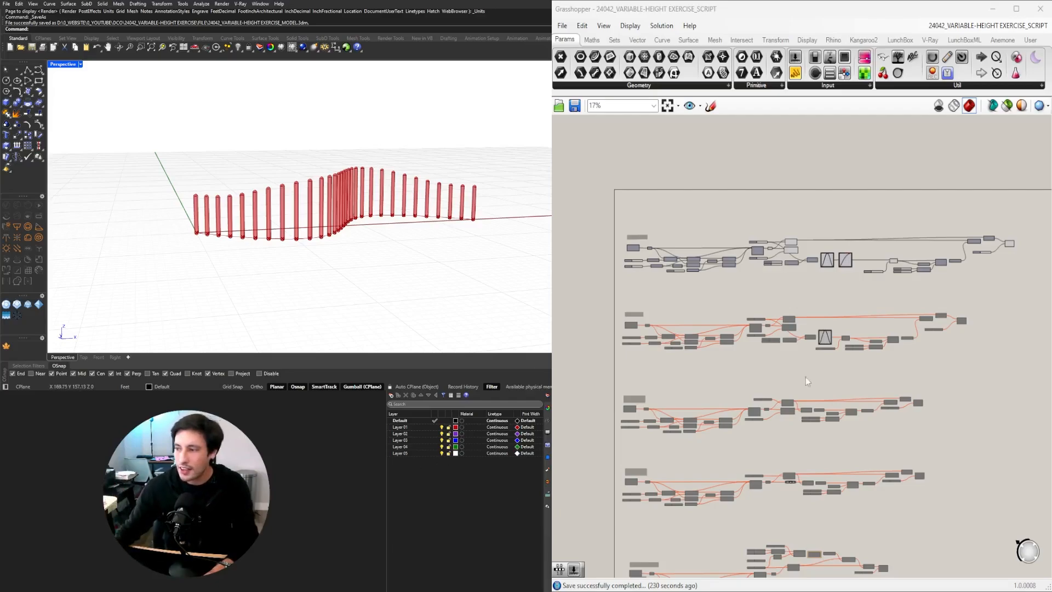
# Step: Examine the stacked option definitions and trace the Option 7 Graph Mapper 2 script from its start point to the base curve
pyautogui.moveTo(776, 359); pyautogui.dragTo(789, 213, button='right')
pyautogui.scroll(-2, 824, 413)
pyautogui.moveTo(844, 408); pyautogui.dragTo(831, 452, button='right')
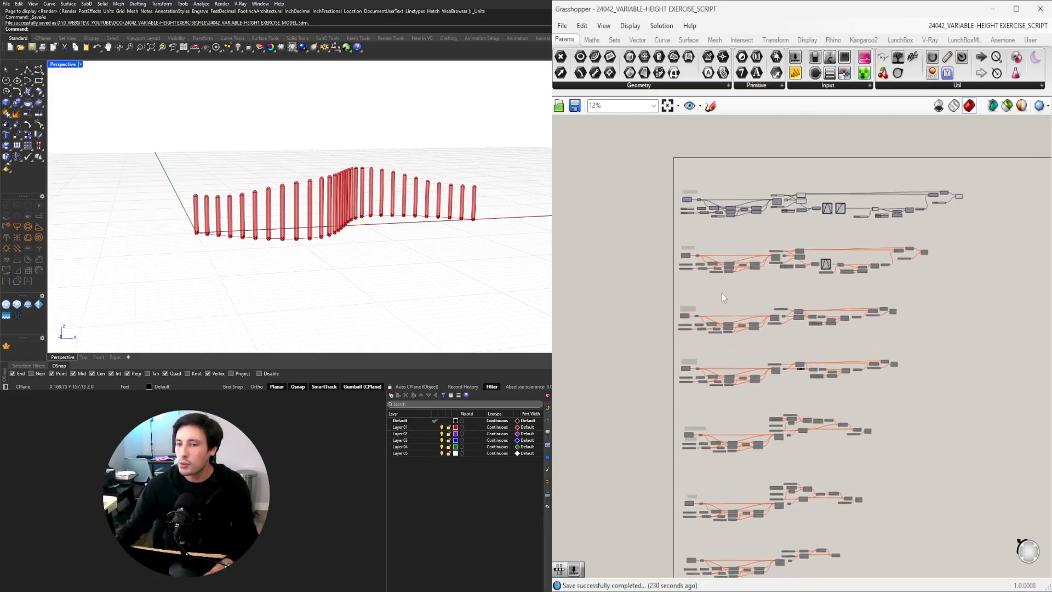
pyautogui.scroll(8, 727, 217)
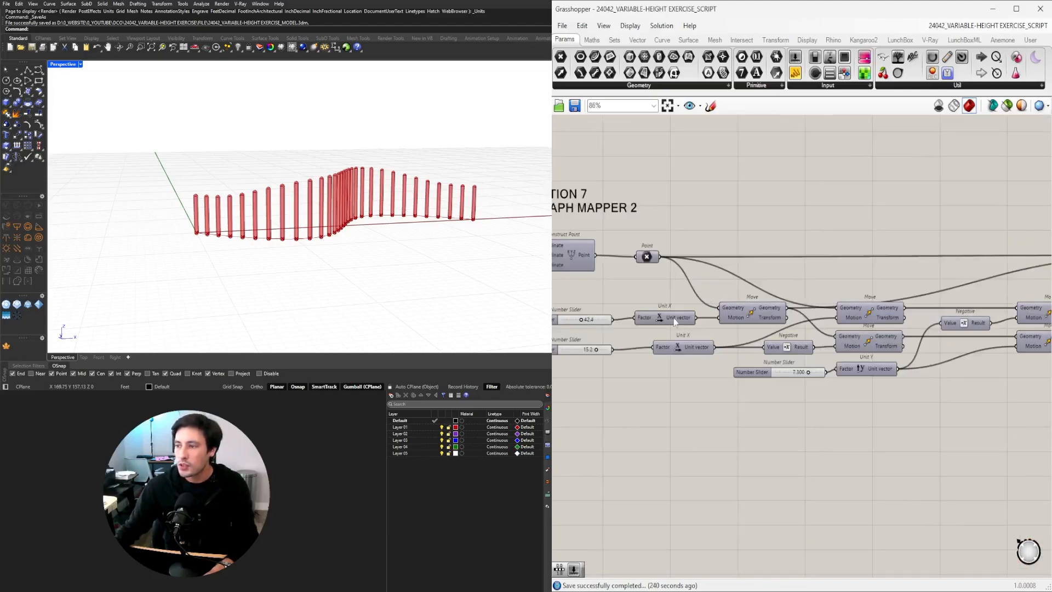
pyautogui.moveTo(675, 322); pyautogui.dragTo(720, 313, button='right')
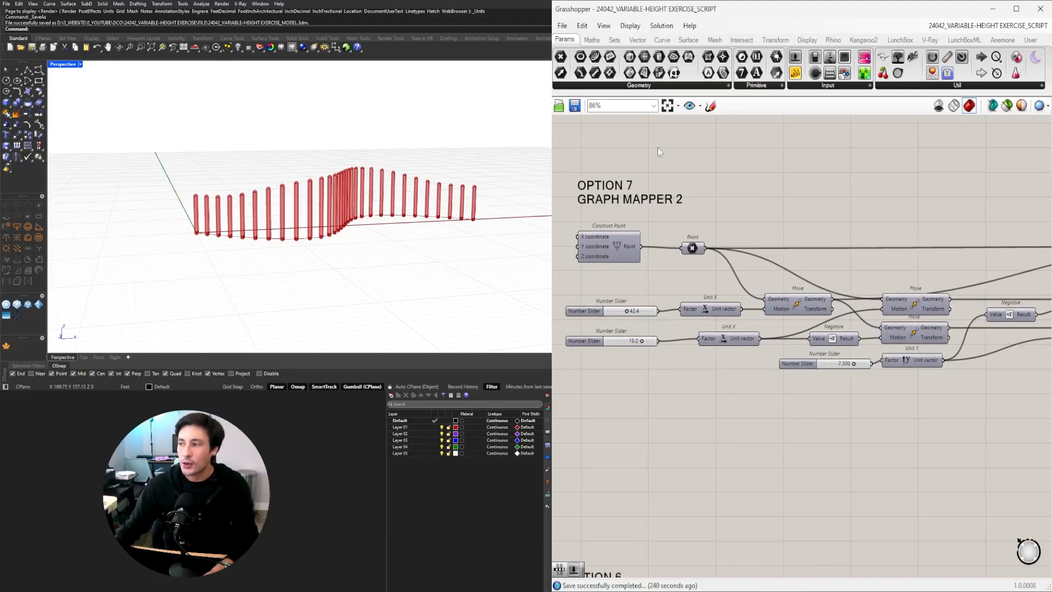
pyautogui.scroll(-1, 969, 357)
pyautogui.moveTo(969, 357); pyautogui.dragTo(794, 377, button='right')
pyautogui.moveTo(959, 364); pyautogui.dragTo(721, 363, button='right')
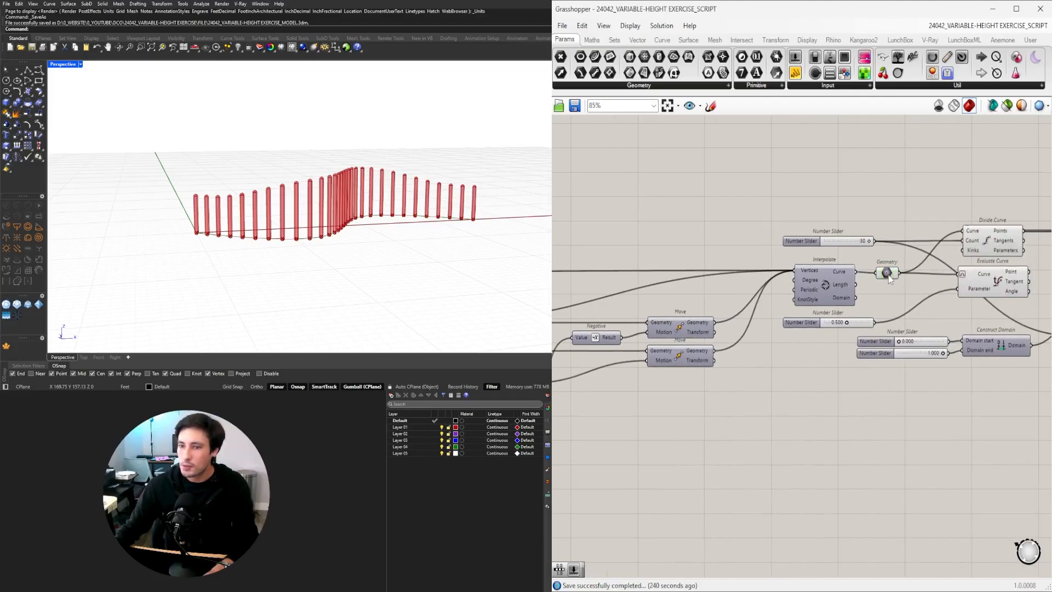
pyautogui.moveTo(295, 214); pyautogui.dragTo(308, 226, button='right')
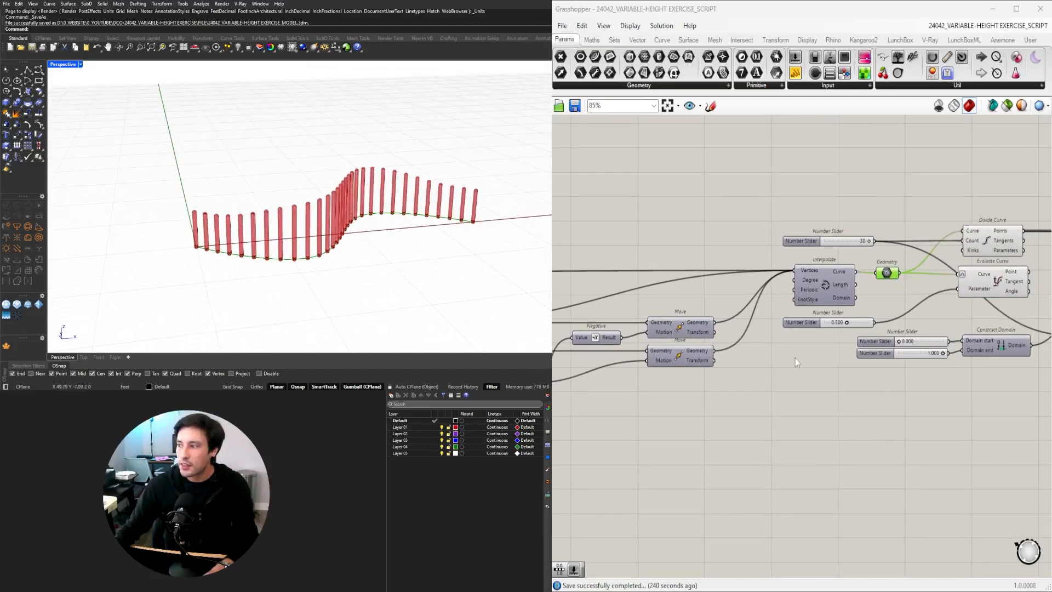
# Step: Set the Evaluate Curve parameter slider to 0.531 and adjust the peak handle of the first Graph Mapper
pyautogui.scroll(5, 859, 337)
pyautogui.moveTo(828, 299); pyautogui.dragTo(824, 299)
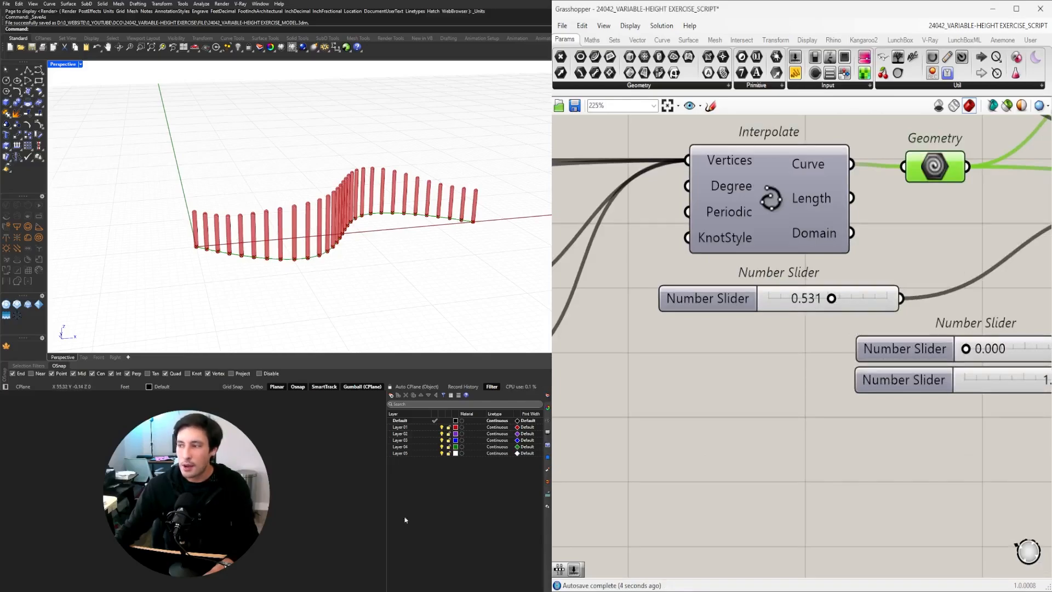
pyautogui.scroll(-4, 986, 427)
pyautogui.moveTo(997, 436); pyautogui.dragTo(677, 377, button='right')
pyautogui.scroll(-1, 899, 386)
pyautogui.scroll(3, 872, 351)
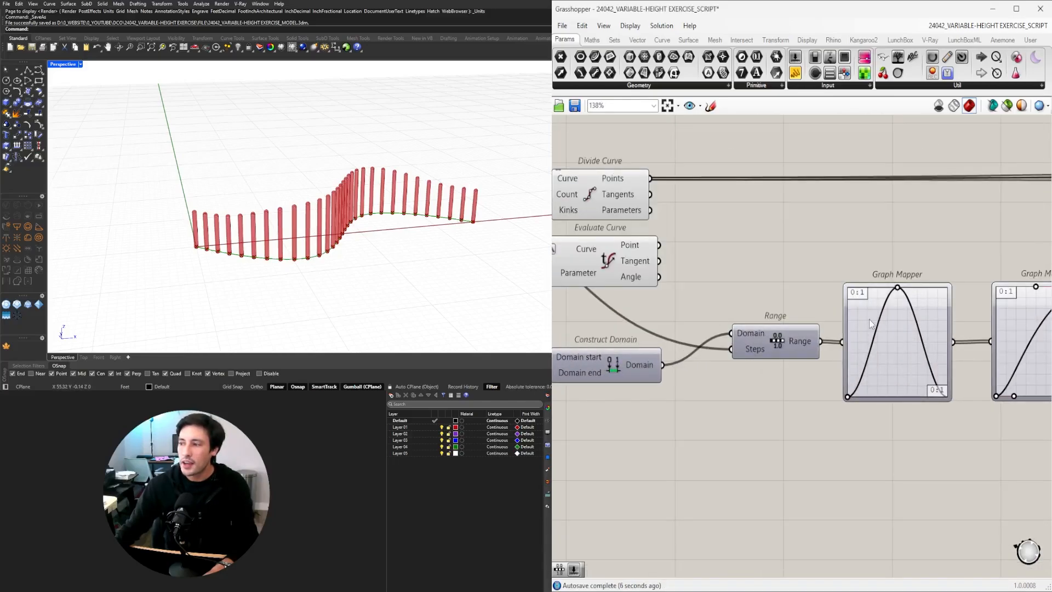
pyautogui.scroll(3, 898, 290)
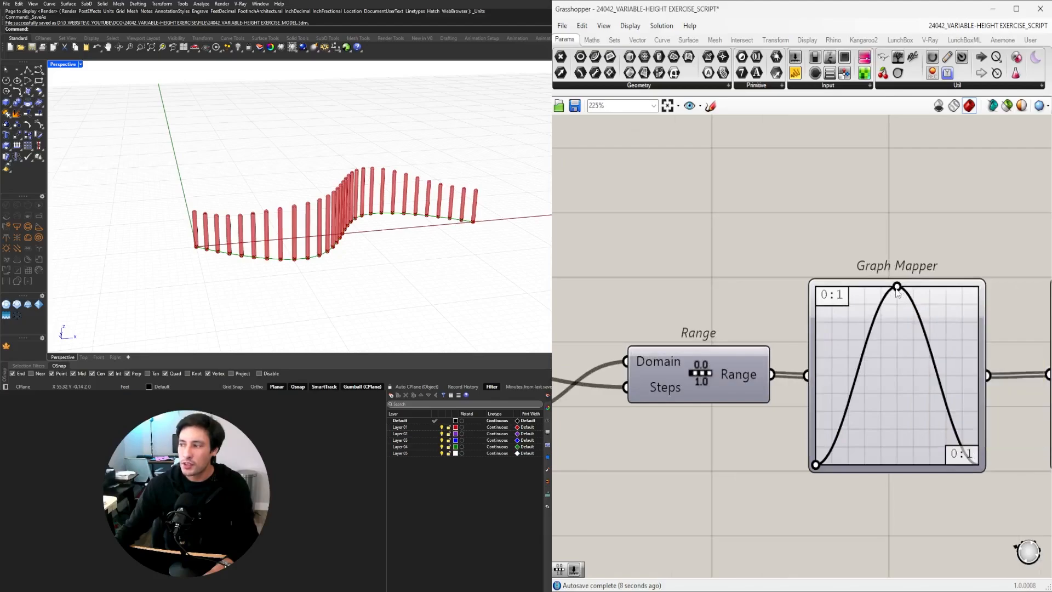
pyautogui.moveTo(898, 292)
pyautogui.mouseDown()
pyautogui.moveTo(835, 295)
pyautogui.moveTo(934, 282)
pyautogui.moveTo(900, 282)
pyautogui.mouseUp()
# Step: Reshape the second Graph Mapper into a steeper S-curve by shifting its upper handle left and its lower handle right
pyautogui.scroll(-4, 902, 283)
pyautogui.moveTo(964, 285); pyautogui.dragTo(773, 303, button='right')
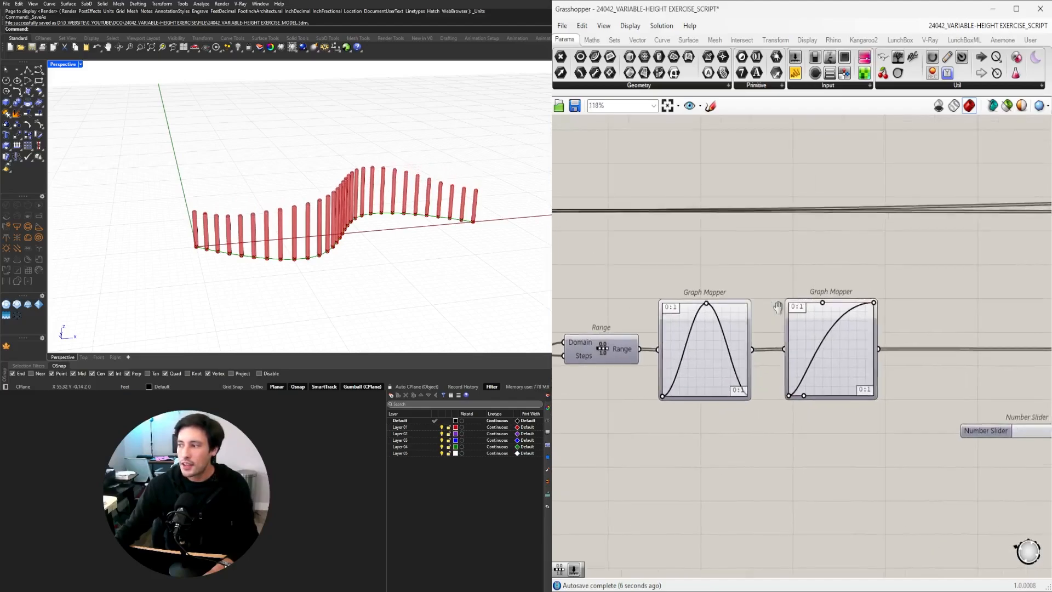
pyautogui.scroll(5, 818, 303)
pyautogui.moveTo(817, 304); pyautogui.dragTo(765, 304)
pyautogui.scroll(-5, 693, 324)
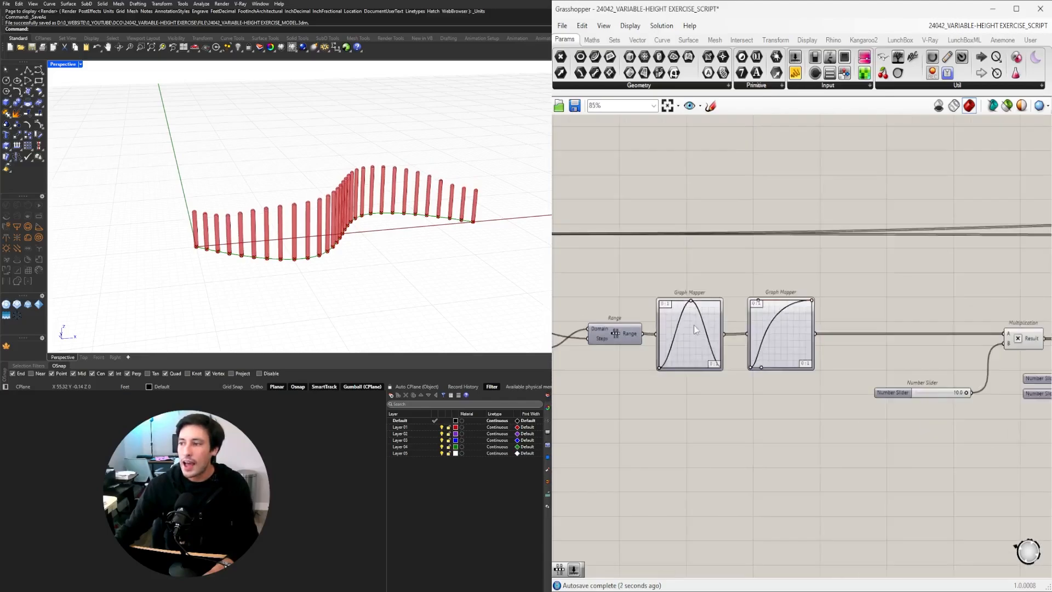
pyautogui.scroll(3, 774, 321)
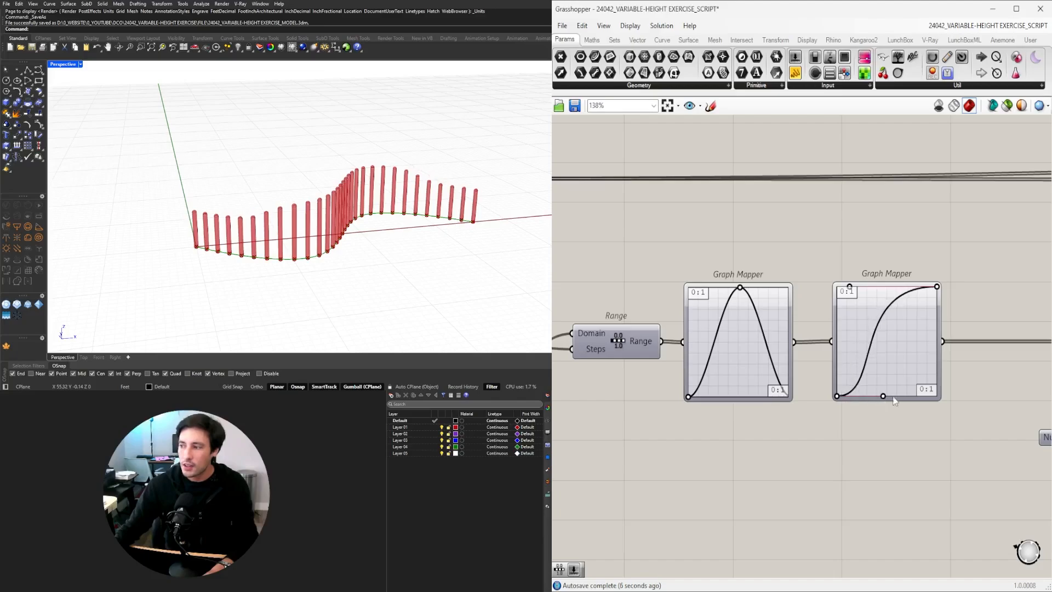
pyautogui.moveTo(892, 397); pyautogui.dragTo(899, 404)
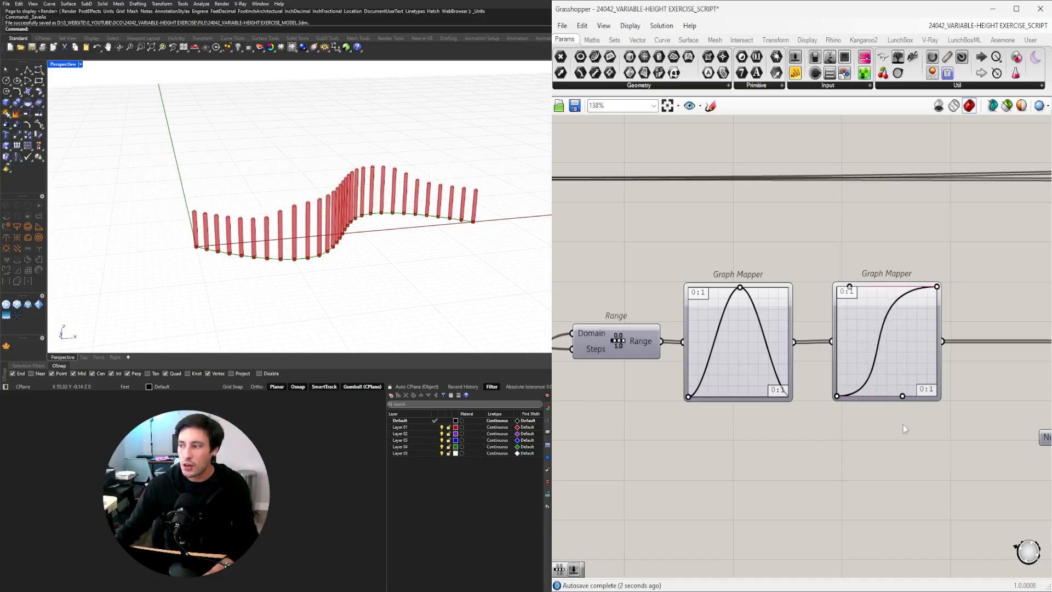
# Step: Set the Remap Numbers target domain in Option 7 to start at 6.135 and end at about 12
pyautogui.scroll(-7, 890, 445)
pyautogui.moveTo(890, 446); pyautogui.dragTo(724, 319, button='right')
pyautogui.scroll(5, 914, 283)
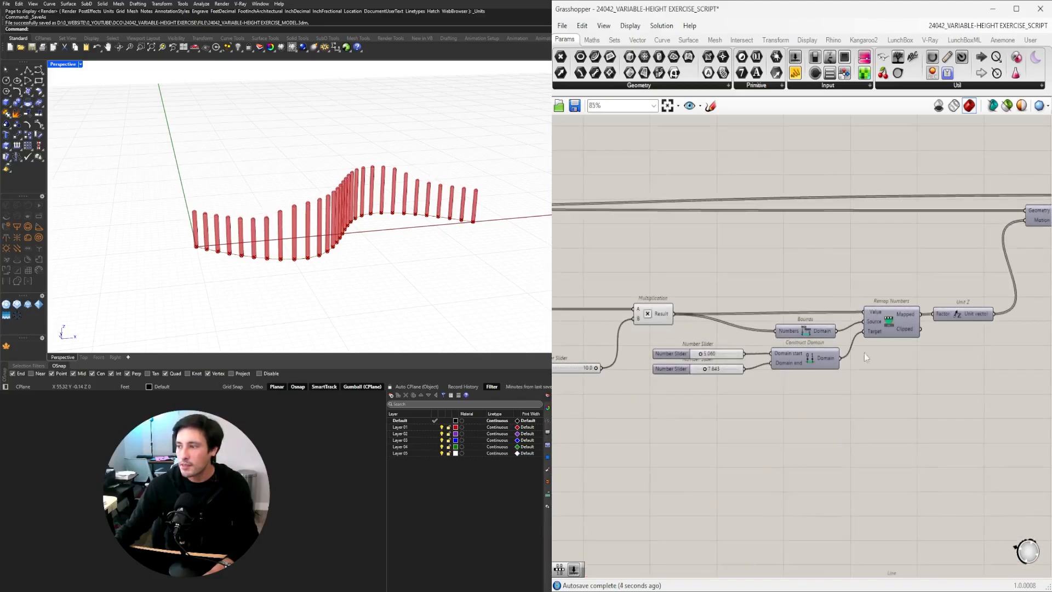
pyautogui.moveTo(863, 353); pyautogui.dragTo(746, 358, button='right')
pyautogui.moveTo(637, 357); pyautogui.dragTo(769, 357, button='right')
pyautogui.scroll(7, 712, 358)
pyautogui.moveTo(743, 361); pyautogui.dragTo(808, 361)
pyautogui.moveTo(766, 439); pyautogui.dragTo(829, 438)
pyautogui.moveTo(809, 362); pyautogui.dragTo(751, 362)
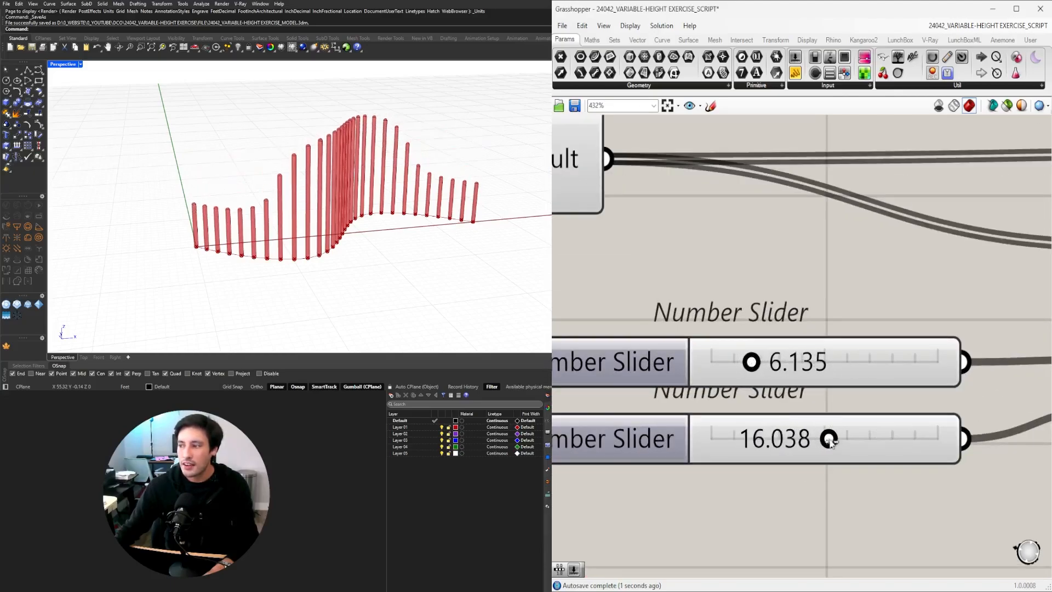
pyautogui.moveTo(828, 438); pyautogui.dragTo(796, 439)
# Step: Move the final Move, Line, radius slider and Pipe components down beside the Unit Z component
pyautogui.scroll(-11, 814, 323)
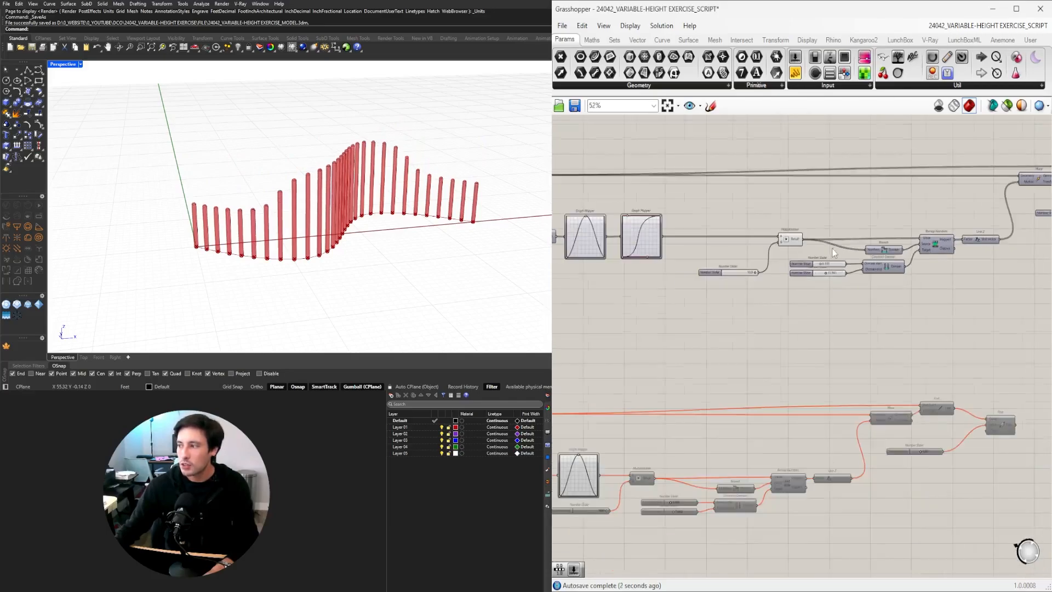
pyautogui.moveTo(863, 217); pyautogui.dragTo(719, 276, button='right')
pyautogui.scroll(1, 932, 289)
pyautogui.moveTo(1024, 316); pyautogui.dragTo(873, 196)
pyautogui.scroll(1, 907, 216)
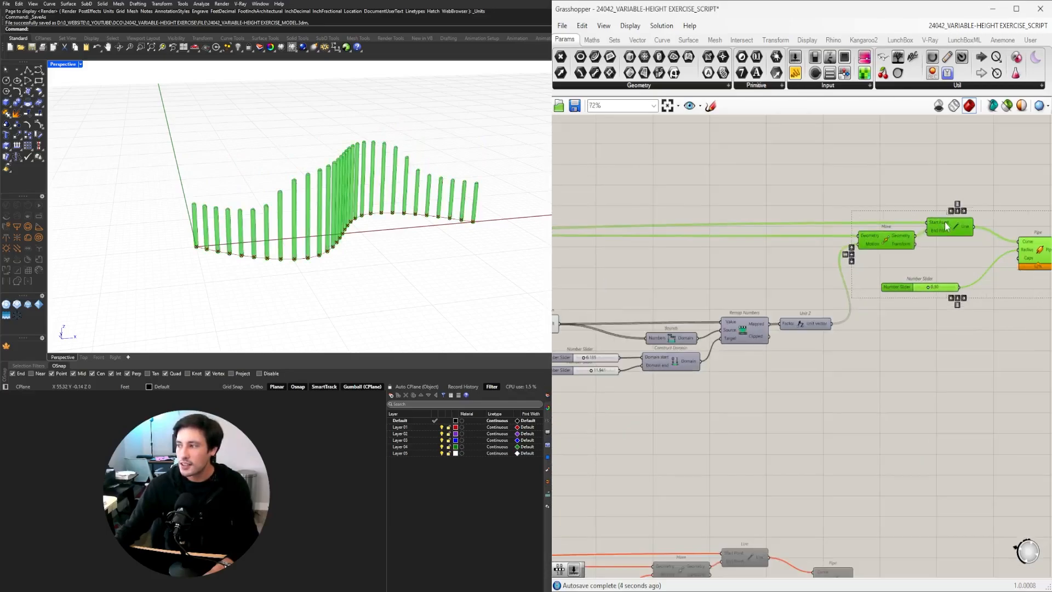
pyautogui.moveTo(957, 230); pyautogui.dragTo(946, 297)
pyautogui.click(943, 252)
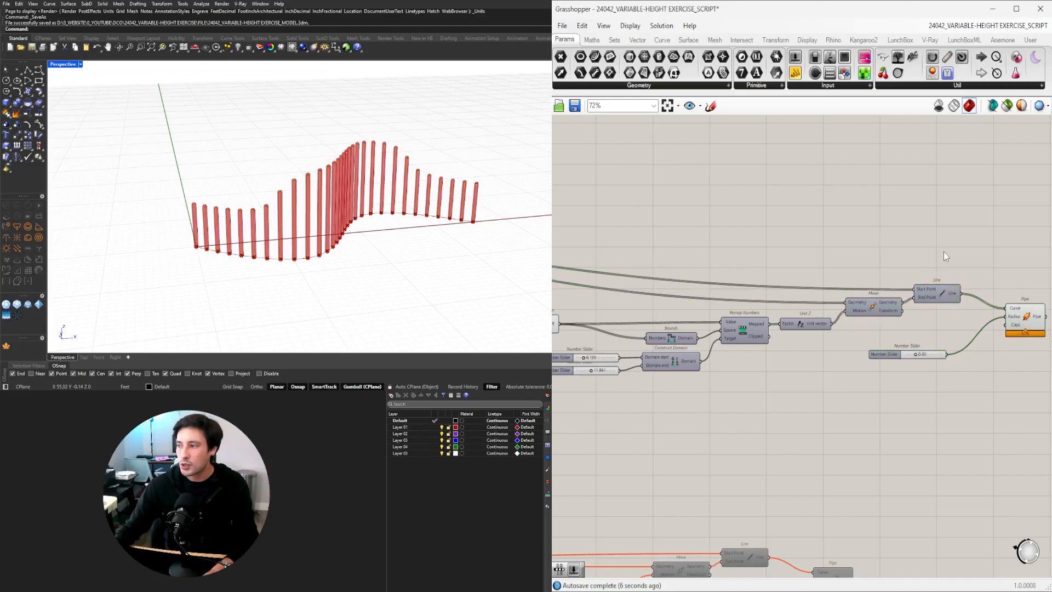
# Step: Disable all components of the Option 7 definition
pyautogui.scroll(-6, 847, 234)
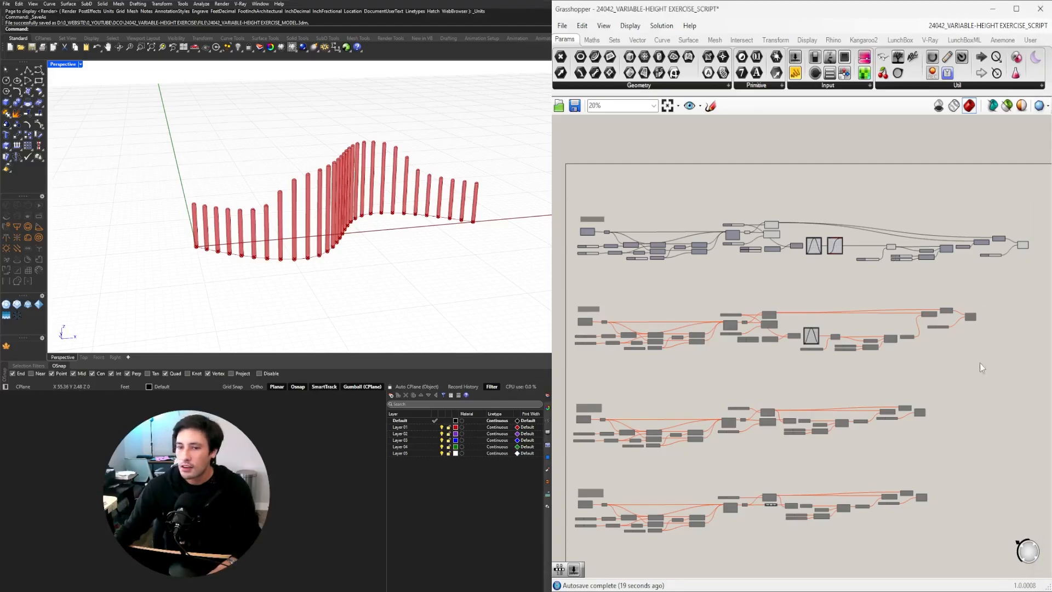
pyautogui.moveTo(1033, 272); pyautogui.dragTo(575, 169)
pyautogui.middleClick(612, 174)
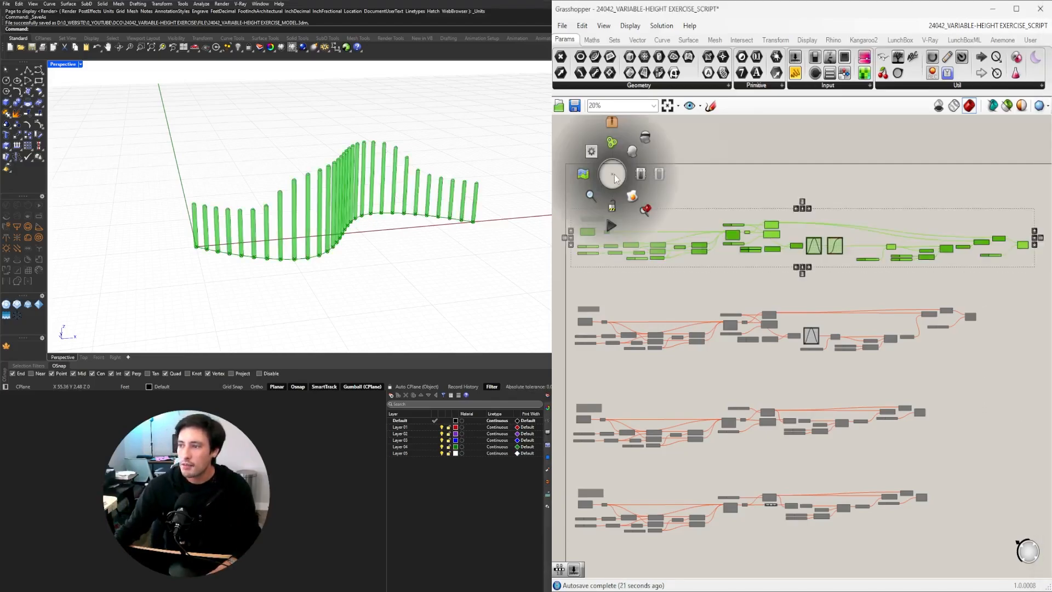
pyautogui.click(659, 175)
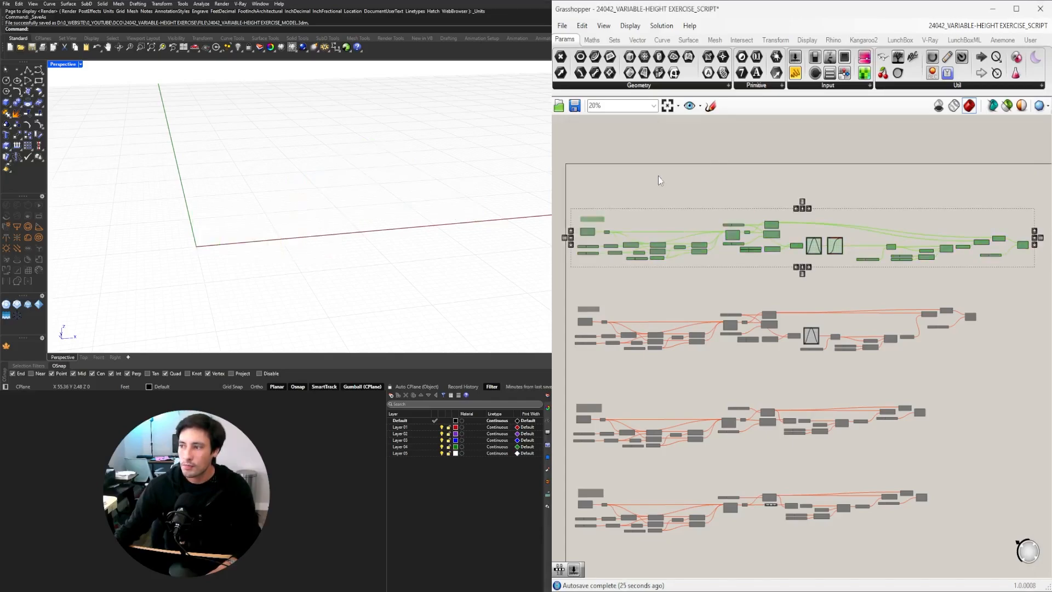
# Step: Enable all components of the unlabelled definition at the very bottom of the canvas
pyautogui.scroll(-3, 734, 187)
pyautogui.scroll(3, 764, 353)
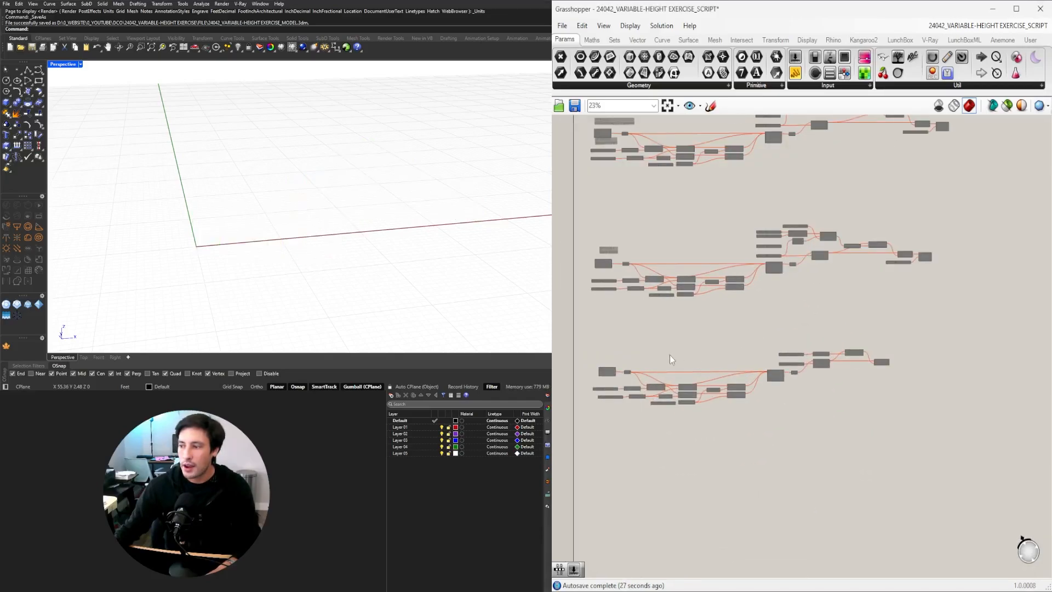
pyautogui.moveTo(668, 347); pyautogui.dragTo(722, 317, button='right')
pyautogui.moveTo(963, 420); pyautogui.dragTo(648, 300)
pyautogui.press('space')
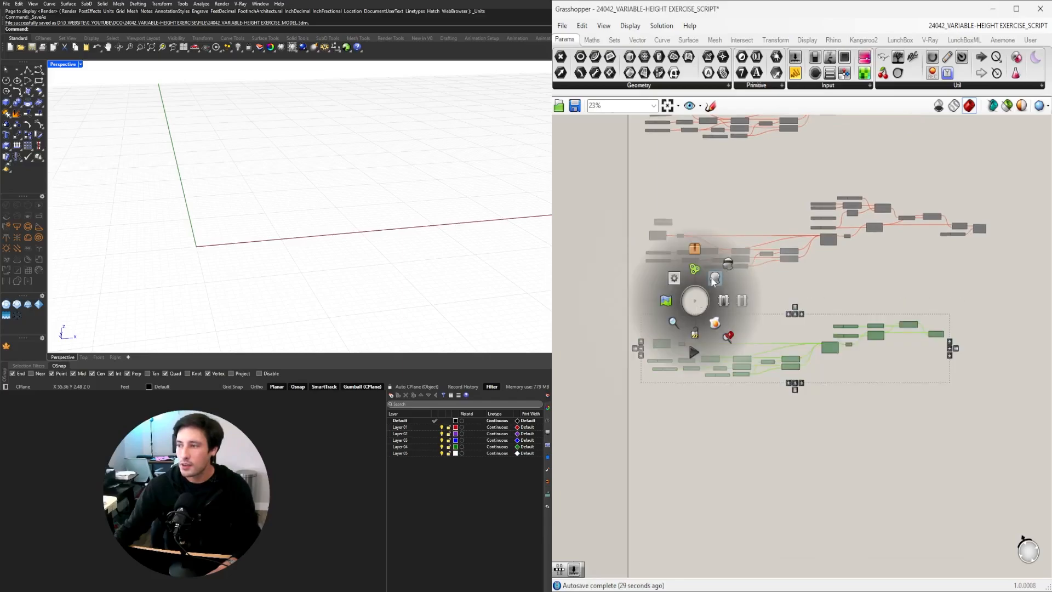
pyautogui.click(727, 307)
pyautogui.click(783, 304)
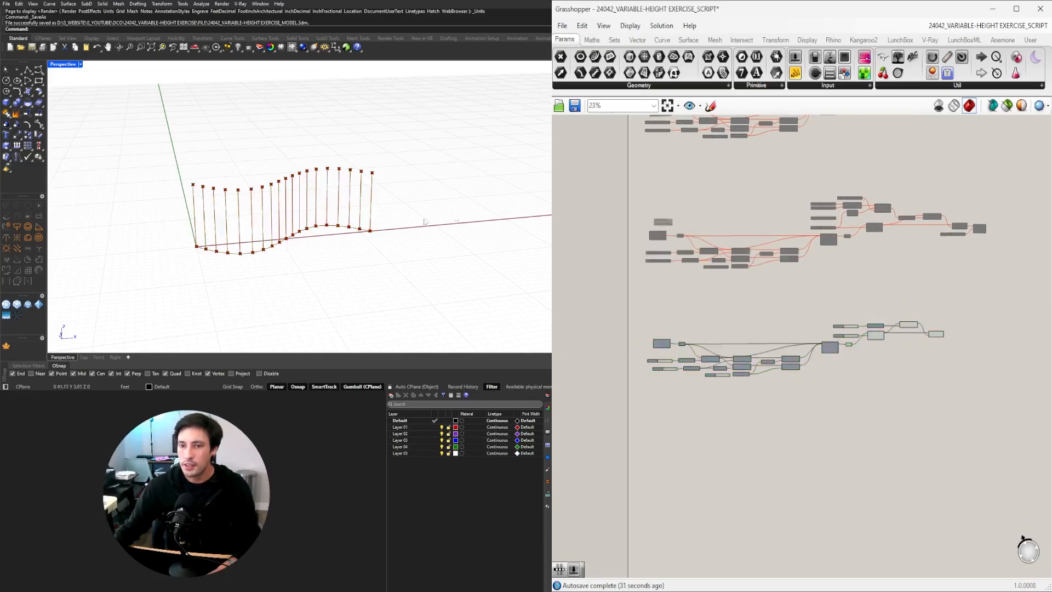
# Step: Set the first Unit X slider to 33.5 and the second Unit X slider to 6.5 in the enabled definition
pyautogui.moveTo(372, 230)
pyautogui.mouseDown(button='right')
pyautogui.moveTo(413, 225)
pyautogui.moveTo(386, 238)
pyautogui.mouseUp(button='right')
pyautogui.scroll(8, 610, 373)
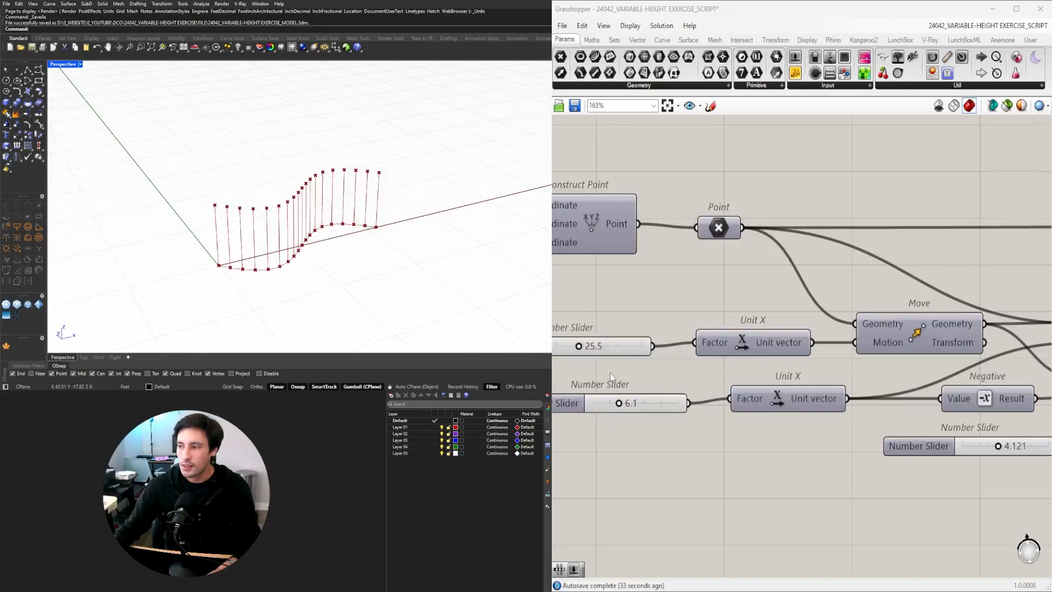
pyautogui.click(619, 338)
pyautogui.moveTo(660, 339); pyautogui.dragTo(667, 339)
pyautogui.moveTo(700, 405)
pyautogui.mouseDown()
pyautogui.moveTo(743, 405)
pyautogui.moveTo(703, 407)
pyautogui.mouseUp()
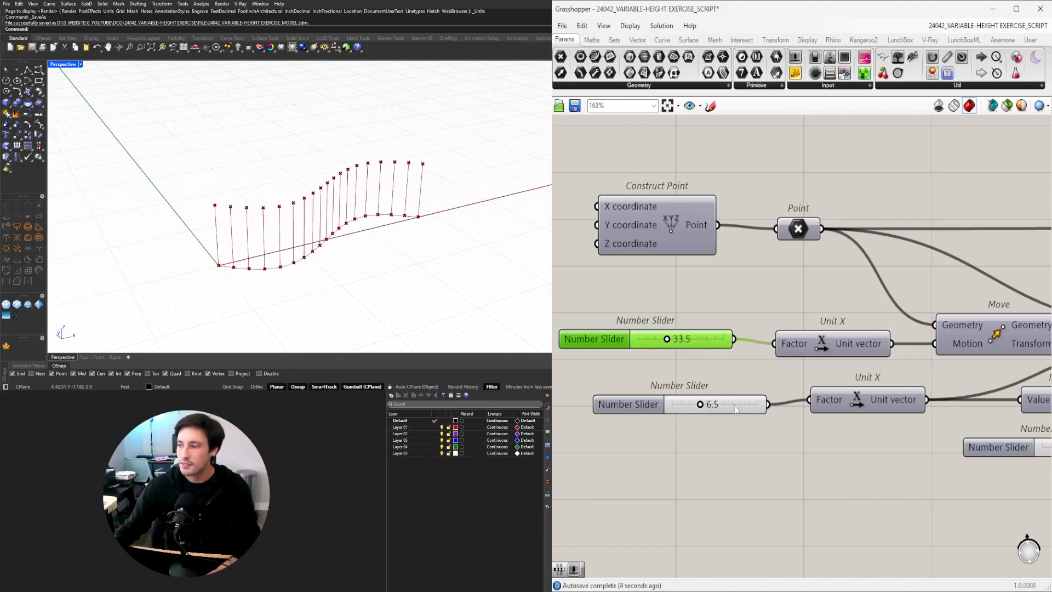
# Step: Increase the Unit Y slider to make the base curve's bends deeper
pyautogui.scroll(-4, 737, 408)
pyautogui.moveTo(942, 442); pyautogui.dragTo(801, 439, button='right')
pyautogui.scroll(6, 805, 439)
pyautogui.moveTo(729, 412); pyautogui.dragTo(765, 415)
pyautogui.scroll(-5, 893, 411)
# Step: Set the Divide Curve count to 30 and the Unit Z height slider to 7.430
pyautogui.moveTo(1002, 452); pyautogui.dragTo(723, 443, button='right')
pyautogui.moveTo(1031, 253); pyautogui.dragTo(851, 329, button='right')
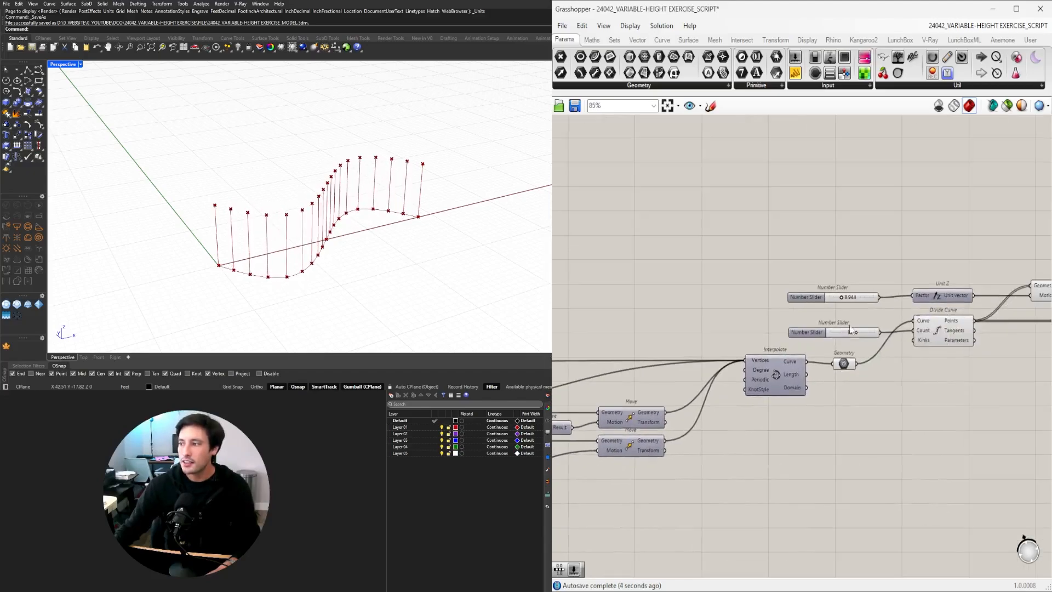
pyautogui.scroll(4, 850, 330)
pyautogui.click(820, 334)
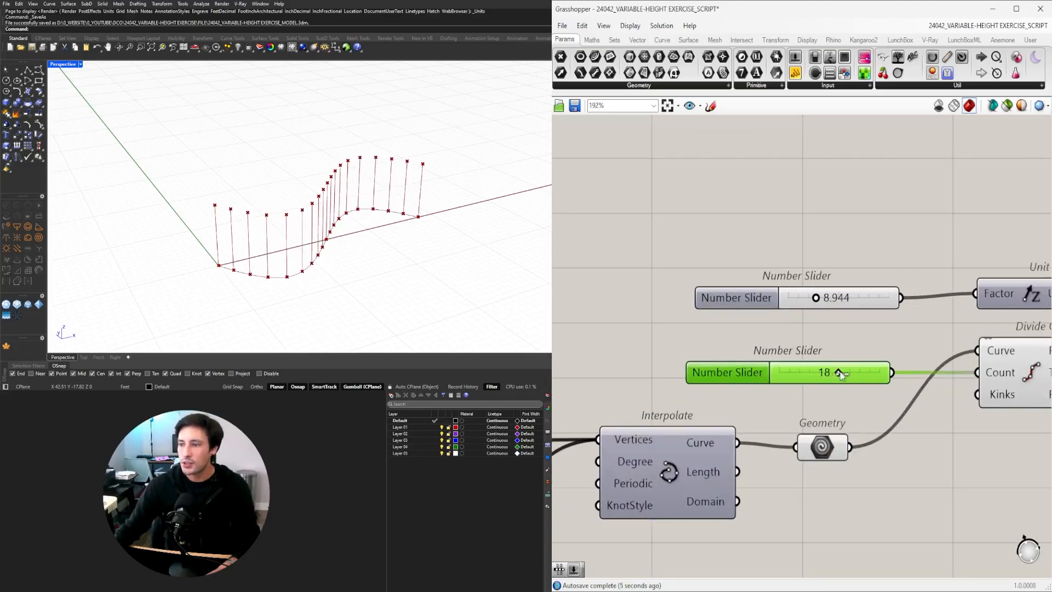
pyautogui.moveTo(840, 374); pyautogui.dragTo(886, 378)
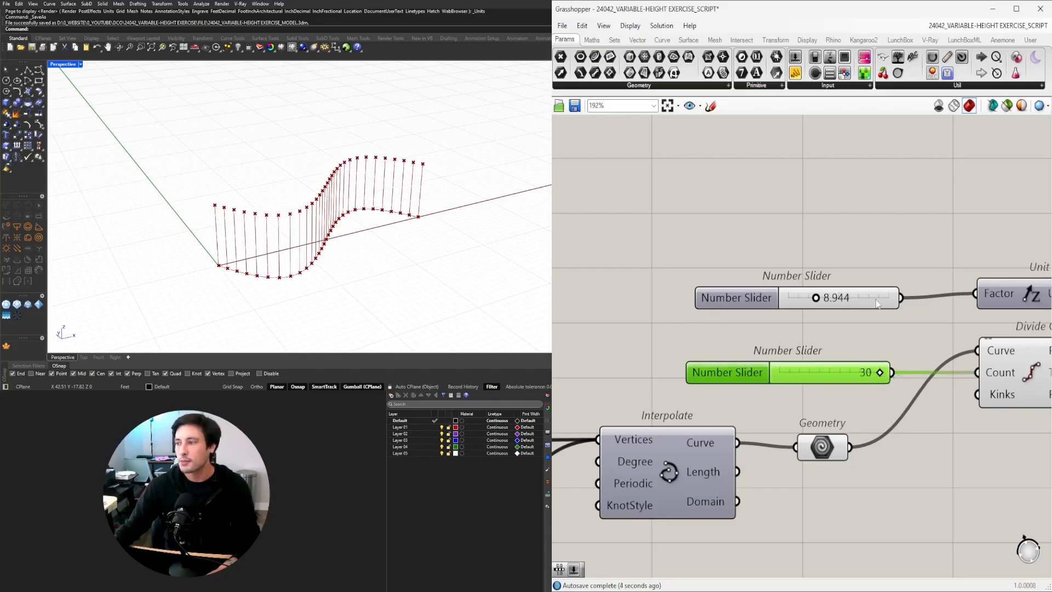
pyautogui.moveTo(815, 298)
pyautogui.mouseDown()
pyautogui.moveTo(840, 298)
pyautogui.moveTo(808, 299)
pyautogui.mouseUp()
pyautogui.scroll(-3, 832, 300)
pyautogui.scroll(-3, 832, 301)
# Step: Inspect the raised points from the Move component and the vertical lines from the Line component
pyautogui.click(844, 308)
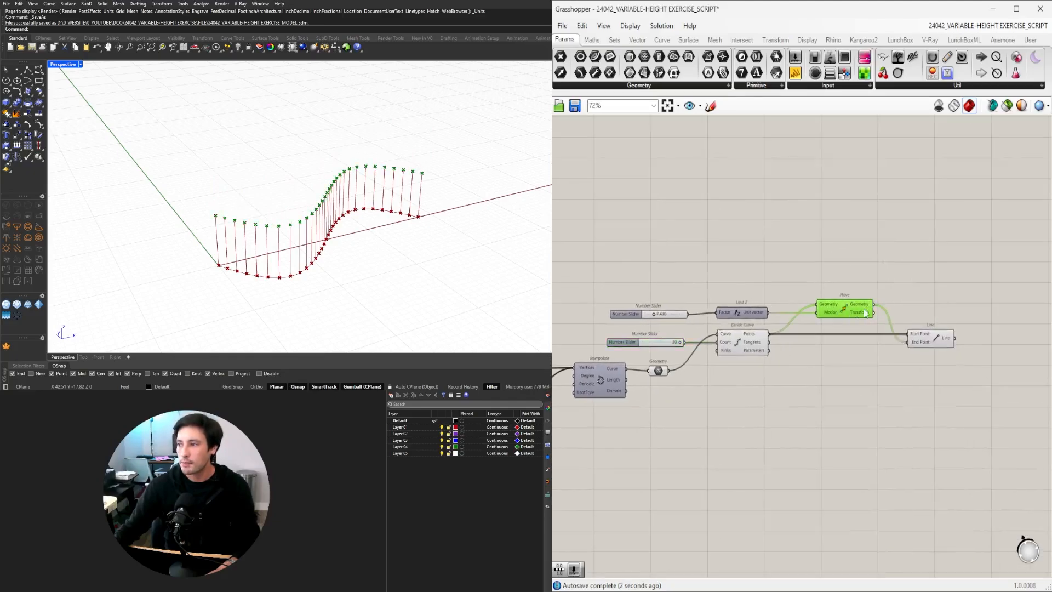
pyautogui.click(940, 338)
pyautogui.moveTo(409, 207)
pyautogui.mouseDown(button='right')
pyautogui.moveTo(415, 186)
pyautogui.moveTo(424, 201)
pyautogui.mouseUp(button='right')
# Step: Disable all components of the bottommost same-height definition
pyautogui.scroll(-6, 930, 408)
pyautogui.moveTo(960, 433); pyautogui.dragTo(704, 333)
pyautogui.press('space')
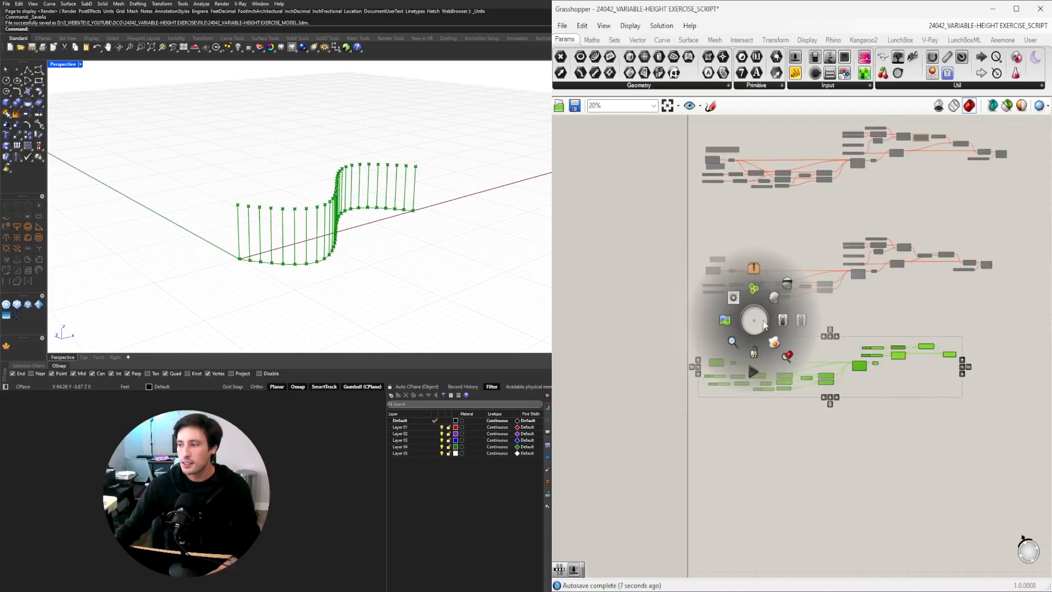
pyautogui.click(803, 323)
# Step: Enable all components of the second definition from the bottom of the canvas
pyautogui.moveTo(1005, 303); pyautogui.dragTo(692, 235)
pyautogui.press('space')
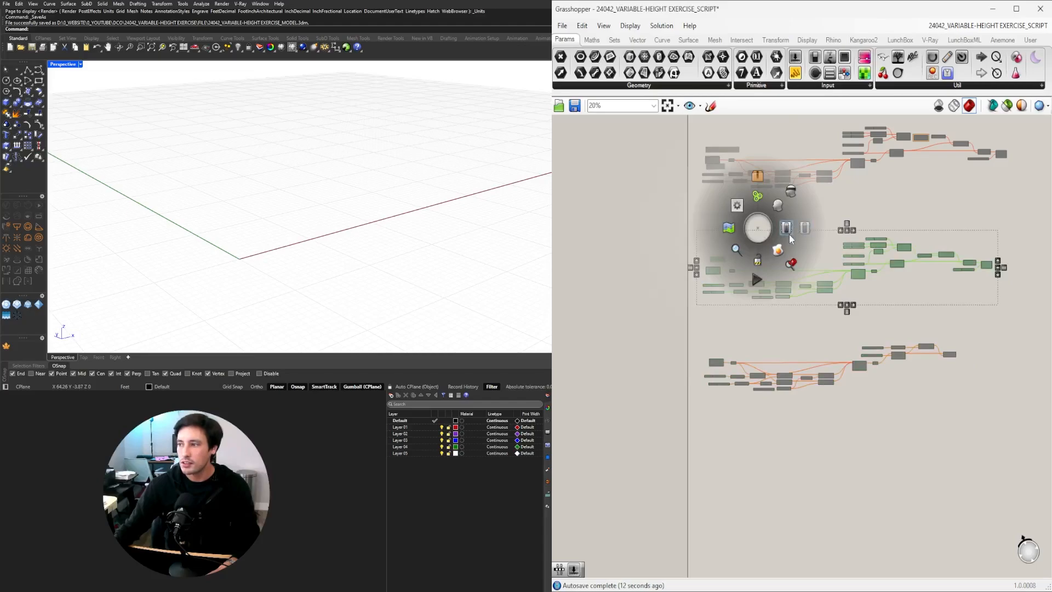
pyautogui.click(788, 231)
pyautogui.click(787, 336)
# Step: Examine how the Random component drives the heights in the enabled definition, compared with the single height slider in the definition below
pyautogui.scroll(5, 728, 274)
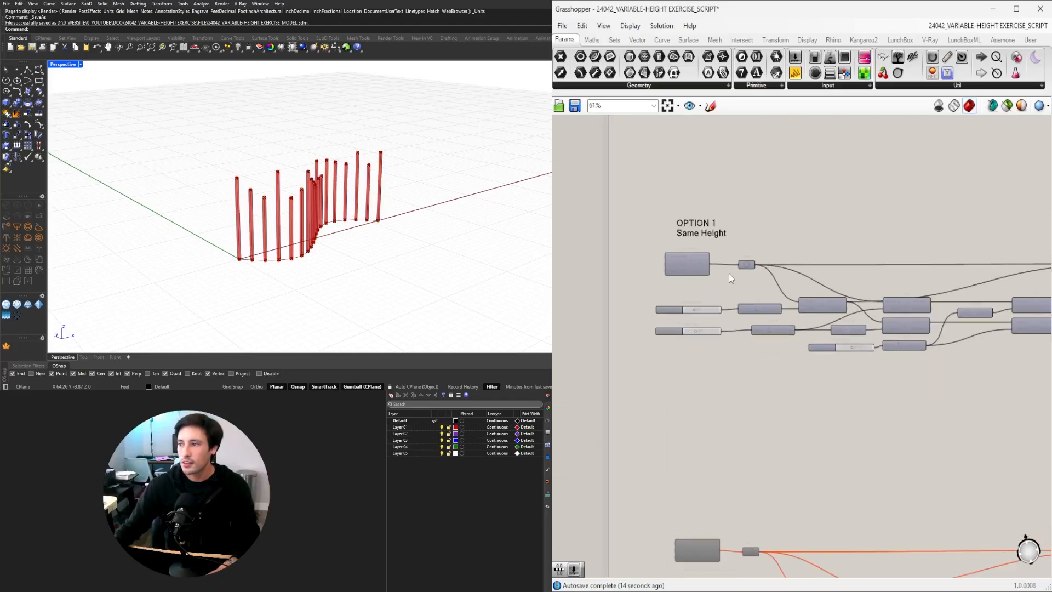
pyautogui.moveTo(756, 368); pyautogui.dragTo(746, 183, button='right')
pyautogui.scroll(-2, 736, 273)
pyautogui.moveTo(857, 284); pyautogui.dragTo(709, 431, button='right')
pyautogui.scroll(4, 956, 247)
pyautogui.scroll(2, 935, 223)
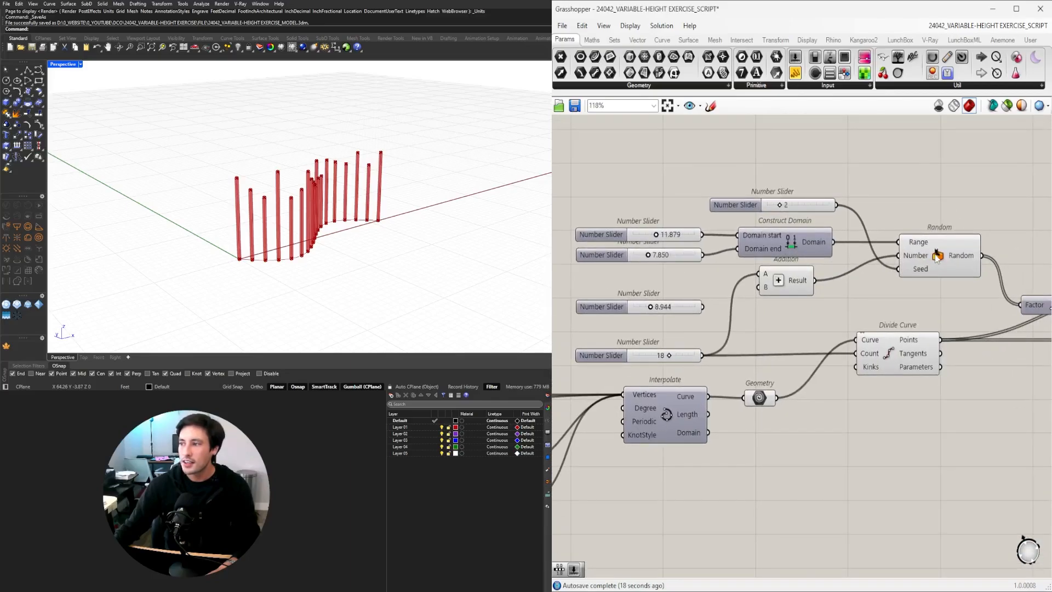
pyautogui.click(937, 252)
pyautogui.scroll(-5, 748, 354)
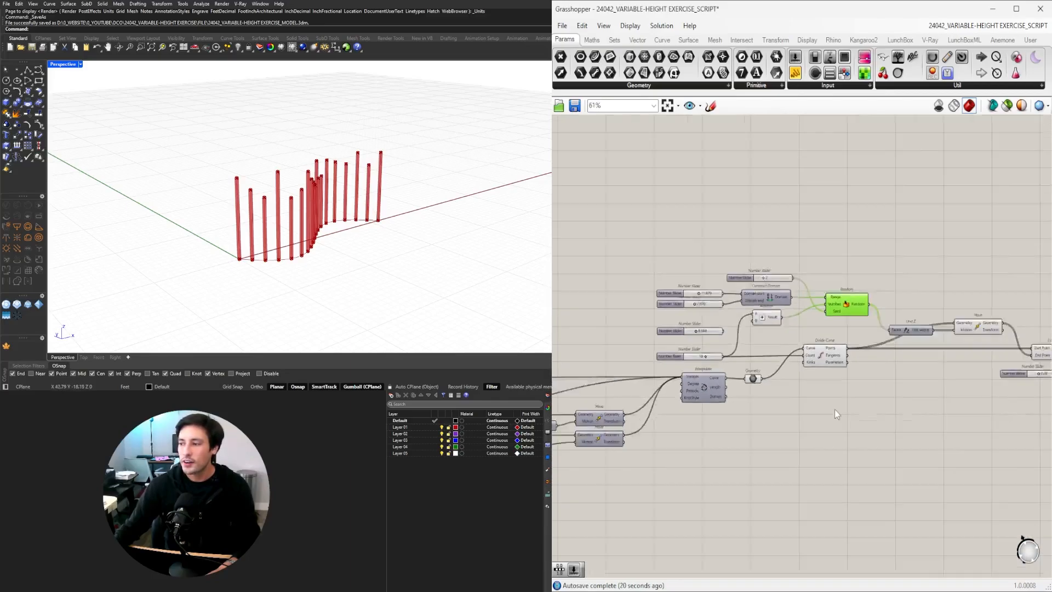
pyautogui.moveTo(852, 404); pyautogui.dragTo(846, 254, button='right')
pyautogui.scroll(5, 761, 427)
pyautogui.click(780, 435)
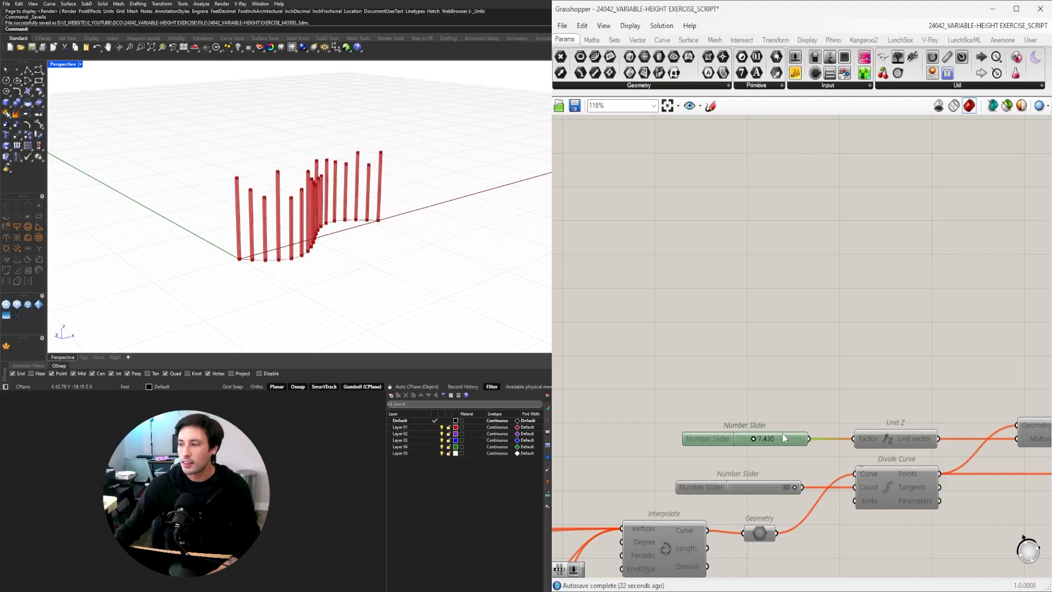
# Step: Set the seed of the Random component in the enabled random-height definition to 3
pyautogui.scroll(-3, 774, 330)
pyautogui.scroll(2, 798, 242)
pyautogui.scroll(2, 799, 242)
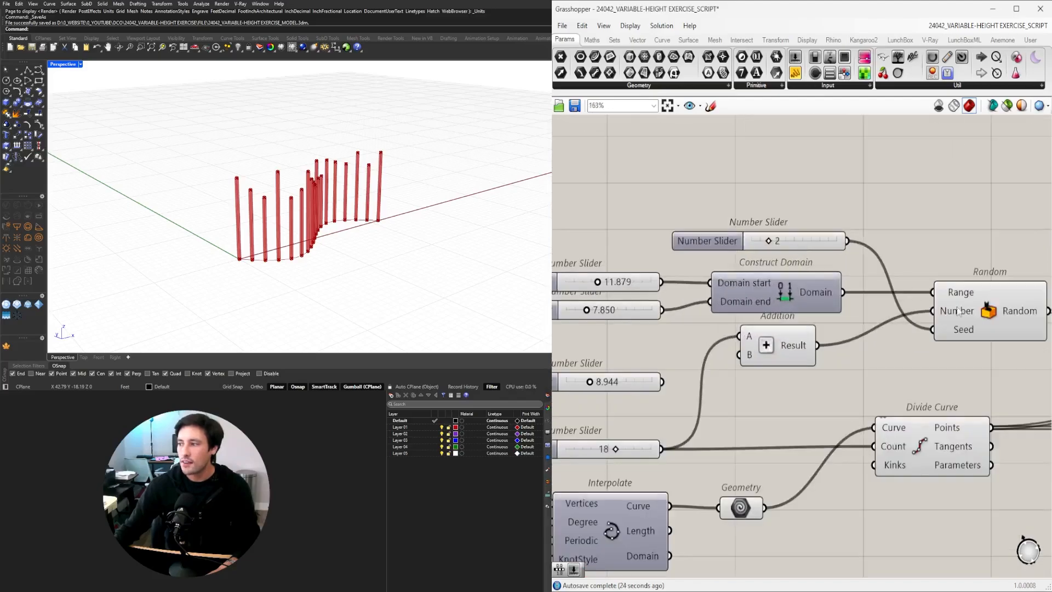
pyautogui.click(984, 328)
pyautogui.scroll(-1, 988, 326)
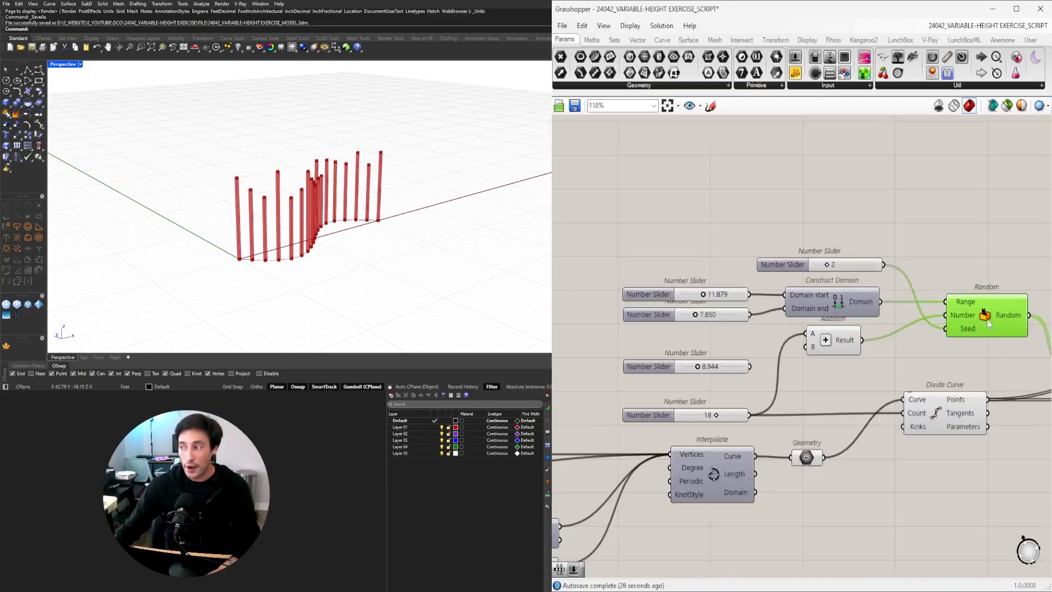
pyautogui.scroll(3, 821, 266)
pyautogui.moveTo(820, 266); pyautogui.dragTo(842, 277)
pyautogui.scroll(1, 819, 278)
pyautogui.scroll(-2, 762, 324)
# Step: Widen the random height range by setting the domain start to 5.241 and the domain end to 13.540
pyautogui.scroll(5, 745, 296)
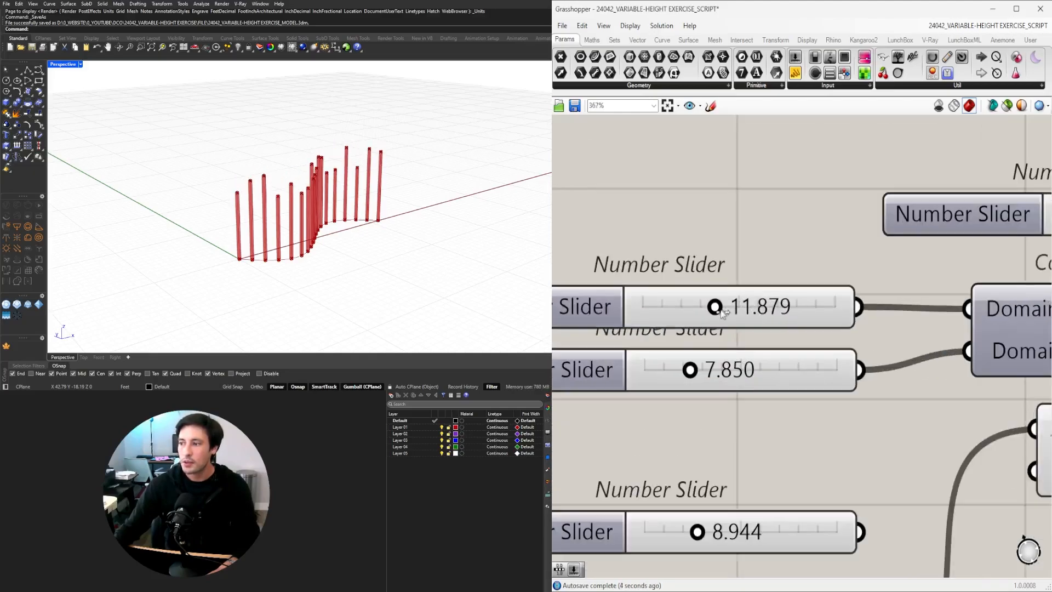
pyautogui.moveTo(714, 308); pyautogui.dragTo(671, 306)
pyautogui.moveTo(721, 371)
pyautogui.mouseDown()
pyautogui.moveTo(745, 370)
pyautogui.moveTo(729, 370)
pyautogui.mouseUp()
pyautogui.scroll(-2, 728, 307)
pyautogui.scroll(1, 729, 301)
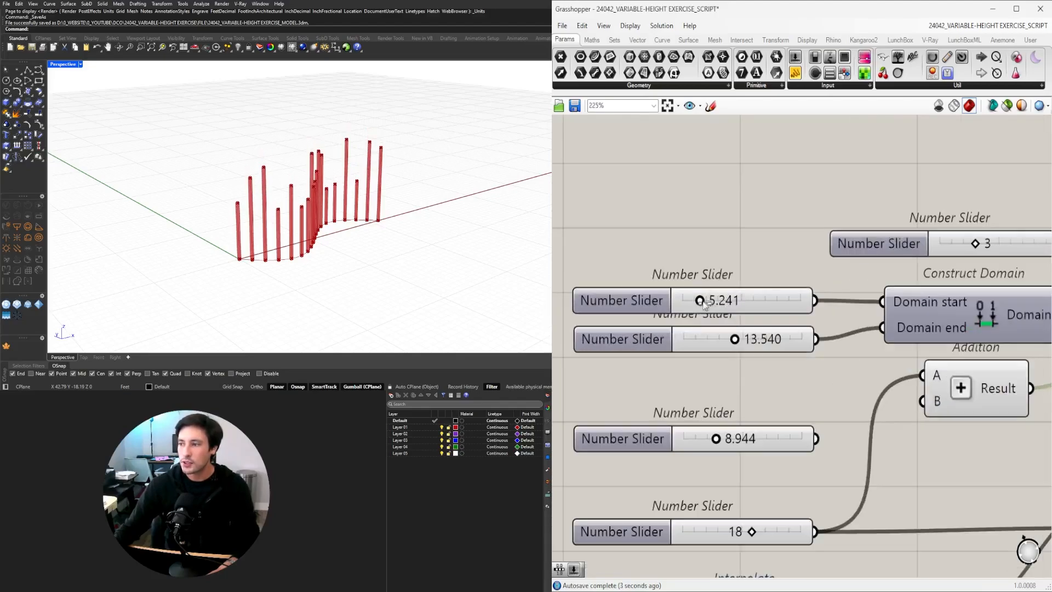
# Step: Narrow the random height range by setting the domain start to 9.873 and the domain end to 10.066
pyautogui.moveTo(700, 301); pyautogui.dragTo(718, 301)
pyautogui.moveTo(735, 340); pyautogui.dragTo(720, 339)
pyautogui.scroll(-2, 723, 351)
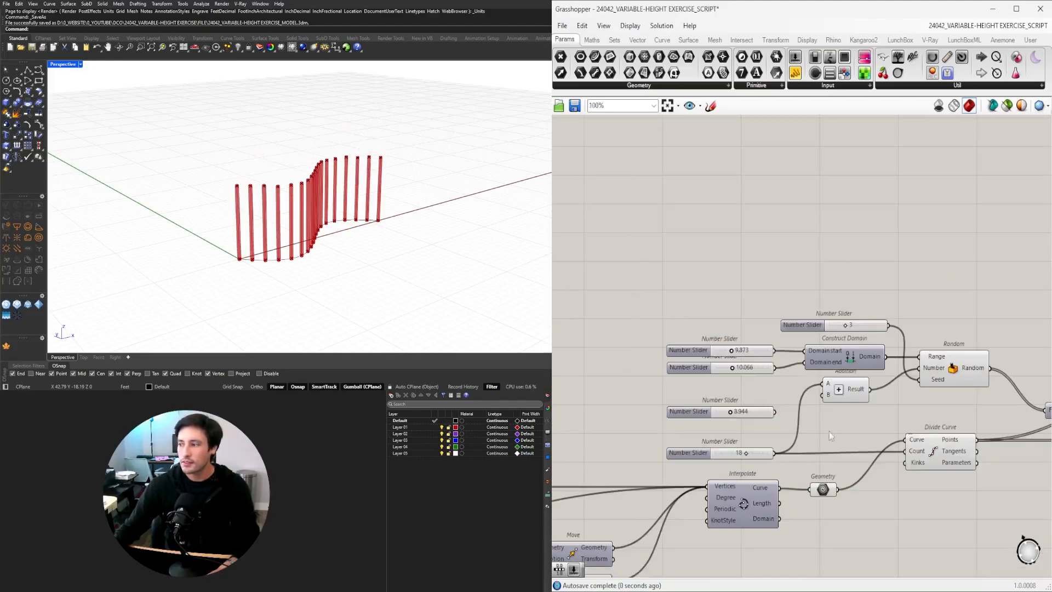
# Step: Set the random height domain start to 5.607 and the domain end to 11.816
pyautogui.scroll(2, 760, 399)
pyautogui.moveTo(745, 406)
pyautogui.mouseDown()
pyautogui.moveTo(713, 404)
pyautogui.moveTo(745, 405)
pyautogui.mouseUp()
pyautogui.scroll(-2, 729, 301)
pyautogui.scroll(3, 710, 189)
pyautogui.moveTo(711, 189); pyautogui.dragTo(691, 187)
pyautogui.moveTo(715, 235); pyautogui.dragTo(735, 233)
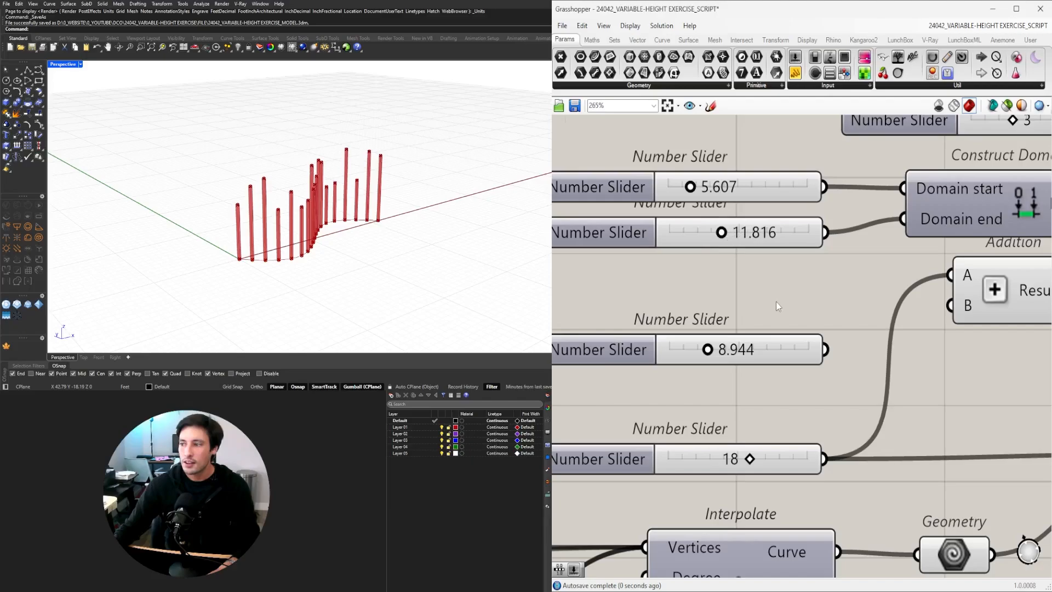
# Step: Disable all components of the random-height definition, second from the bottom of the canvas
pyautogui.scroll(-5, 776, 301)
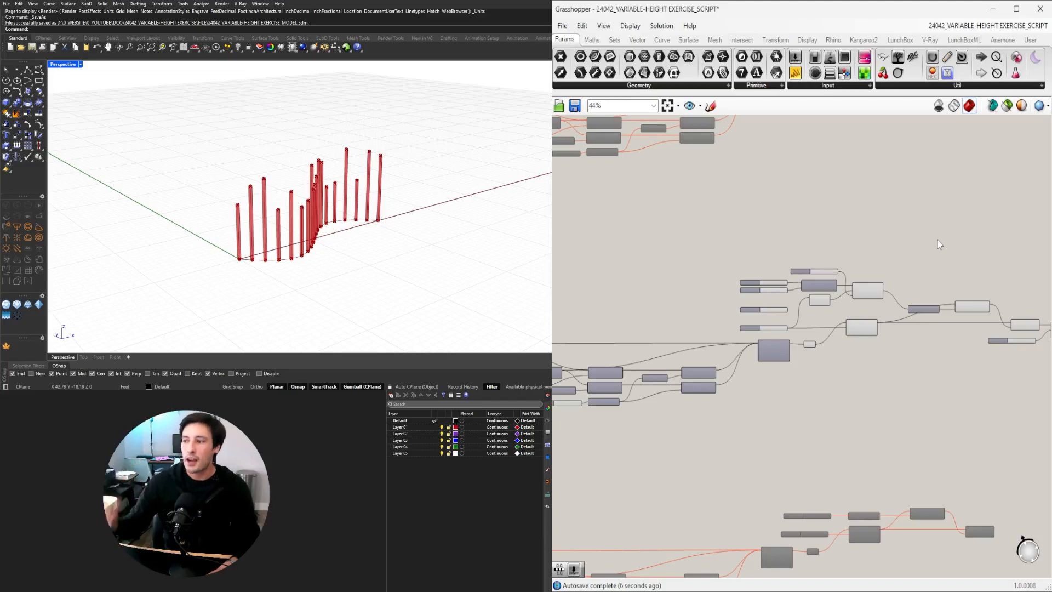
pyautogui.scroll(-4, 956, 243)
pyautogui.moveTo(981, 352); pyautogui.dragTo(654, 259)
pyautogui.middleClick(770, 248)
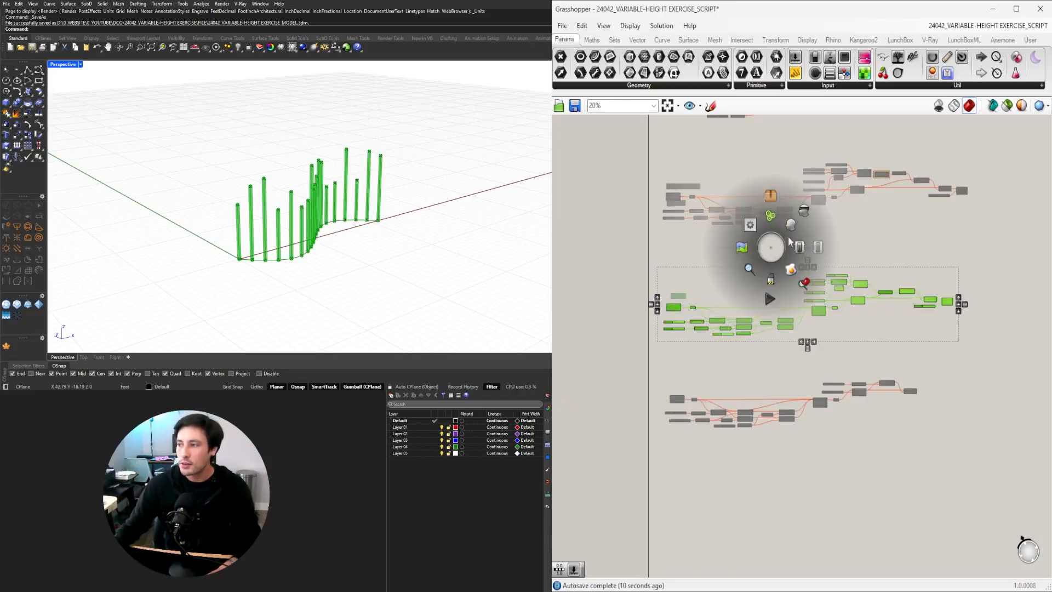
pyautogui.click(820, 248)
# Step: Enable all components of the organized random-height definition, third from the bottom of the canvas
pyautogui.moveTo(867, 228); pyautogui.dragTo(887, 301, button='right')
pyautogui.moveTo(988, 310); pyautogui.dragTo(632, 183)
pyautogui.middleClick(692, 184)
pyautogui.click(722, 186)
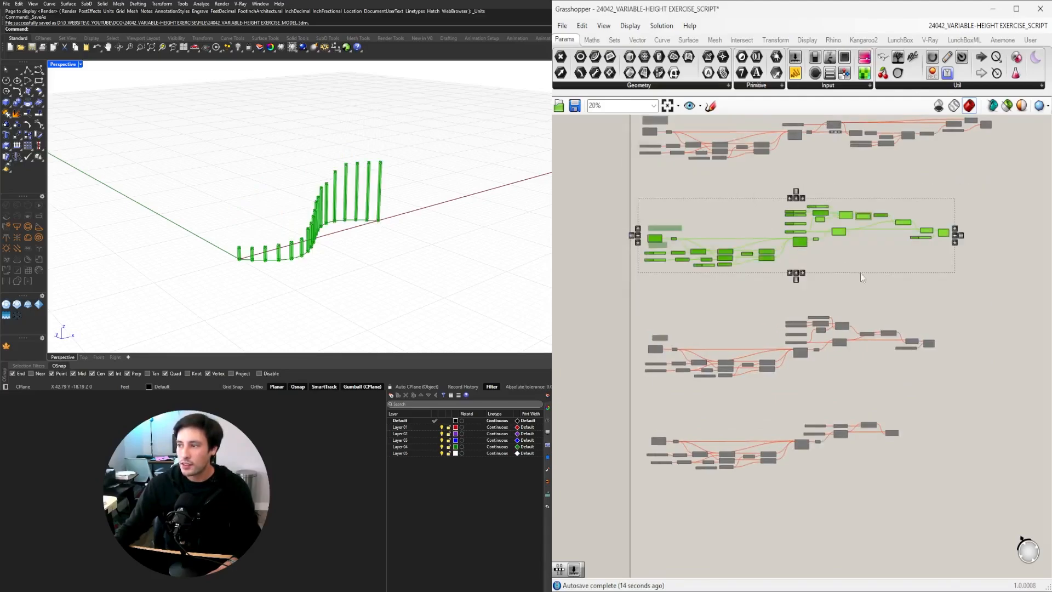
pyautogui.click(922, 281)
# Step: Inspect how the Sort List component between Random and Unit Z orders the pole heights, checking its sorted keys
pyautogui.moveTo(260, 242); pyautogui.dragTo(220, 217, button='right')
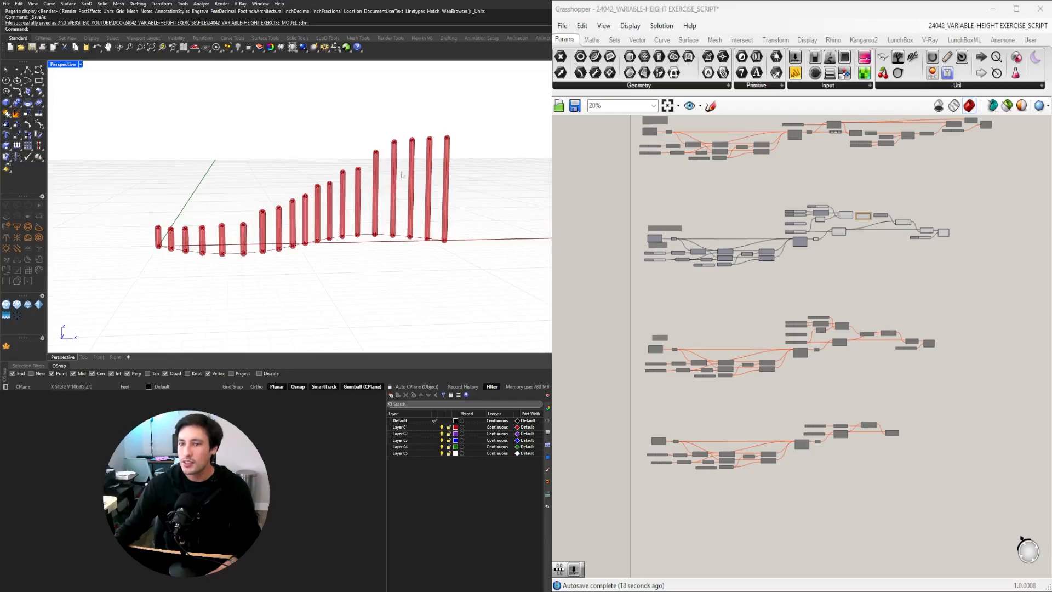
pyautogui.scroll(5, 864, 215)
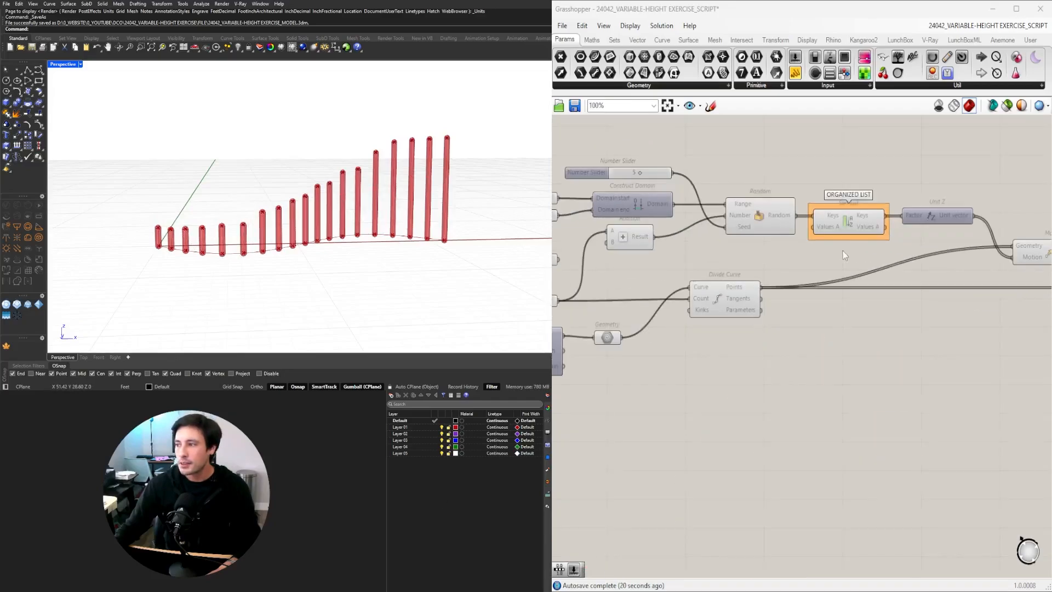
pyautogui.moveTo(849, 219); pyautogui.dragTo(846, 241)
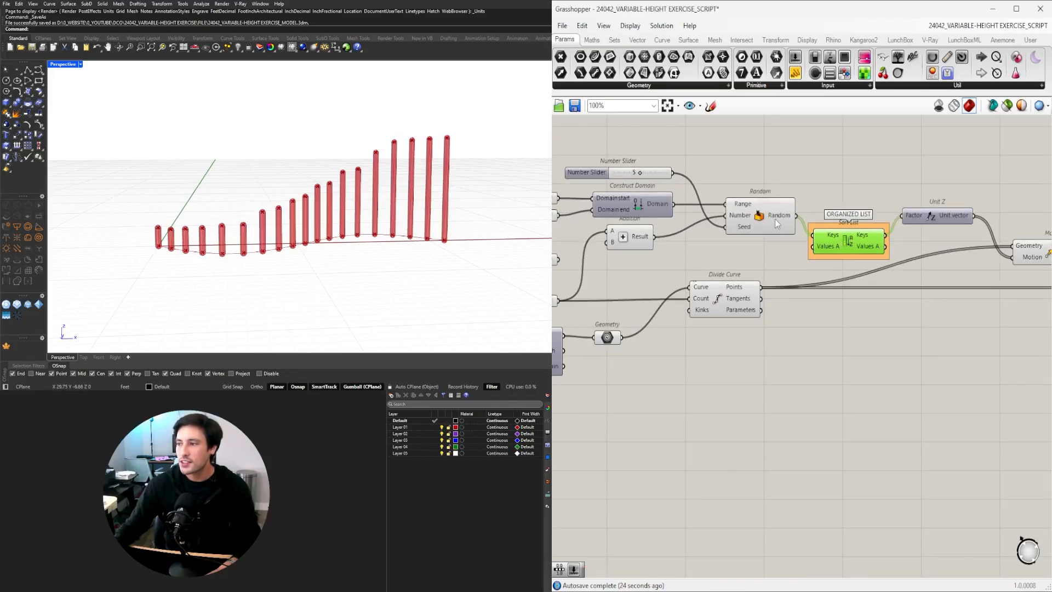
pyautogui.moveTo(779, 219)
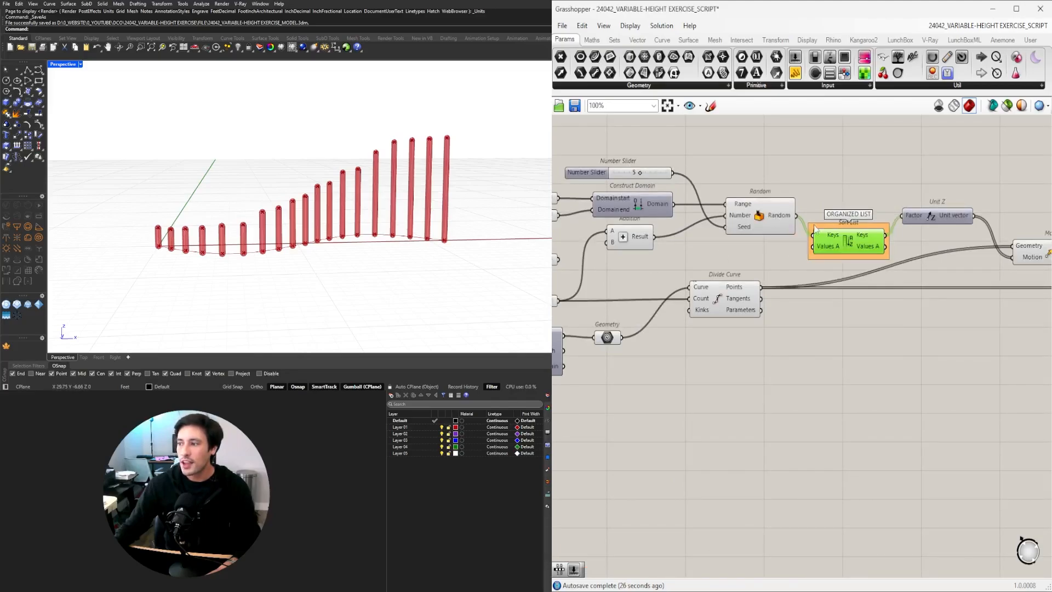
pyautogui.moveTo(872, 242)
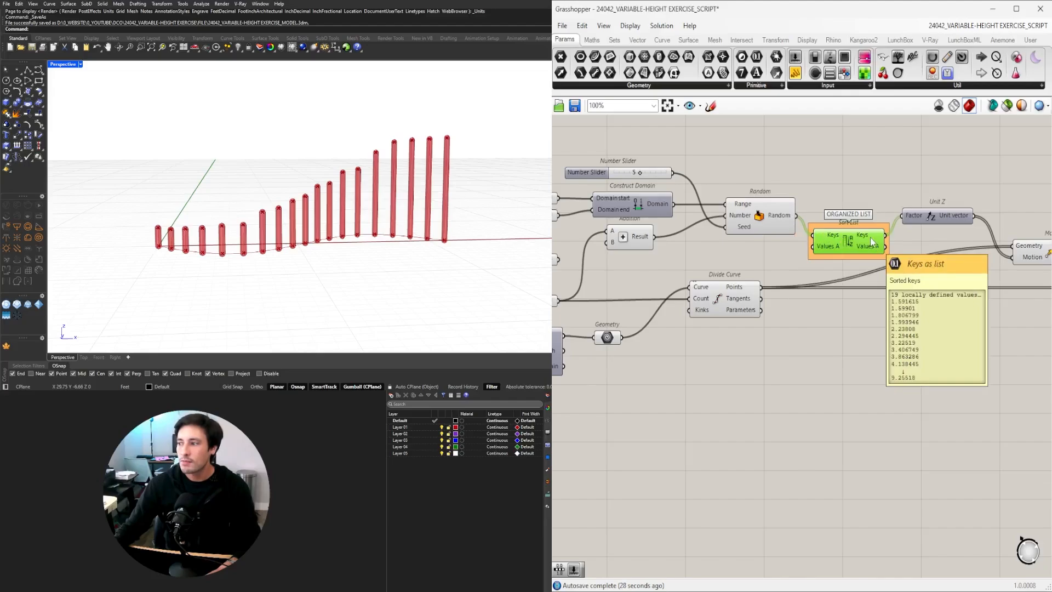
pyautogui.moveTo(872, 241); pyautogui.dragTo(871, 224)
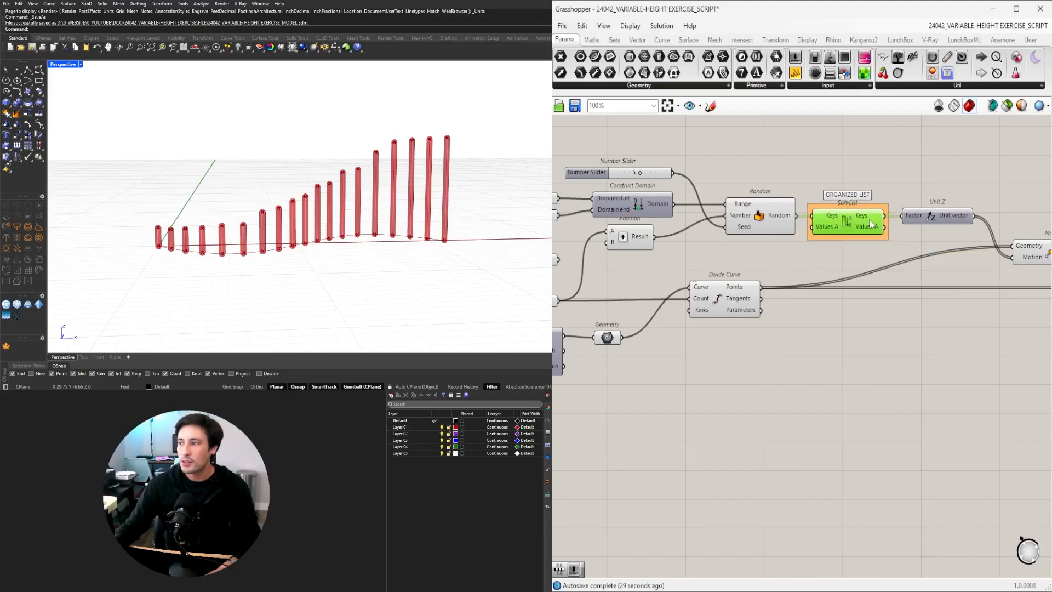
# Step: Toggle Reverse on and back off for the Factor input of the Unit Z component
pyautogui.rightClick(911, 219)
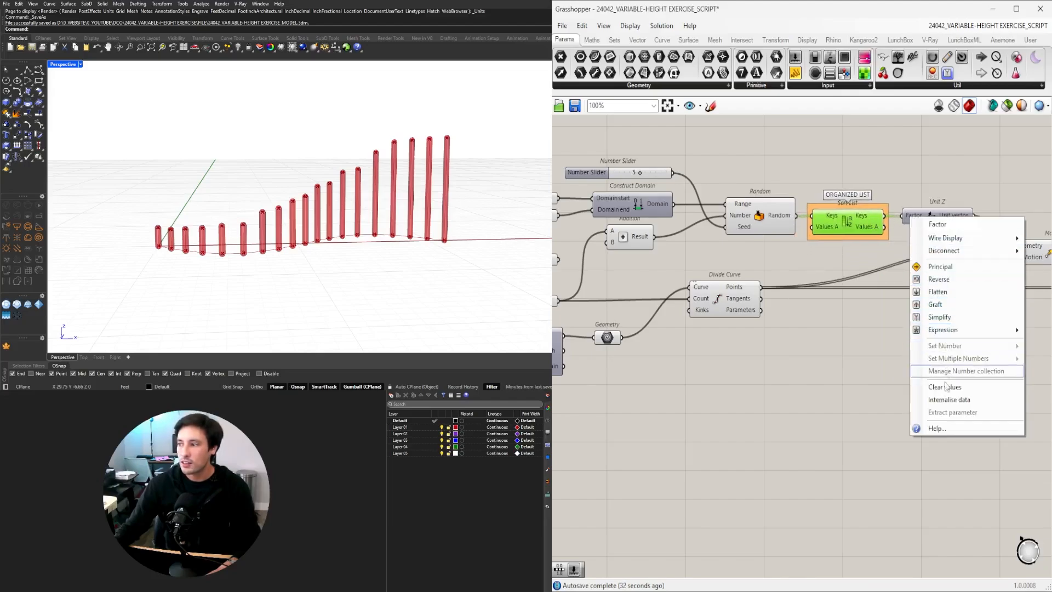
pyautogui.click(938, 279)
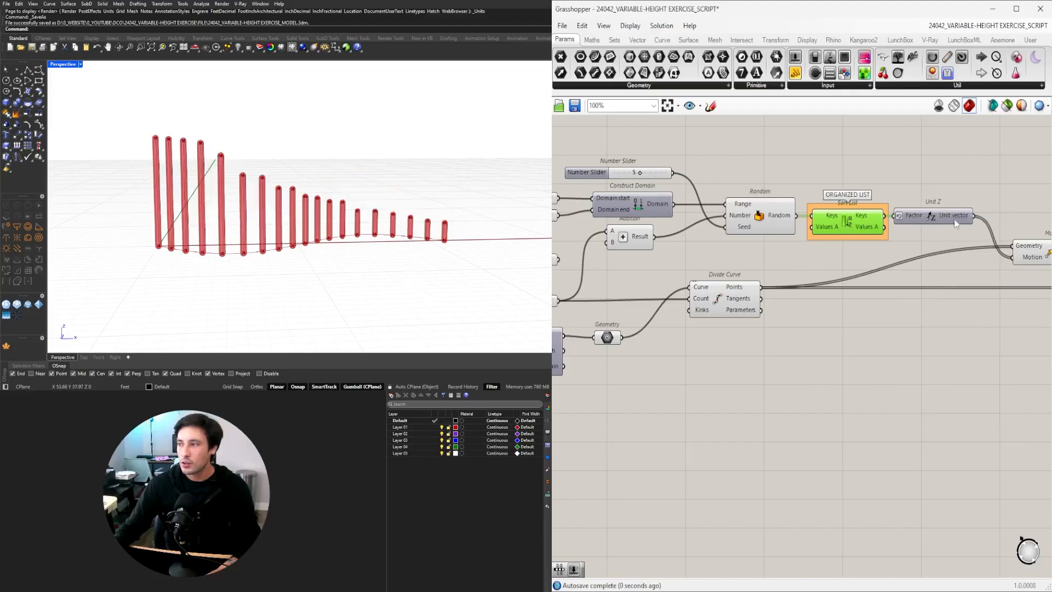
pyautogui.rightClick(869, 220)
pyautogui.press('Escape')
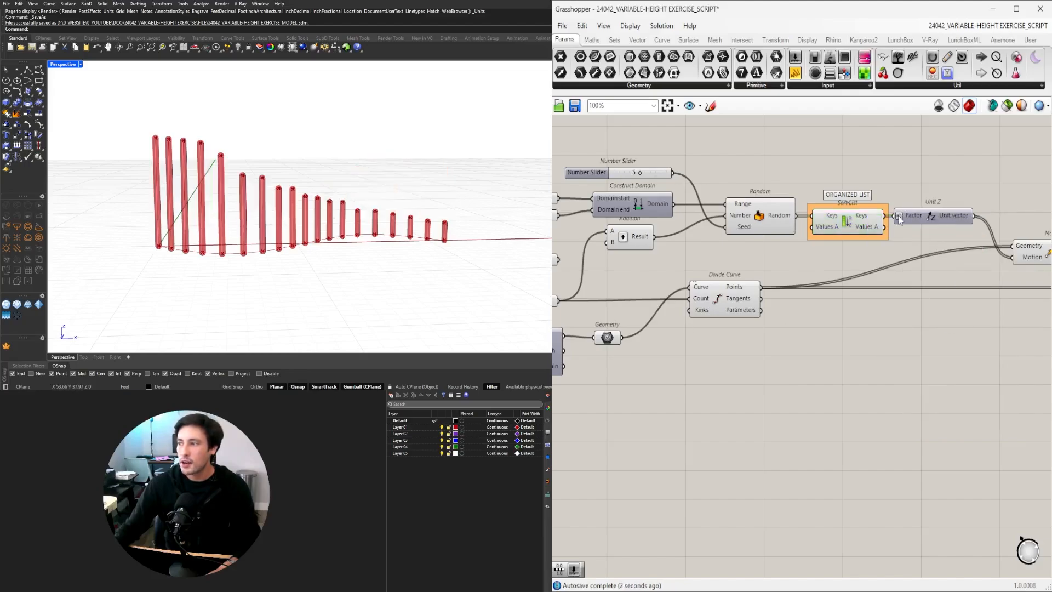
pyautogui.rightClick(897, 217)
pyautogui.click(919, 281)
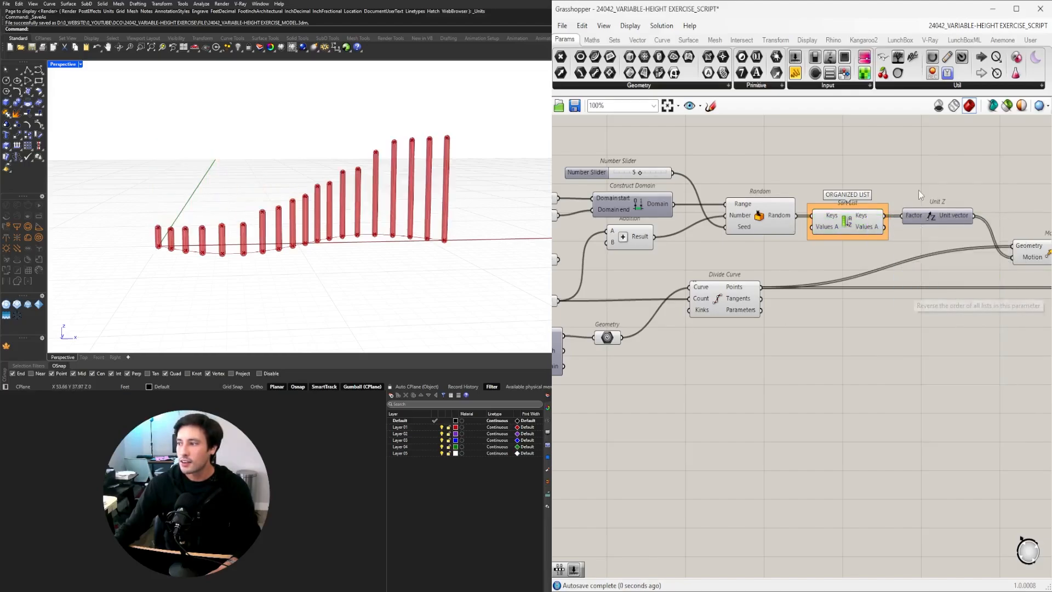
# Step: Set the organized definition's random domain start to 2.675 and its domain end to 12.621
pyautogui.moveTo(417, 179); pyautogui.dragTo(465, 188, button='right')
pyautogui.scroll(-2, 783, 235)
pyautogui.scroll(3, 600, 231)
pyautogui.scroll(4, 600, 230)
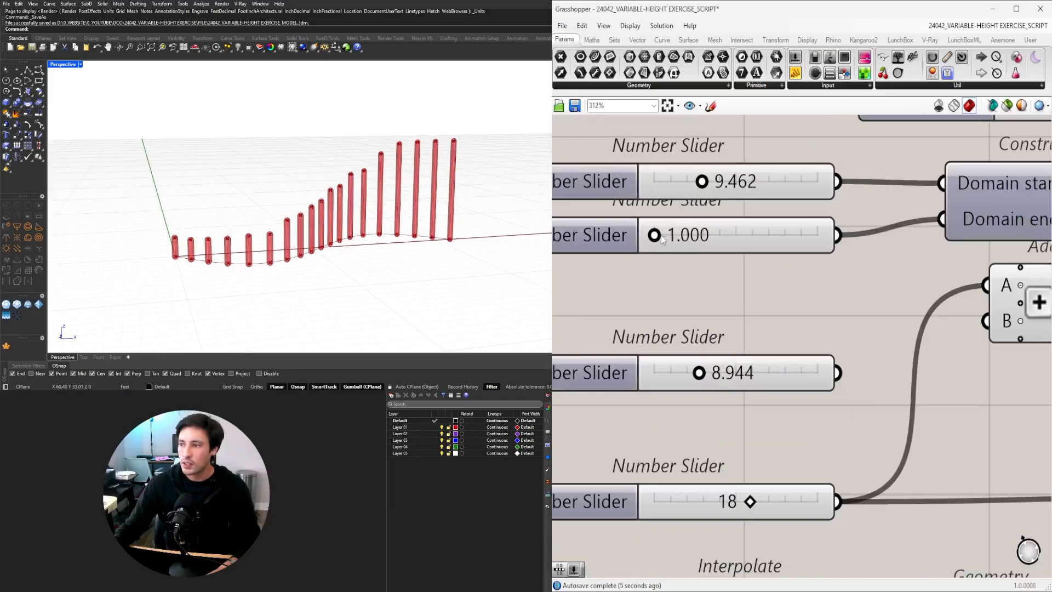
pyautogui.moveTo(663, 233); pyautogui.dragTo(735, 236)
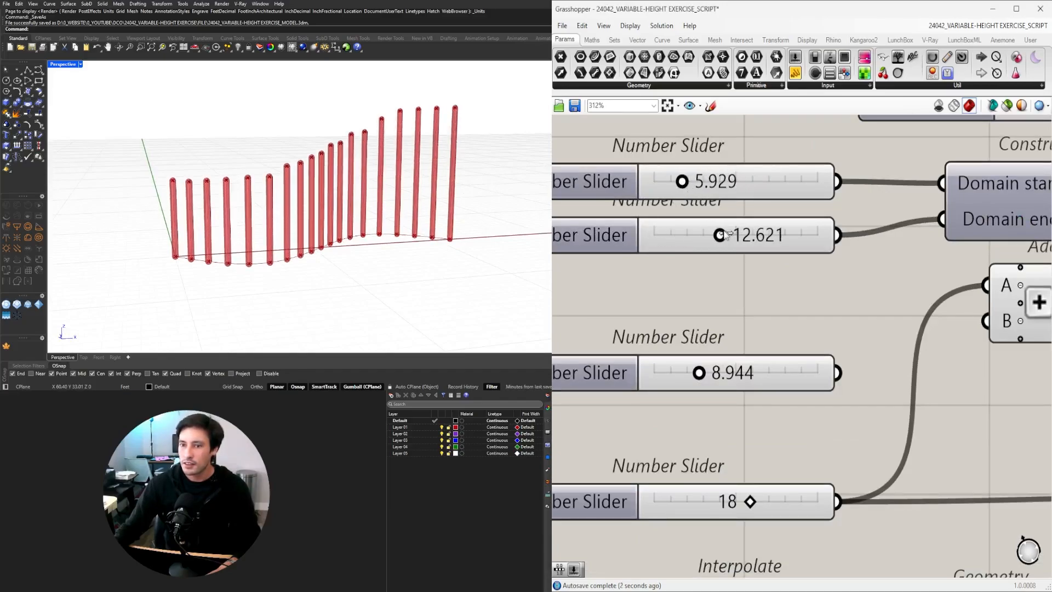
pyautogui.moveTo(682, 181); pyautogui.dragTo(663, 181)
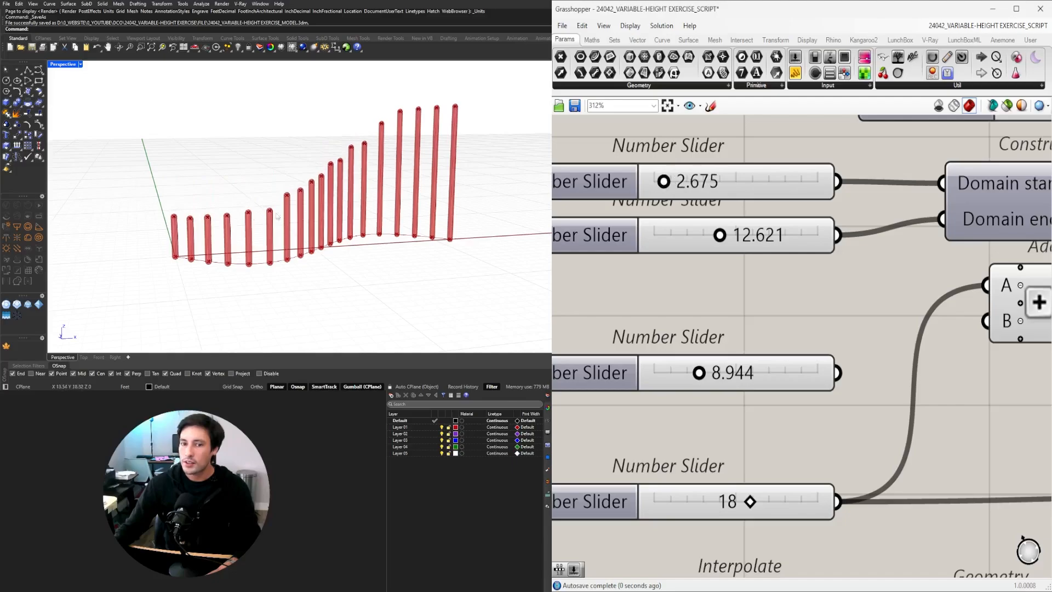
# Step: Highlight the base curve through the organized definition's Geometry component and examine how the sorted poles follow it
pyautogui.scroll(-10, 856, 266)
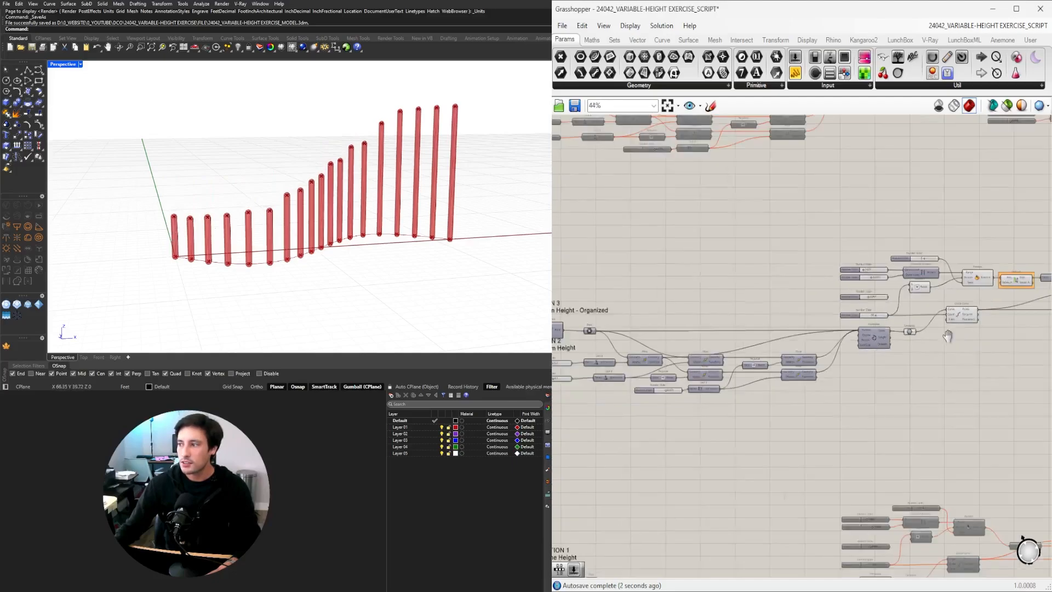
pyautogui.moveTo(973, 346); pyautogui.dragTo(686, 278)
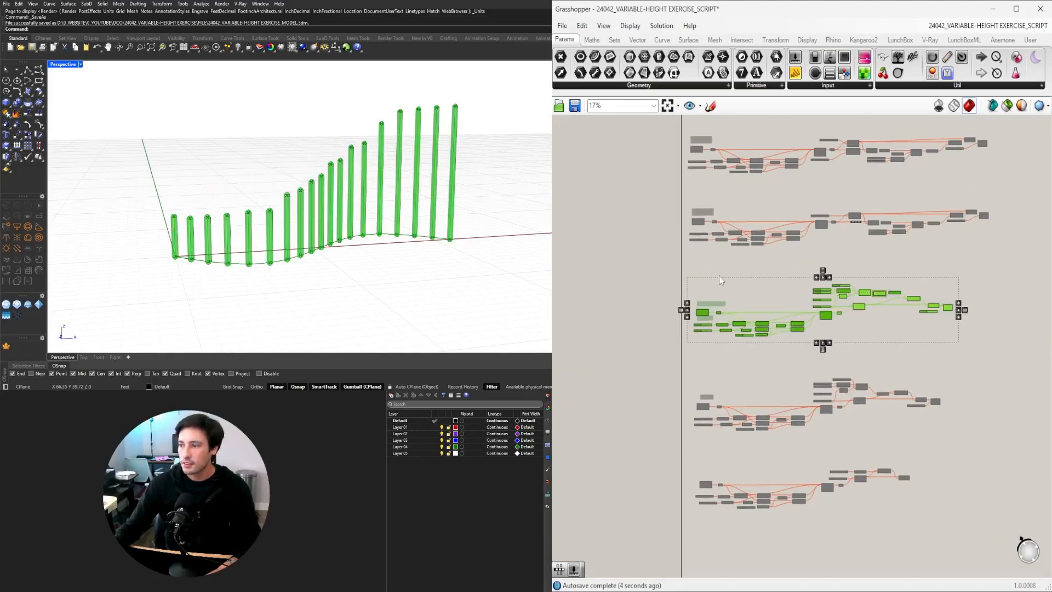
pyautogui.scroll(9, 722, 306)
pyautogui.click(756, 296)
pyautogui.scroll(-1, 741, 364)
pyautogui.moveTo(986, 341); pyautogui.dragTo(804, 320, button='right')
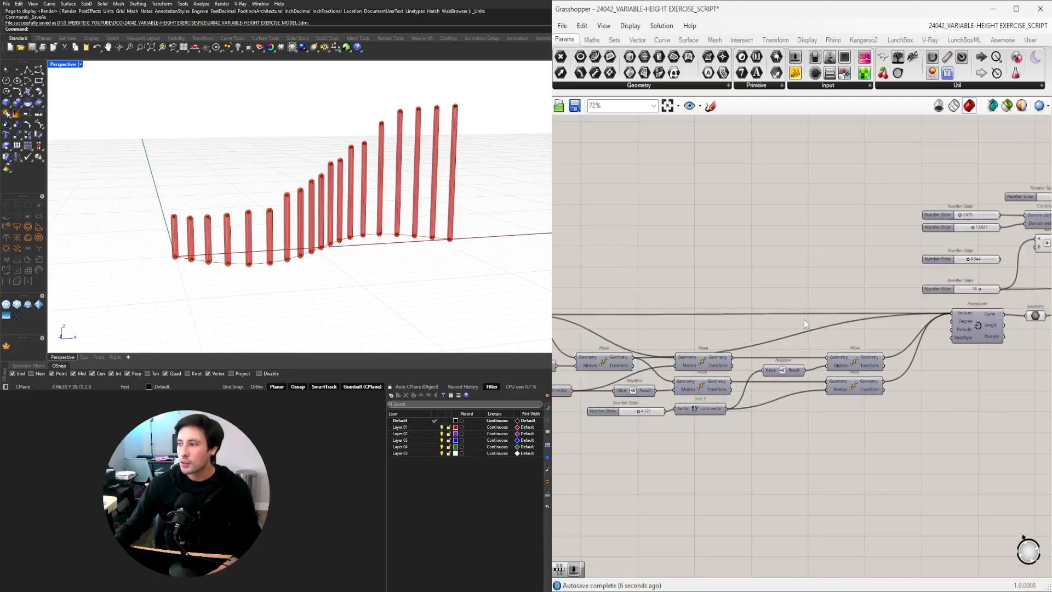
pyautogui.moveTo(975, 313); pyautogui.dragTo(899, 344, button='right')
pyautogui.scroll(2, 931, 344)
pyautogui.click(958, 347)
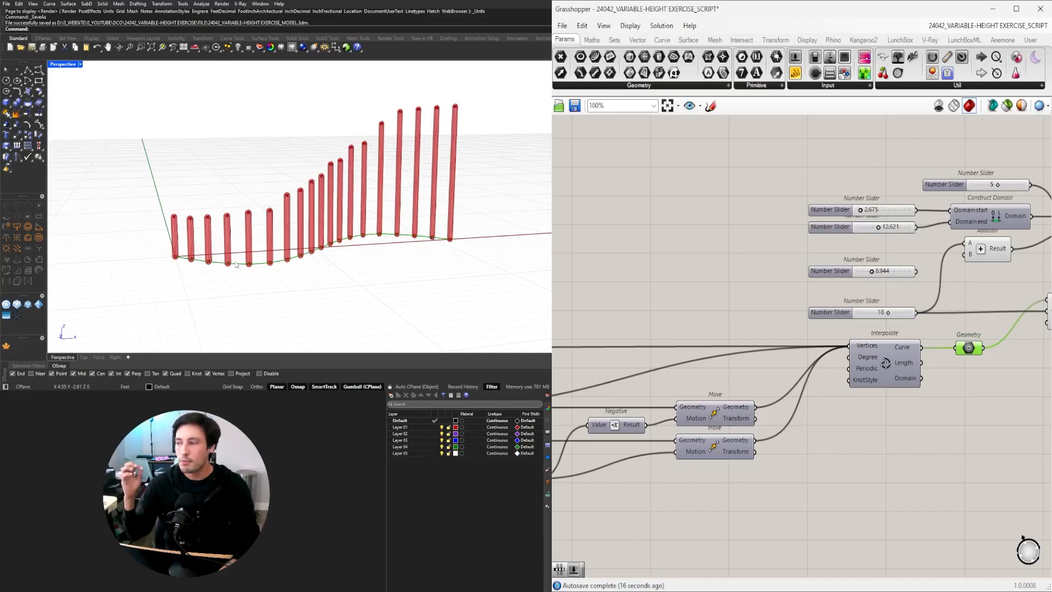
pyautogui.scroll(-5, 427, 159)
pyautogui.scroll(5, 430, 171)
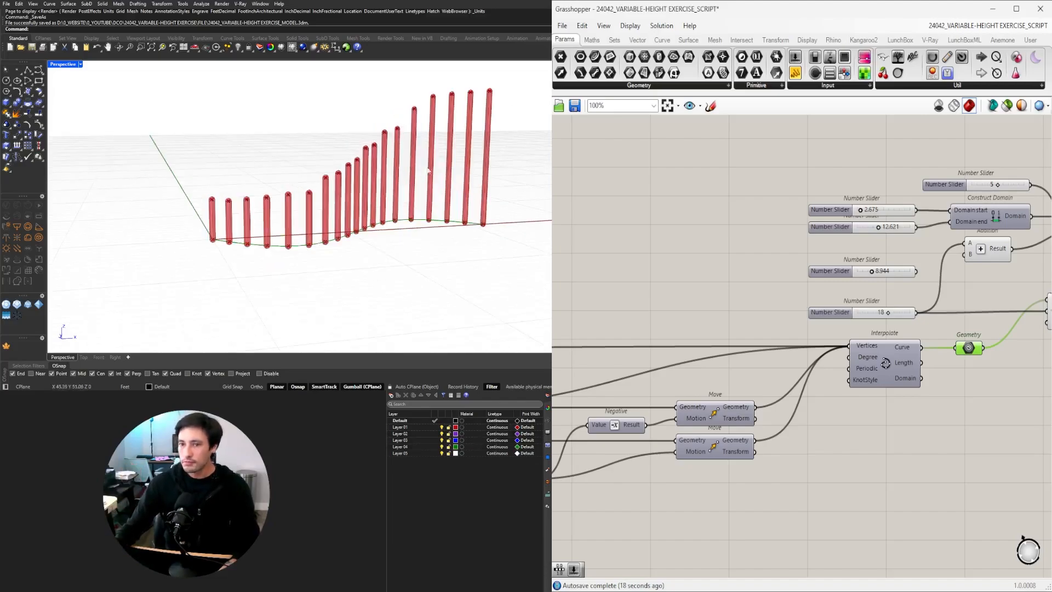
pyautogui.moveTo(429, 171); pyautogui.dragTo(478, 190, button='right')
# Step: Disable all components of the organized random-height definition
pyautogui.scroll(-10, 820, 353)
pyautogui.moveTo(931, 394); pyautogui.dragTo(967, 375, button='right')
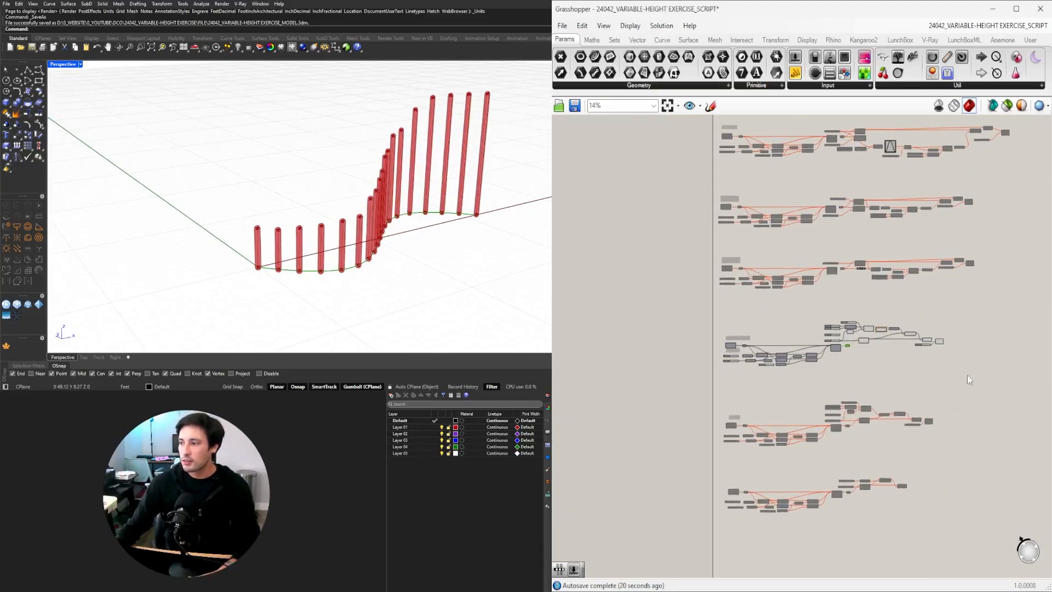
pyautogui.moveTo(968, 375); pyautogui.dragTo(716, 315)
pyautogui.middleClick(749, 311)
pyautogui.click(795, 307)
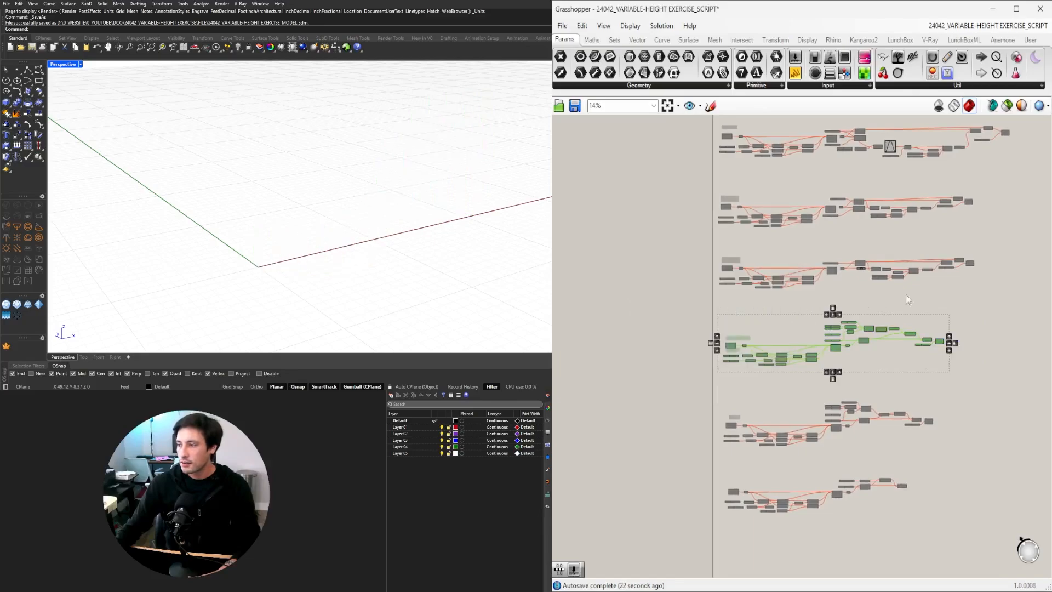
# Step: Enable all components of the fourth definition from the bottom of the canvas and view its poles from the side
pyautogui.moveTo(973, 287); pyautogui.dragTo(724, 243)
pyautogui.middleClick(746, 241)
pyautogui.click(779, 243)
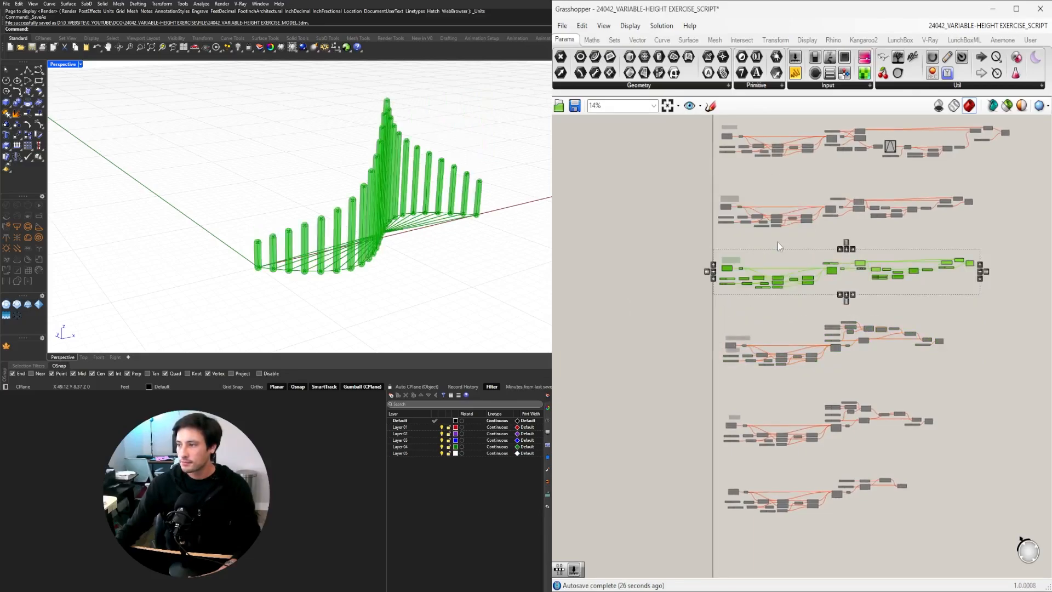
pyautogui.click(913, 232)
pyautogui.moveTo(351, 241); pyautogui.dragTo(296, 217, button='right')
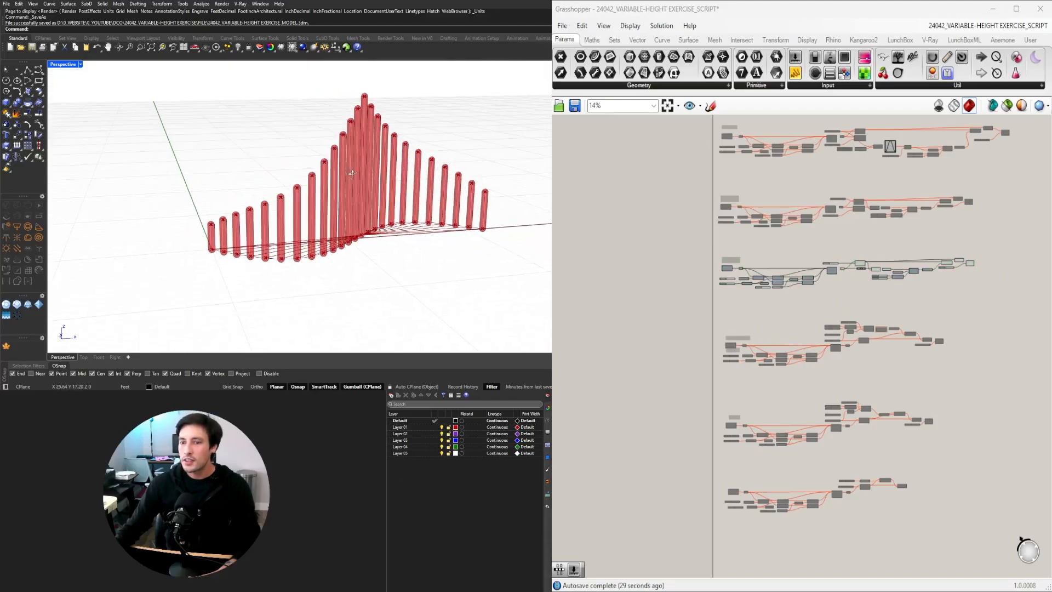
# Step: Lower the Point On Curve parameter in the enabled definition to about 0.5
pyautogui.scroll(8, 721, 300)
pyautogui.moveTo(721, 301); pyautogui.dragTo(639, 318, button='right')
pyautogui.scroll(4, 813, 298)
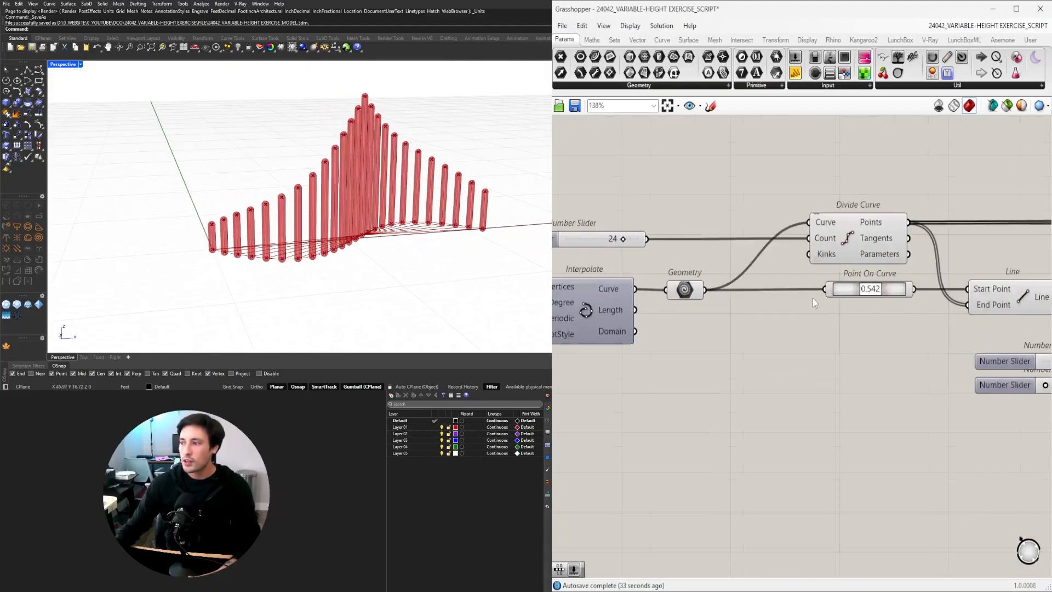
pyautogui.click(846, 296)
pyautogui.moveTo(864, 293)
pyautogui.mouseDown()
pyautogui.moveTo(838, 289)
pyautogui.moveTo(883, 294)
pyautogui.moveTo(831, 298)
pyautogui.moveTo(860, 299)
pyautogui.mouseUp()
pyautogui.scroll(-5, 859, 299)
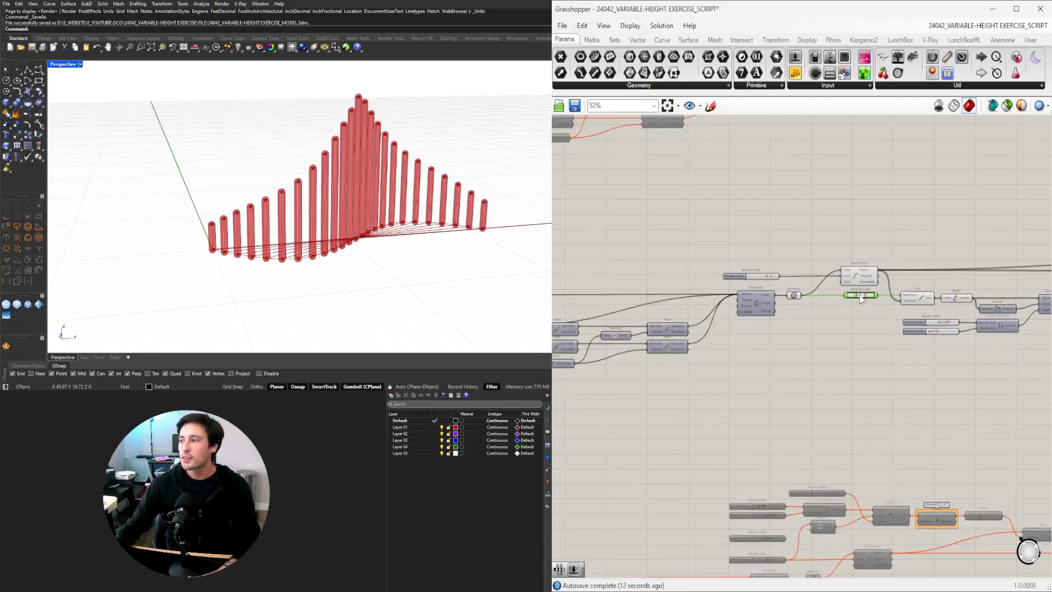
pyautogui.scroll(7, 855, 293)
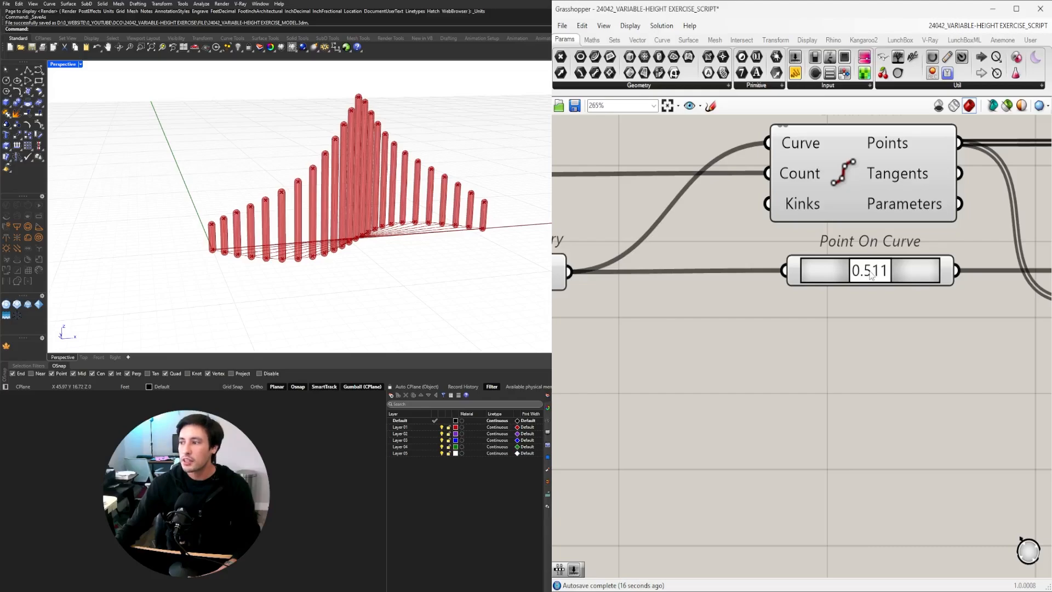
pyautogui.moveTo(871, 275); pyautogui.dragTo(869, 275)
pyautogui.scroll(-13, 864, 272)
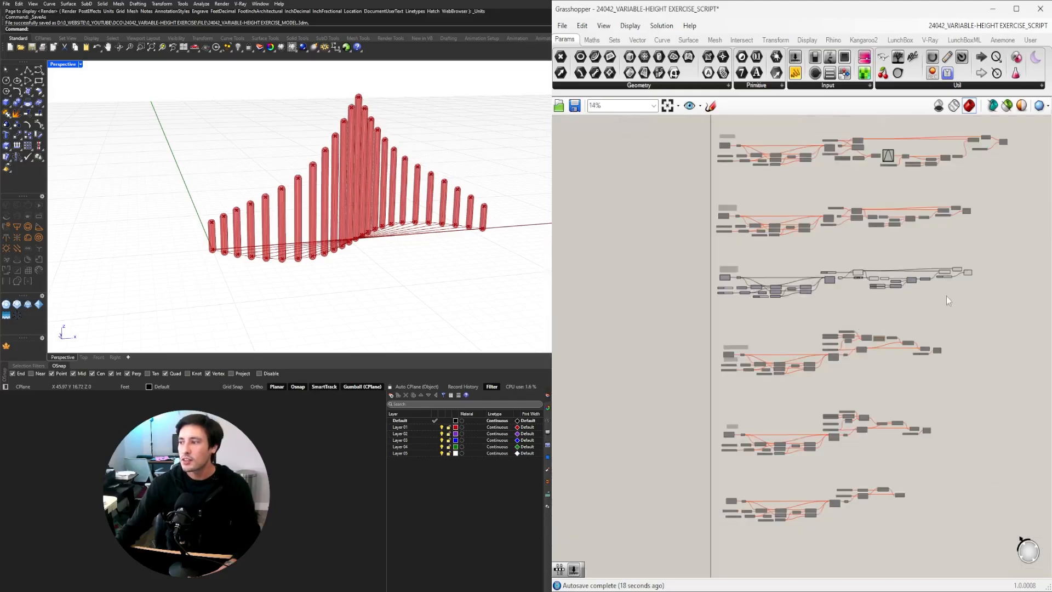
# Step: Disable all components of the point-attraction definition that uses Point On Curve
pyautogui.moveTo(963, 308); pyautogui.dragTo(715, 263)
pyautogui.press('space')
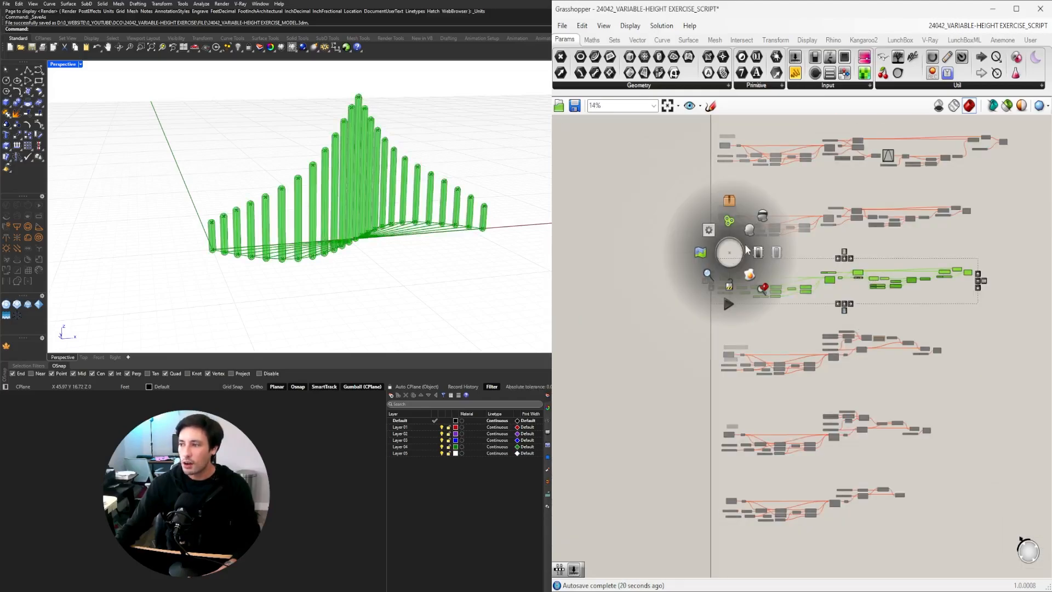
pyautogui.click(777, 253)
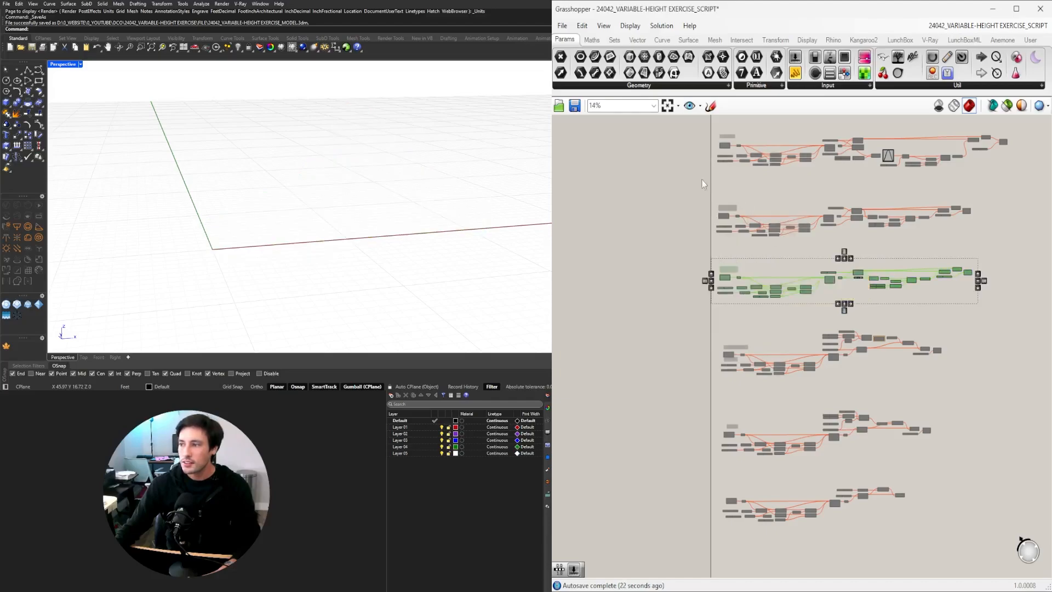
# Step: Enable all components of the Evaluate Curve point-attraction definition just above the disabled one
pyautogui.moveTo(684, 175); pyautogui.dragTo(968, 242)
pyautogui.press('space')
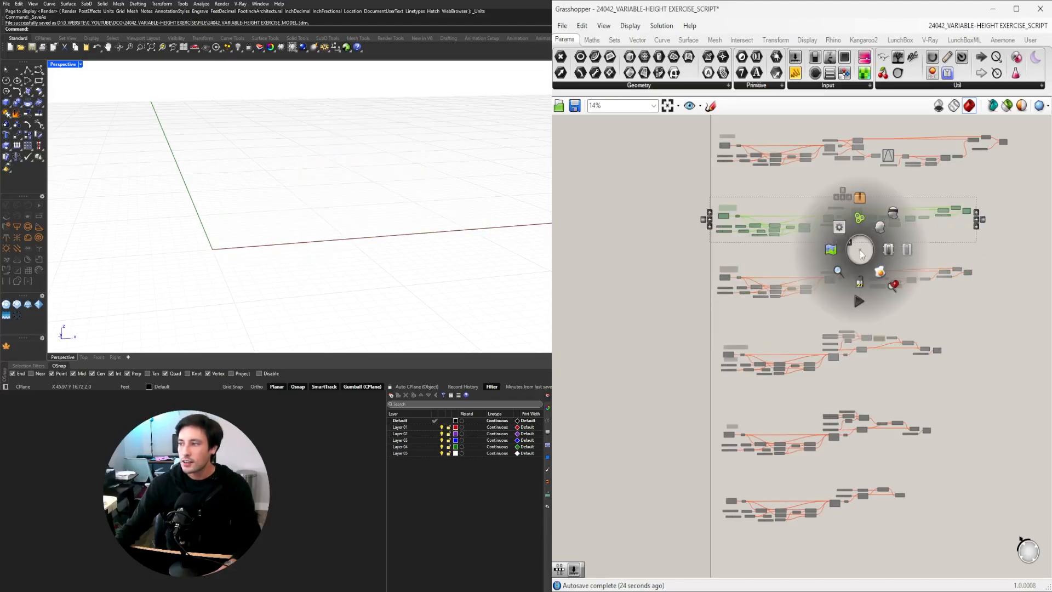
pyautogui.click(891, 253)
pyautogui.click(906, 244)
pyautogui.scroll(9, 800, 219)
pyautogui.moveTo(957, 235); pyautogui.dragTo(700, 297, button='right')
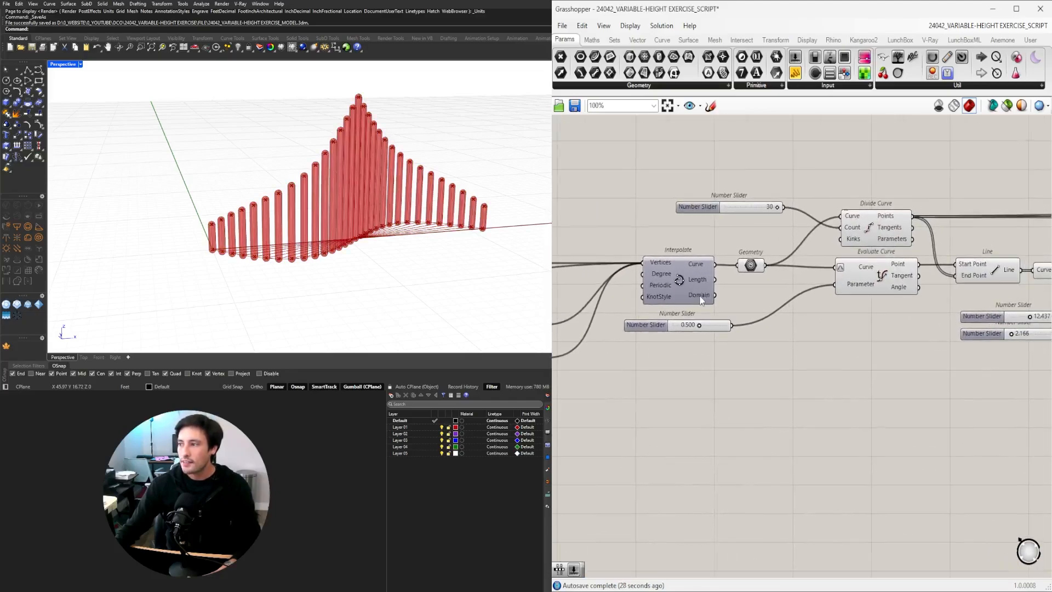
# Step: Try different Evaluate Curve parameter values and set the parameter to 0.3
pyautogui.click(887, 277)
pyautogui.scroll(5, 693, 310)
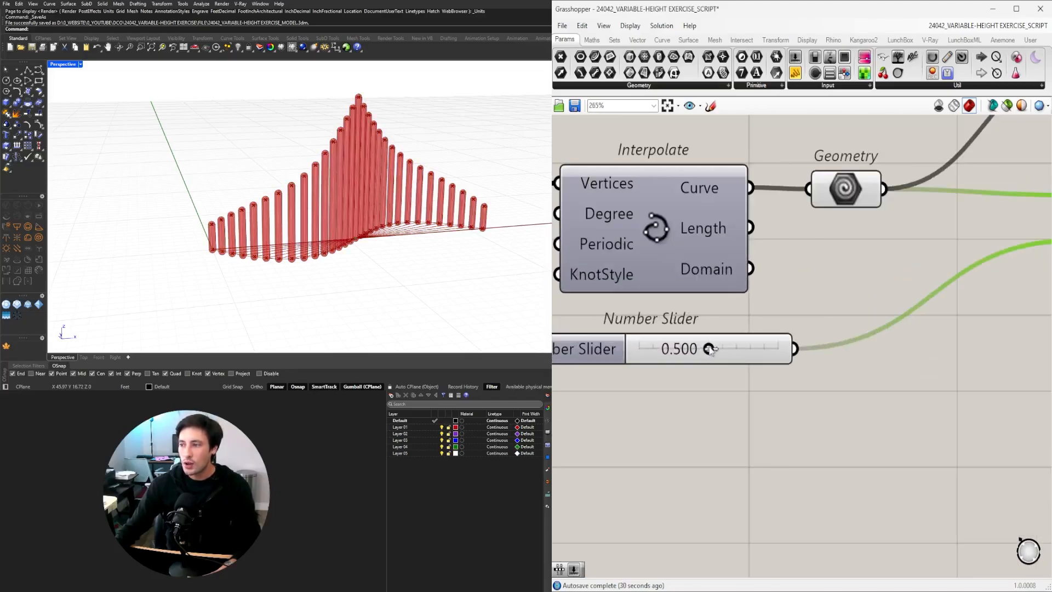
pyautogui.moveTo(713, 350); pyautogui.dragTo(668, 354)
pyautogui.doubleClick(700, 353)
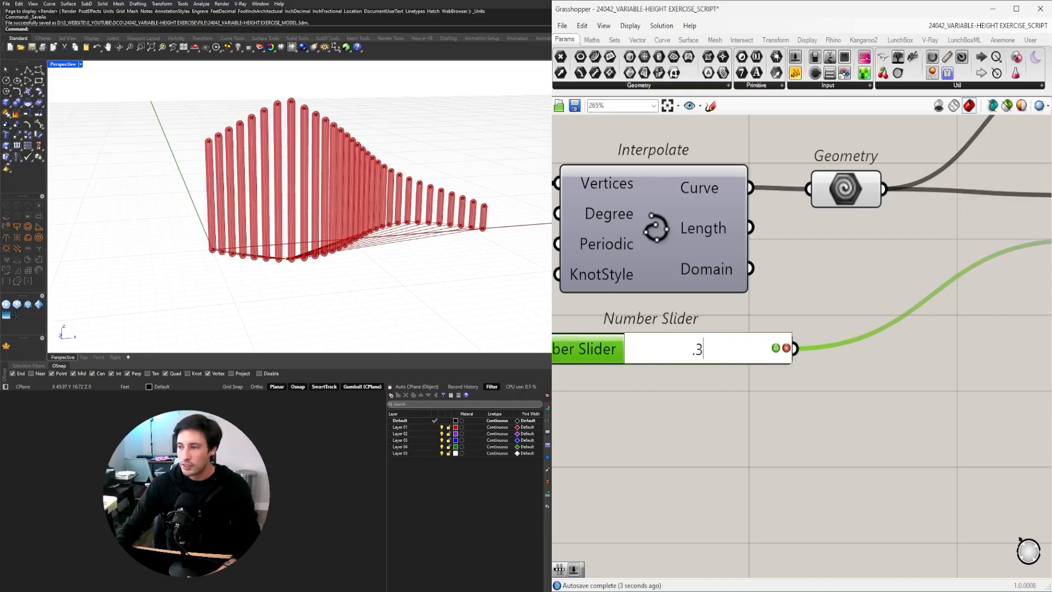
pyautogui.write('.3')
pyautogui.press('Return')
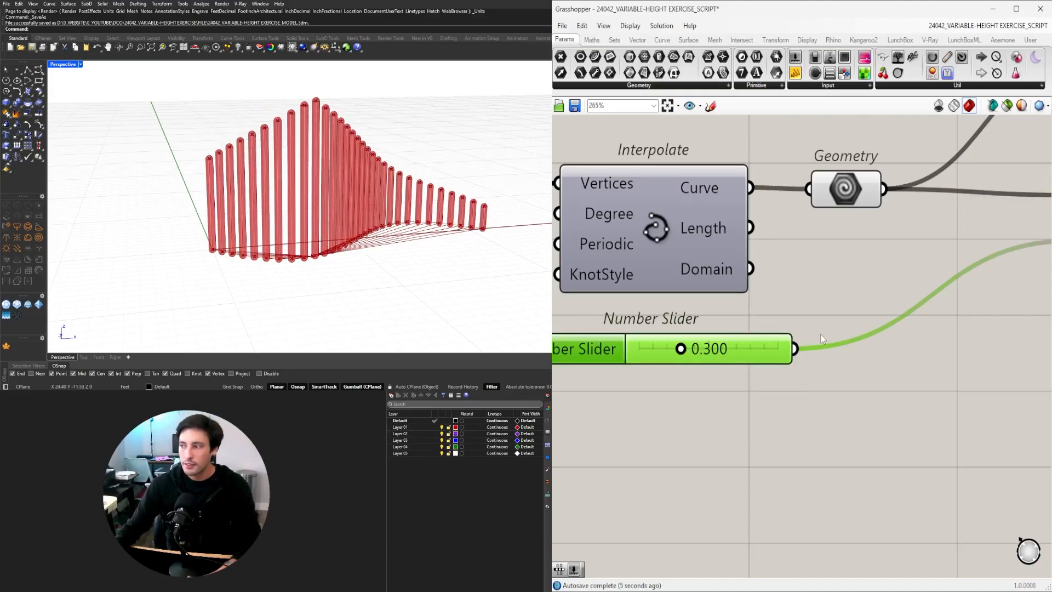
# Step: Adjust the height domain of the Evaluate Curve definition to a start of 4.073 and an end of 10.530
pyautogui.scroll(-6, 820, 337)
pyautogui.moveTo(893, 336); pyautogui.dragTo(627, 336, button='right')
pyautogui.scroll(5, 745, 333)
pyautogui.moveTo(730, 320); pyautogui.dragTo(716, 320)
pyautogui.moveTo(690, 358); pyautogui.dragTo(732, 359)
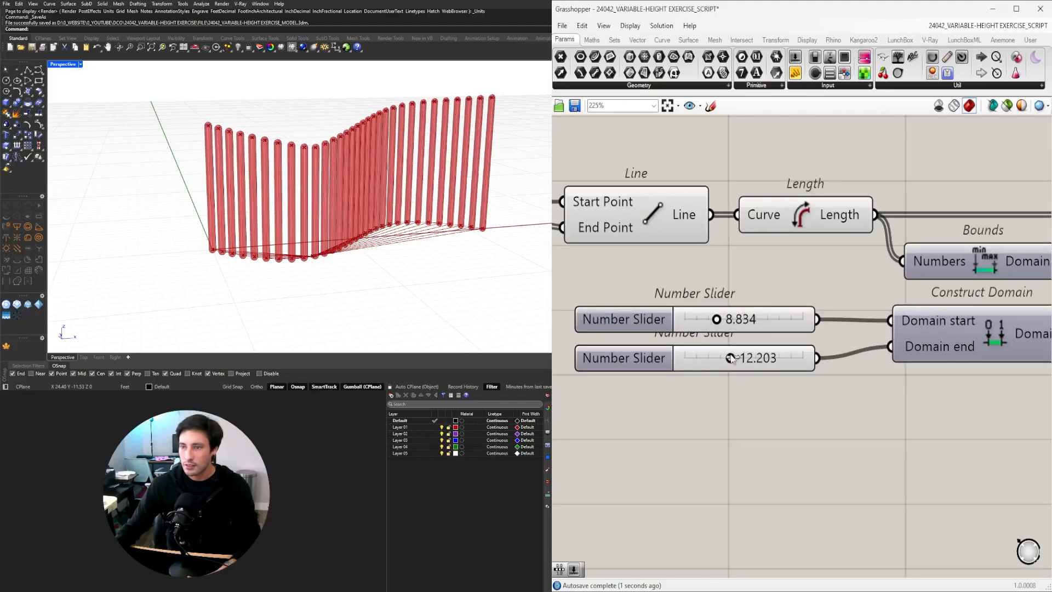
pyautogui.moveTo(711, 322); pyautogui.dragTo(696, 323)
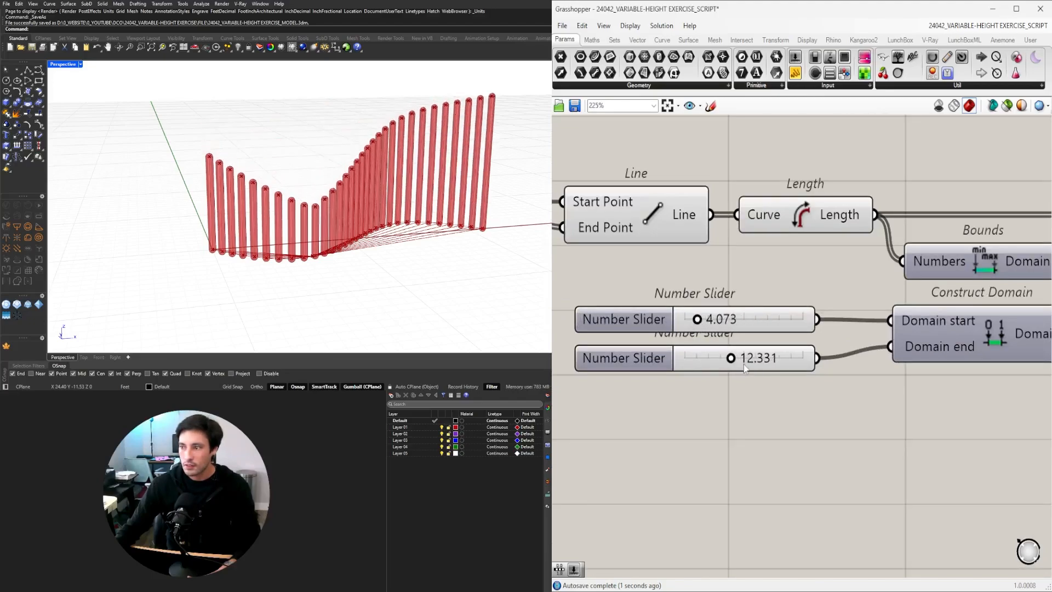
pyautogui.moveTo(734, 362); pyautogui.dragTo(723, 360)
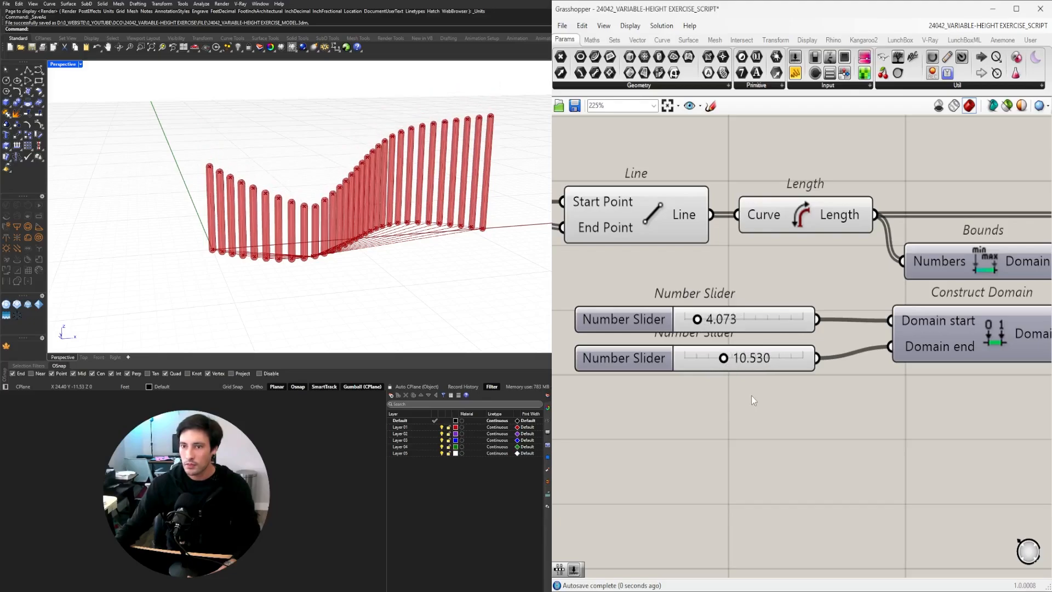
# Step: Raise the Evaluate Curve parameter above 0.3 to shift the attractor point further along the base curve
pyautogui.scroll(-5, 762, 416)
pyautogui.scroll(-7, 762, 415)
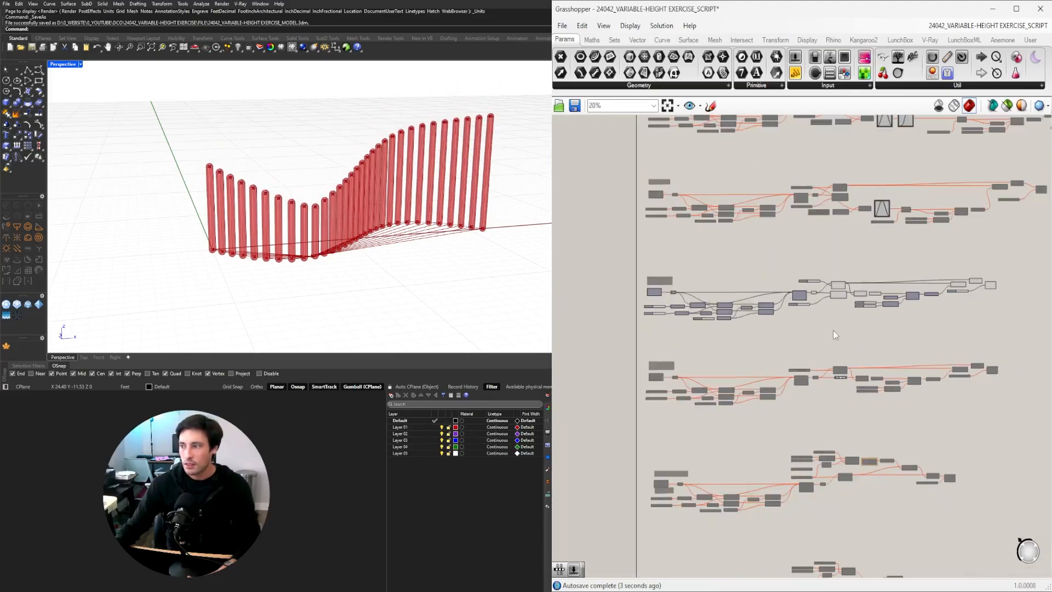
pyautogui.scroll(13, 735, 284)
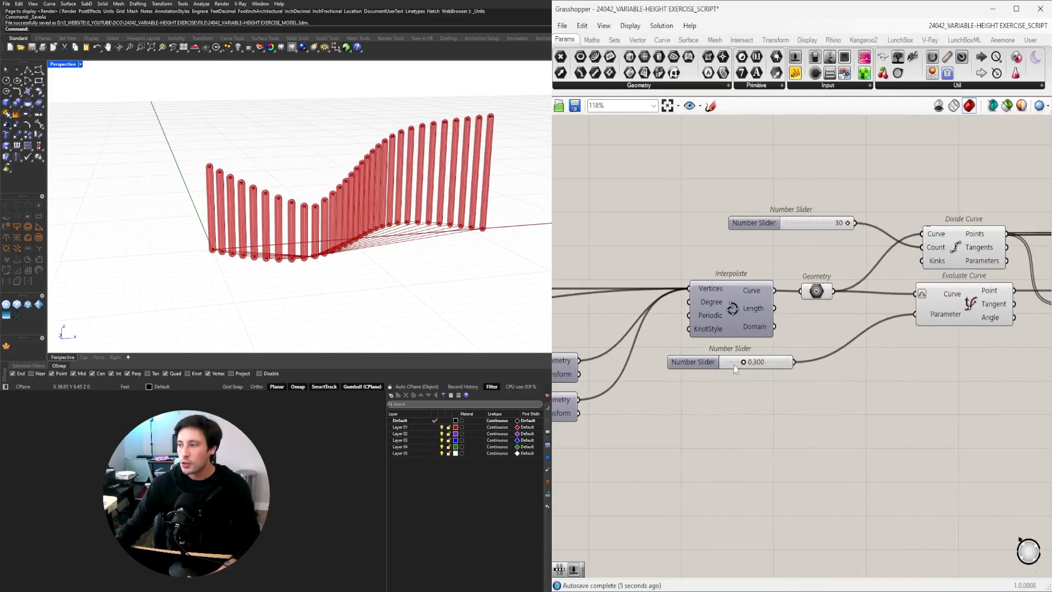
pyautogui.moveTo(749, 359); pyautogui.dragTo(771, 361)
# Step: Disable all components of the Evaluate Curve point-attraction definition
pyautogui.scroll(-10, 790, 465)
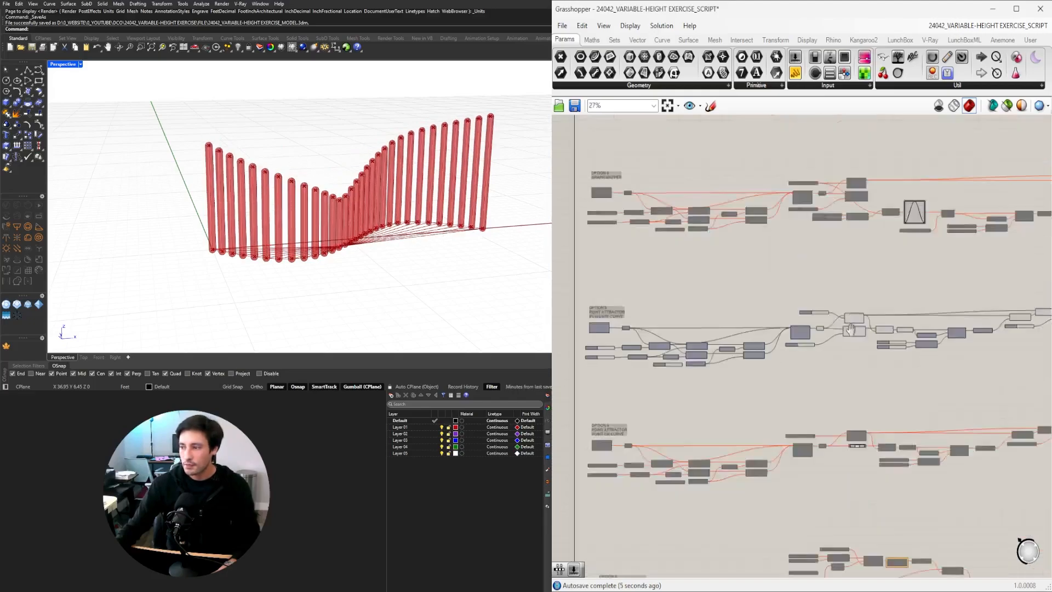
pyautogui.moveTo(774, 316); pyautogui.dragTo(662, 278)
pyautogui.middleClick(684, 278)
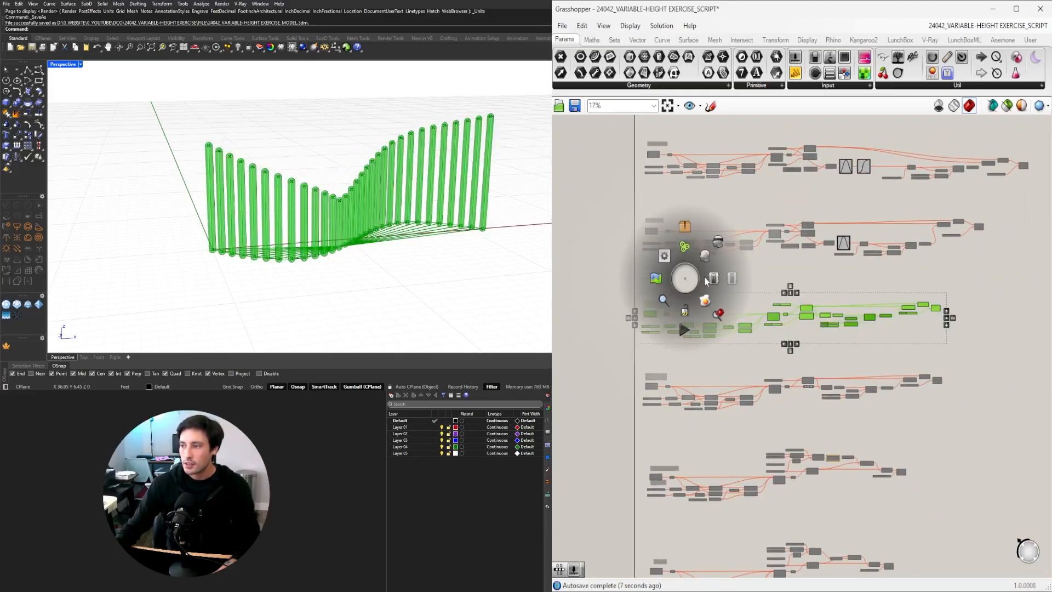
pyautogui.click(728, 281)
# Step: Enable all components of the definition that uses a single Graph Mapper
pyautogui.moveTo(983, 276); pyautogui.dragTo(952, 320, button='right')
pyautogui.moveTo(974, 318); pyautogui.dragTo(592, 244)
pyautogui.middleClick(652, 243)
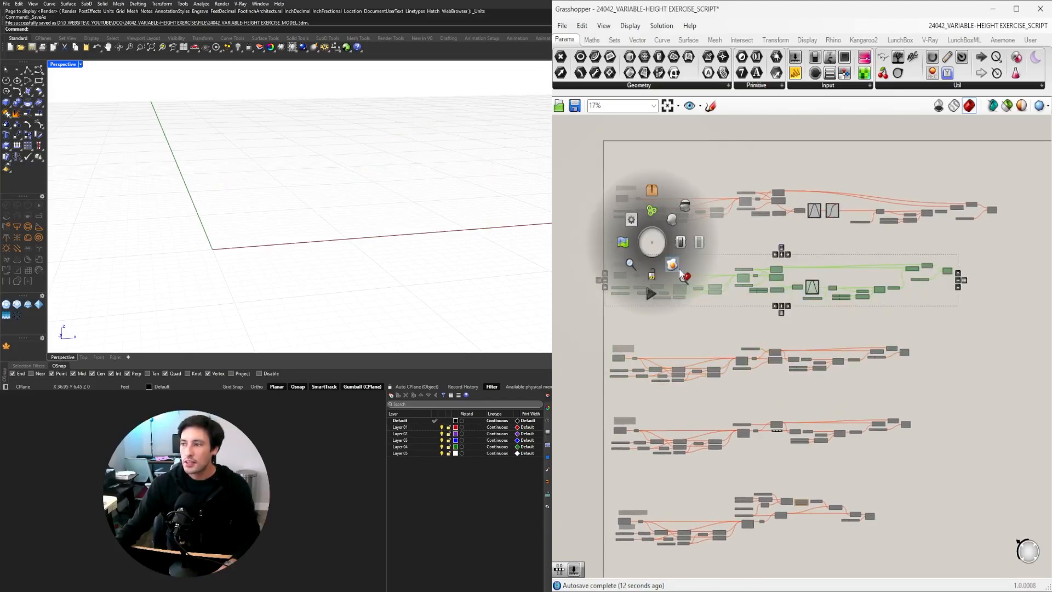
pyautogui.click(679, 244)
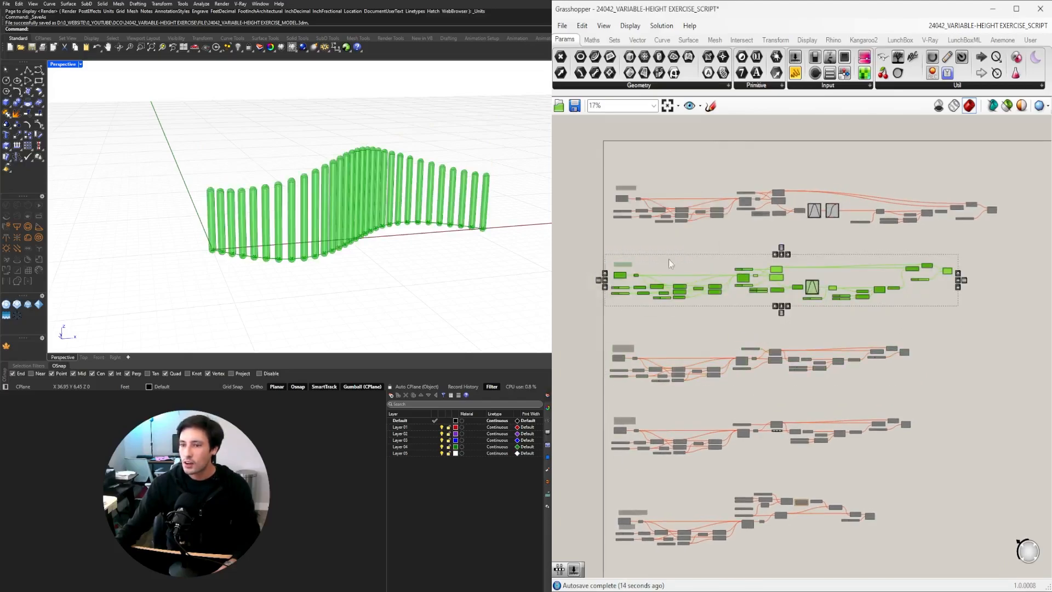
# Step: Examine the single Graph Mapper's curve and the domain sliders that feed its Range component
pyautogui.click(662, 348)
pyautogui.scroll(8, 811, 285)
pyautogui.scroll(3, 871, 293)
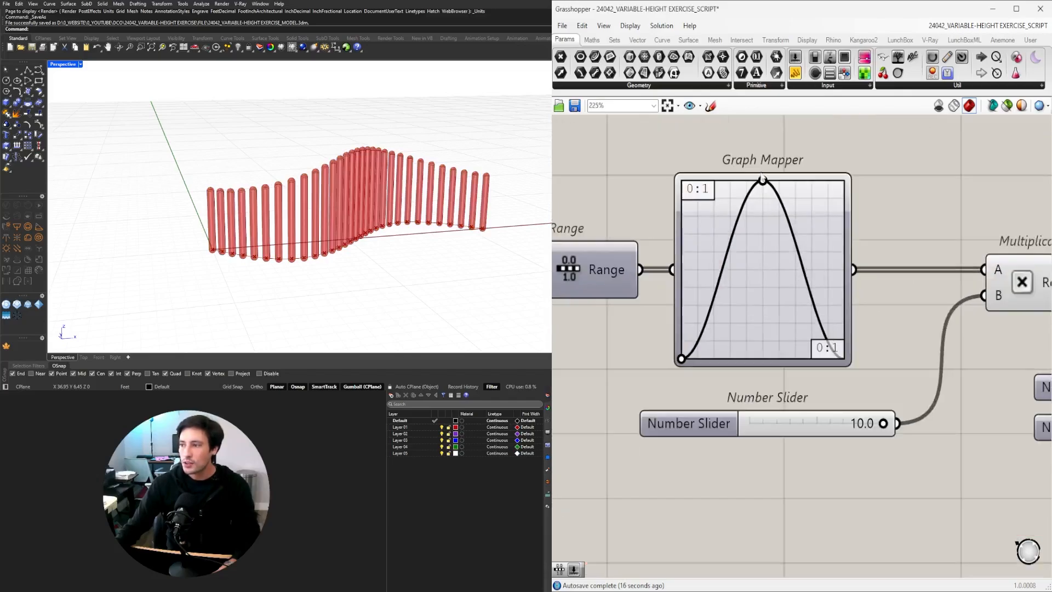
pyautogui.scroll(-4, 765, 185)
pyautogui.moveTo(765, 185); pyautogui.dragTo(941, 233, button='right')
pyautogui.scroll(-2, 941, 233)
pyautogui.scroll(8, 703, 279)
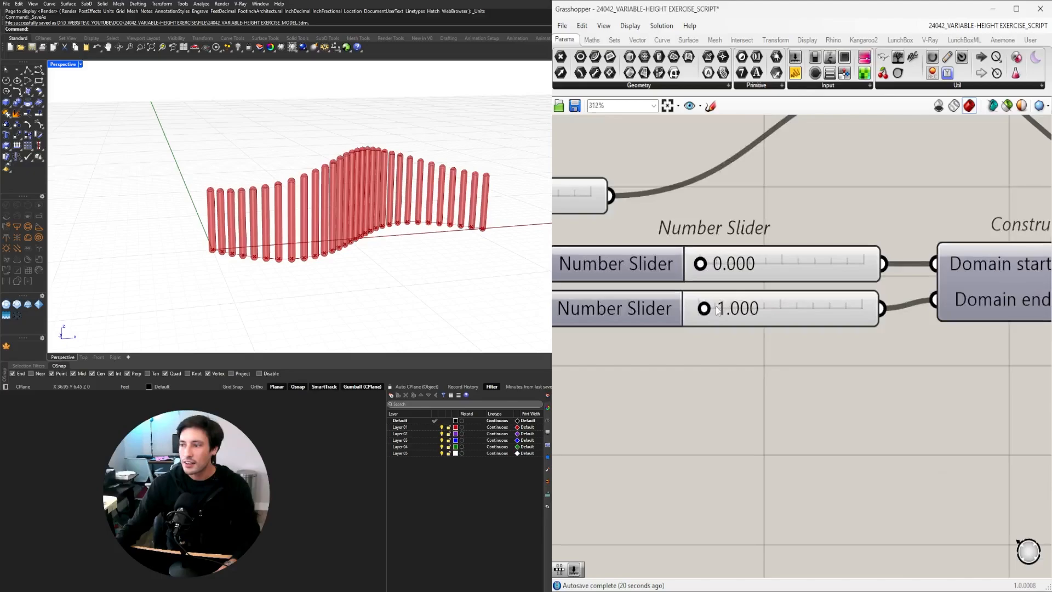
# Step: Move the Graph Mapper's peak handle to the upper-right corner of its graph
pyautogui.scroll(-3, 718, 310)
pyautogui.moveTo(915, 330); pyautogui.dragTo(692, 348, button='right')
pyautogui.scroll(2, 939, 262)
pyautogui.moveTo(1008, 252); pyautogui.dragTo(667, 268, button='right')
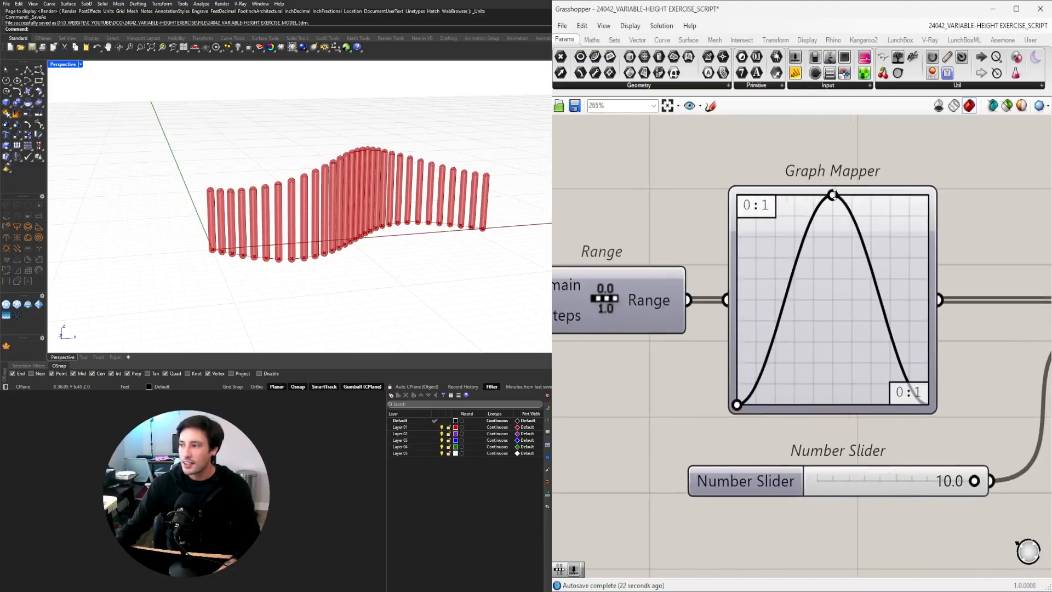
pyautogui.moveTo(832, 196); pyautogui.dragTo(931, 165)
# Step: Raise the domain end that feeds the Range component and set it to 5
pyautogui.scroll(-5, 835, 269)
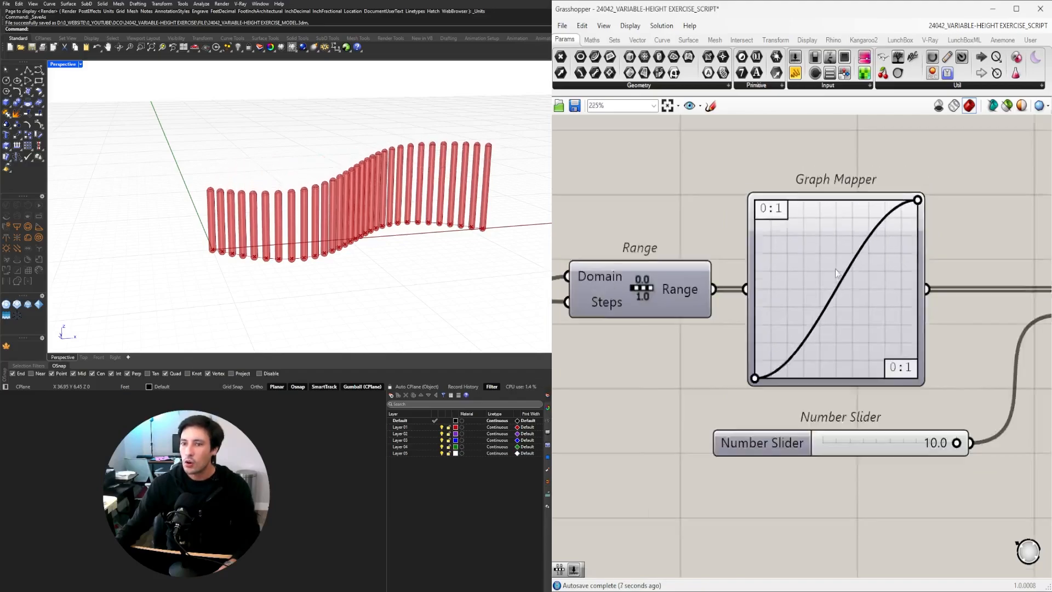
pyautogui.scroll(6, 633, 316)
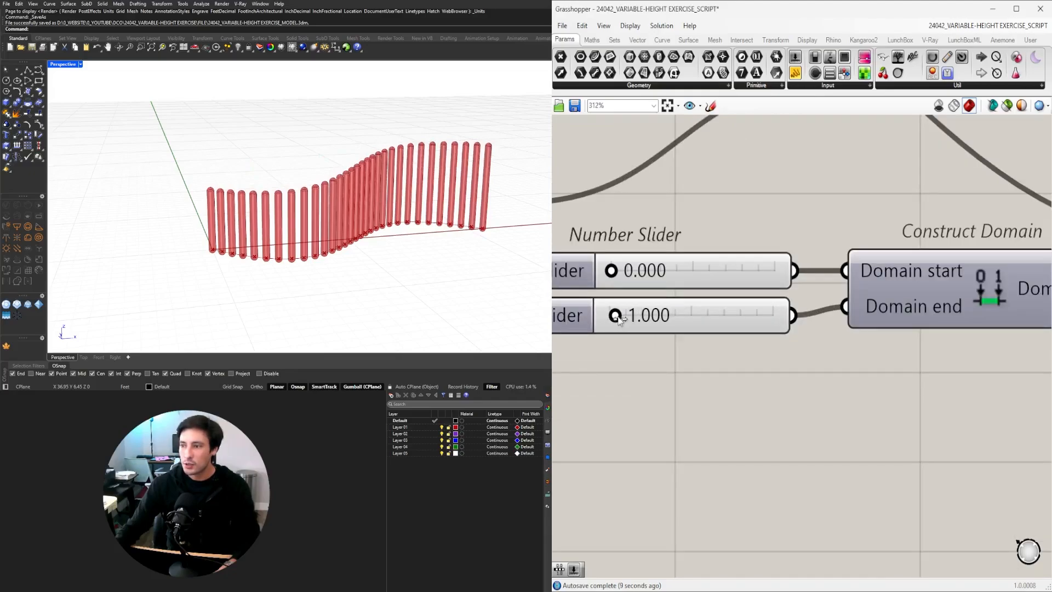
pyautogui.moveTo(616, 316); pyautogui.dragTo(647, 319)
pyautogui.scroll(-4, 647, 320)
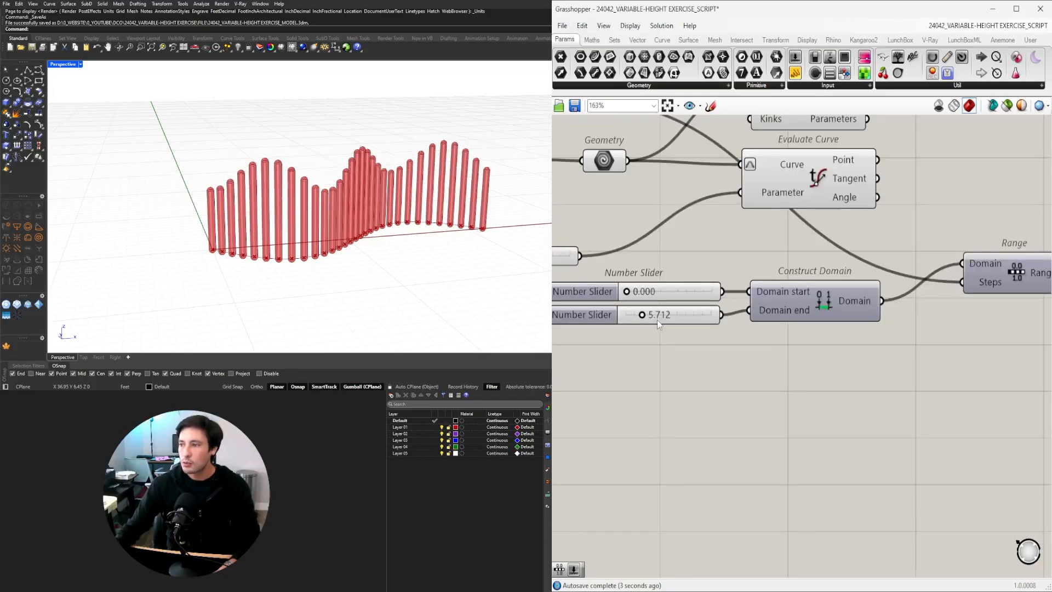
pyautogui.scroll(-3, 657, 321)
pyautogui.scroll(5, 655, 320)
pyautogui.doubleClick(657, 320)
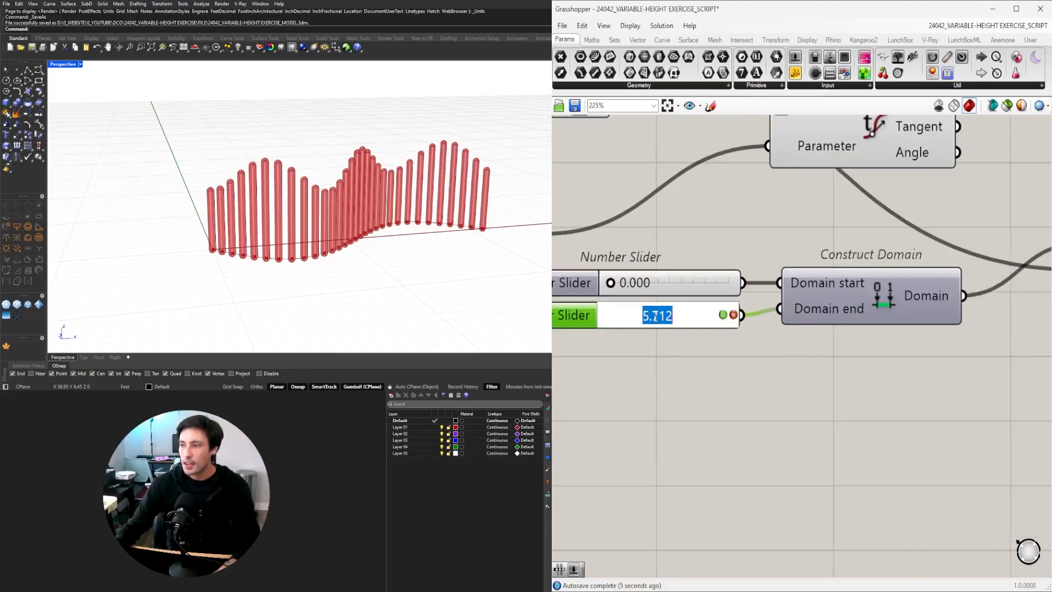
pyautogui.write('5')
pyautogui.press('Return')
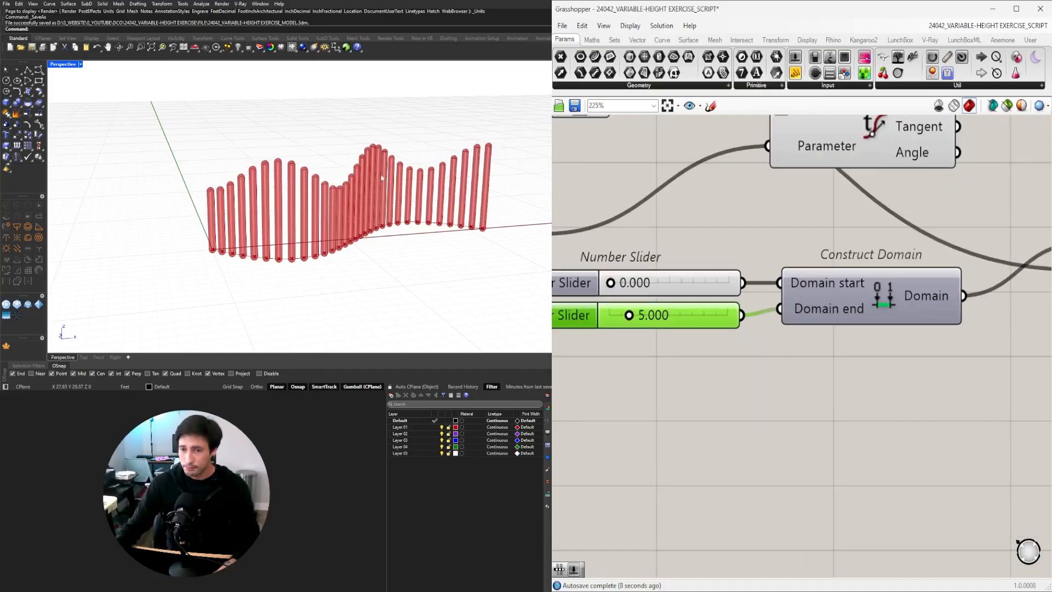
# Step: Orbit the view of the poles slightly and reset the Range's domain end to 1
pyautogui.moveTo(361, 176); pyautogui.dragTo(404, 179, button='right')
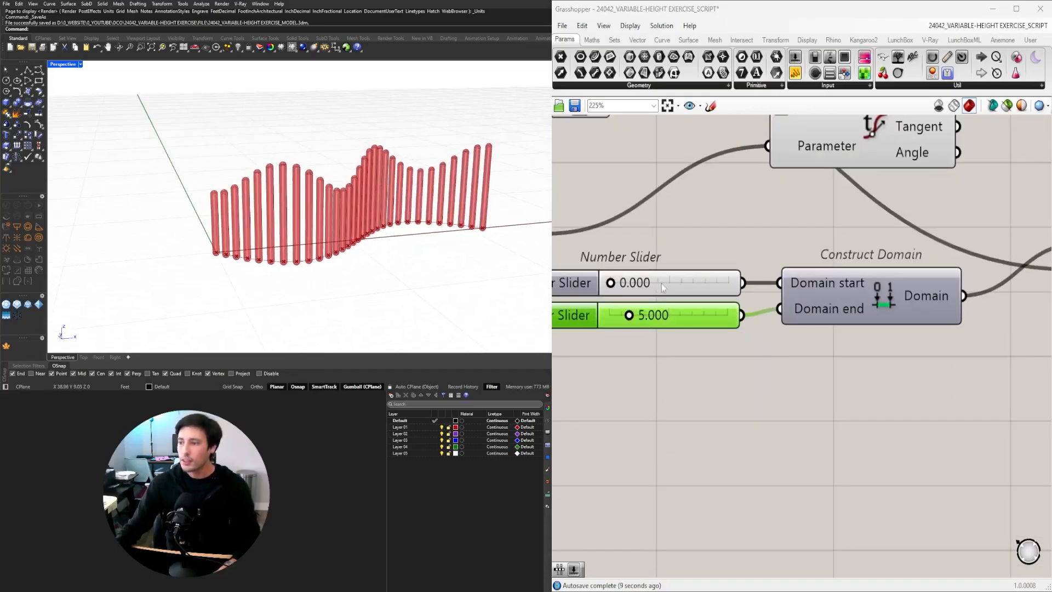
pyautogui.doubleClick(634, 317)
pyautogui.write('1')
pyautogui.press('Return')
# Step: Set the height domain's end to 7.972 and raise its start above the end to reverse the pole heights
pyautogui.scroll(-6, 835, 218)
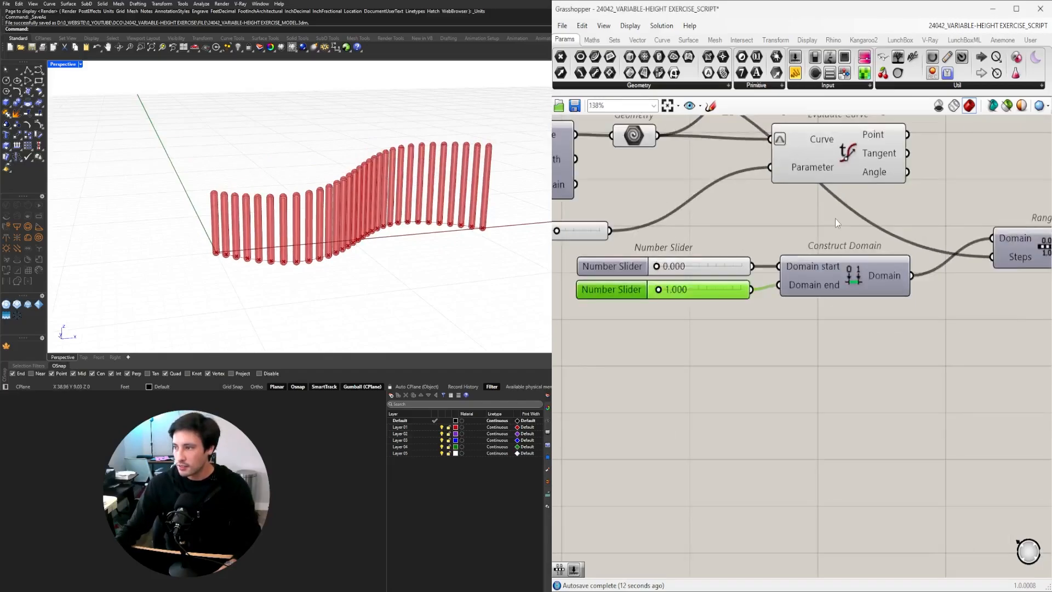
pyautogui.scroll(6, 926, 360)
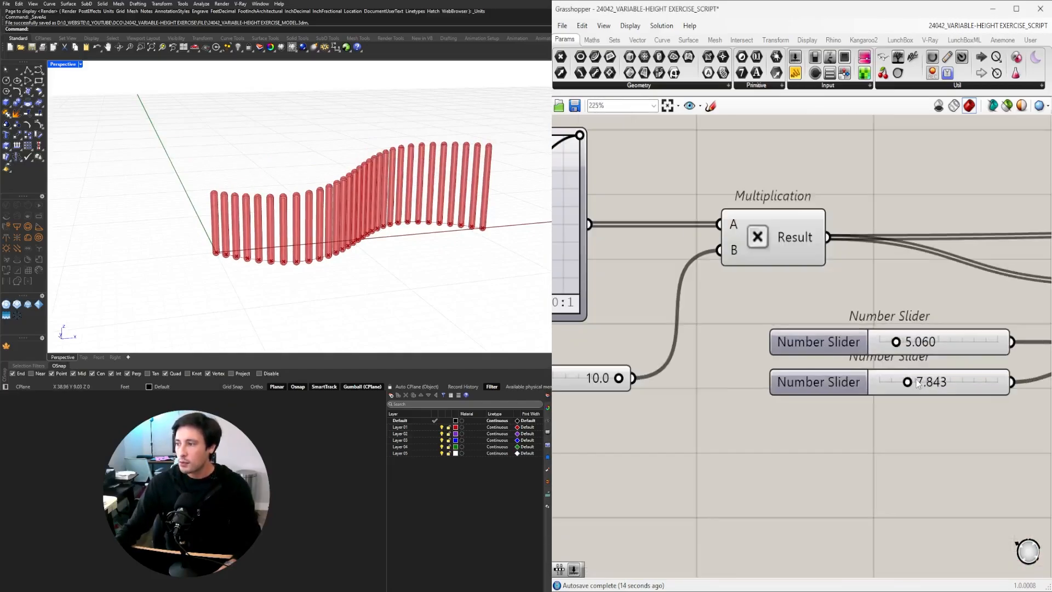
pyautogui.moveTo(917, 384)
pyautogui.mouseDown()
pyautogui.moveTo(943, 385)
pyautogui.moveTo(918, 385)
pyautogui.mouseUp()
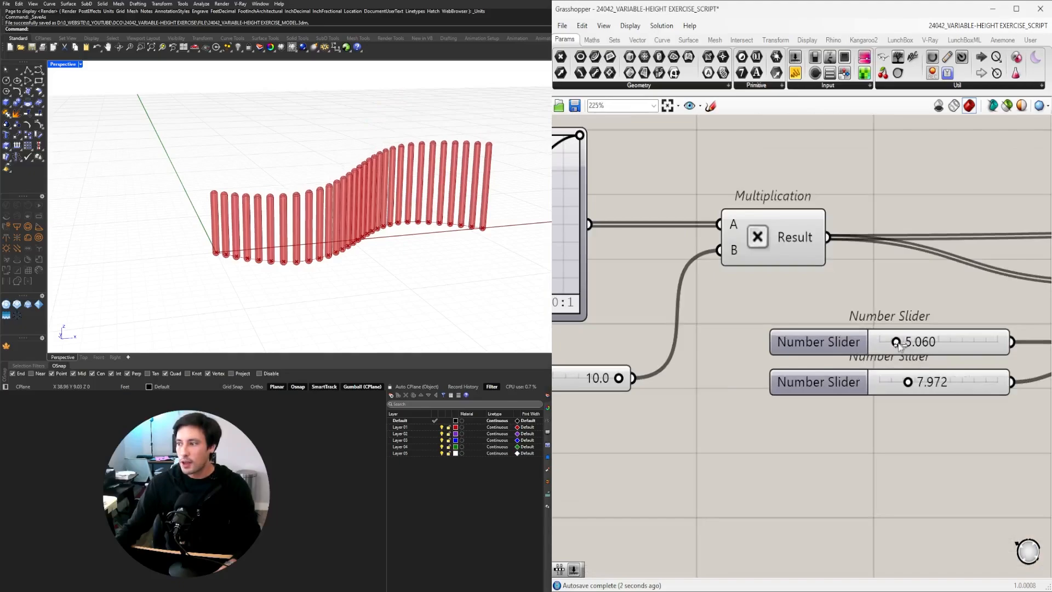
pyautogui.moveTo(899, 343); pyautogui.dragTo(928, 344)
# Step: Shift the Graph Mapper's peak handle to about a quarter of the graph width for a two-peak wave
pyautogui.scroll(-6, 822, 266)
pyautogui.scroll(7, 759, 204)
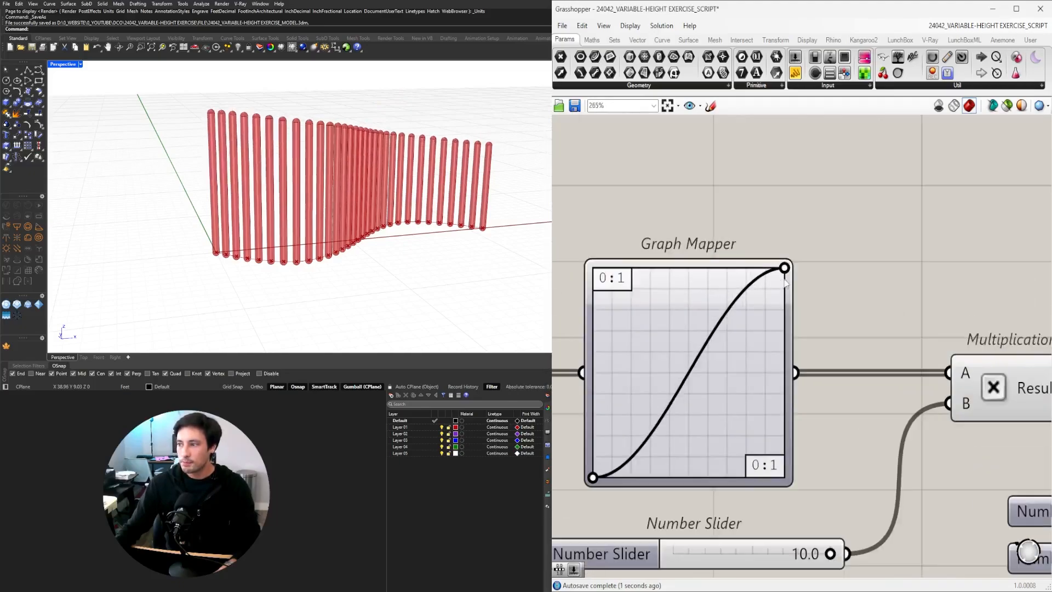
pyautogui.moveTo(786, 269); pyautogui.dragTo(644, 269)
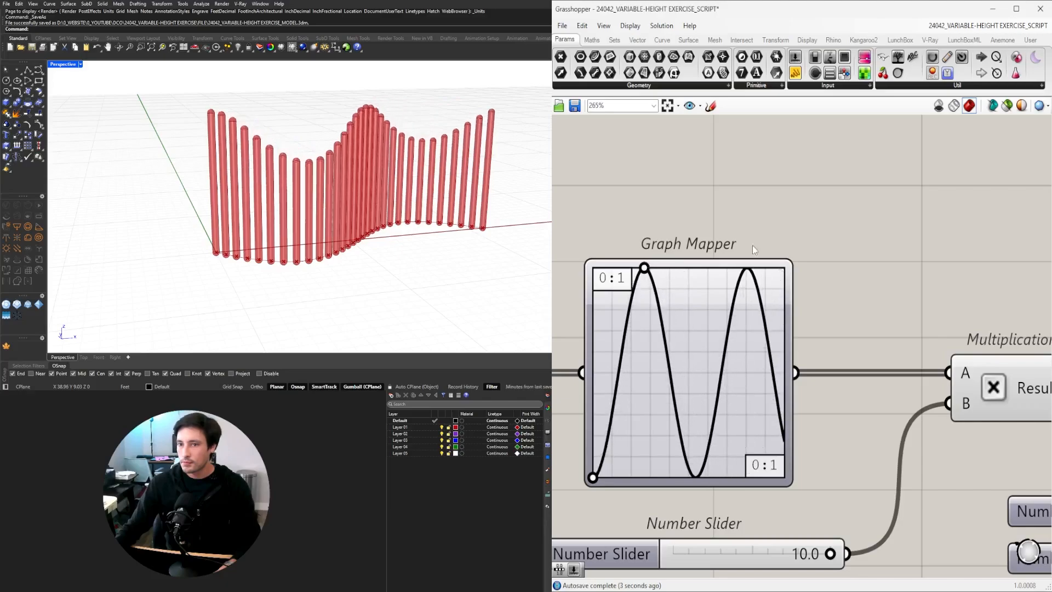
# Step: Lower the height domain's start to 4.513 and raise its end above 8.081
pyautogui.scroll(-5, 771, 327)
pyautogui.scroll(5, 772, 328)
pyautogui.moveTo(801, 357); pyautogui.dragTo(772, 359)
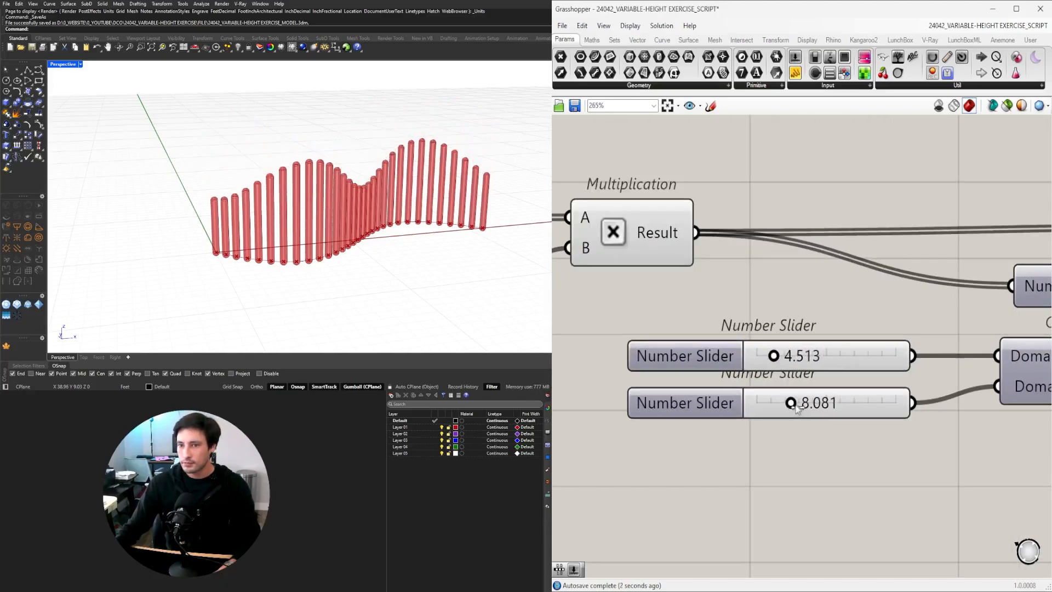
pyautogui.moveTo(791, 404); pyautogui.dragTo(797, 404)
# Step: Disable all components of the single Graph Mapper definition
pyautogui.scroll(-10, 912, 299)
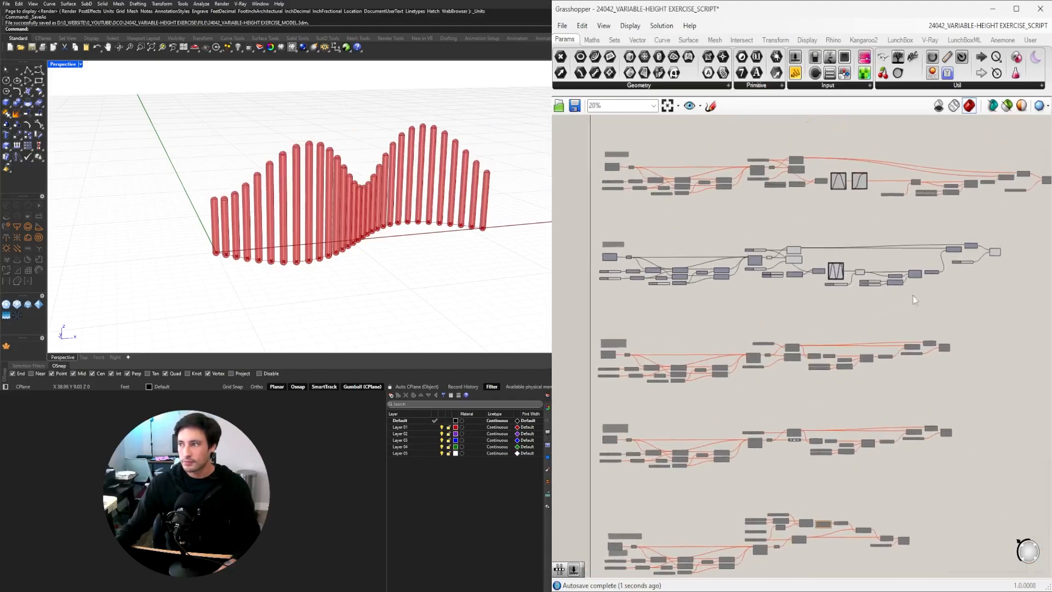
pyautogui.scroll(-1, 767, 249)
pyautogui.moveTo(562, 243); pyautogui.dragTo(951, 312)
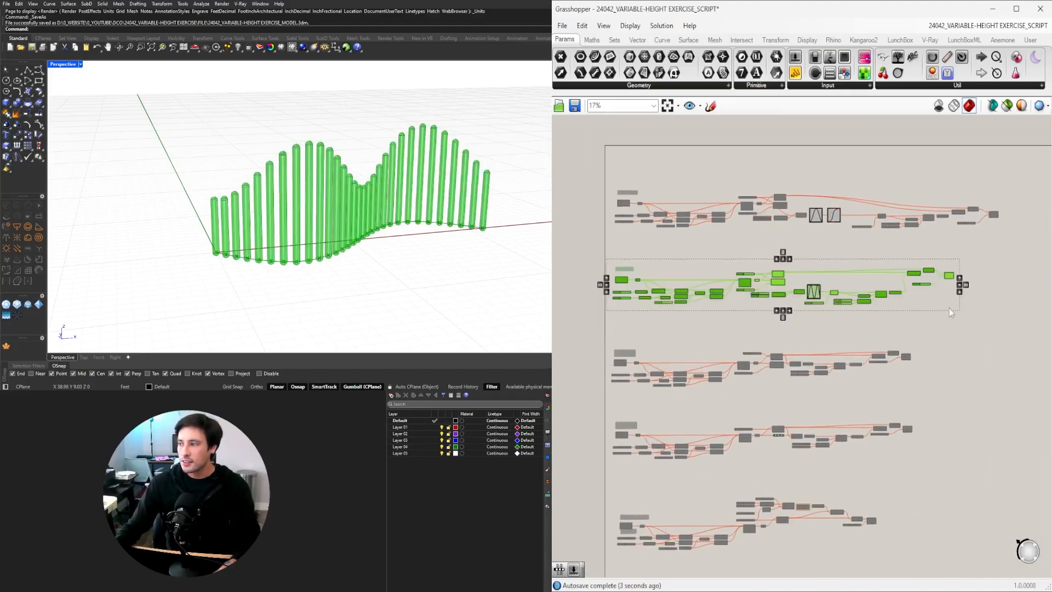
pyautogui.middleClick(949, 308)
pyautogui.click(995, 309)
# Step: Turn on preview and enable all components of the double Graph Mapper definition at the top of the canvas
pyautogui.moveTo(993, 249); pyautogui.dragTo(586, 165)
pyautogui.middleClick(624, 155)
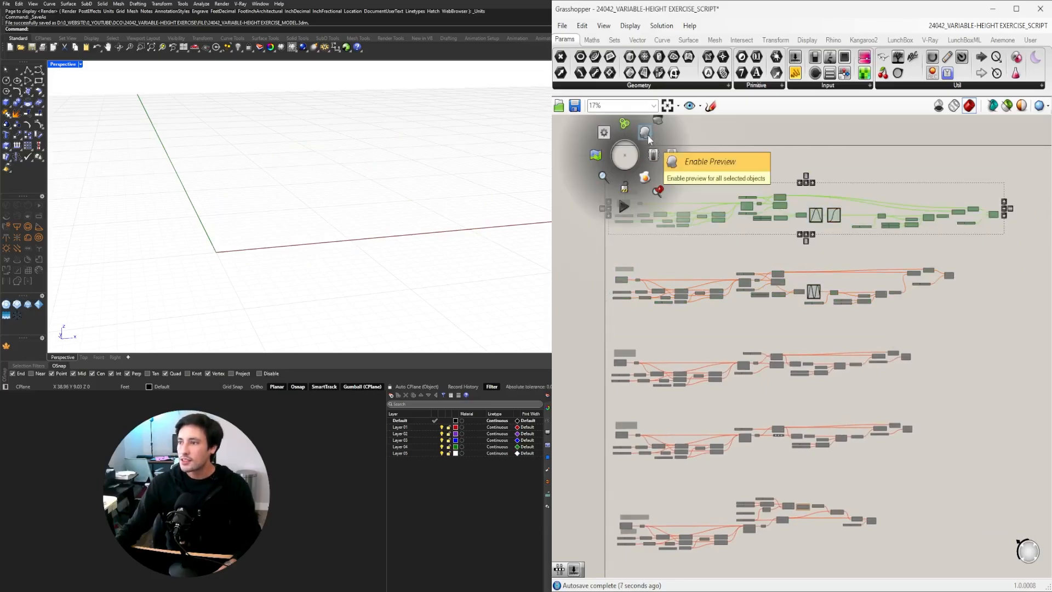
pyautogui.click(646, 128)
pyautogui.middleClick(826, 174)
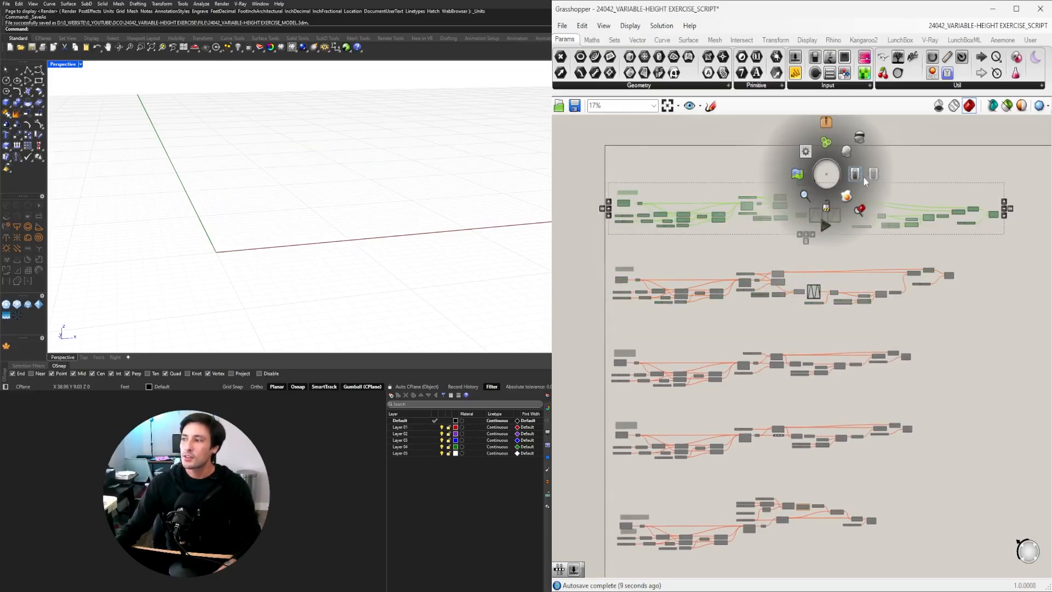
pyautogui.click(854, 175)
# Step: Wire the first Graph Mapper's output straight into the Multiplication's A input, bypassing the second Graph Mapper
pyautogui.scroll(10, 827, 205)
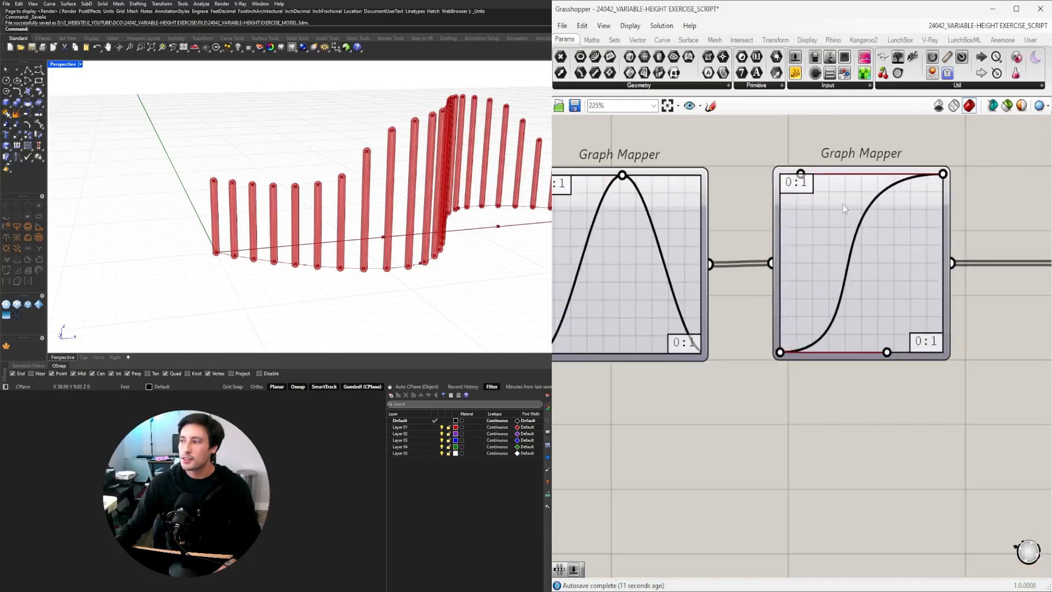
pyautogui.scroll(-5, 732, 271)
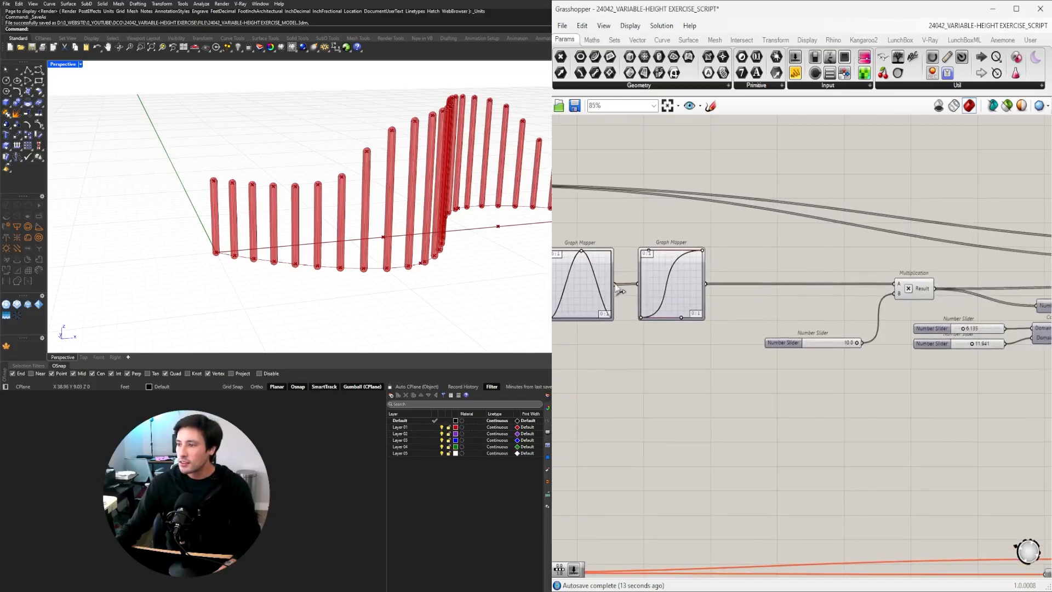
pyautogui.moveTo(893, 285); pyautogui.dragTo(894, 284)
pyautogui.moveTo(364, 189); pyautogui.dragTo(300, 198, button='right')
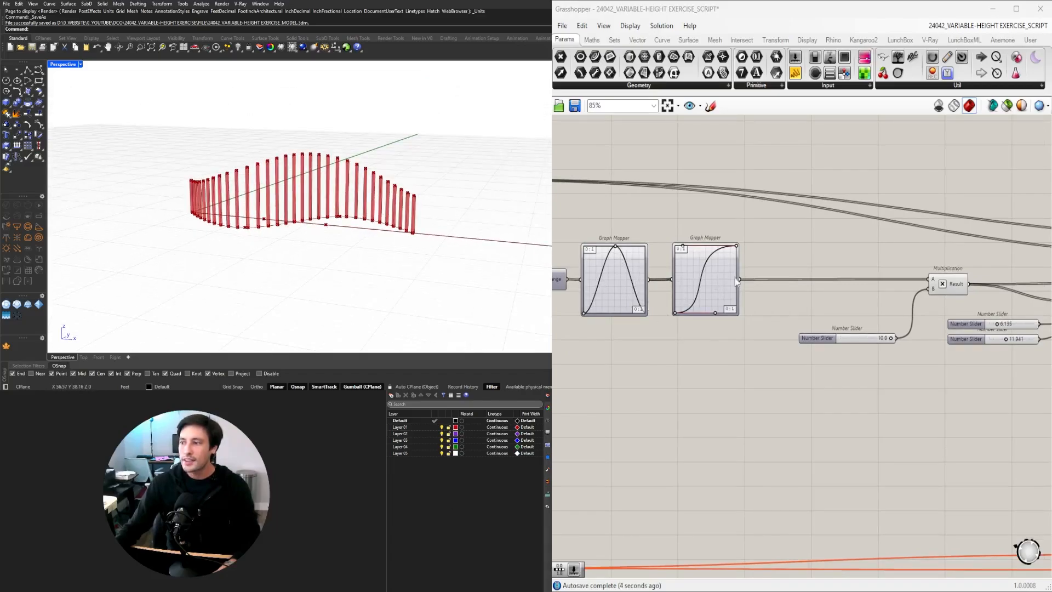
# Step: Reconnect the second Graph Mapper's output to the Multiplication's A input
pyautogui.moveTo(740, 279); pyautogui.dragTo(930, 279)
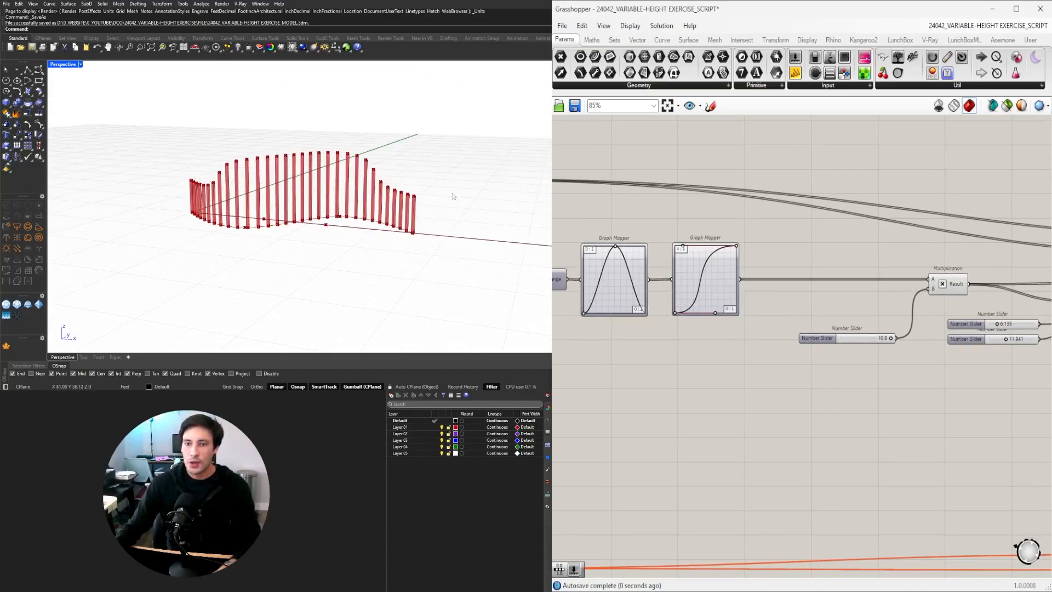
pyautogui.moveTo(453, 196); pyautogui.dragTo(477, 193, button='right')
# Step: Move the second Graph Mapper's upper and lower Bezier handles to about half the graph width for a gentler S-curve
pyautogui.scroll(6, 764, 281)
pyautogui.moveTo(612, 218); pyautogui.dragTo(778, 238, button='right')
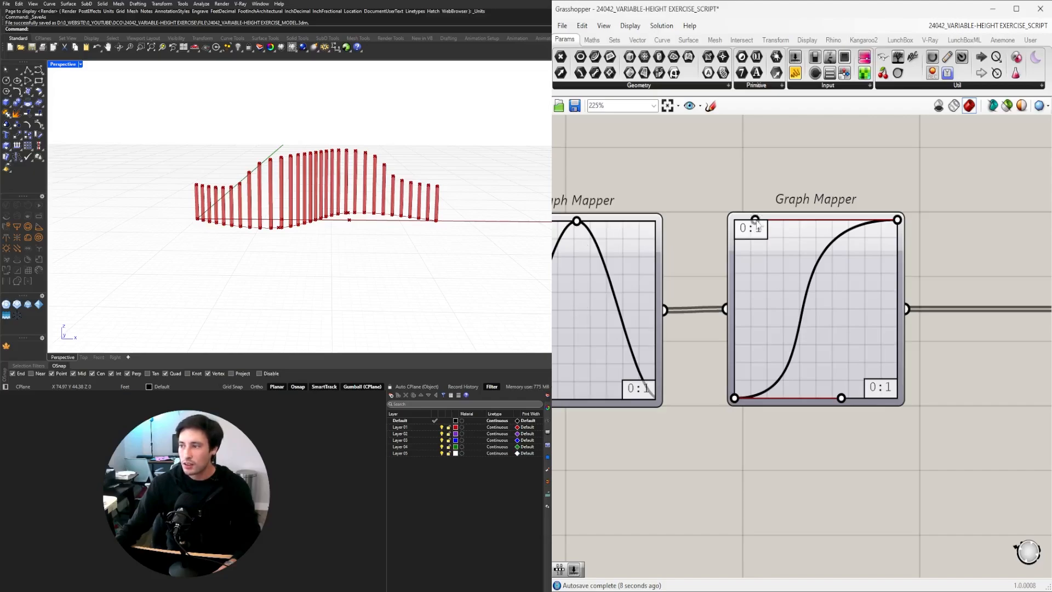
pyautogui.moveTo(756, 222); pyautogui.dragTo(702, 218)
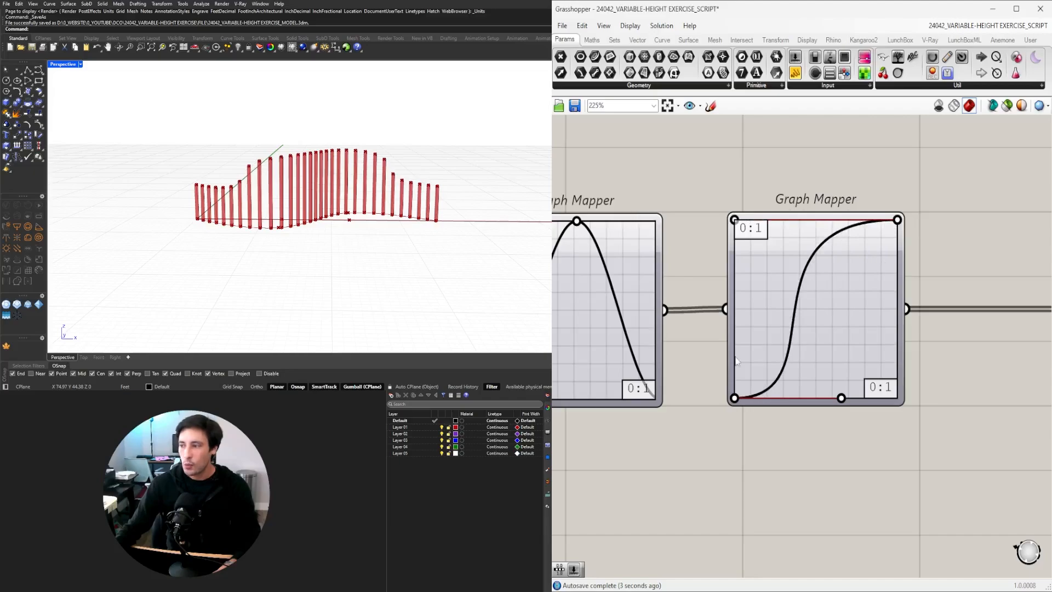
pyautogui.moveTo(842, 398)
pyautogui.mouseDown()
pyautogui.moveTo(709, 400)
pyautogui.moveTo(839, 403)
pyautogui.mouseUp()
pyautogui.moveTo(736, 221); pyautogui.dragTo(816, 221)
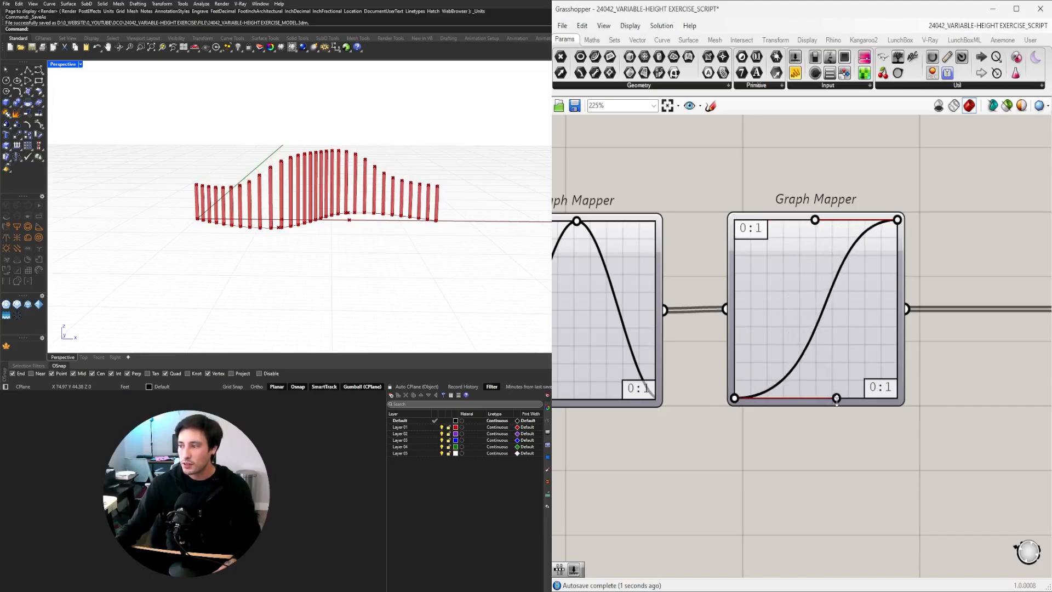
pyautogui.moveTo(830, 400); pyautogui.dragTo(822, 403)
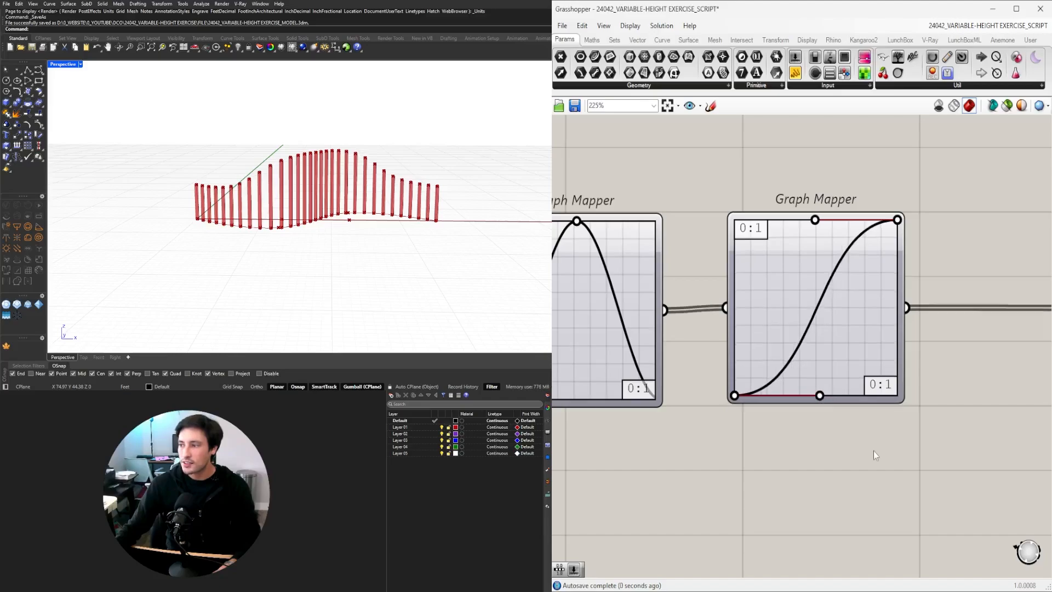
pyautogui.scroll(-10, 873, 450)
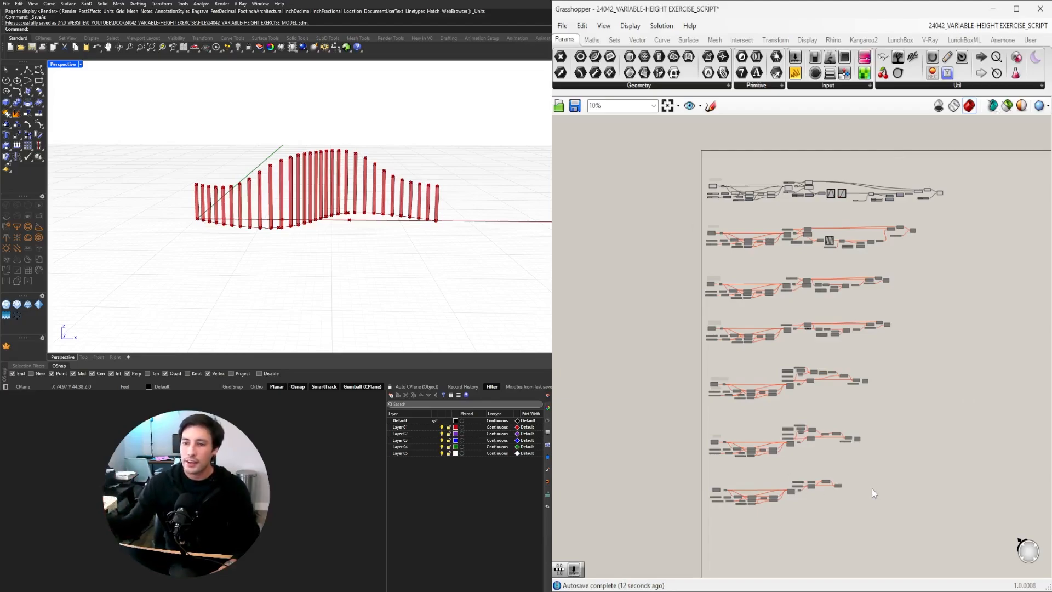
pyautogui.moveTo(334, 229); pyautogui.dragTo(353, 250, button='right')
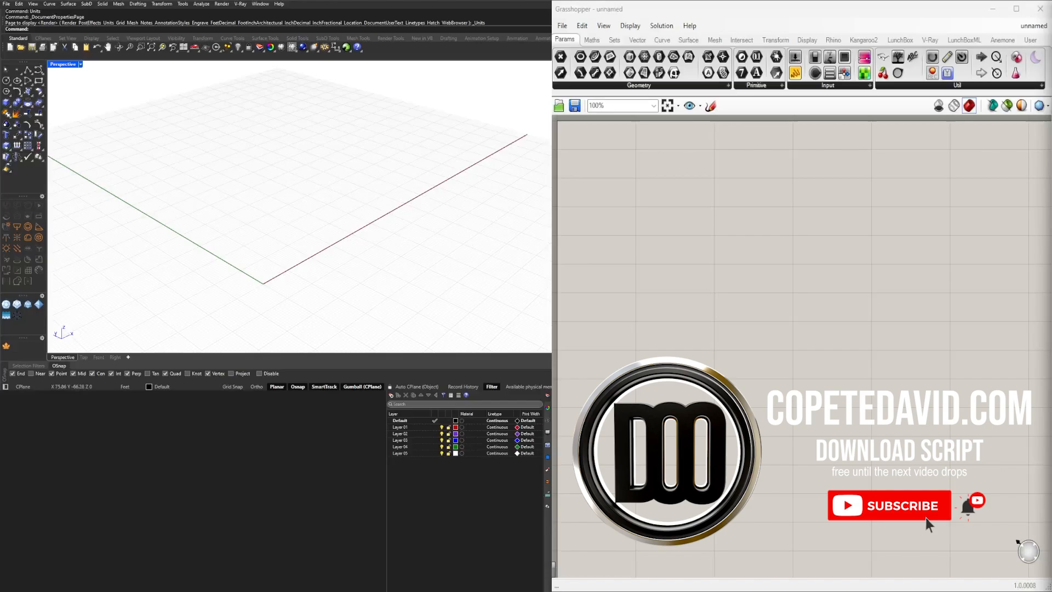
# Step: Add a Construct Point component and a Point parameter to the empty canvas and connect the constructed point to the parameter
pyautogui.doubleClick(713, 355)
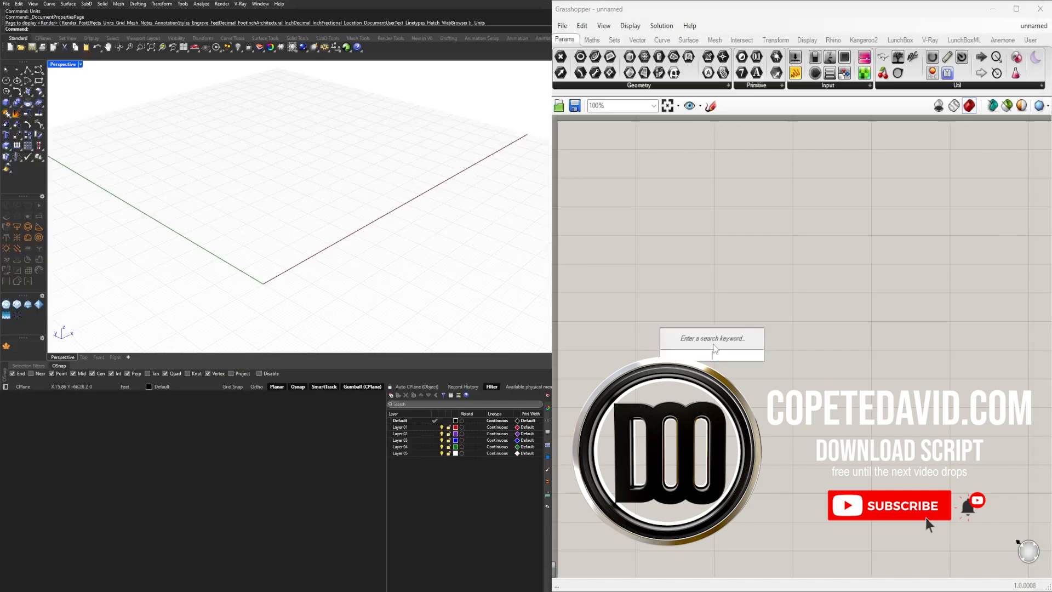
pyautogui.write('constr')
pyautogui.click(740, 298)
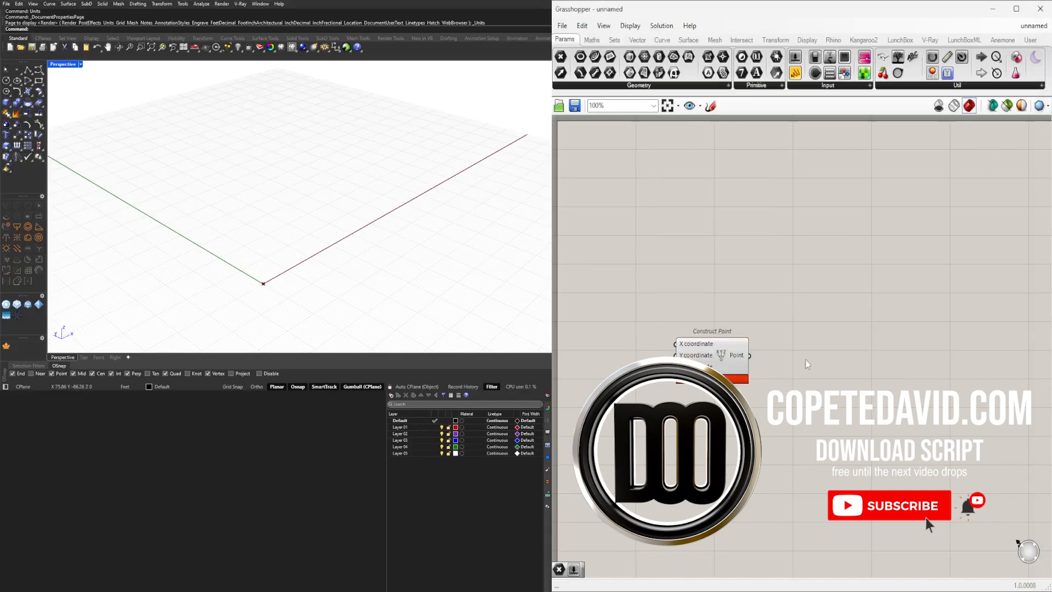
pyautogui.doubleClick(816, 379)
pyautogui.write('point')
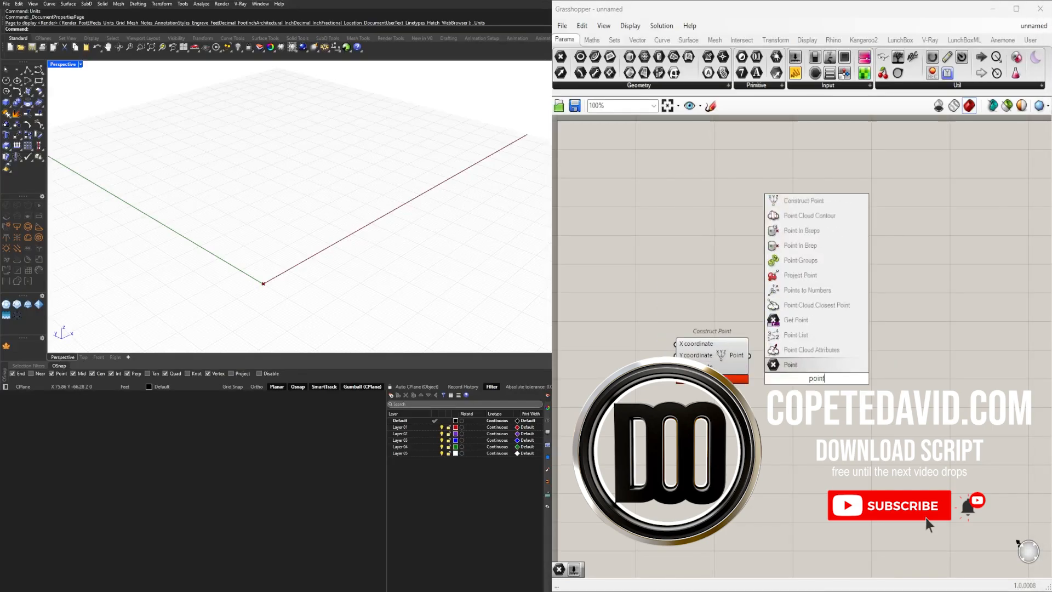
pyautogui.press('Return')
pyautogui.moveTo(751, 356); pyautogui.dragTo(804, 356)
# Step: Add a Move component with a Unit X vector as its motion and the Point parameter as its geometry
pyautogui.scroll(5, 279, 281)
pyautogui.keyDown('shift'); pyautogui.moveTo(280, 281); pyautogui.dragTo(317, 235, button='right'); pyautogui.keyUp('shift')
pyautogui.doubleClick(914, 423)
pyautogui.write('move')
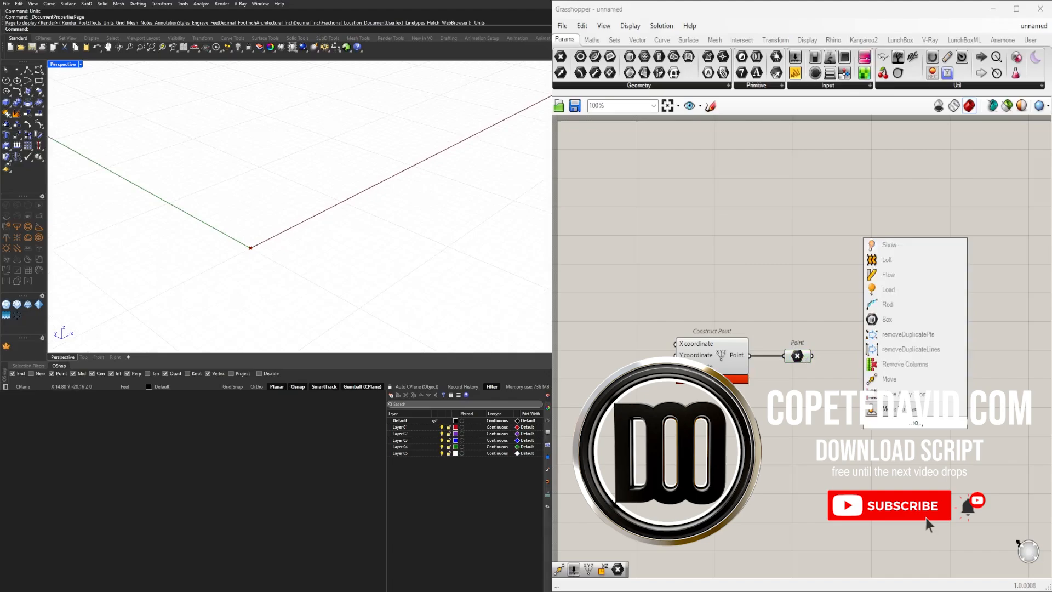
pyautogui.click(885, 404)
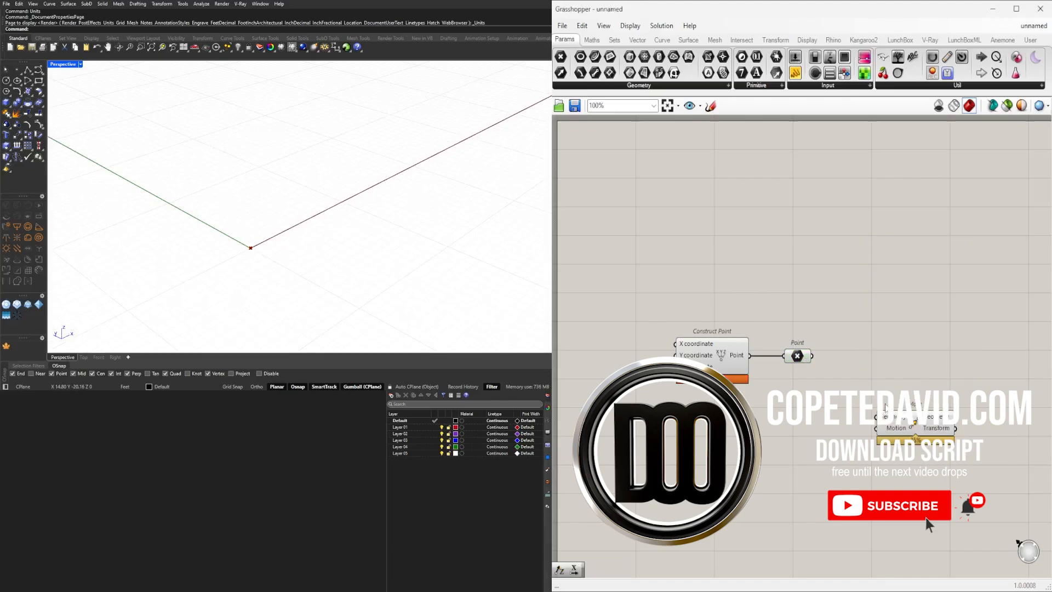
pyautogui.doubleClick(820, 428)
pyautogui.write('x')
pyautogui.click(813, 409)
pyautogui.moveTo(877, 428); pyautogui.dragTo(856, 428)
pyautogui.moveTo(812, 356); pyautogui.dragTo(878, 416)
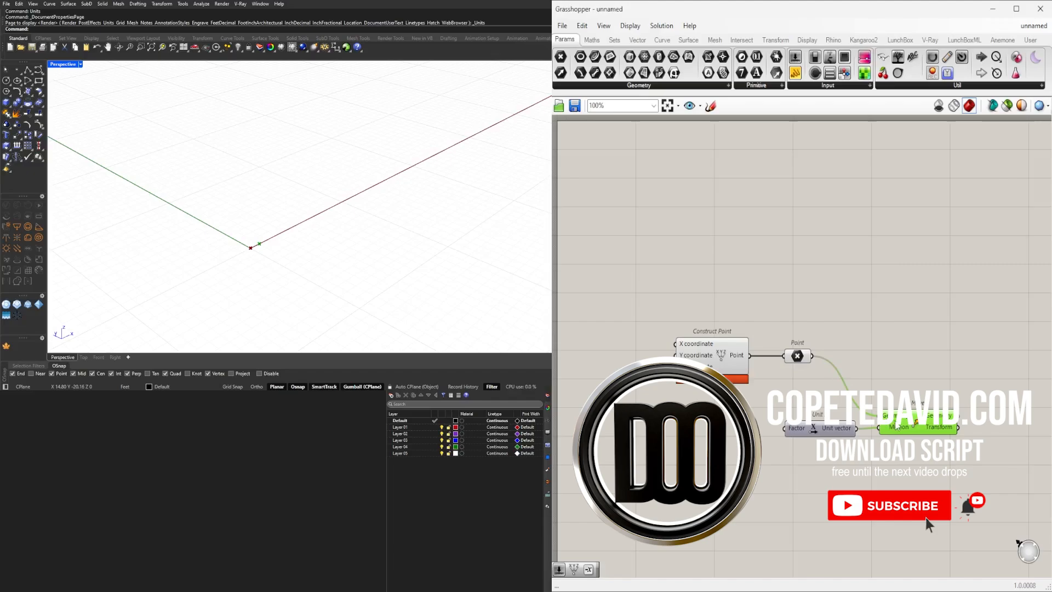
# Step: Create a number slider with value 25.5 and connect it to the Unit X factor
pyautogui.doubleClick(667, 423)
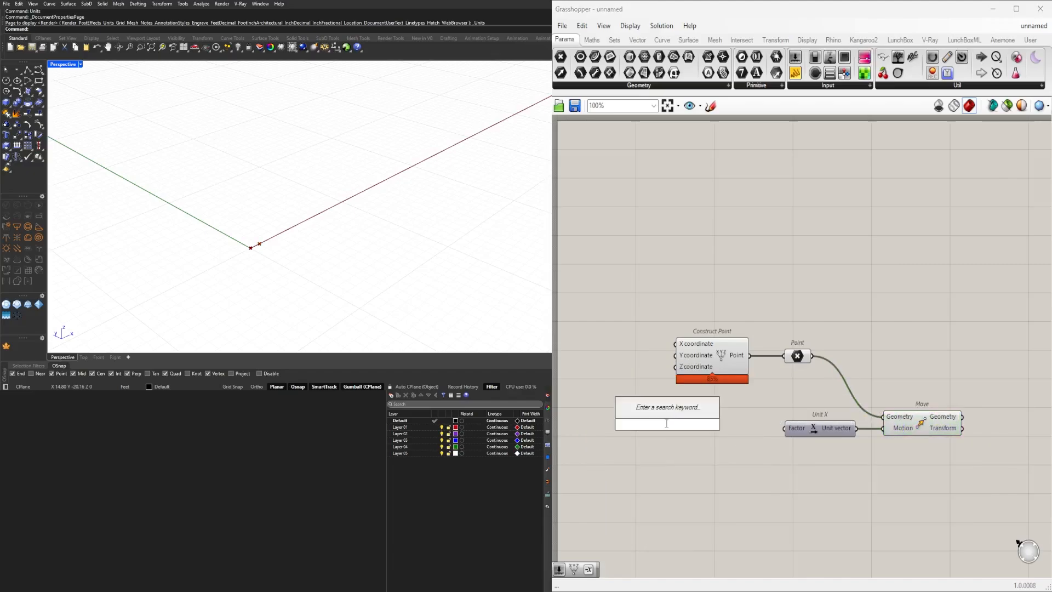
pyautogui.write('25.5')
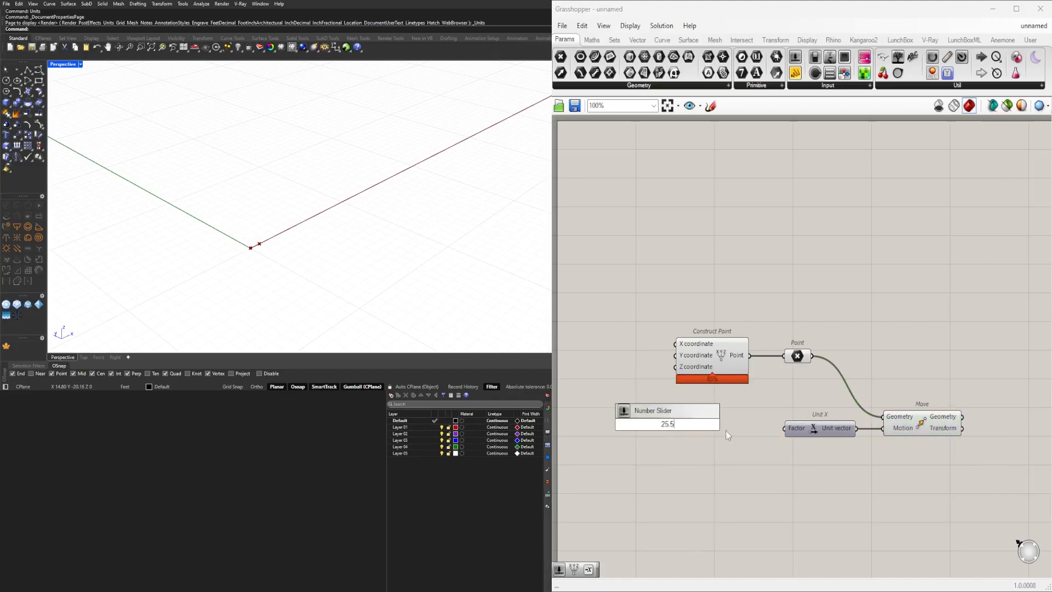
pyautogui.press('Return')
pyautogui.scroll(1, 712, 411)
pyautogui.moveTo(707, 425); pyautogui.dragTo(797, 433)
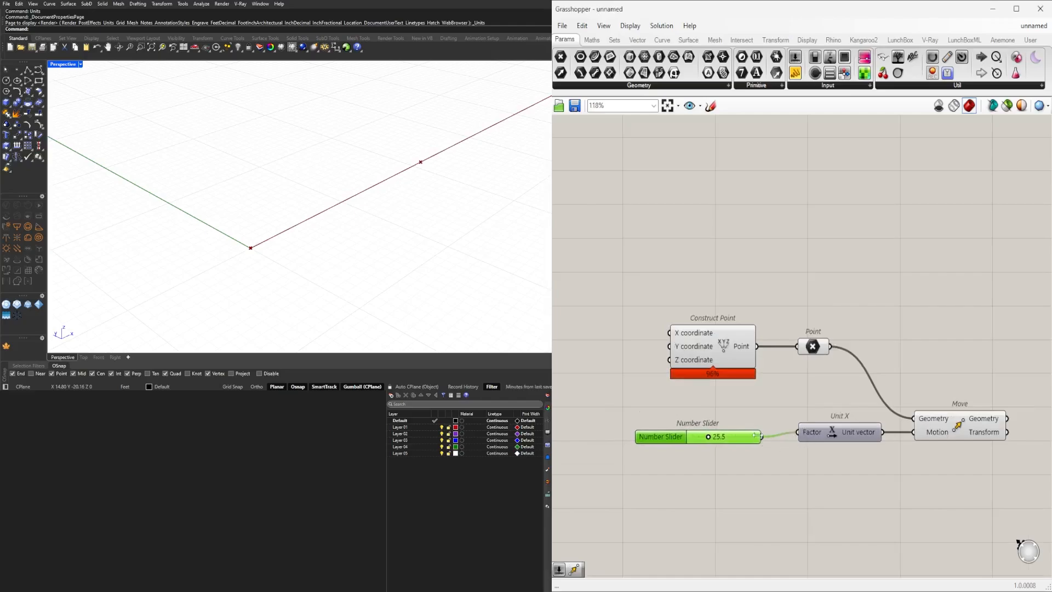
# Step: Add a second Move component beside the first and feed it the first Move's geometry output
pyautogui.scroll(-3, 754, 436)
pyautogui.doubleClick(835, 471)
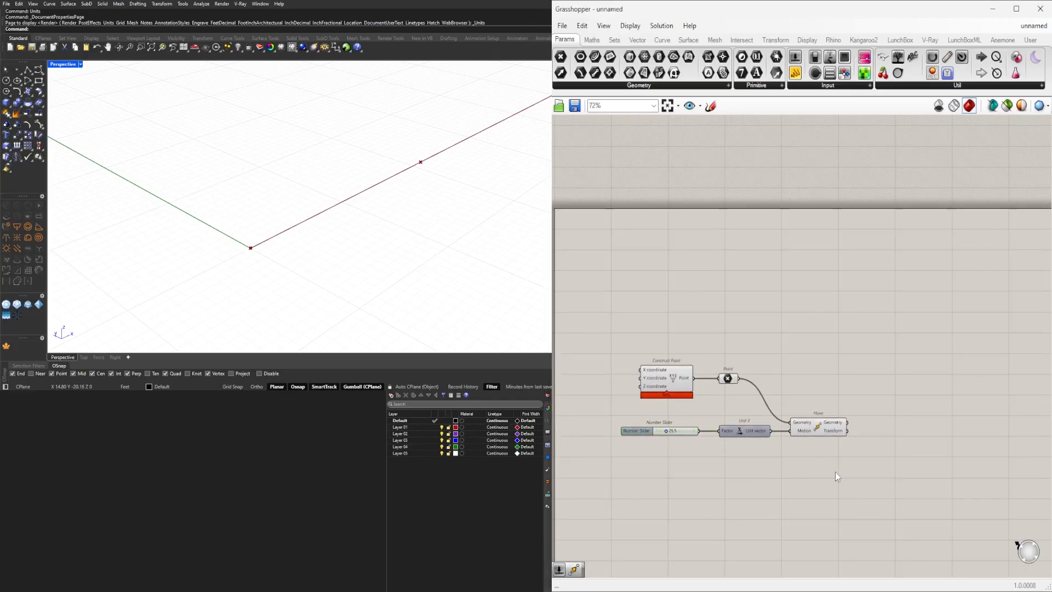
pyautogui.write('mo')
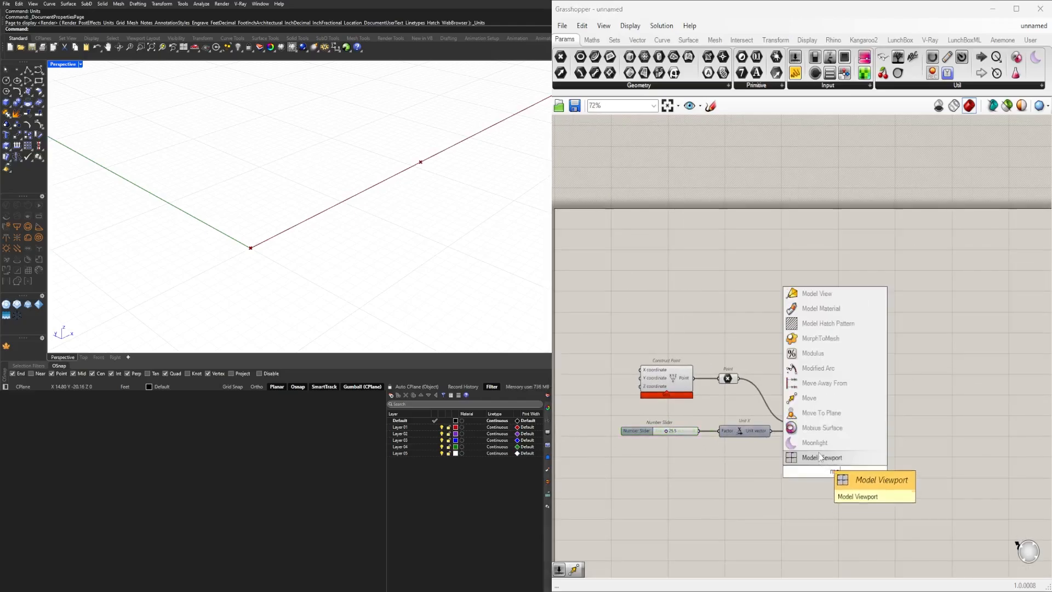
pyautogui.click(810, 399)
pyautogui.moveTo(820, 460); pyautogui.dragTo(895, 436)
# Step: Add a Negative component below the first Move
pyautogui.click(816, 456)
pyautogui.doubleClick(816, 456)
pyautogui.write('n')
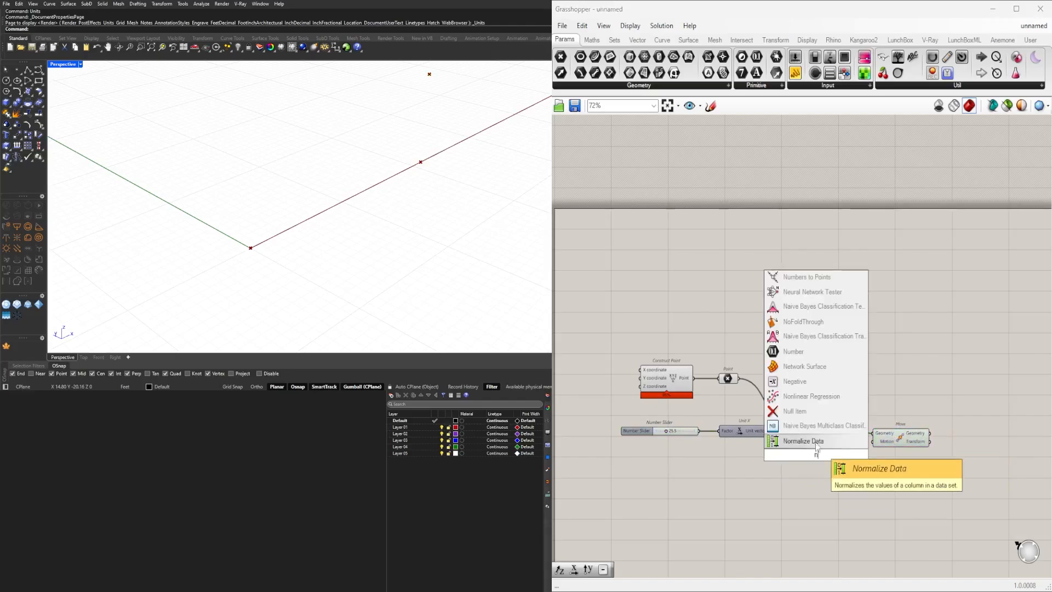
pyautogui.click(800, 431)
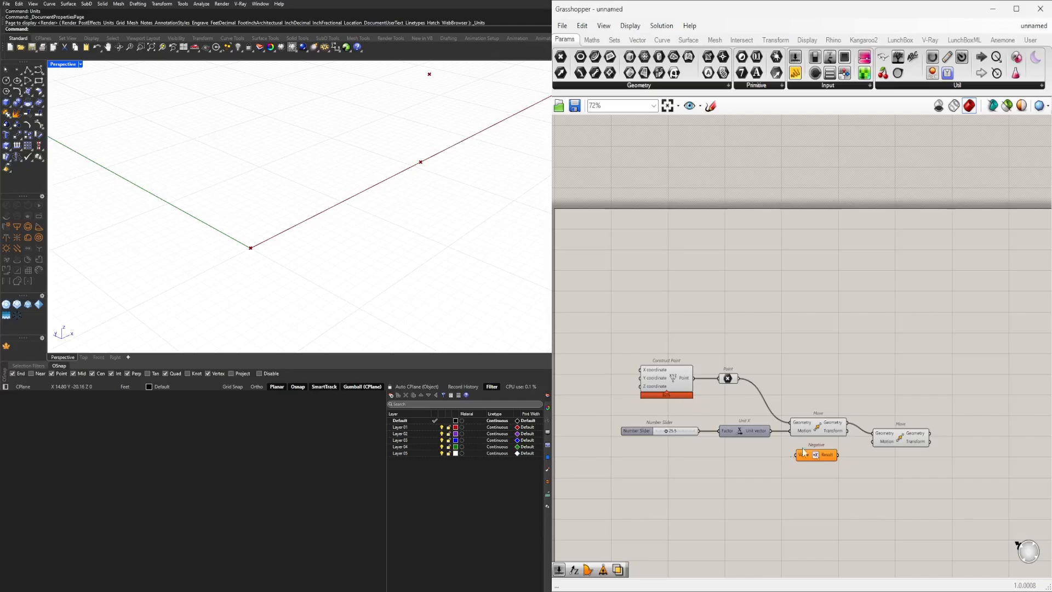
# Step: Duplicate the Unit X vector and its slider, and wire them through the Negative component into the second Move's motion
pyautogui.doubleClick(761, 460)
pyautogui.keyDown('alt'); pyautogui.moveTo(765, 458); pyautogui.dragTo(765, 459); pyautogui.keyUp('alt')
pyautogui.keyDown('alt'); pyautogui.moveTo(682, 432); pyautogui.dragTo(729, 463); pyautogui.keyUp('alt')
pyautogui.scroll(2, 721, 456)
pyautogui.moveTo(809, 456); pyautogui.dragTo(821, 455)
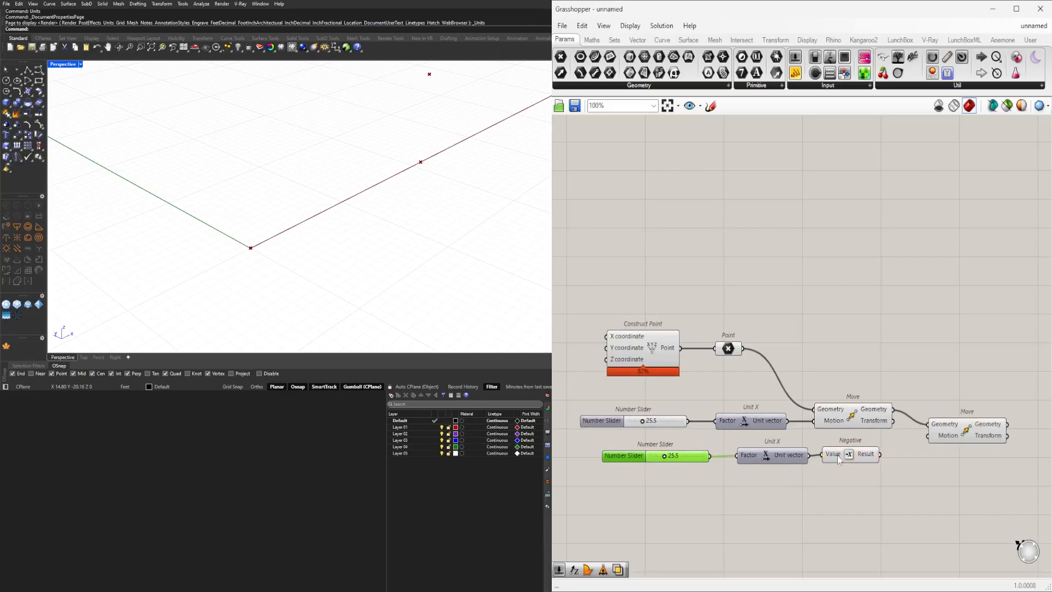
pyautogui.click(847, 455)
pyautogui.moveTo(923, 448); pyautogui.dragTo(928, 435)
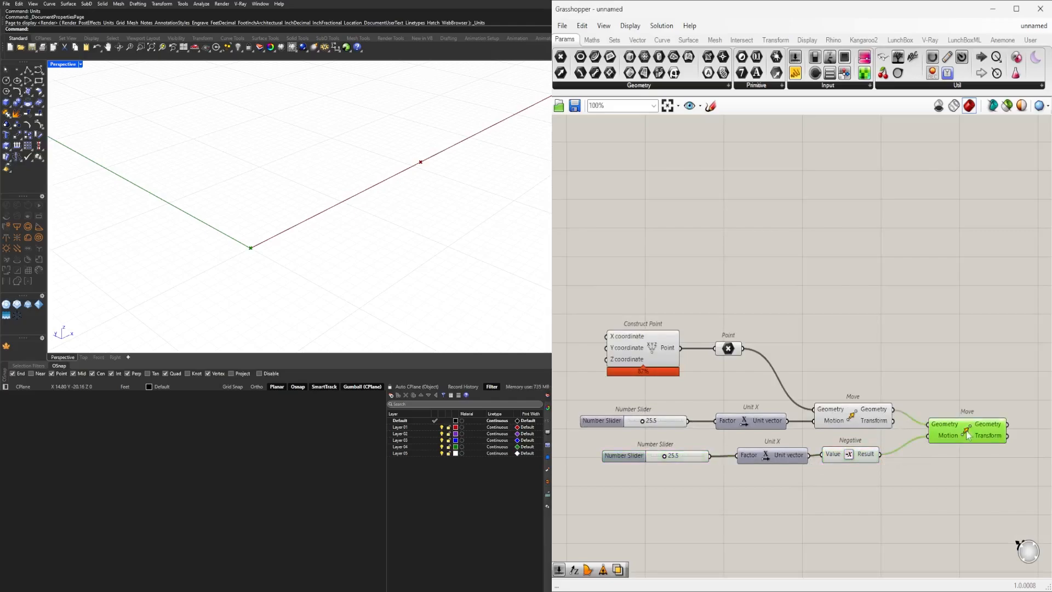
# Step: Set the slider driving the second Unit X vector to 2.9
pyautogui.scroll(4, 735, 470)
pyautogui.moveTo(571, 439); pyautogui.dragTo(549, 440)
pyautogui.scroll(-6, 595, 434)
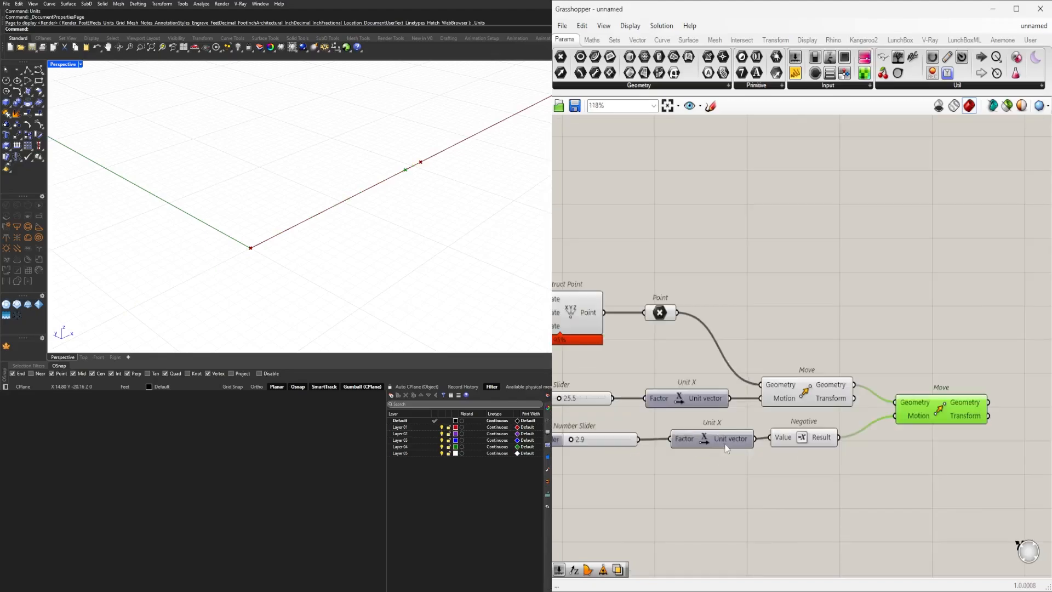
# Step: Duplicate the second Move, place the copy just above it, and replace its geometry input with the original Point parameter
pyautogui.scroll(2, 816, 449)
pyautogui.moveTo(816, 449); pyautogui.dragTo(852, 439, button='right')
pyautogui.scroll(-1, 918, 420)
pyautogui.moveTo(920, 420); pyautogui.dragTo(874, 406, button='right')
pyautogui.moveTo(905, 394); pyautogui.dragTo(912, 410)
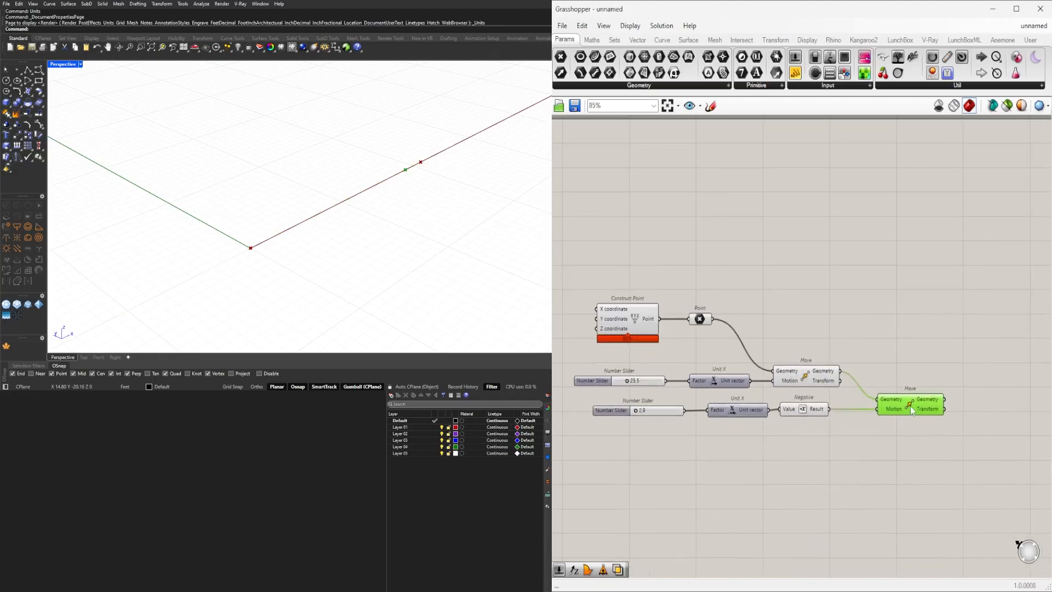
pyautogui.click(920, 343)
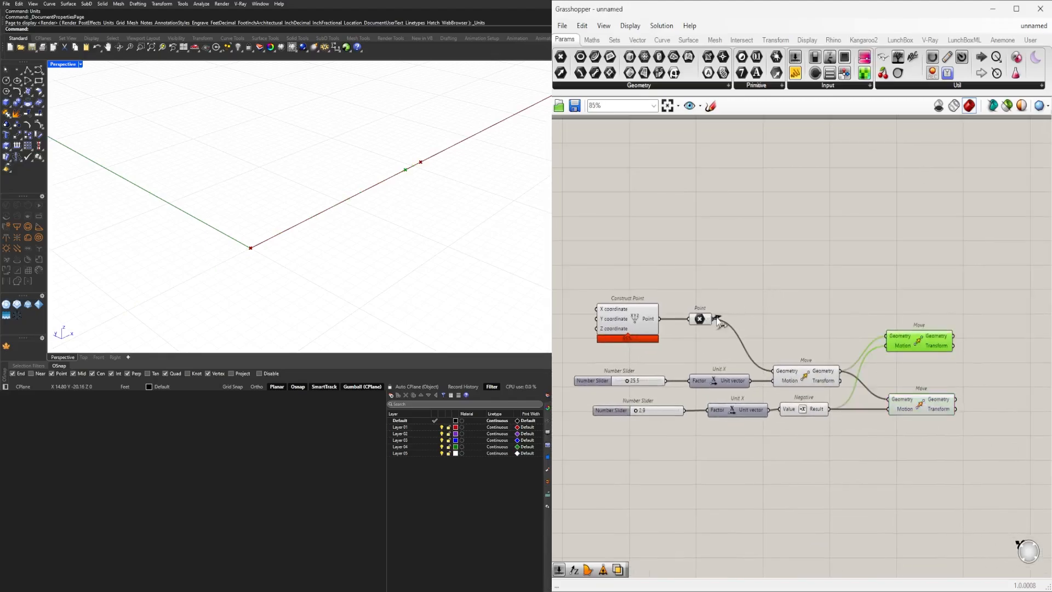
pyautogui.moveTo(712, 319); pyautogui.dragTo(915, 372)
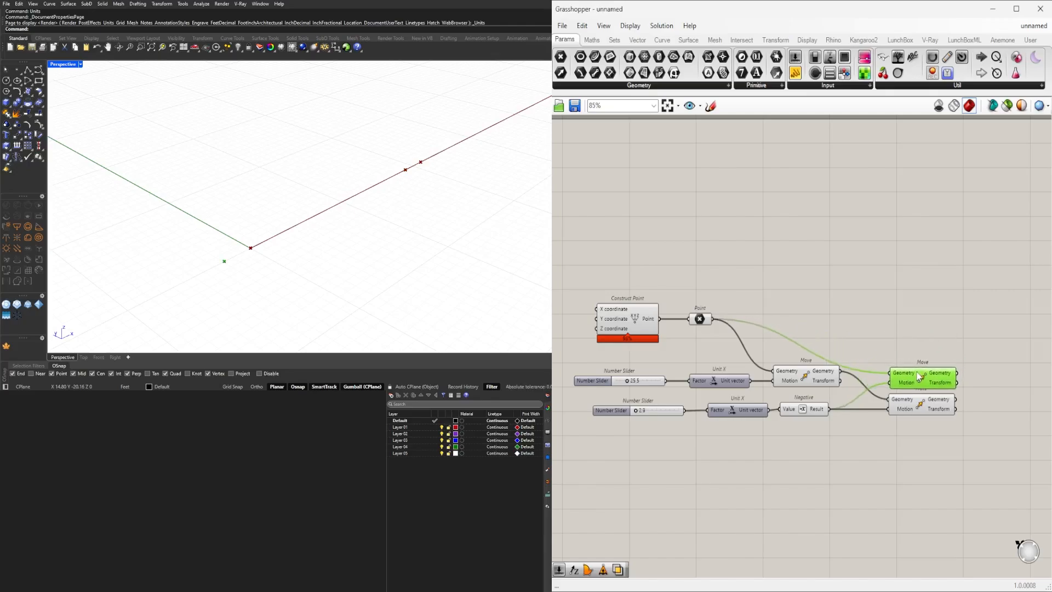
# Step: Shift the Negative component closer to the Moves and wire the second Unit X vector directly into the copied Move's motion
pyautogui.moveTo(812, 415); pyautogui.dragTo(851, 415)
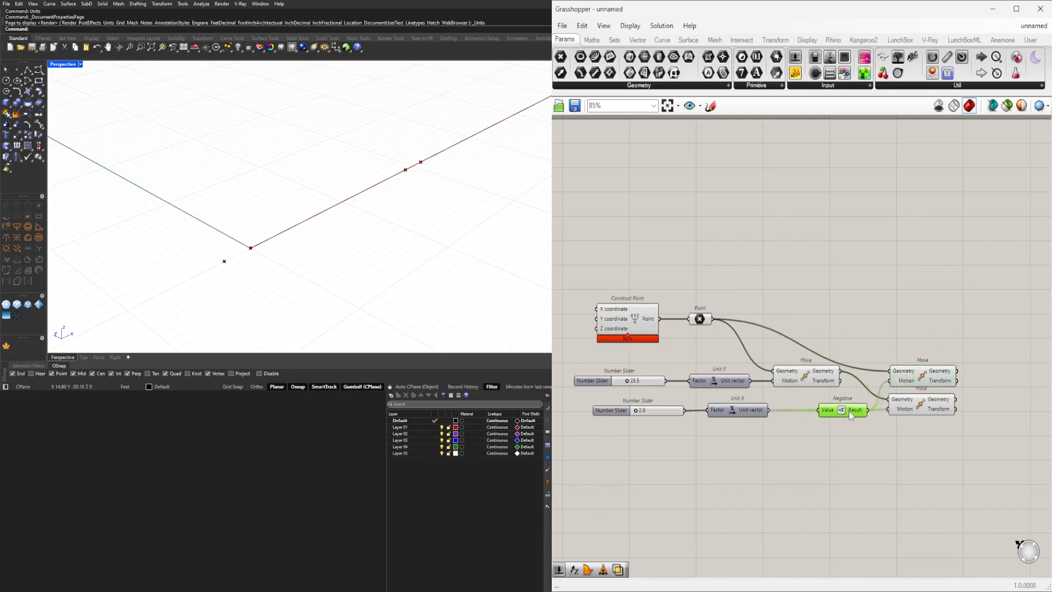
pyautogui.moveTo(768, 411); pyautogui.dragTo(895, 381)
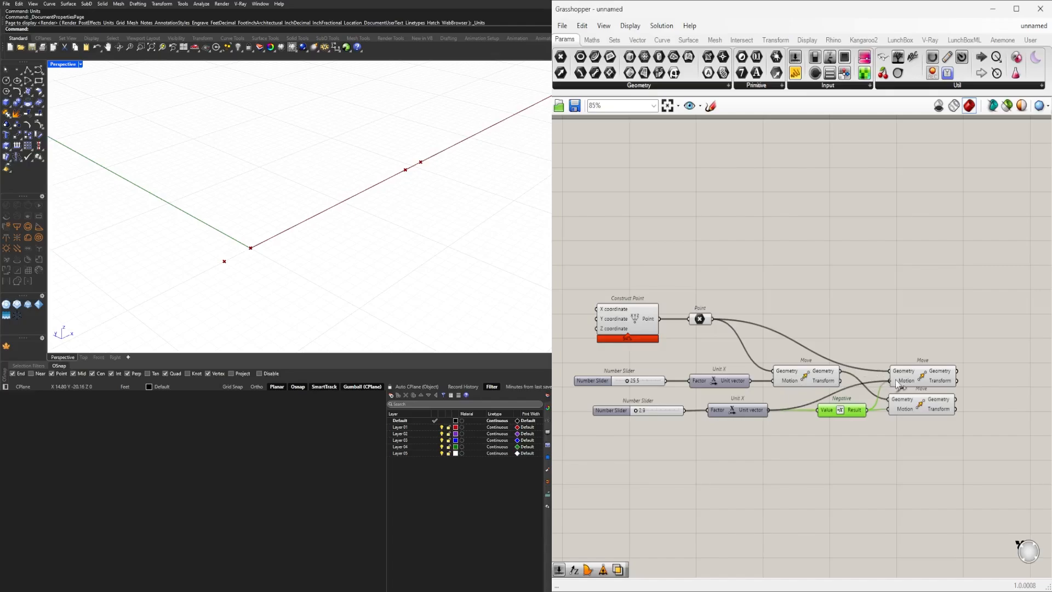
pyautogui.click(923, 335)
pyautogui.click(922, 378)
pyautogui.click(922, 403)
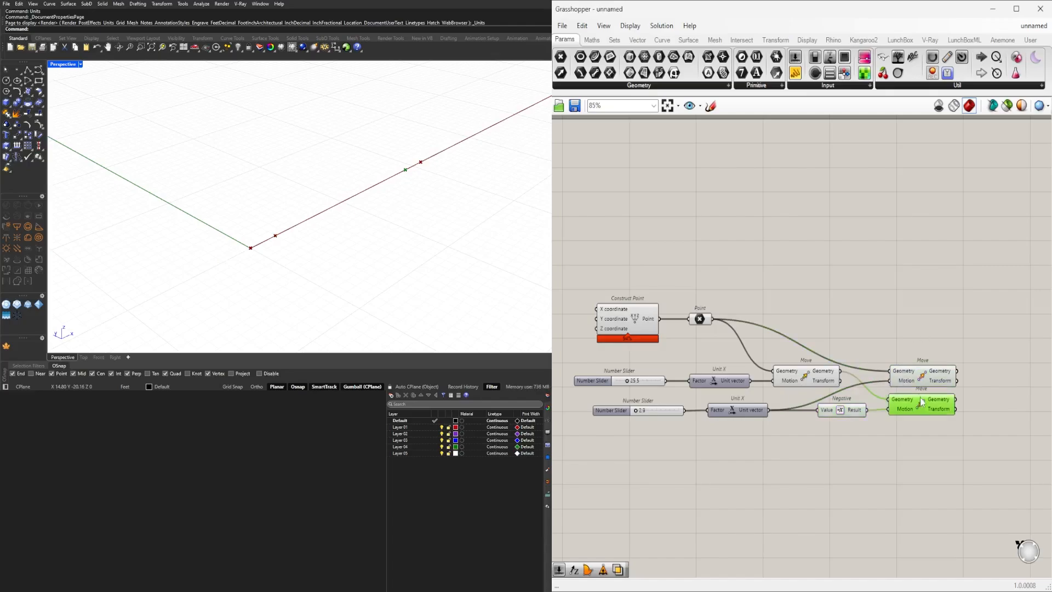
pyautogui.click(920, 385)
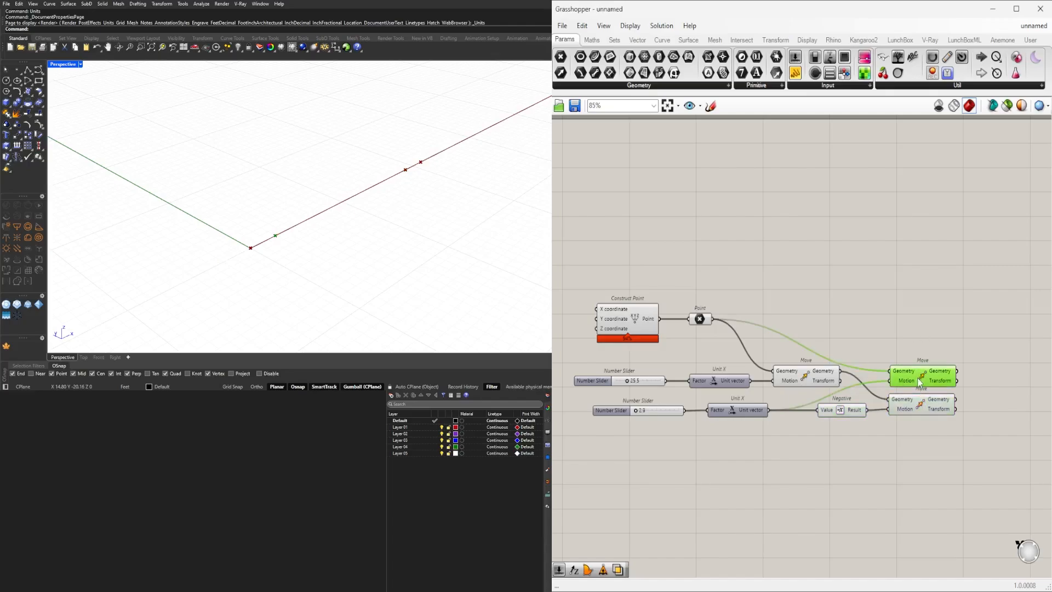
# Step: Add a new Move component below the two existing offset Moves
pyautogui.moveTo(922, 457); pyautogui.dragTo(823, 463, button='right')
pyautogui.click(824, 469)
pyautogui.doubleClick(824, 469)
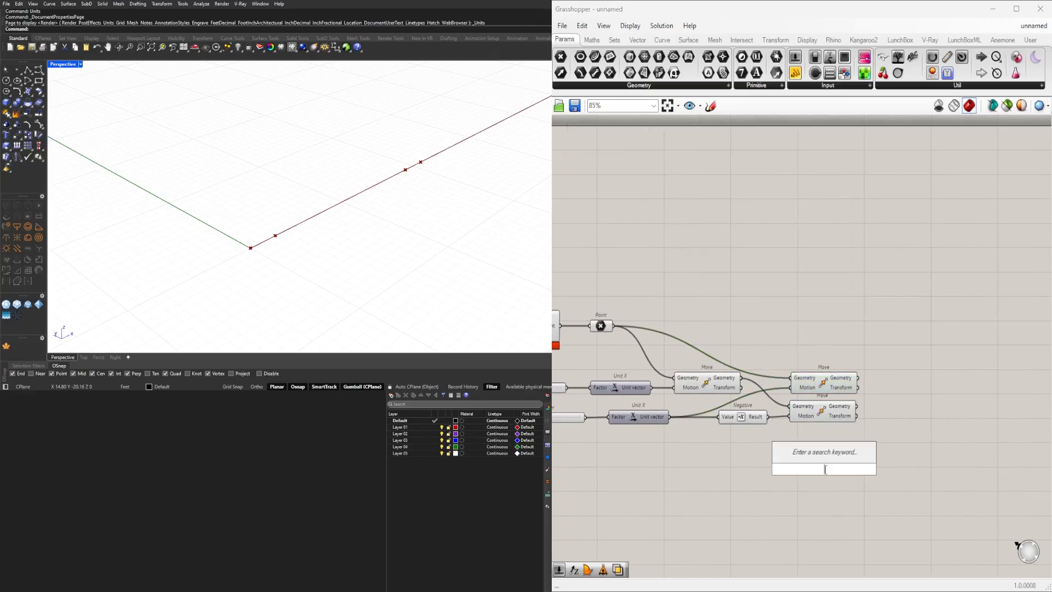
pyautogui.write('move')
pyautogui.press('Return')
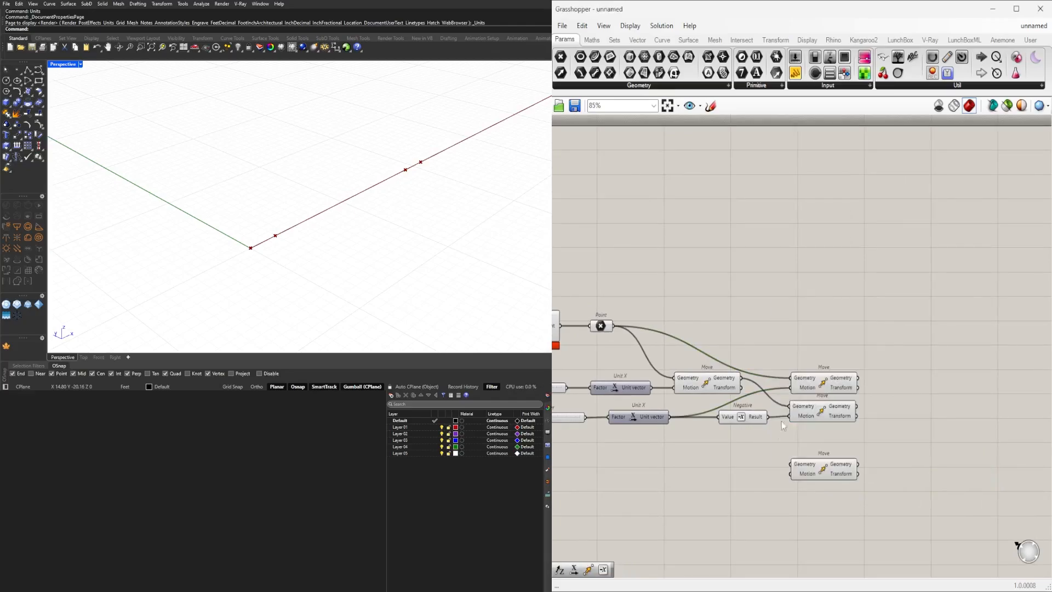
# Step: Add a Unit Y vector and wire it into the new Move's motion
pyautogui.doubleClick(763, 470)
pyautogui.write('y')
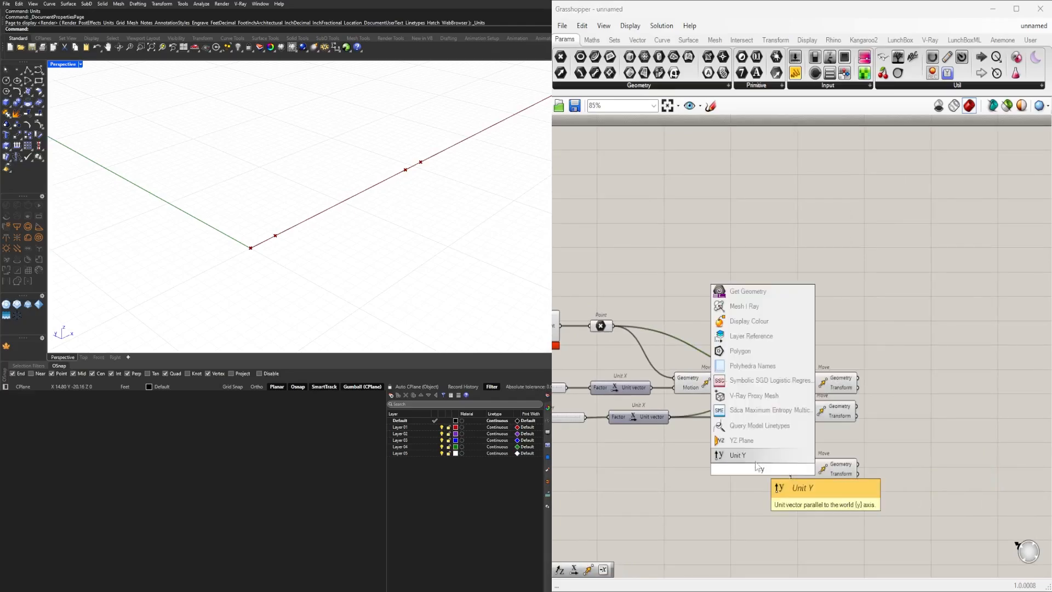
pyautogui.click(758, 458)
pyautogui.moveTo(761, 473); pyautogui.dragTo(791, 473)
pyautogui.moveTo(649, 449); pyautogui.dragTo(717, 428, button='right')
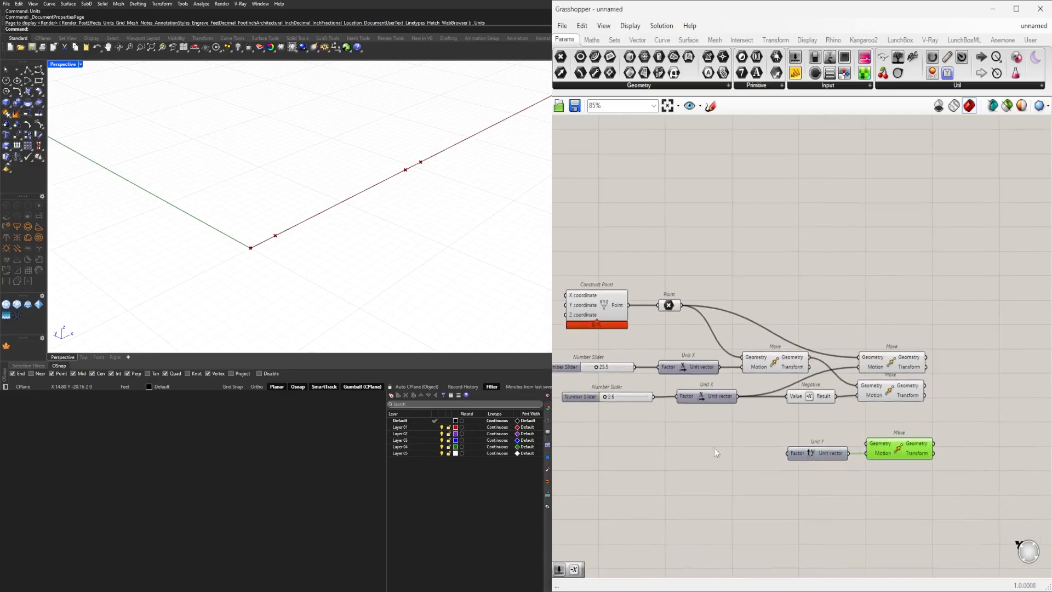
# Step: Create a number slider with the value 8 and wire it into the Unit Y factor
pyautogui.doubleClick(744, 457)
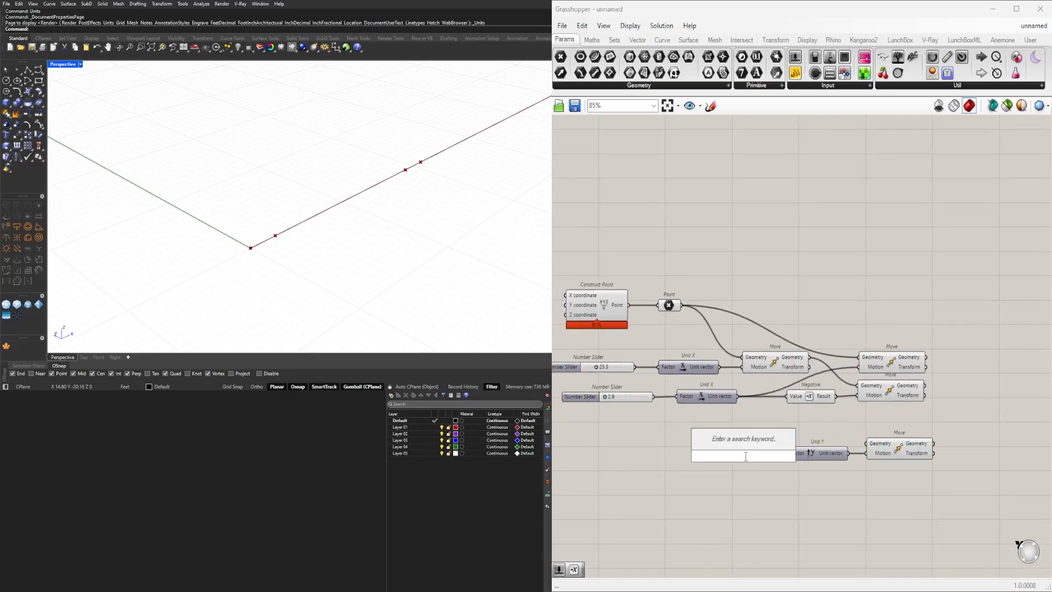
pyautogui.write('8')
pyautogui.press('Return')
pyautogui.scroll(1, 746, 456)
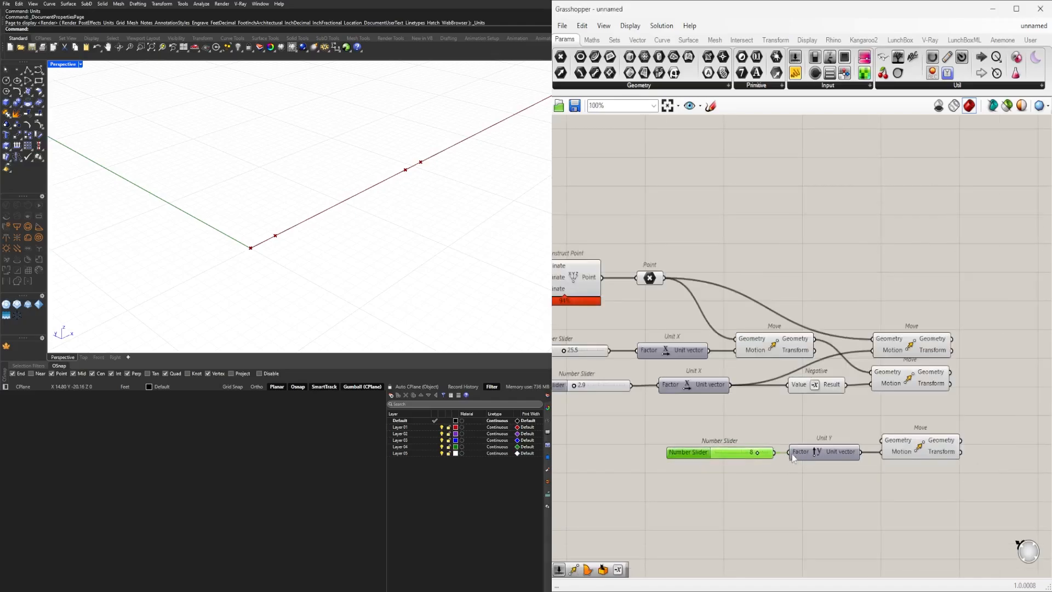
# Step: Wire the geometry output of the lower X-offset Move into the new Y-direction Move's geometry
pyautogui.click(921, 447)
pyautogui.scroll(-1, 922, 448)
pyautogui.moveTo(948, 404); pyautogui.dragTo(881, 443)
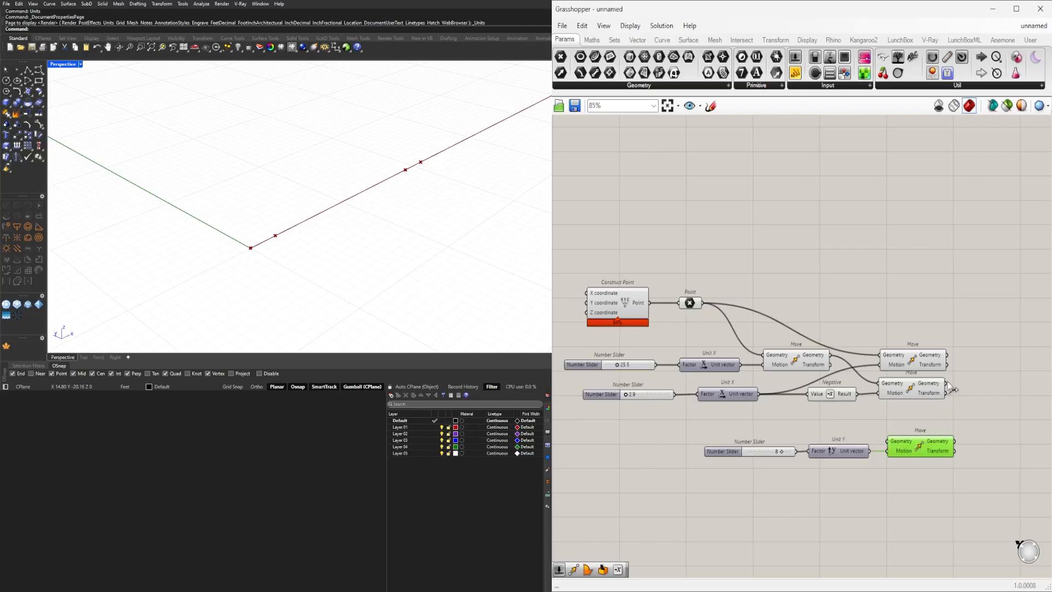
pyautogui.moveTo(949, 383); pyautogui.dragTo(888, 445)
# Step: Reposition the Unit Y group beside the other components and set its slider to 3
pyautogui.moveTo(1009, 489); pyautogui.dragTo(697, 430)
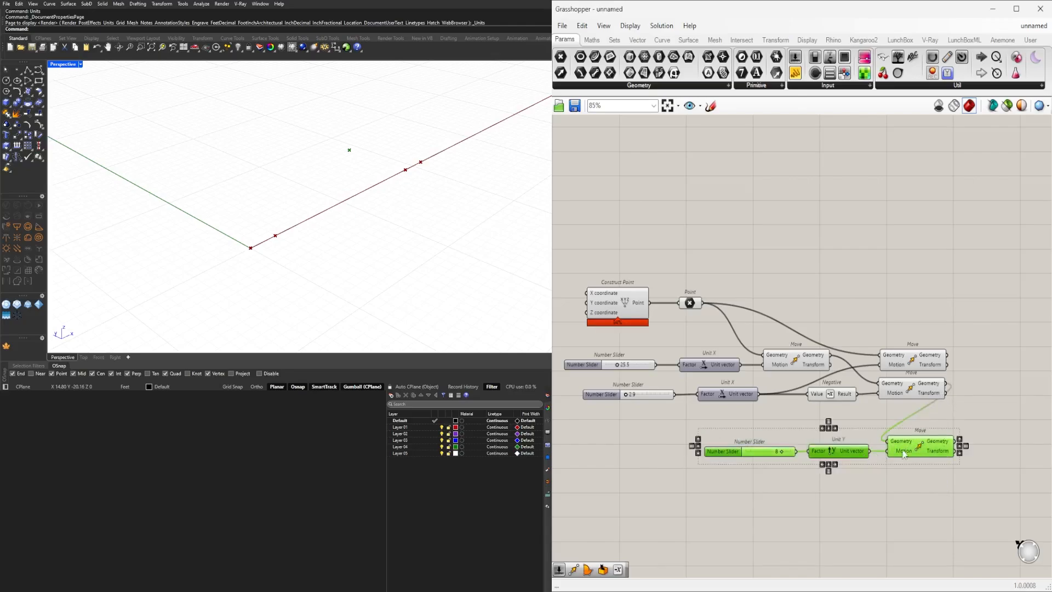
pyautogui.moveTo(756, 455); pyautogui.dragTo(841, 434)
pyautogui.scroll(3, 854, 432)
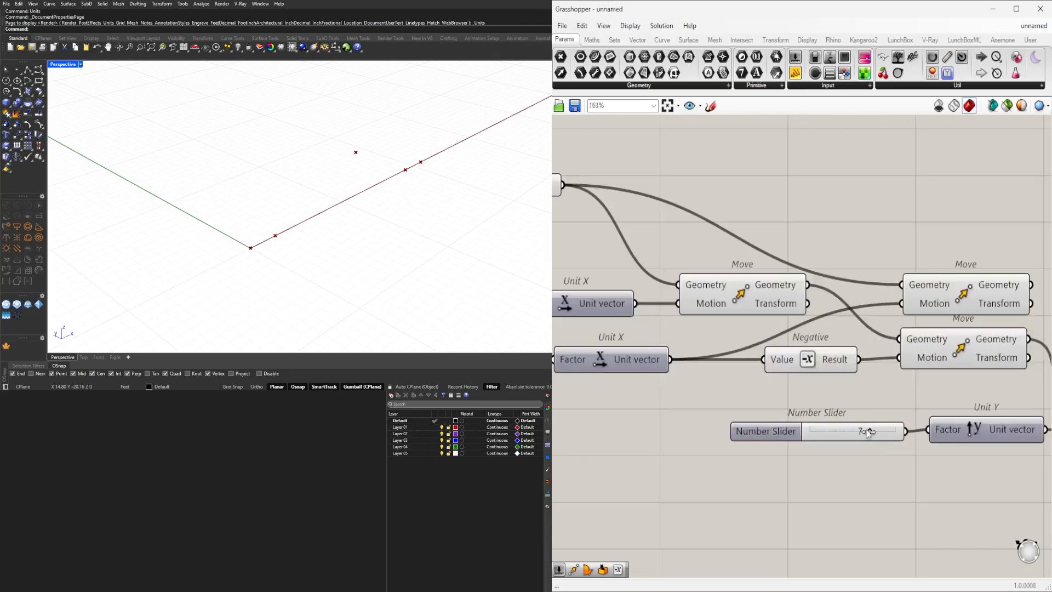
pyautogui.scroll(-4, 837, 431)
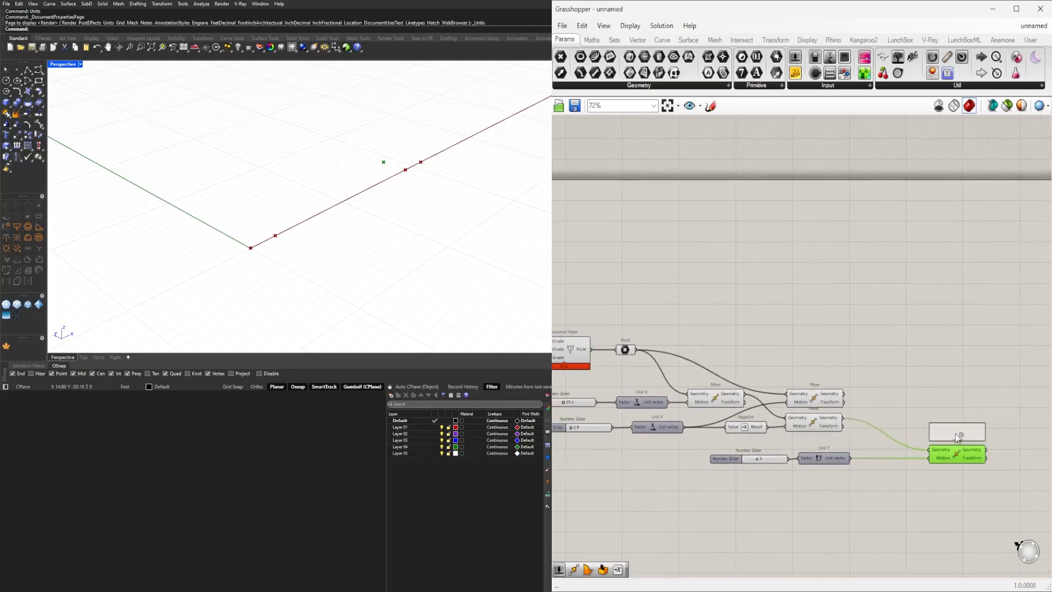
# Step: Duplicate the Y-direction Move above the original and feed its motion from Unit Y through a new Negative component
pyautogui.moveTo(958, 437); pyautogui.dragTo(957, 433)
pyautogui.doubleClick(879, 489)
pyautogui.write('neg')
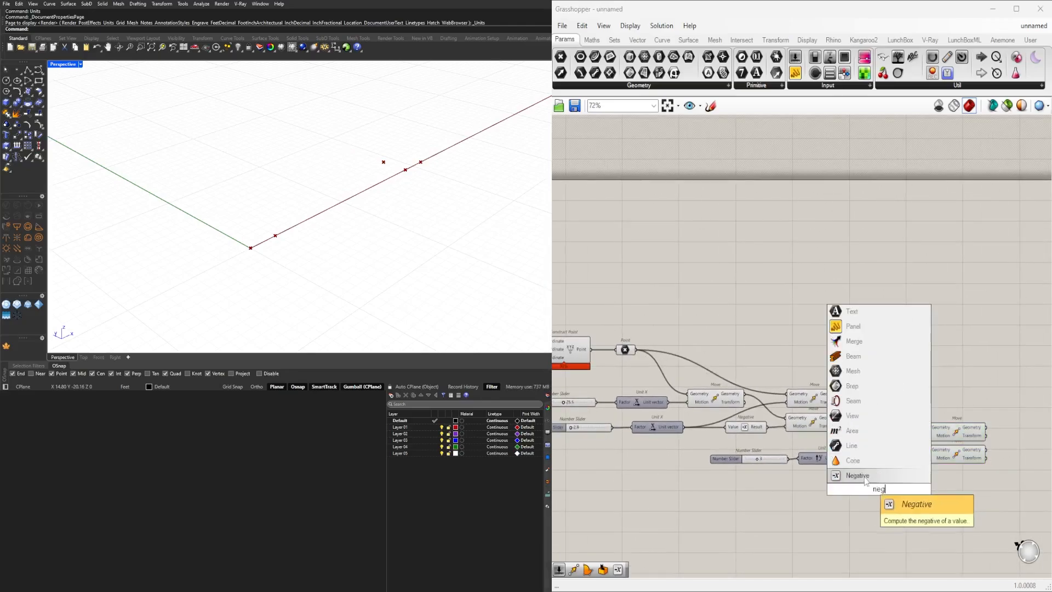
pyautogui.click(865, 480)
pyautogui.moveTo(878, 489); pyautogui.dragTo(884, 451)
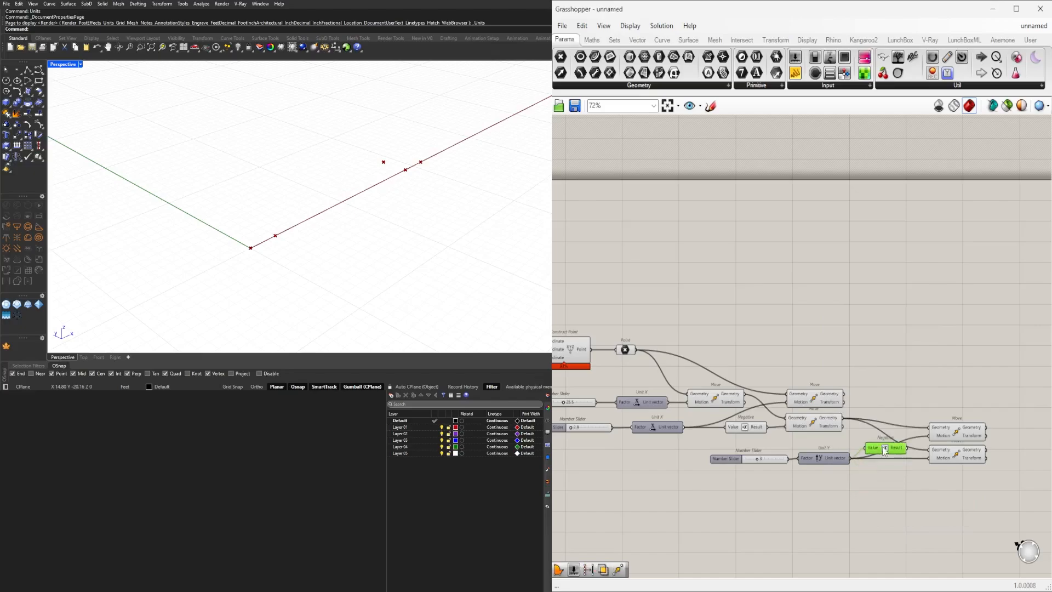
# Step: Raise the copied Y-direction Move and replace its geometry input with the upper X-offset Move's geometry
pyautogui.moveTo(944, 436); pyautogui.dragTo(951, 426)
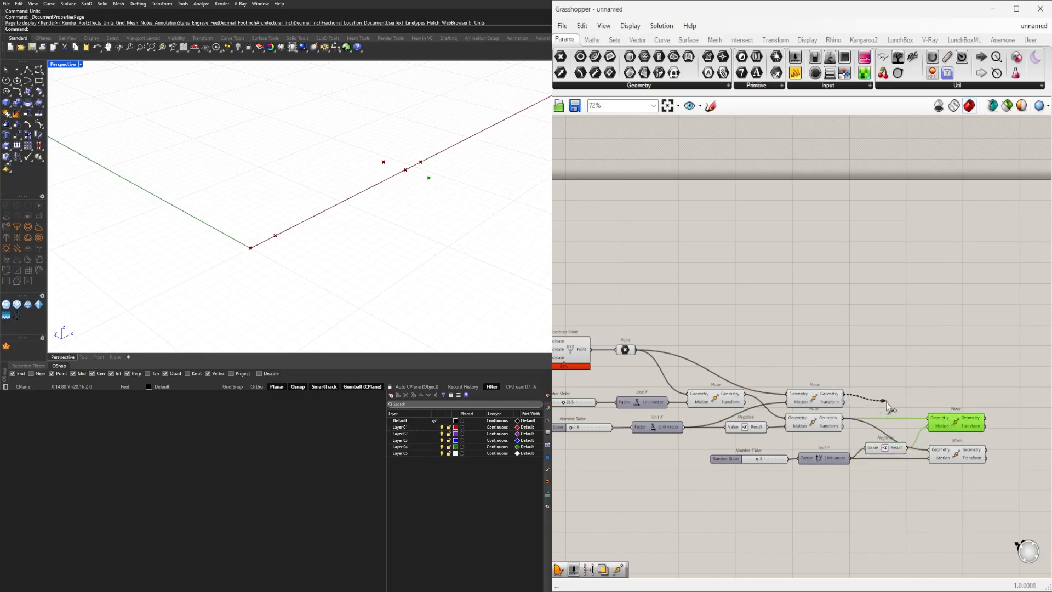
pyautogui.moveTo(887, 404); pyautogui.dragTo(928, 417)
pyautogui.click(938, 377)
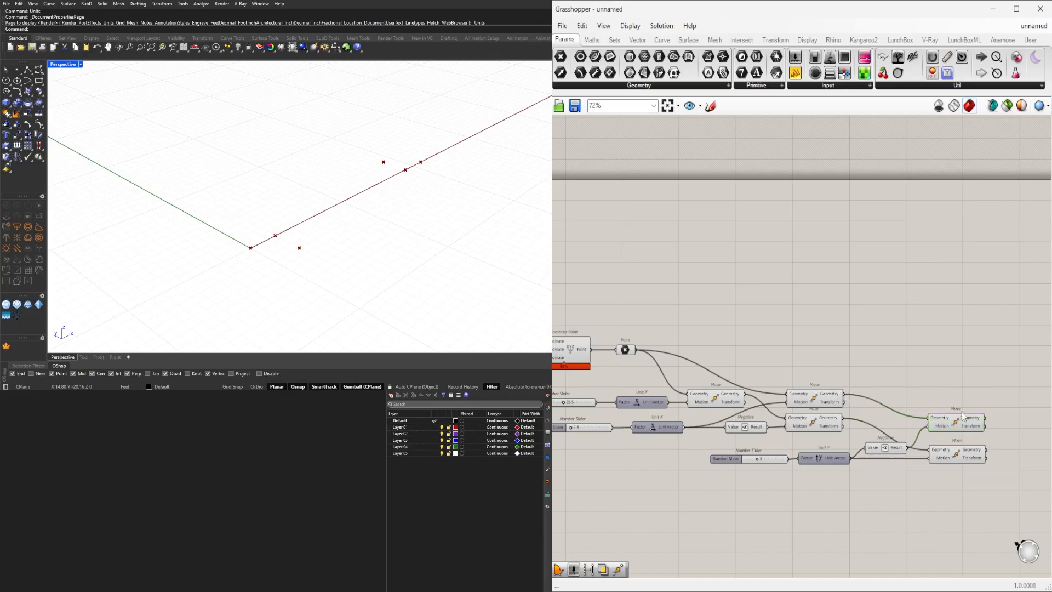
# Step: Limit the second Unit X slider to a maximum of 20 and set it to 6.1
pyautogui.scroll(6, 685, 465)
pyautogui.moveTo(669, 448); pyautogui.dragTo(672, 455)
pyautogui.doubleClick(658, 463)
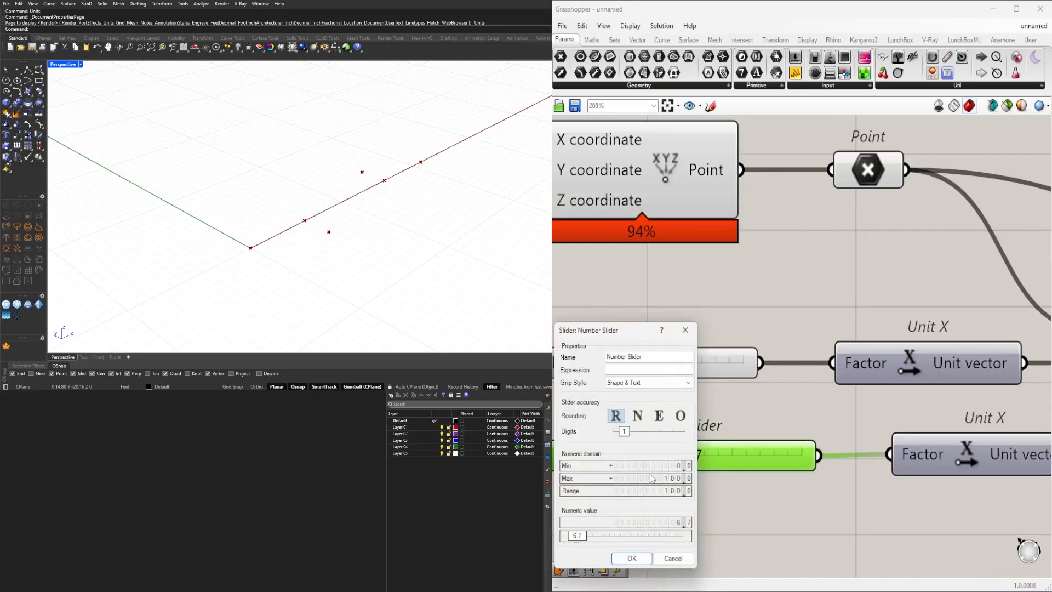
pyautogui.doubleClick(648, 477)
pyautogui.write('20')
pyautogui.press('Return')
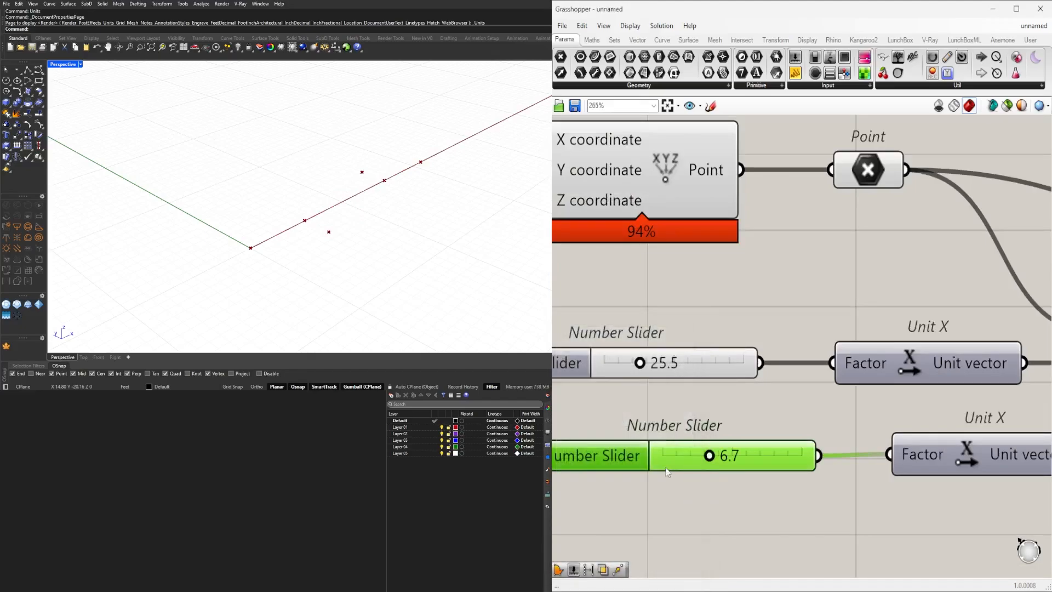
pyautogui.moveTo(710, 460); pyautogui.dragTo(705, 459)
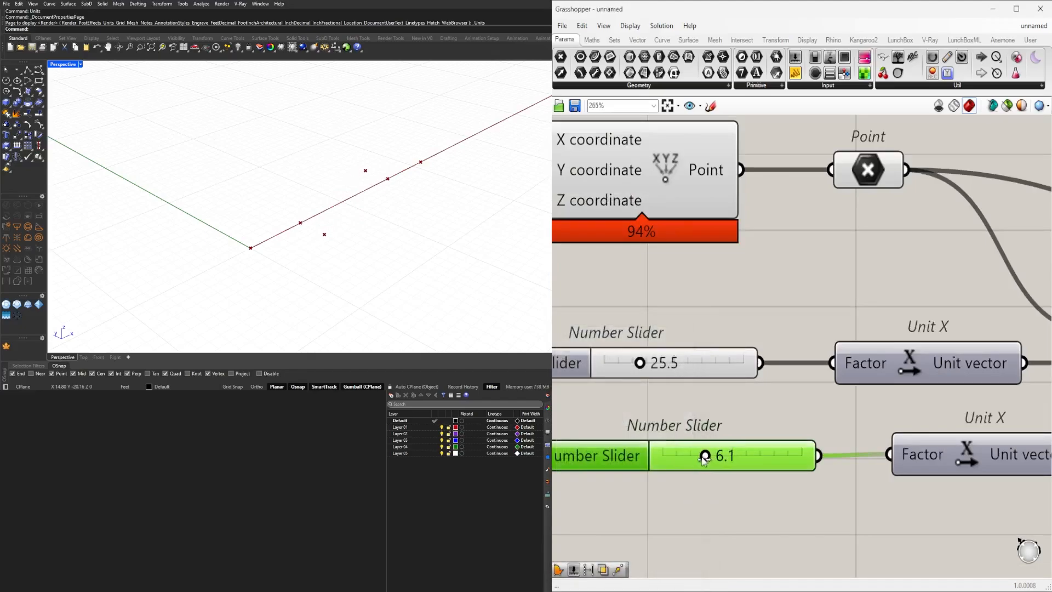
# Step: Turn off the preview of the two X-offset Moves
pyautogui.scroll(-4, 799, 423)
pyautogui.moveTo(799, 423); pyautogui.dragTo(632, 389, button='right')
pyautogui.scroll(-3, 633, 389)
pyautogui.moveTo(772, 342); pyautogui.dragTo(737, 410)
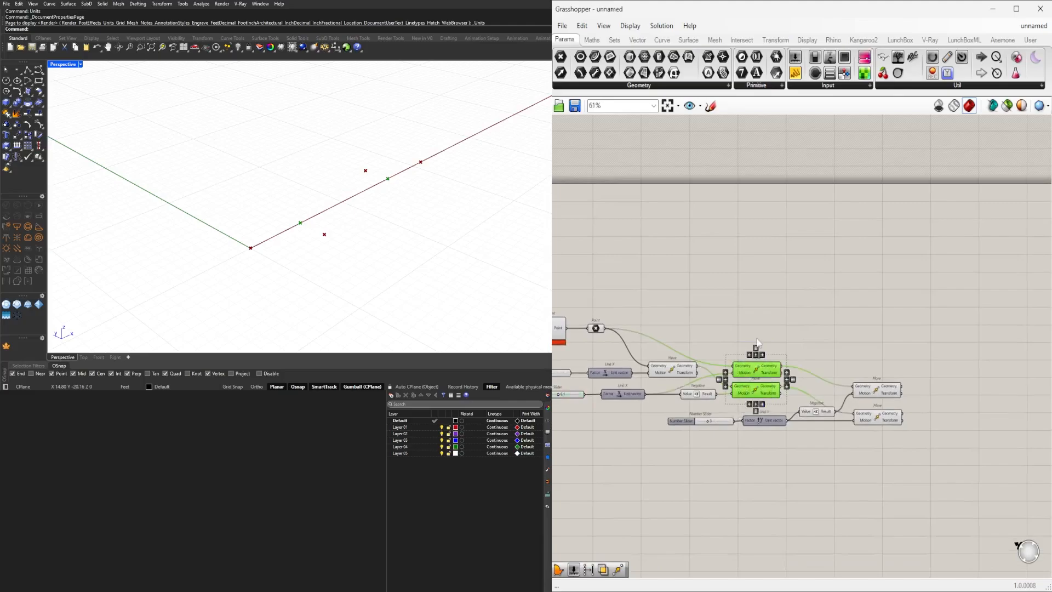
pyautogui.middleClick(757, 338)
pyautogui.click(791, 302)
# Step: Add an Interpolate curve component and place it beyond the Y-direction Moves
pyautogui.doubleClick(838, 324)
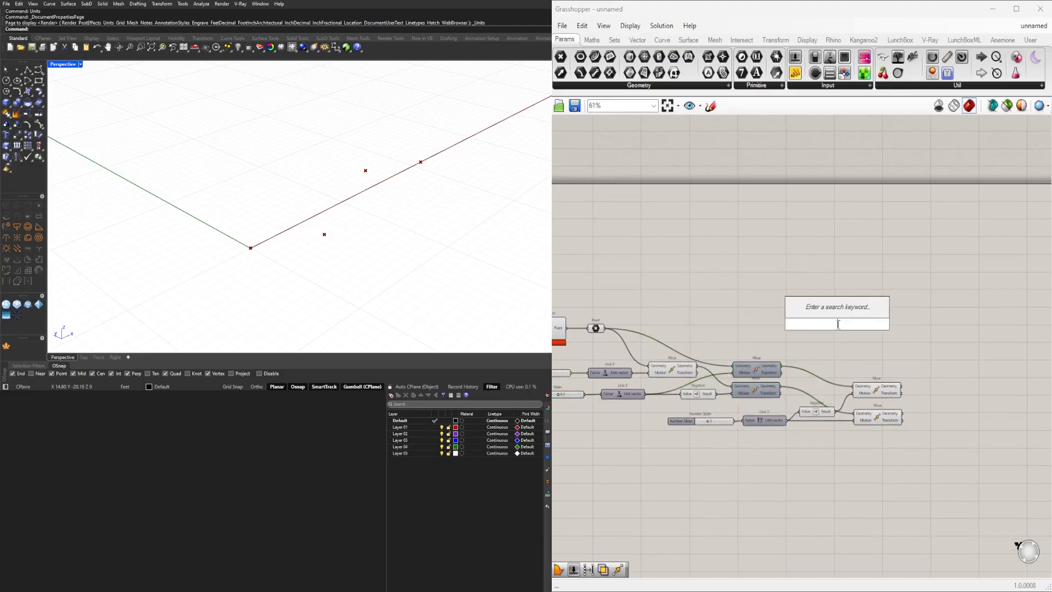
pyautogui.write('inter')
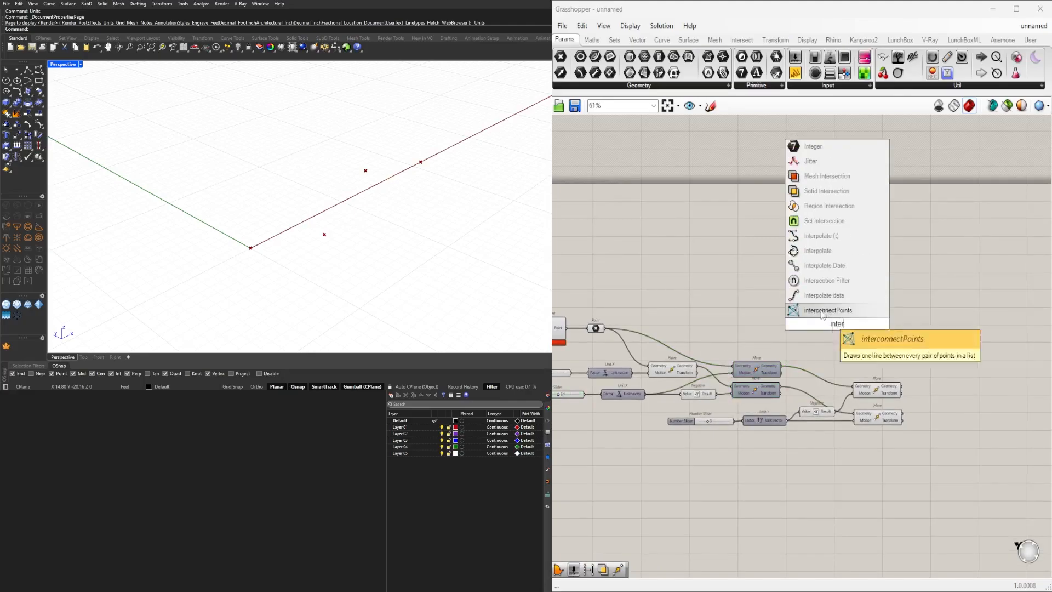
pyautogui.click(818, 250)
pyautogui.moveTo(823, 316); pyautogui.dragTo(858, 299, button='right')
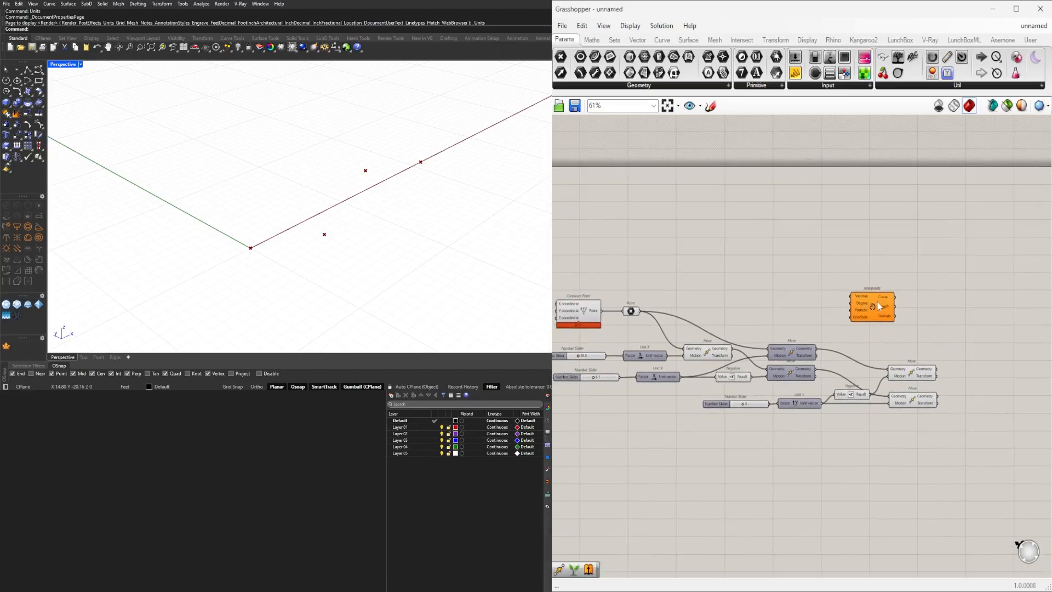
pyautogui.moveTo(858, 299); pyautogui.dragTo(988, 323)
# Step: Wire the Point, the upper and lower Y-direction Moves, and the first Move into Interpolate's vertices, in that order
pyautogui.click(632, 312)
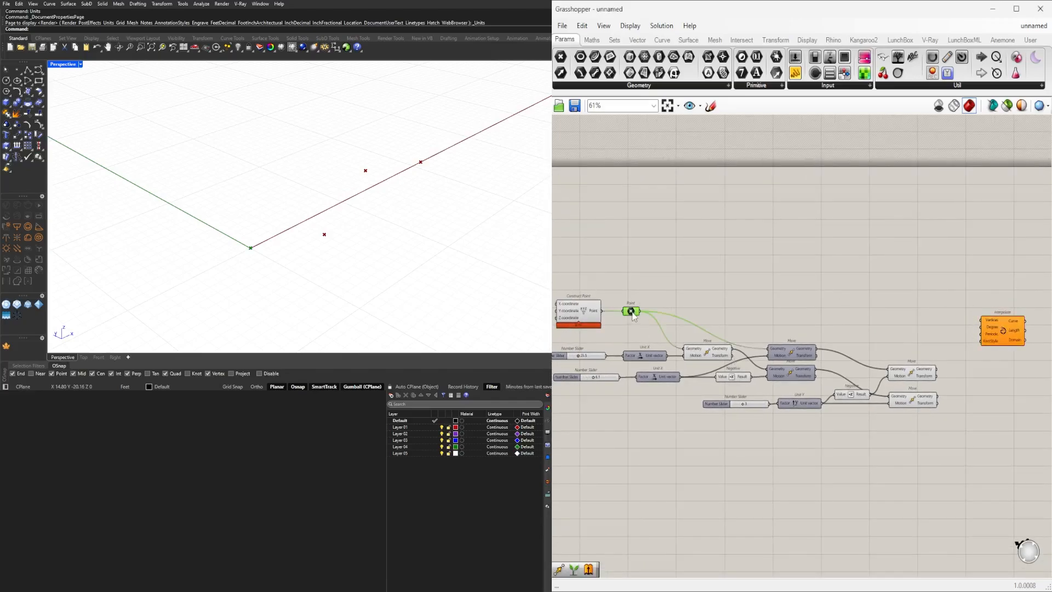
pyautogui.moveTo(641, 313); pyautogui.dragTo(982, 320)
pyautogui.click(913, 372)
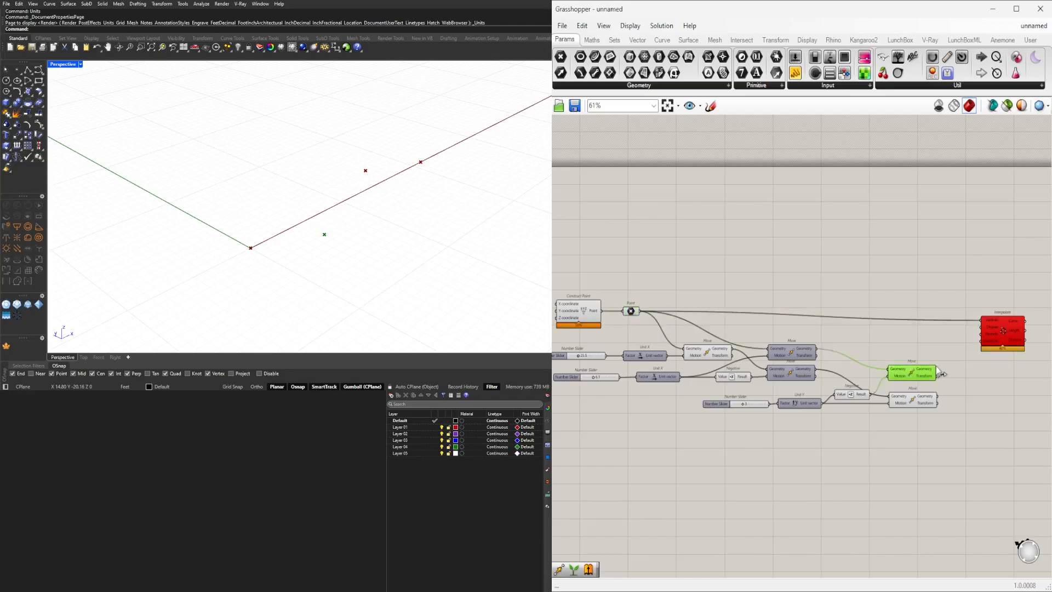
pyautogui.keyDown('shift'); pyautogui.moveTo(979, 323); pyautogui.dragTo(981, 324); pyautogui.keyUp('shift')
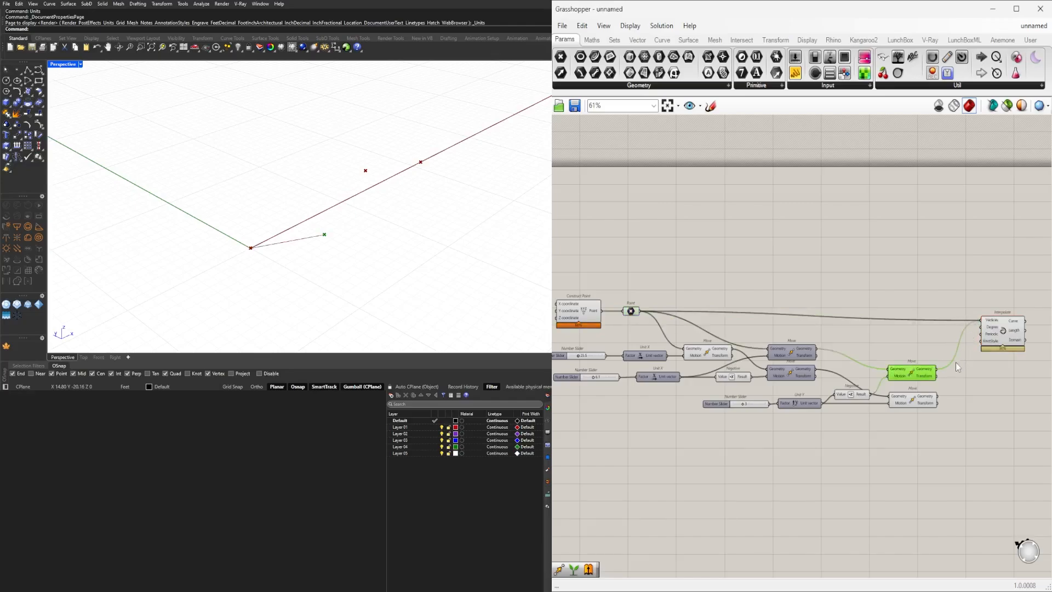
pyautogui.keyDown('shift'); pyautogui.moveTo(938, 395); pyautogui.dragTo(1023, 319); pyautogui.keyUp('shift')
pyautogui.click(725, 355)
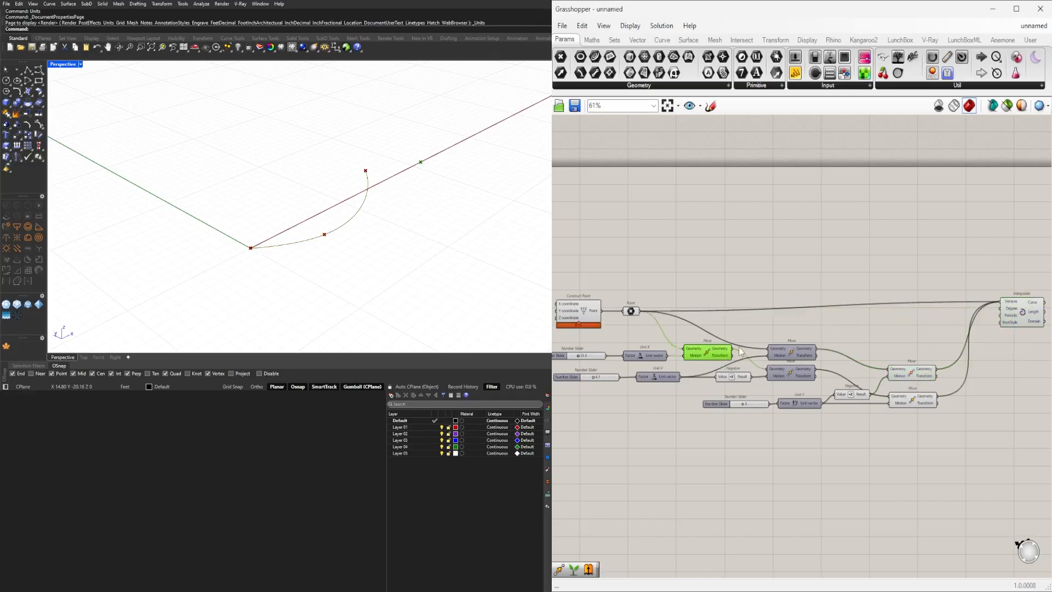
pyautogui.keyDown('shift'); pyautogui.moveTo(736, 357); pyautogui.dragTo(1012, 322); pyautogui.keyUp('shift')
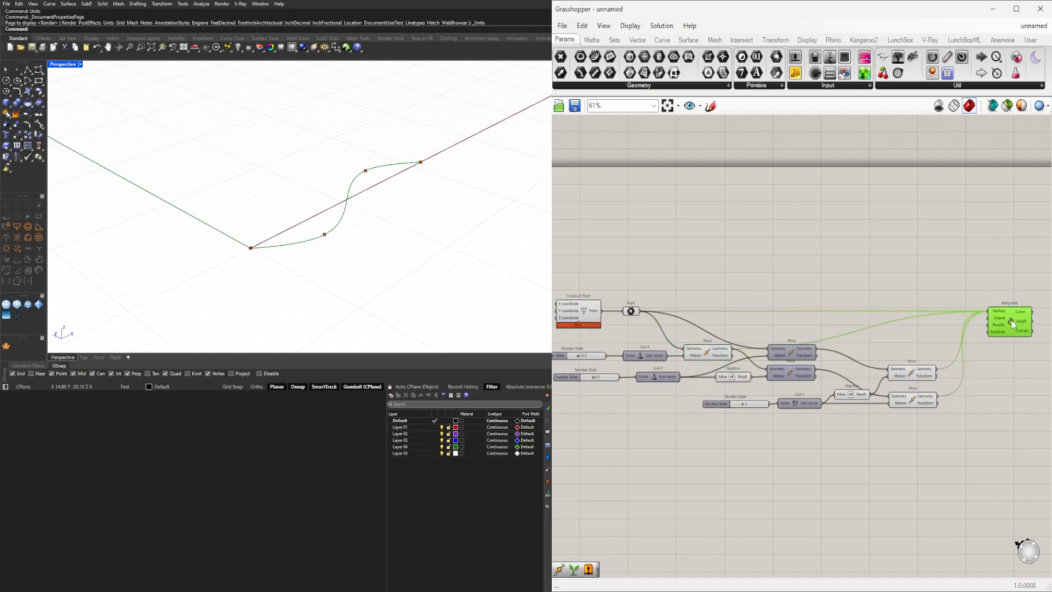
# Step: Stack the two Y-direction Moves directly above each other, level with the hidden X-offset Moves
pyautogui.click(943, 340)
pyautogui.scroll(3, 881, 370)
pyautogui.moveTo(927, 375); pyautogui.dragTo(940, 341)
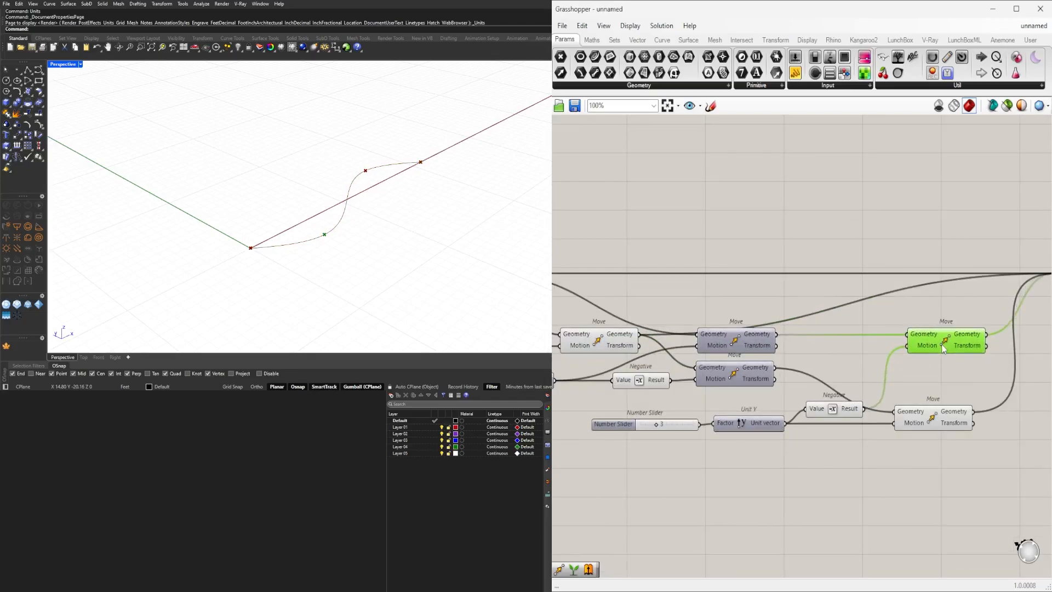
pyautogui.click(938, 363)
pyautogui.moveTo(931, 412); pyautogui.dragTo(945, 366)
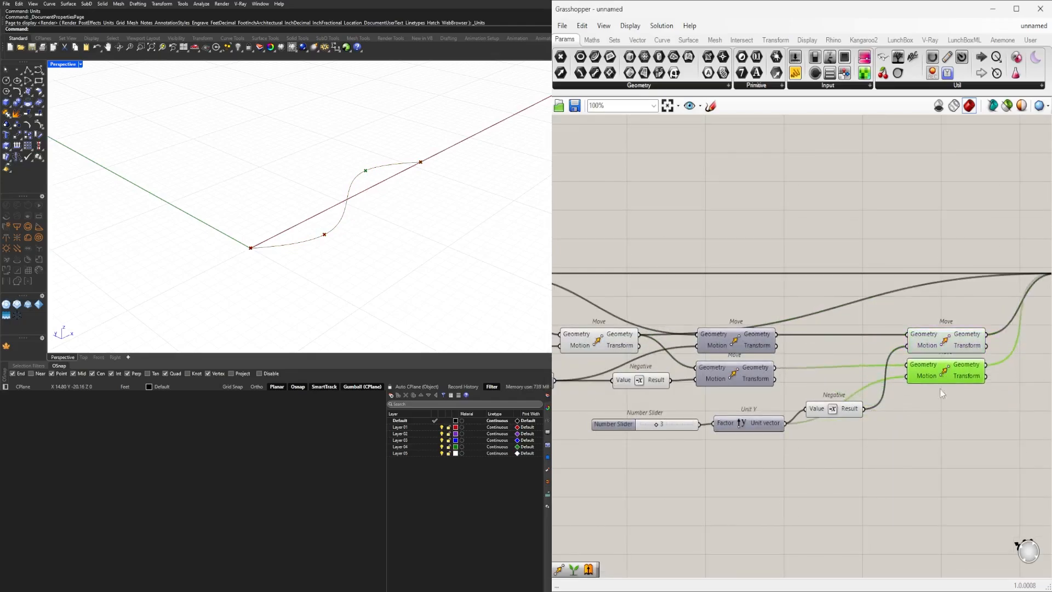
# Step: Place the Negative component beside the upper Y-direction Move and nudge the lower Move into line
pyautogui.click(847, 418)
pyautogui.moveTo(847, 417); pyautogui.dragTo(861, 356)
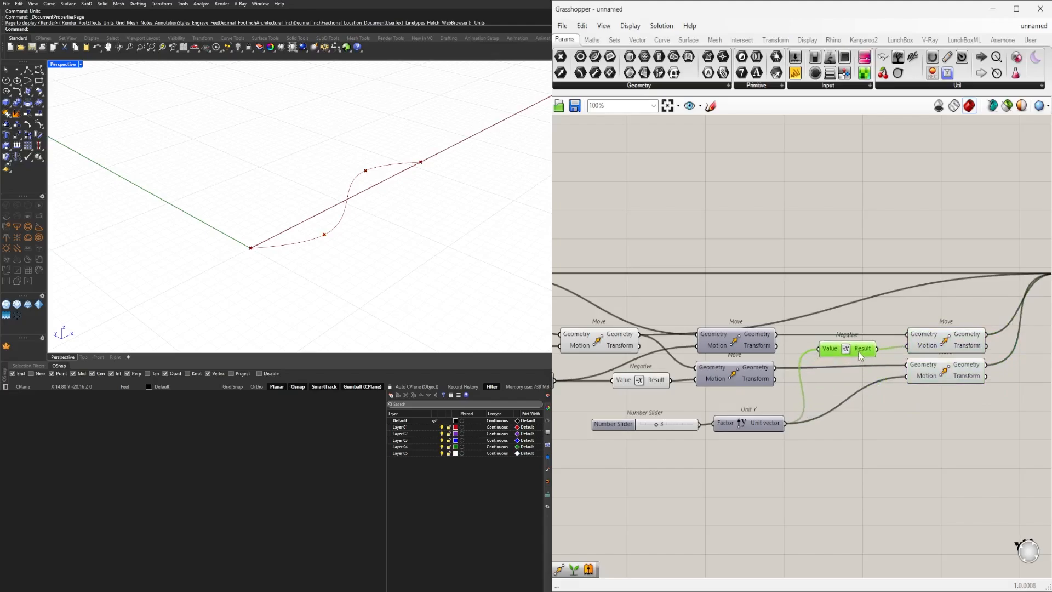
pyautogui.moveTo(947, 373); pyautogui.dragTo(948, 376)
pyautogui.click(932, 405)
pyautogui.moveTo(856, 348); pyautogui.dragTo(856, 350)
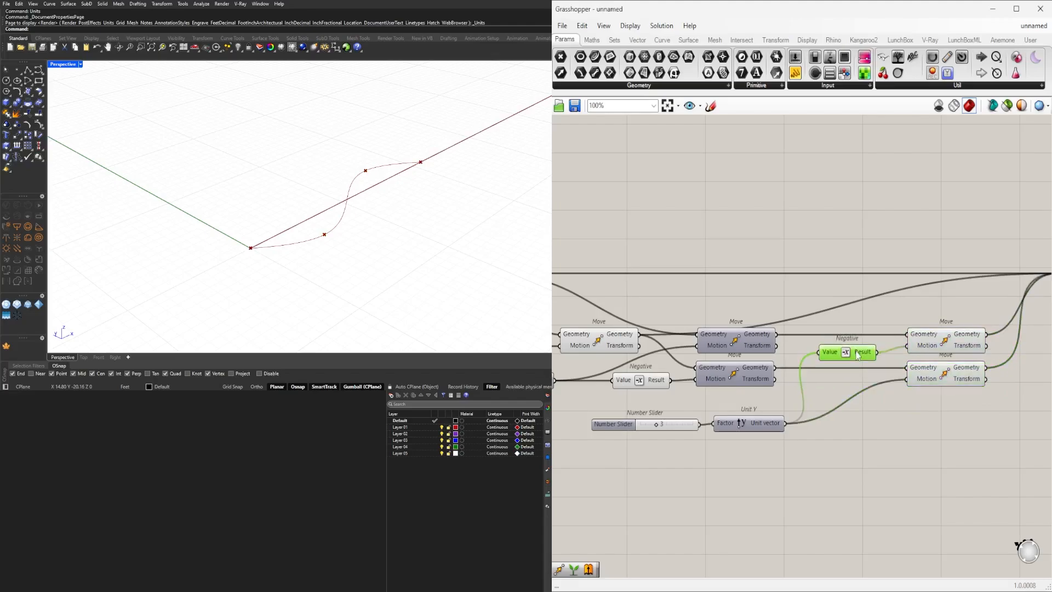
pyautogui.click(880, 321)
# Step: Move the Unit Y vector and its slider closer beneath the X-offset Moves and shift Interpolate slightly toward the other components
pyautogui.moveTo(764, 451); pyautogui.dragTo(610, 406)
pyautogui.scroll(3, 741, 417)
pyautogui.moveTo(751, 425); pyautogui.dragTo(723, 397)
pyautogui.click(665, 433)
pyautogui.scroll(-2, 665, 433)
pyautogui.moveTo(566, 430); pyautogui.dragTo(730, 426, button='right')
pyautogui.scroll(-3, 827, 431)
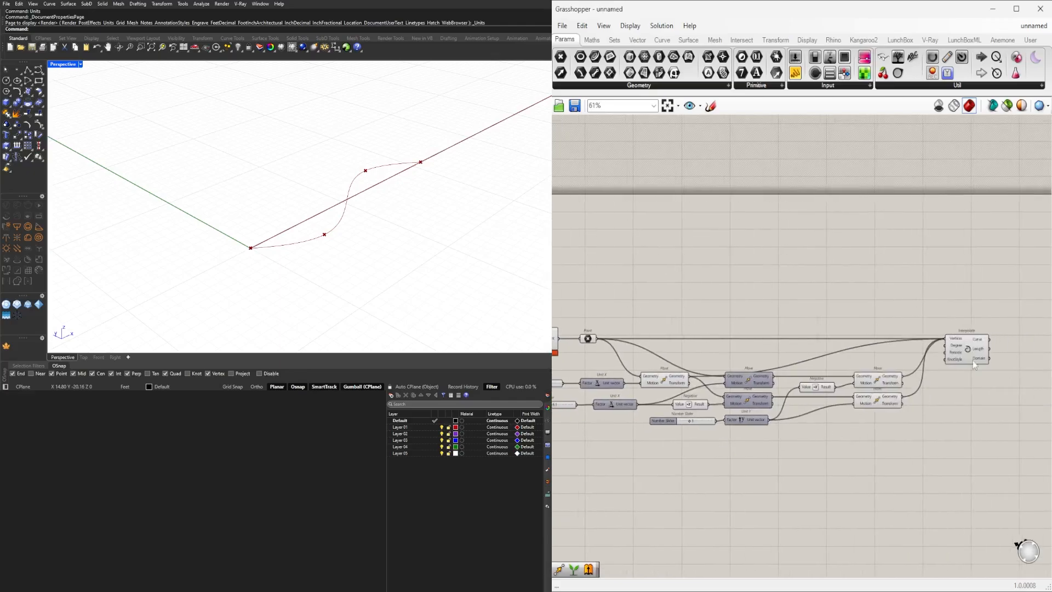
pyautogui.click(966, 349)
pyautogui.moveTo(966, 349); pyautogui.dragTo(952, 349)
# Step: Change the Unit Y slider's rounding to floating-point numbers, keeping its value at 3
pyautogui.moveTo(623, 404); pyautogui.dragTo(840, 400, button='right')
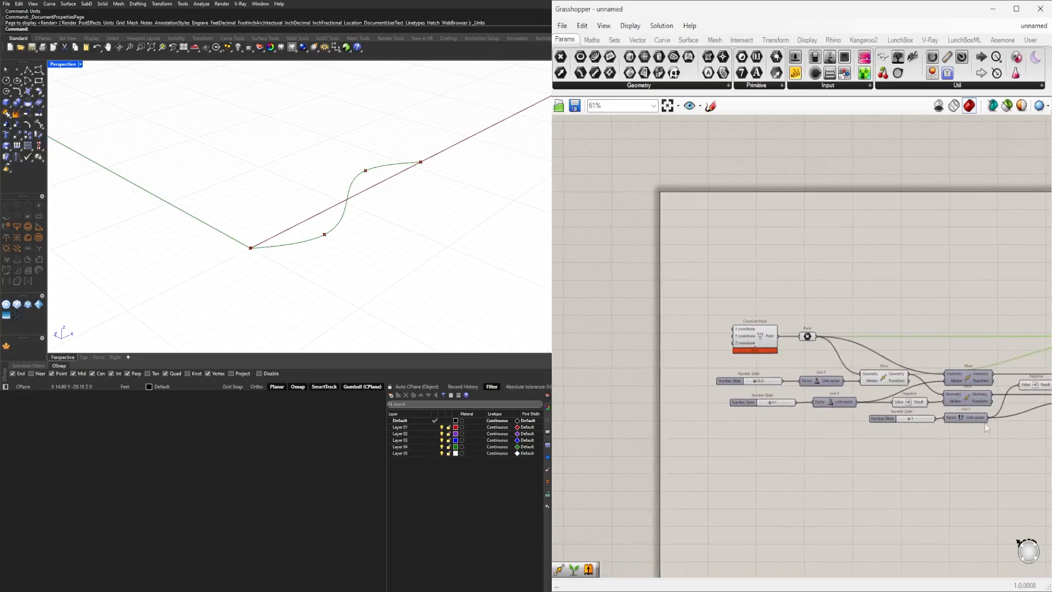
pyautogui.moveTo(918, 422); pyautogui.dragTo(806, 413, button='right')
pyautogui.scroll(5, 805, 413)
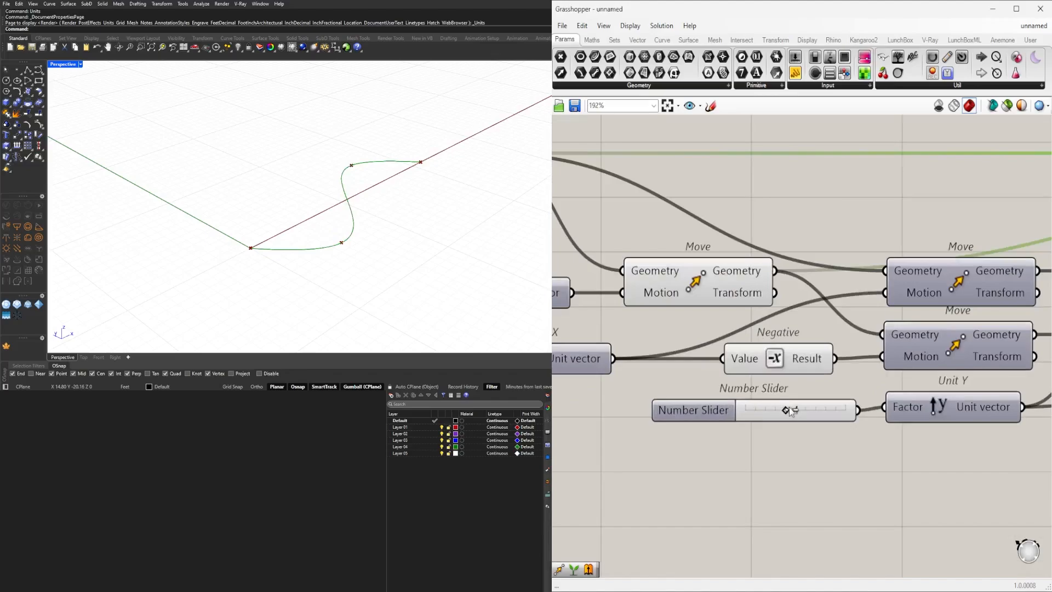
pyautogui.doubleClick(712, 409)
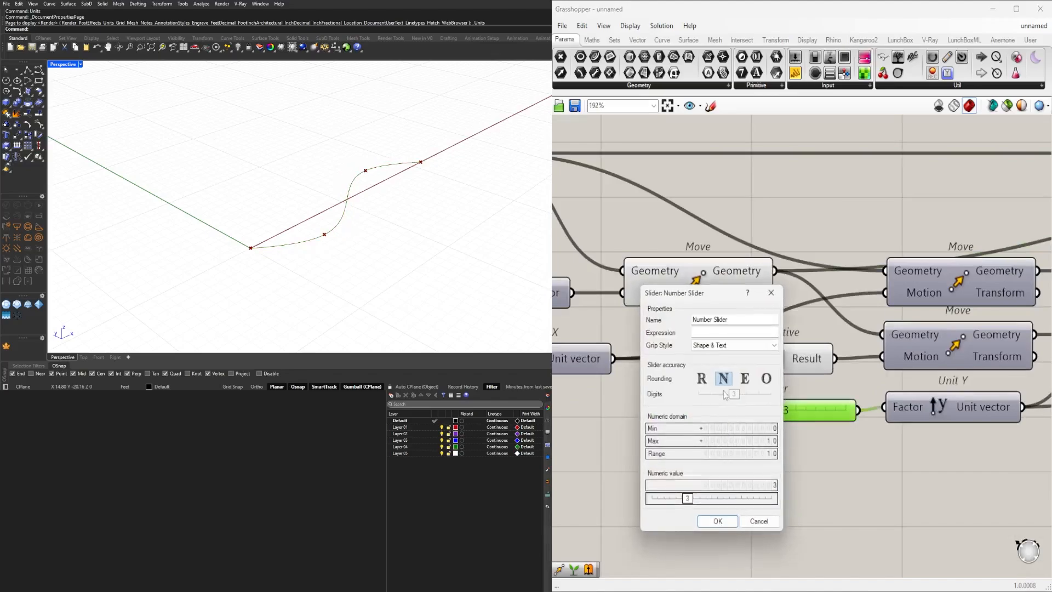
pyautogui.click(701, 378)
pyautogui.click(717, 521)
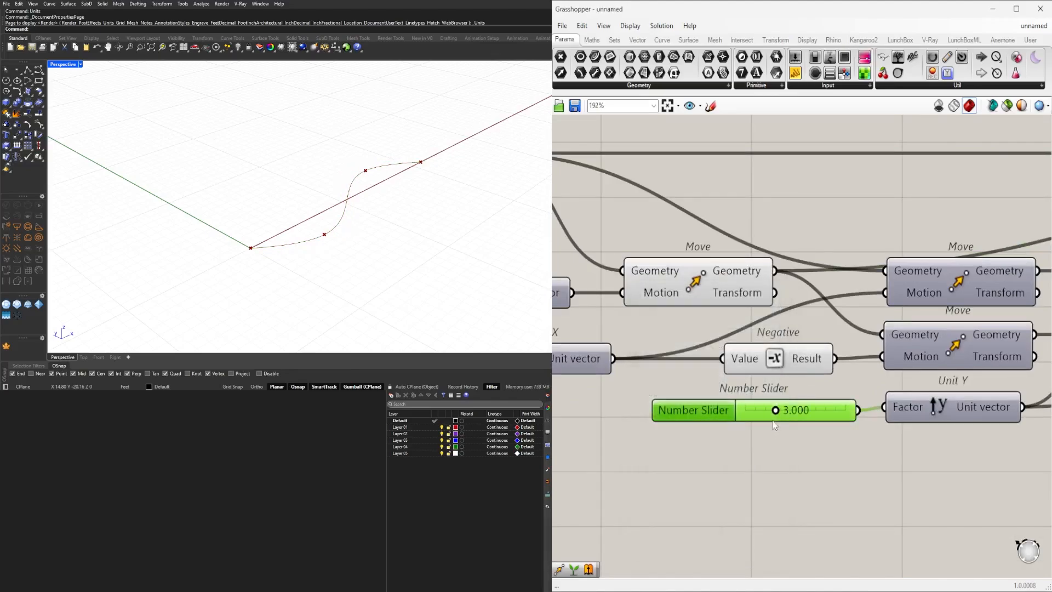
# Step: Set the Unit Y slider to 3.261 and turn off the preview of all components up to Interpolate
pyautogui.moveTo(777, 412); pyautogui.dragTo(769, 412)
pyautogui.scroll(-6, 773, 417)
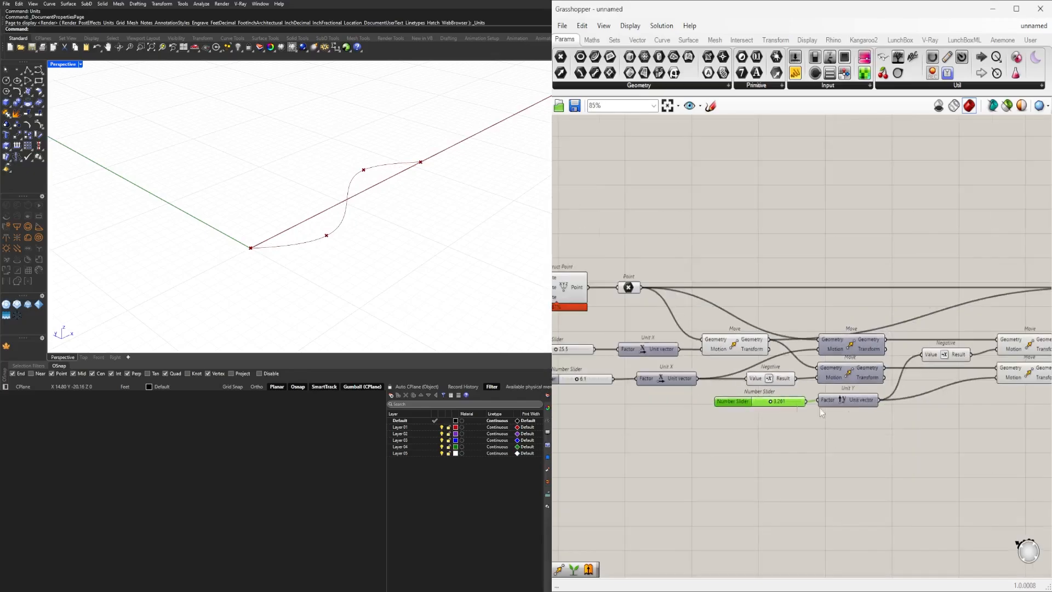
pyautogui.moveTo(934, 421); pyautogui.dragTo(598, 303)
pyautogui.middleClick(609, 299)
pyautogui.click(641, 261)
# Step: Add a Geometry parameter beside Interpolate and connect the Curve output to it
pyautogui.moveTo(828, 336); pyautogui.dragTo(703, 324, button='right')
pyautogui.scroll(3, 766, 353)
pyautogui.click(968, 344)
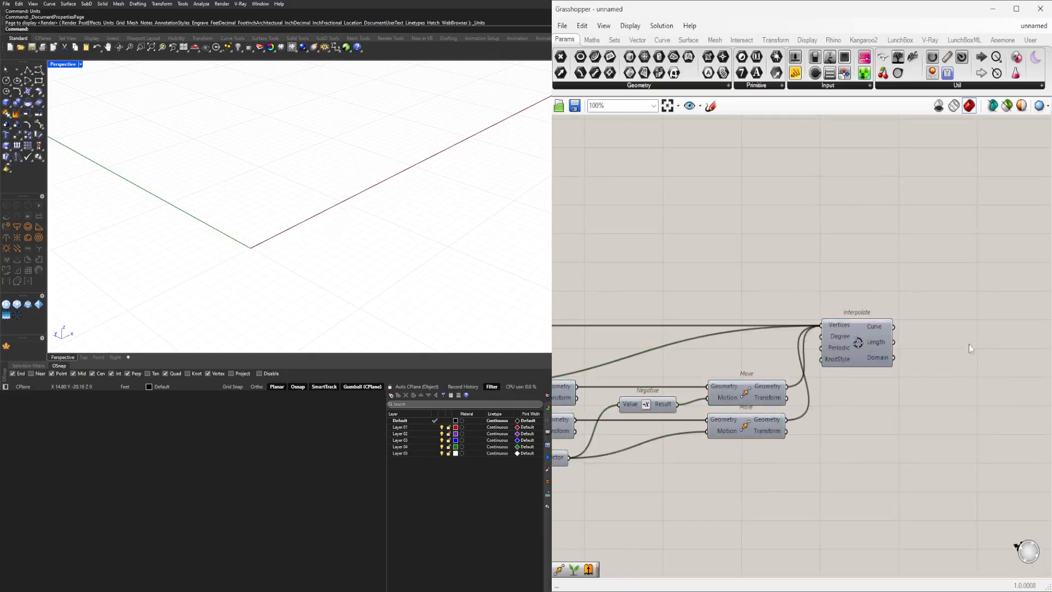
pyautogui.doubleClick(988, 330)
pyautogui.write('geo')
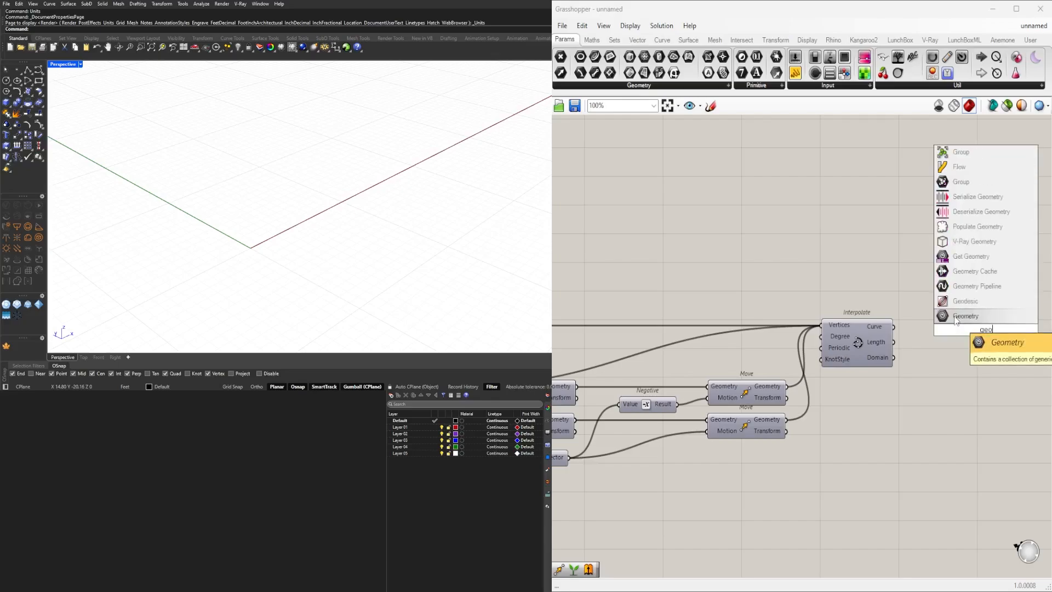
pyautogui.click(969, 316)
pyautogui.moveTo(893, 327); pyautogui.dragTo(935, 332)
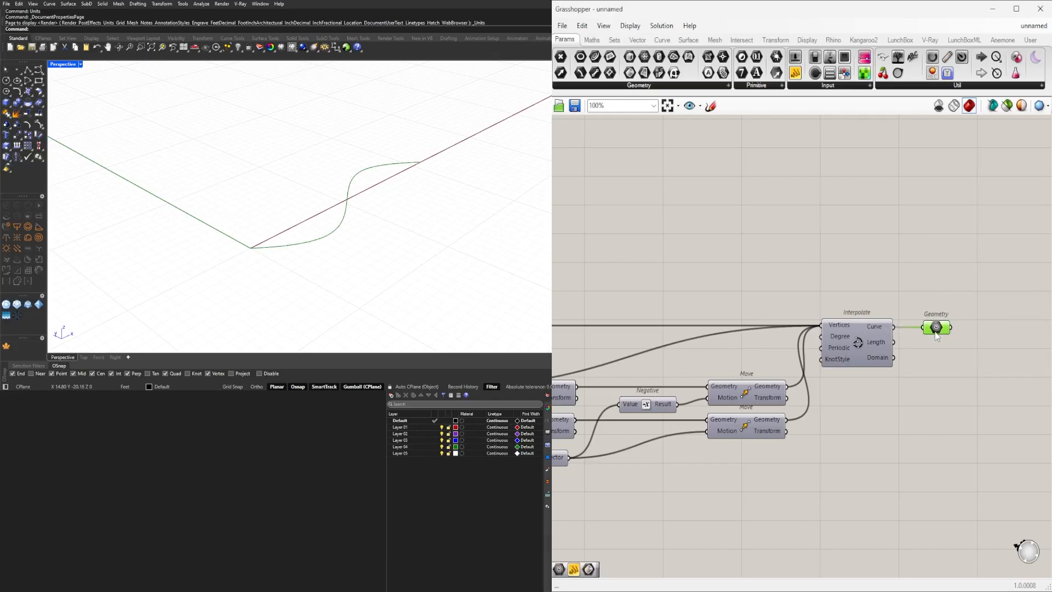
pyautogui.scroll(-2, 368, 226)
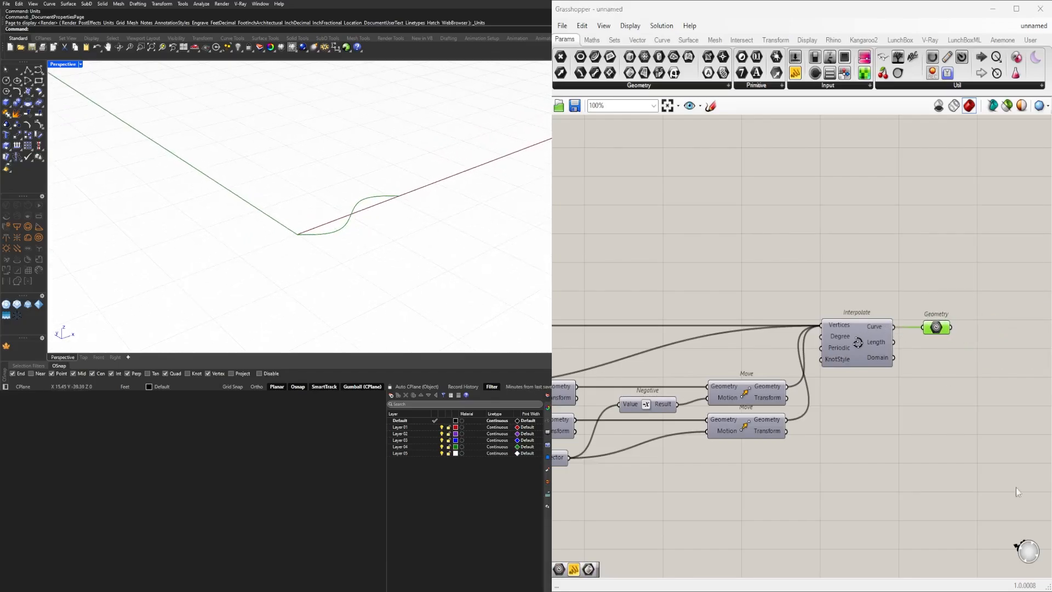
# Step: Add a Divide Curve component after the Geometry parameter and feed the geometry into its Curve input
pyautogui.moveTo(990, 405); pyautogui.dragTo(801, 382, button='right')
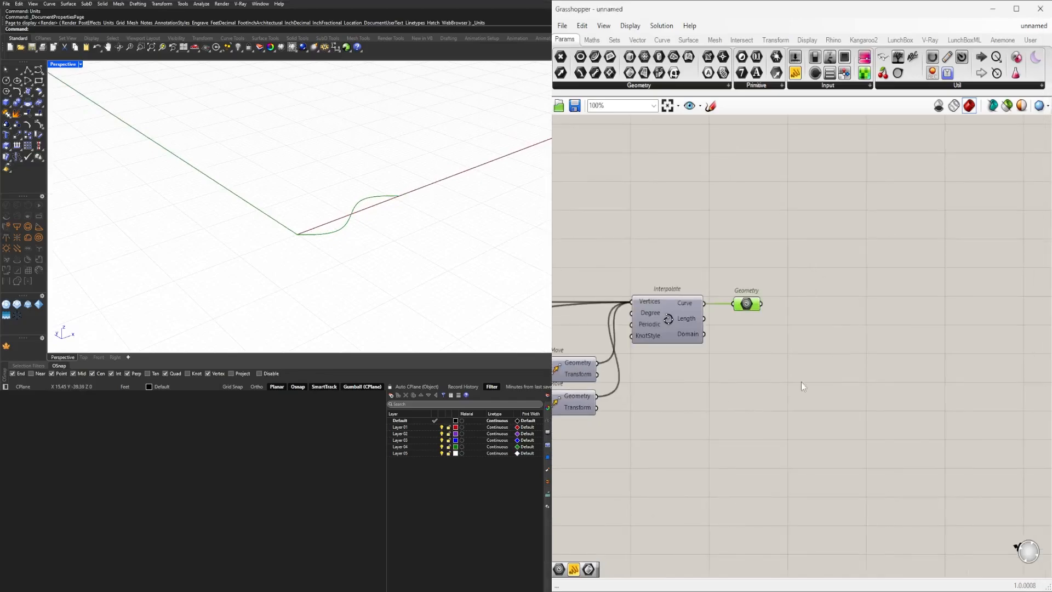
pyautogui.scroll(-2, 801, 382)
pyautogui.doubleClick(837, 377)
pyautogui.write('div')
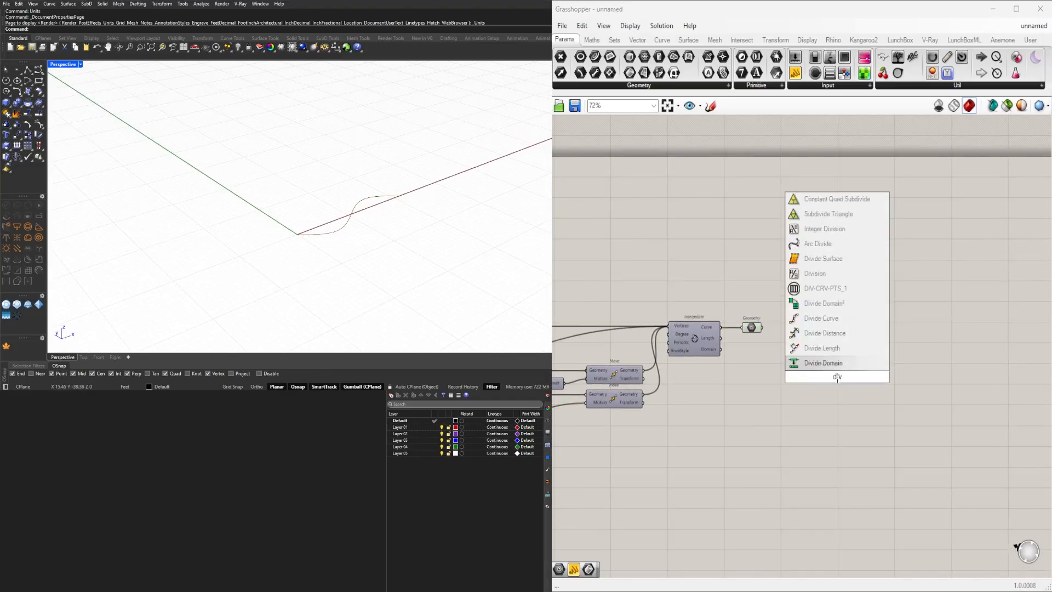
pyautogui.click(834, 318)
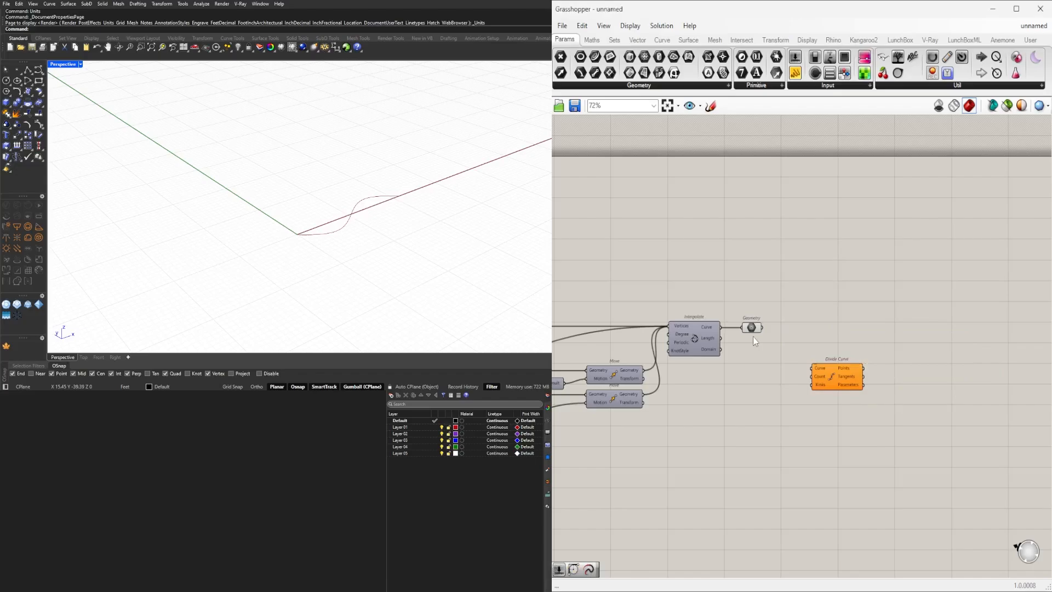
pyautogui.moveTo(764, 326); pyautogui.dragTo(898, 282)
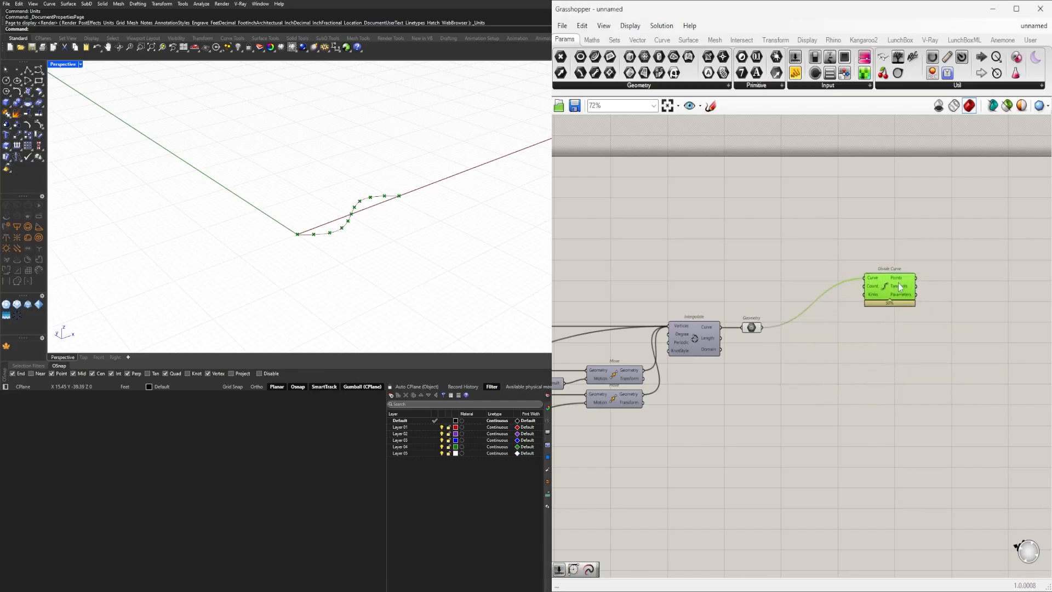
# Step: Create an integer slider from 1 to 30 with value 15 and connect it to Divide Curve's Count
pyautogui.doubleClick(800, 251)
pyautogui.write('1')
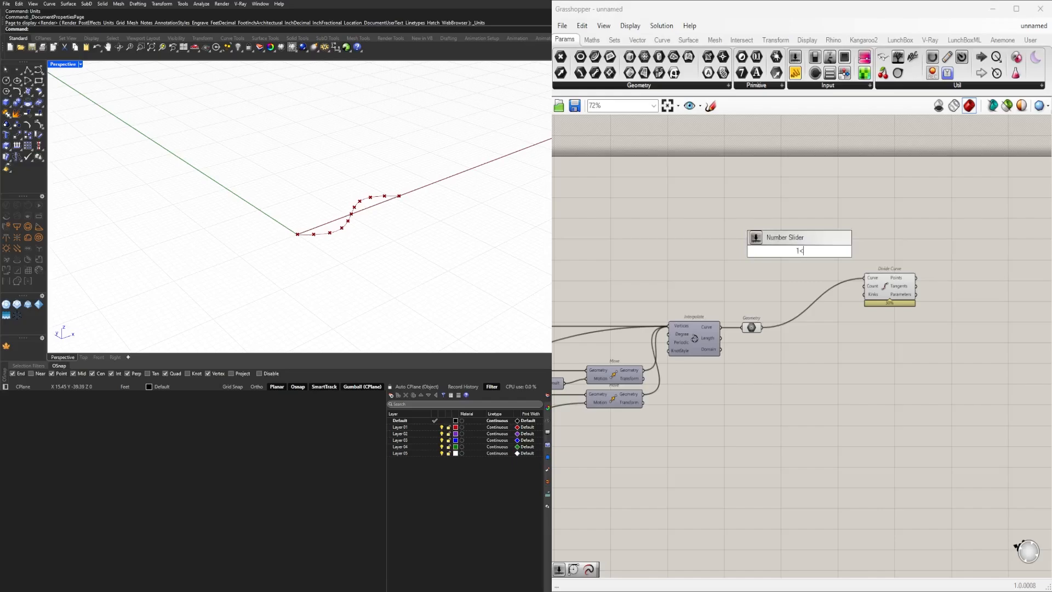
pyautogui.write('<15<')
pyautogui.press('Return')
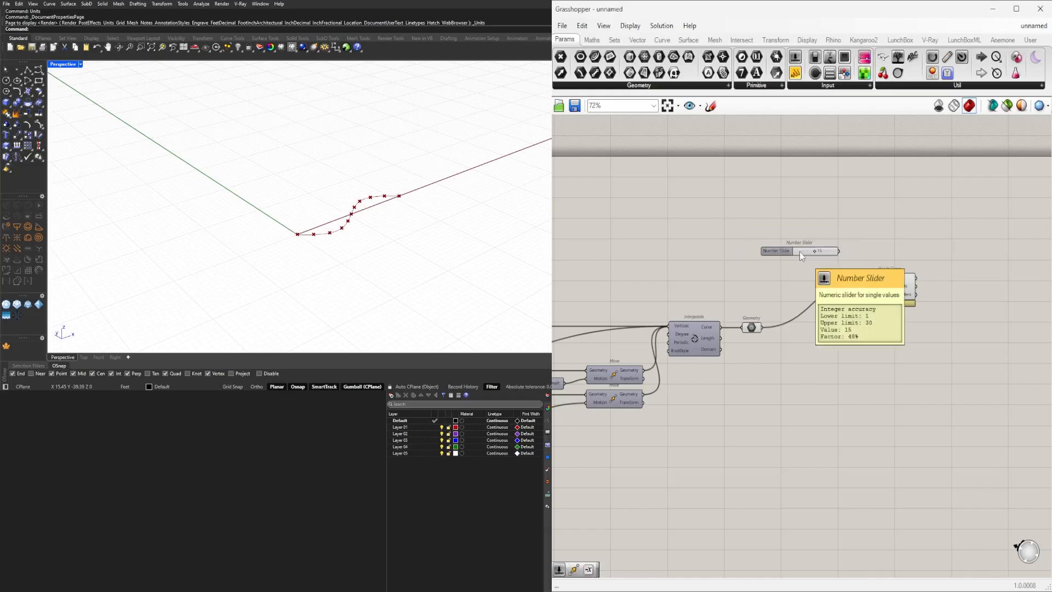
pyautogui.scroll(2, 800, 252)
pyautogui.moveTo(780, 253); pyautogui.dragTo(718, 291)
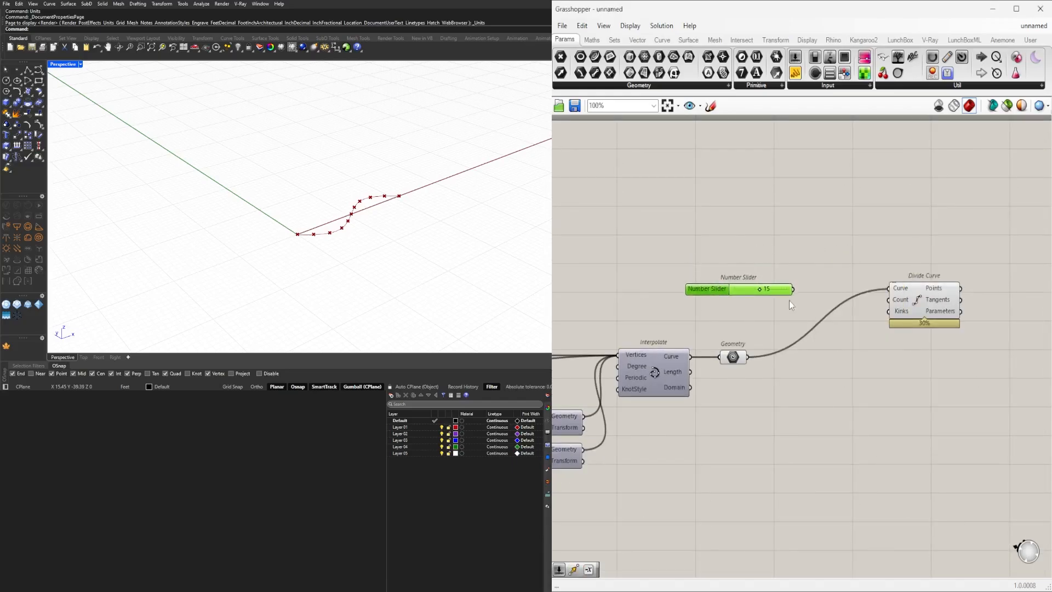
pyautogui.moveTo(794, 294); pyautogui.dragTo(890, 305)
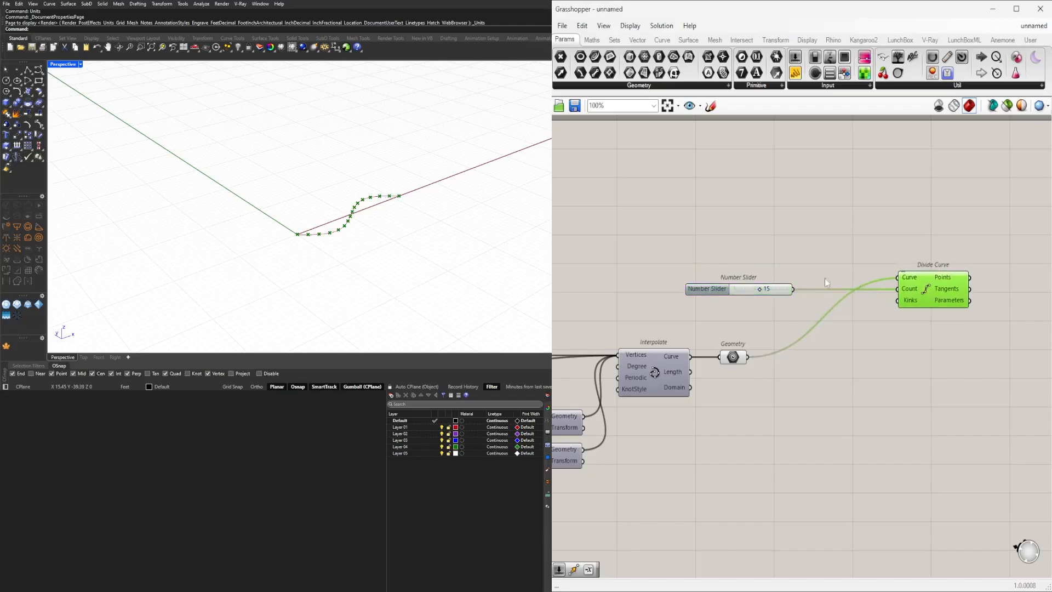
# Step: Set the Divide Curve count slider to 18 and the Unit Y slider to 4.121
pyautogui.scroll(6, 819, 291)
pyautogui.moveTo(818, 308); pyautogui.dragTo(850, 310)
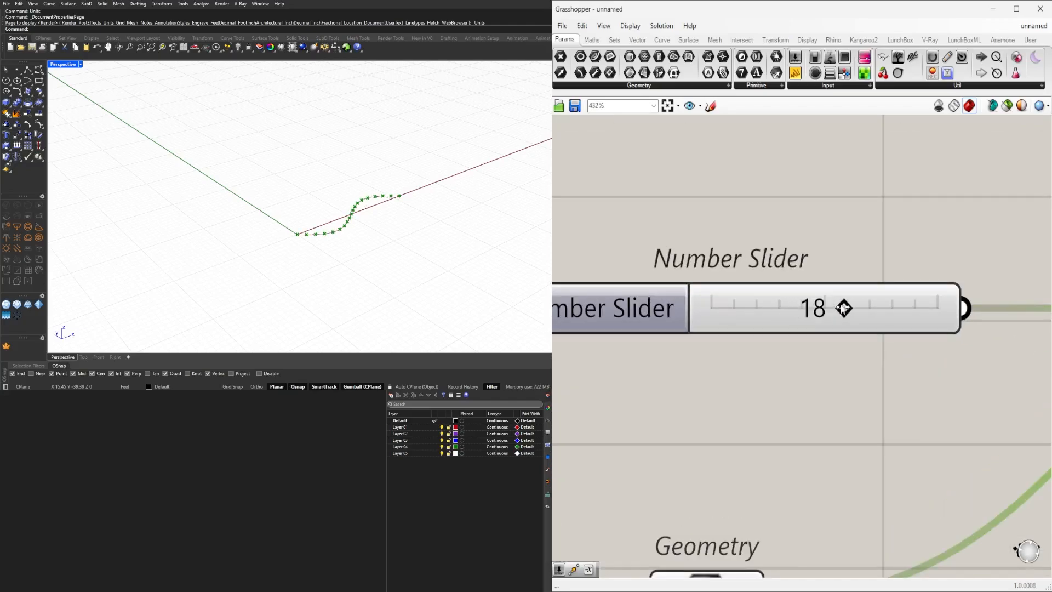
pyautogui.scroll(-6, 848, 310)
pyautogui.moveTo(718, 370); pyautogui.dragTo(866, 346, button='right')
pyautogui.scroll(-4, 866, 346)
pyautogui.moveTo(596, 422); pyautogui.dragTo(780, 397, button='right')
pyautogui.scroll(2, 780, 398)
pyautogui.scroll(2, 781, 398)
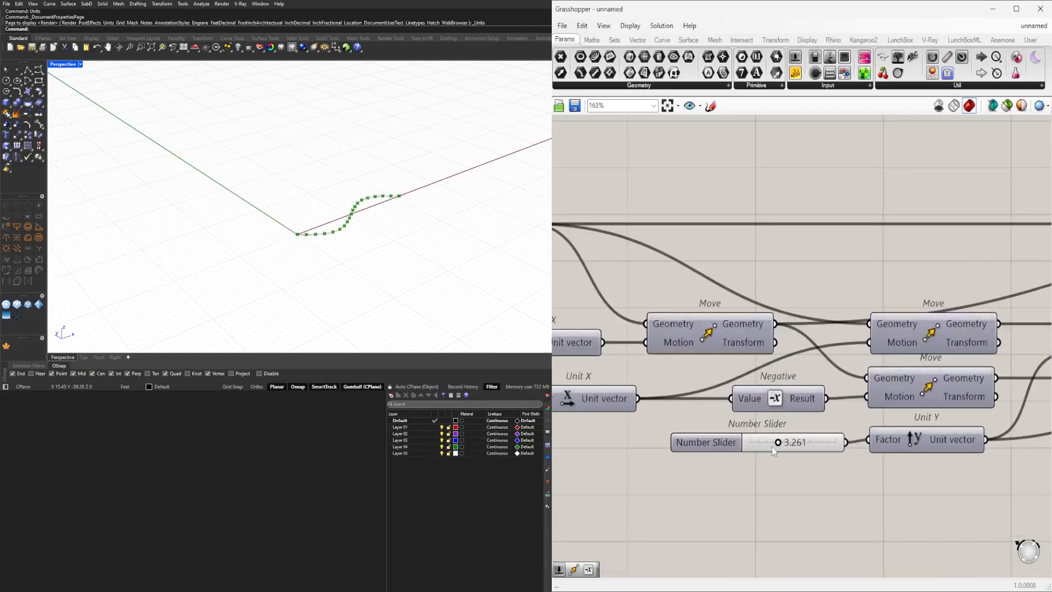
pyautogui.moveTo(778, 445)
pyautogui.mouseDown()
pyautogui.moveTo(817, 443)
pyautogui.moveTo(779, 444)
pyautogui.moveTo(787, 442)
pyautogui.mouseUp()
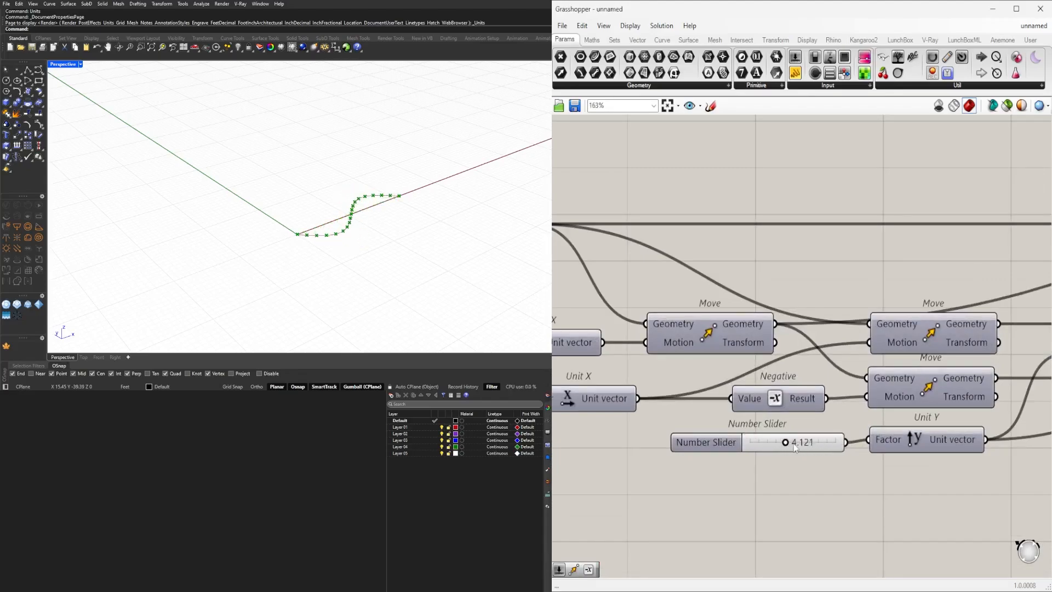
# Step: Move Divide Curve and its count slider together closer to the Geometry parameter
pyautogui.scroll(-6, 795, 448)
pyautogui.moveTo(1010, 465); pyautogui.dragTo(671, 441, button='right')
pyautogui.scroll(4, 782, 307)
pyautogui.moveTo(905, 271); pyautogui.dragTo(685, 319)
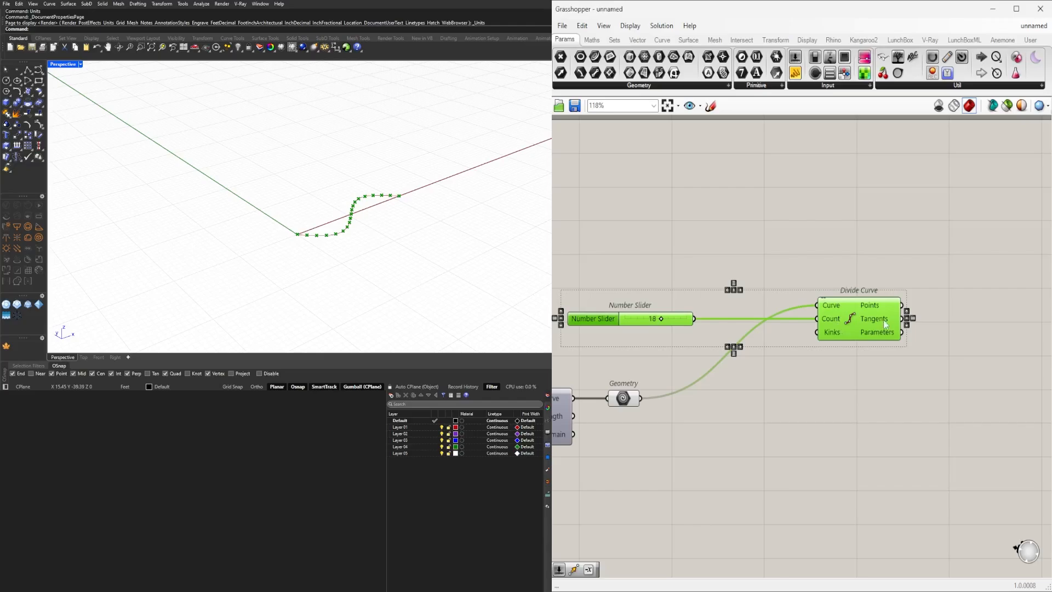
pyautogui.moveTo(882, 321); pyautogui.dragTo(781, 360)
pyautogui.click(822, 359)
pyautogui.click(897, 400)
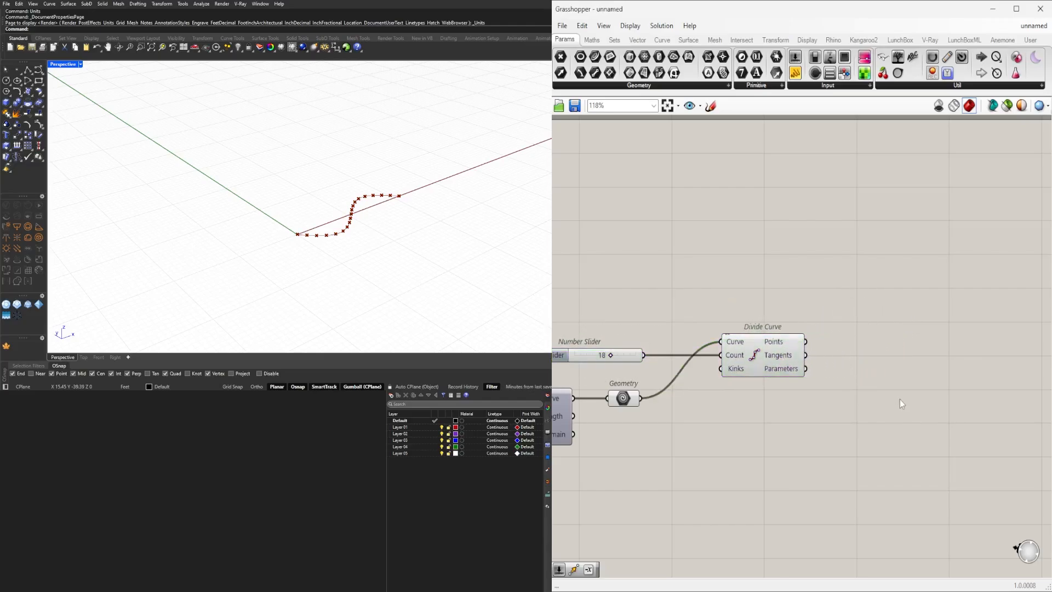
# Step: Add a Move component beyond Divide Curve and connect the division Points to its Geometry input
pyautogui.doubleClick(900, 399)
pyautogui.write('move')
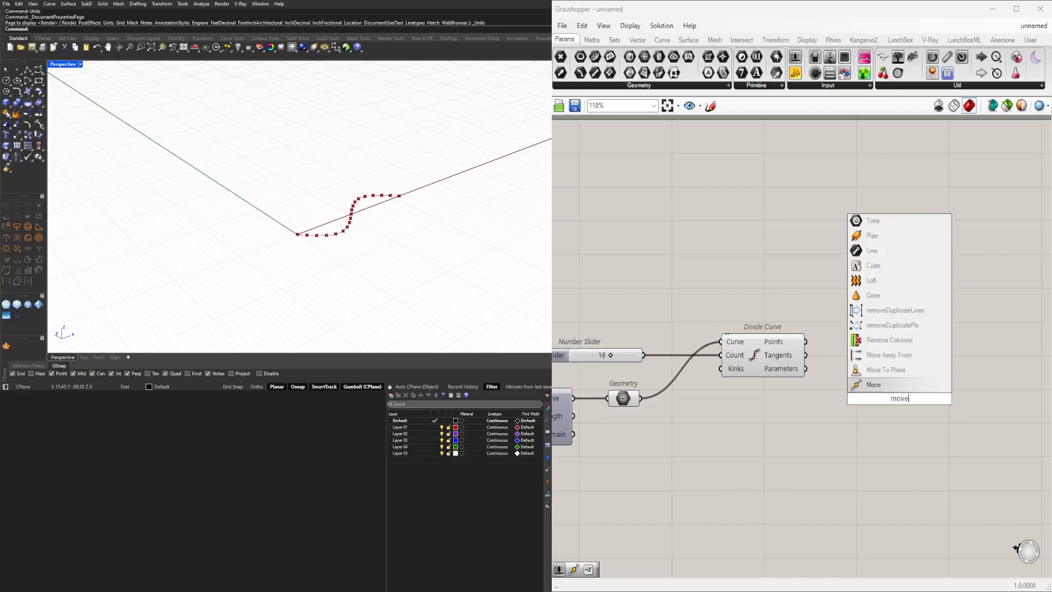
pyautogui.press('Return')
pyautogui.moveTo(887, 396); pyautogui.dragTo(879, 322)
pyautogui.moveTo(890, 340); pyautogui.dragTo(888, 321)
# Step: Add a Unit Z vector above Divide Curve and connect it to the new Move's Motion input
pyautogui.doubleClick(771, 306)
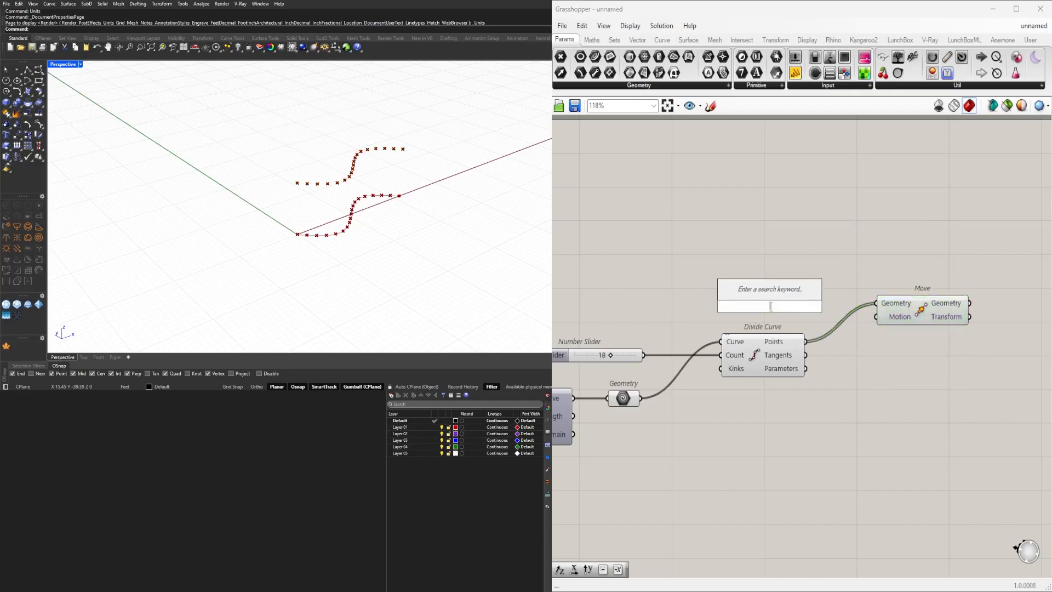
pyautogui.write('unit z')
pyautogui.press('Return')
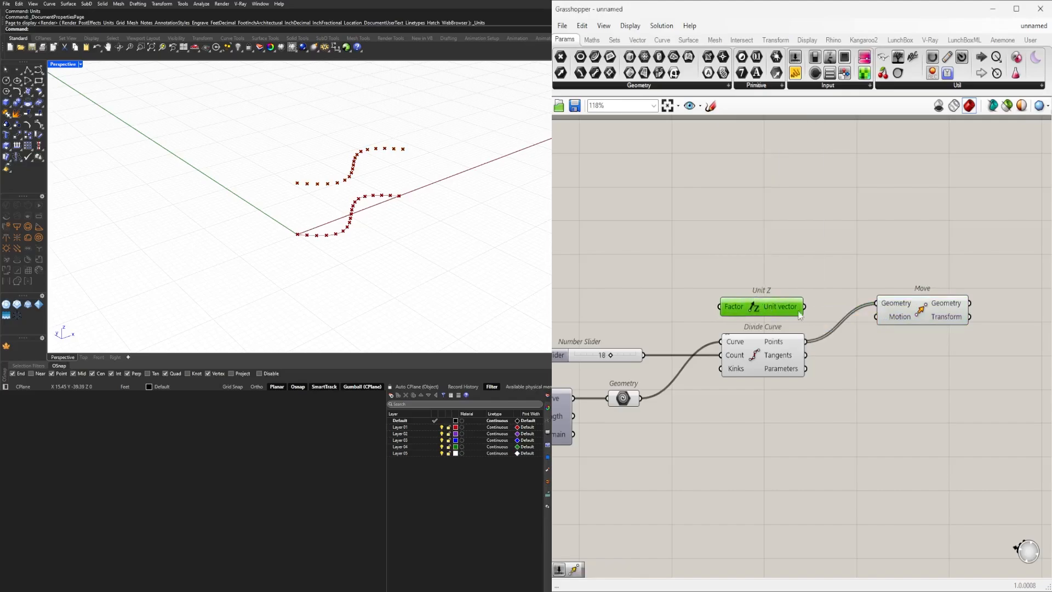
pyautogui.moveTo(866, 314); pyautogui.dragTo(873, 316)
pyautogui.moveTo(899, 314); pyautogui.dragTo(904, 304)
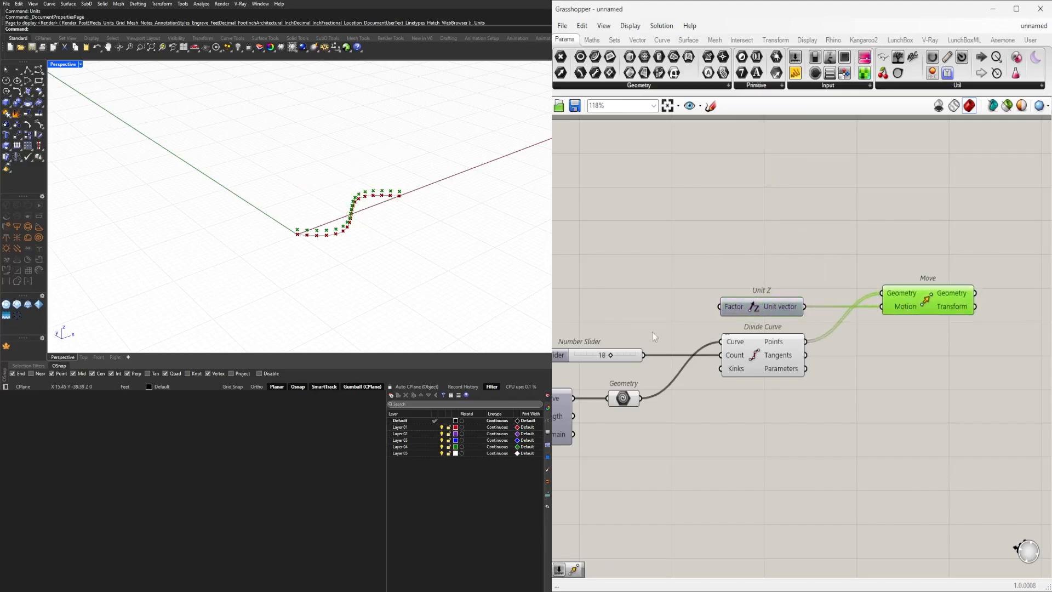
# Step: Duplicate the count slider above the original and change the copy's rounding to floating-point numbers
pyautogui.click(653, 332)
pyautogui.keyDown('alt'); pyautogui.moveTo(627, 356); pyautogui.dragTo(652, 311); pyautogui.keyUp('alt')
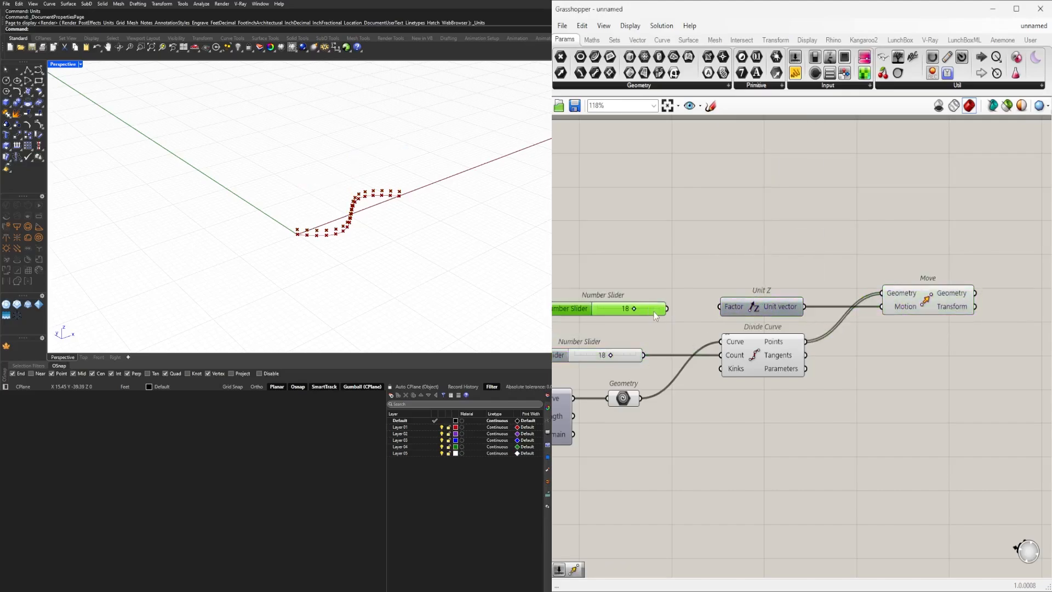
pyautogui.doubleClick(579, 310)
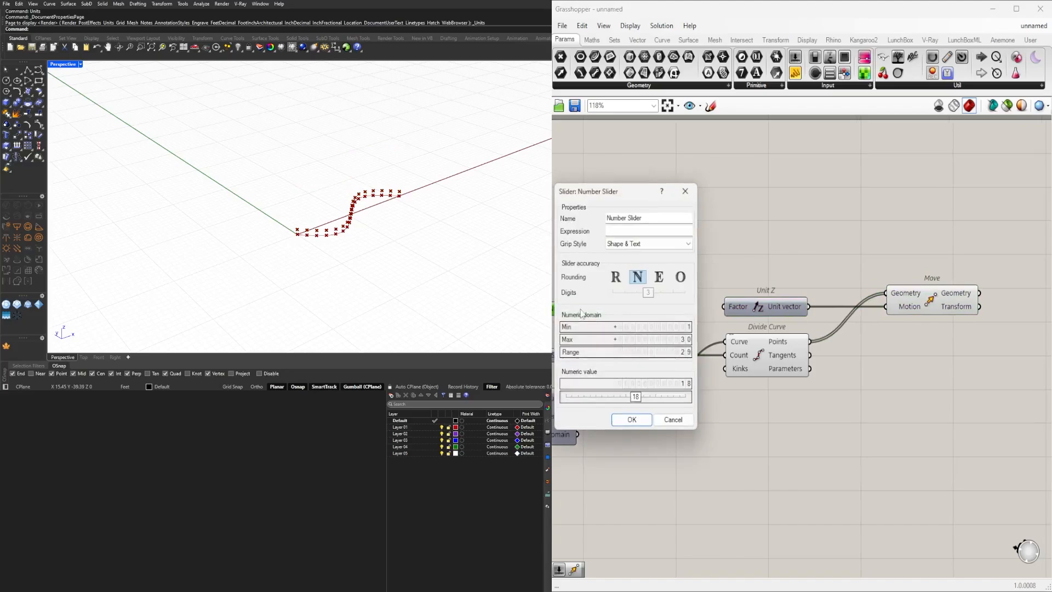
pyautogui.click(631, 422)
# Step: Connect the floating-point slider to Unit Z's Factor and line it up above the count slider
pyautogui.moveTo(659, 311); pyautogui.dragTo(693, 309)
pyautogui.moveTo(626, 356); pyautogui.dragTo(653, 356)
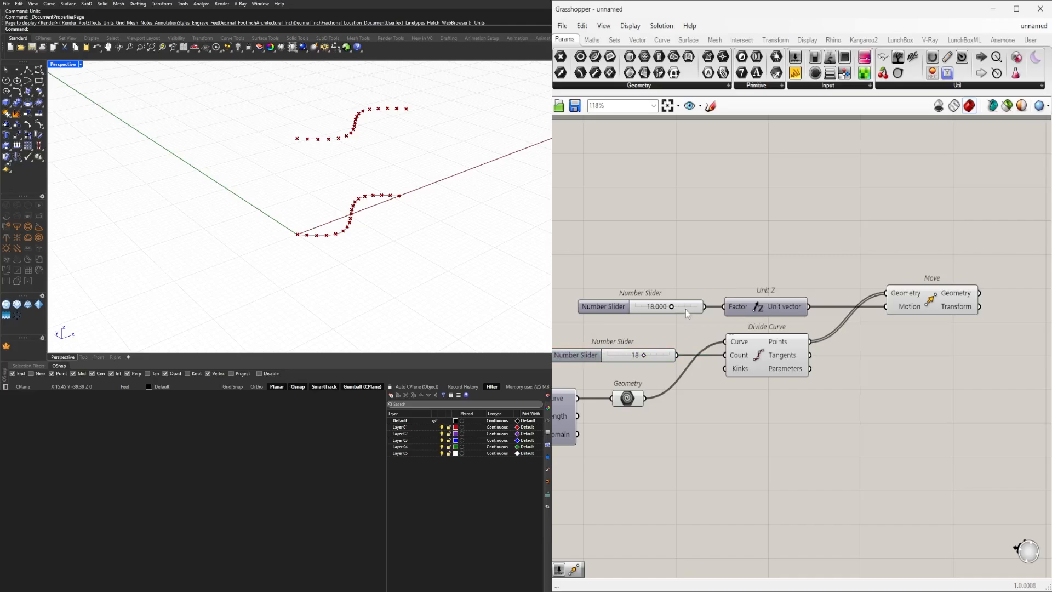
pyautogui.moveTo(686, 311); pyautogui.dragTo(658, 308)
# Step: Set the Unit Z slider to 8.944
pyautogui.click(929, 308)
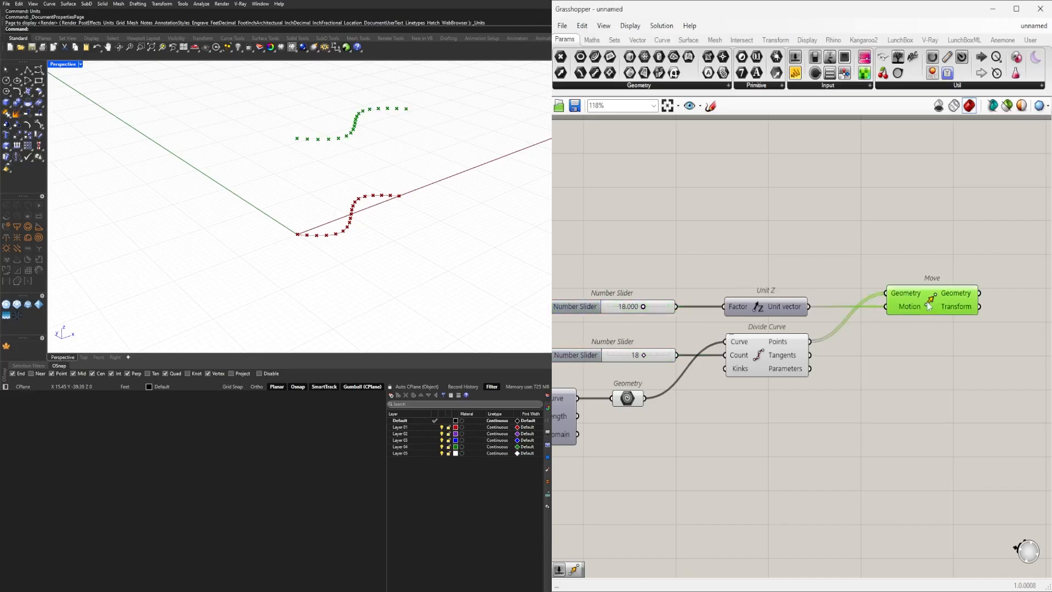
pyautogui.scroll(7, 634, 315)
pyautogui.moveTo(668, 288); pyautogui.dragTo(608, 289)
pyautogui.scroll(1, 613, 285)
pyautogui.scroll(-8, 619, 292)
# Step: Add a Line component with the division Points as Start Point and the vertically moved points as End Point
pyautogui.doubleClick(901, 467)
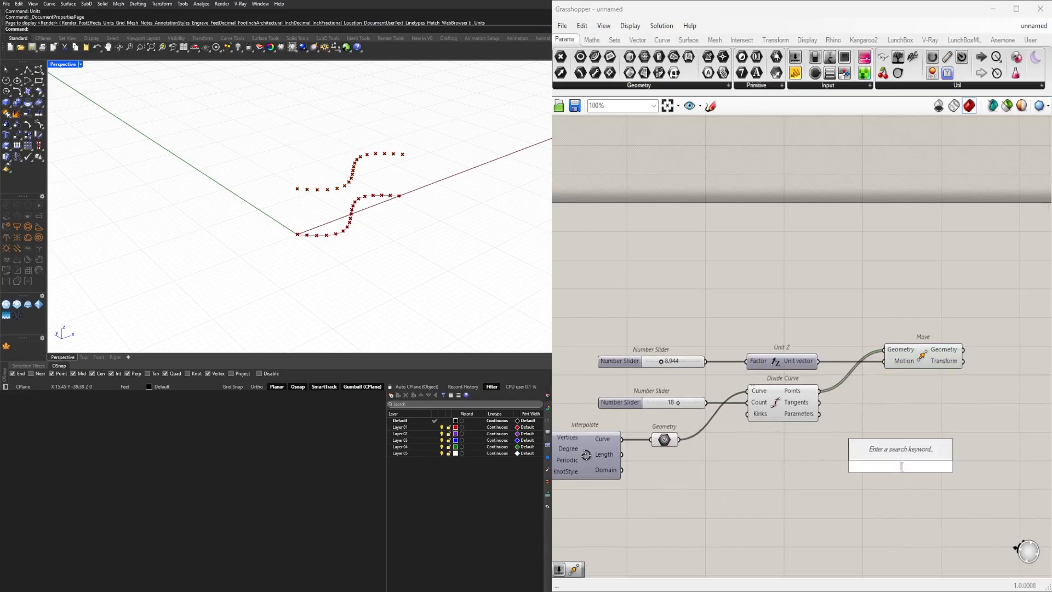
pyautogui.write('line')
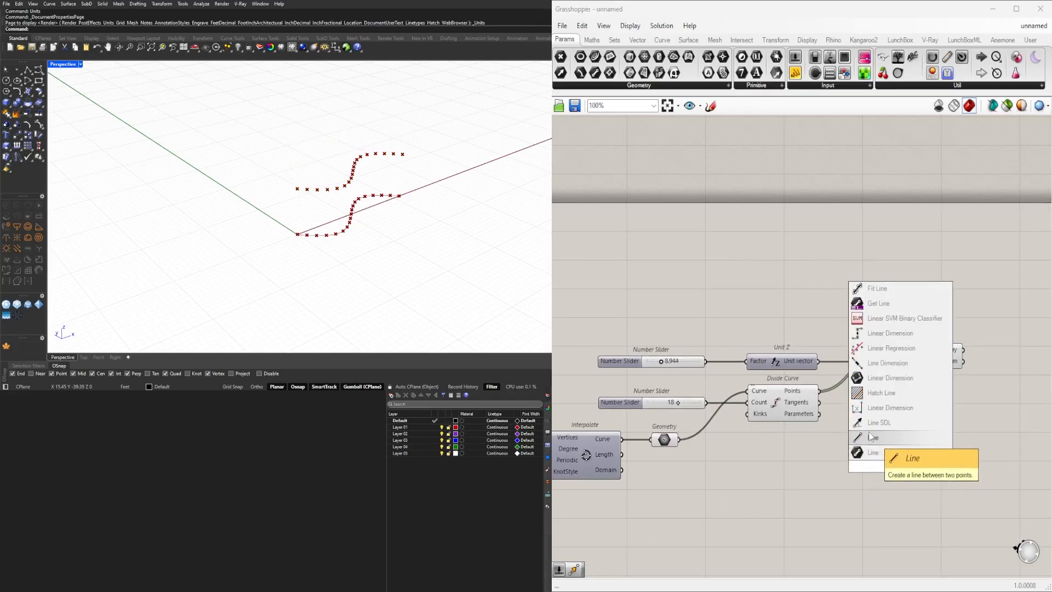
pyautogui.click(877, 452)
pyautogui.moveTo(931, 458); pyautogui.dragTo(1044, 412)
pyautogui.click(816, 399)
pyautogui.moveTo(821, 392); pyautogui.dragTo(1017, 404)
pyautogui.moveTo(1034, 409)
pyautogui.mouseDown()
pyautogui.moveTo(1036, 396)
pyautogui.moveTo(1015, 403)
pyautogui.mouseUp()
# Step: Align the Line component with Divide Curve's Points output and nudge the Z-direction Move slightly
pyautogui.moveTo(973, 476); pyautogui.dragTo(906, 450, button='right')
pyautogui.scroll(-2, 901, 443)
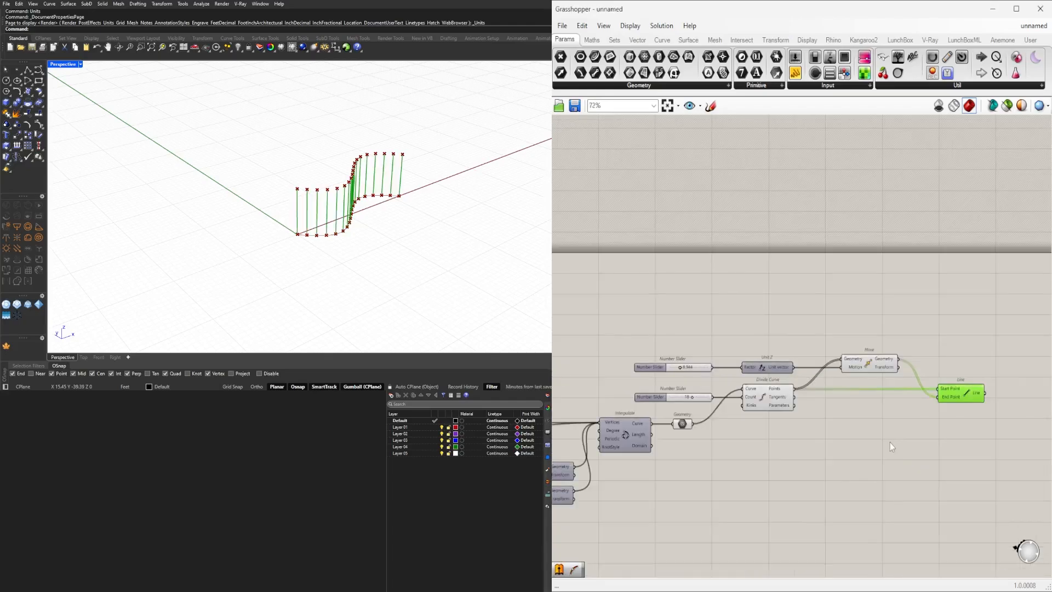
pyautogui.scroll(3, 963, 399)
pyautogui.moveTo(945, 385); pyautogui.dragTo(936, 385)
pyautogui.moveTo(774, 339); pyautogui.dragTo(776, 339)
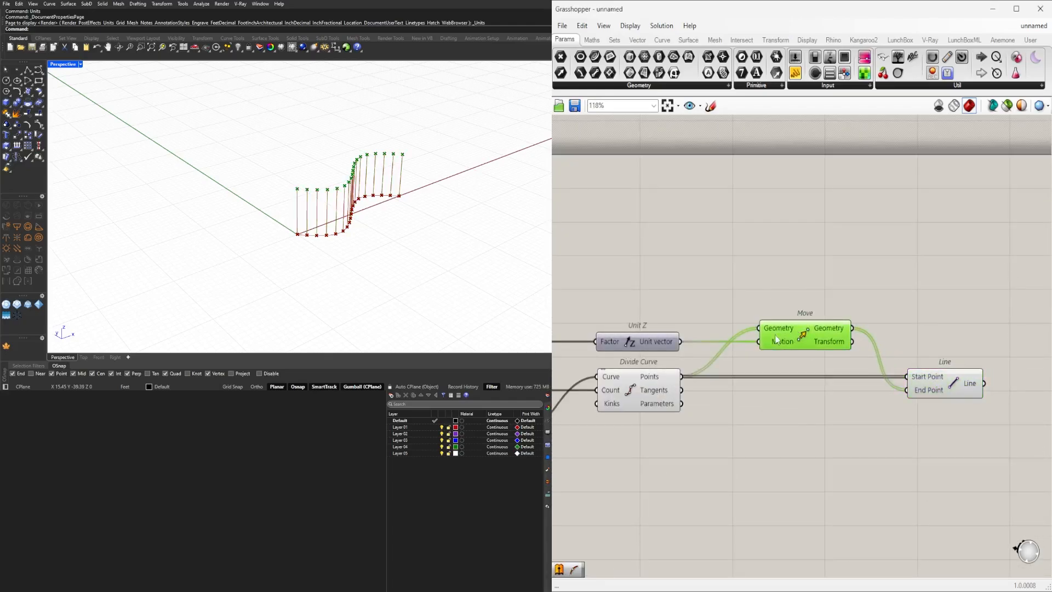
pyautogui.click(732, 474)
# Step: Shift Interpolate and all components after it farther away from the Y-direction Moves
pyautogui.scroll(-6, 876, 323)
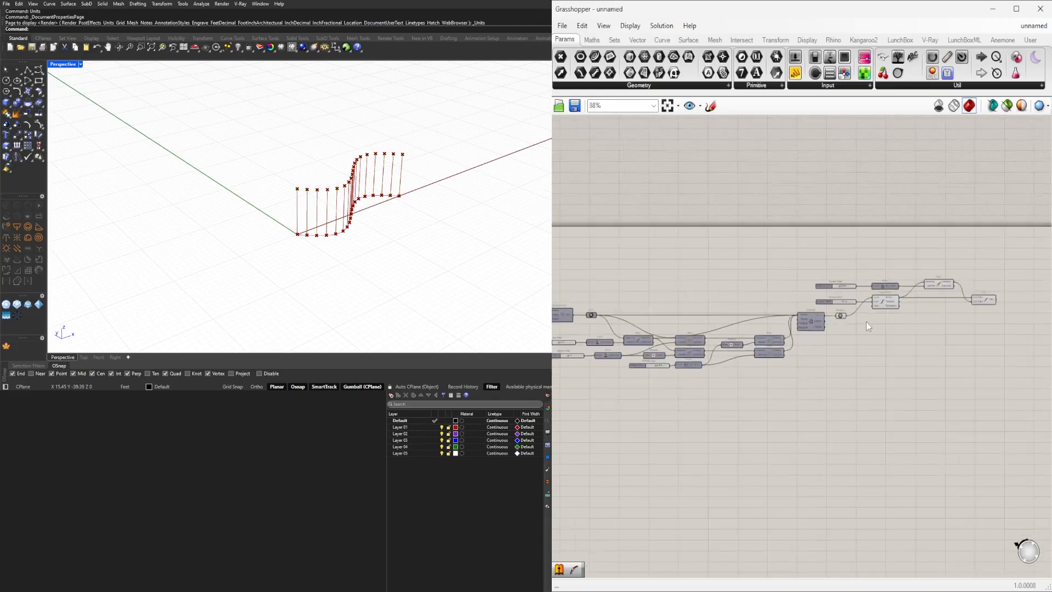
pyautogui.scroll(-1, 877, 344)
pyautogui.moveTo(955, 410)
pyautogui.mouseDown()
pyautogui.moveTo(771, 343)
pyautogui.moveTo(888, 359)
pyautogui.mouseUp()
pyautogui.scroll(1, 923, 348)
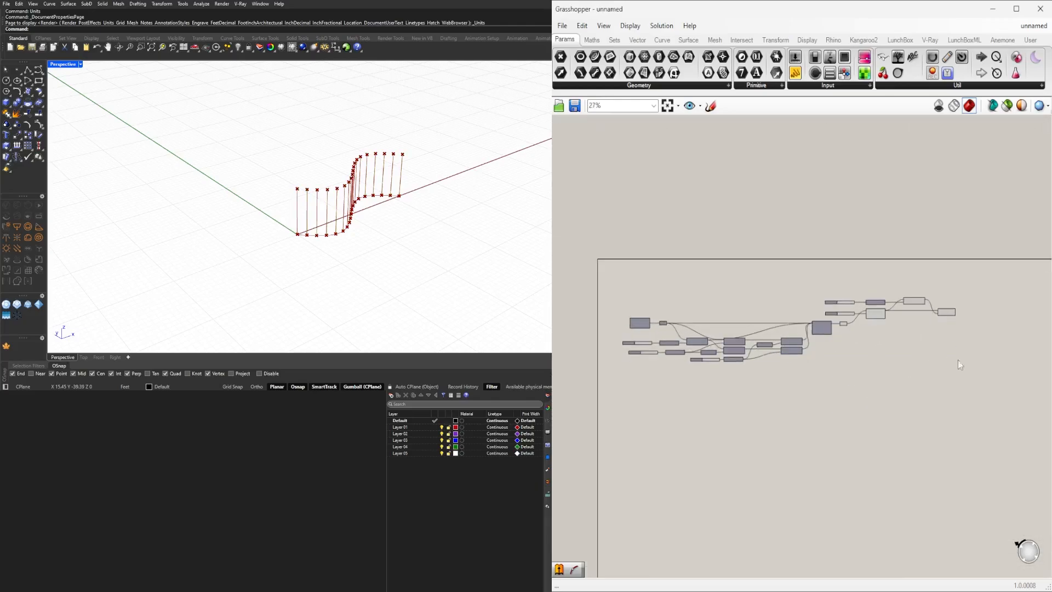
pyautogui.moveTo(992, 371); pyautogui.dragTo(812, 280)
pyautogui.scroll(4, 819, 308)
pyautogui.moveTo(829, 348); pyautogui.dragTo(858, 347)
pyautogui.click(867, 427)
pyautogui.scroll(-2, 866, 428)
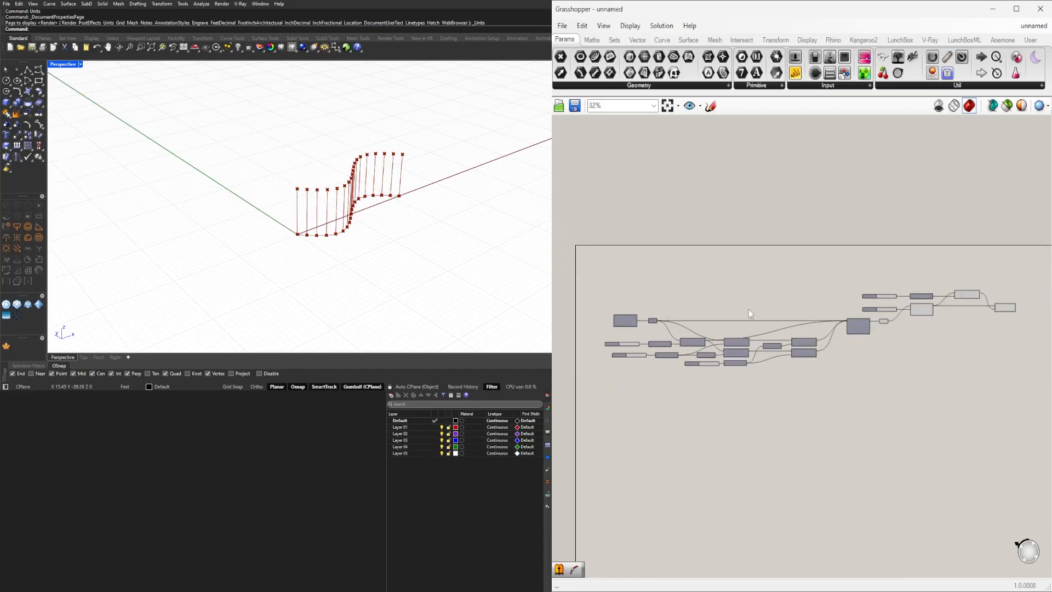
# Step: Duplicate the entire component definition and place the copy below the original
pyautogui.scroll(5, 649, 324)
pyautogui.scroll(-5, 767, 409)
pyautogui.moveTo(908, 433); pyautogui.dragTo(883, 397, button='right')
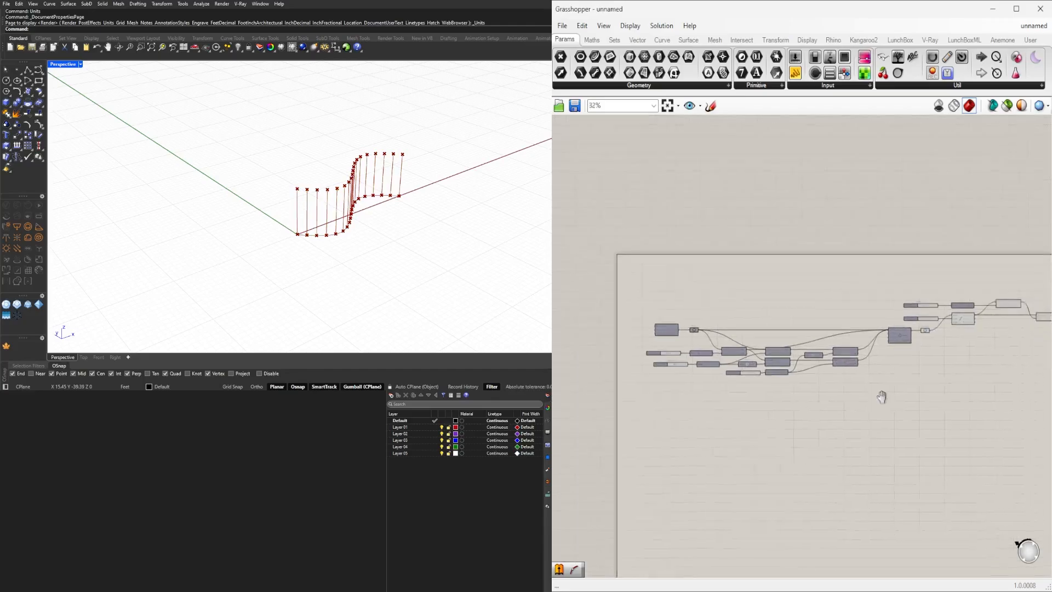
pyautogui.scroll(-2, 975, 422)
pyautogui.moveTo(1011, 425); pyautogui.dragTo(929, 366, button='right')
pyautogui.moveTo(1002, 421); pyautogui.dragTo(712, 277)
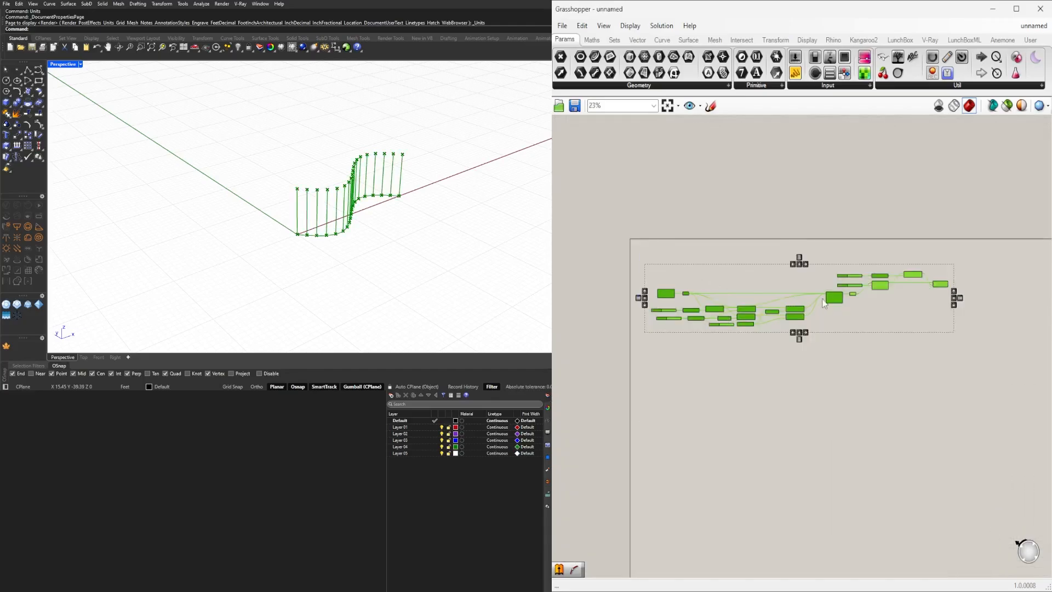
pyautogui.keyDown('alt'); pyautogui.moveTo(825, 303); pyautogui.dragTo(835, 394); pyautogui.keyUp('alt')
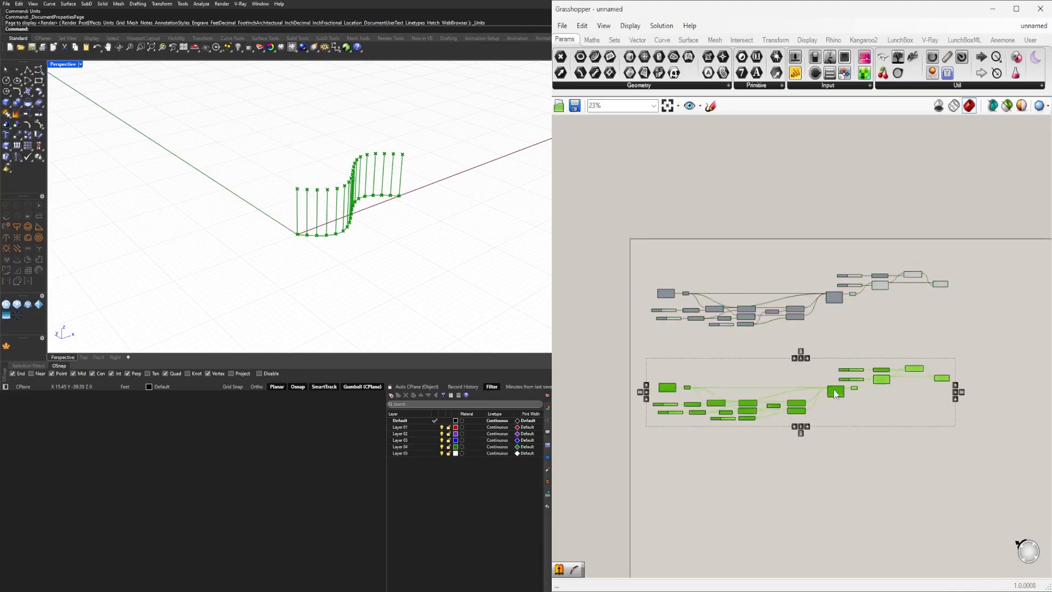
# Step: Disable the duplicated definition and move it farther below the original
pyautogui.rightClick(849, 385)
pyautogui.middleClick(847, 377)
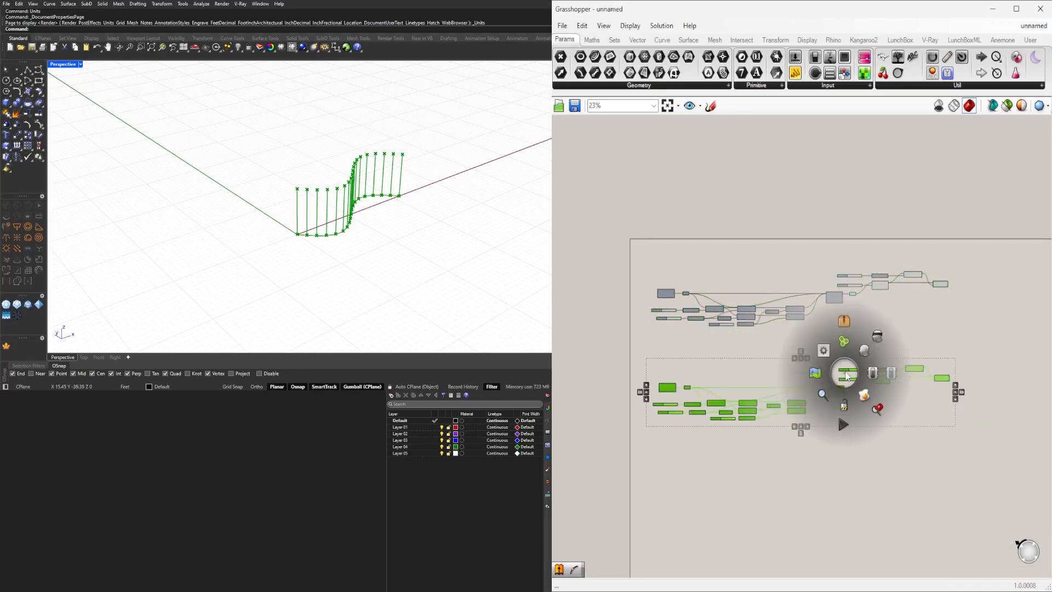
pyautogui.click(882, 381)
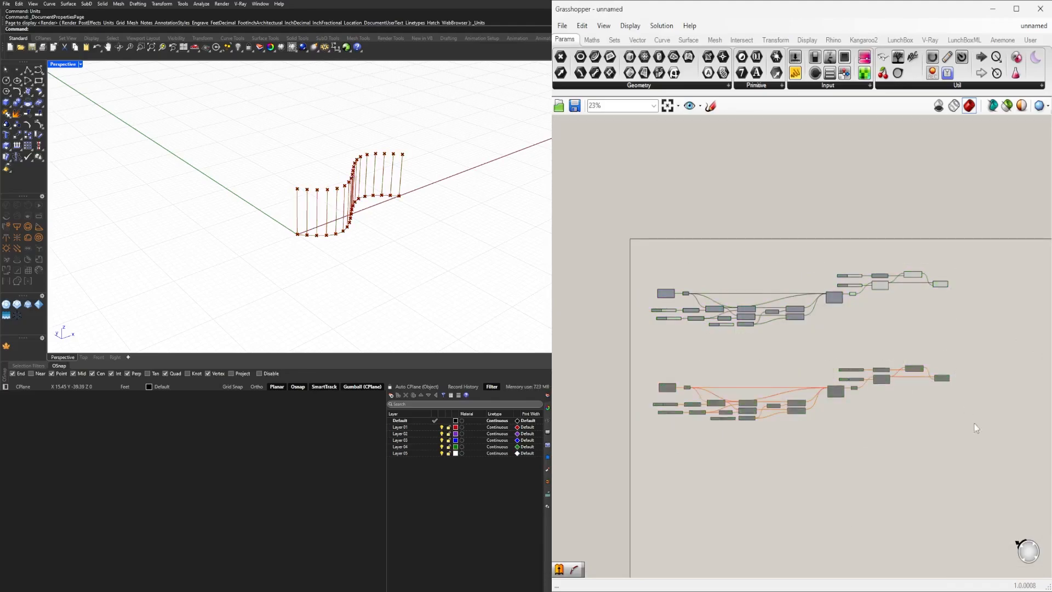
pyautogui.moveTo(841, 392); pyautogui.dragTo(844, 484)
pyautogui.click(892, 415)
# Step: Add a Random component and place it above Interpolate, beside the Unit Z and Divide Curve count sliders
pyautogui.scroll(9, 736, 302)
pyautogui.scroll(-3, 877, 315)
pyautogui.moveTo(928, 304); pyautogui.dragTo(864, 337, button='right')
pyautogui.scroll(1, 918, 314)
pyautogui.click(884, 303)
pyautogui.click(721, 265)
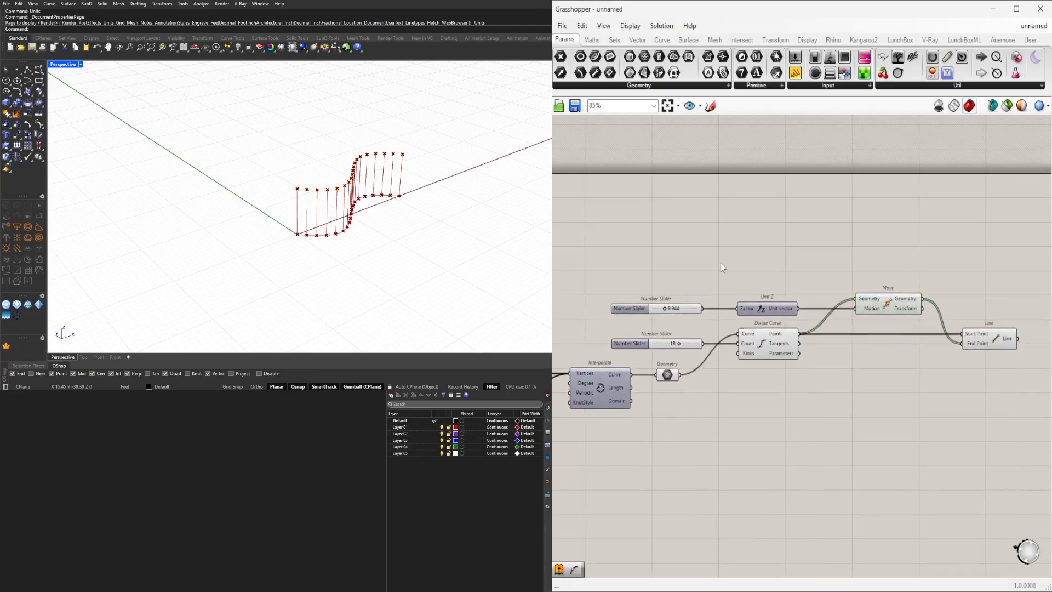
pyautogui.moveTo(640, 280); pyautogui.dragTo(705, 262, button='right')
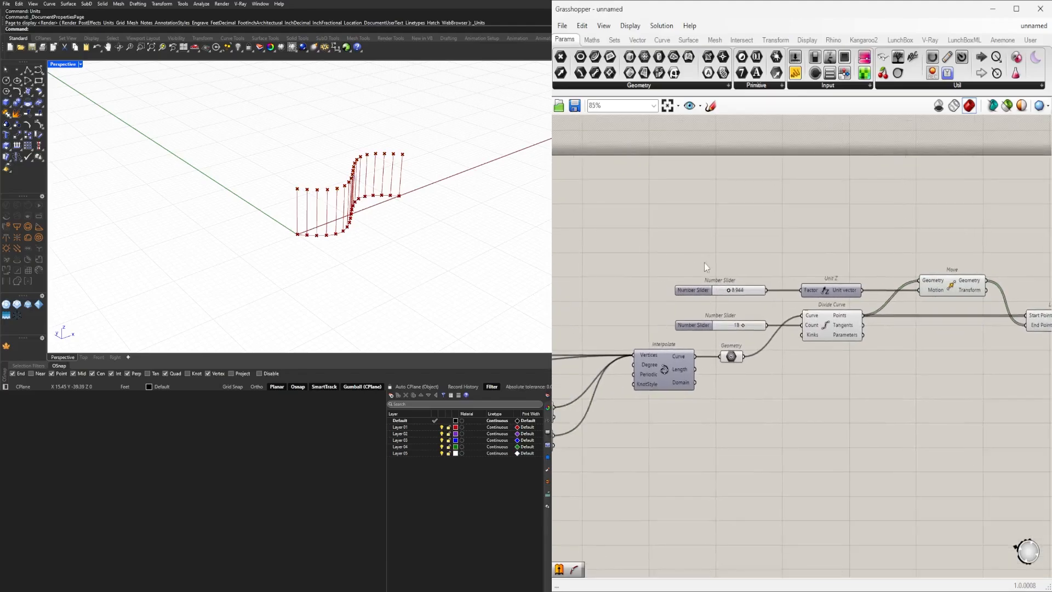
pyautogui.doubleClick(708, 258)
pyautogui.write('random')
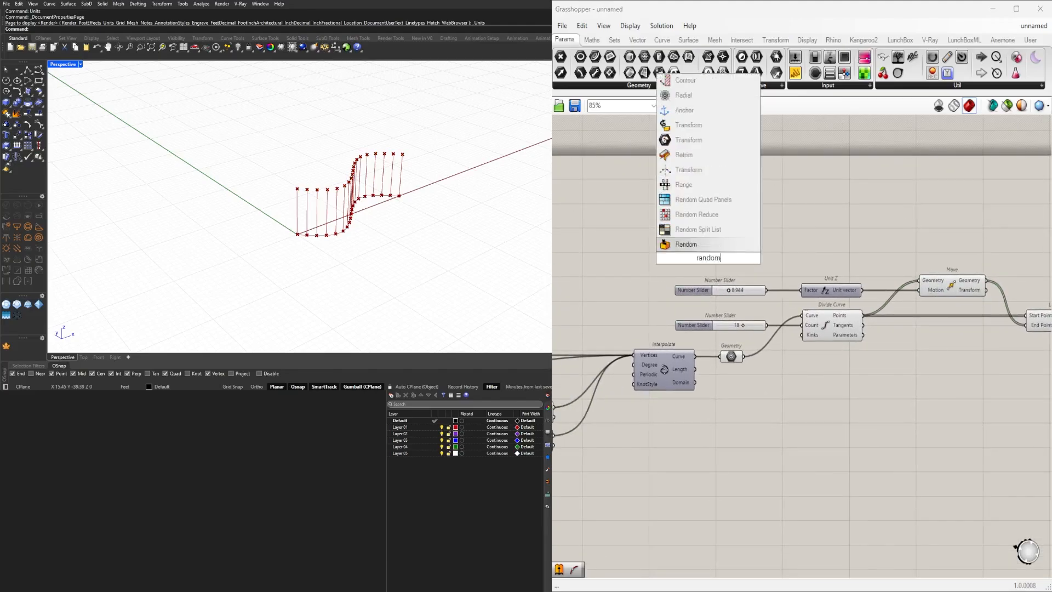
pyautogui.press('Return')
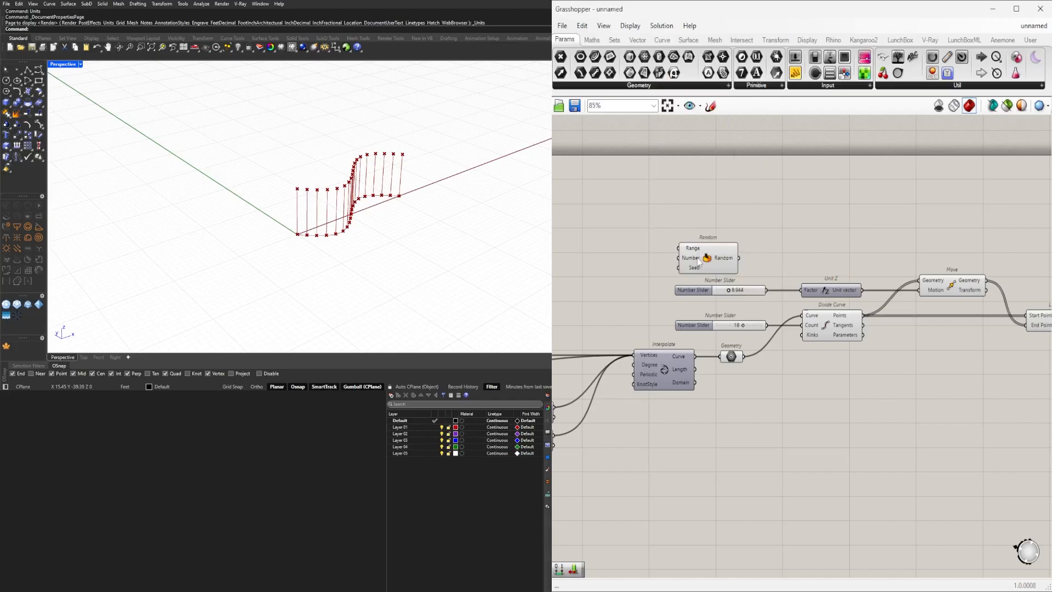
pyautogui.moveTo(699, 262); pyautogui.dragTo(620, 321)
pyautogui.moveTo(639, 315); pyautogui.dragTo(770, 311, button='right')
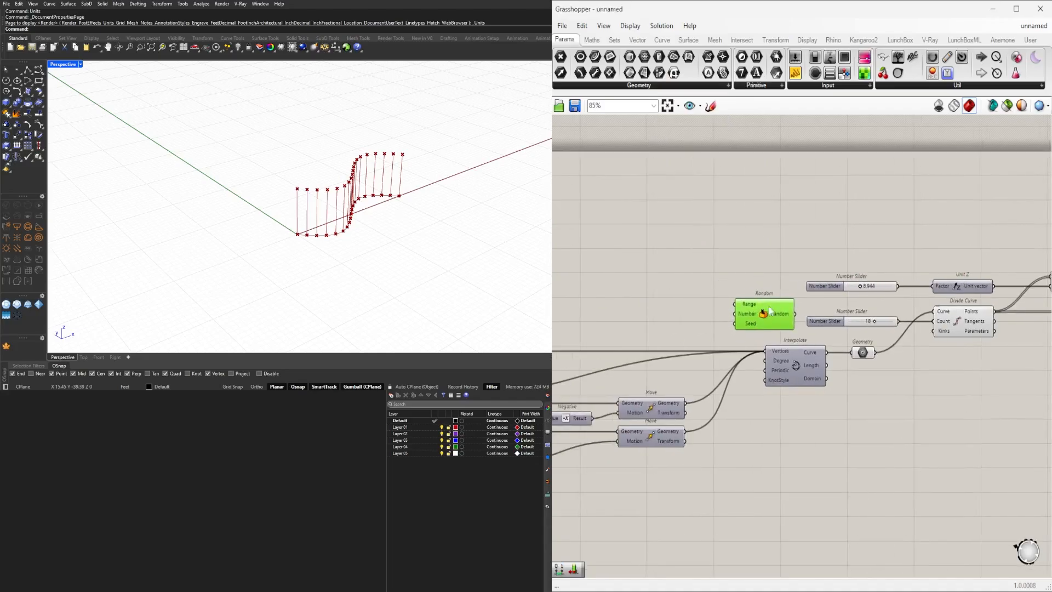
# Step: Add a Construct Domain component on the input side of Random
pyautogui.scroll(3, 747, 313)
pyautogui.doubleClick(766, 320)
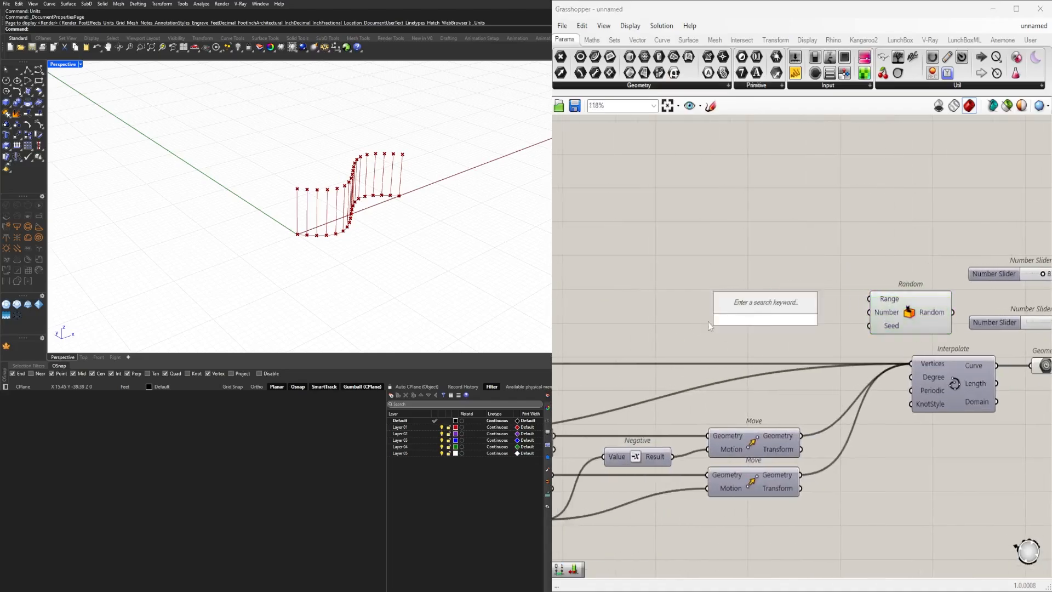
pyautogui.write('constr')
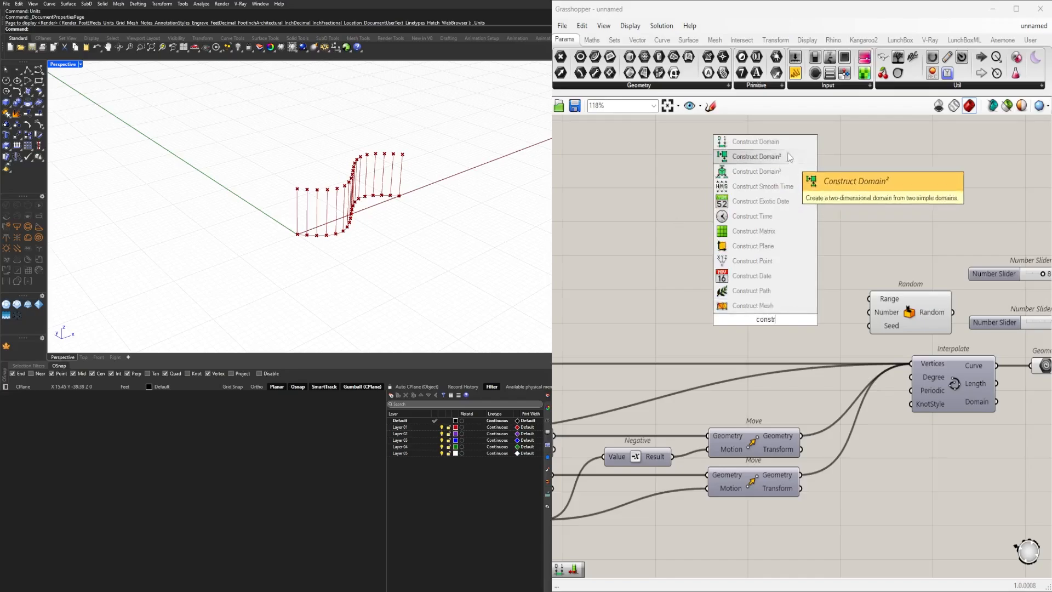
pyautogui.click(755, 141)
pyautogui.scroll(-1, 745, 323)
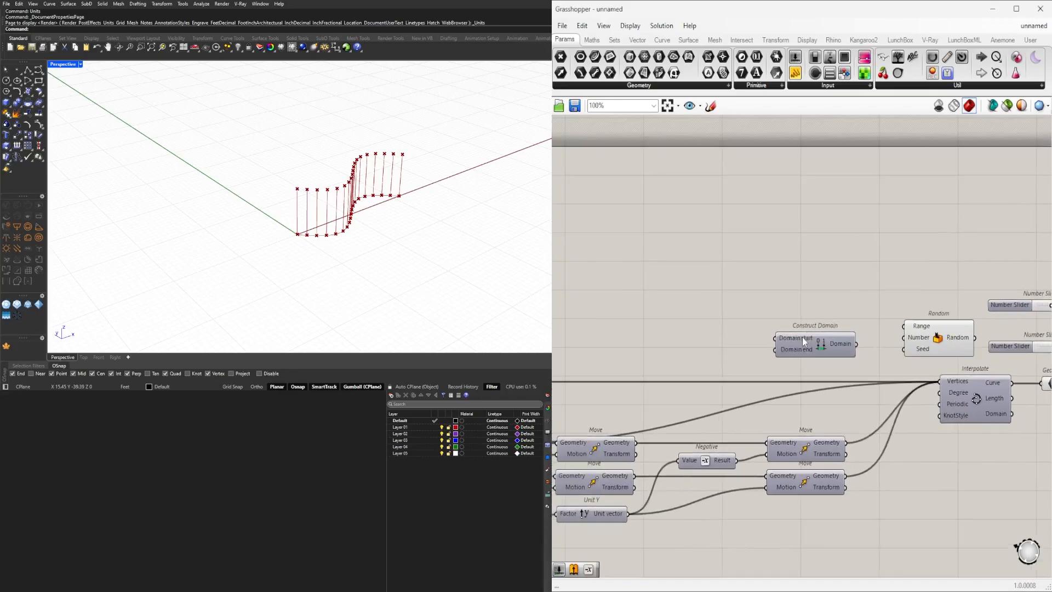
# Step: Place two copies of the Unit Z number slider beside Construct Domain and wire them to Domain start and Domain end
pyautogui.doubleClick(603, 352)
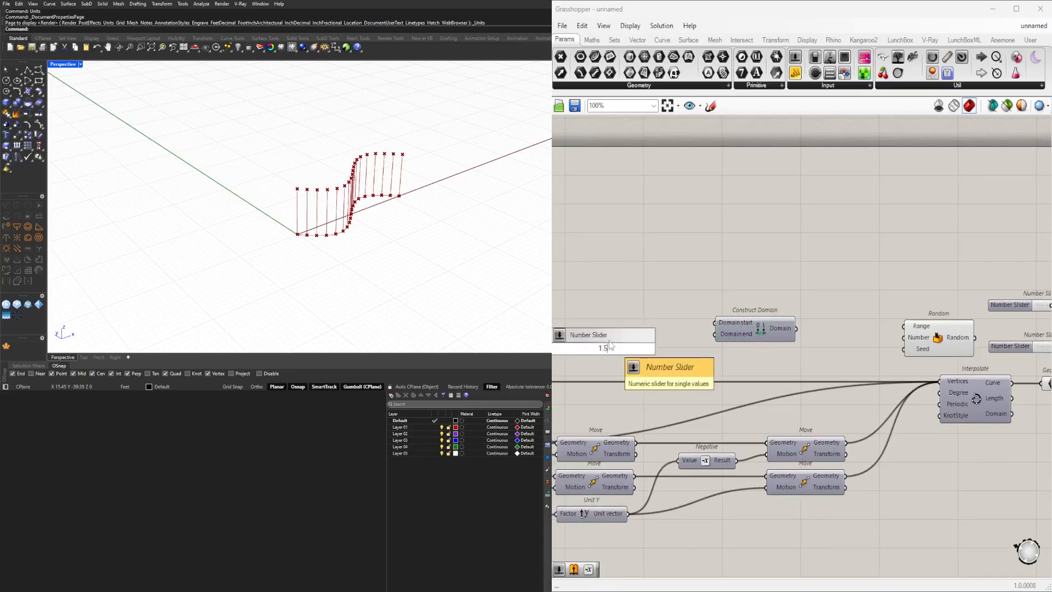
pyautogui.scroll(-2, 850, 285)
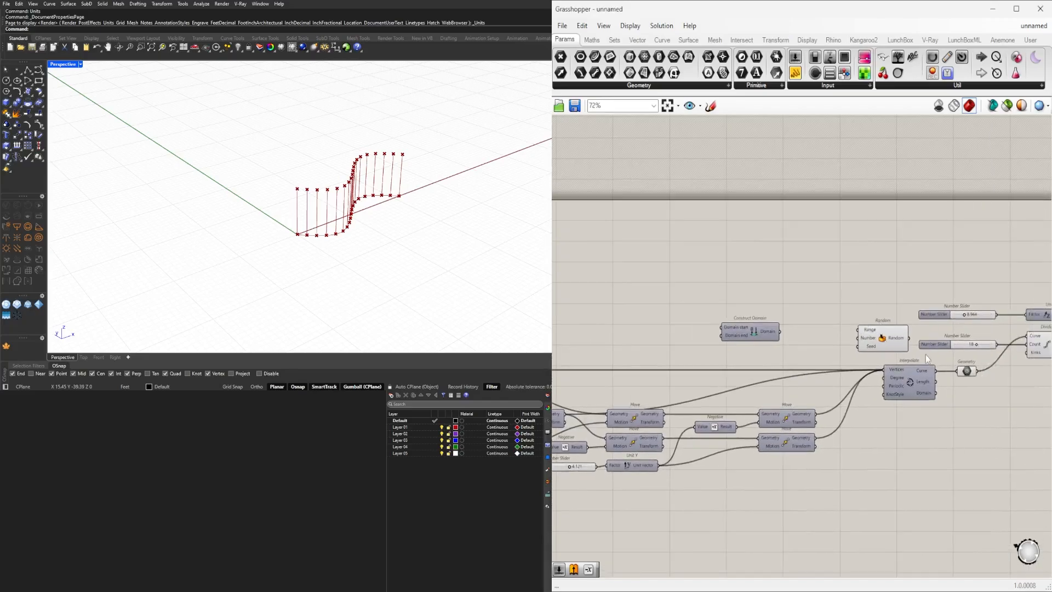
pyautogui.moveTo(938, 317); pyautogui.dragTo(668, 327)
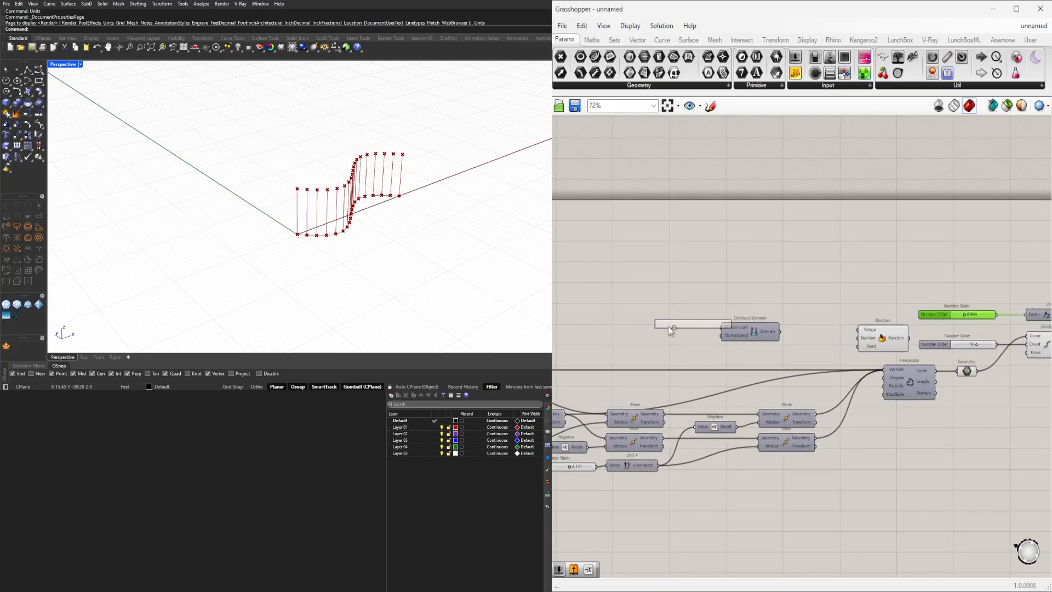
pyautogui.scroll(3, 691, 338)
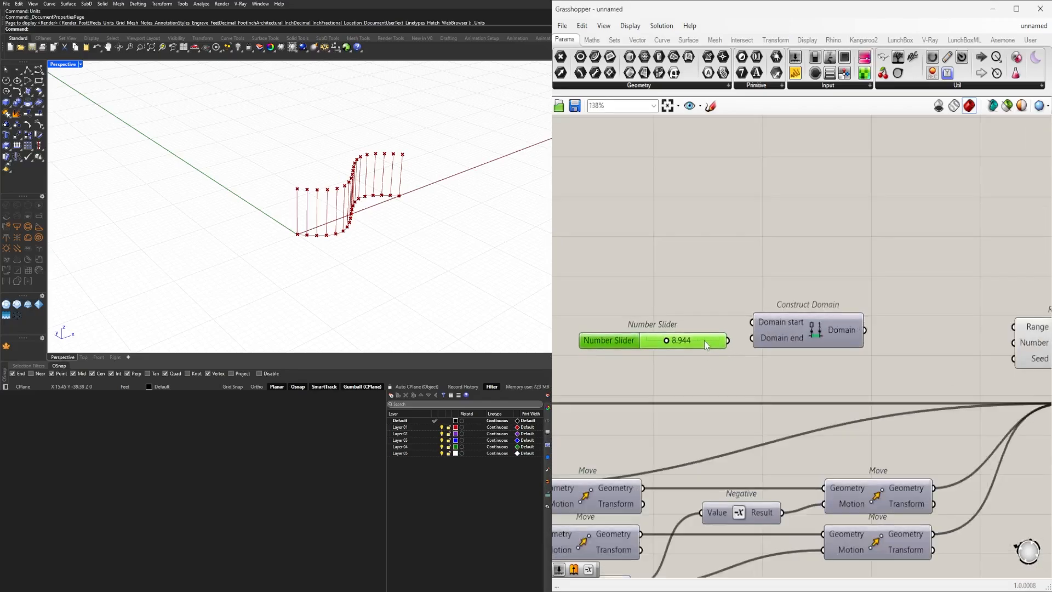
pyautogui.keyDown('alt'); pyautogui.moveTo(707, 326); pyautogui.dragTo(708, 326); pyautogui.keyUp('alt')
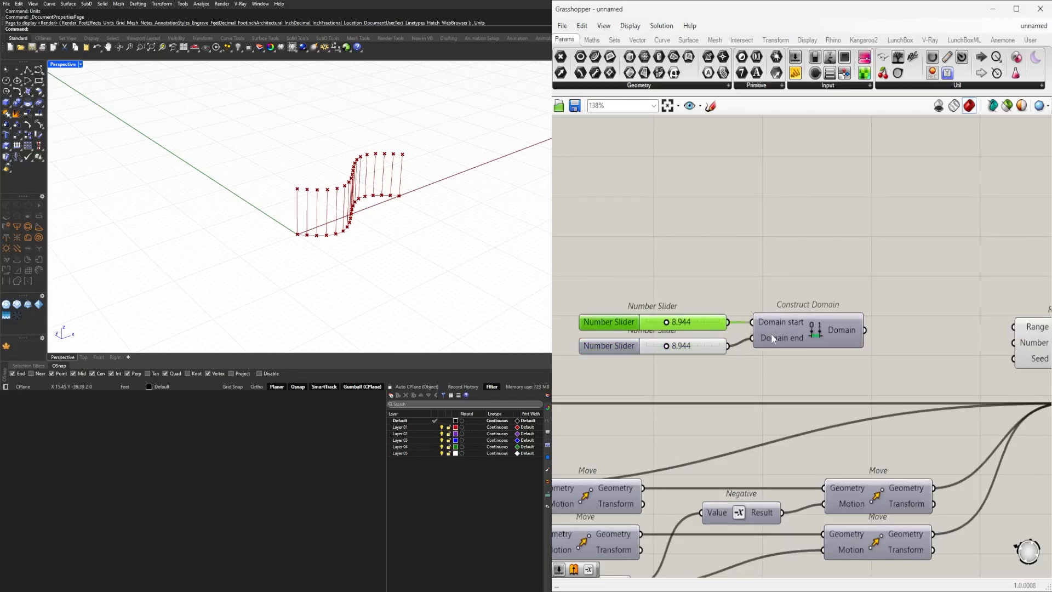
# Step: Set the Domain start slider to 1.401 and the Domain end slider to 10.201, and connect Domain to Random's Range input
pyautogui.moveTo(773, 339); pyautogui.dragTo(775, 343)
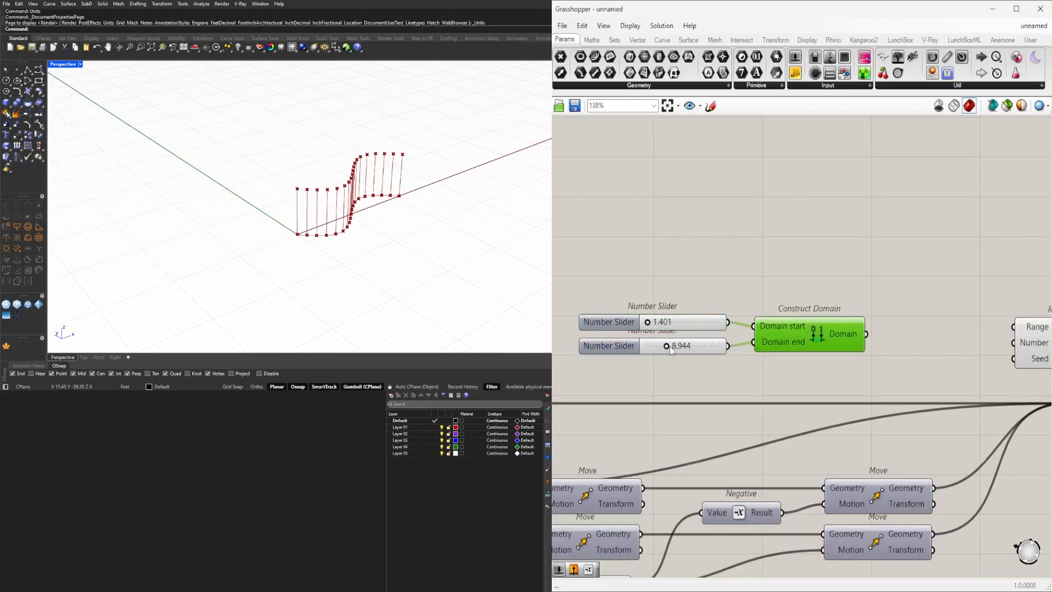
pyautogui.moveTo(668, 345); pyautogui.dragTo(669, 345)
pyautogui.moveTo(838, 359); pyautogui.dragTo(703, 341, button='right')
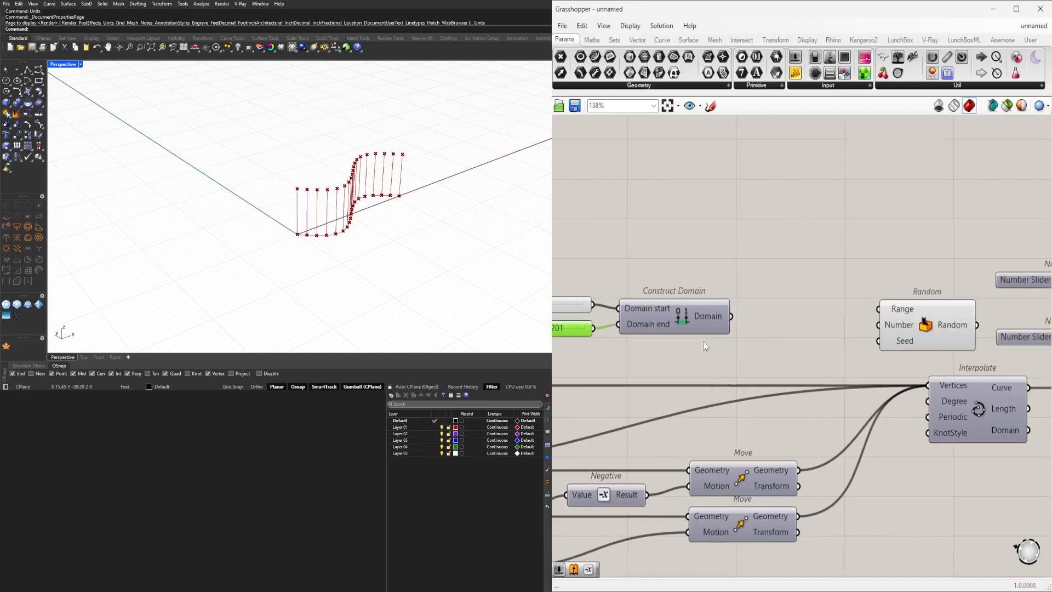
pyautogui.click(884, 323)
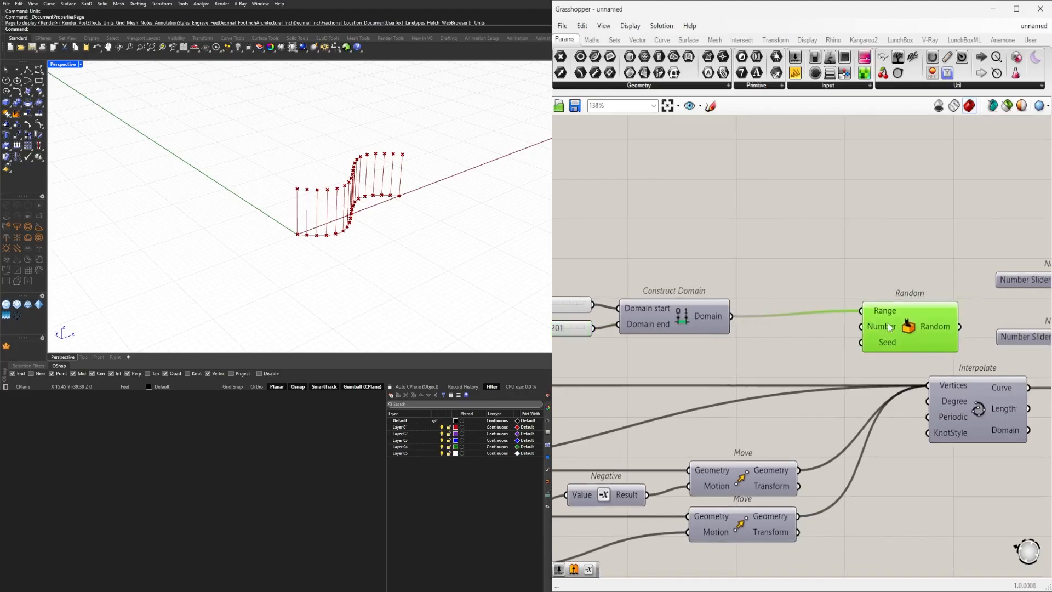
pyautogui.scroll(-3, 909, 338)
pyautogui.moveTo(909, 338); pyautogui.dragTo(844, 337, button='right')
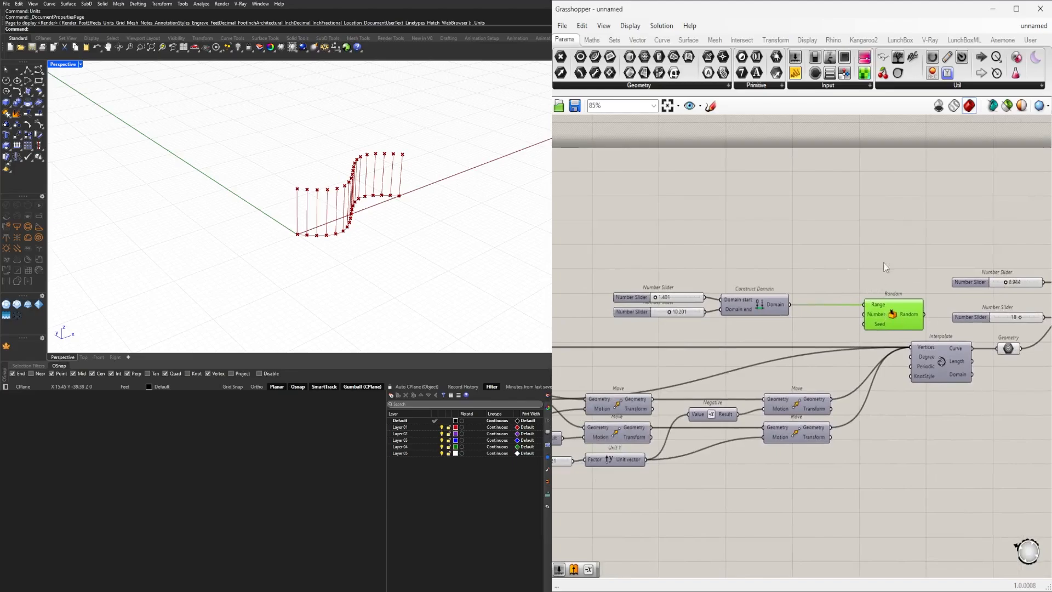
# Step: Move Construct Domain and its two sliders closer to Random
pyautogui.moveTo(868, 262); pyautogui.dragTo(692, 320)
pyautogui.moveTo(777, 274); pyautogui.dragTo(684, 314)
pyautogui.moveTo(746, 302); pyautogui.dragTo(807, 299)
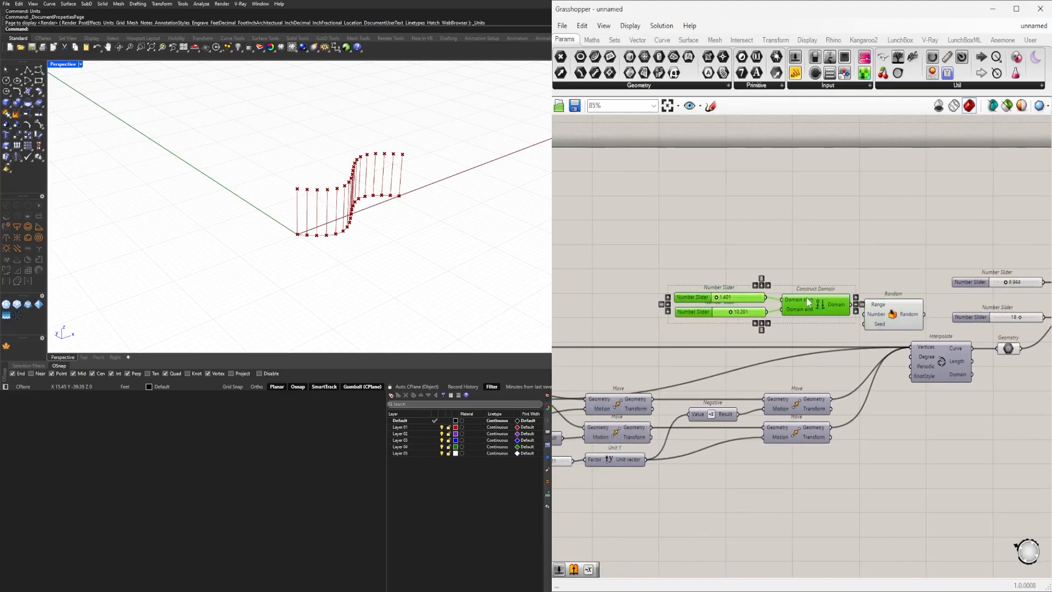
# Step: Move Random, Construct Domain and the two domain sliders together to just above the Unit Z component
pyautogui.moveTo(953, 247); pyautogui.dragTo(758, 317)
pyautogui.moveTo(892, 257); pyautogui.dragTo(743, 323)
pyautogui.scroll(-1, 898, 318)
pyautogui.moveTo(897, 318); pyautogui.dragTo(730, 308, button='right')
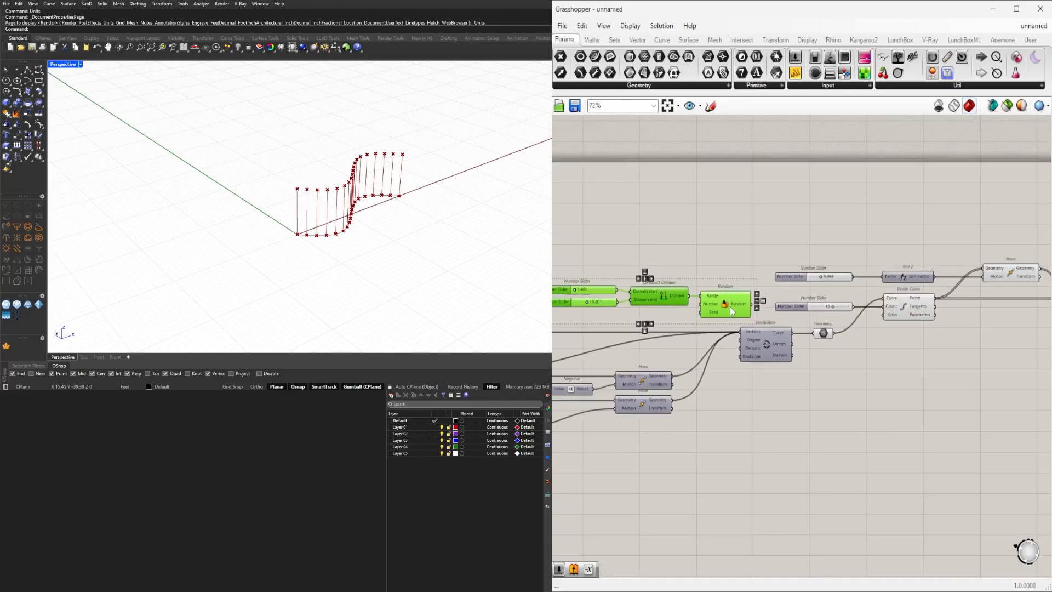
pyautogui.moveTo(730, 307); pyautogui.dragTo(913, 250)
pyautogui.click(853, 321)
pyautogui.scroll(3, 853, 317)
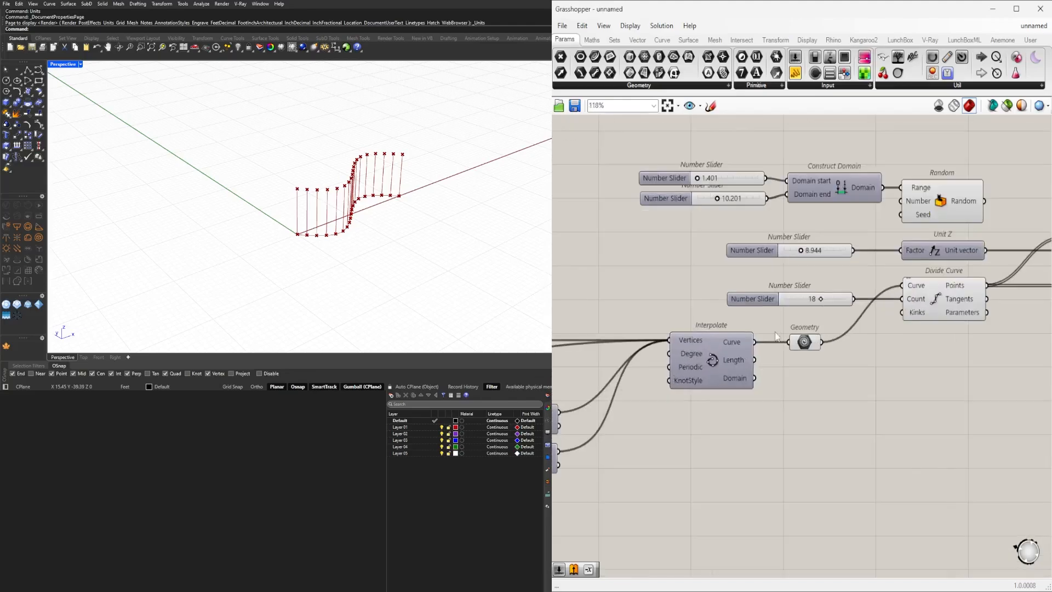
# Step: Shift the Divide Curve count slider away from its component and wire it also to Random's Number input
pyautogui.moveTo(752, 298); pyautogui.dragTo(699, 303)
pyautogui.scroll(2, 784, 318)
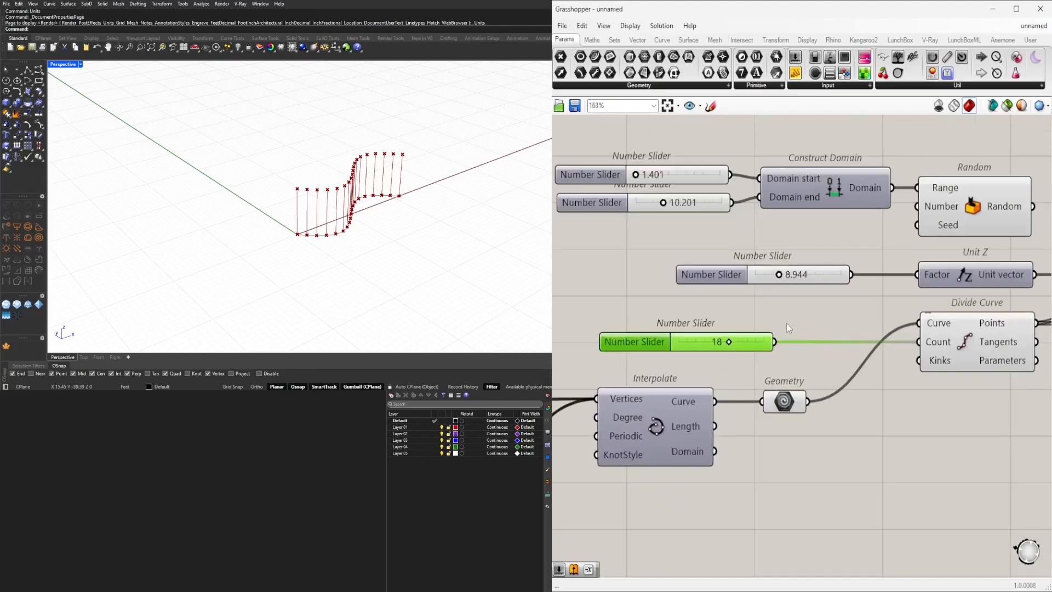
pyautogui.moveTo(775, 341); pyautogui.dragTo(916, 206)
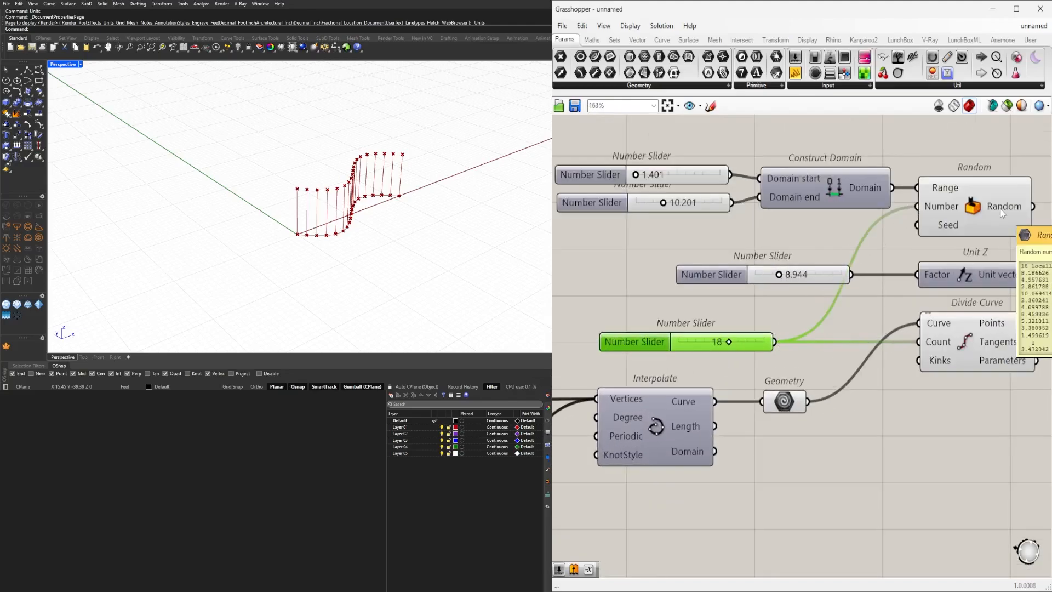
pyautogui.moveTo(995, 227); pyautogui.dragTo(873, 253, button='right')
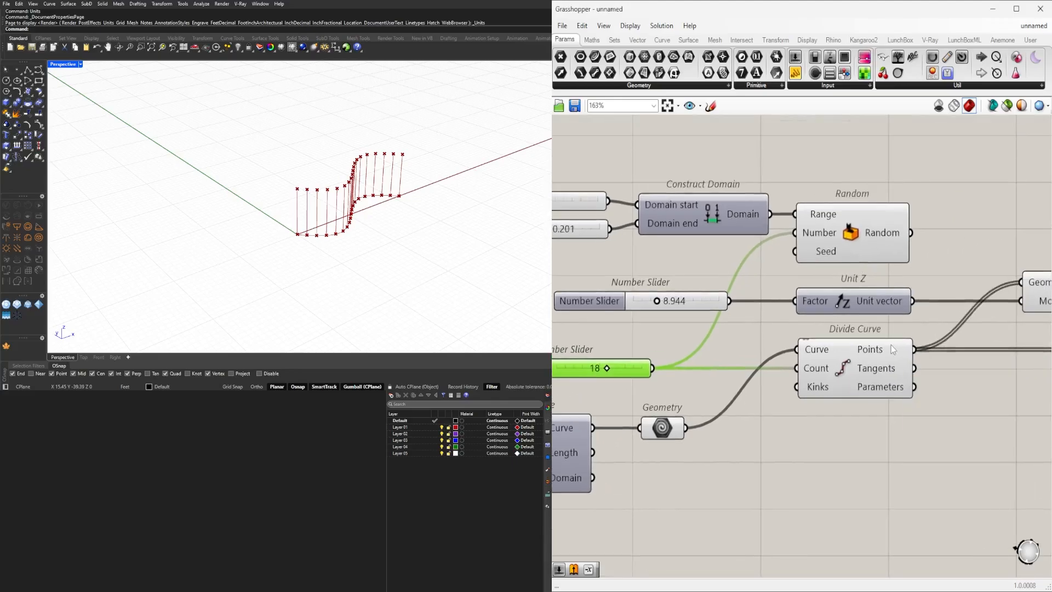
# Step: Add an Addition component with the count slider as A and its Result feeding Random's Number, aligning the Unit Z slider with the count slider
pyautogui.moveTo(701, 342); pyautogui.dragTo(797, 340, button='right')
pyautogui.doubleClick(801, 265)
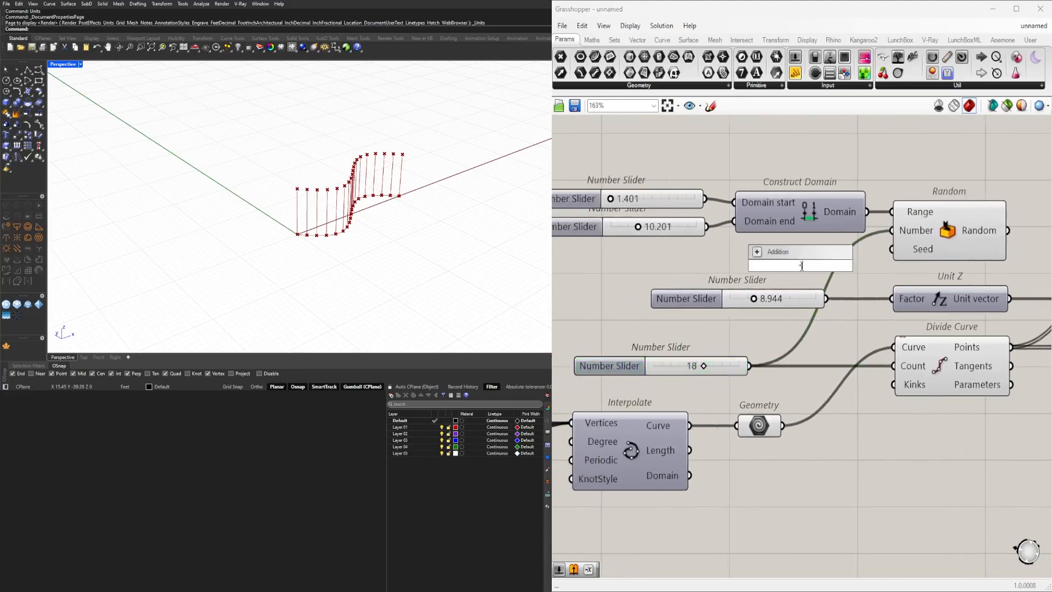
pyautogui.press('Return')
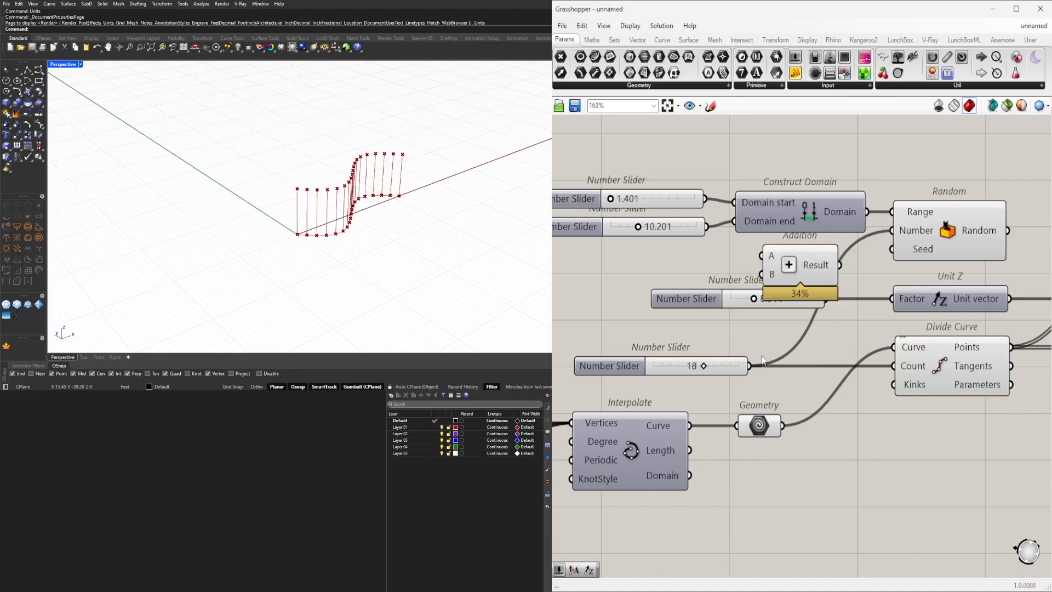
pyautogui.moveTo(694, 299); pyautogui.dragTo(618, 302)
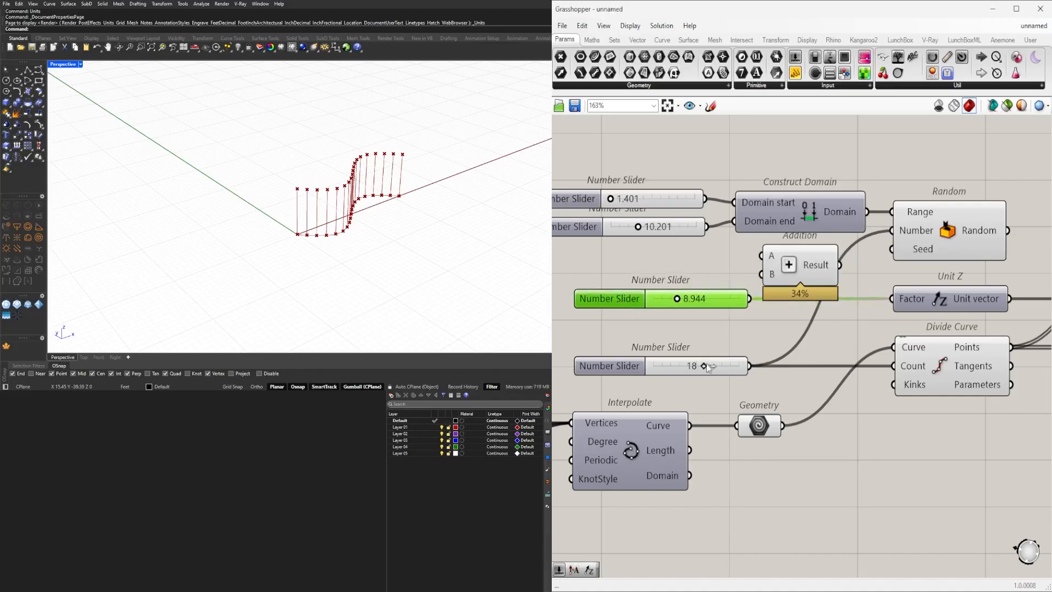
pyautogui.moveTo(971, 351)
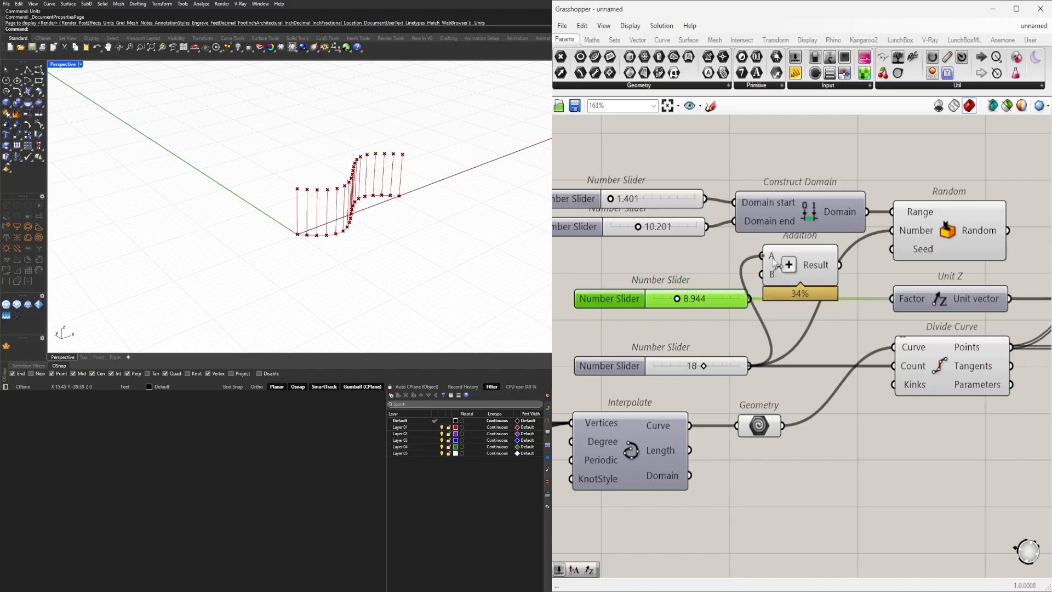
pyautogui.moveTo(774, 262); pyautogui.dragTo(933, 233)
pyautogui.click(919, 157)
pyautogui.scroll(-3, 893, 202)
pyautogui.scroll(2, 830, 288)
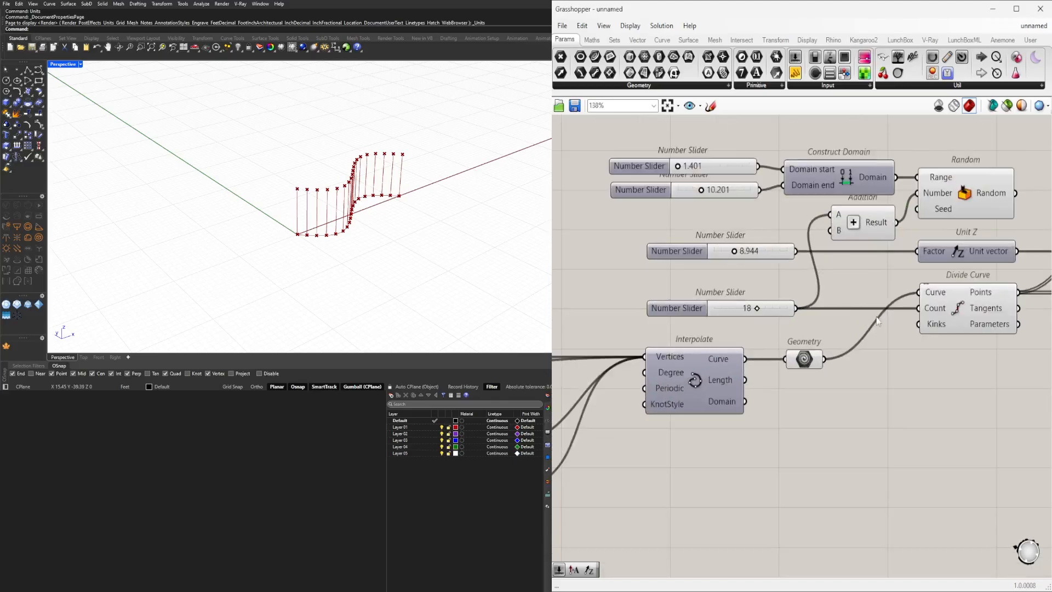
# Step: Shift the sliders, Construct Domain and Addition away from Random, and nudge Construct Domain and Addition partway back toward it
pyautogui.moveTo(882, 327); pyautogui.dragTo(668, 157)
pyautogui.moveTo(815, 173); pyautogui.dragTo(757, 173)
pyautogui.click(792, 140)
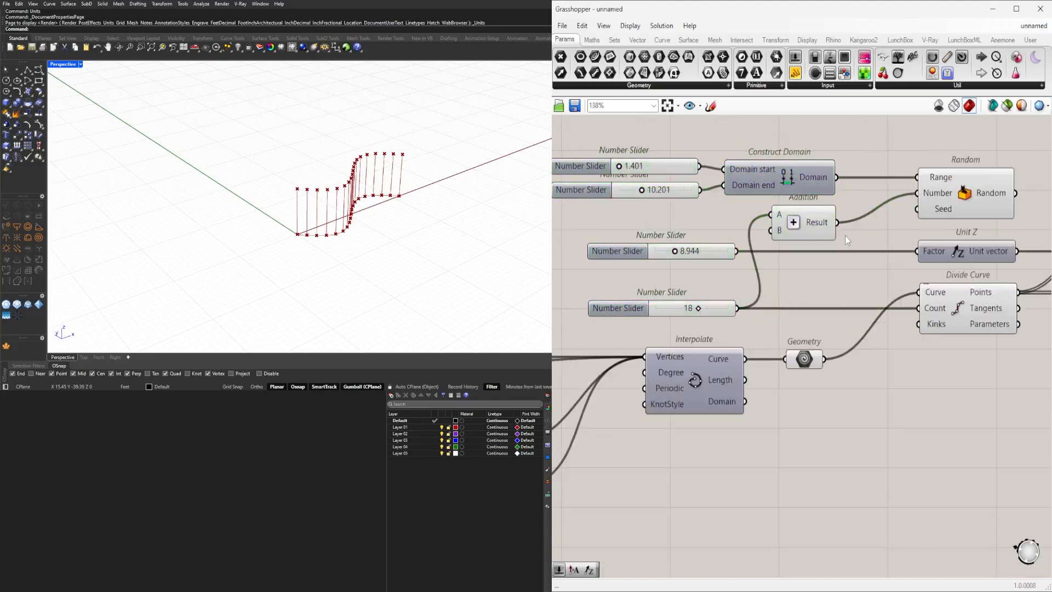
pyautogui.moveTo(844, 236); pyautogui.dragTo(806, 180)
pyautogui.moveTo(804, 181); pyautogui.dragTo(854, 179)
pyautogui.click(837, 141)
pyautogui.click(917, 120)
pyautogui.scroll(-3, 675, 300)
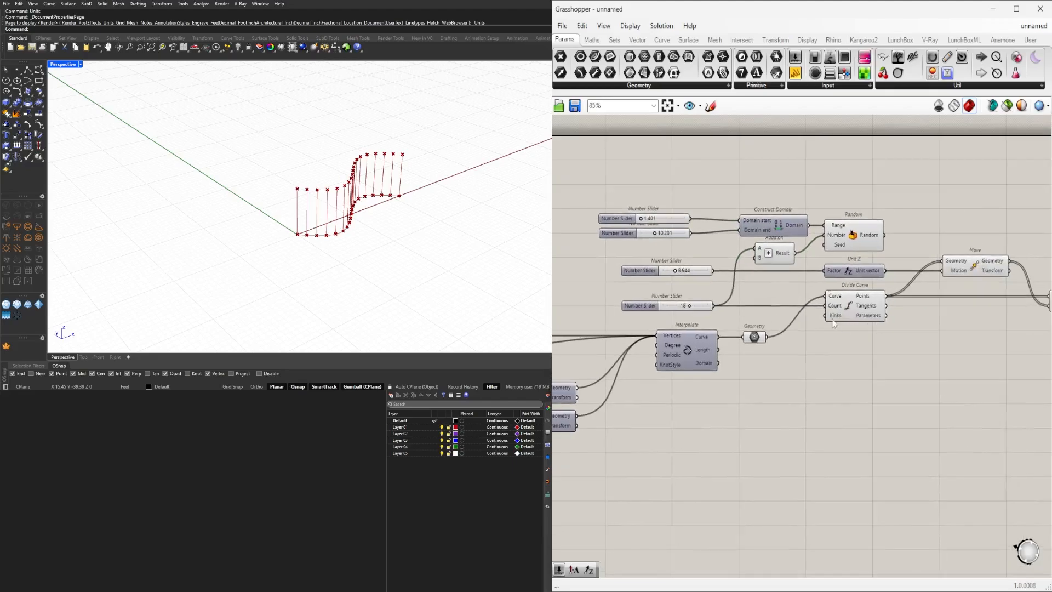
# Step: Left-align the two domain sliders with the Unit Z slider and the Divide Curve count slider
pyautogui.scroll(3, 659, 225)
pyautogui.moveTo(715, 239); pyautogui.dragTo(695, 191)
pyautogui.click(705, 253)
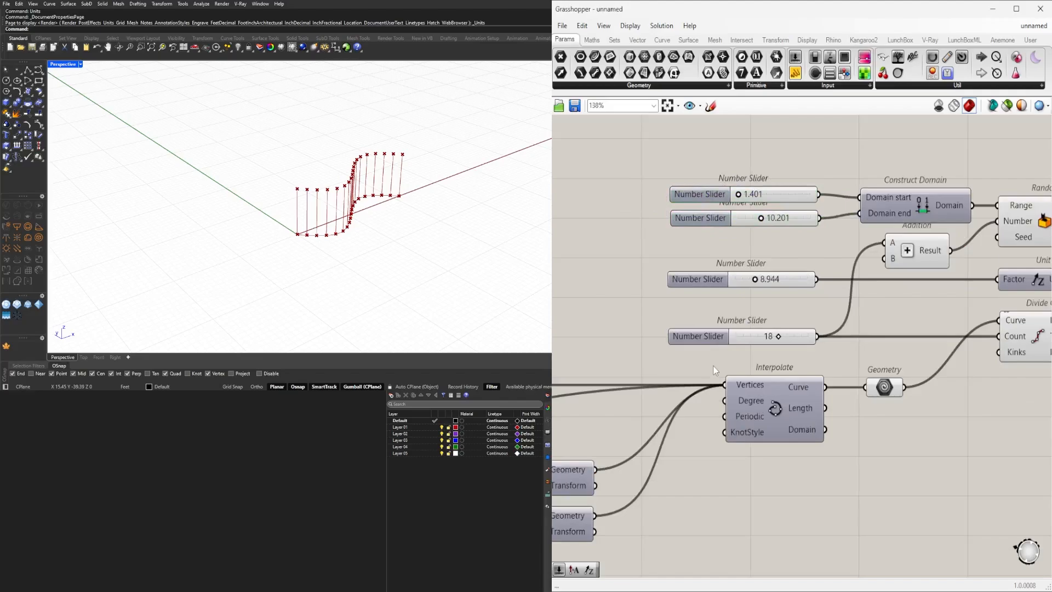
pyautogui.moveTo(713, 366); pyautogui.dragTo(637, 116)
pyautogui.click(737, 351)
pyautogui.click(776, 303)
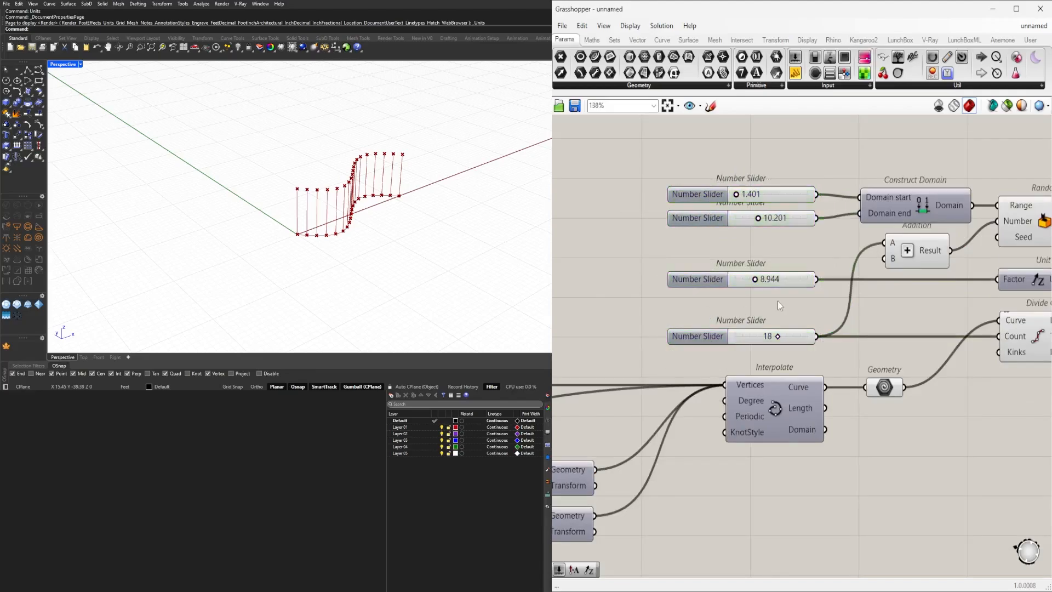
pyautogui.scroll(-3, 779, 303)
pyautogui.moveTo(851, 314); pyautogui.dragTo(639, 308, button='right')
pyautogui.click(740, 241)
pyautogui.scroll(2, 767, 261)
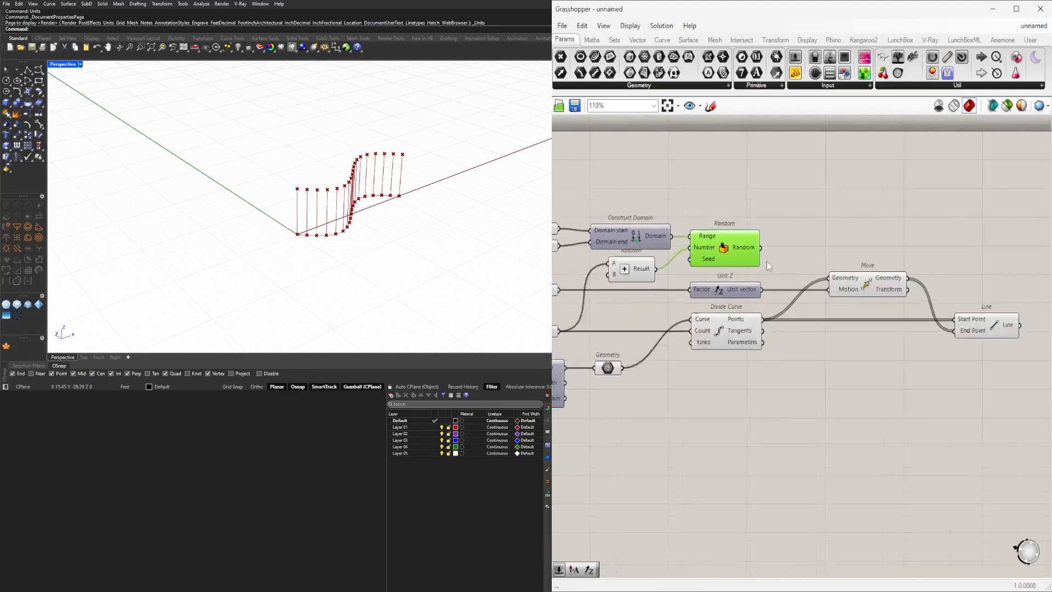
pyautogui.click(805, 301)
pyautogui.scroll(-2, 853, 295)
pyautogui.scroll(4, 741, 291)
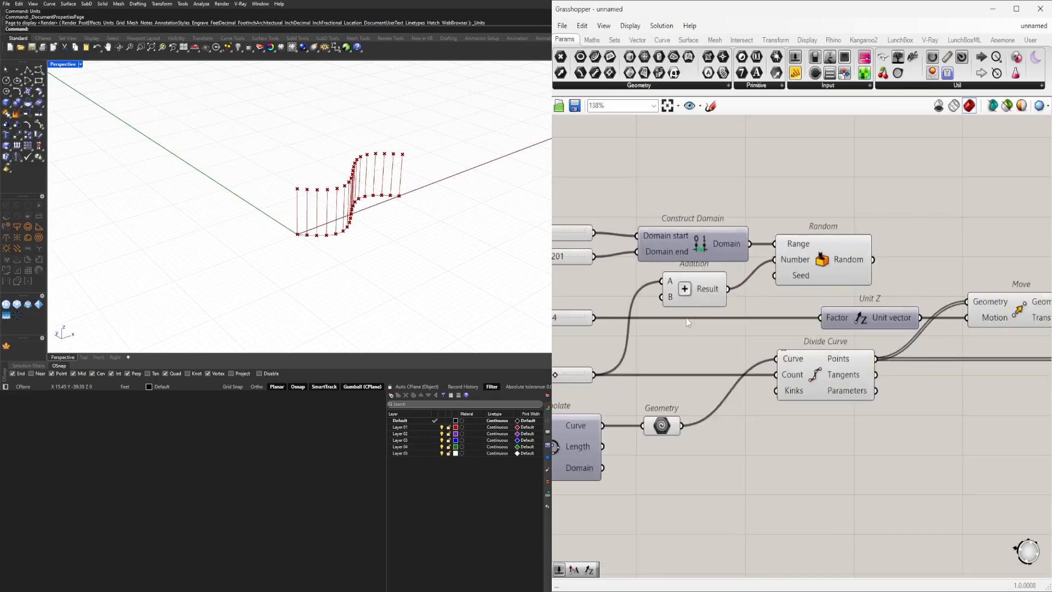
# Step: Add a number slider with value 2 above Construct Domain and wire it to Random's Seed input
pyautogui.moveTo(678, 324); pyautogui.dragTo(792, 354, button='right')
pyautogui.doubleClick(728, 210)
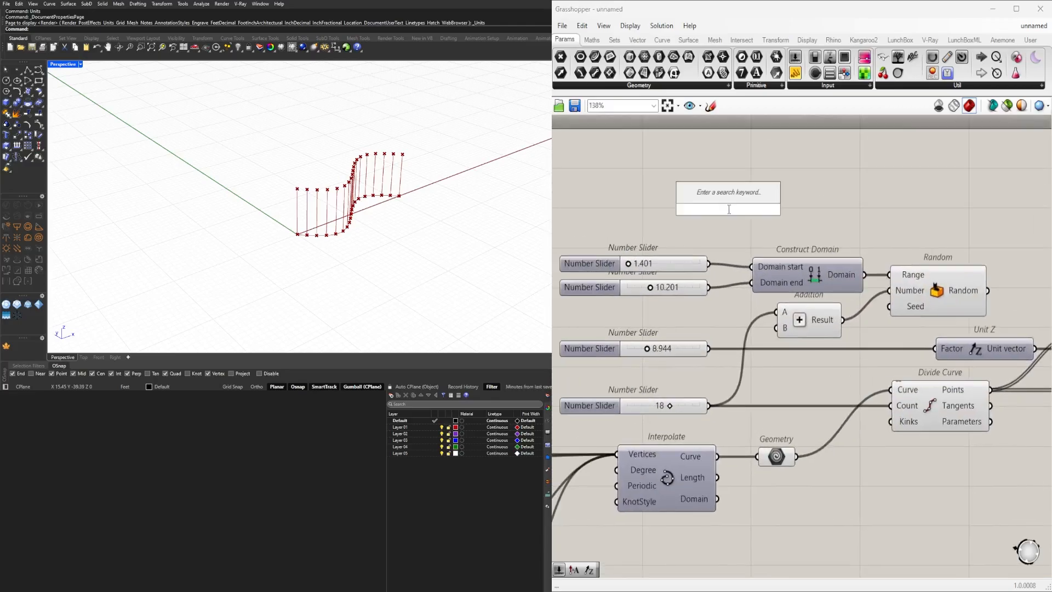
pyautogui.write('3')
pyautogui.press('Return')
pyautogui.moveTo(781, 207); pyautogui.dragTo(843, 226)
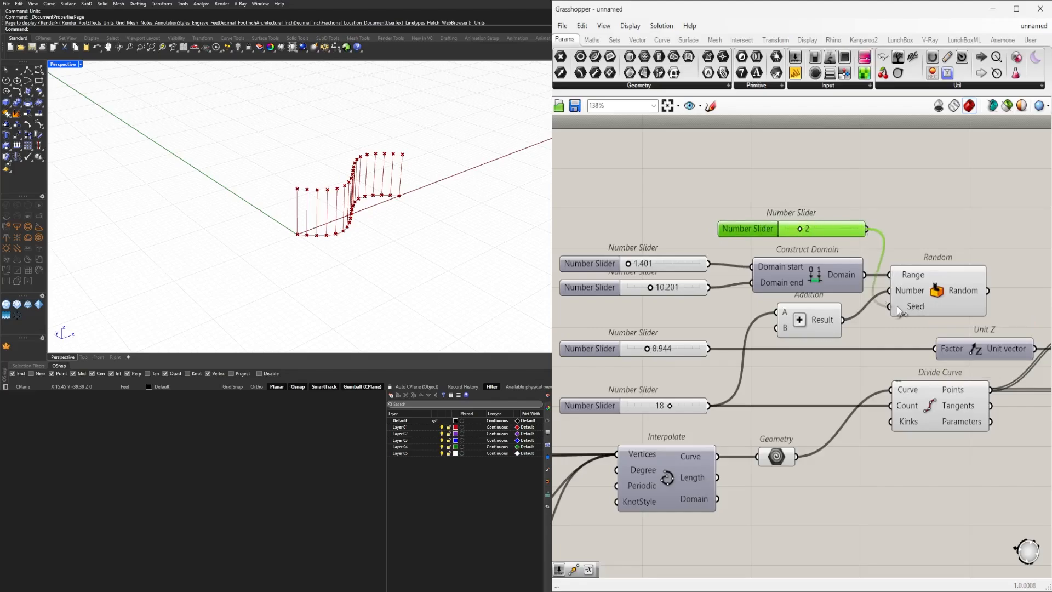
pyautogui.moveTo(897, 306); pyautogui.dragTo(899, 307)
# Step: Space out Random, Unit Z, Move and Line, and wire Random's output to Unit Z's Factor in place of the slider
pyautogui.moveTo(990, 300); pyautogui.dragTo(882, 279, button='right')
pyautogui.moveTo(847, 268); pyautogui.dragTo(896, 268)
pyautogui.scroll(-2, 939, 259)
pyautogui.moveTo(939, 259); pyautogui.dragTo(839, 293, button='right')
pyautogui.scroll(-2, 840, 293)
pyautogui.moveTo(987, 400); pyautogui.dragTo(848, 318)
pyautogui.scroll(3, 848, 323)
pyautogui.keyDown('shift'); pyautogui.click(782, 335); pyautogui.keyUp('shift')
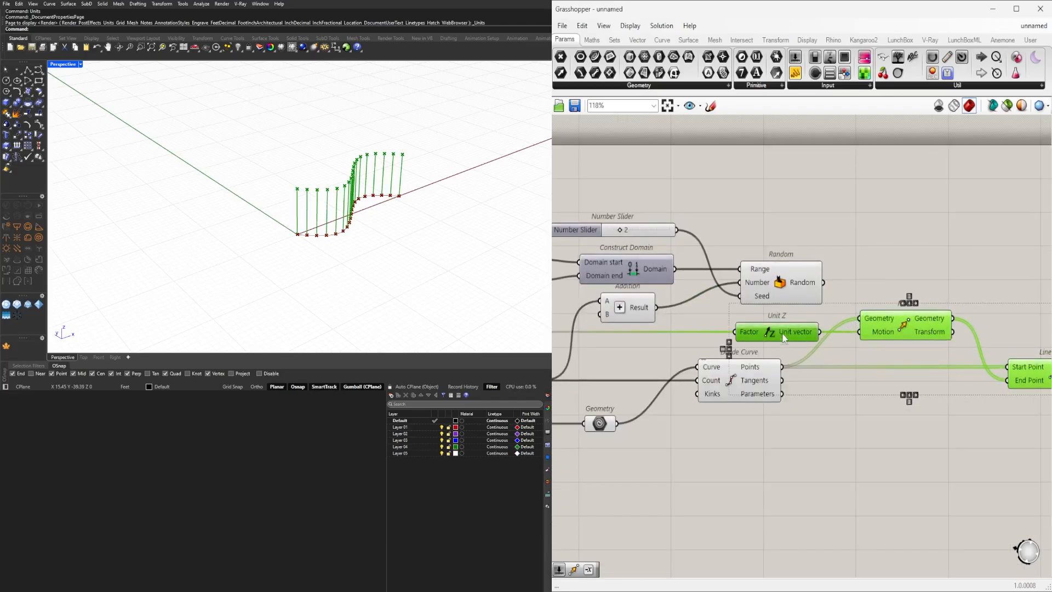
pyautogui.moveTo(784, 337); pyautogui.dragTo(863, 324)
pyautogui.click(828, 286)
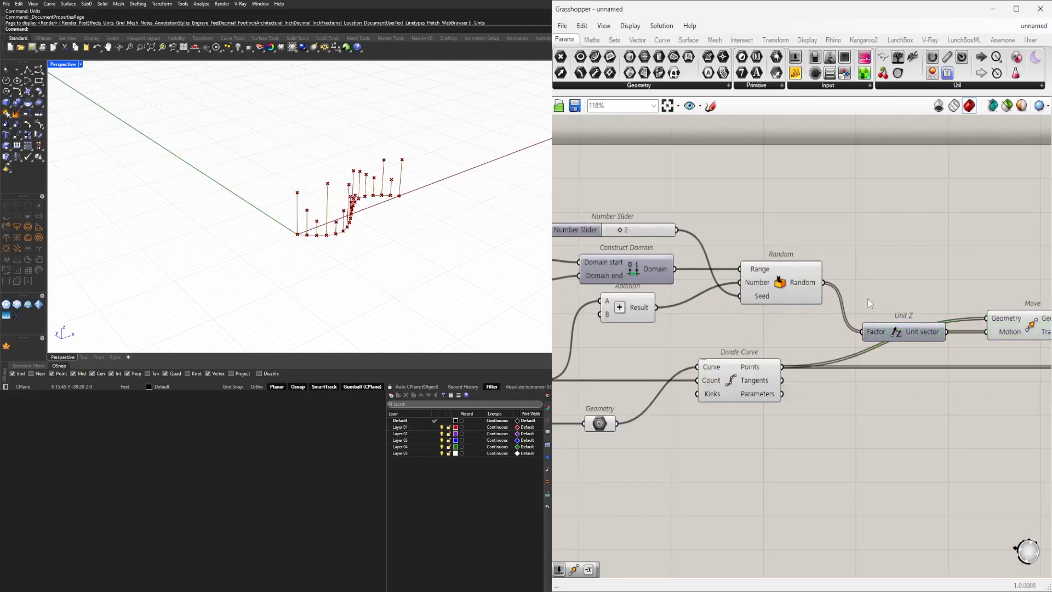
# Step: Set the Construct Domain sliders to 11.879 for the start and about 7.9 for the end
pyautogui.moveTo(329, 263); pyautogui.dragTo(256, 212, button='right')
pyautogui.moveTo(666, 291); pyautogui.dragTo(960, 308, button='right')
pyautogui.scroll(7, 765, 306)
pyautogui.moveTo(734, 242); pyautogui.dragTo(832, 243)
pyautogui.moveTo(803, 317)
pyautogui.mouseDown()
pyautogui.moveTo(766, 317)
pyautogui.moveTo(787, 316)
pyautogui.mouseUp()
pyautogui.moveTo(832, 239); pyautogui.dragTo(817, 242)
pyautogui.moveTo(280, 186); pyautogui.dragTo(299, 217, button='right')
# Step: Add a Pipe component after Line and wire the Line output to its Curve input
pyautogui.scroll(-7, 697, 301)
pyautogui.moveTo(1013, 366); pyautogui.dragTo(763, 356, button='right')
pyautogui.scroll(-2, 763, 356)
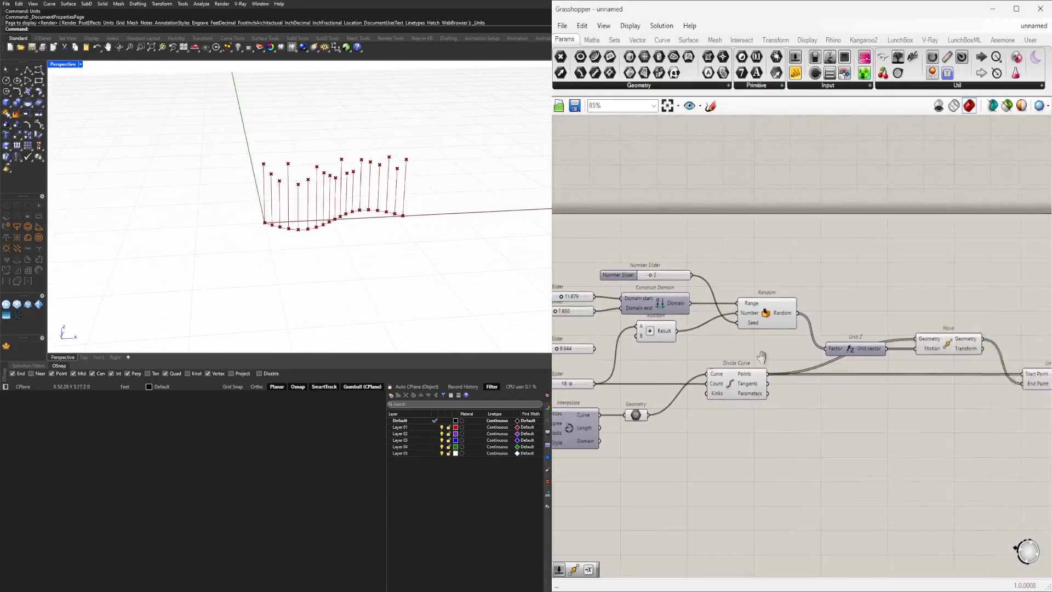
pyautogui.moveTo(1021, 393); pyautogui.dragTo(771, 397, button='right')
pyautogui.click(797, 378)
pyautogui.scroll(3, 835, 383)
pyautogui.doubleClick(875, 390)
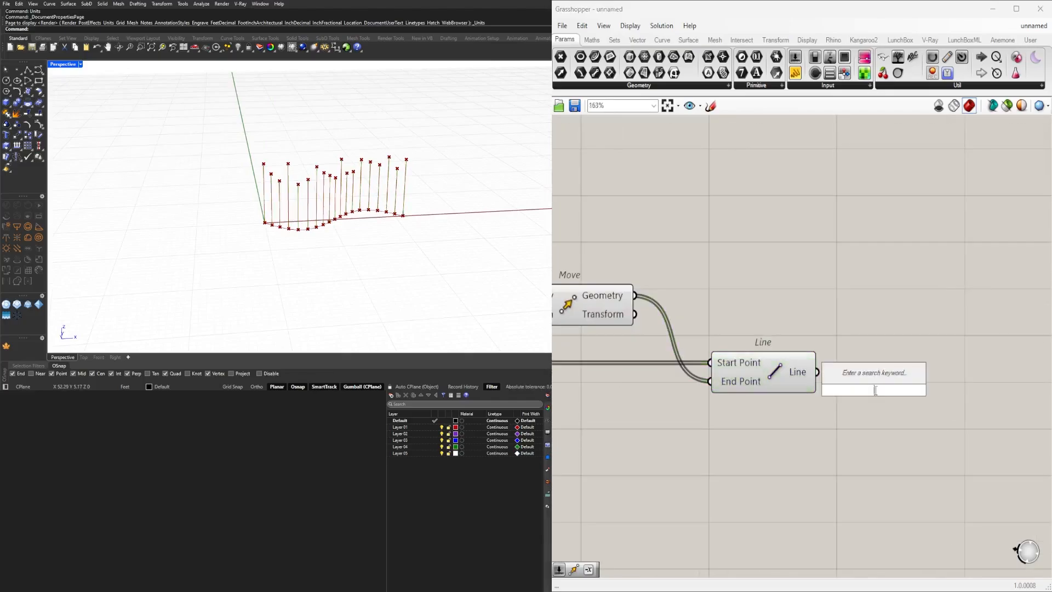
pyautogui.write('pipe')
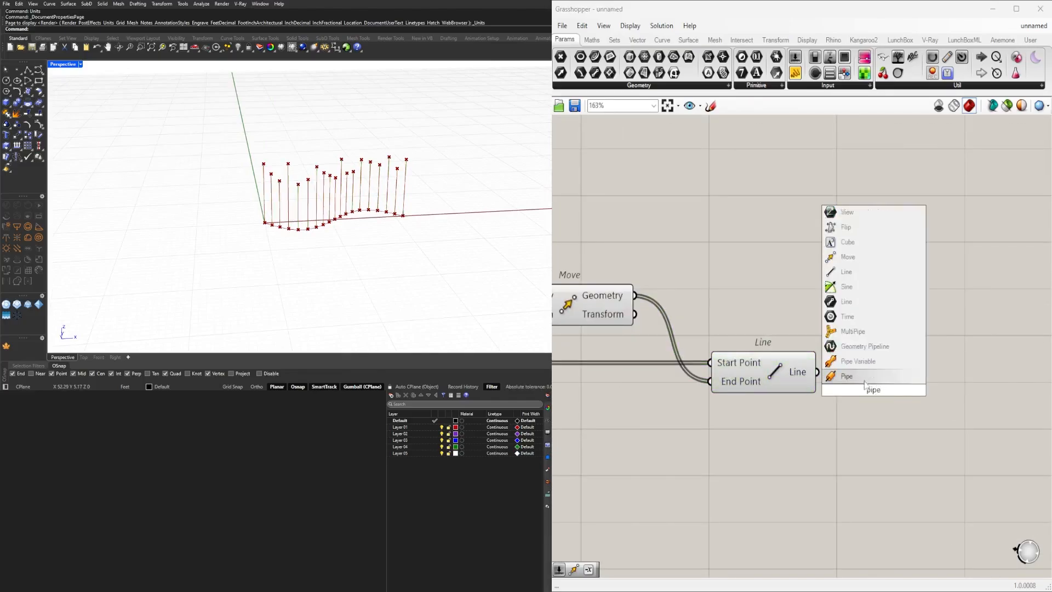
pyautogui.click(855, 377)
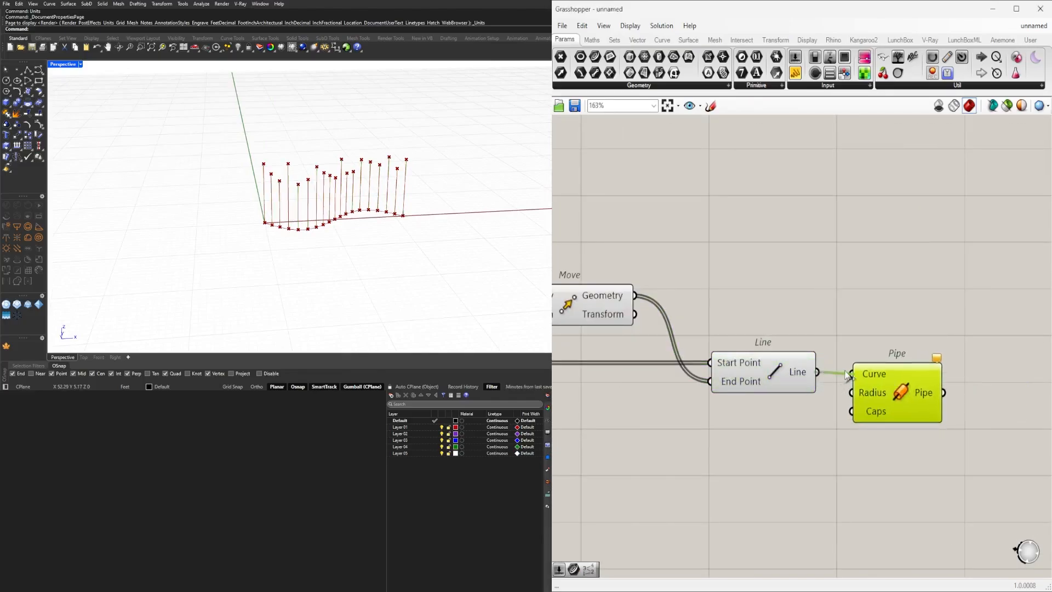
pyautogui.moveTo(846, 375); pyautogui.dragTo(851, 374)
# Step: Add a 0.50 number slider, wire it to Pipe's Radius, and reduce the radius to 0.26
pyautogui.doubleClick(763, 457)
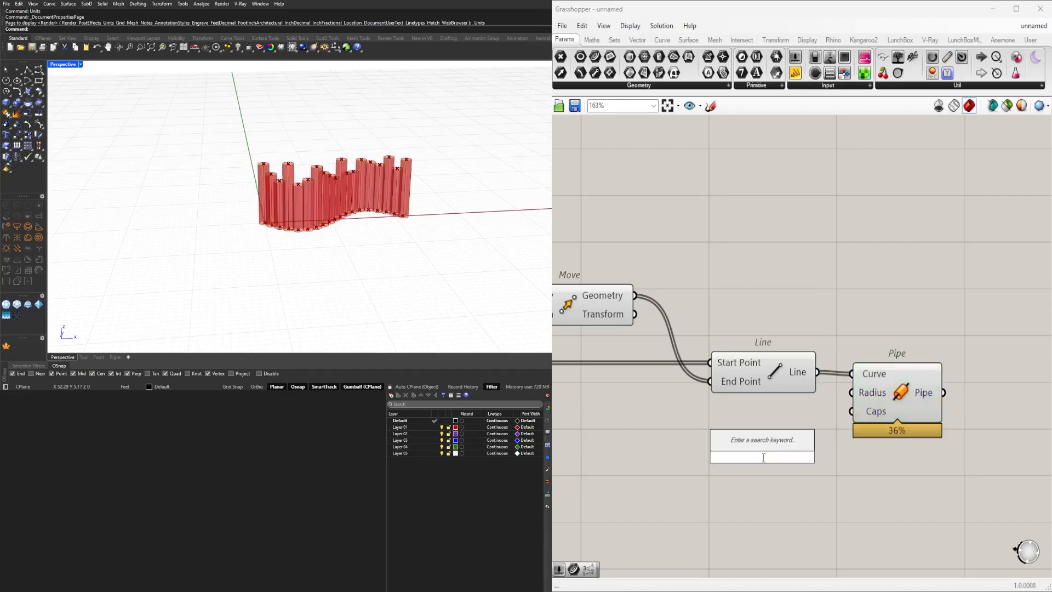
pyautogui.write('0.5')
pyautogui.press('Return')
pyautogui.scroll(3, 794, 433)
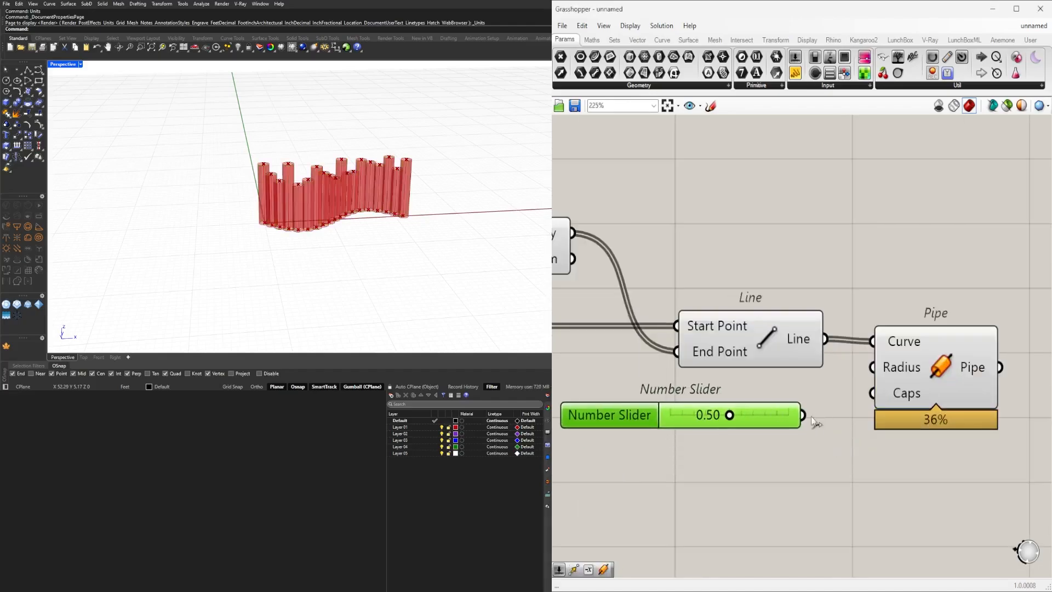
pyautogui.moveTo(859, 380); pyautogui.dragTo(873, 367)
pyautogui.scroll(8, 707, 408)
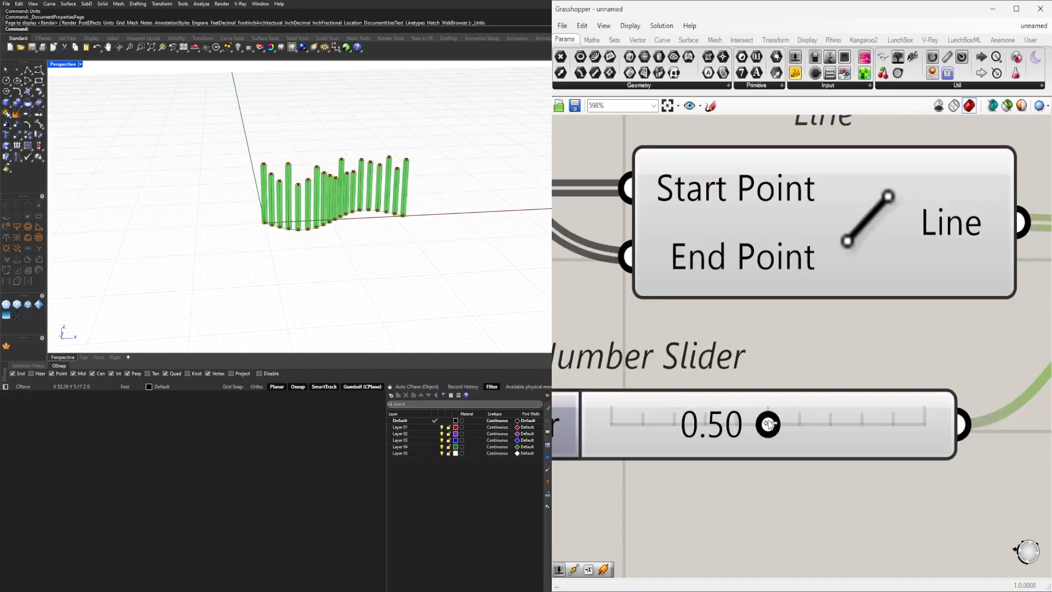
pyautogui.moveTo(768, 426); pyautogui.dragTo(692, 427)
# Step: Set the Pipe component's Caps option to Round
pyautogui.scroll(-5, 721, 425)
pyautogui.moveTo(945, 437); pyautogui.dragTo(733, 429, button='right')
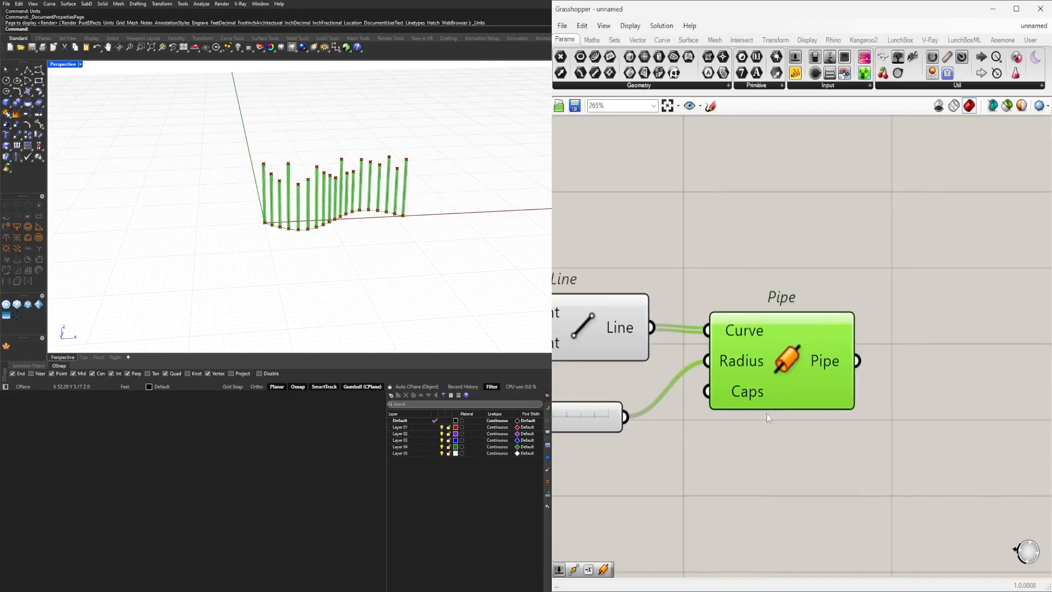
pyautogui.rightClick(734, 391)
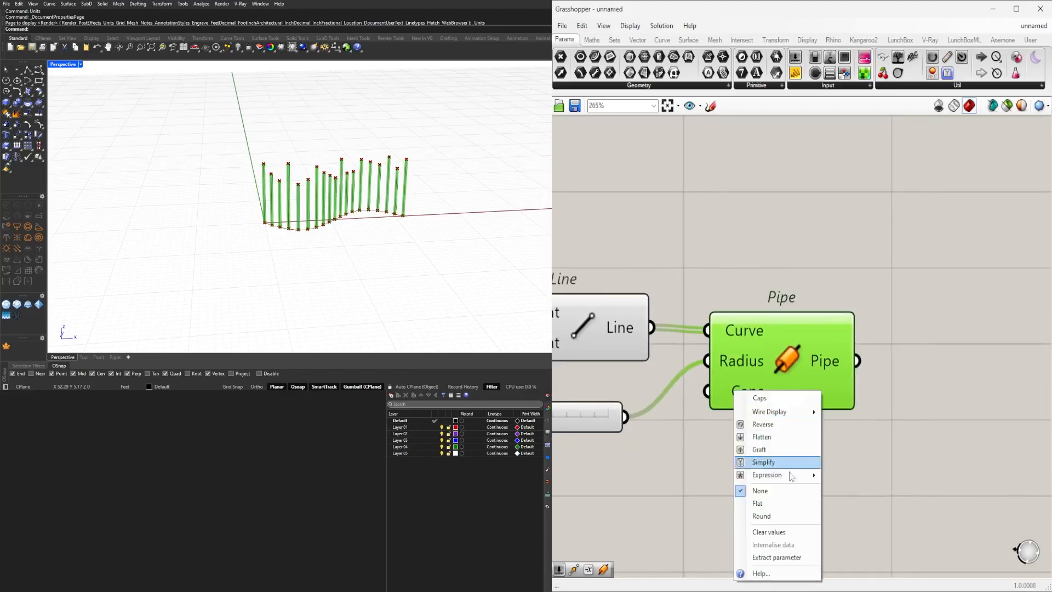
pyautogui.click(778, 516)
pyautogui.scroll(-4, 760, 446)
pyautogui.moveTo(760, 446); pyautogui.dragTo(888, 425, button='right')
pyautogui.click(920, 394)
pyautogui.click(847, 466)
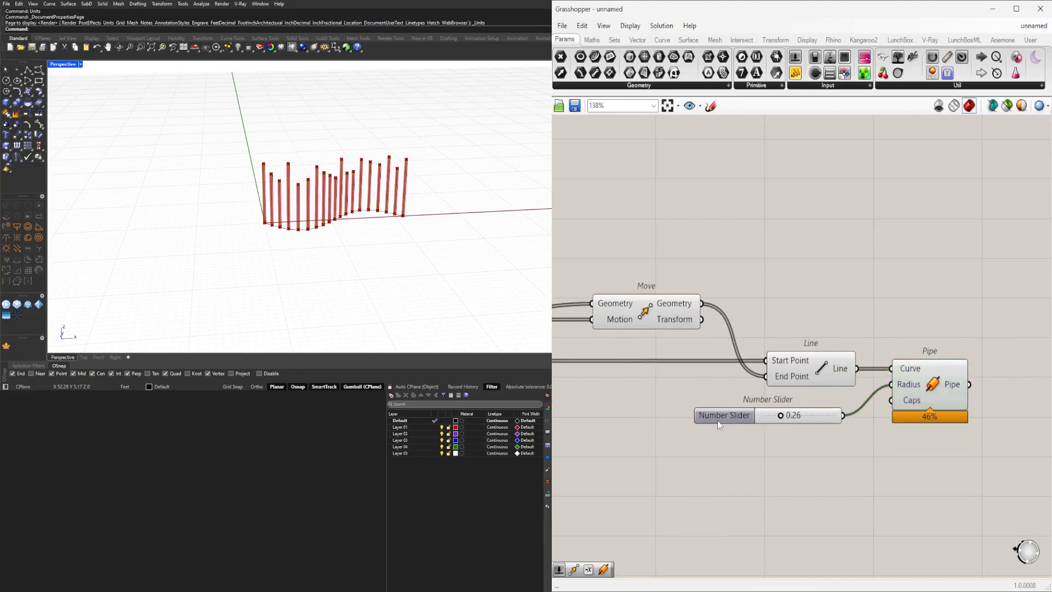
pyautogui.click(719, 420)
pyautogui.moveTo(640, 454); pyautogui.dragTo(882, 411, button='right')
pyautogui.scroll(-3, 882, 411)
pyautogui.moveTo(662, 387); pyautogui.dragTo(833, 366, button='right')
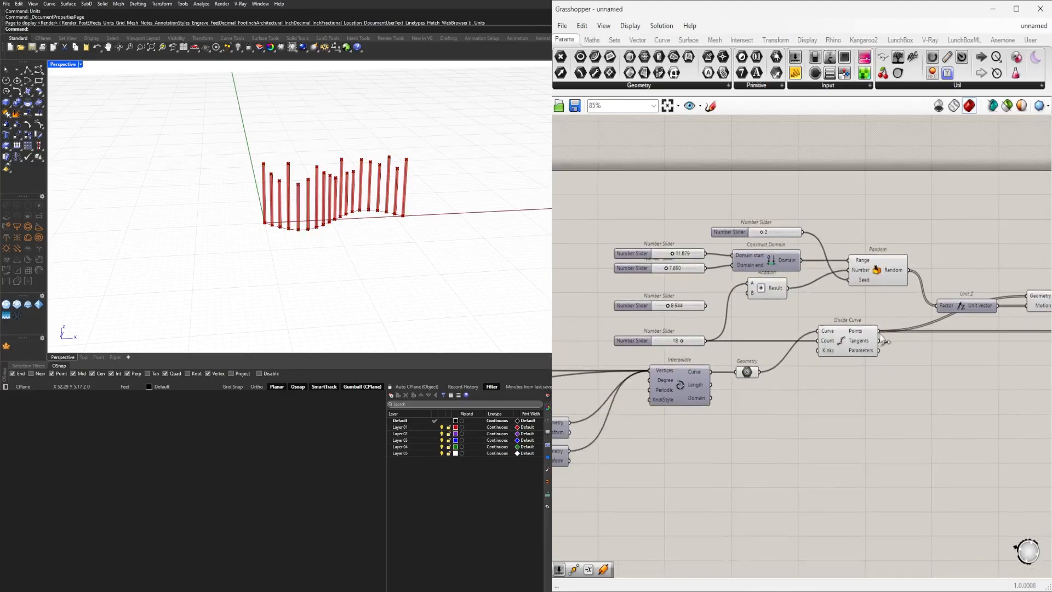
pyautogui.scroll(-5, 883, 341)
pyautogui.moveTo(895, 320); pyautogui.dragTo(895, 257, button='right')
pyautogui.moveTo(968, 483); pyautogui.dragTo(614, 343)
pyautogui.hotkey('ctrl', 'g')
pyautogui.scroll(3, 781, 335)
pyautogui.rightClick(774, 384)
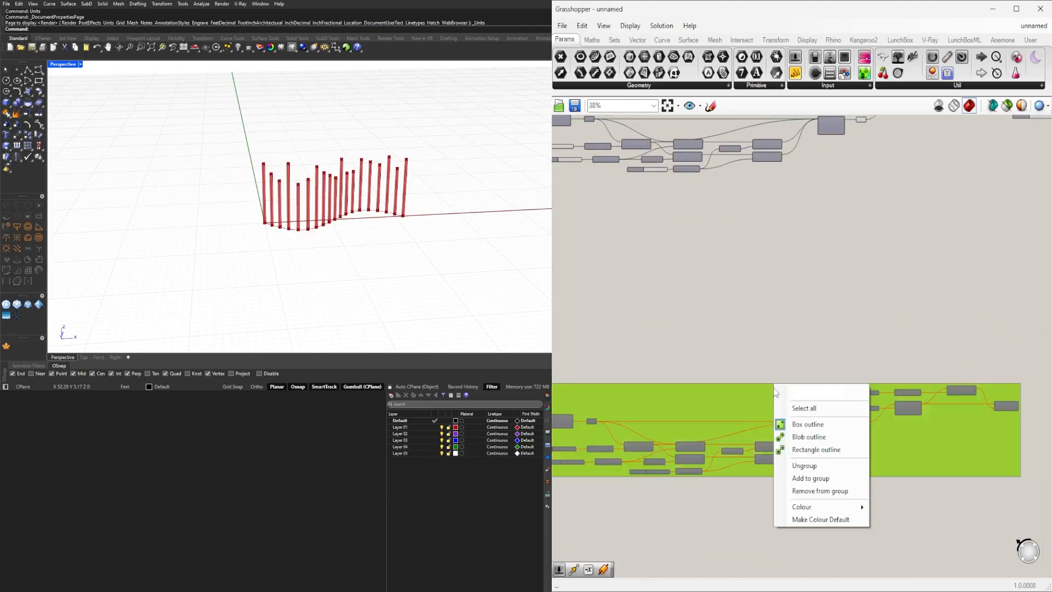
pyautogui.click(769, 395)
pyautogui.scroll(1, 768, 395)
pyautogui.scroll(-1, 767, 396)
pyautogui.click(790, 357)
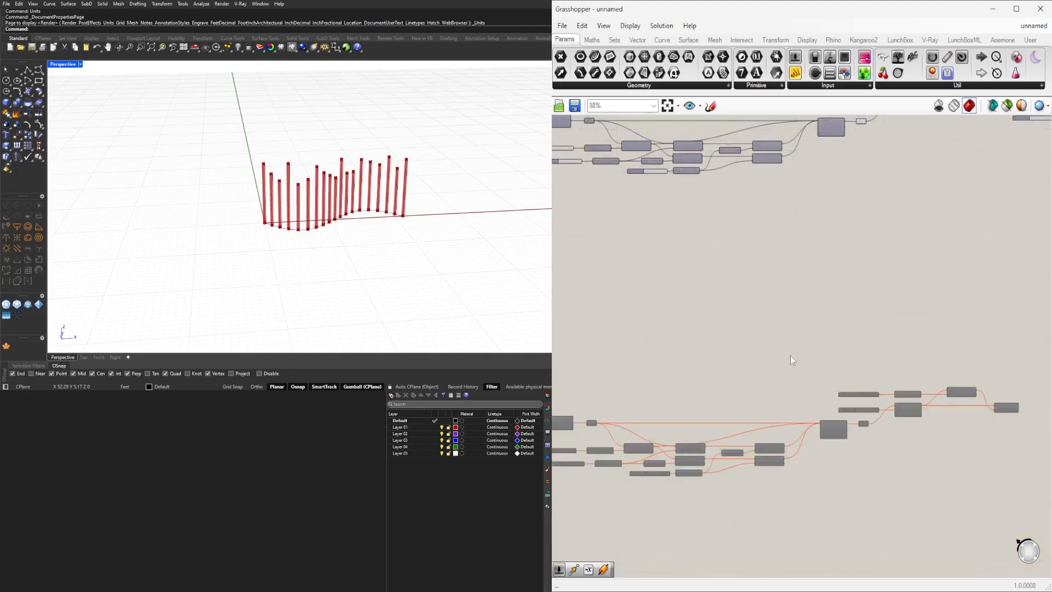
# Step: Add a Scribble note just above the Construct Point component of the disabled definition
pyautogui.scroll(-4, 794, 349)
pyautogui.moveTo(987, 328); pyautogui.dragTo(808, 333)
pyautogui.scroll(3, 731, 409)
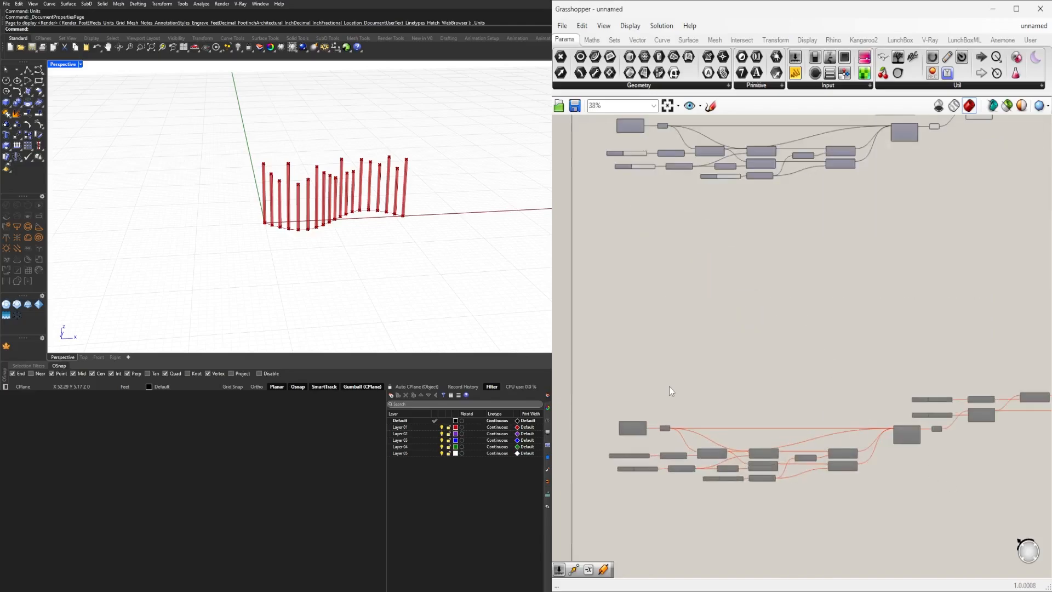
pyautogui.doubleClick(669, 386)
pyautogui.write('scri')
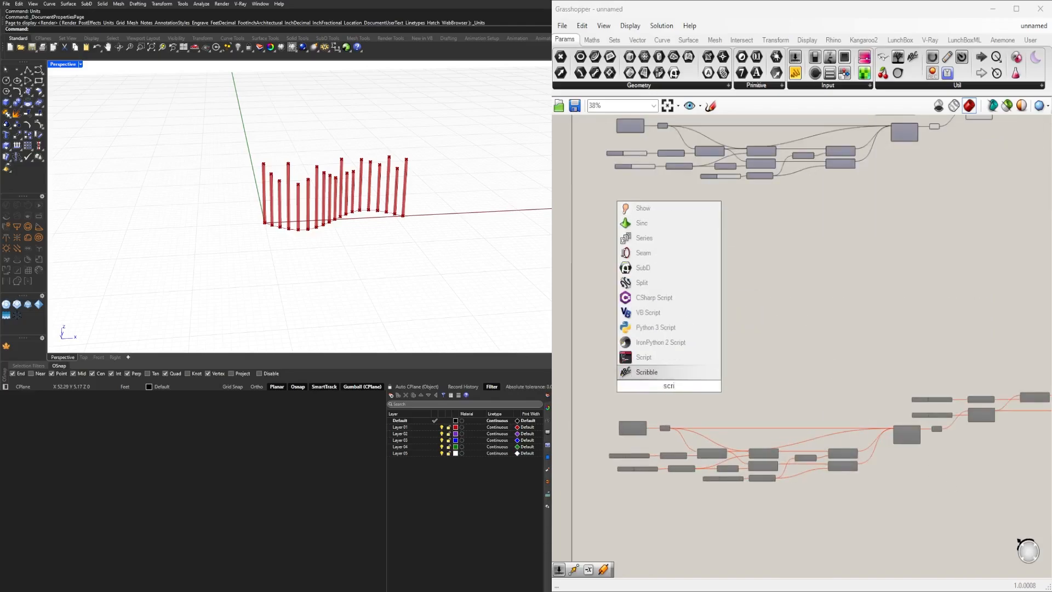
pyautogui.write('bble')
pyautogui.press('Return')
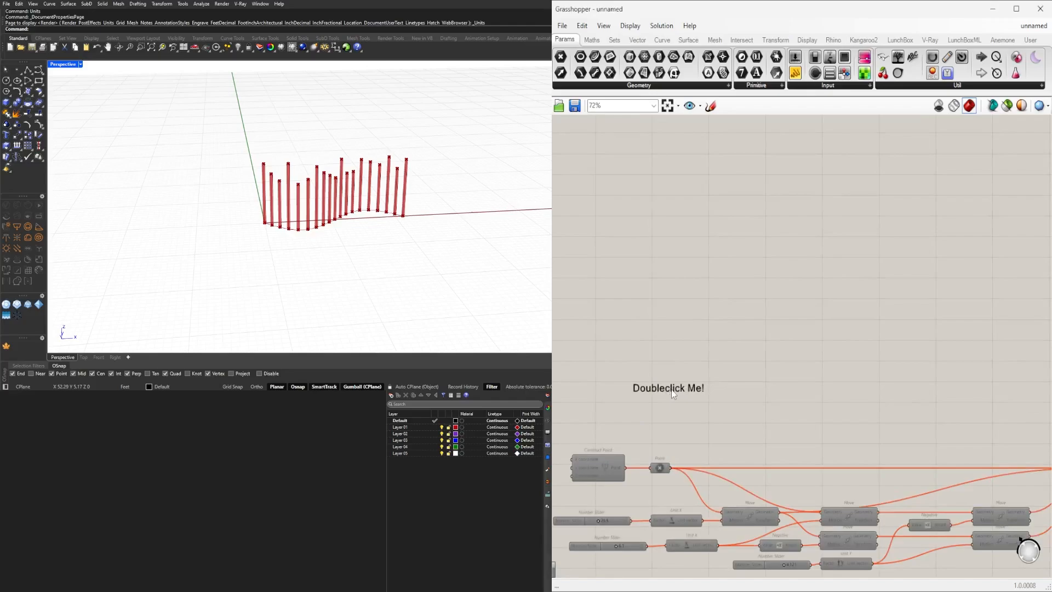
pyautogui.scroll(3, 685, 397)
pyautogui.scroll(1, 698, 403)
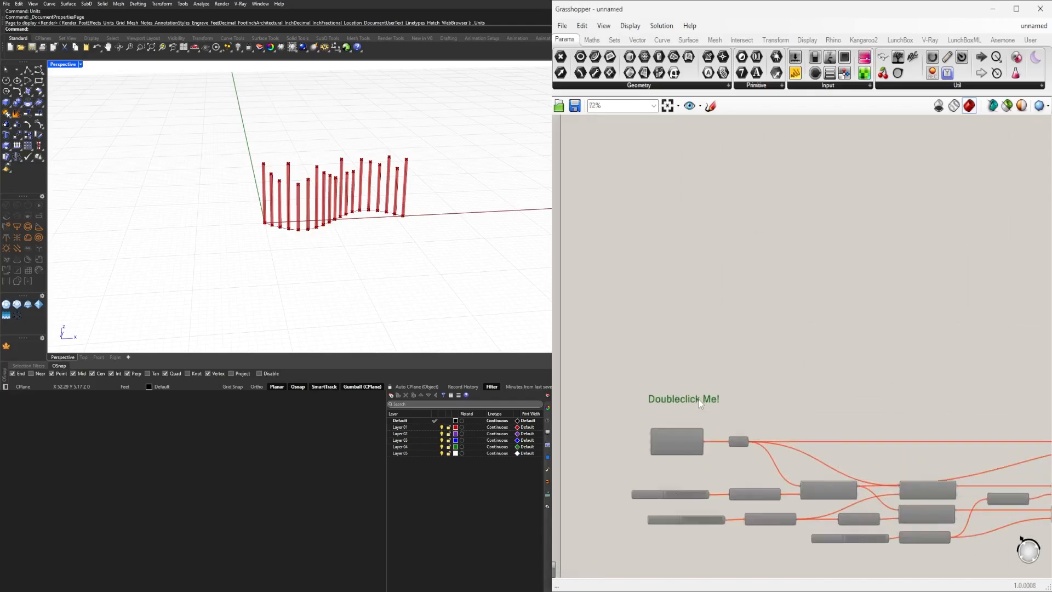
# Step: Change the Scribble text to "OPTION 1" with "Same Height" on the second line
pyautogui.doubleClick(698, 400)
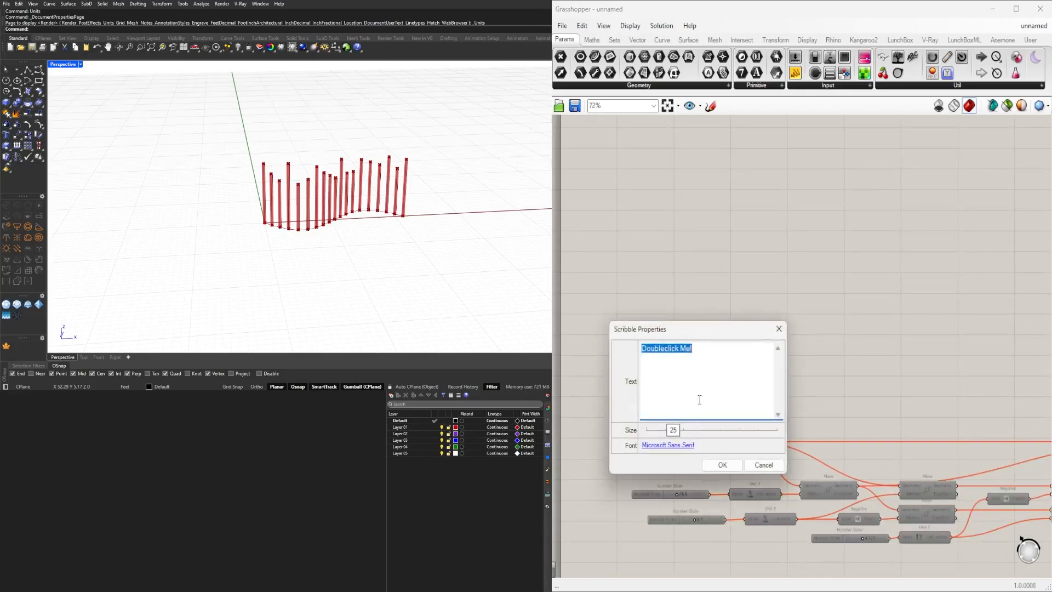
pyautogui.write('op')
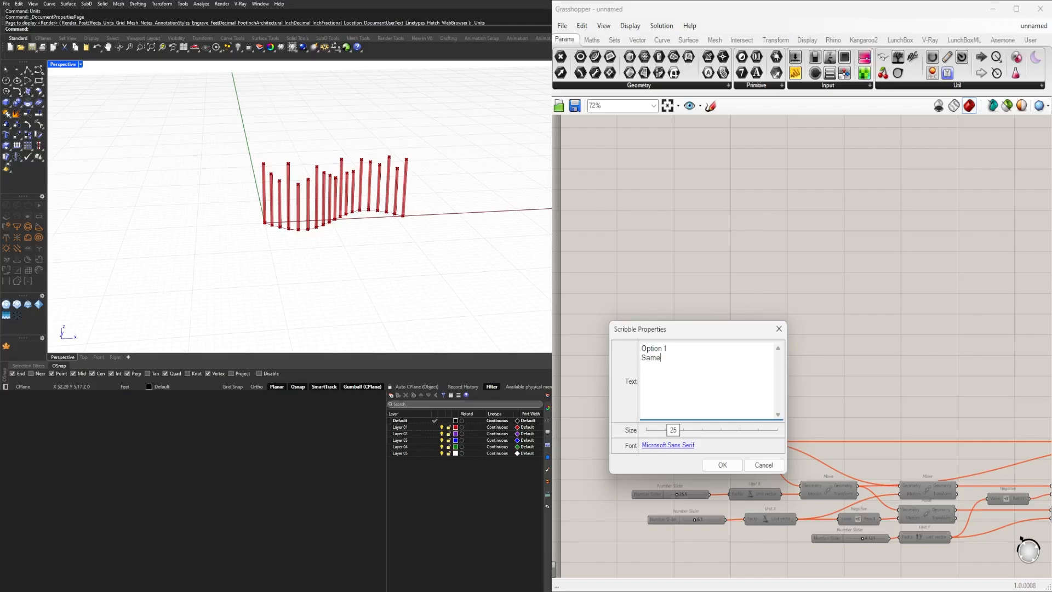
pyautogui.write('Height')
pyautogui.moveTo(683, 348); pyautogui.dragTo(587, 327)
pyautogui.write('OPTIUON')
pyautogui.click(722, 465)
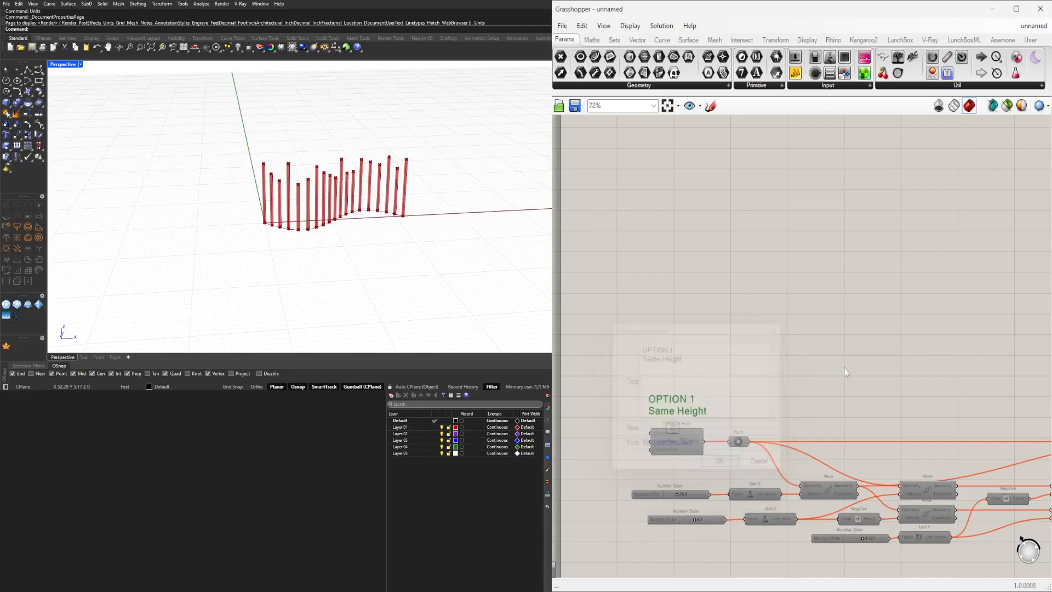
# Step: Copy the OPTION 1 note to just above the active definition's Construct Point
pyautogui.scroll(-3, 816, 367)
pyautogui.scroll(4, 737, 390)
pyautogui.scroll(-5, 737, 390)
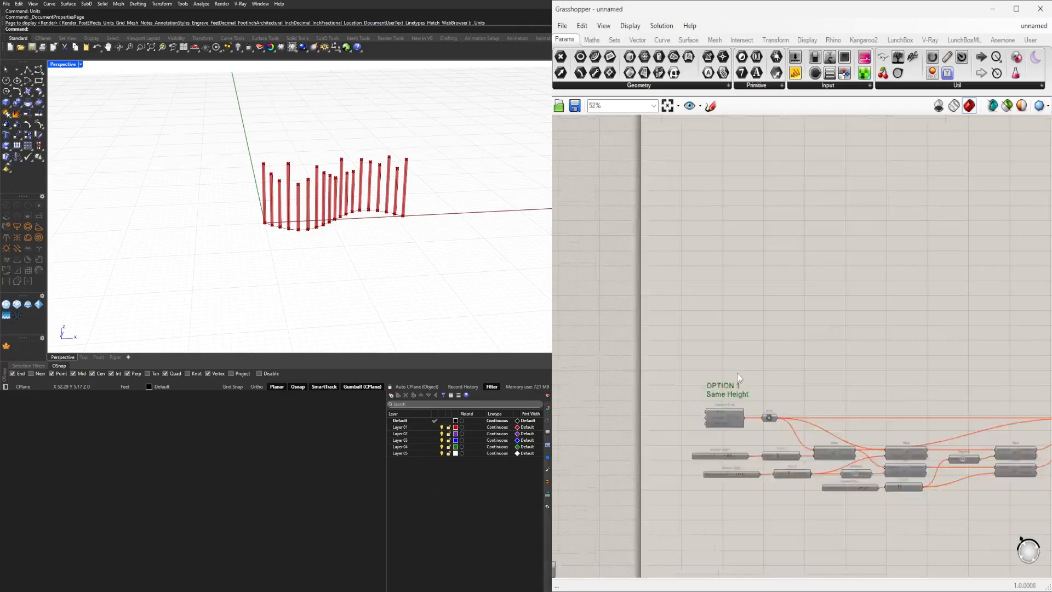
pyautogui.keyDown('alt'); pyautogui.moveTo(729, 439); pyautogui.dragTo(722, 186); pyautogui.keyUp('alt')
pyautogui.scroll(5, 723, 186)
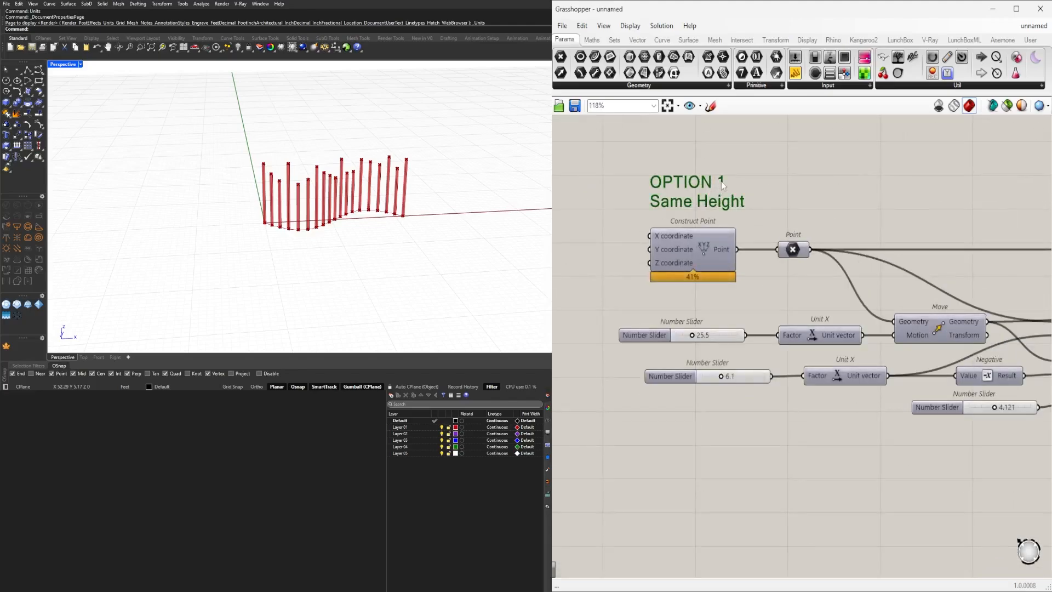
# Step: Change the copied note's text to "OPTION 2" with "Random Height" on the second line
pyautogui.doubleClick(721, 186)
pyautogui.click(714, 131)
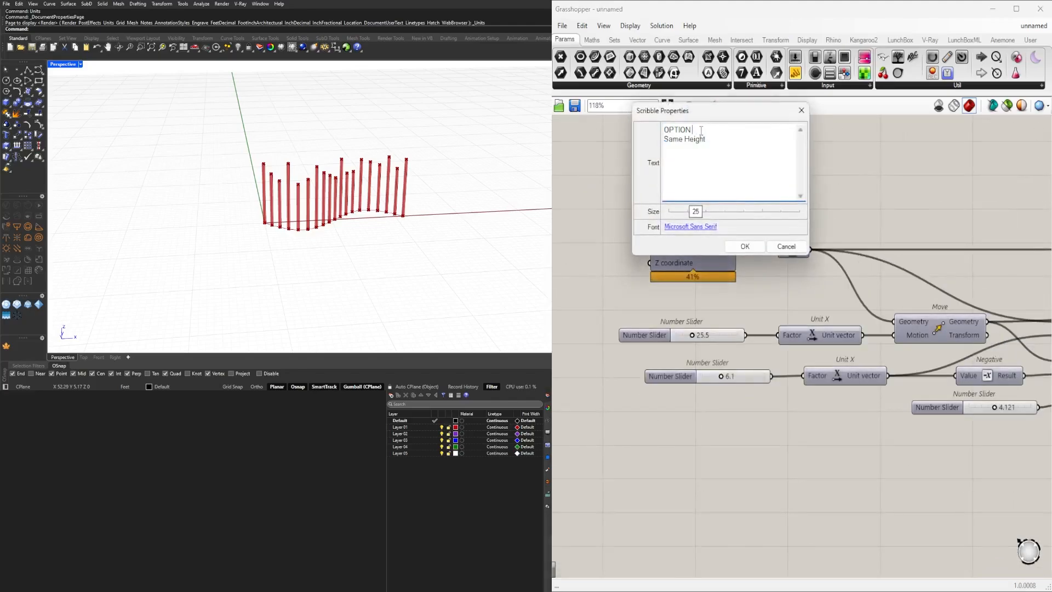
pyautogui.write('2')
pyautogui.moveTo(682, 141); pyautogui.dragTo(658, 140)
pyautogui.press('BackSpace')
pyautogui.write('rANDOM')
pyautogui.press('BackSpace')
pyautogui.press('BackSpace')
pyautogui.press('BackSpace')
pyautogui.press('BackSpace')
pyautogui.press('BackSpace')
pyautogui.press('BackSpace')
pyautogui.press('BackSpace')
pyautogui.write('Random')
pyautogui.click(745, 246)
# Step: Left-align the two Unit X sliders and shift Construct Point and the OPTION 2 note to sit centrally above them
pyautogui.scroll(-1, 708, 254)
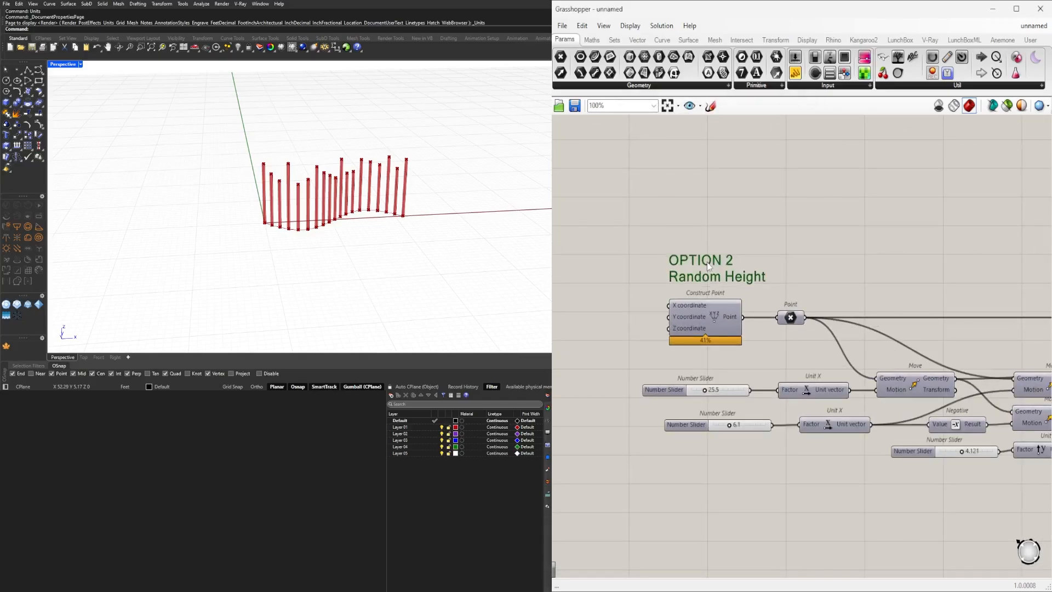
pyautogui.moveTo(625, 355); pyautogui.dragTo(686, 453)
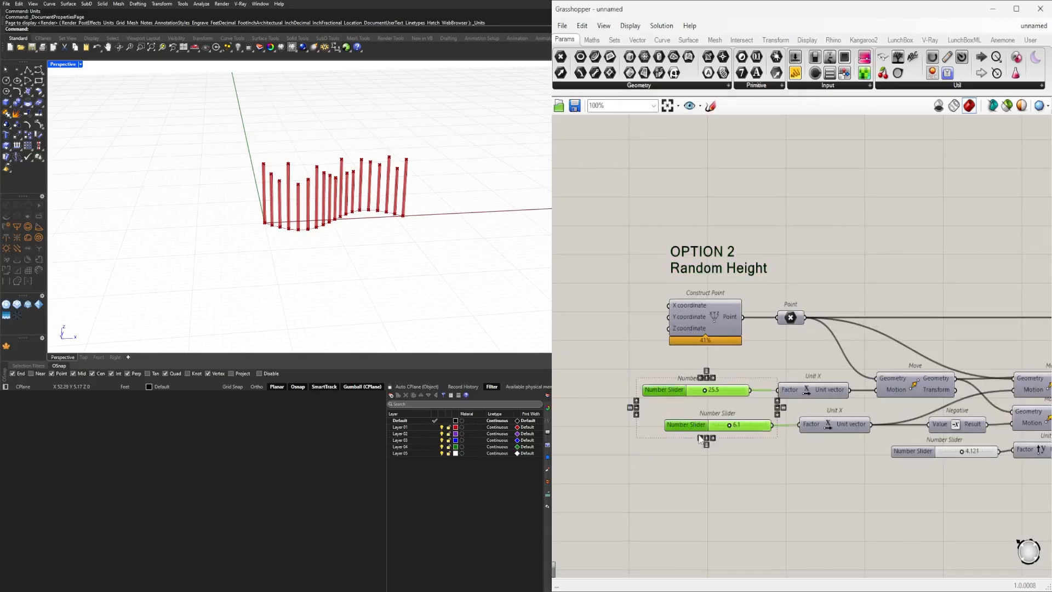
pyautogui.click(700, 438)
pyautogui.click(721, 324)
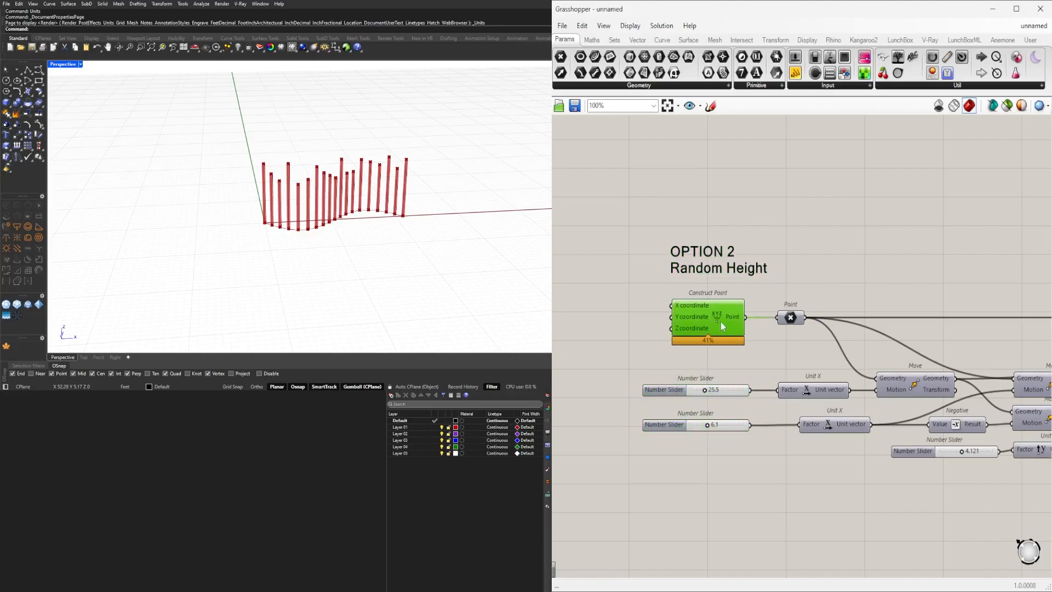
pyautogui.moveTo(721, 321); pyautogui.dragTo(707, 321)
pyautogui.moveTo(768, 276)
pyautogui.mouseDown()
pyautogui.moveTo(707, 218)
pyautogui.moveTo(702, 258)
pyautogui.mouseUp()
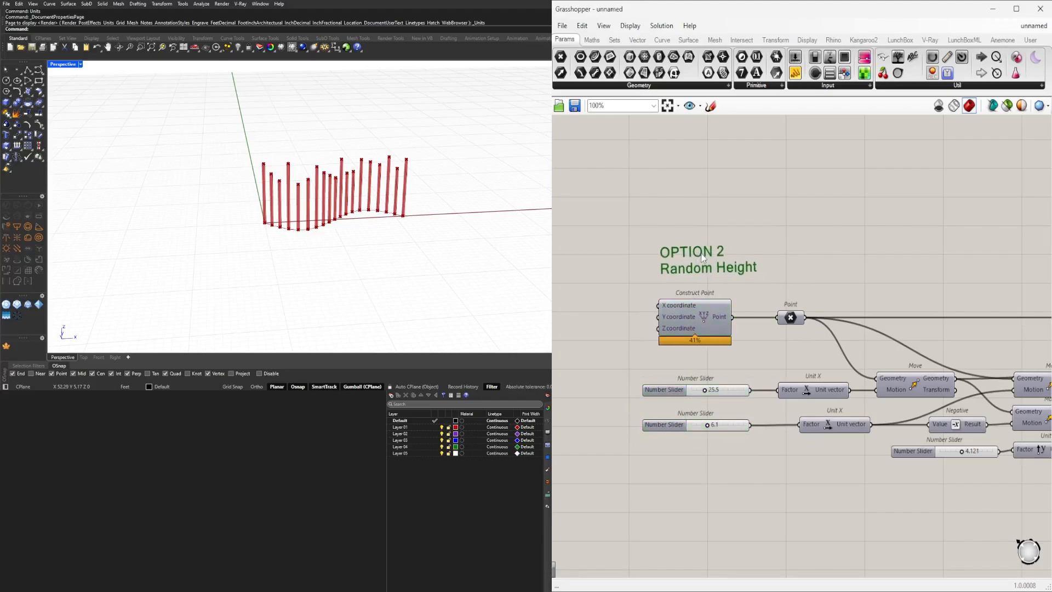
# Step: Duplicate the whole OPTION 2 definition, with its note, into the empty canvas area directly above the original
pyautogui.click(734, 247)
pyautogui.scroll(-6, 734, 246)
pyautogui.moveTo(1018, 333); pyautogui.dragTo(682, 215)
pyautogui.scroll(2, 873, 295)
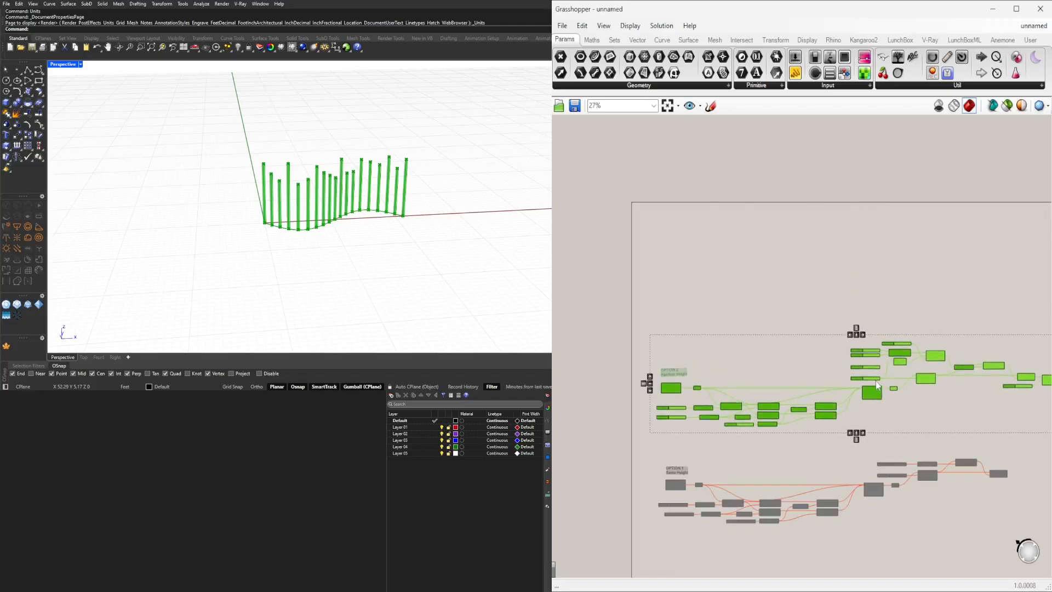
pyautogui.keyDown('alt'); pyautogui.moveTo(875, 393); pyautogui.dragTo(870, 275); pyautogui.keyUp('alt')
pyautogui.click(880, 169)
pyautogui.scroll(-2, 667, 220)
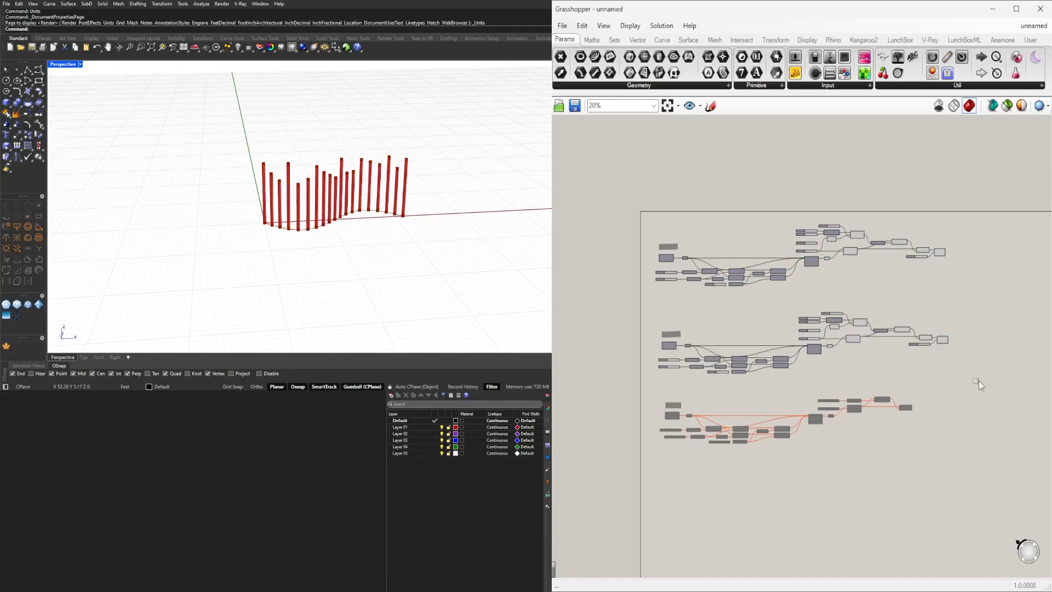
# Step: Disable all components of the original OPTION 2 definition in the middle of the three definitions
pyautogui.moveTo(978, 381); pyautogui.dragTo(650, 303)
pyautogui.rightClick(658, 304)
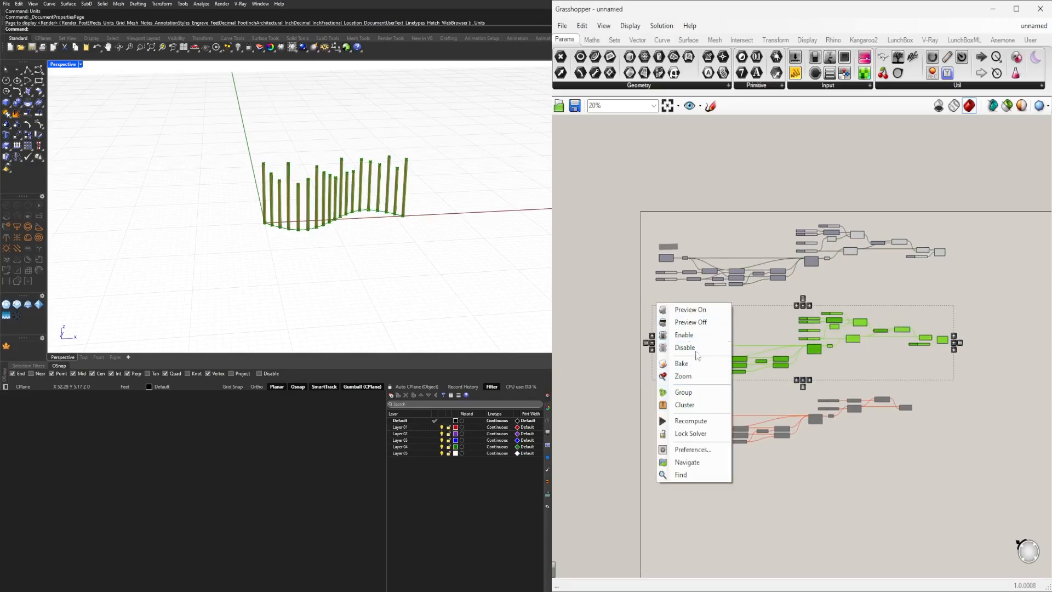
pyautogui.click(697, 347)
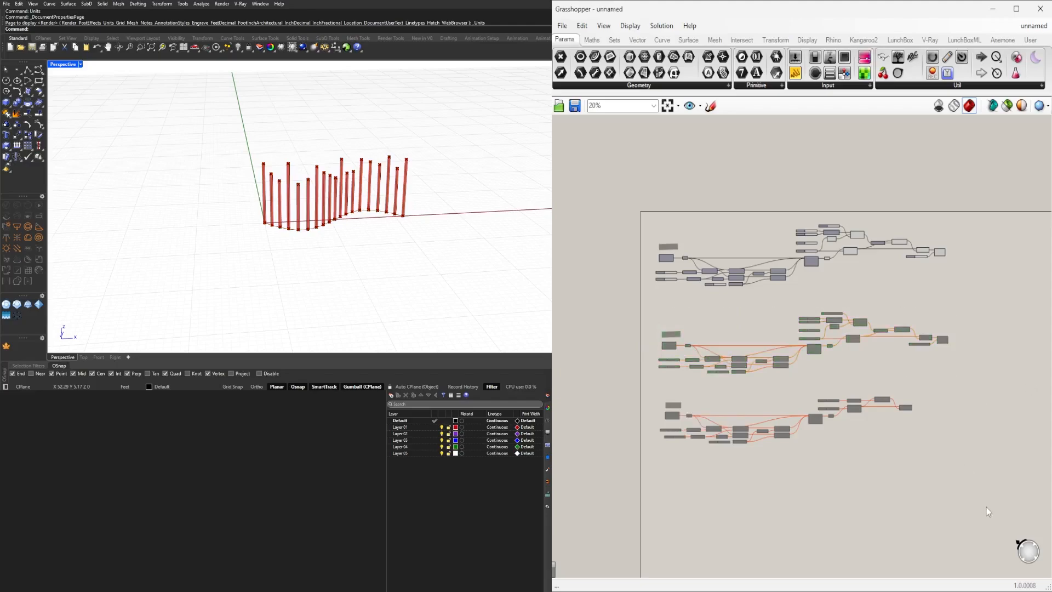
# Step: Move the two disabled definitions further down together to widen the gap below the active copy
pyautogui.moveTo(987, 505); pyautogui.dragTo(637, 305)
pyautogui.moveTo(813, 358); pyautogui.dragTo(810, 403)
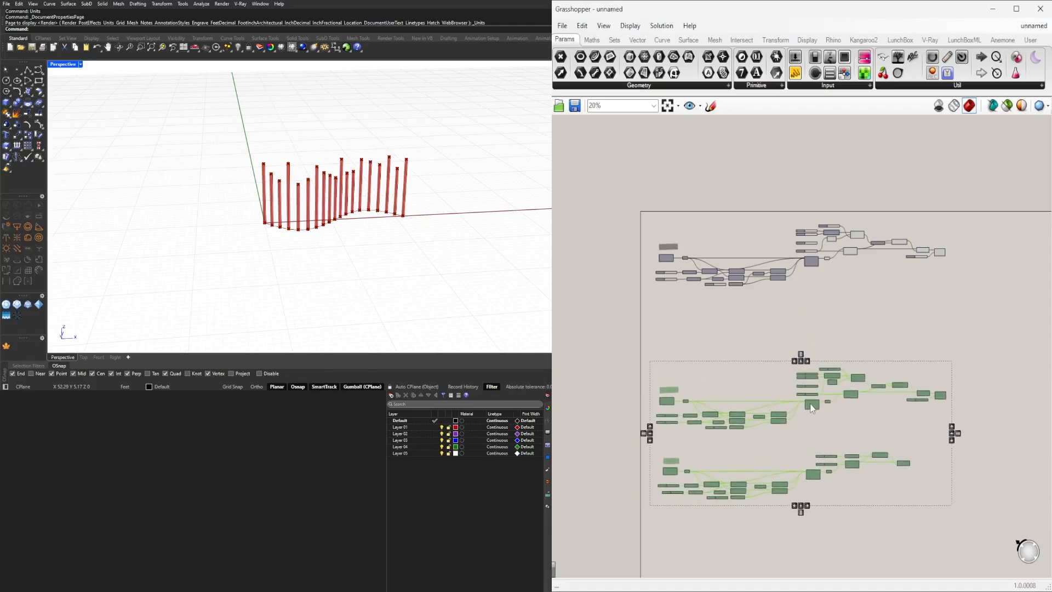
pyautogui.click(684, 281)
# Step: Nudge the active copy's note slightly closer to Construct Point and change its first line to "OPTION 3"
pyautogui.scroll(5, 688, 268)
pyautogui.scroll(3, 697, 262)
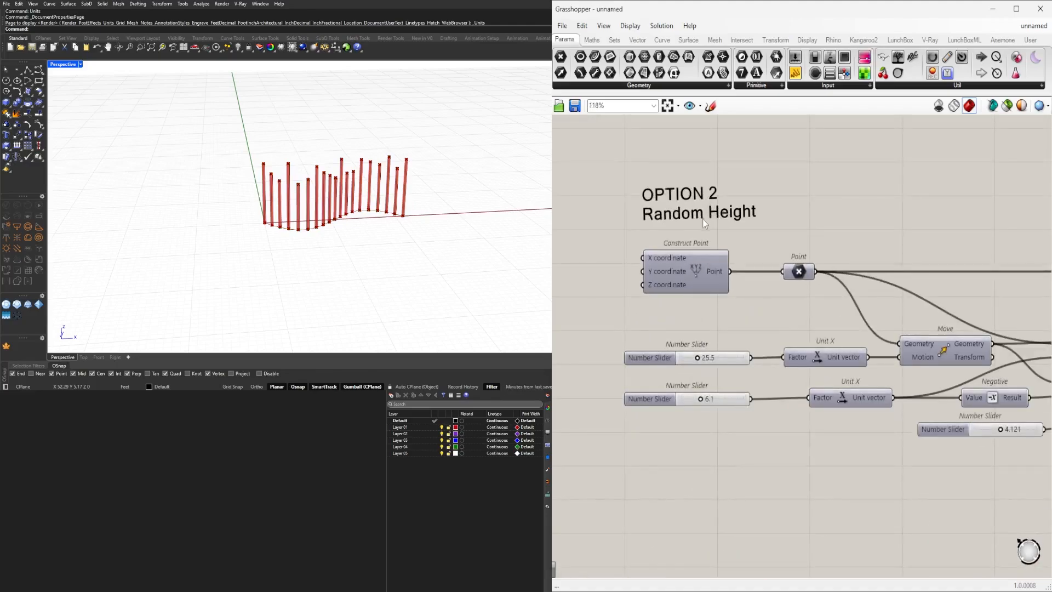
pyautogui.click(710, 196)
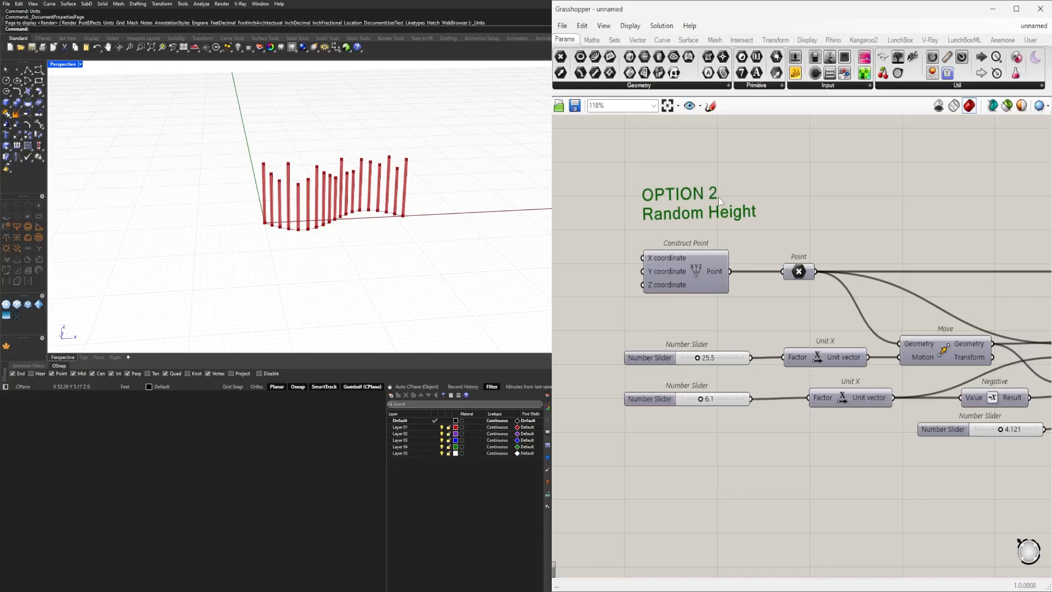
pyautogui.moveTo(716, 202); pyautogui.dragTo(718, 206)
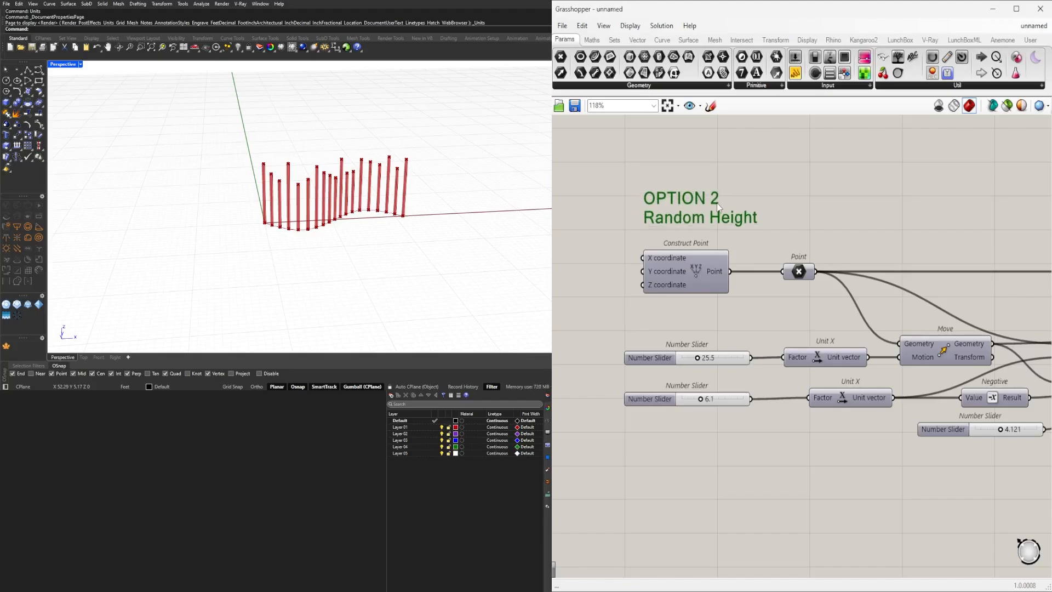
pyautogui.doubleClick(718, 207)
pyautogui.click(798, 133)
pyautogui.scroll(3, 722, 203)
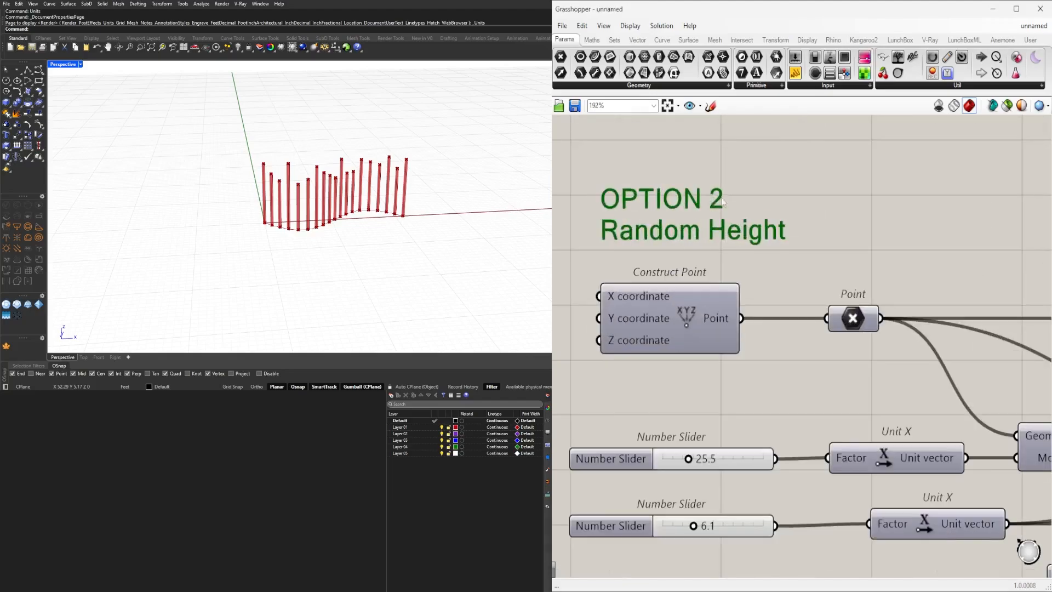
pyautogui.doubleClick(722, 203)
pyautogui.click(701, 146)
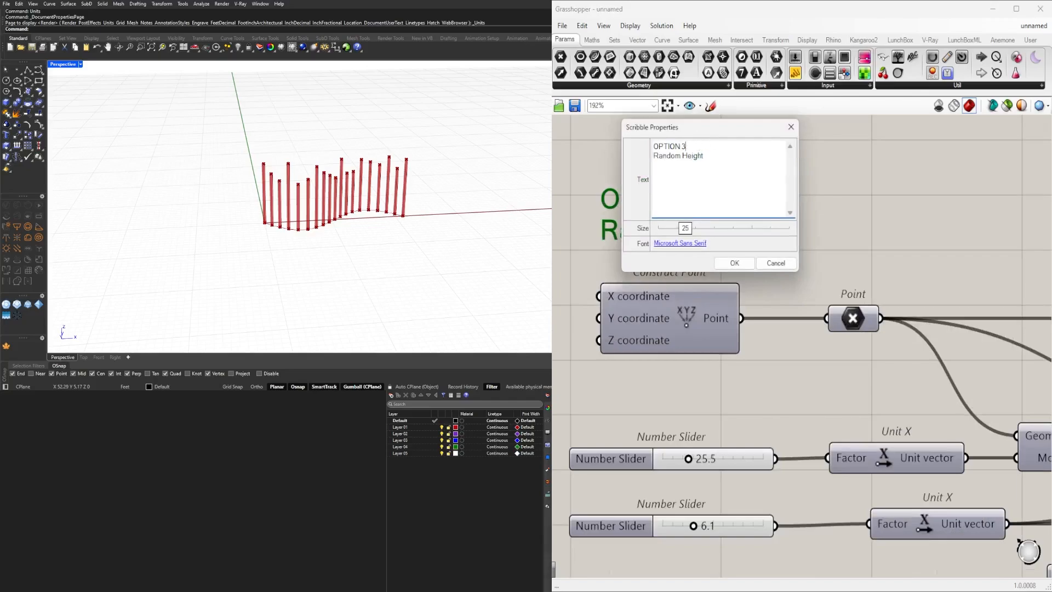
pyautogui.click(734, 263)
pyautogui.scroll(-3, 735, 248)
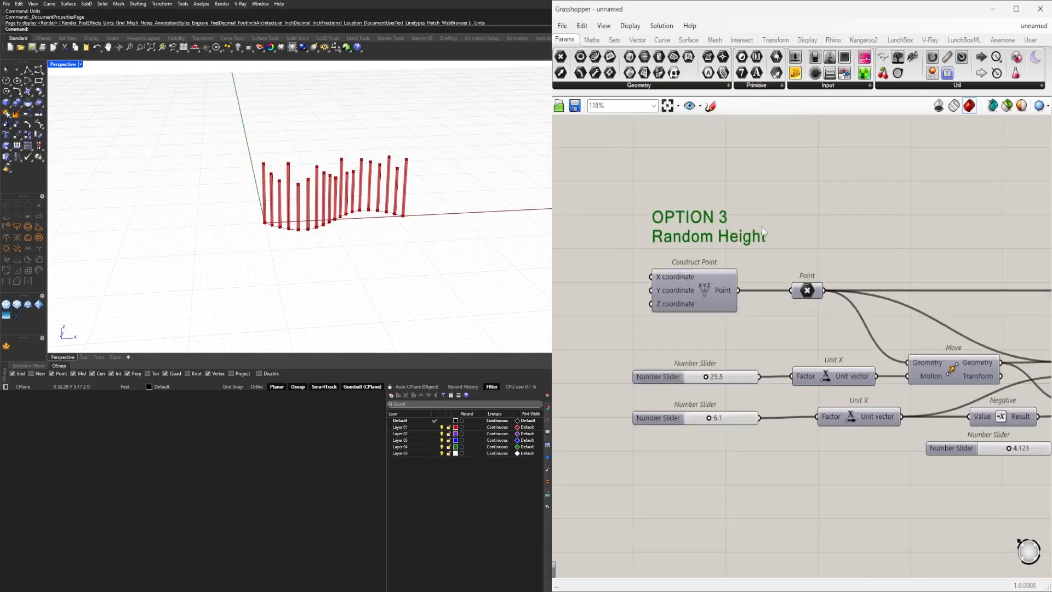
# Step: Change the second line of the OPTION 3 note to "Random Height - Organized"
pyautogui.doubleClick(759, 239)
pyautogui.click(772, 204)
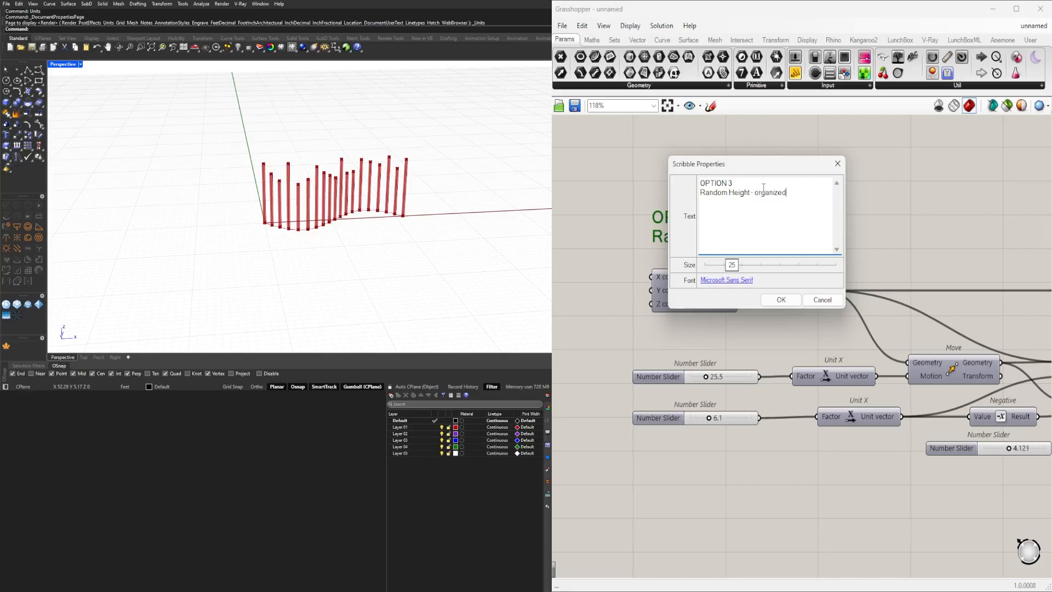
pyautogui.press('BackSpace')
pyautogui.write('O')
pyautogui.click(781, 299)
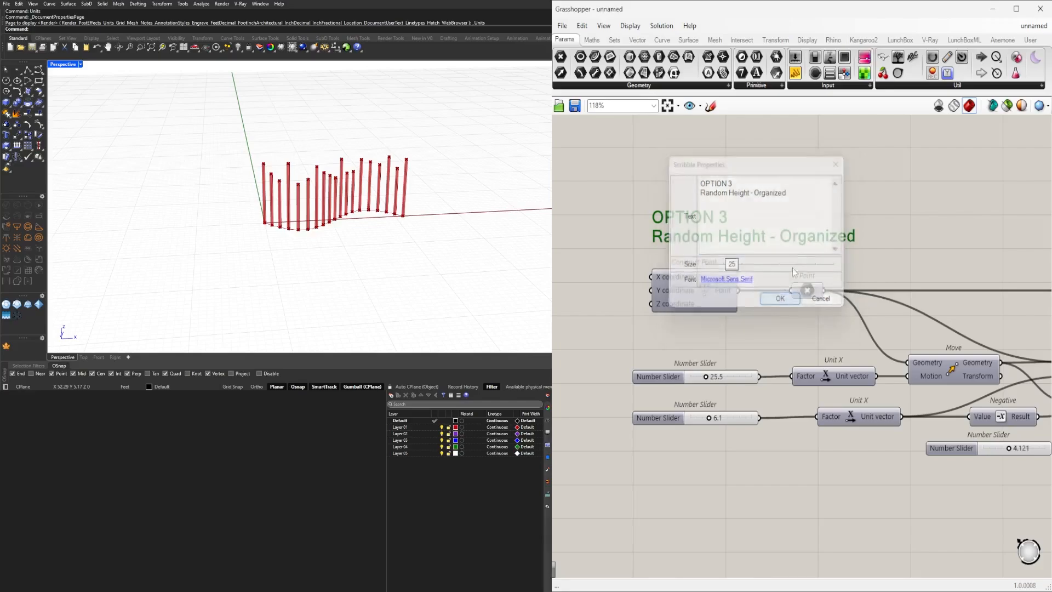
pyautogui.scroll(-7, 842, 219)
pyautogui.scroll(4, 825, 398)
pyautogui.scroll(-3, 828, 383)
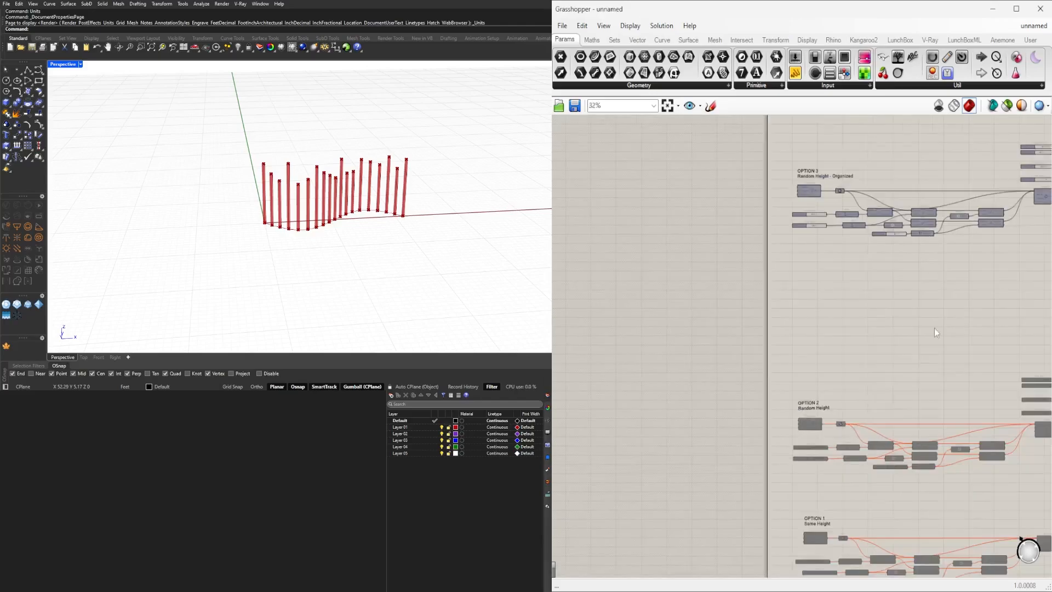
# Step: Shift Option 3's Unit Z, Move, Line and Pipe components away from Random to open a gap after Random
pyautogui.moveTo(935, 328); pyautogui.dragTo(810, 367, button='right')
pyautogui.scroll(4, 885, 241)
pyautogui.moveTo(885, 241)
pyautogui.mouseDown(button='right')
pyautogui.moveTo(578, 267)
pyautogui.moveTo(790, 271)
pyautogui.mouseUp(button='right')
pyautogui.moveTo(917, 238); pyautogui.dragTo(826, 233, button='right')
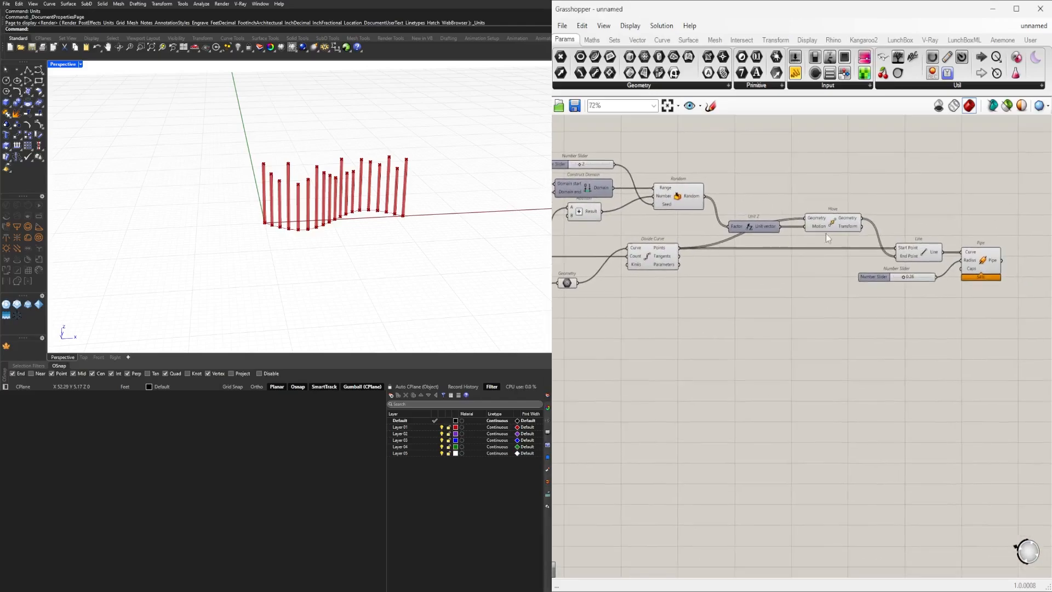
pyautogui.moveTo(676, 256); pyautogui.dragTo(821, 262, button='right')
pyautogui.scroll(2, 925, 214)
pyautogui.moveTo(925, 213); pyautogui.dragTo(782, 210, button='right')
pyautogui.scroll(-2, 782, 209)
pyautogui.moveTo(979, 340); pyautogui.dragTo(949, 340, button='right')
pyautogui.moveTo(981, 342); pyautogui.dragTo(686, 216)
pyautogui.scroll(2, 726, 224)
pyautogui.moveTo(811, 214); pyautogui.dragTo(889, 214)
pyautogui.scroll(1, 706, 228)
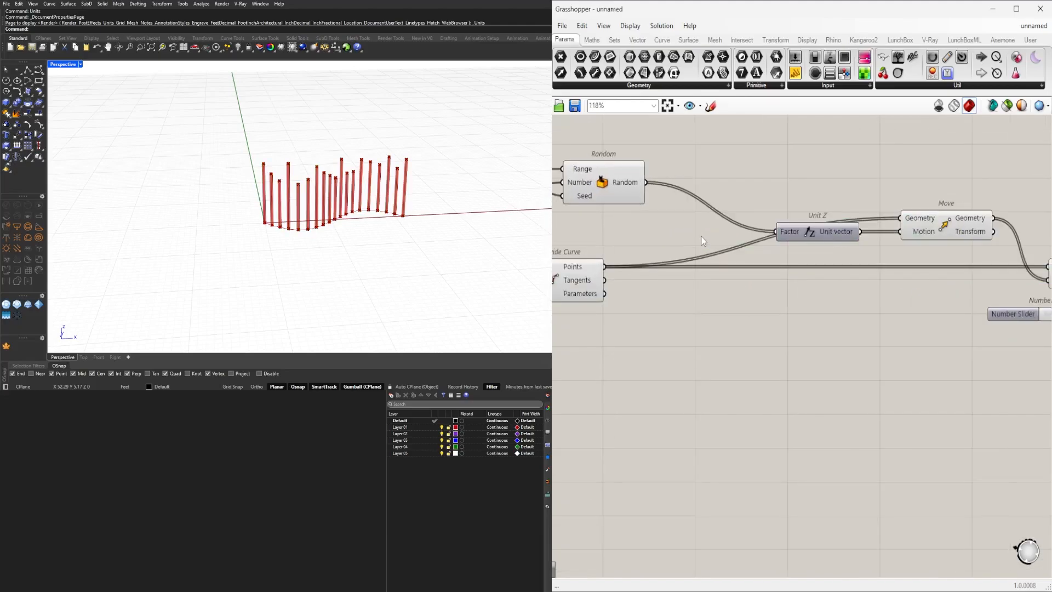
# Step: Add a Sort List component between Random and Unit Z, feeding the Random output into its Keys input
pyautogui.doubleClick(701, 237)
pyautogui.write('sorft')
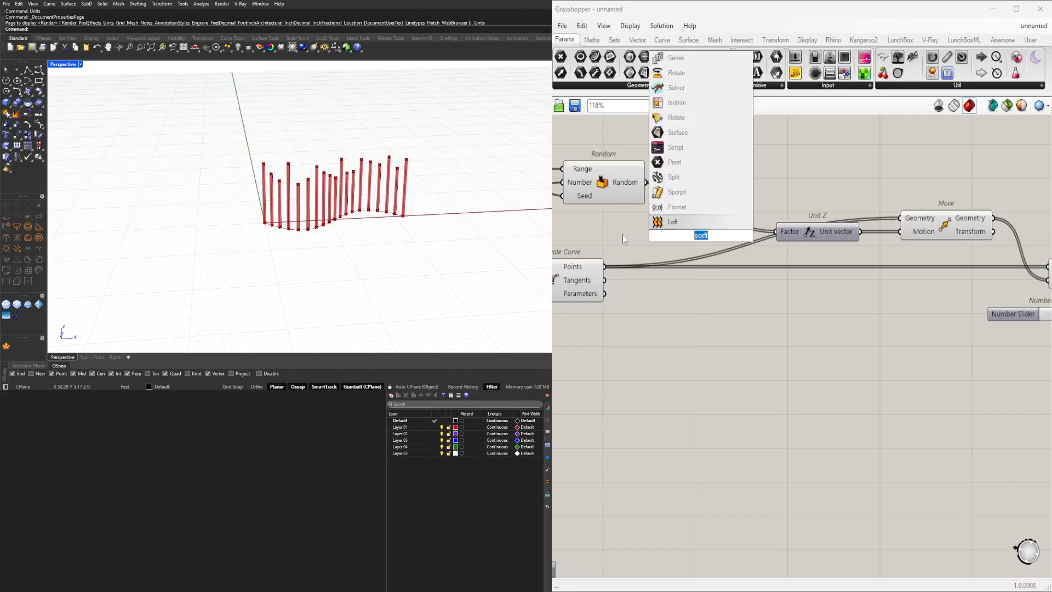
pyautogui.write('sort')
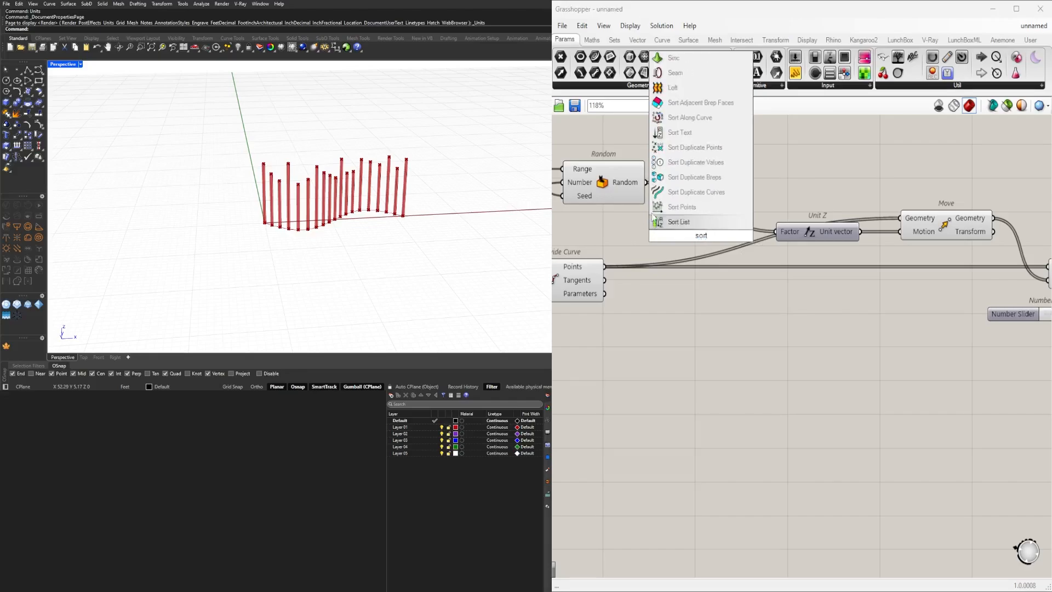
pyautogui.click(655, 221)
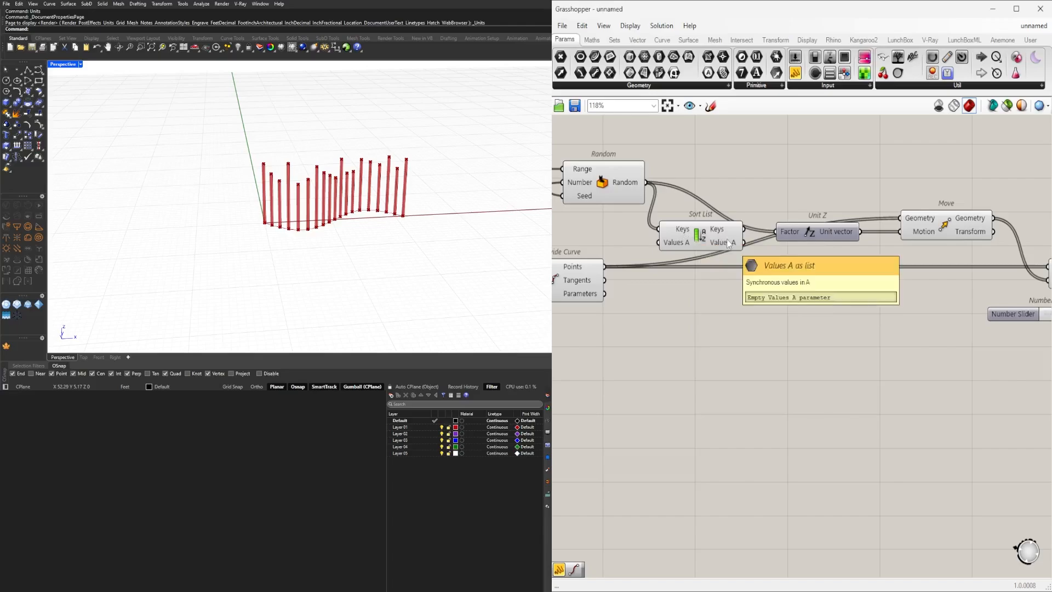
# Step: Wire the Sort List Keys output to Unit Z's Factor and line the two components up with Random
pyautogui.moveTo(720, 233)
pyautogui.moveTo(719, 232); pyautogui.dragTo(718, 186)
pyautogui.moveTo(766, 227); pyautogui.dragTo(826, 183)
pyautogui.click(794, 166)
pyautogui.scroll(-2, 868, 189)
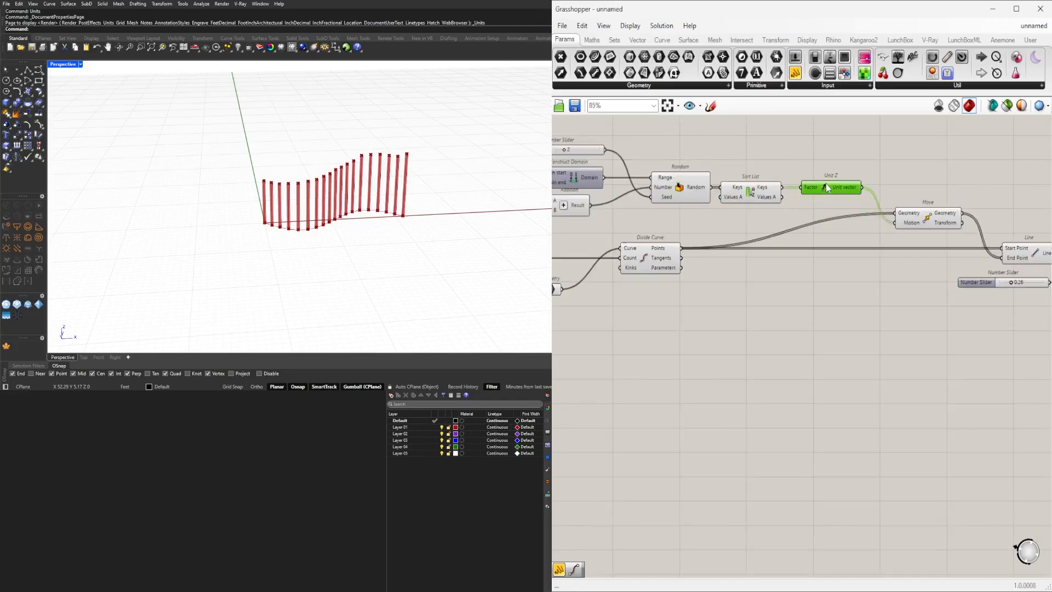
pyautogui.moveTo(946, 172); pyautogui.dragTo(922, 199, button='right')
pyautogui.click(922, 199)
# Step: Group the Sort List component on its own and name the group ORGANIZED LIST
pyautogui.moveTo(775, 222); pyautogui.dragTo(802, 236, button='right')
pyautogui.moveTo(753, 232); pyautogui.dragTo(757, 232)
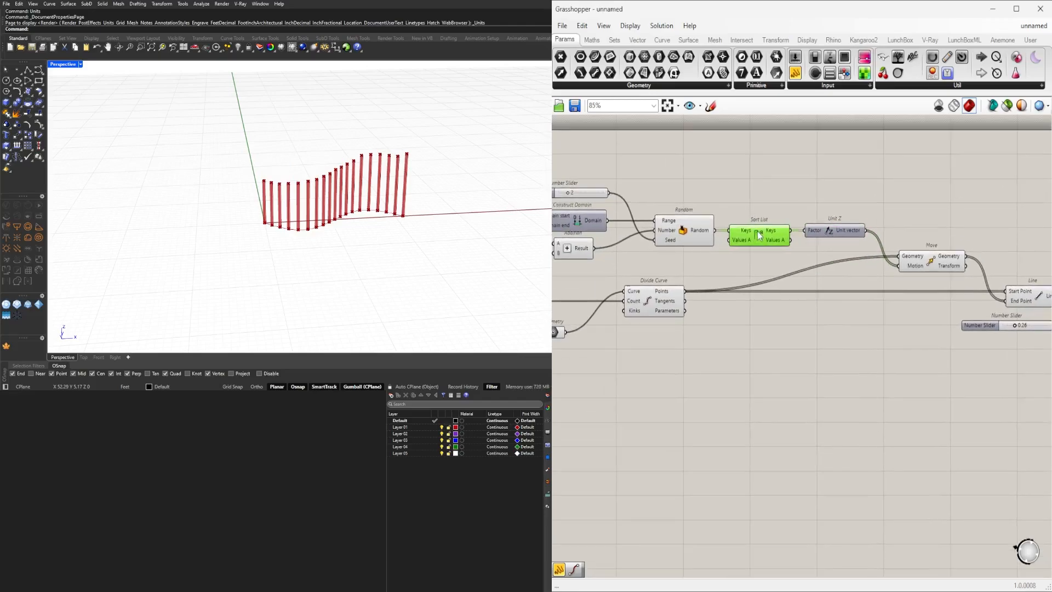
pyautogui.hotkey('ctrl', 'g')
pyautogui.scroll(3, 759, 235)
pyautogui.rightClick(756, 233)
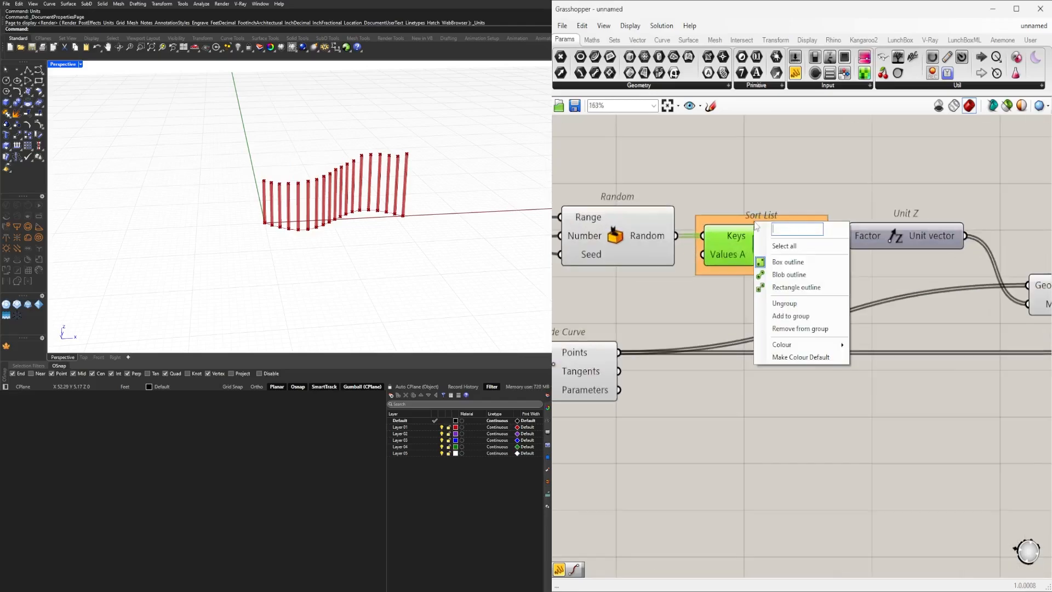
pyautogui.write('rg')
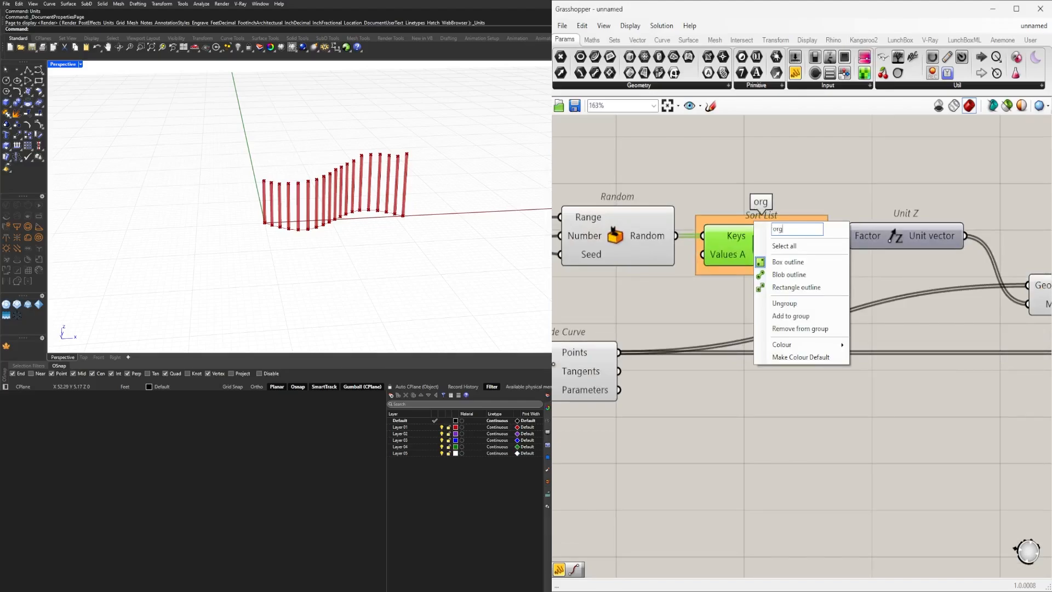
pyautogui.press('BackSpace')
pyautogui.write('ORGA')
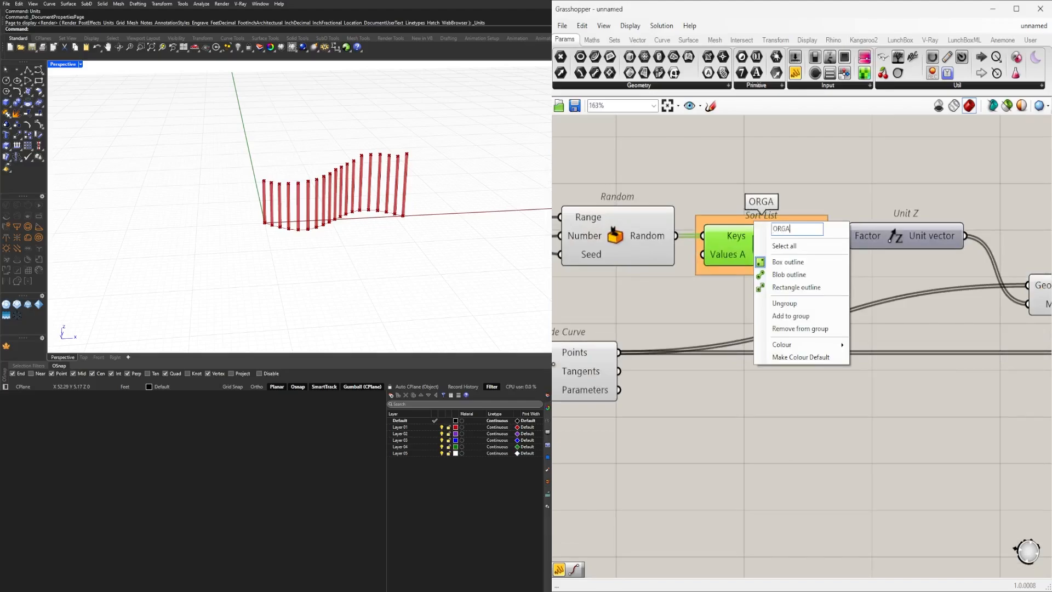
pyautogui.write('NIZED LIST')
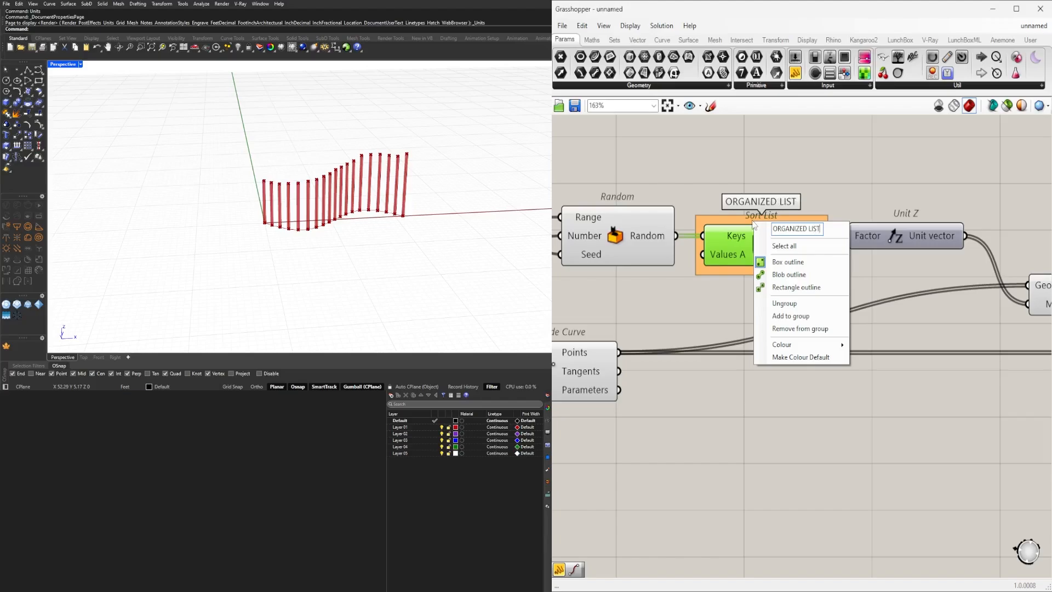
pyautogui.click(761, 157)
# Step: Set Option 3's domain start to 9.462, its domain end to 1.000 and the Random seed to 5
pyautogui.scroll(-7, 810, 185)
pyautogui.moveTo(886, 251); pyautogui.dragTo(880, 305, button='right')
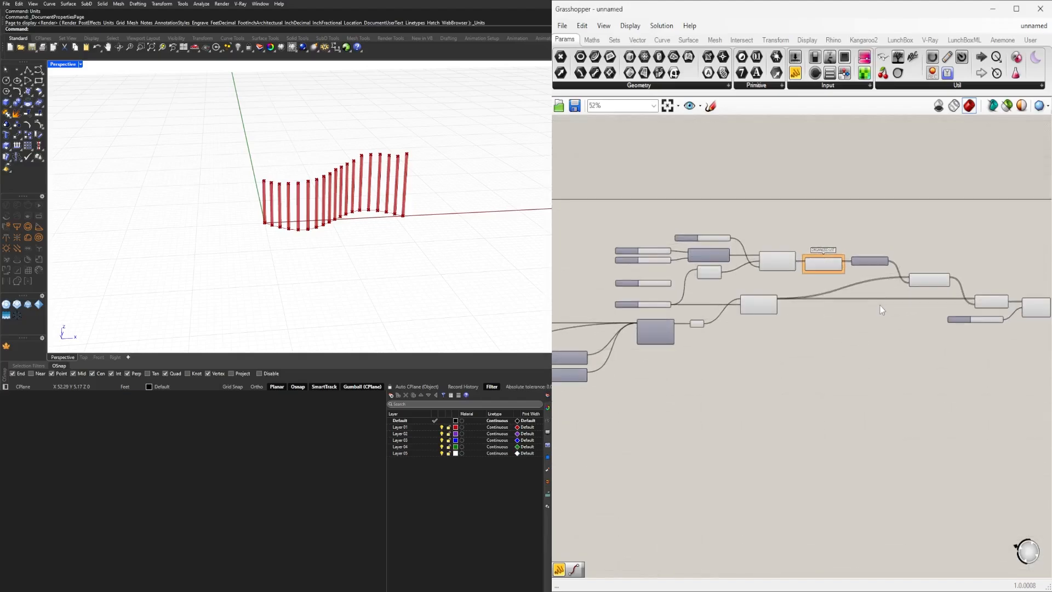
pyautogui.scroll(2, 880, 304)
pyautogui.moveTo(694, 258); pyautogui.dragTo(764, 240, button='right')
pyautogui.scroll(-4, 807, 310)
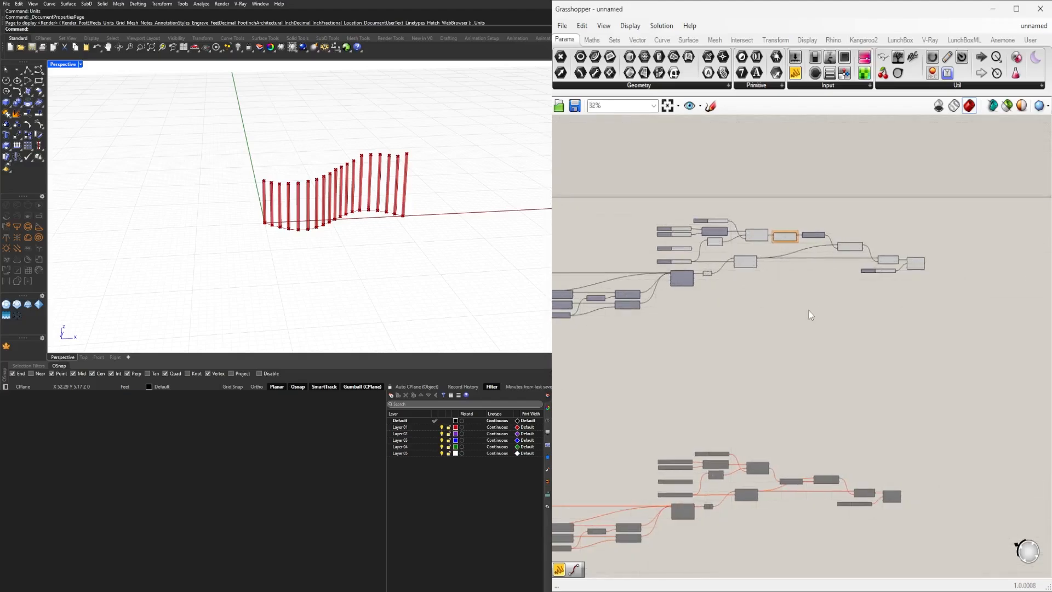
pyautogui.scroll(10, 634, 228)
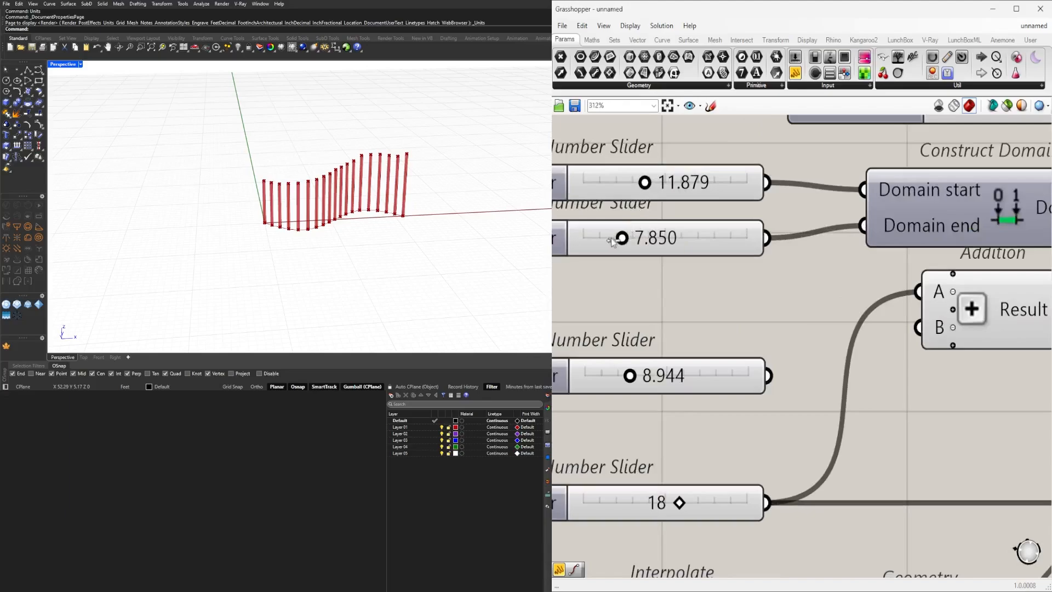
pyautogui.moveTo(622, 237); pyautogui.dragTo(582, 242)
pyautogui.moveTo(653, 181); pyautogui.dragTo(634, 184)
pyautogui.scroll(-8, 712, 296)
pyautogui.scroll(9, 864, 217)
pyautogui.moveTo(863, 217); pyautogui.dragTo(927, 204)
pyautogui.scroll(-5, 853, 272)
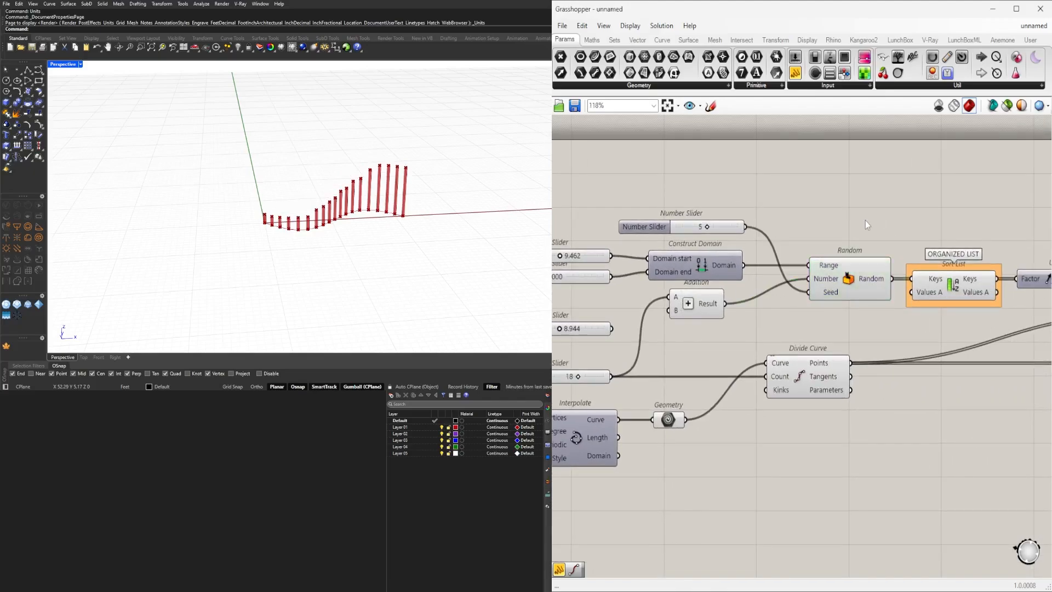
pyautogui.scroll(-5, 887, 263)
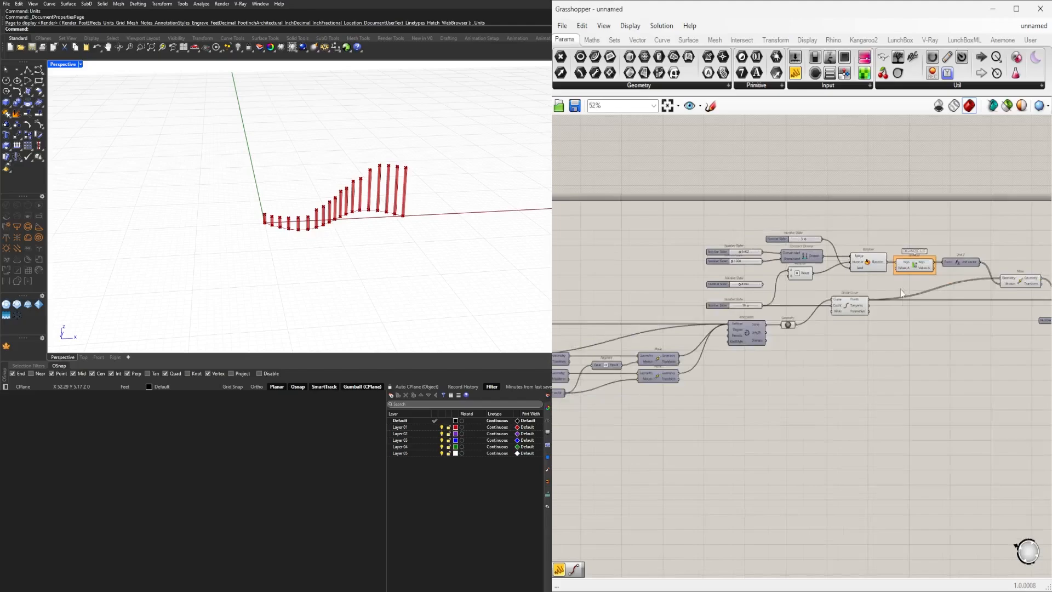
# Step: Move the entire Option 3 definition, including its title, closer to Option 2
pyautogui.moveTo(916, 415); pyautogui.dragTo(908, 297, button='right')
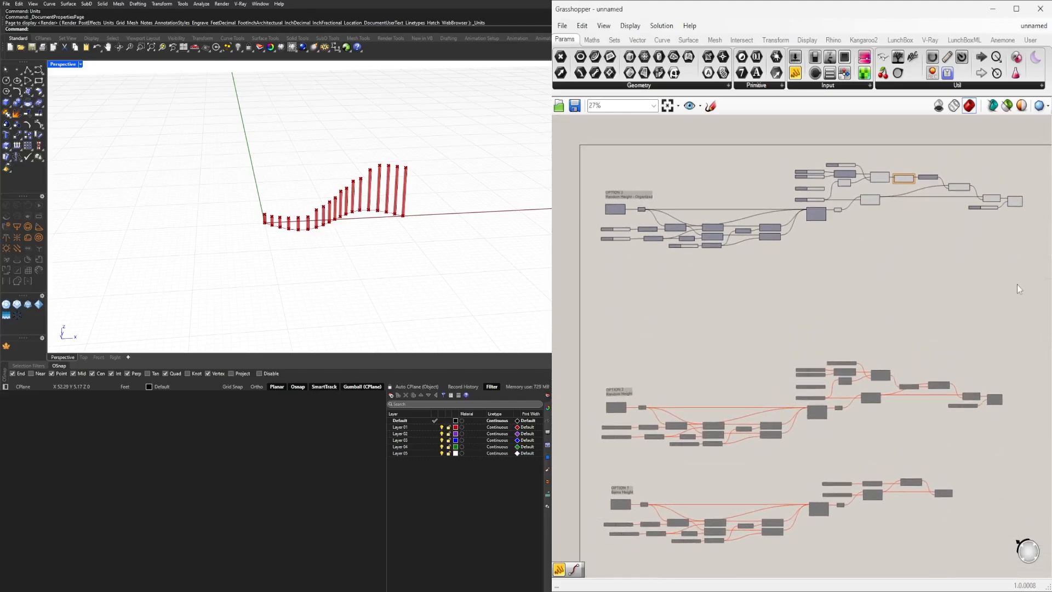
pyautogui.moveTo(978, 261); pyautogui.dragTo(581, 145)
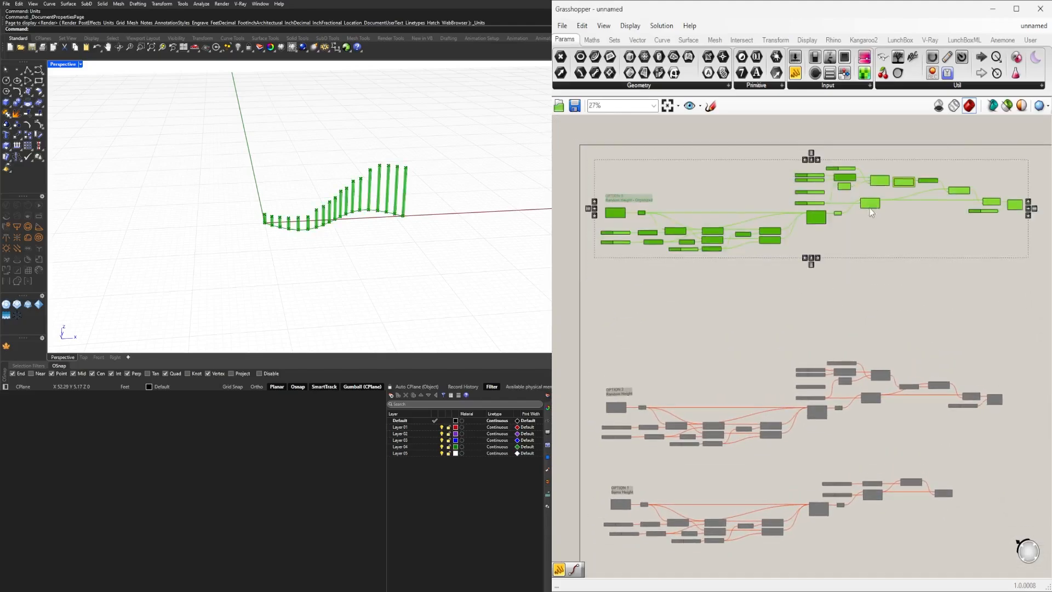
pyautogui.moveTo(868, 207); pyautogui.dragTo(872, 292)
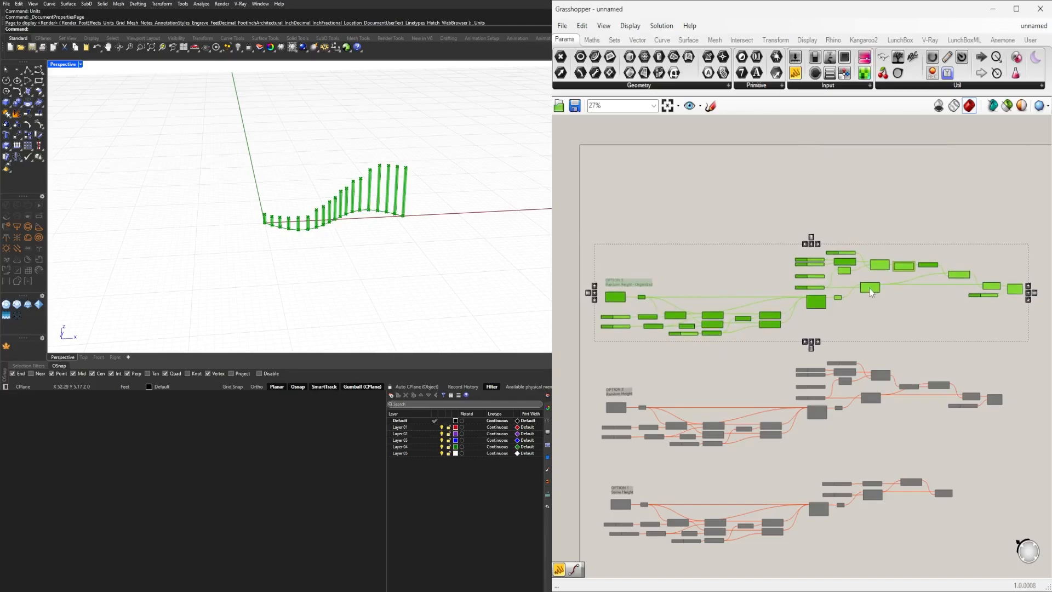
pyautogui.click(834, 213)
pyautogui.scroll(5, 811, 298)
pyautogui.scroll(-6, 824, 324)
# Step: Duplicate the whole Option 3 definition and place the copy directly above the original
pyautogui.moveTo(862, 346); pyautogui.dragTo(820, 349, button='right')
pyautogui.moveTo(968, 353); pyautogui.dragTo(612, 251)
pyautogui.keyDown('alt'); pyautogui.moveTo(784, 321); pyautogui.dragTo(782, 257); pyautogui.keyUp('alt')
pyautogui.scroll(6, 639, 233)
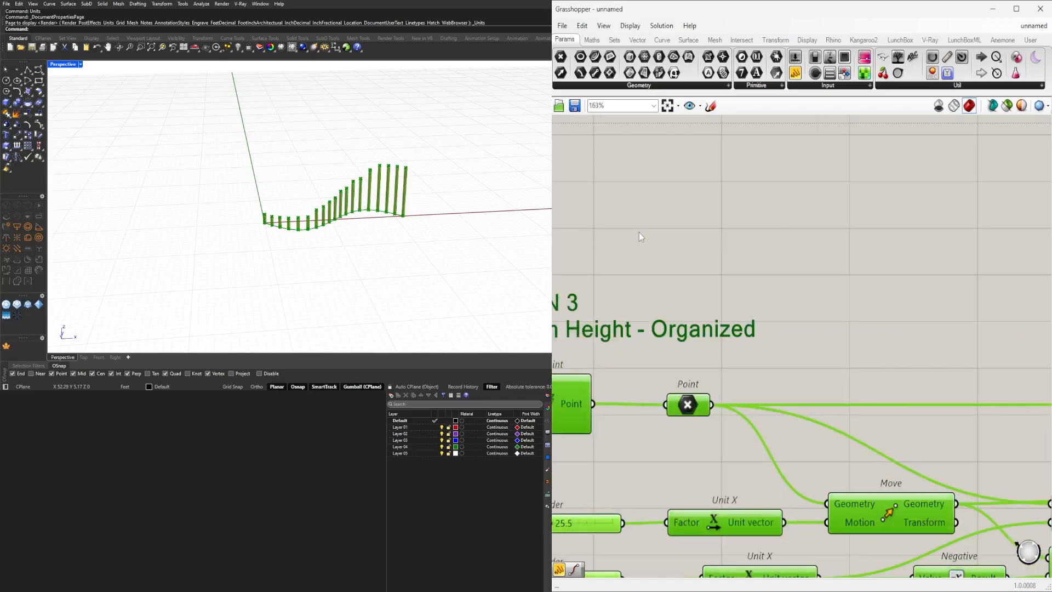
pyautogui.scroll(-4, 641, 236)
# Step: Change the first line of the copied definition's scribble title to OPTION 4
pyautogui.click(688, 244)
pyautogui.scroll(3, 636, 252)
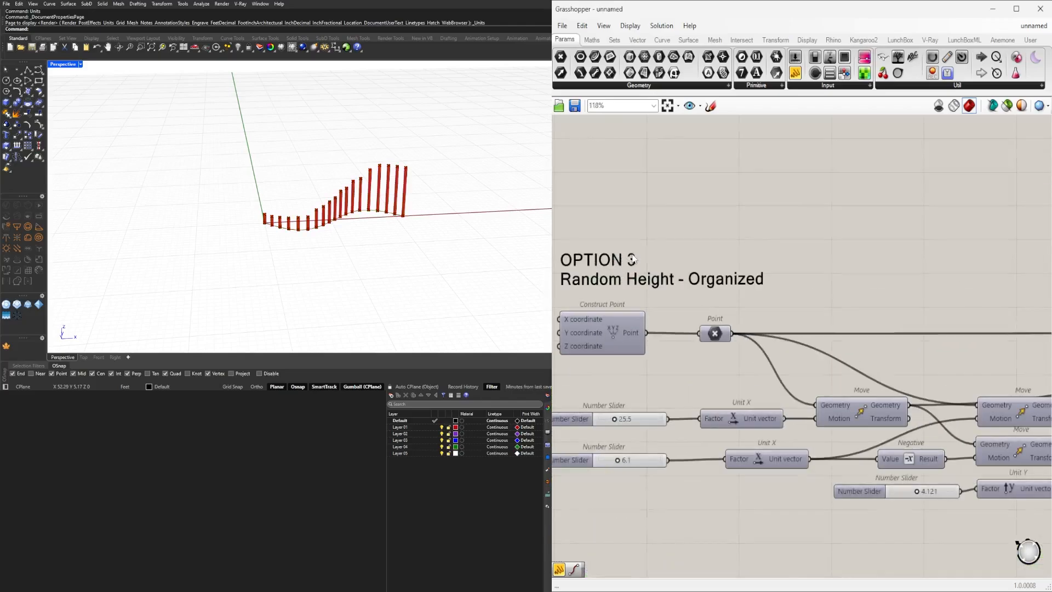
pyautogui.doubleClick(632, 259)
pyautogui.click(633, 203)
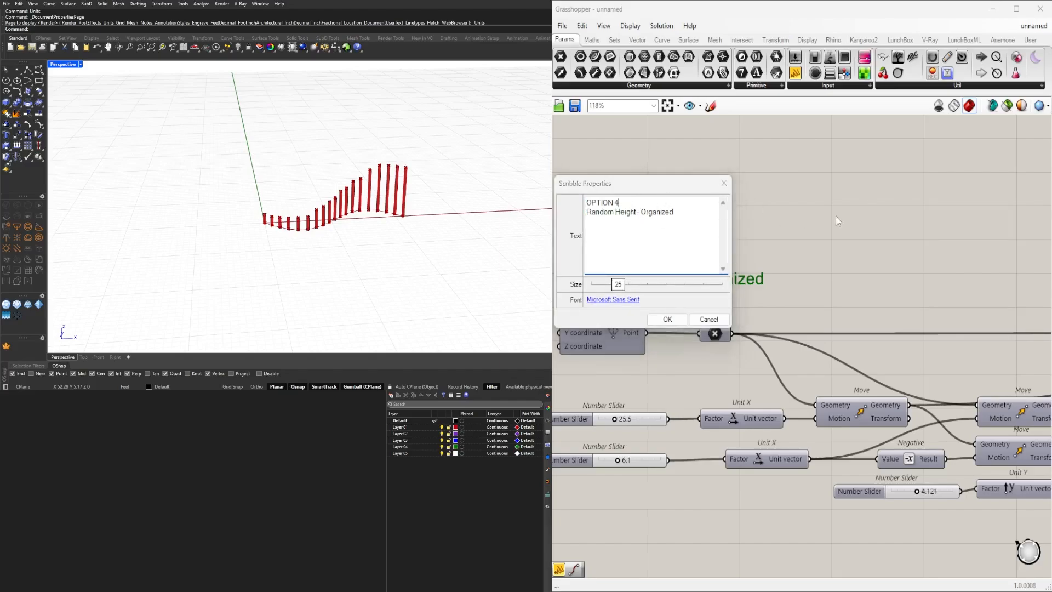
pyautogui.click(667, 318)
# Step: Pull Sort List out of the Option 4 wiring so Random feeds Unit Z directly, and delete the component
pyautogui.scroll(-3, 740, 297)
pyautogui.scroll(3, 745, 274)
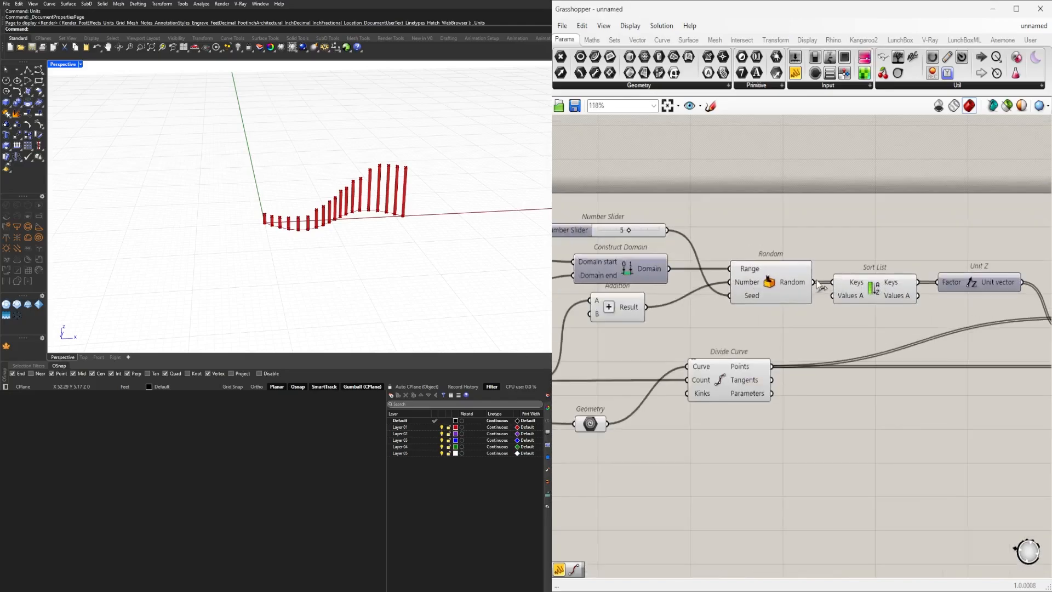
pyautogui.moveTo(819, 285); pyautogui.dragTo(882, 319)
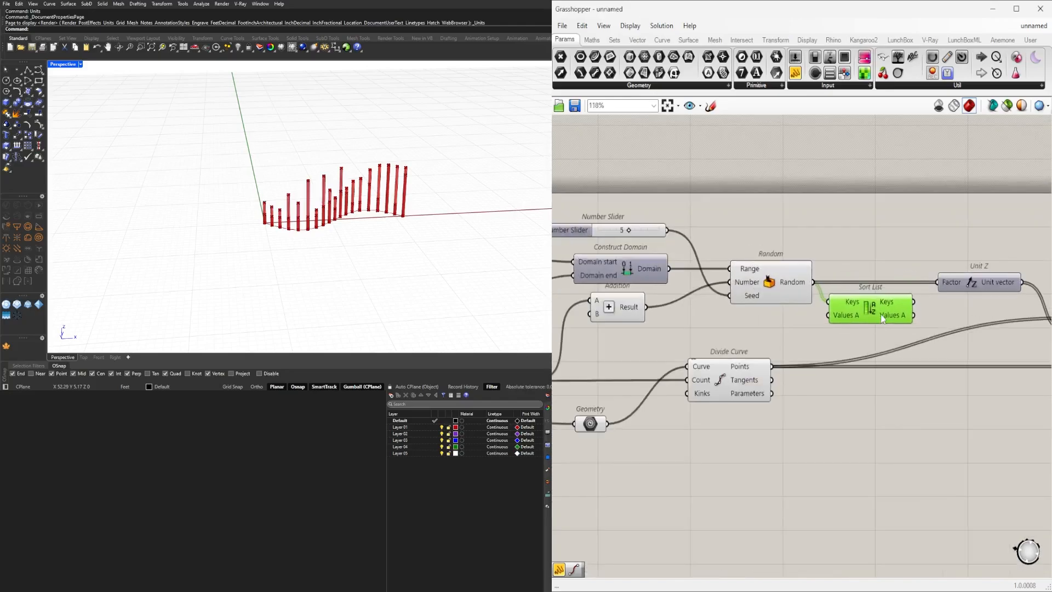
pyautogui.press('Delete')
pyautogui.scroll(-2, 848, 292)
pyautogui.click(803, 271)
pyautogui.scroll(-3, 919, 342)
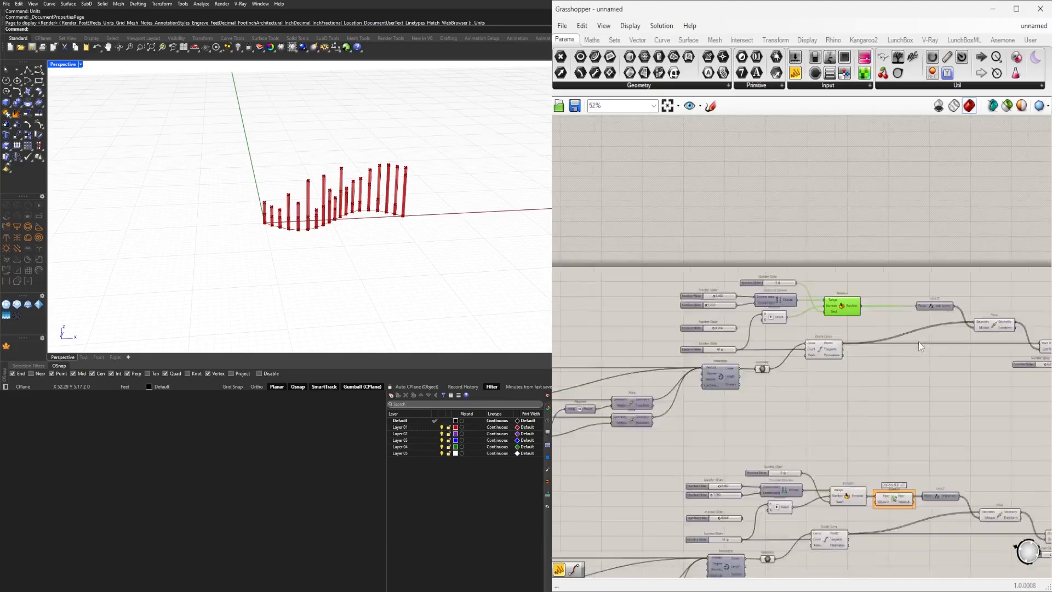
# Step: Disable all components of the Option 3 definition
pyautogui.scroll(-5, 918, 341)
pyautogui.moveTo(1011, 438); pyautogui.dragTo(666, 377)
pyautogui.rightClick(678, 371)
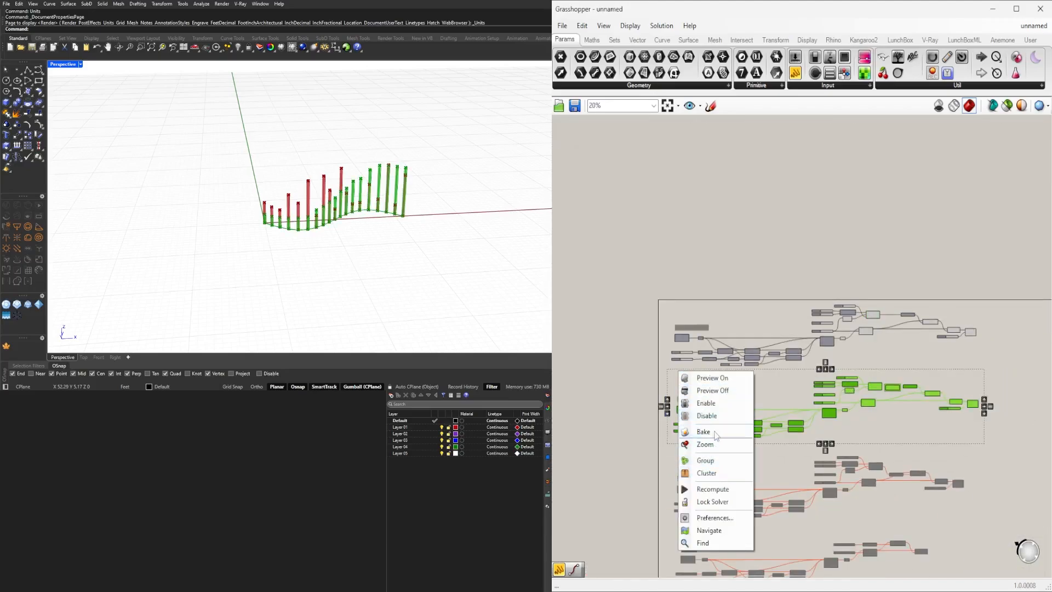
pyautogui.click(707, 415)
pyautogui.click(740, 413)
pyautogui.scroll(4, 692, 335)
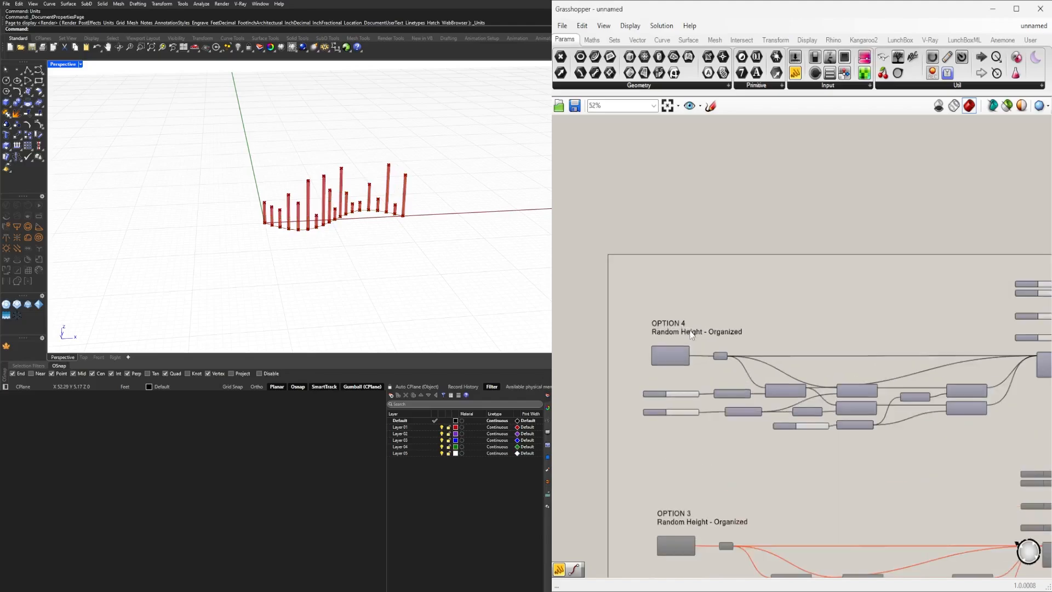
# Step: Set Option 4's height domain to start at 7.324 and end at 12.807
pyautogui.scroll(8, 722, 308)
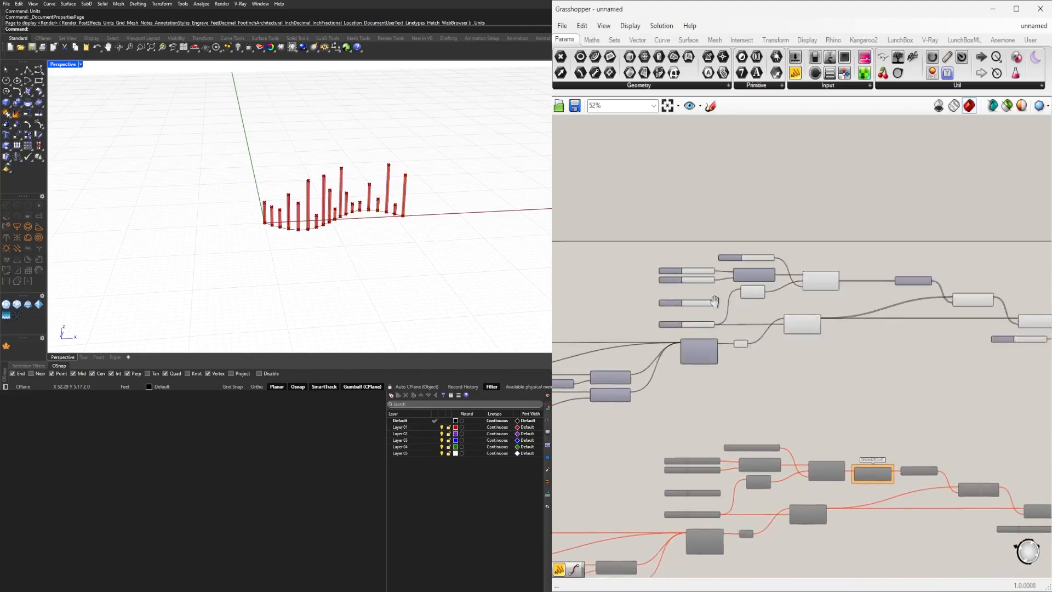
pyautogui.moveTo(702, 330); pyautogui.dragTo(772, 331)
pyautogui.moveTo(754, 277); pyautogui.dragTo(741, 278)
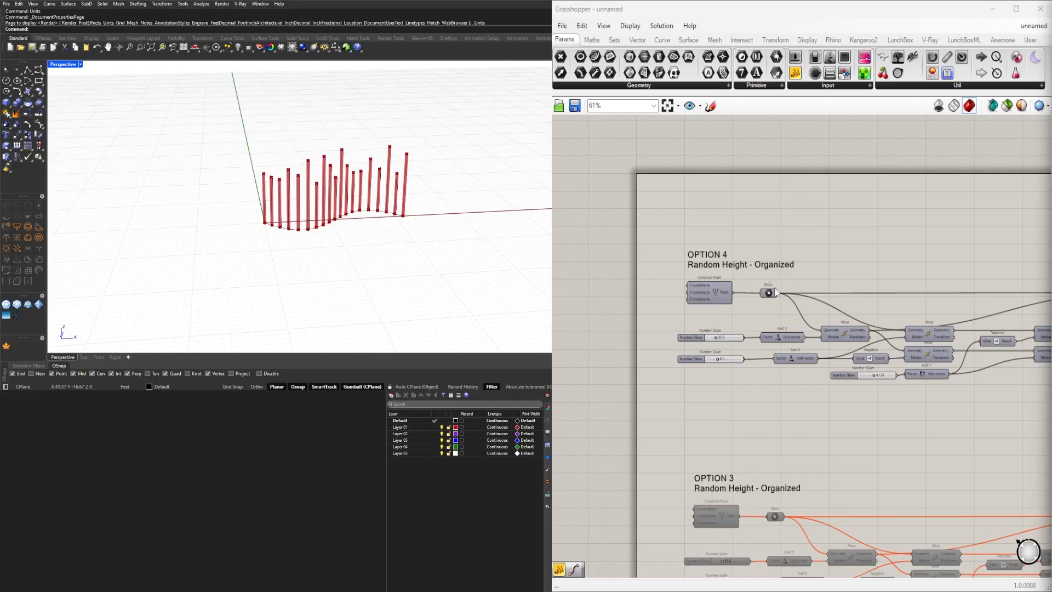
# Step: Replace the second line of the Option 4 scribble title with POINT ATTRACTOR
pyautogui.scroll(5, 745, 260)
pyautogui.doubleClick(747, 270)
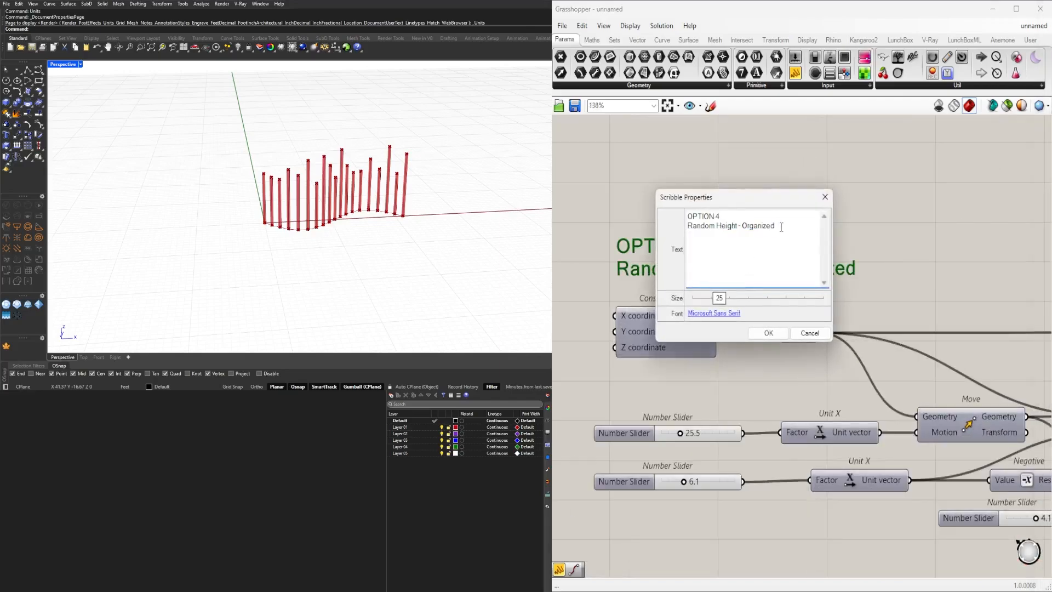
pyautogui.moveTo(777, 225); pyautogui.dragTo(687, 230)
pyautogui.write('POINT ATTRACTOR')
pyautogui.click(769, 333)
# Step: Disconnect the Random output from Unit Z's Factor input in the Option 4 definition
pyautogui.scroll(-4, 939, 283)
pyautogui.moveTo(939, 284); pyautogui.dragTo(728, 288, button='right')
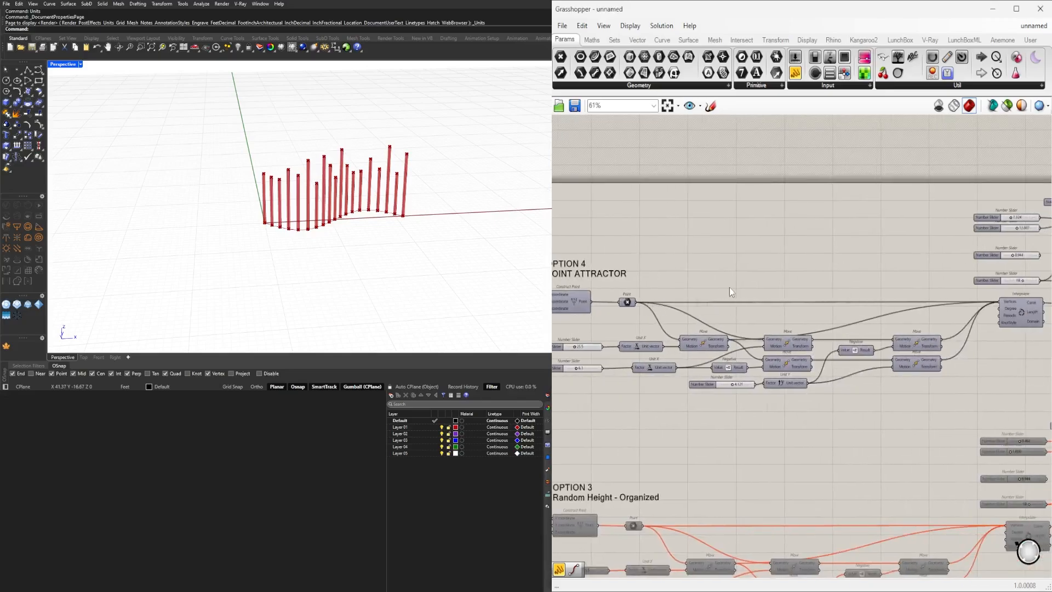
pyautogui.scroll(-1, 942, 301)
pyautogui.moveTo(958, 341); pyautogui.dragTo(759, 362, button='right')
pyautogui.scroll(4, 896, 271)
pyautogui.scroll(-1, 967, 295)
pyautogui.moveTo(940, 277); pyautogui.dragTo(804, 283, button='right')
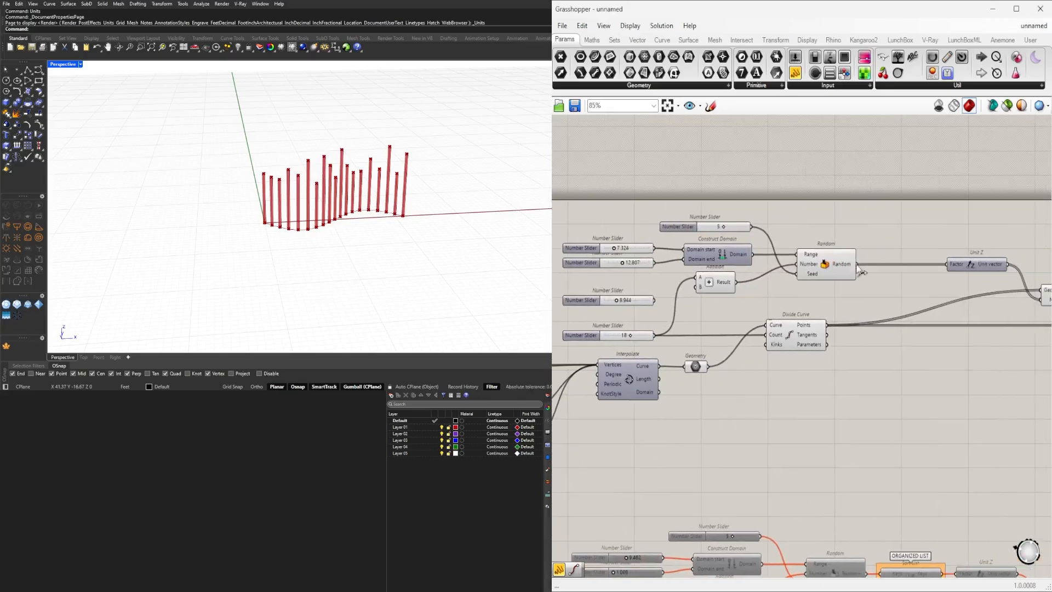
pyautogui.moveTo(859, 267); pyautogui.dragTo(955, 268)
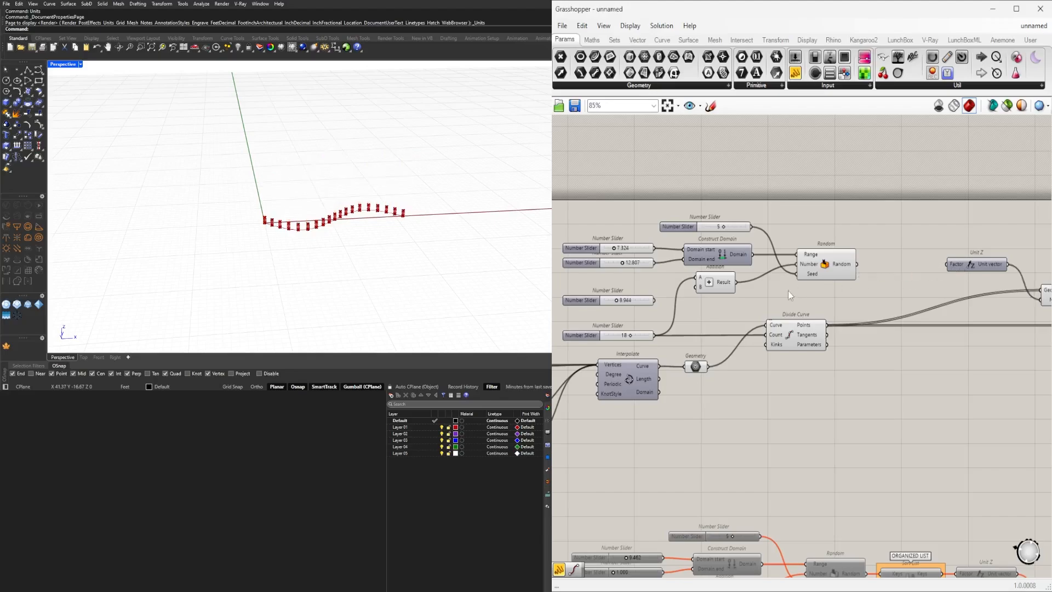
# Step: Disconnect the count slider from the Addition component's A input in the Option 4 definition
pyautogui.moveTo(760, 298); pyautogui.dragTo(849, 302, button='right')
pyautogui.scroll(2, 849, 331)
pyautogui.scroll(-2, 861, 342)
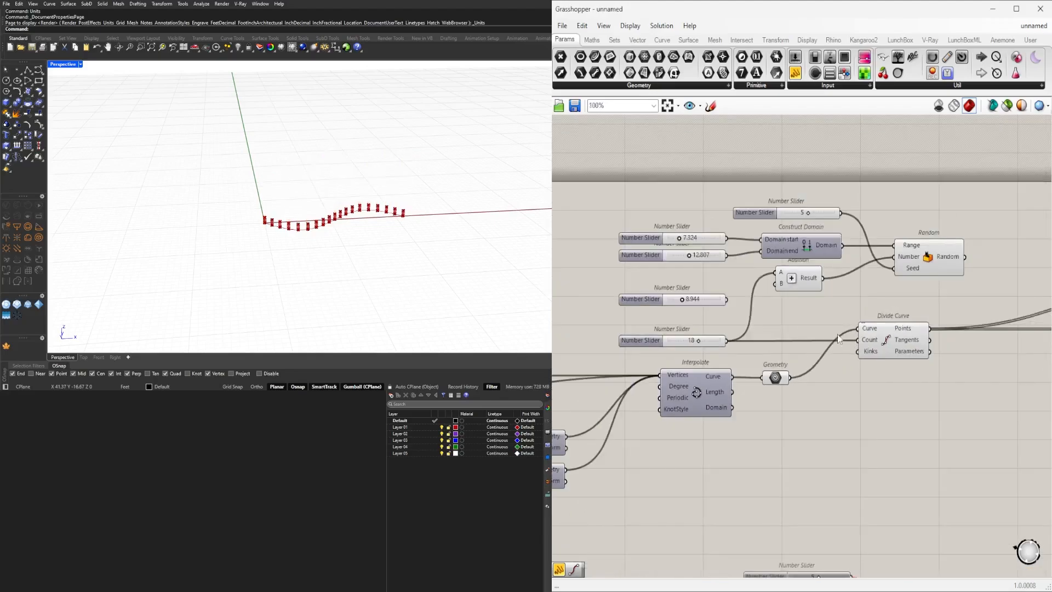
pyautogui.moveTo(744, 331); pyautogui.dragTo(791, 305)
# Step: Move the three disabled definitions down together, away from the Option 4 definition
pyautogui.moveTo(955, 296); pyautogui.dragTo(718, 221)
pyautogui.scroll(-10, 841, 269)
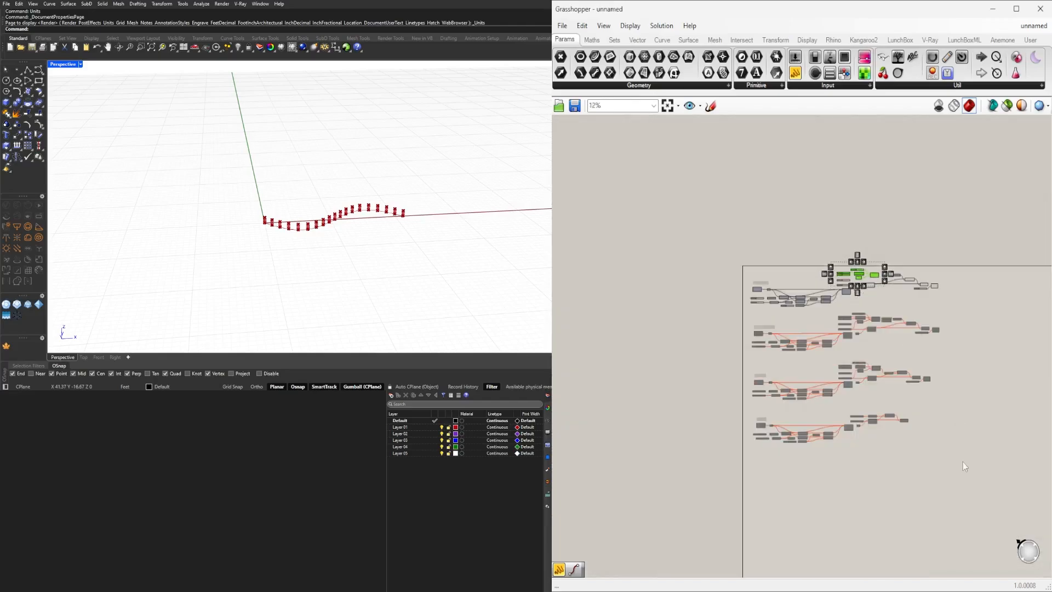
pyautogui.moveTo(996, 521); pyautogui.dragTo(705, 258)
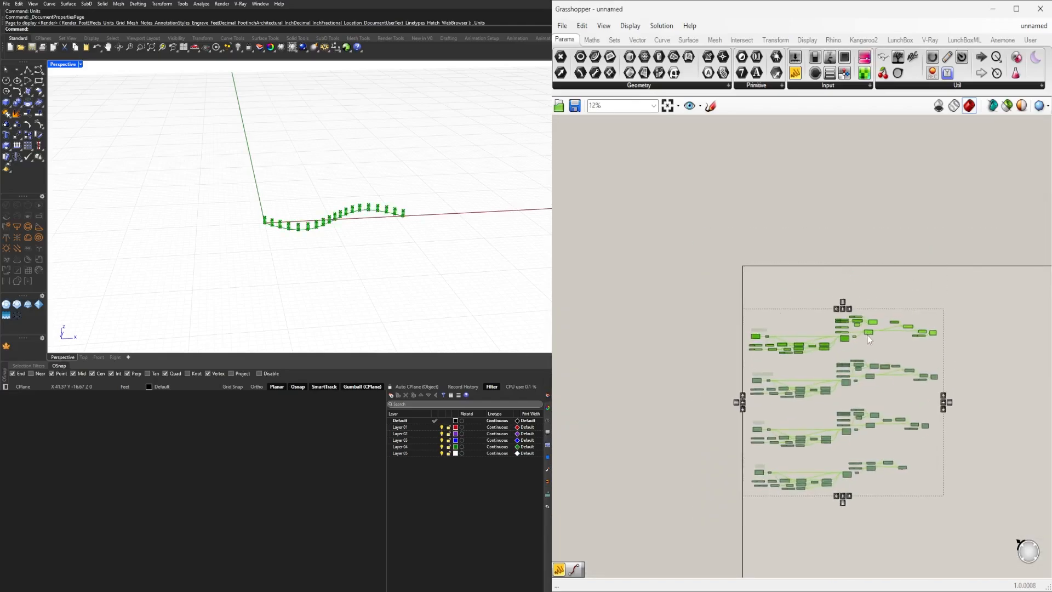
pyautogui.click(853, 344)
# Step: Move Option 4's Random, Construct Domain and Addition components with their sliders and the 8.944 slider up, clear of Divide Curve
pyautogui.scroll(9, 870, 308)
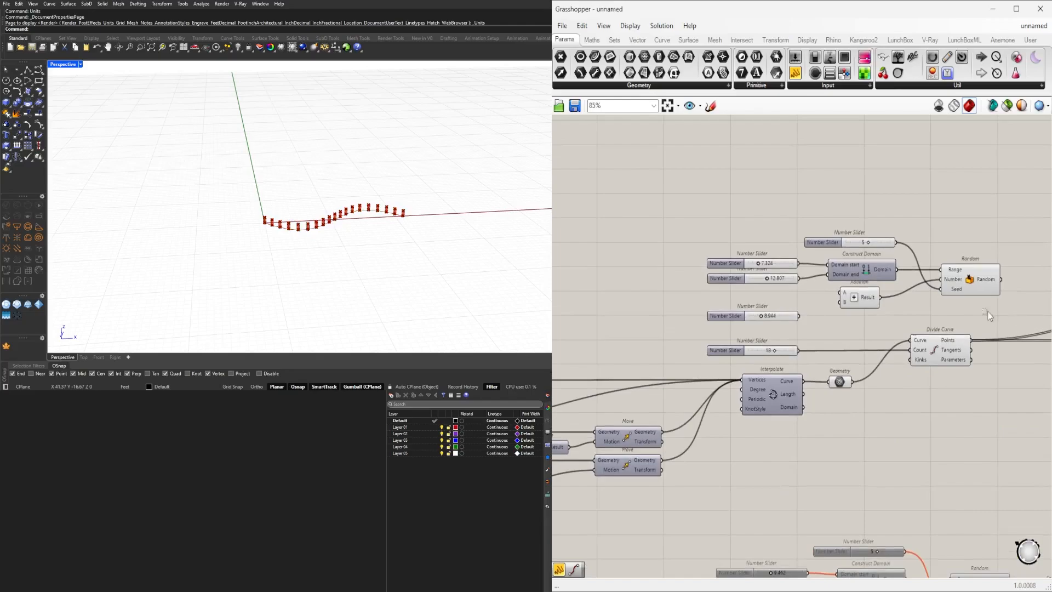
pyautogui.moveTo(987, 313); pyautogui.dragTo(800, 246)
pyautogui.keyDown('ctrl'); pyautogui.click(783, 318); pyautogui.keyUp('ctrl')
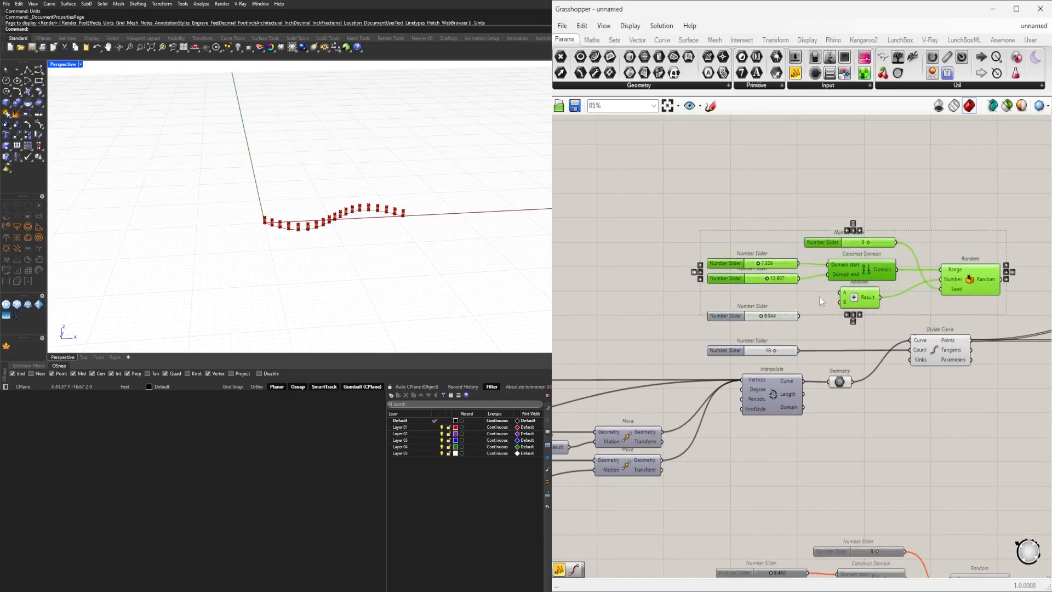
pyautogui.keyDown('shift'); pyautogui.click(783, 317); pyautogui.keyUp('shift')
pyautogui.moveTo(855, 297); pyautogui.dragTo(834, 350, button='right')
pyautogui.moveTo(836, 349); pyautogui.dragTo(832, 179)
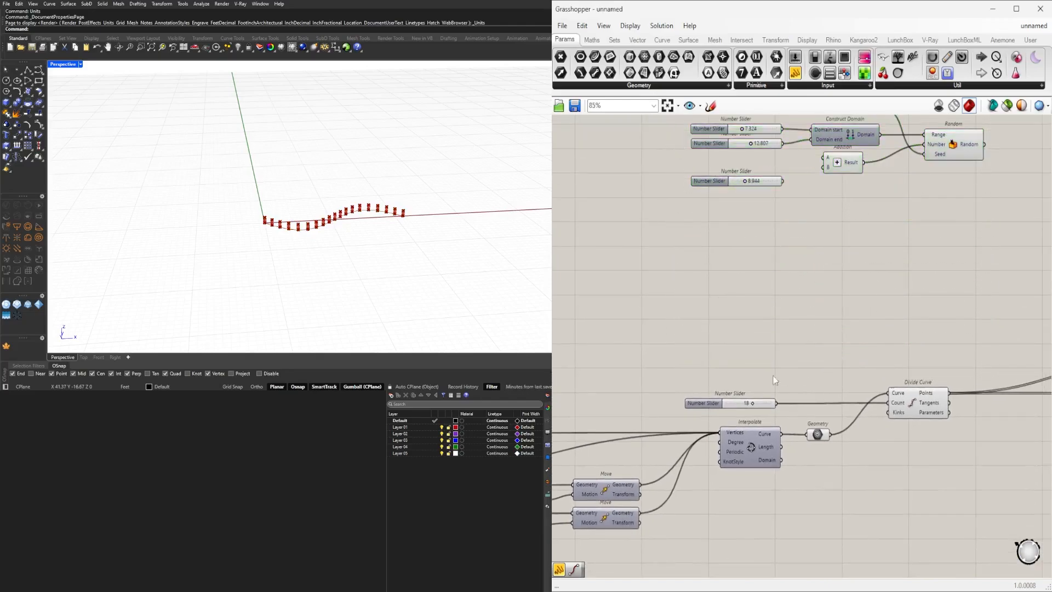
# Step: Set the Divide Curve count slider to 24
pyautogui.scroll(4, 696, 393)
pyautogui.click(707, 414)
pyautogui.moveTo(804, 417); pyautogui.dragTo(828, 417)
# Step: Place the loose 8.944 slider beside Unit Z and connect it to the Factor input
pyautogui.scroll(-6, 865, 386)
pyautogui.moveTo(1033, 375); pyautogui.dragTo(858, 399, button='right')
pyautogui.scroll(5, 858, 399)
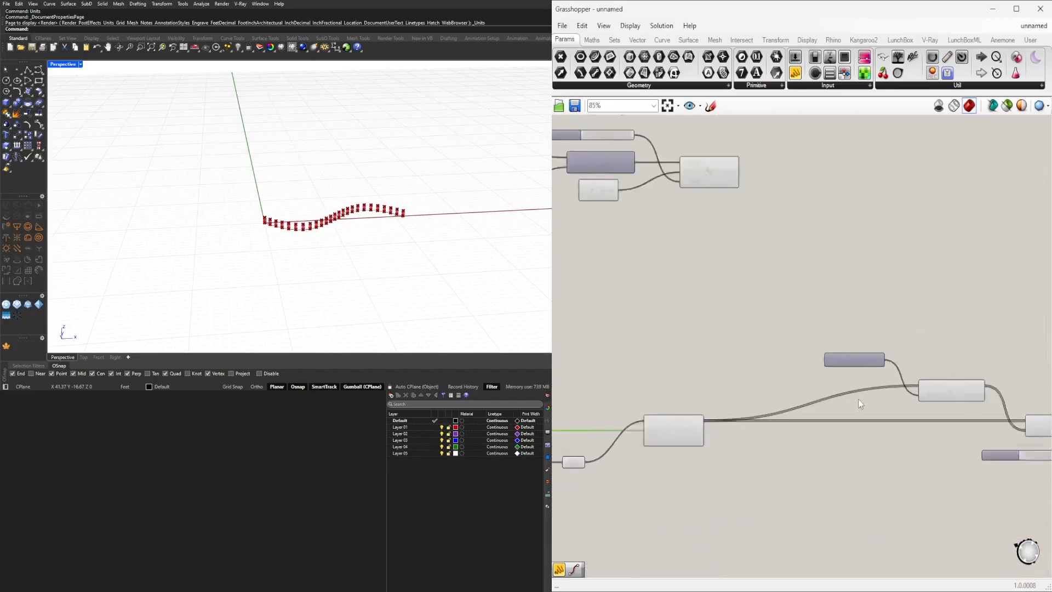
pyautogui.scroll(-3, 842, 364)
pyautogui.scroll(3, 814, 358)
pyautogui.scroll(-2, 814, 357)
pyautogui.moveTo(755, 273); pyautogui.dragTo(868, 263, button='right')
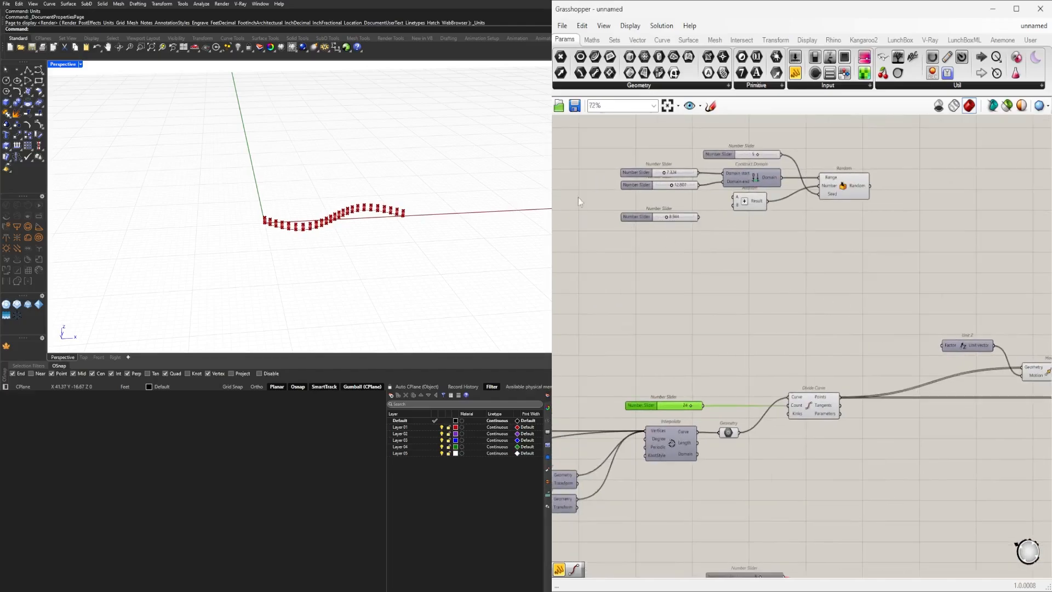
pyautogui.moveTo(639, 218); pyautogui.dragTo(865, 348)
pyautogui.scroll(2, 926, 346)
pyautogui.moveTo(944, 344); pyautogui.dragTo(944, 343)
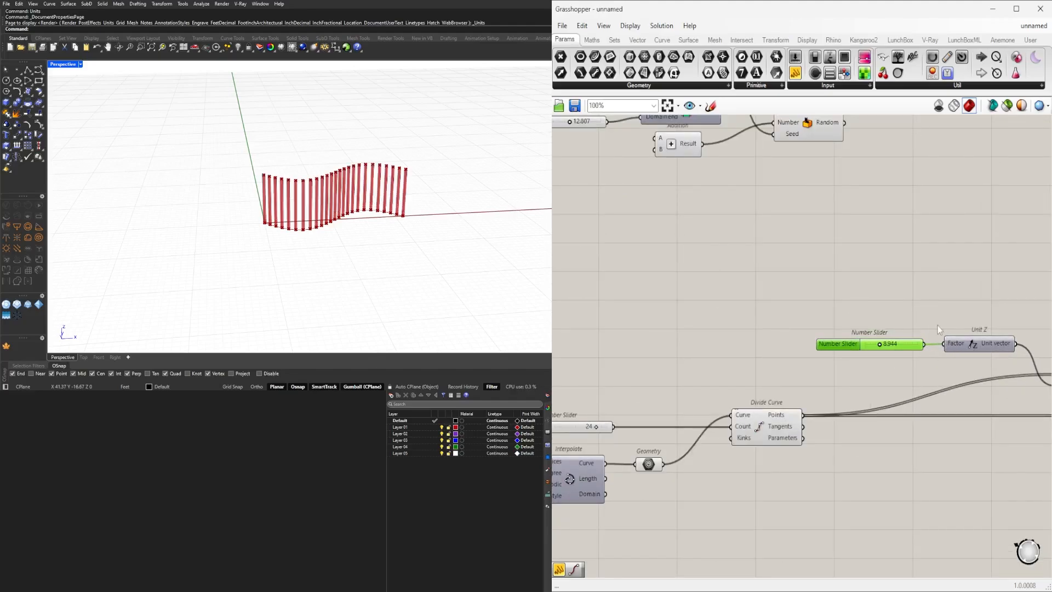
# Step: Add a Point On Curve component below Divide Curve and feed it the output of the Geometry parameter
pyautogui.scroll(-3, 763, 383)
pyautogui.moveTo(702, 431); pyautogui.dragTo(865, 384, button='right')
pyautogui.scroll(3, 862, 384)
pyautogui.moveTo(859, 384); pyautogui.dragTo(852, 383)
pyautogui.moveTo(997, 429); pyautogui.dragTo(764, 389, button='right')
pyautogui.doubleClick(765, 390)
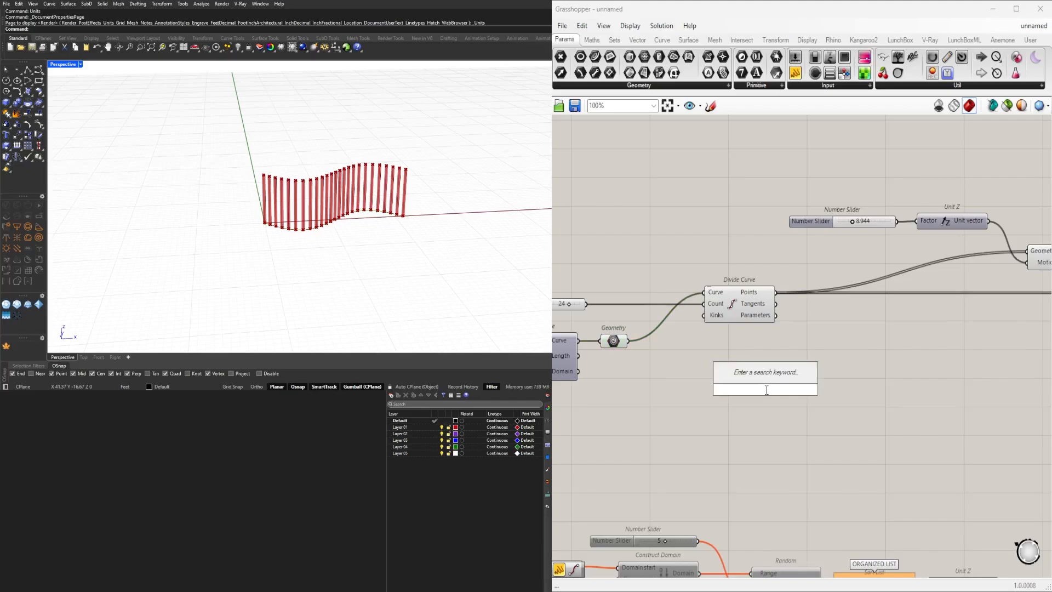
pyautogui.write('c')
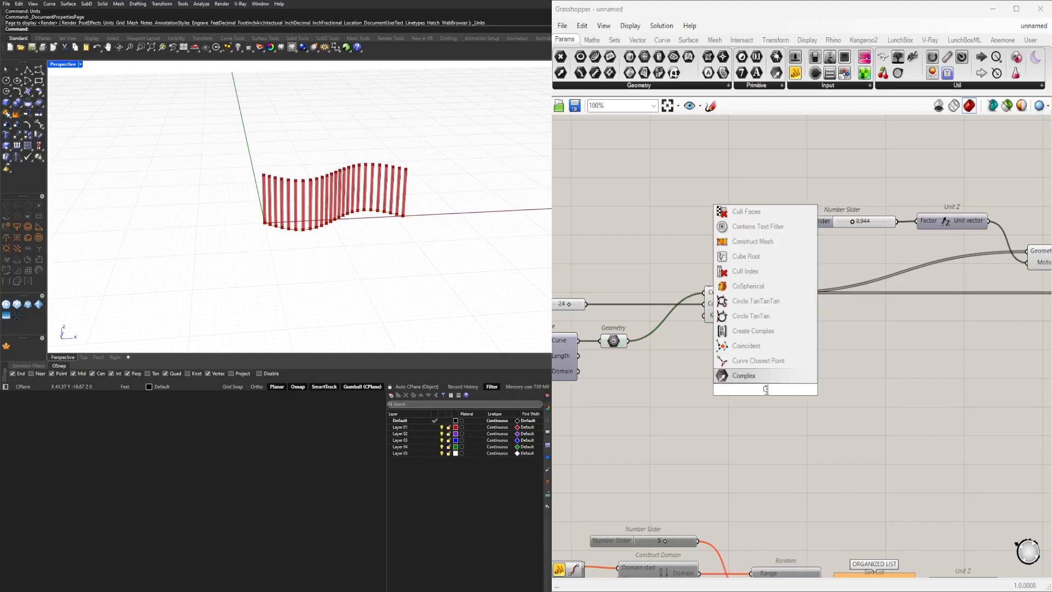
pyautogui.doubleClick(822, 388)
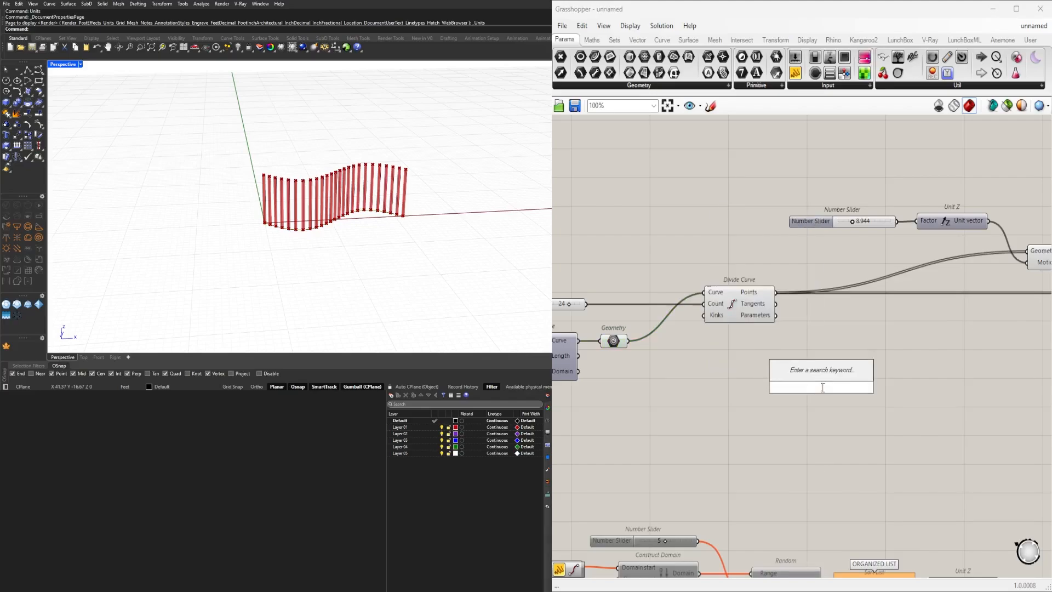
pyautogui.write('POI')
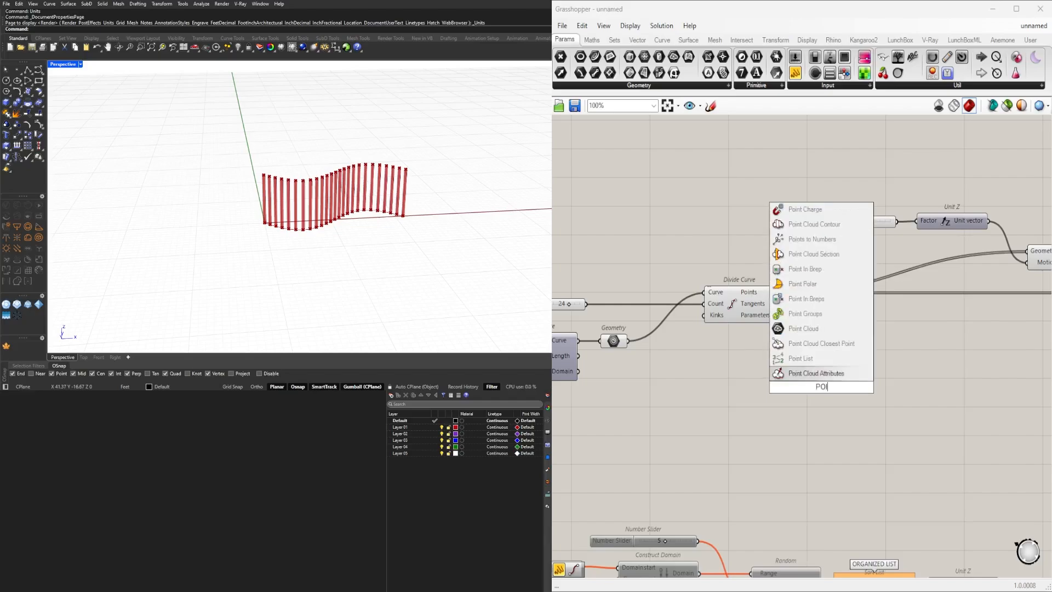
pyautogui.write('NT ON CUR')
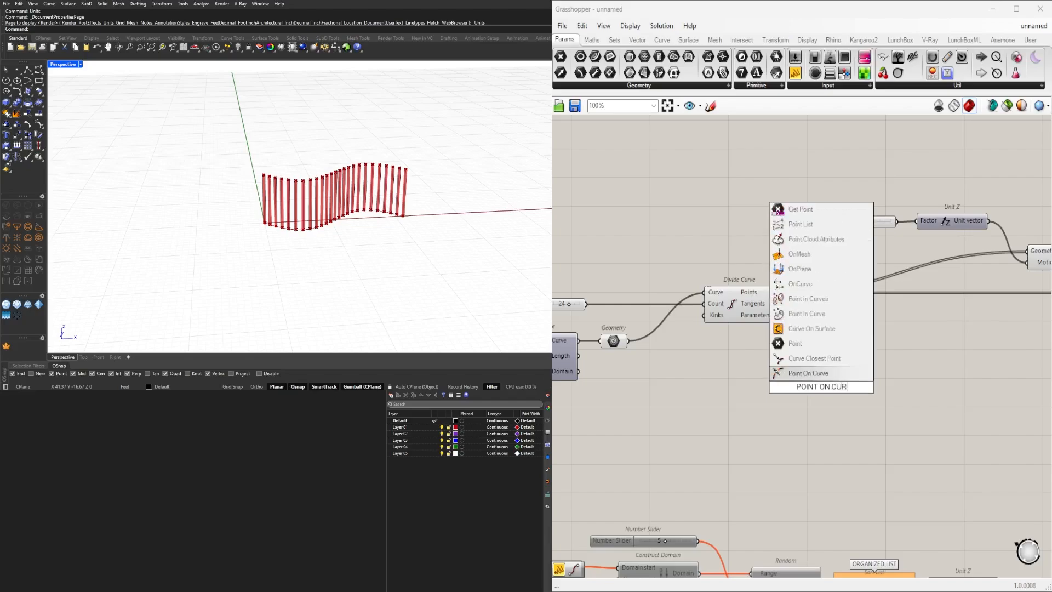
pyautogui.click(829, 374)
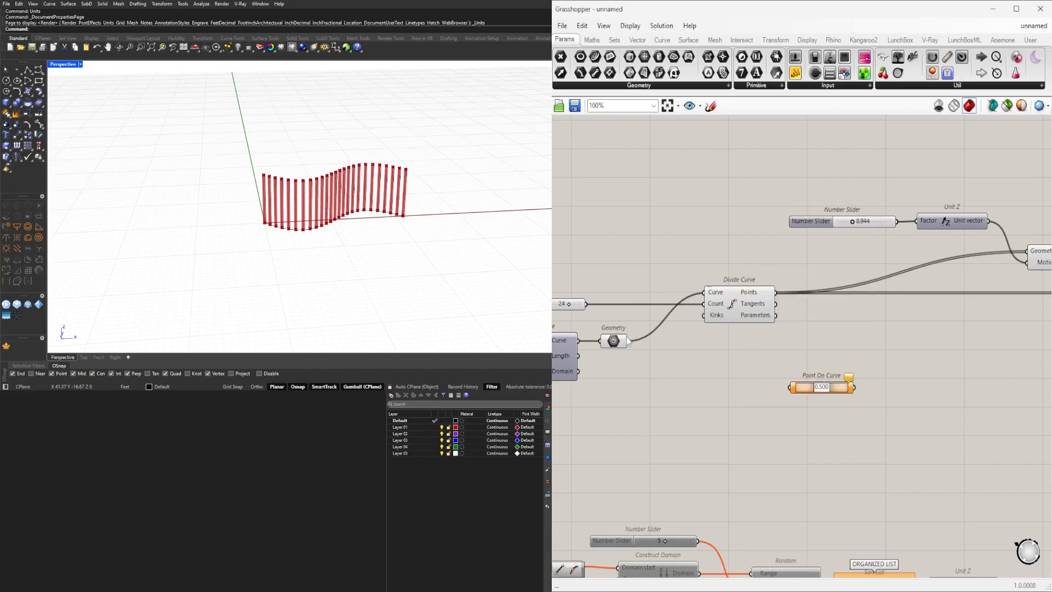
pyautogui.moveTo(629, 341); pyautogui.dragTo(769, 343)
# Step: Add a Line component running from the Point On Curve output to the Divide Curve points
pyautogui.doubleClick(840, 339)
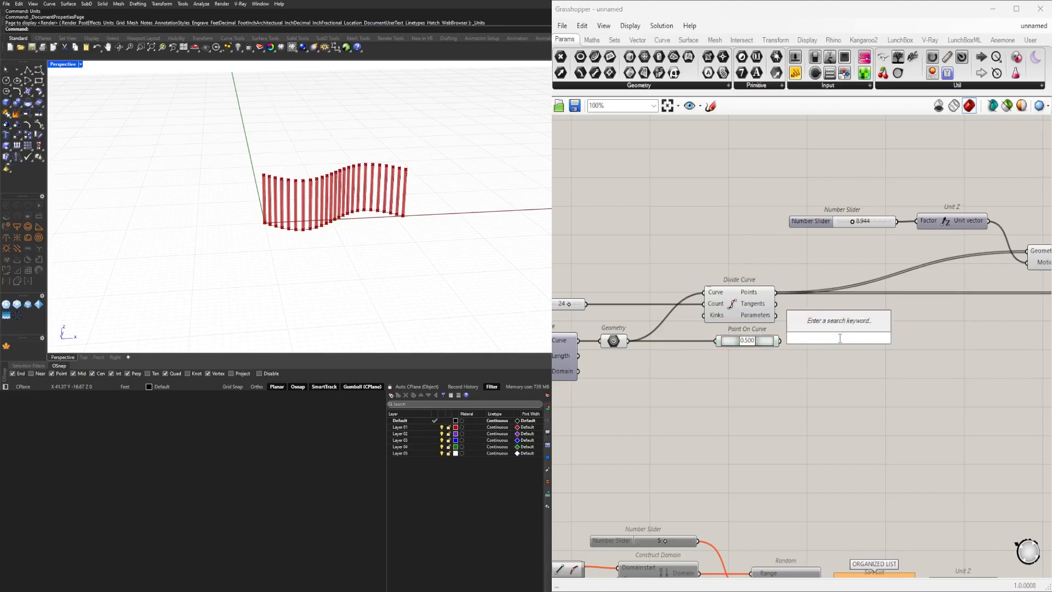
pyautogui.write('Li')
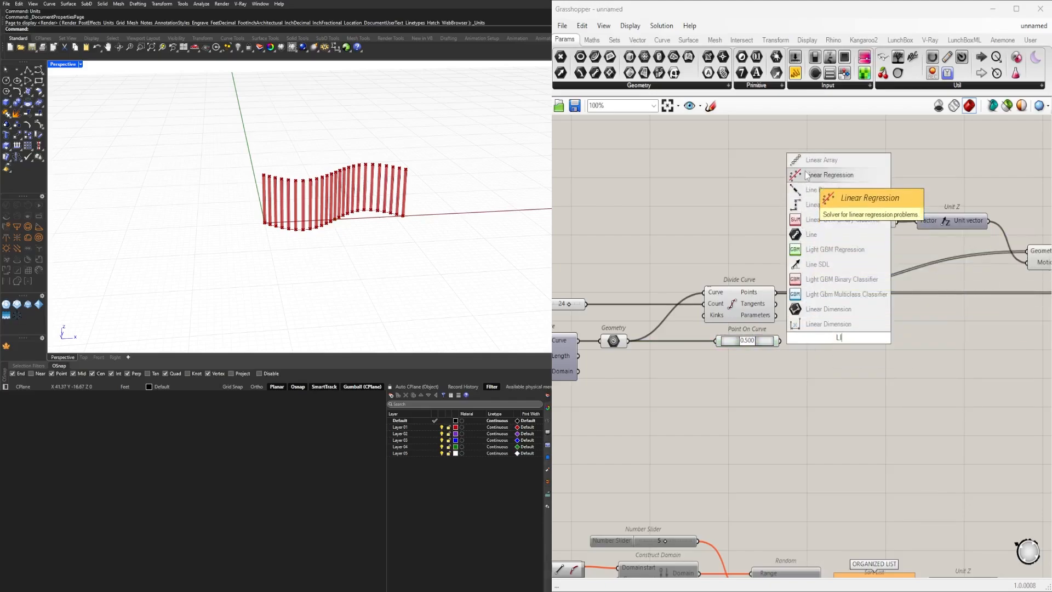
pyautogui.scroll(2, 816, 274)
pyautogui.click(818, 309)
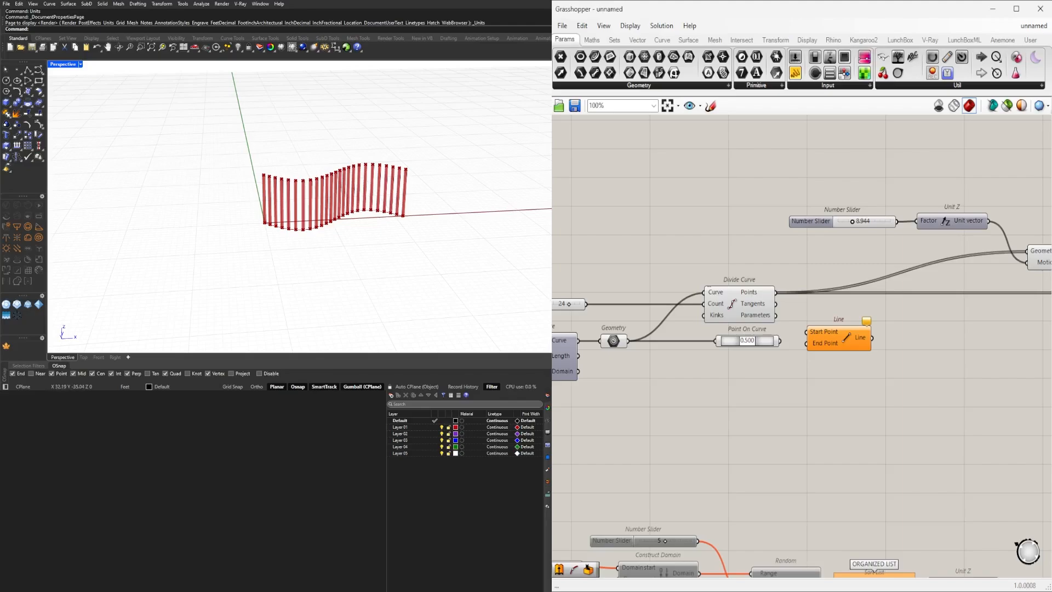
pyautogui.scroll(3, 816, 315)
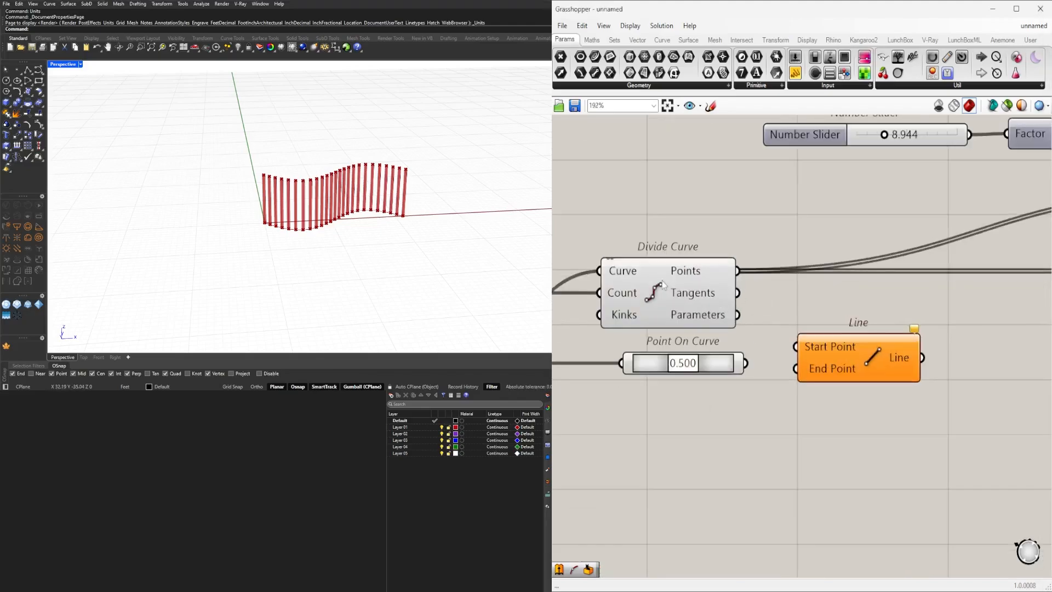
pyautogui.click(663, 284)
pyautogui.moveTo(739, 272); pyautogui.dragTo(875, 367)
# Step: Add a curve Length component beside the new Line component and connect the Line output to it
pyautogui.moveTo(1014, 388); pyautogui.dragTo(825, 373, button='right')
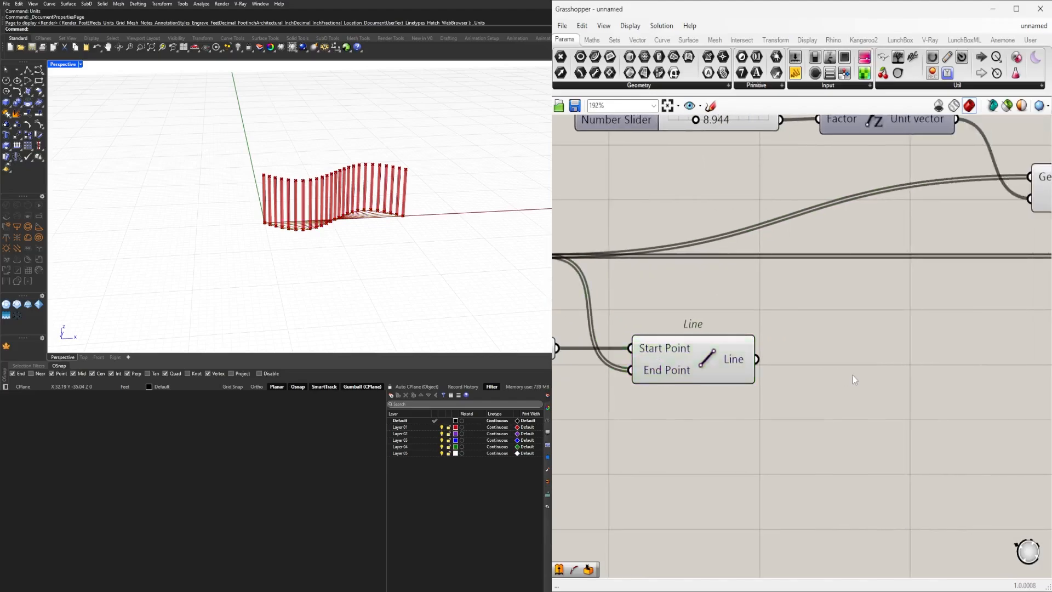
pyautogui.doubleClick(852, 376)
pyautogui.write('length')
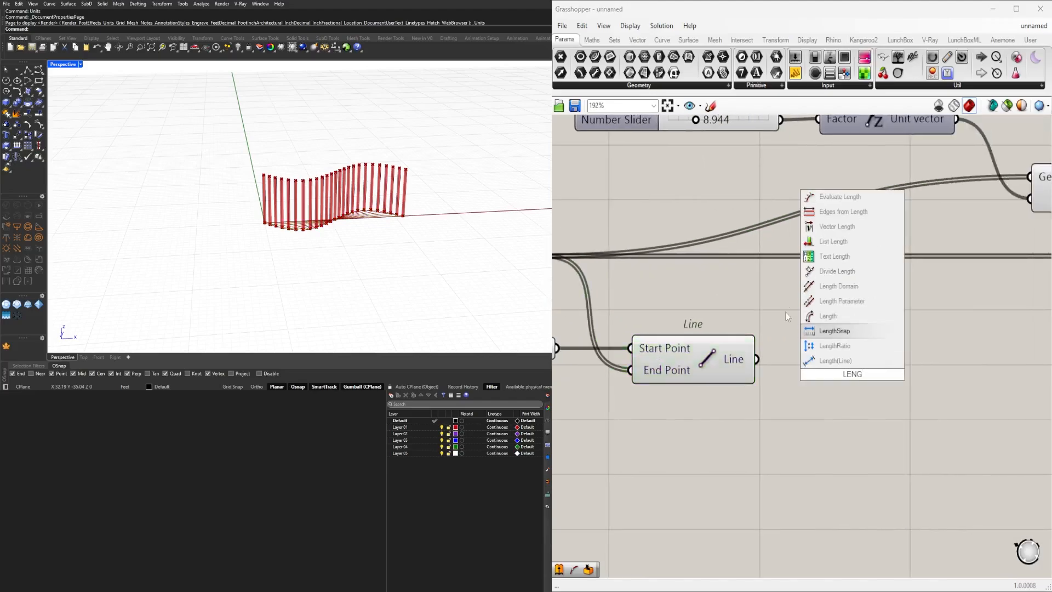
pyautogui.click(835, 318)
pyautogui.moveTo(756, 359); pyautogui.dragTo(795, 376)
pyautogui.moveTo(819, 377); pyautogui.dragTo(796, 362)
pyautogui.scroll(-2, 796, 380)
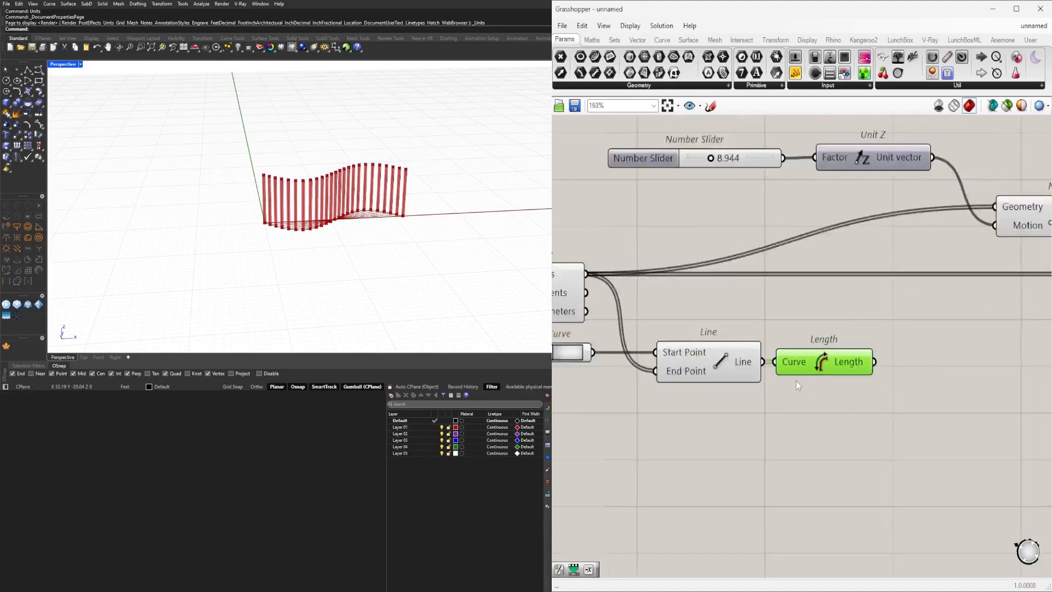
# Step: Examine the lines from the attractor point to the division points and the values in the Length output
pyautogui.moveTo(786, 392); pyautogui.dragTo(915, 409, button='right')
pyautogui.moveTo(898, 425)
pyautogui.mouseDown()
pyautogui.moveTo(743, 369)
pyautogui.moveTo(853, 408)
pyautogui.moveTo(886, 386)
pyautogui.mouseUp()
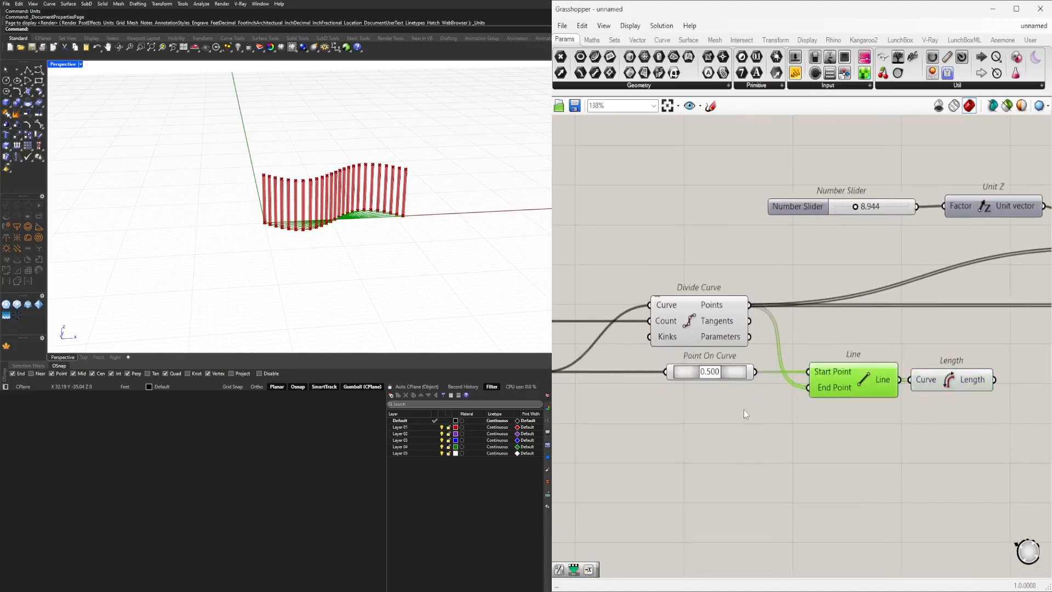
pyautogui.click(744, 410)
pyautogui.scroll(4, 713, 381)
pyautogui.moveTo(708, 361)
pyautogui.mouseDown()
pyautogui.moveTo(749, 363)
pyautogui.moveTo(664, 362)
pyautogui.moveTo(754, 368)
pyautogui.moveTo(700, 367)
pyautogui.mouseUp()
pyautogui.scroll(-5, 712, 367)
pyautogui.scroll(4, 722, 372)
pyautogui.scroll(5, 714, 367)
pyautogui.scroll(3, 698, 366)
pyautogui.scroll(-10, 704, 397)
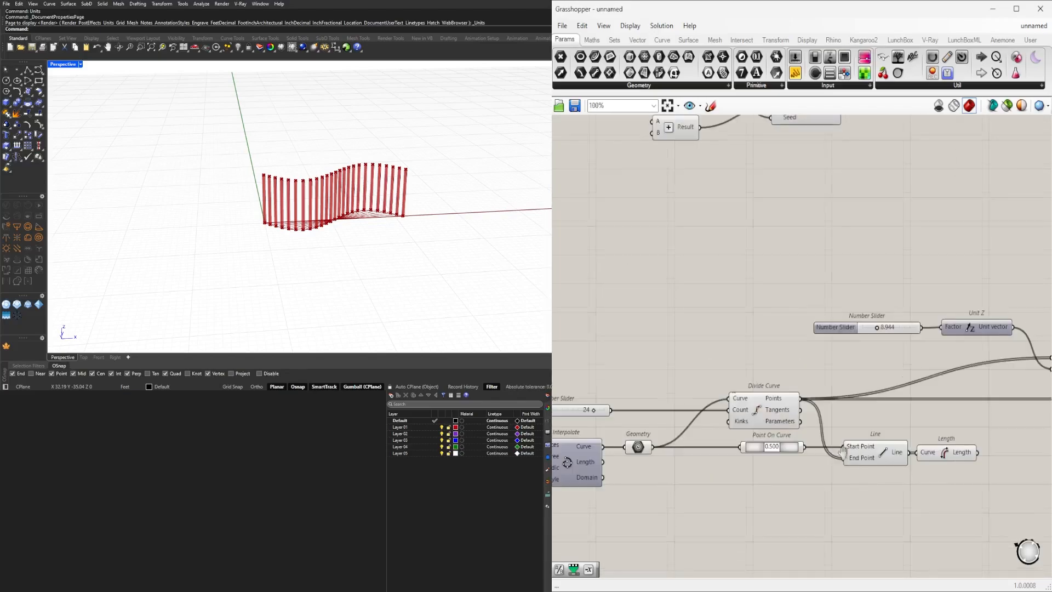
pyautogui.moveTo(842, 451); pyautogui.dragTo(728, 388, button='right')
pyautogui.doubleClick(810, 430)
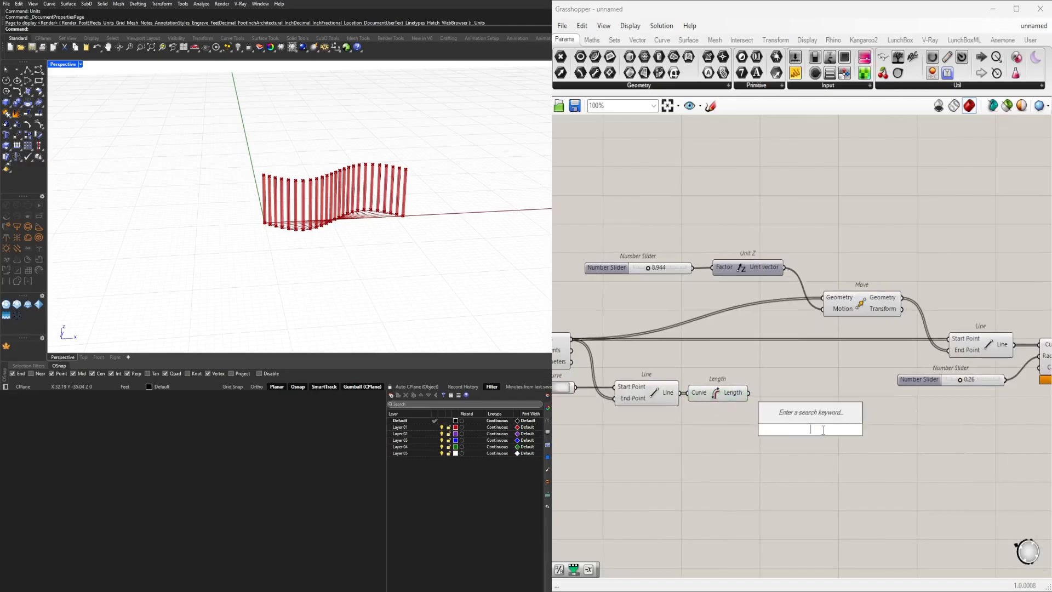
pyautogui.press('Escape')
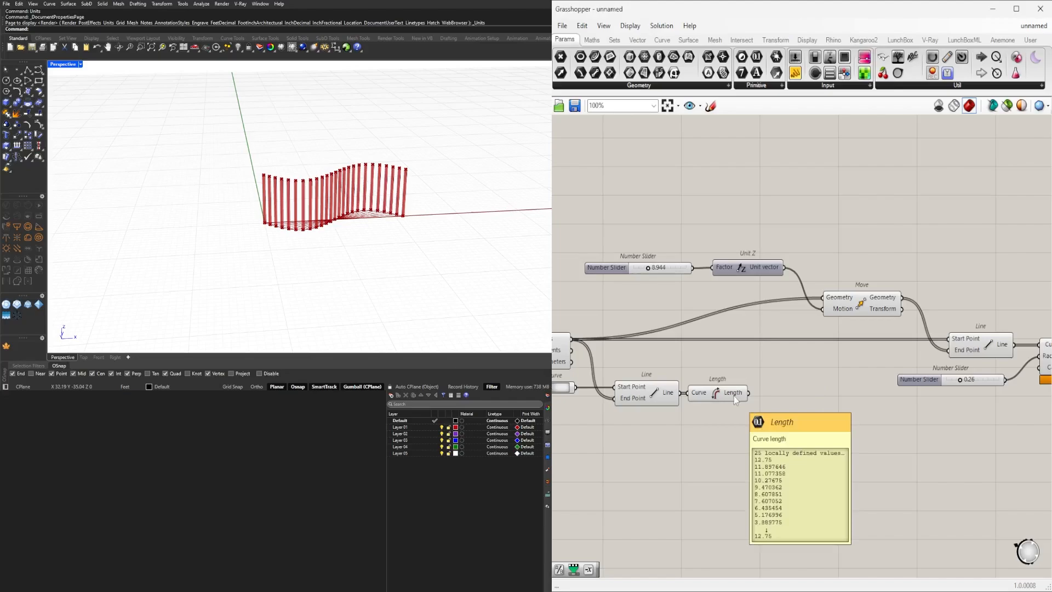
pyautogui.moveTo(735, 395); pyautogui.dragTo(756, 326, button='right')
pyautogui.moveTo(839, 379)
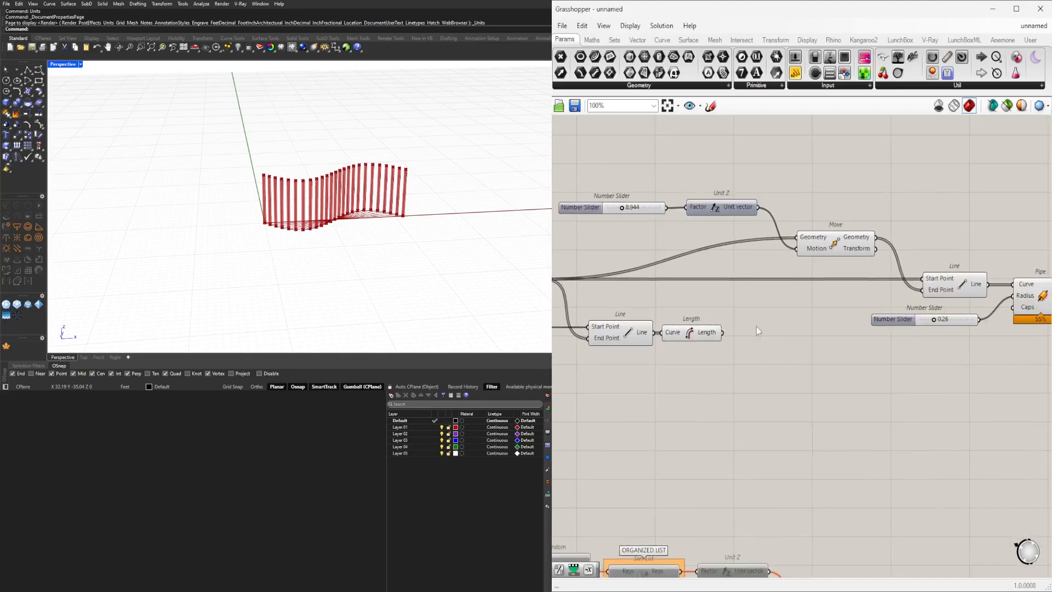
# Step: Move the 8.944 slider, Unit Z, Move, final Line and Pipe group right to make room after Length
pyautogui.scroll(-3, 756, 327)
pyautogui.moveTo(866, 355); pyautogui.dragTo(704, 250)
pyautogui.scroll(3, 687, 268)
pyautogui.keyDown('shift'); pyautogui.moveTo(665, 287); pyautogui.dragTo(596, 252); pyautogui.keyUp('shift')
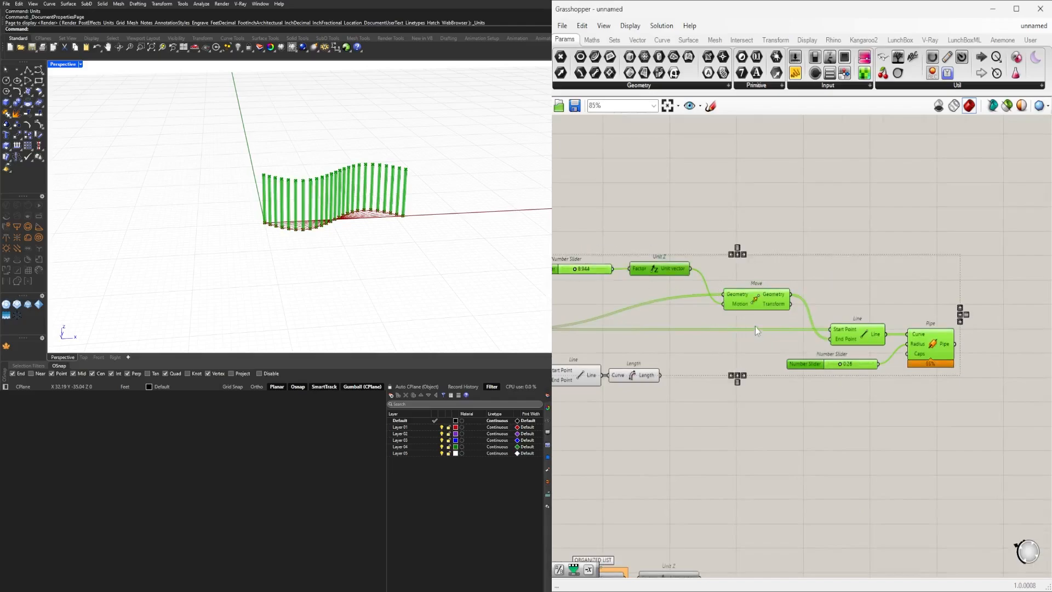
pyautogui.moveTo(752, 305); pyautogui.dragTo(919, 305)
pyautogui.click(731, 403)
# Step: Add a Remap Numbers component and connect the Length output to its Value input
pyautogui.scroll(2, 887, 377)
pyautogui.doubleClick(883, 374)
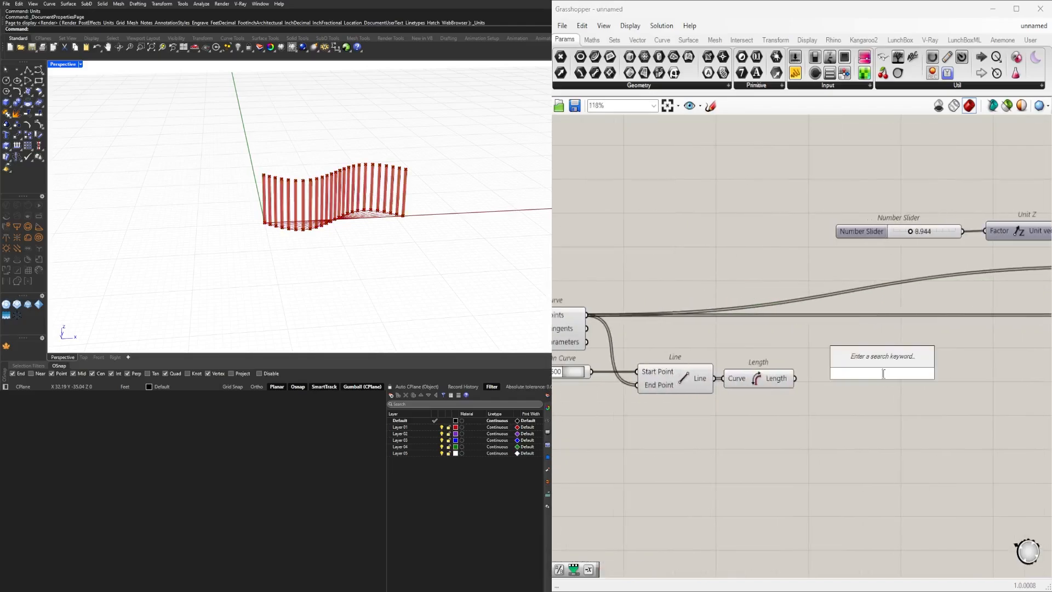
pyautogui.write('REMAP')
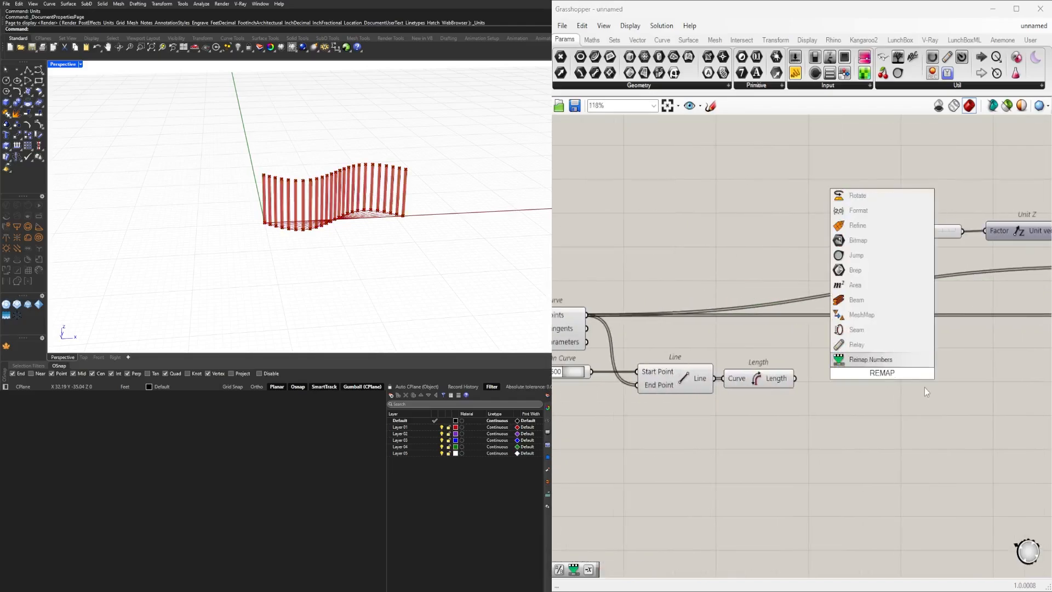
pyautogui.click(855, 360)
pyautogui.moveTo(822, 378); pyautogui.dragTo(870, 425)
pyautogui.doubleClick(738, 448)
pyautogui.press('Escape')
# Step: Duplicate Option 4's Construct Domain with its 7.324 and 12.807 sliders and place the copy beside Remap Numbers
pyautogui.scroll(-2, 734, 461)
pyautogui.moveTo(693, 446); pyautogui.dragTo(1036, 397, button='right')
pyautogui.scroll(-3, 898, 382)
pyautogui.scroll(2, 892, 212)
pyautogui.scroll(2, 894, 217)
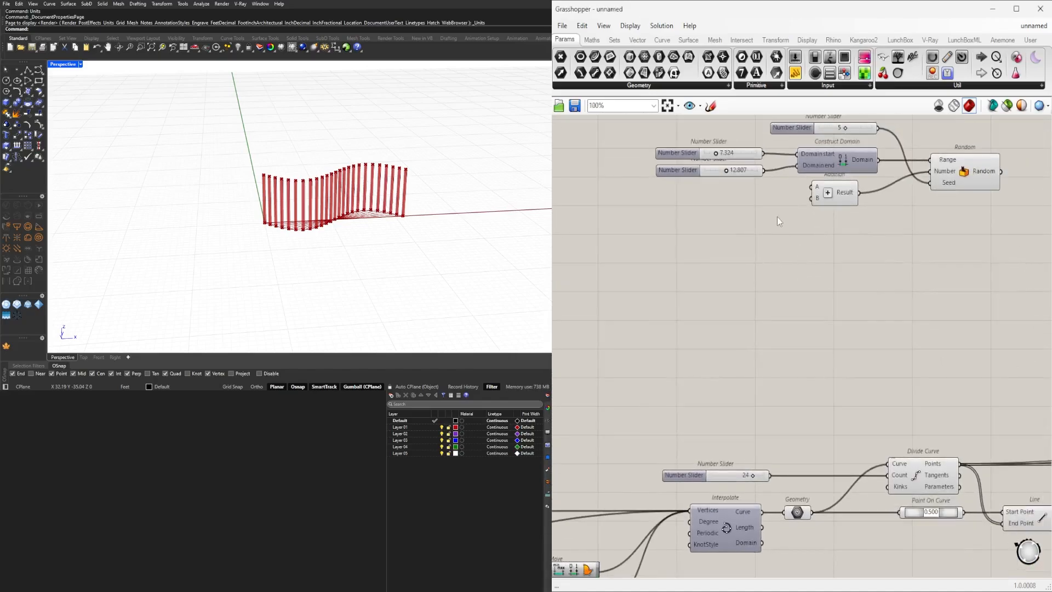
pyautogui.click(814, 166)
pyautogui.keyDown('shift'); pyautogui.moveTo(773, 205); pyautogui.dragTo(712, 153); pyautogui.keyUp('shift')
pyautogui.moveTo(865, 205); pyautogui.dragTo(773, 159, button='right')
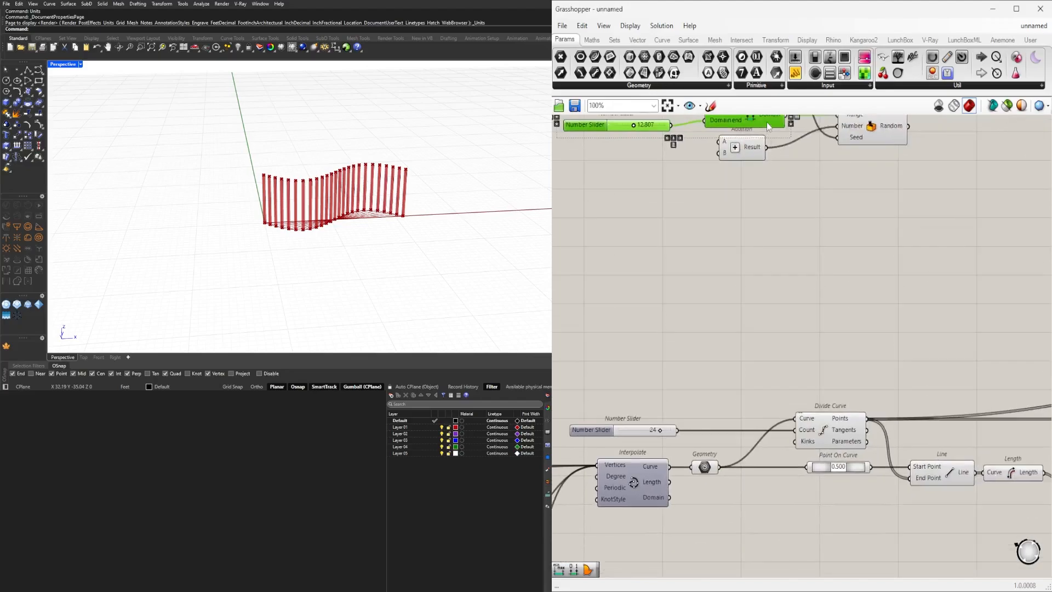
pyautogui.keyDown('alt'); pyautogui.moveTo(767, 122); pyautogui.dragTo(930, 507); pyautogui.keyUp('alt')
pyautogui.moveTo(931, 507); pyautogui.dragTo(736, 431, button='right')
pyautogui.moveTo(736, 431); pyautogui.dragTo(836, 438)
pyautogui.click(826, 498)
pyautogui.scroll(2, 800, 446)
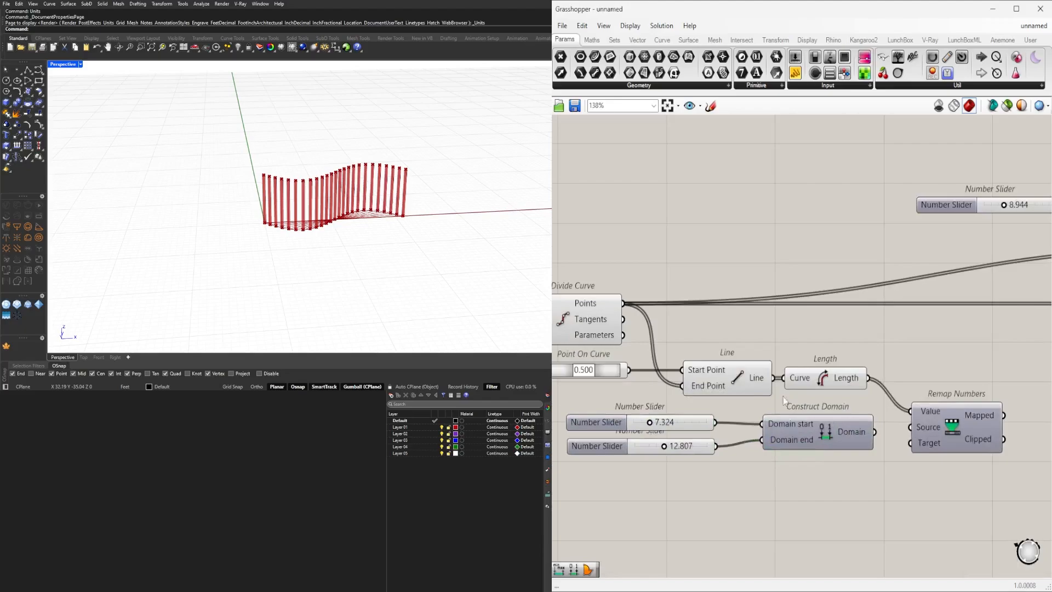
# Step: Shift Length and the copied domain group right and connect the domain to Remap Numbers' Source input
pyautogui.scroll(-1, 784, 398)
pyautogui.moveTo(909, 460); pyautogui.dragTo(811, 351)
pyautogui.keyDown('shift'); pyautogui.moveTo(697, 475); pyautogui.dragTo(642, 410); pyautogui.keyUp('shift')
pyautogui.moveTo(789, 426); pyautogui.dragTo(858, 426)
pyautogui.click(825, 508)
pyautogui.moveTo(880, 373); pyautogui.dragTo(873, 372)
pyautogui.click(924, 453)
pyautogui.moveTo(931, 437); pyautogui.dragTo(875, 424, button='right')
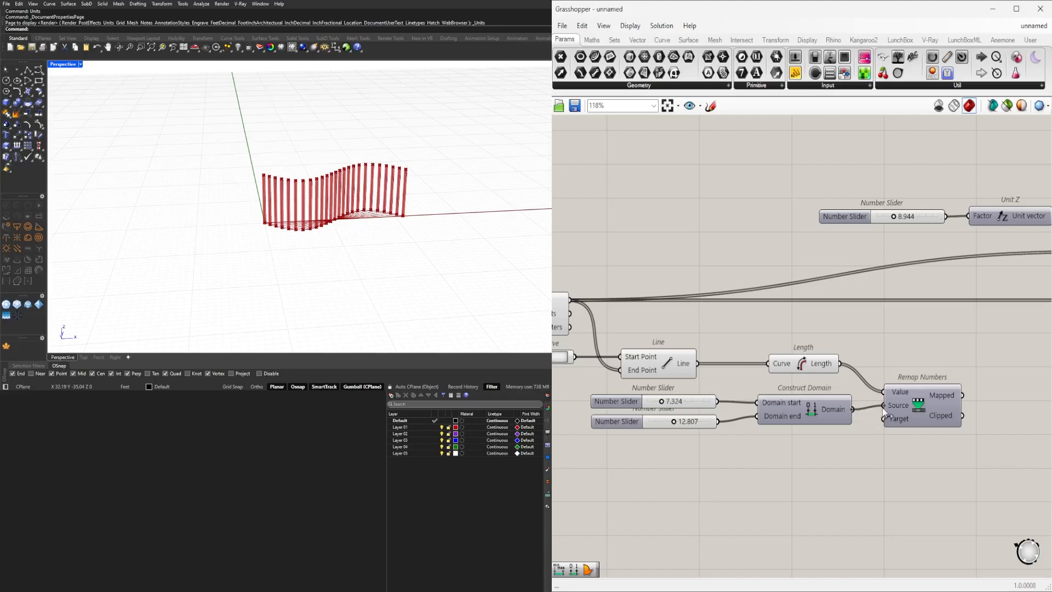
# Step: Rearrange the components around Remap Numbers and rewire the copied domain from its Source input to its Target input
pyautogui.moveTo(831, 469); pyautogui.dragTo(702, 406)
pyautogui.moveTo(800, 420); pyautogui.dragTo(800, 461)
pyautogui.moveTo(799, 366); pyautogui.dragTo(743, 366)
pyautogui.click(806, 426)
pyautogui.moveTo(923, 407); pyautogui.dragTo(941, 406)
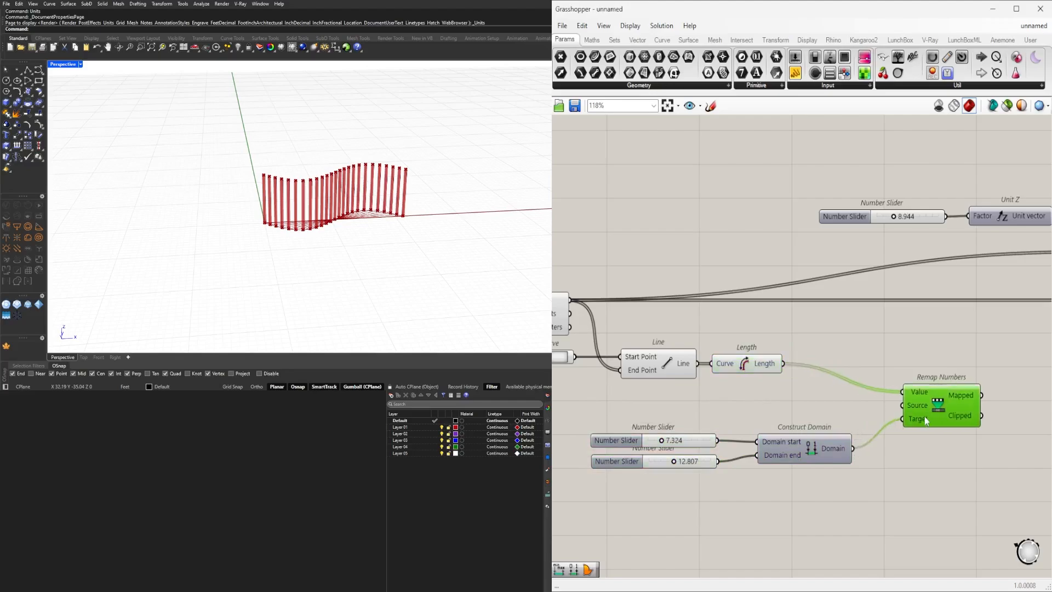
# Step: Add a Bounds component near Remap Numbers and connect the Length output to its Numbers input
pyautogui.click(820, 402)
pyautogui.doubleClick(820, 406)
pyautogui.write('BOU')
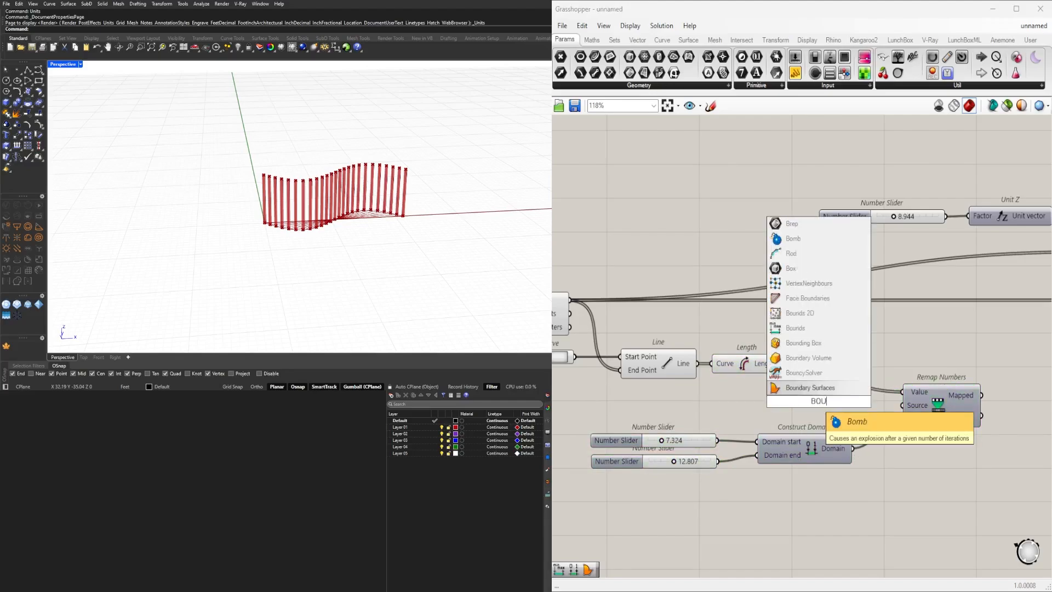
pyautogui.click(813, 328)
pyautogui.moveTo(783, 363); pyautogui.dragTo(776, 401)
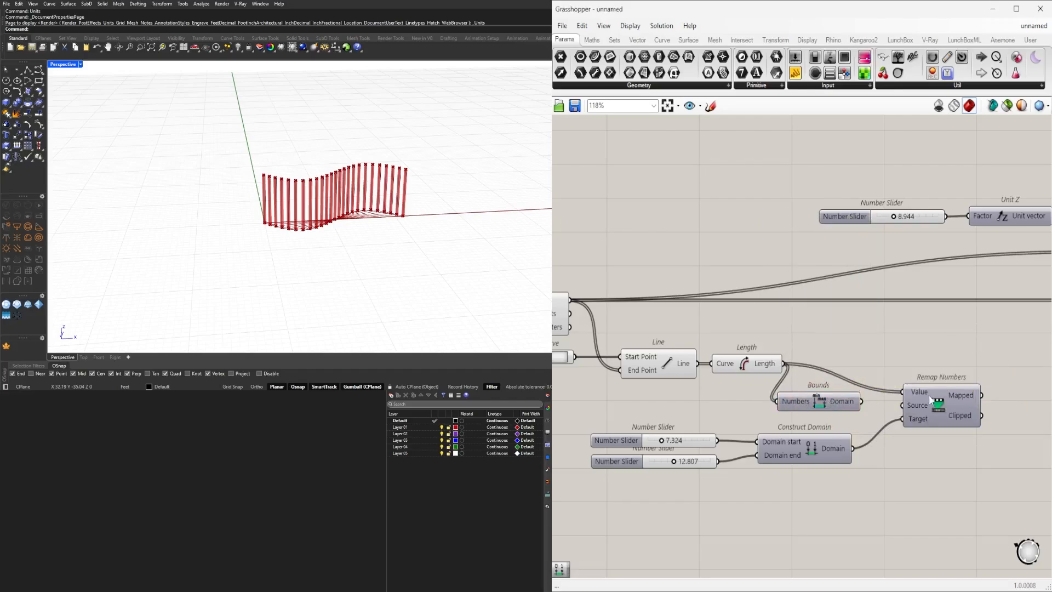
# Step: Connect the Bounds domain to Remap Numbers' Source input and tidy Remap Numbers, Bounds and the Construct Domain group into a compact layout
pyautogui.moveTo(930, 401); pyautogui.dragTo(958, 372)
pyautogui.moveTo(810, 400); pyautogui.dragTo(831, 387)
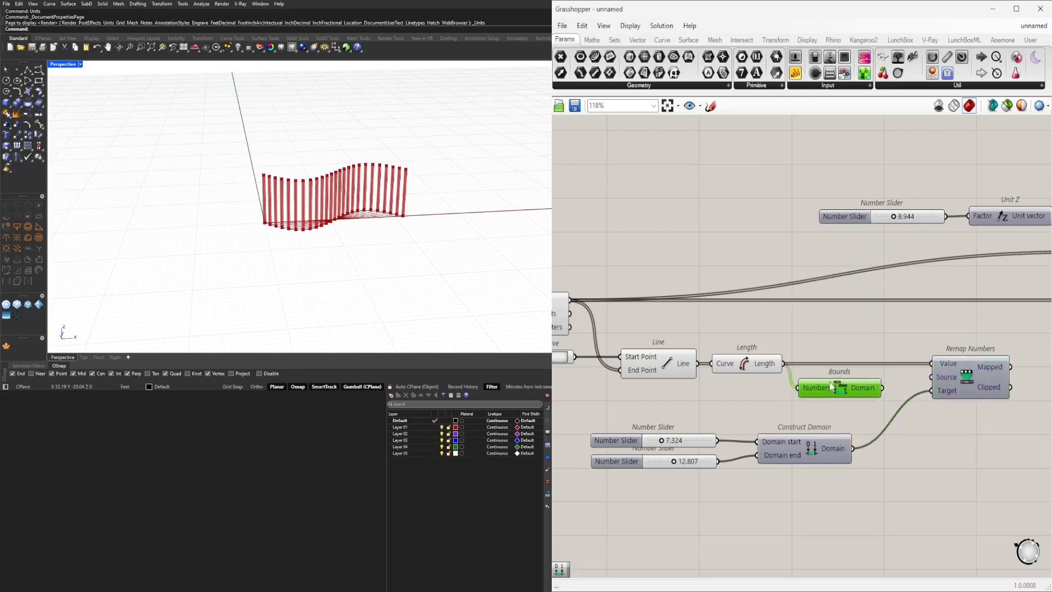
pyautogui.moveTo(845, 495); pyautogui.dragTo(589, 431)
pyautogui.moveTo(804, 448); pyautogui.dragTo(838, 426)
pyautogui.click(841, 488)
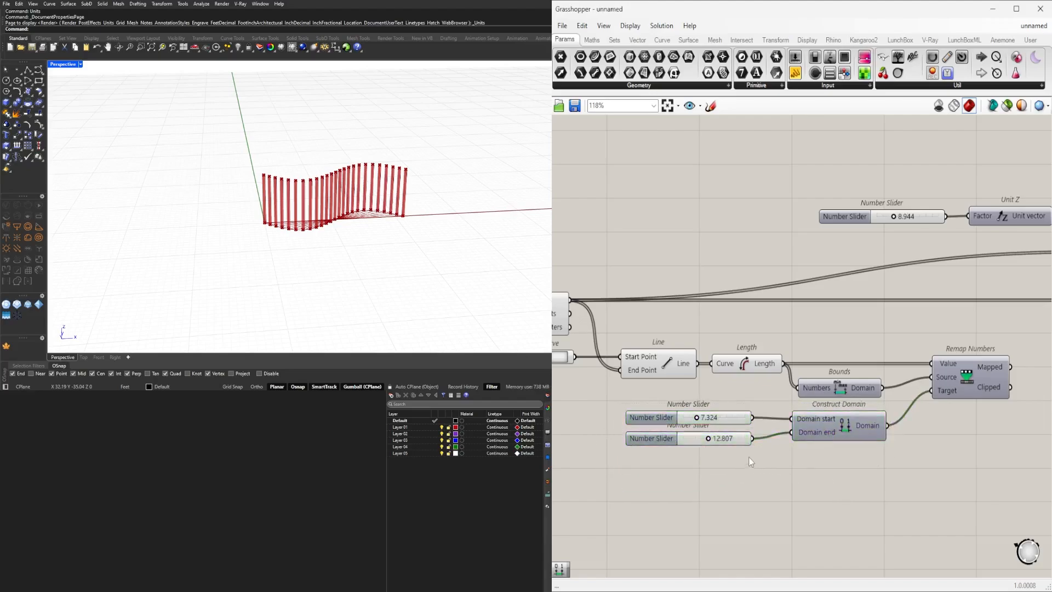
pyautogui.moveTo(977, 371); pyautogui.dragTo(889, 408, button='right')
# Step: Drive the Unit Z Factor with Remap Numbers' Mapped output in place of the 8.944 slider
pyautogui.moveTo(903, 392)
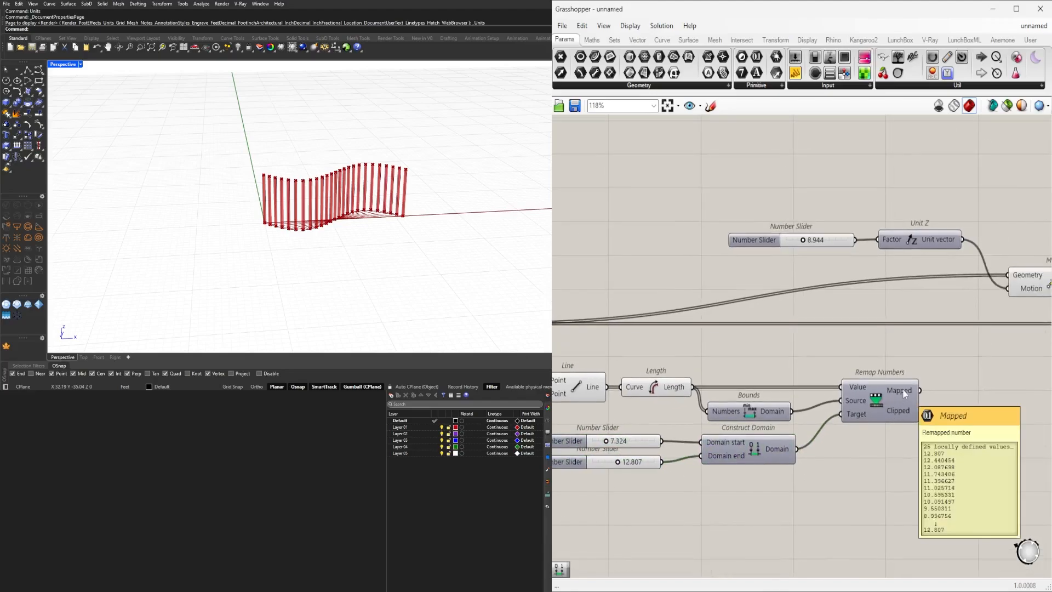
pyautogui.moveTo(984, 284); pyautogui.dragTo(836, 280, button='right')
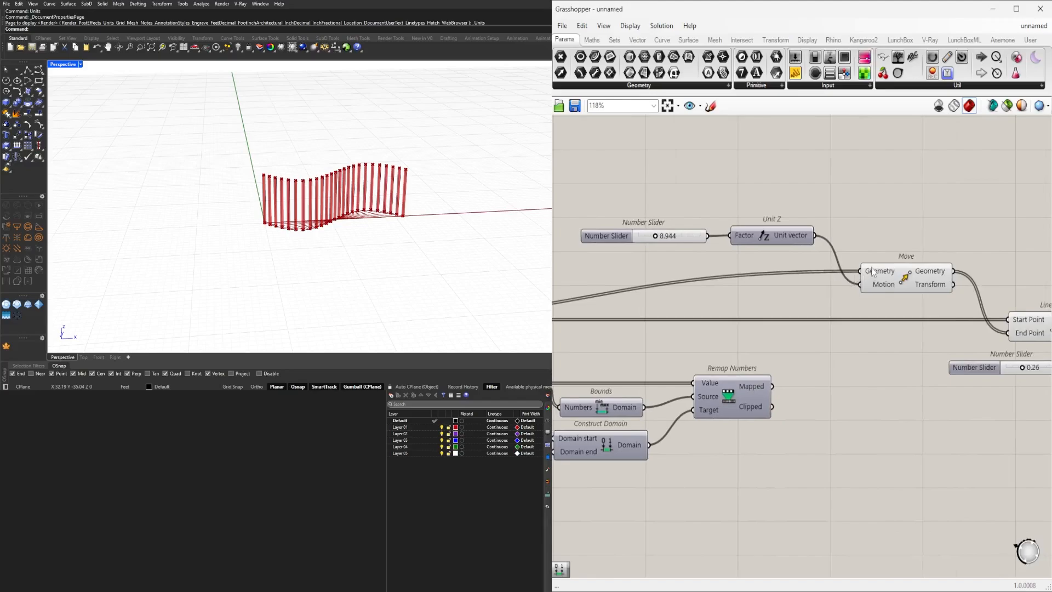
pyautogui.moveTo(772, 386); pyautogui.dragTo(793, 286)
pyautogui.scroll(-3, 893, 360)
pyautogui.click(881, 375)
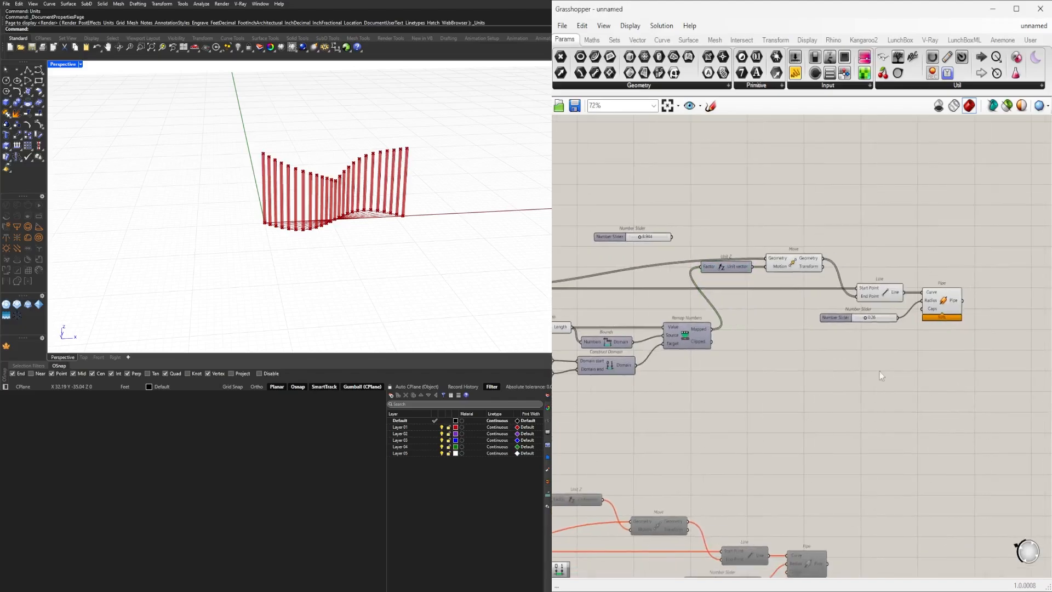
# Step: Shift the downstream Move, Line and Pipe group and place Unit Z beside Remap Numbers
pyautogui.scroll(-2, 934, 370)
pyautogui.moveTo(982, 370); pyautogui.dragTo(789, 256)
pyautogui.scroll(3, 821, 298)
pyautogui.moveTo(842, 287); pyautogui.dragTo(910, 324)
pyautogui.click(896, 294)
pyautogui.scroll(3, 848, 320)
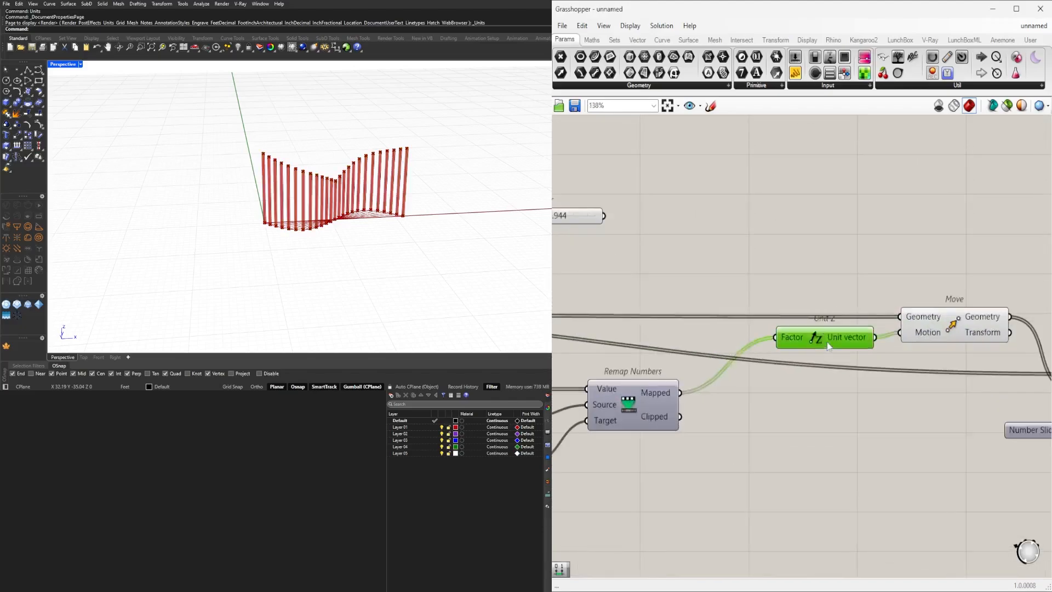
pyautogui.moveTo(827, 342); pyautogui.dragTo(767, 398)
pyautogui.click(824, 294)
# Step: Align the Move, Line, Pipe and radius slider components in a compact row after Unit Z
pyautogui.moveTo(1046, 298); pyautogui.dragTo(782, 307, button='right')
pyautogui.scroll(-2, 782, 308)
pyautogui.moveTo(955, 438); pyautogui.dragTo(800, 309)
pyautogui.click(817, 374)
pyautogui.moveTo(750, 341); pyautogui.dragTo(685, 363)
pyautogui.click(870, 346)
pyautogui.moveTo(877, 332); pyautogui.dragTo(865, 345)
pyautogui.click(832, 337)
pyautogui.scroll(3, 803, 302)
pyautogui.moveTo(804, 303); pyautogui.dragTo(801, 309)
pyautogui.click(829, 350)
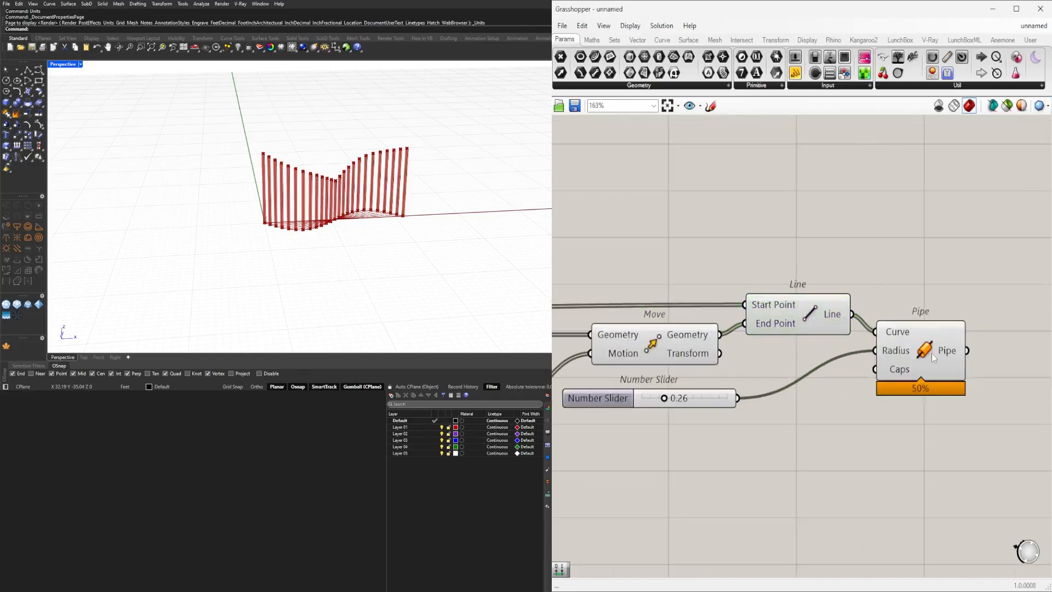
pyautogui.moveTo(931, 353); pyautogui.dragTo(932, 354)
pyautogui.click(854, 476)
# Step: Try pipe radii of 0.22 and 0.5 on the radius slider
pyautogui.scroll(-3, 778, 480)
pyautogui.moveTo(778, 480); pyautogui.dragTo(931, 448, button='right')
pyautogui.scroll(7, 865, 394)
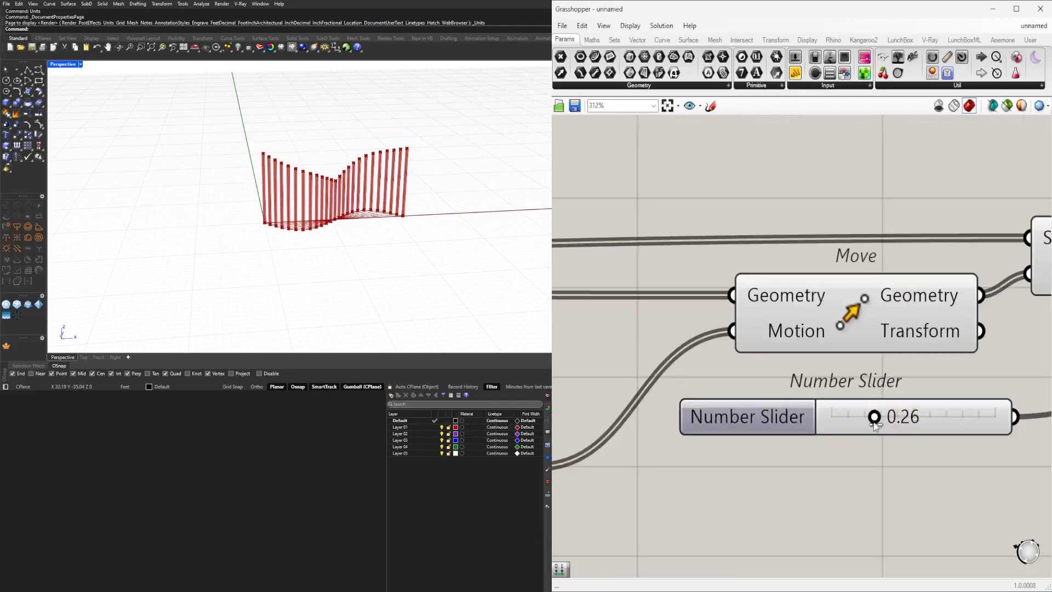
pyautogui.moveTo(875, 425)
pyautogui.mouseDown()
pyautogui.moveTo(887, 421)
pyautogui.moveTo(867, 421)
pyautogui.mouseUp()
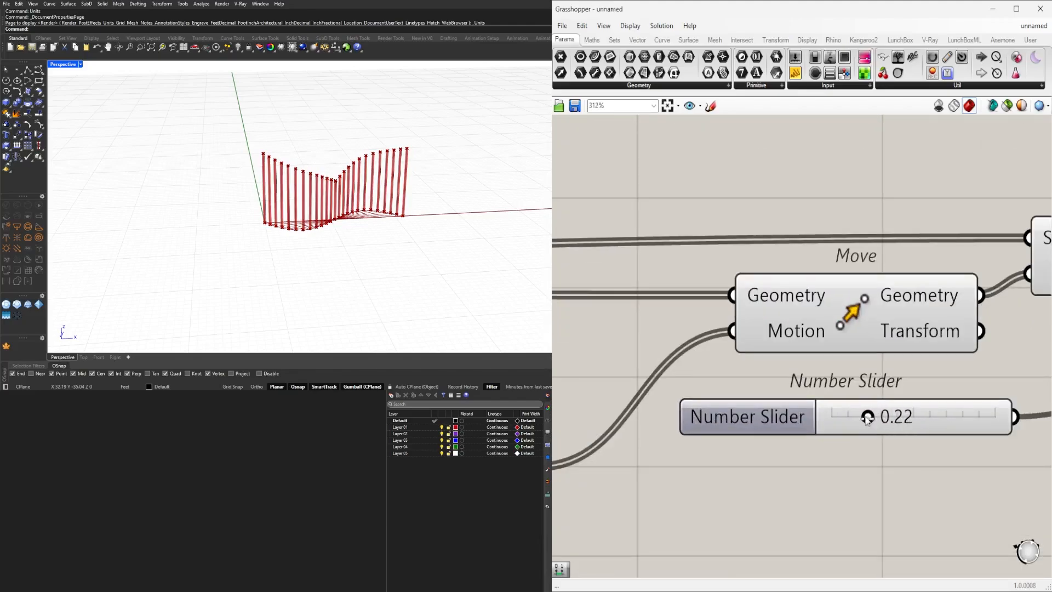
pyautogui.scroll(-2, 914, 416)
pyautogui.doubleClick(927, 411)
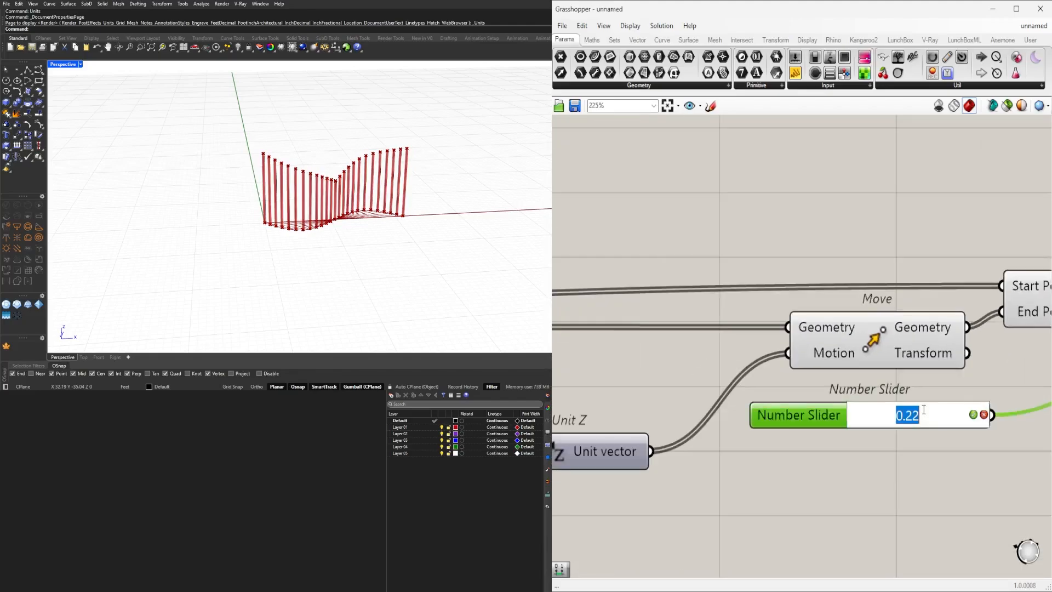
pyautogui.write('0.5')
pyautogui.press('Return')
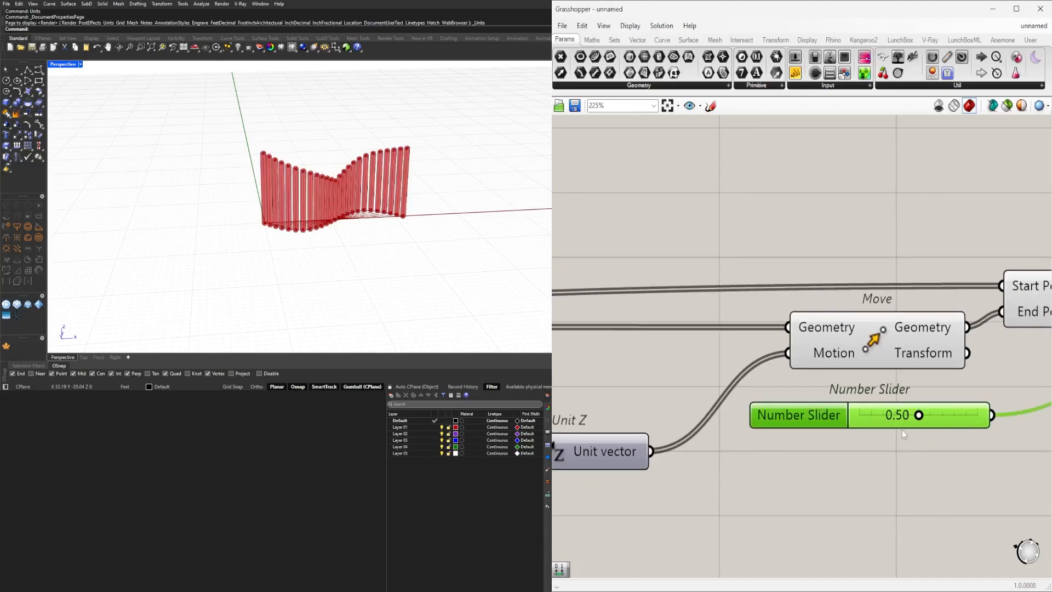
# Step: Set the pipe radius slider to 0.3
pyautogui.click(903, 434)
pyautogui.doubleClick(899, 417)
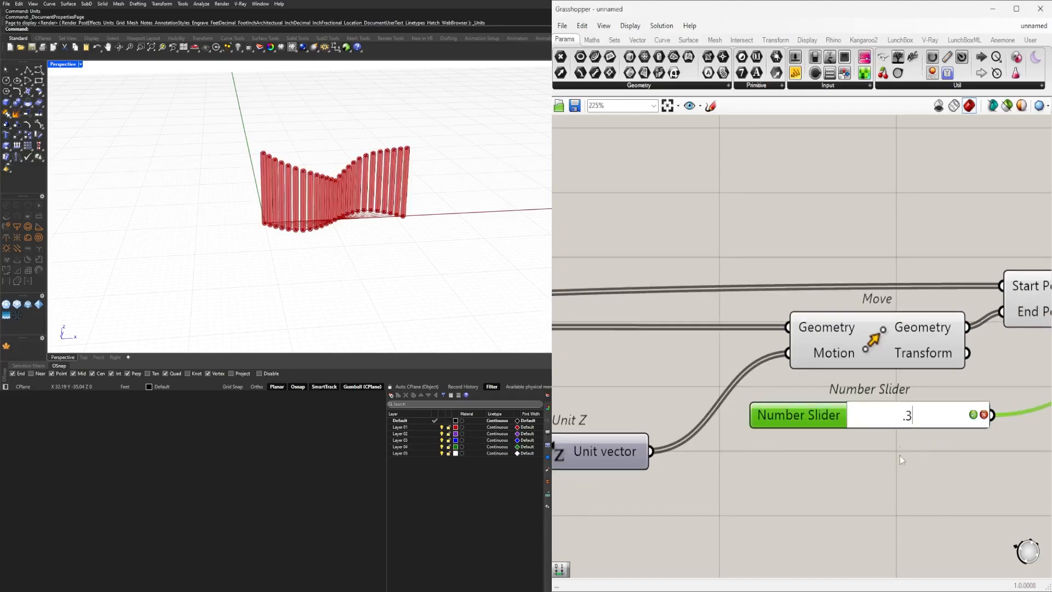
pyautogui.press('Return')
# Step: Widen the remap target domain to a start of about 4.716 and an end of about 17.864
pyautogui.scroll(-5, 900, 456)
pyautogui.moveTo(849, 451); pyautogui.dragTo(983, 358, button='right')
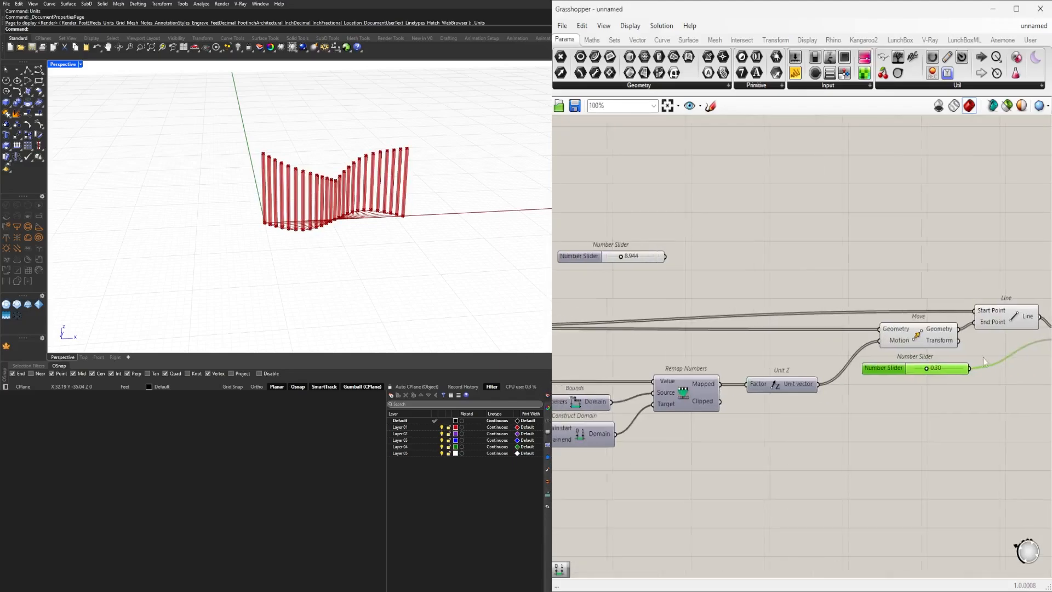
pyautogui.moveTo(565, 347); pyautogui.dragTo(875, 341, button='right')
pyautogui.scroll(6, 812, 440)
pyautogui.moveTo(802, 434); pyautogui.dragTo(837, 435)
pyautogui.moveTo(776, 372); pyautogui.dragTo(757, 372)
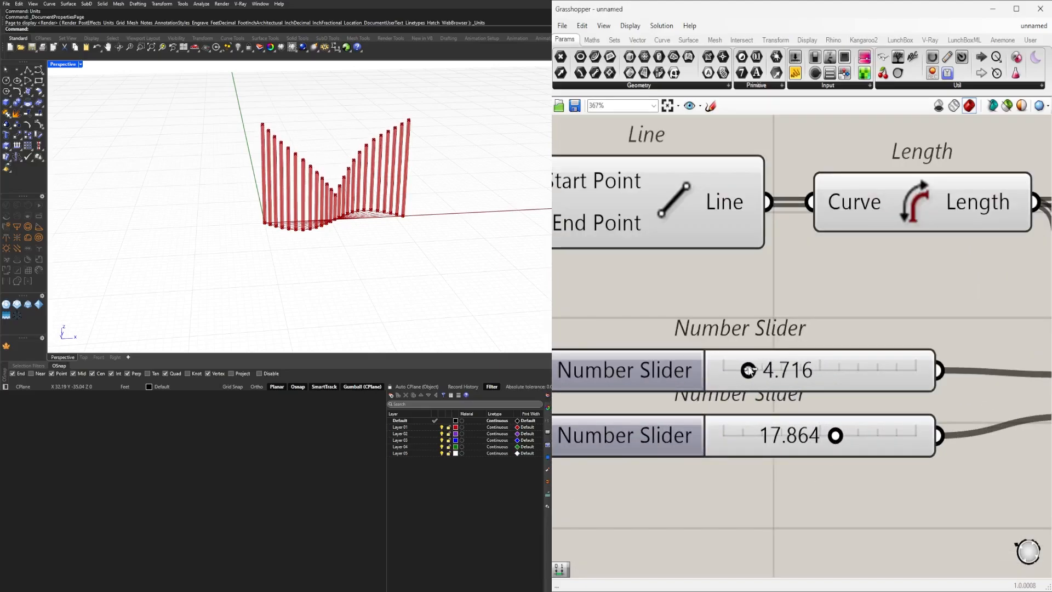
# Step: Try different attractor positions along the curve with Point On Curve, ending at 0.505
pyautogui.scroll(-7, 767, 362)
pyautogui.moveTo(889, 329); pyautogui.dragTo(835, 342, button='right')
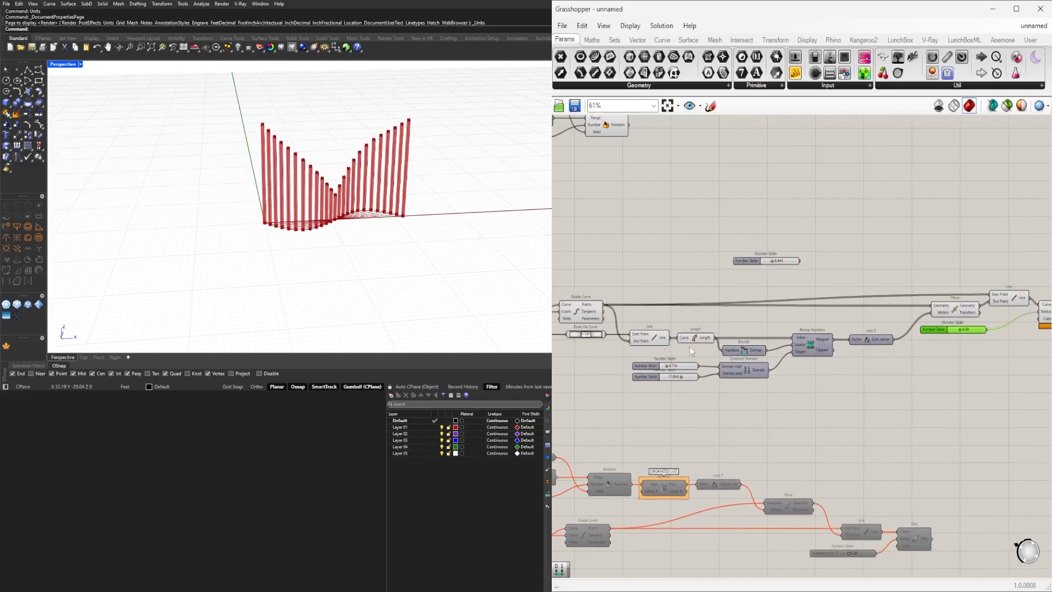
pyautogui.moveTo(702, 345); pyautogui.dragTo(894, 350, button='right')
pyautogui.scroll(6, 756, 345)
pyautogui.moveTo(829, 323)
pyautogui.mouseDown()
pyautogui.moveTo(770, 324)
pyautogui.moveTo(885, 334)
pyautogui.moveTo(784, 334)
pyautogui.moveTo(844, 334)
pyautogui.moveTo(820, 334)
pyautogui.moveTo(830, 329)
pyautogui.mouseUp()
pyautogui.scroll(-9, 926, 330)
pyautogui.moveTo(956, 398); pyautogui.dragTo(690, 400, button='right')
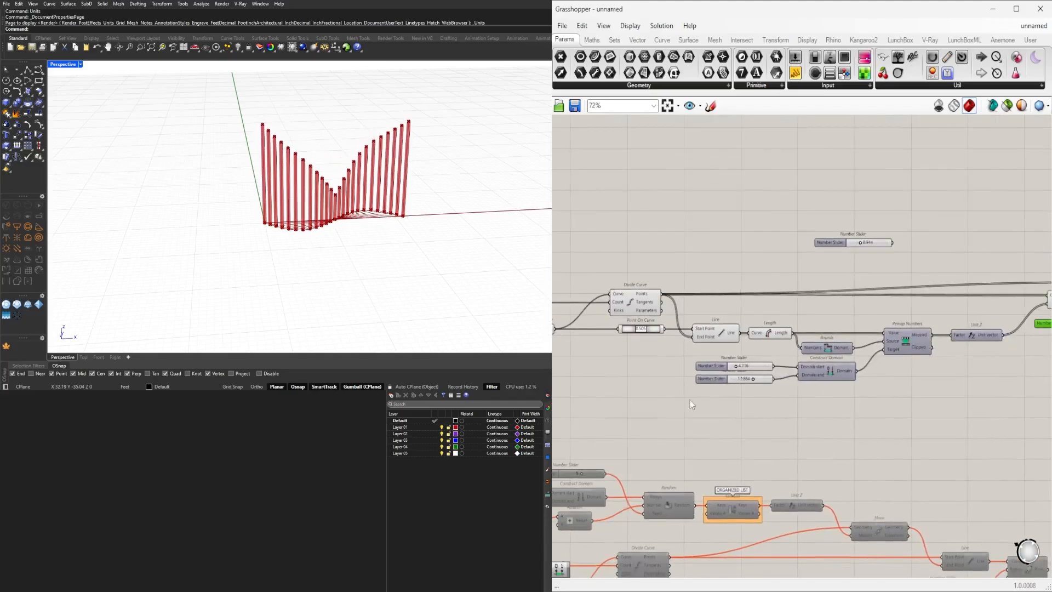
# Step: Reverse the remap target domain, with its start at about 12.437 and its end at about 2.166
pyautogui.scroll(7, 734, 370)
pyautogui.moveTo(725, 375); pyautogui.dragTo(753, 375)
pyautogui.moveTo(773, 413); pyautogui.dragTo(711, 411)
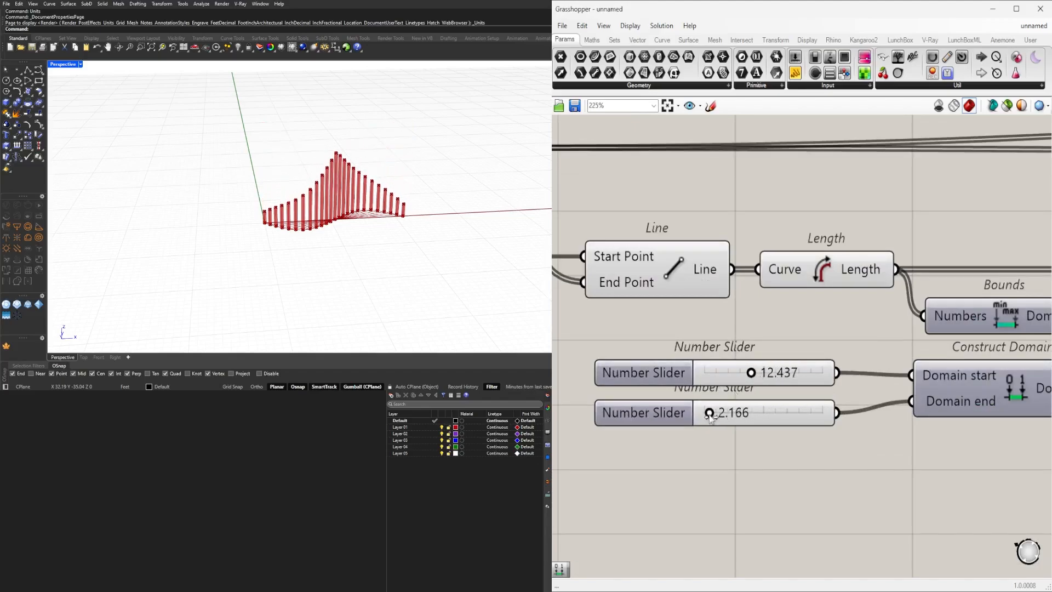
# Step: Move the attractor along the curve by setting Point On Curve to 0.542
pyautogui.scroll(-8, 734, 364)
pyautogui.moveTo(700, 350); pyautogui.dragTo(879, 350, button='right')
pyautogui.scroll(7, 789, 313)
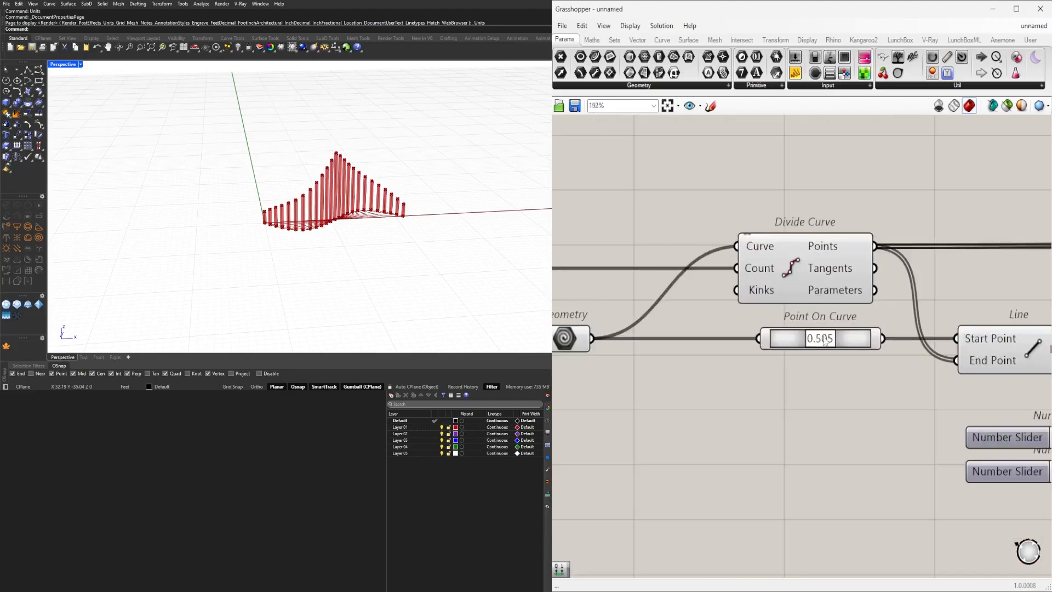
pyautogui.moveTo(824, 340)
pyautogui.mouseDown()
pyautogui.moveTo(801, 340)
pyautogui.moveTo(830, 348)
pyautogui.mouseUp()
pyautogui.scroll(-8, 813, 419)
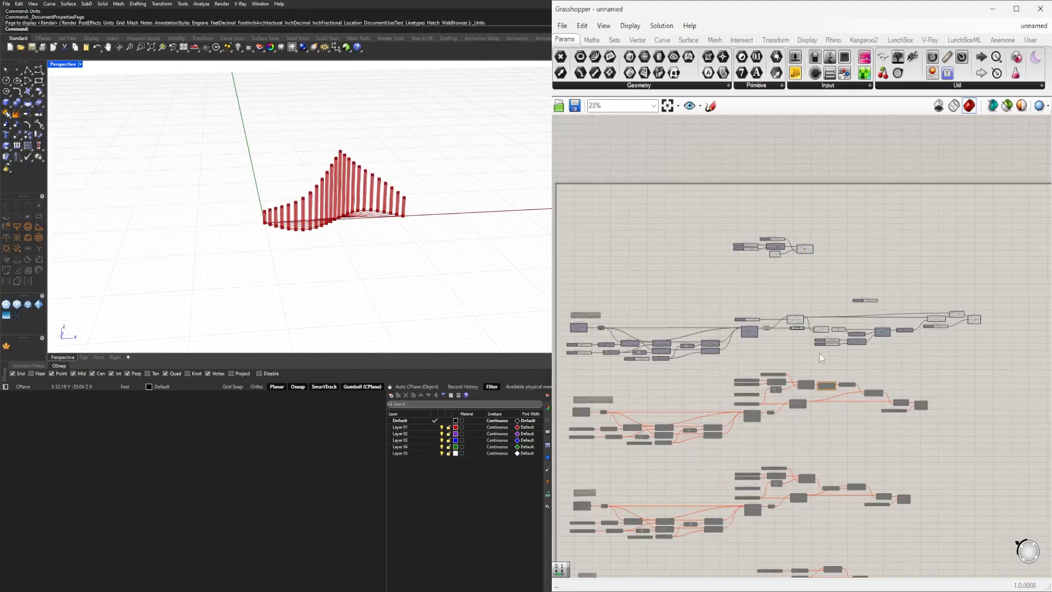
# Step: Delete the disconnected 8.944 slider and the spare component group above Option 4
pyautogui.moveTo(817, 252); pyautogui.dragTo(929, 246, button='right')
pyautogui.press('Delete')
pyautogui.moveTo(946, 246); pyautogui.dragTo(762, 169)
pyautogui.press('Delete')
# Step: Extend the Option 4 label to read "OPTION 4, POINT ATTRACTOR, POINT ON CURVE" on three lines
pyautogui.moveTo(741, 331); pyautogui.dragTo(904, 291, button='right')
pyautogui.scroll(6, 714, 286)
pyautogui.doubleClick(771, 241)
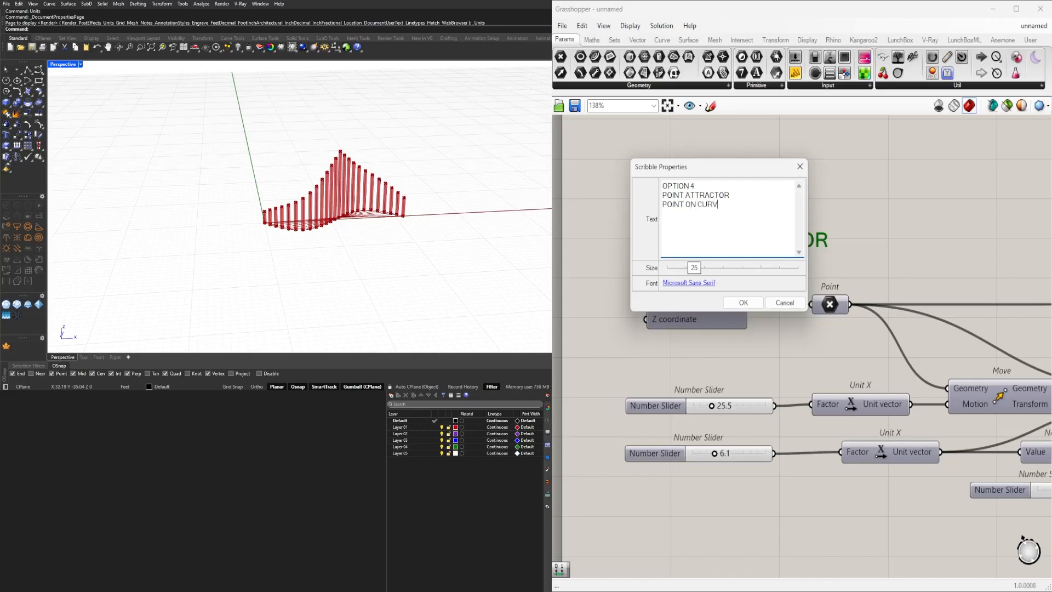
pyautogui.click(743, 302)
pyautogui.scroll(-4, 938, 234)
pyautogui.scroll(3, 837, 236)
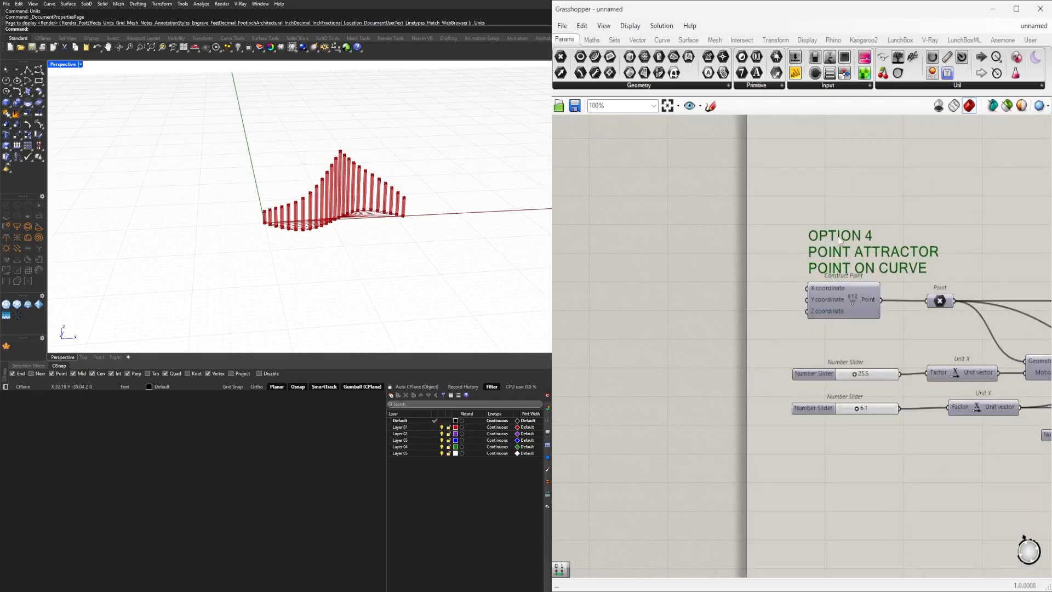
# Step: Duplicate the whole Option 4 definition with its label and place the copy above the original
pyautogui.scroll(-5, 899, 247)
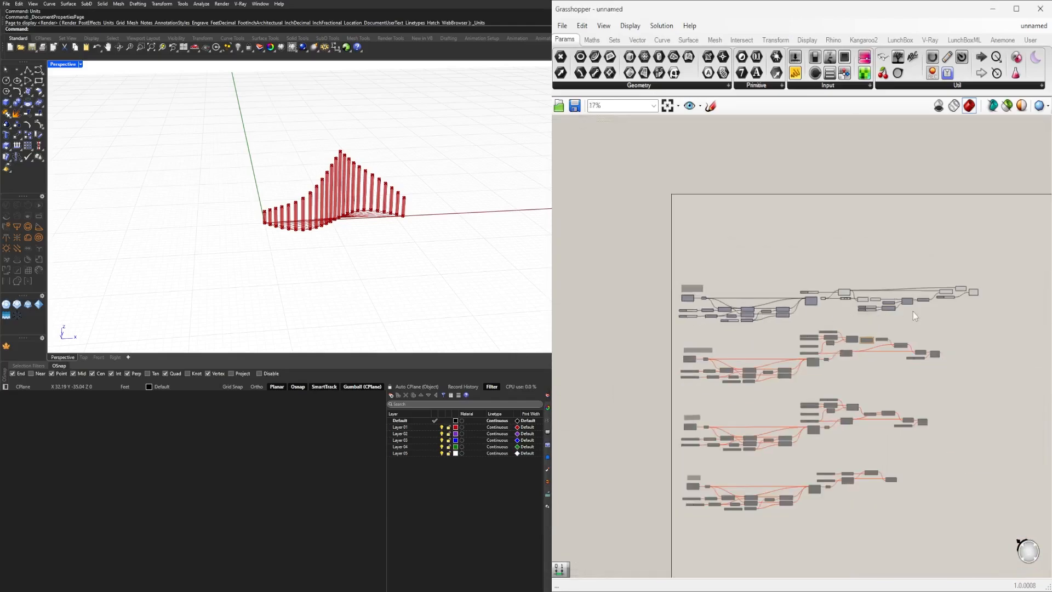
pyautogui.moveTo(1001, 314); pyautogui.dragTo(675, 234)
pyautogui.scroll(3, 754, 299)
pyautogui.keyDown('shift'); pyautogui.moveTo(812, 359); pyautogui.dragTo(602, 279); pyautogui.keyUp('shift')
pyautogui.scroll(-1, 751, 275)
pyautogui.moveTo(848, 283); pyautogui.dragTo(843, 342, button='right')
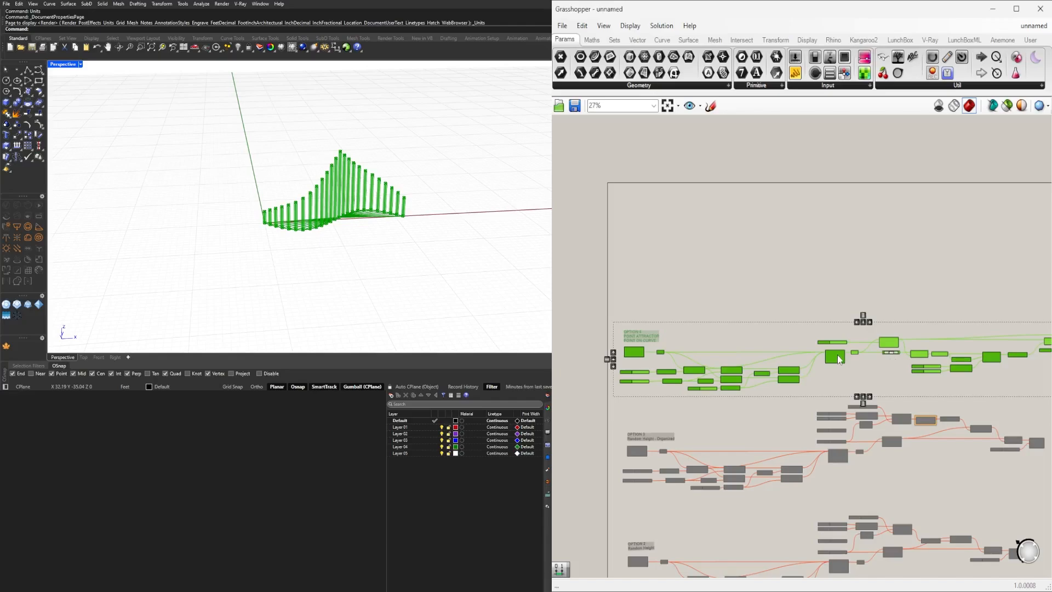
pyautogui.keyDown('alt'); pyautogui.moveTo(838, 359); pyautogui.dragTo(836, 271); pyautogui.keyUp('alt')
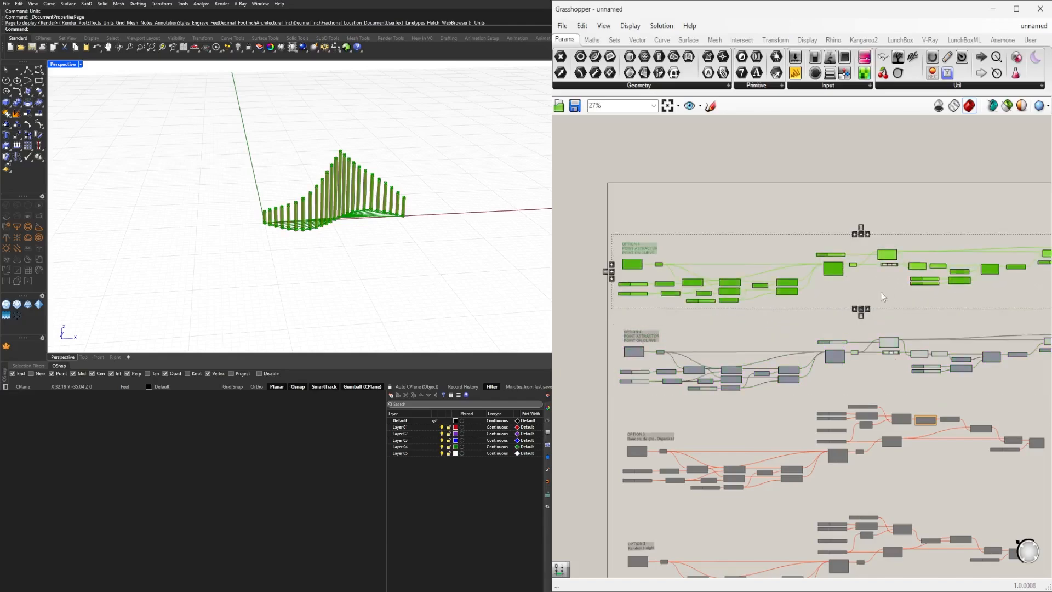
pyautogui.click(880, 292)
# Step: Replace the copy's Point On Curve with an Evaluate Curve component and connect Geometry to its Curve input
pyautogui.scroll(6, 890, 267)
pyautogui.click(871, 265)
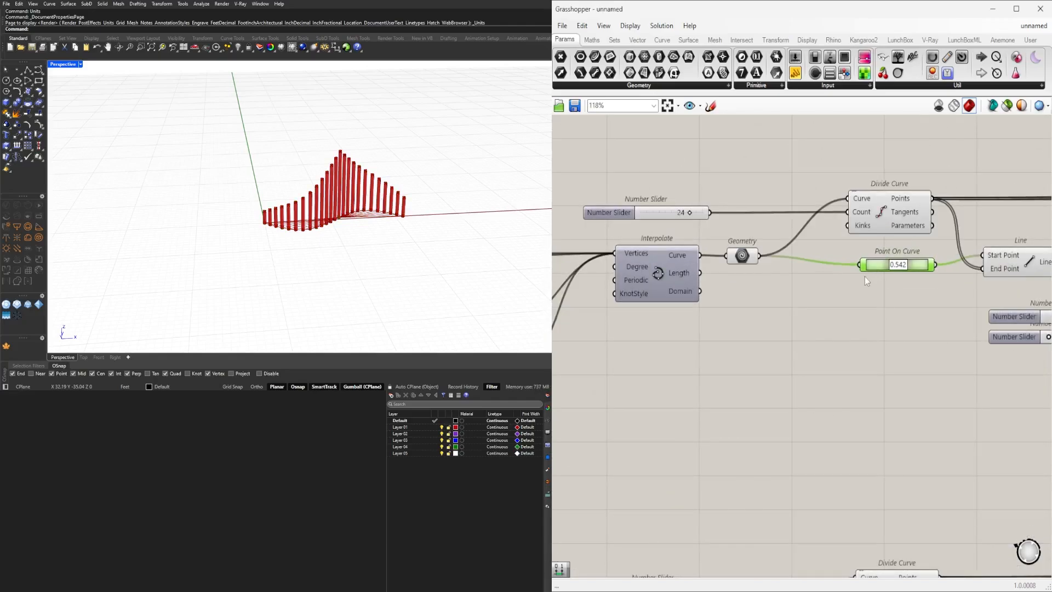
pyautogui.press('Delete')
pyautogui.doubleClick(864, 278)
pyautogui.write('EVAL')
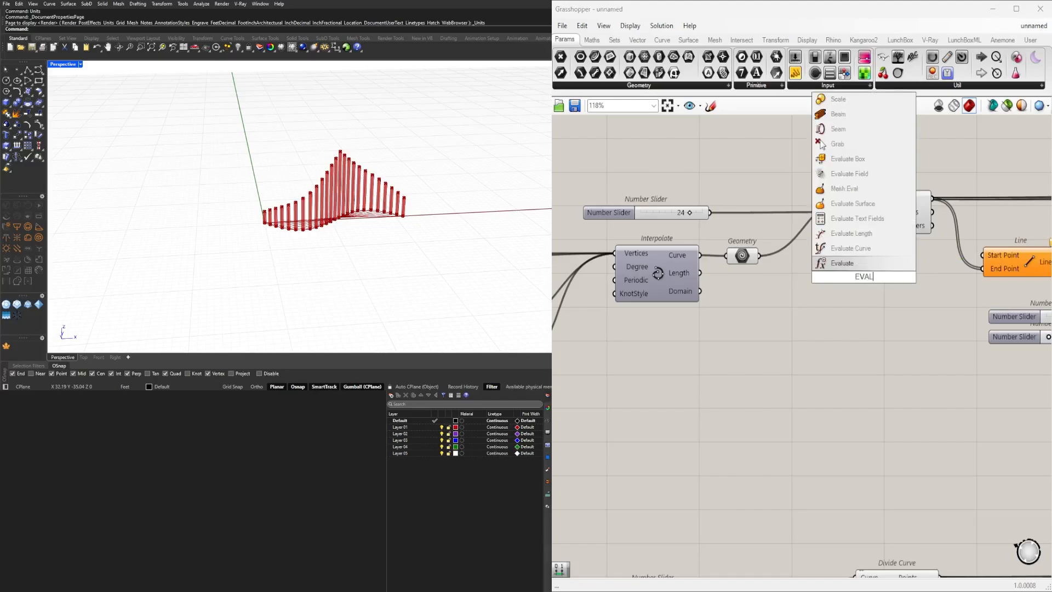
pyautogui.click(865, 252)
pyautogui.scroll(3, 802, 261)
pyautogui.moveTo(841, 268); pyautogui.dragTo(857, 317)
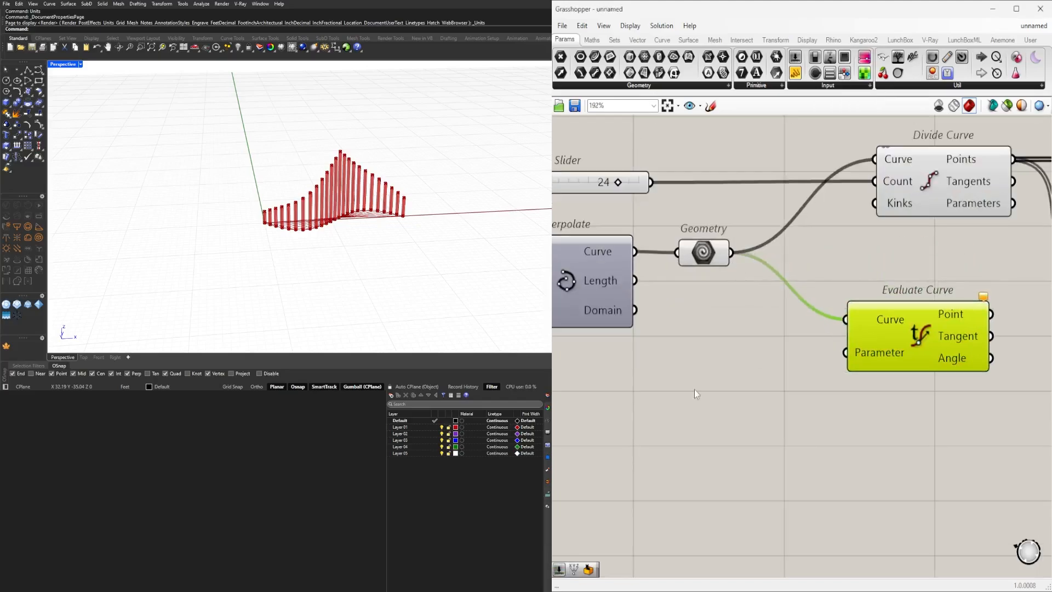
# Step: Add a 0.500 number slider and connect it to Evaluate Curve's Parameter input
pyautogui.doubleClick(695, 389)
pyautogui.write('50')
pyautogui.press('Return')
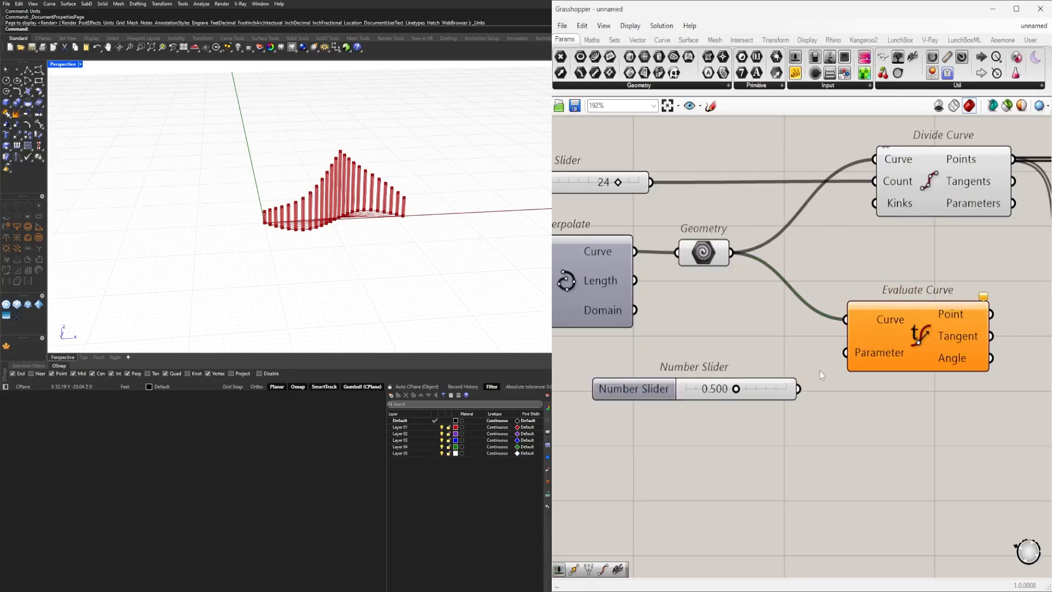
pyautogui.moveTo(836, 359); pyautogui.dragTo(843, 355)
# Step: Reposition Evaluate Curve below Divide Curve and reparameterize its Curve input
pyautogui.moveTo(925, 351); pyautogui.dragTo(798, 347, button='right')
pyautogui.scroll(-3, 798, 347)
pyautogui.moveTo(787, 344); pyautogui.dragTo(773, 357)
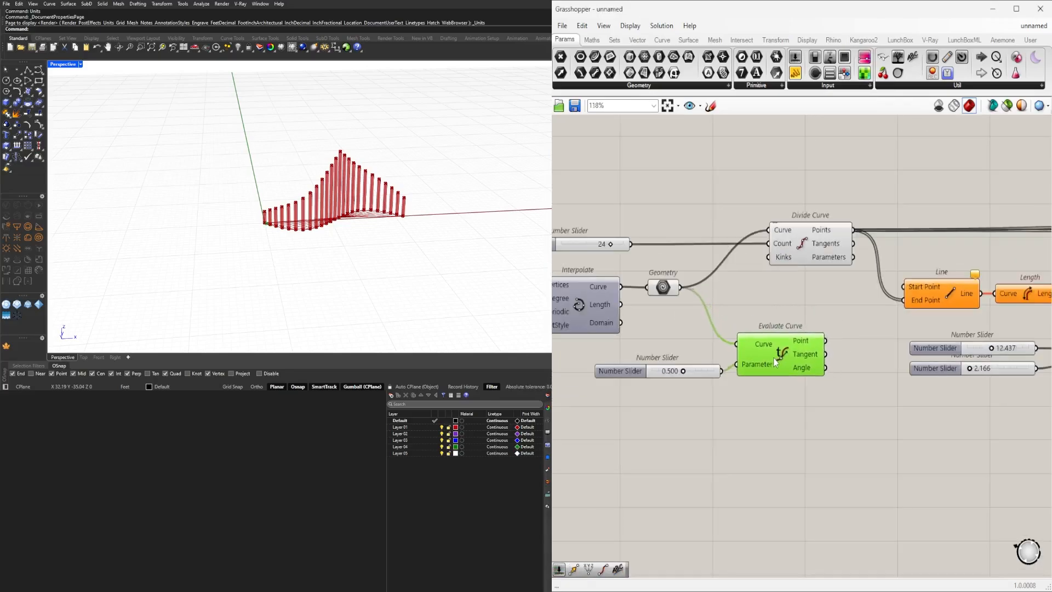
pyautogui.rightClick(762, 341)
pyautogui.click(811, 466)
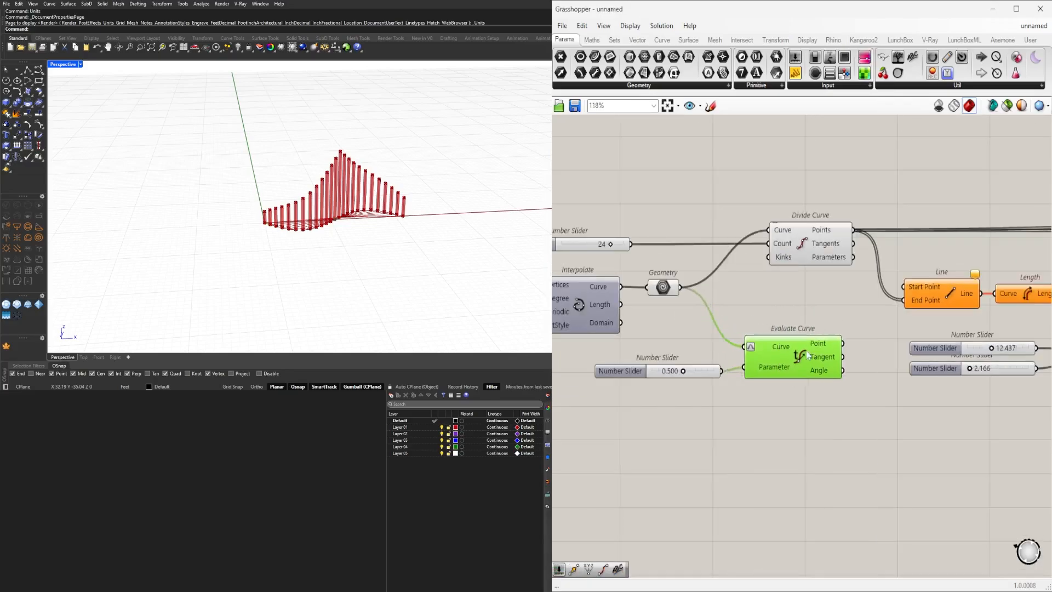
# Step: Change the upper copy's label to "OPTION 5 / POINT ATTRACTOR / EVALUATE CURVE"
pyautogui.scroll(-6, 646, 346)
pyautogui.moveTo(646, 346); pyautogui.dragTo(888, 189, button='right')
pyautogui.scroll(4, 616, 298)
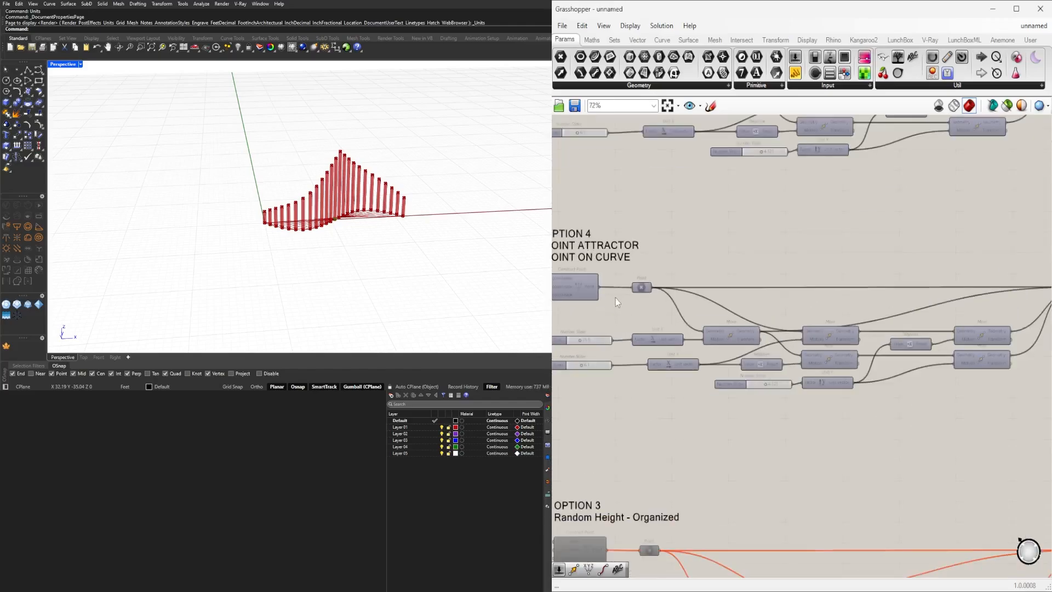
pyautogui.moveTo(616, 297); pyautogui.dragTo(746, 379, button='right')
pyautogui.scroll(5, 728, 198)
pyautogui.doubleClick(734, 204)
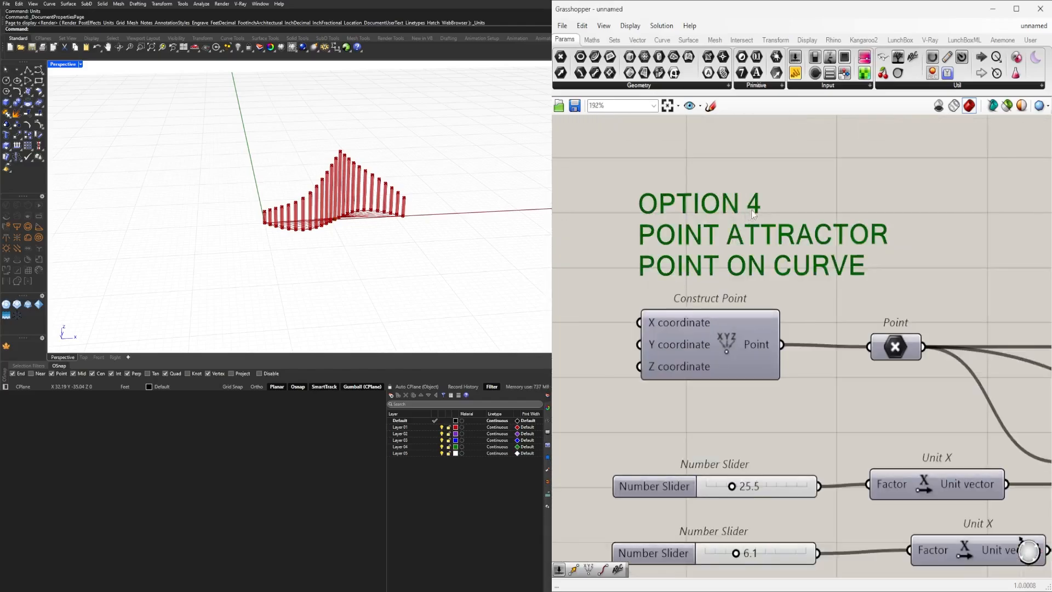
pyautogui.click(738, 161)
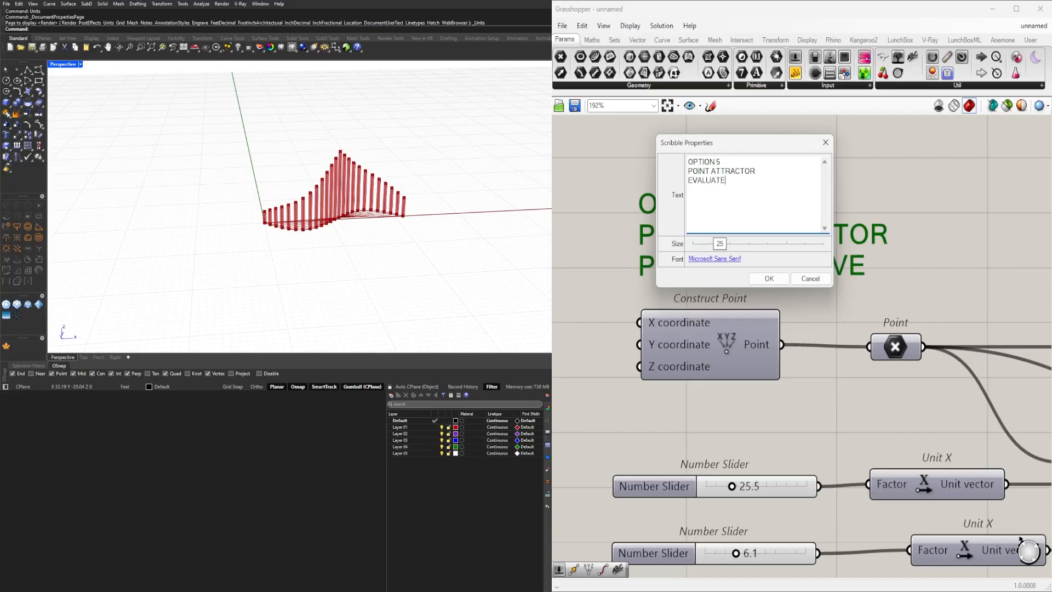
pyautogui.click(769, 279)
# Step: Connect the Evaluate Curve Point output to the Start Point input of Option 5's Line component
pyautogui.scroll(-6, 952, 245)
pyautogui.scroll(2, 937, 275)
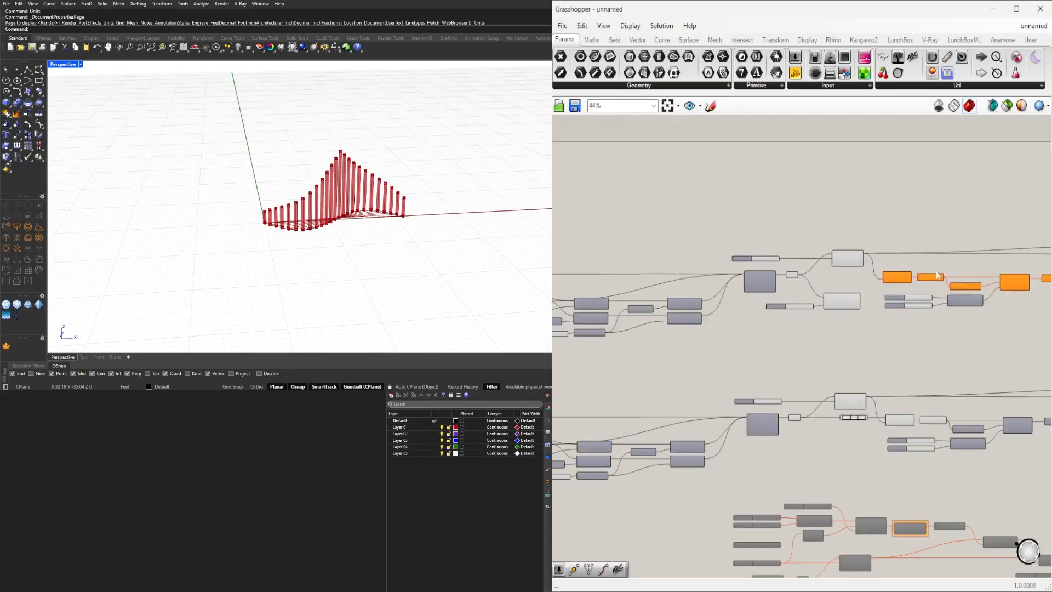
pyautogui.scroll(3, 937, 275)
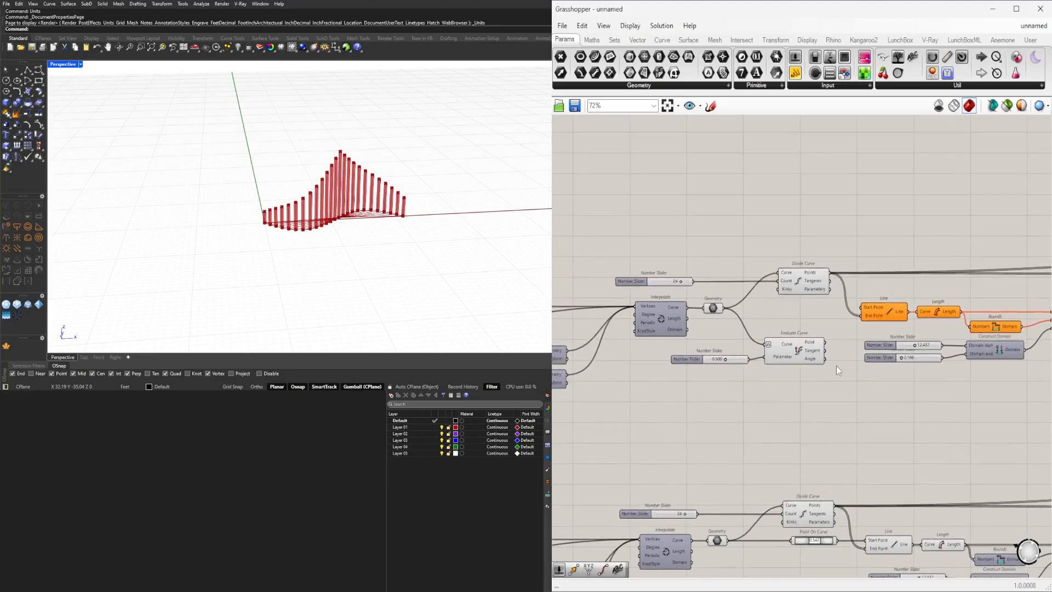
pyautogui.scroll(3, 836, 367)
pyautogui.click(737, 374)
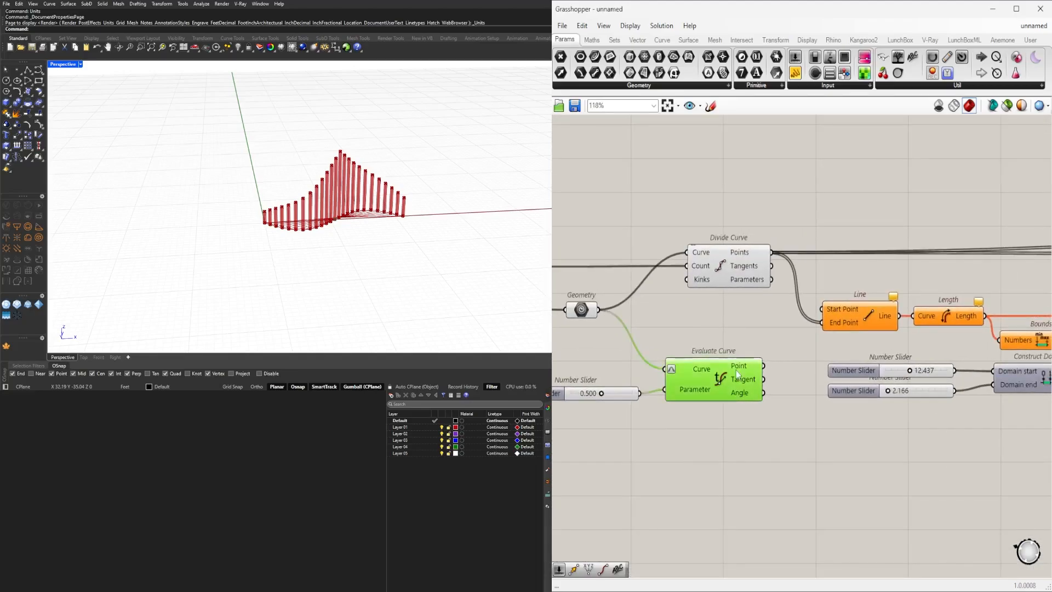
pyautogui.click(769, 363)
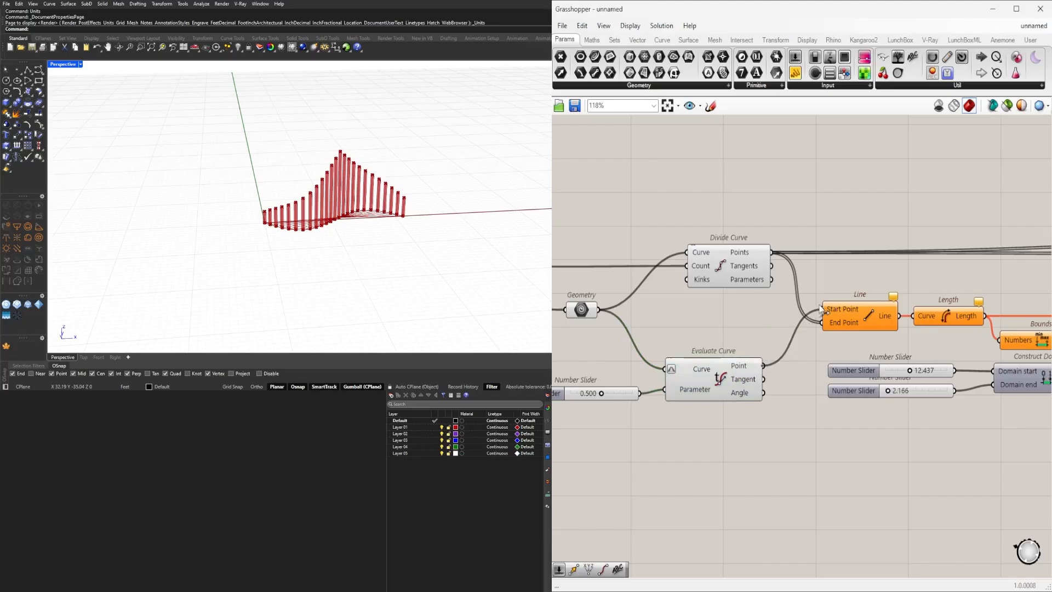
pyautogui.moveTo(820, 309); pyautogui.dragTo(821, 309)
# Step: Move the Option 1 to 4 definitions with their labels down, leaving more space below Option 5
pyautogui.moveTo(755, 374); pyautogui.dragTo(777, 360, button='right')
pyautogui.scroll(-6, 822, 392)
pyautogui.moveTo(822, 392); pyautogui.dragTo(787, 383, button='right')
pyautogui.scroll(-4, 871, 427)
pyautogui.moveTo(871, 427); pyautogui.dragTo(884, 355, button='right')
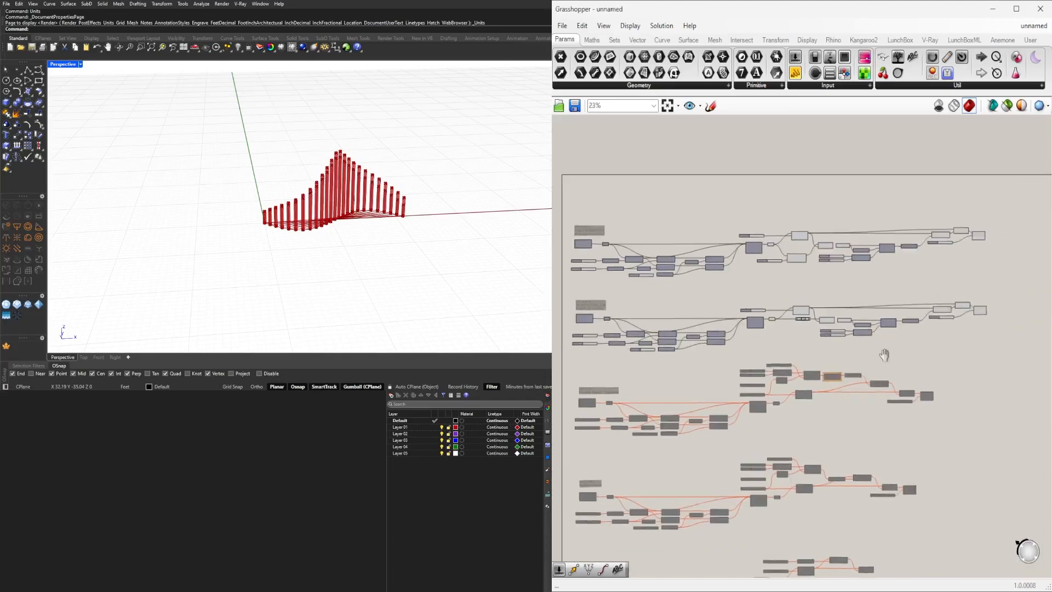
pyautogui.scroll(-2, 884, 355)
pyautogui.moveTo(1017, 502); pyautogui.dragTo(692, 222)
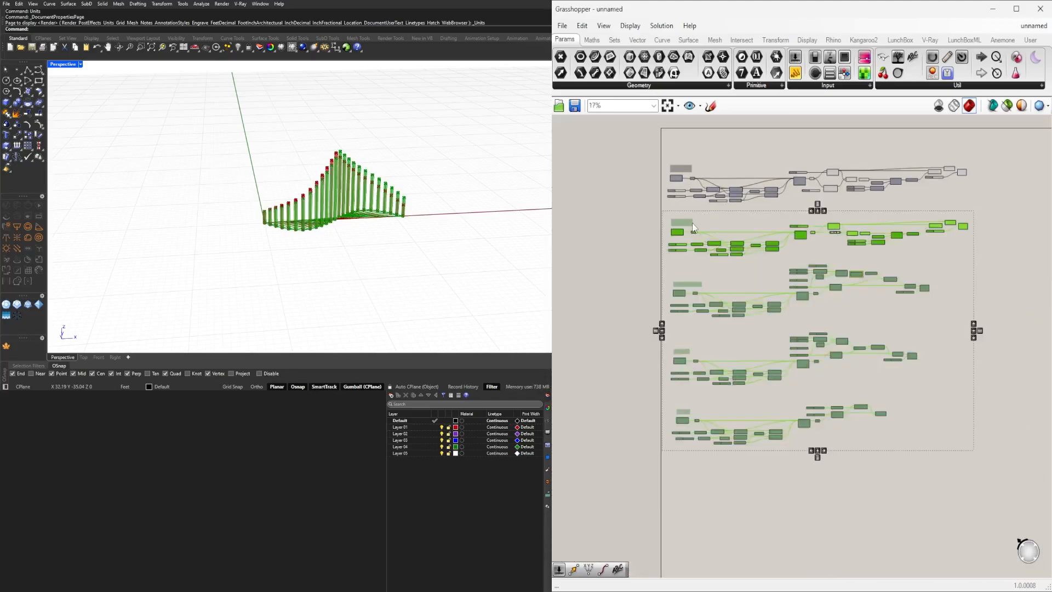
pyautogui.click(686, 231)
pyautogui.moveTo(974, 480); pyautogui.dragTo(635, 199)
pyautogui.moveTo(775, 248); pyautogui.dragTo(774, 266)
pyautogui.moveTo(1008, 528); pyautogui.dragTo(675, 282)
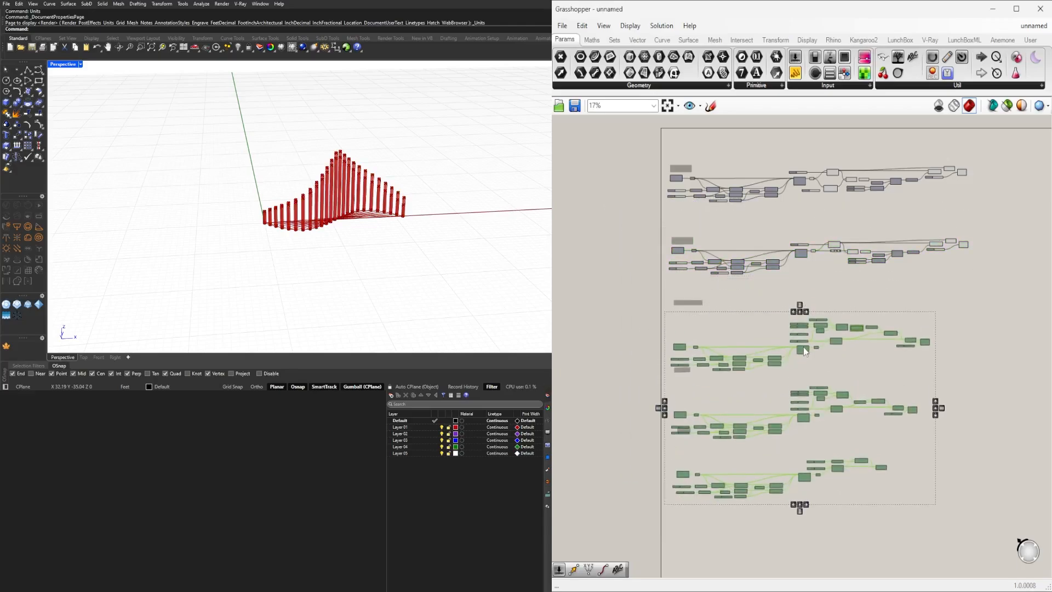
pyautogui.moveTo(1013, 530); pyautogui.dragTo(650, 281)
pyautogui.moveTo(684, 320); pyautogui.dragTo(689, 325)
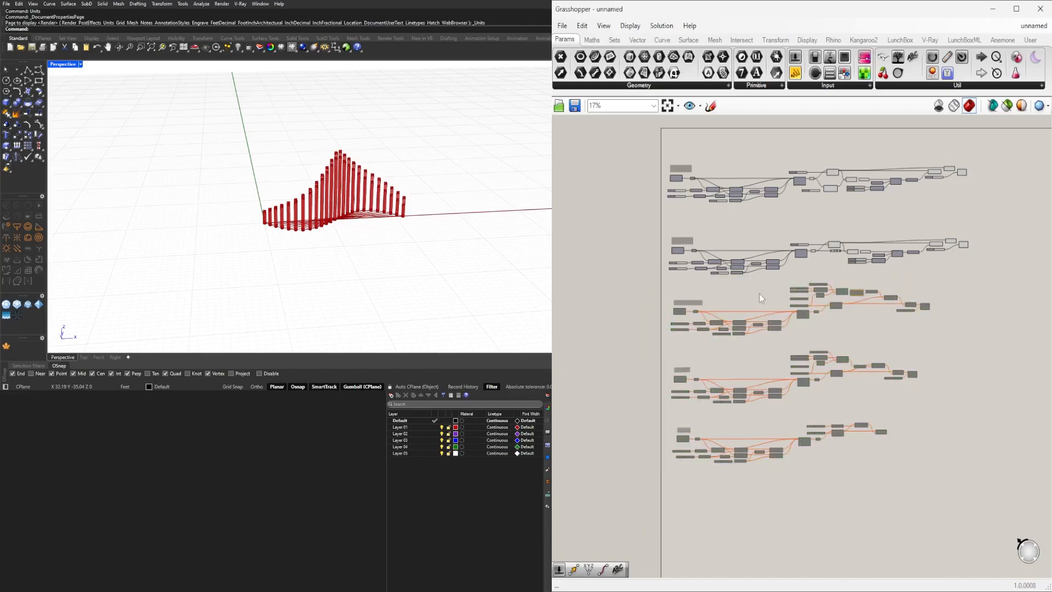
# Step: Move the Option 1, 2 and 3 definitions with their labels further down, away from Option 4
pyautogui.scroll(2, 759, 298)
pyautogui.scroll(-4, 811, 285)
pyautogui.moveTo(959, 492); pyautogui.dragTo(665, 291)
pyautogui.scroll(2, 813, 306)
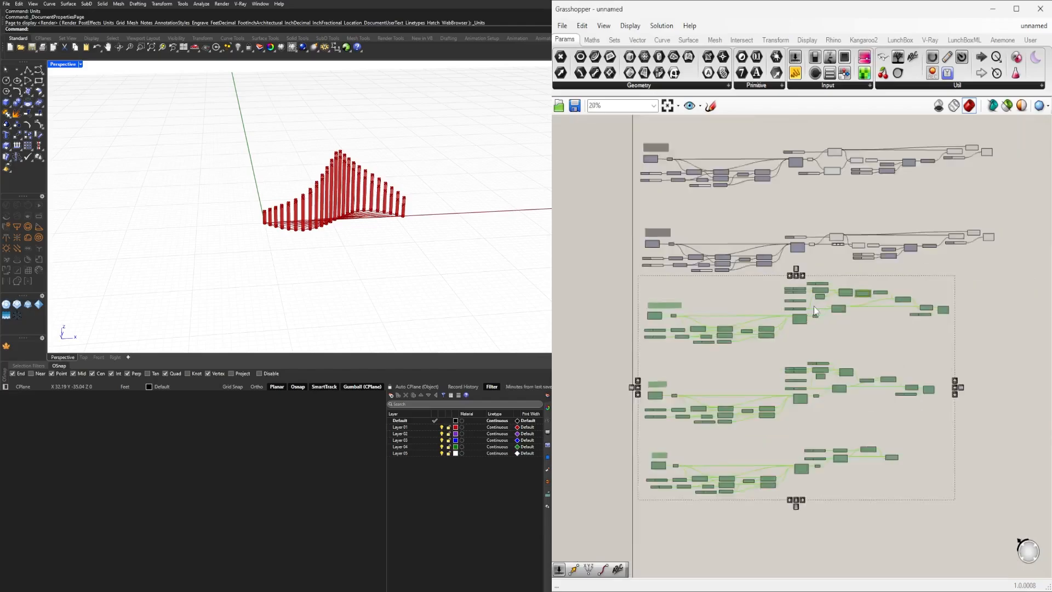
pyautogui.scroll(3, 815, 306)
pyautogui.moveTo(854, 316); pyautogui.dragTo(858, 374)
# Step: Move the Option 1 and 2 definitions with their labels down, away from Option 3
pyautogui.scroll(-3, 842, 331)
pyautogui.moveTo(835, 342); pyautogui.dragTo(829, 214, button='right')
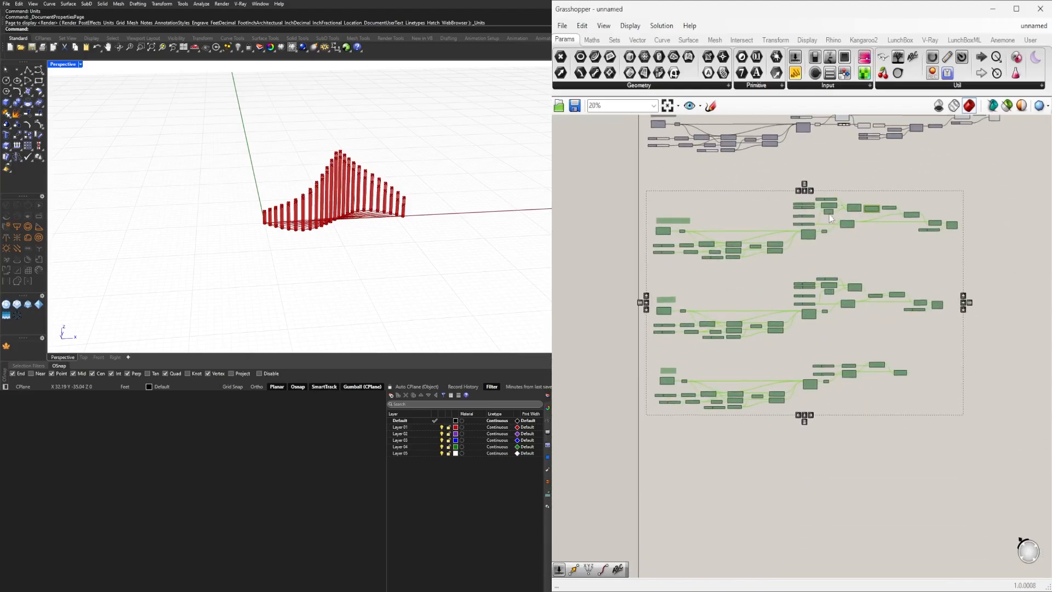
pyautogui.click(980, 398)
pyautogui.moveTo(772, 354); pyautogui.dragTo(1037, 488)
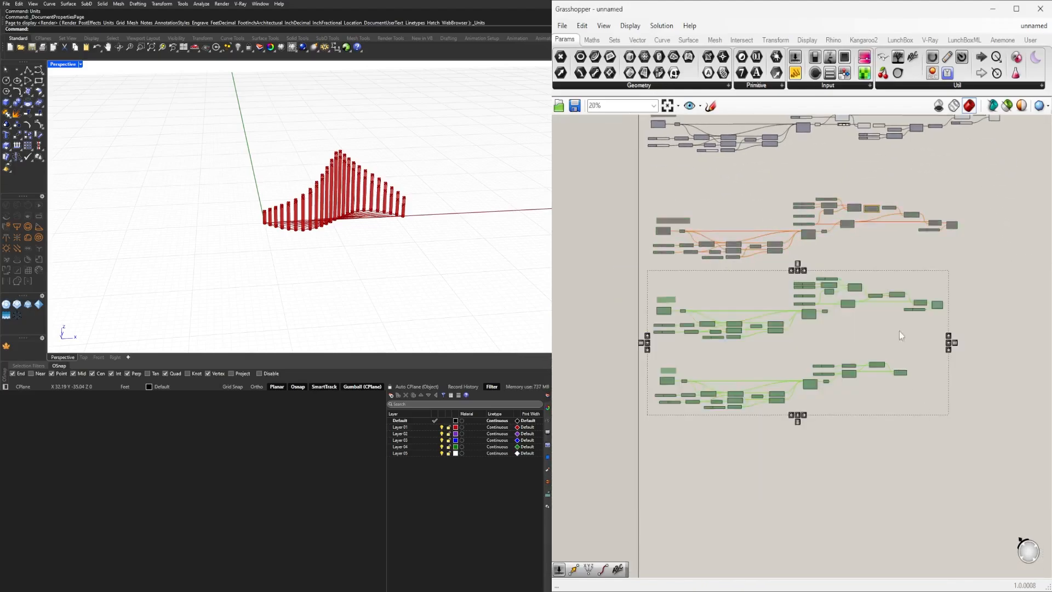
pyautogui.moveTo(938, 312); pyautogui.dragTo(937, 343)
pyautogui.click(765, 387)
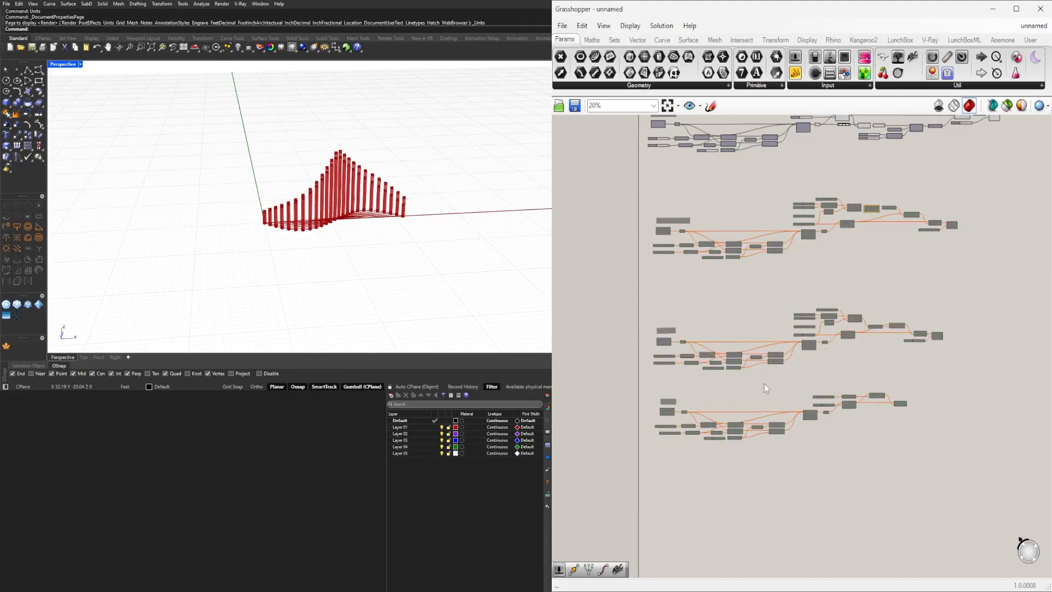
pyautogui.moveTo(730, 410); pyautogui.dragTo(995, 505)
pyautogui.moveTo(904, 406); pyautogui.dragTo(904, 444)
pyautogui.hotkey('ctrl', 'z')
pyautogui.moveTo(989, 522); pyautogui.dragTo(648, 379)
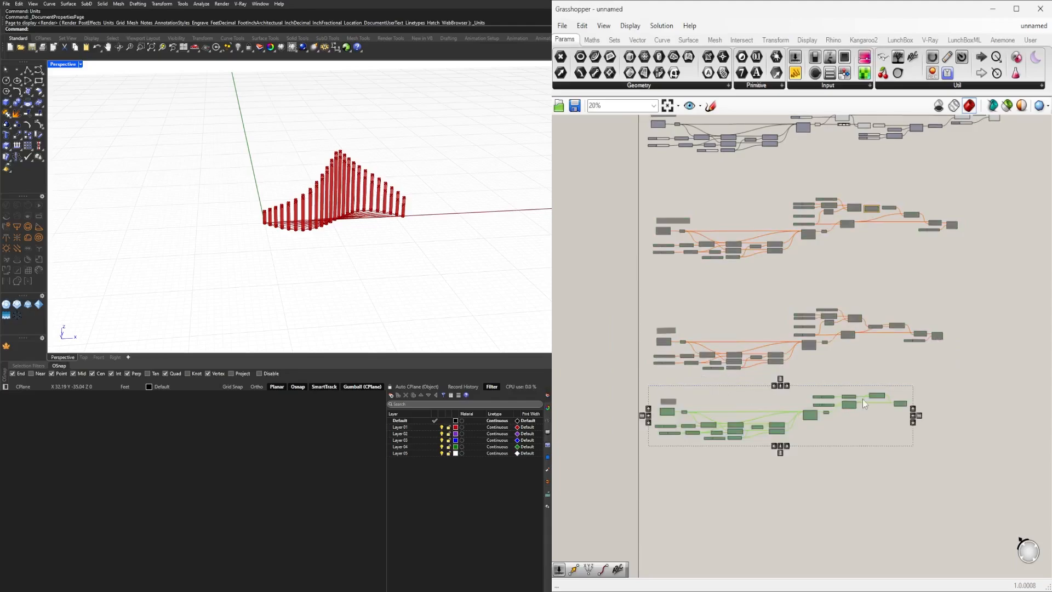
pyautogui.moveTo(875, 397); pyautogui.dragTo(875, 408)
pyautogui.hotkey('ctrl', 'z')
# Step: Move the Option 1 definition with its label down to even out the gap below Option 2
pyautogui.moveTo(604, 378); pyautogui.dragTo(935, 498)
pyautogui.moveTo(849, 406); pyautogui.dragTo(845, 420)
pyautogui.hotkey('ctrl', 'z')
pyautogui.scroll(7, 663, 397)
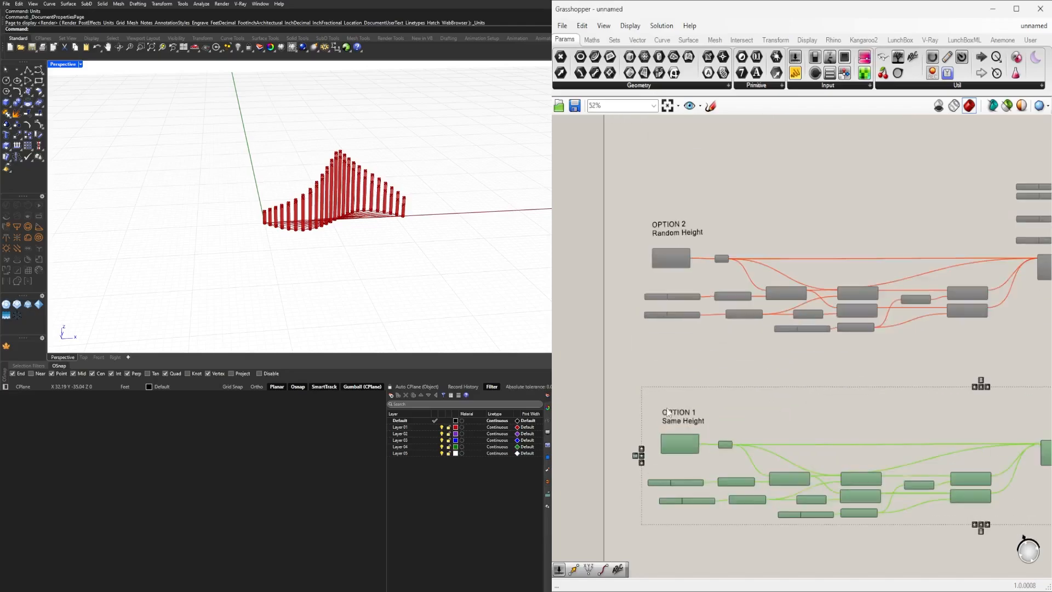
pyautogui.scroll(-5, 685, 412)
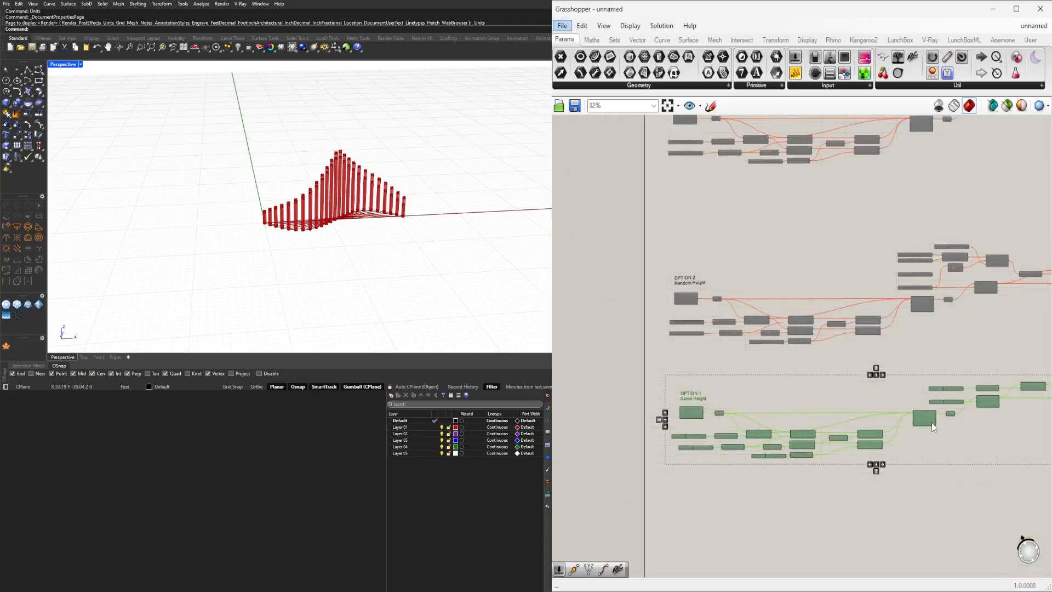
pyautogui.moveTo(930, 422); pyautogui.dragTo(930, 456)
pyautogui.scroll(-2, 822, 389)
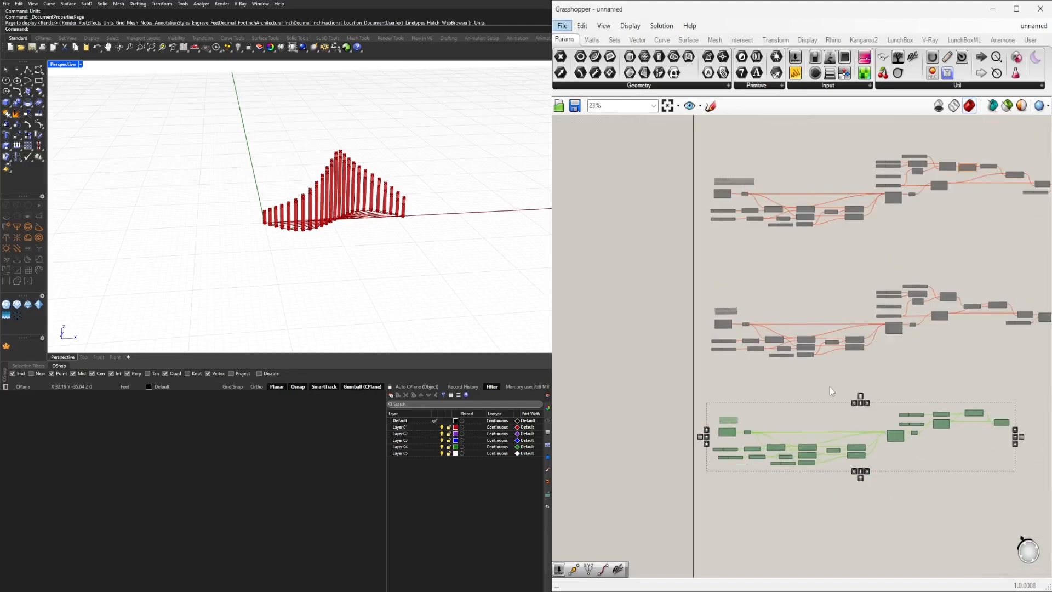
pyautogui.click(904, 362)
# Step: Disable the whole Option 4 definition so that only Option 5 stays active
pyautogui.scroll(-4, 905, 363)
pyautogui.scroll(5, 926, 277)
pyautogui.moveTo(876, 179); pyautogui.dragTo(778, 346, button='right')
pyautogui.scroll(-2, 778, 346)
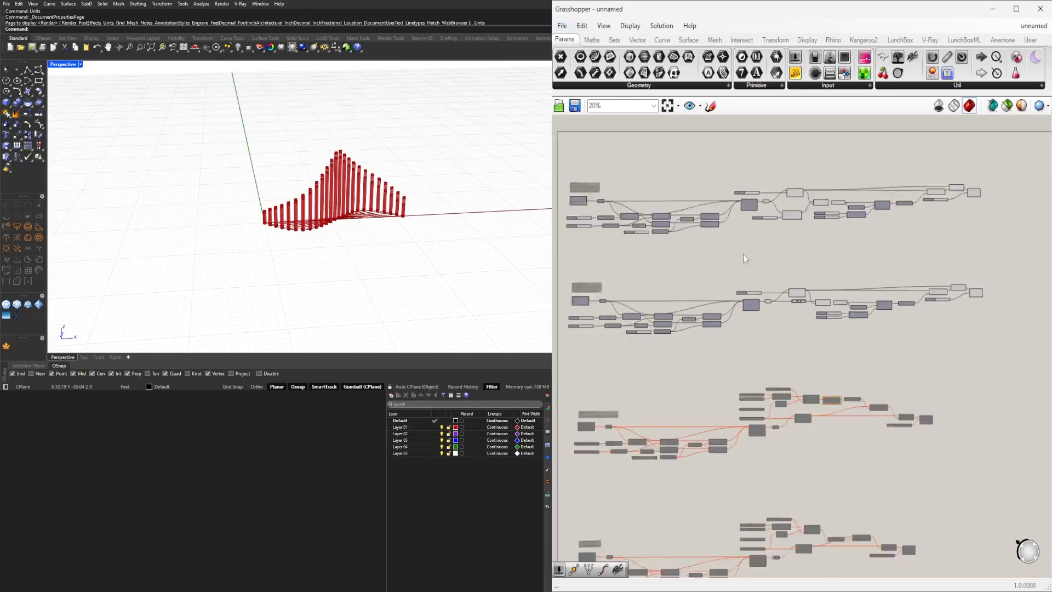
pyautogui.scroll(4, 787, 193)
pyautogui.moveTo(787, 192); pyautogui.dragTo(847, 287, button='right')
pyautogui.scroll(3, 649, 350)
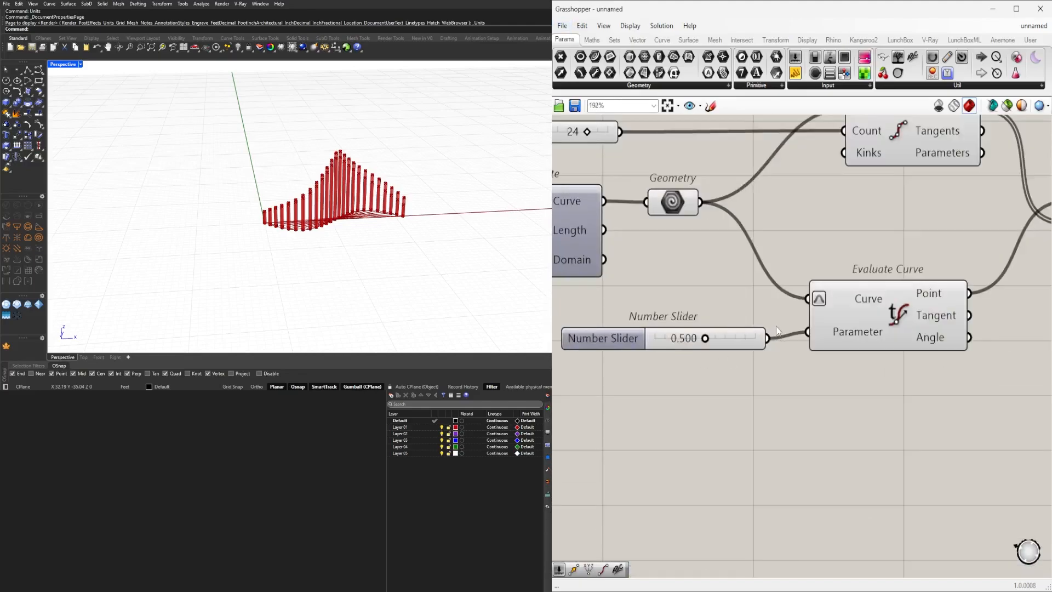
pyautogui.scroll(-7, 781, 345)
pyautogui.moveTo(650, 343); pyautogui.dragTo(993, 420)
pyautogui.middleClick(949, 388)
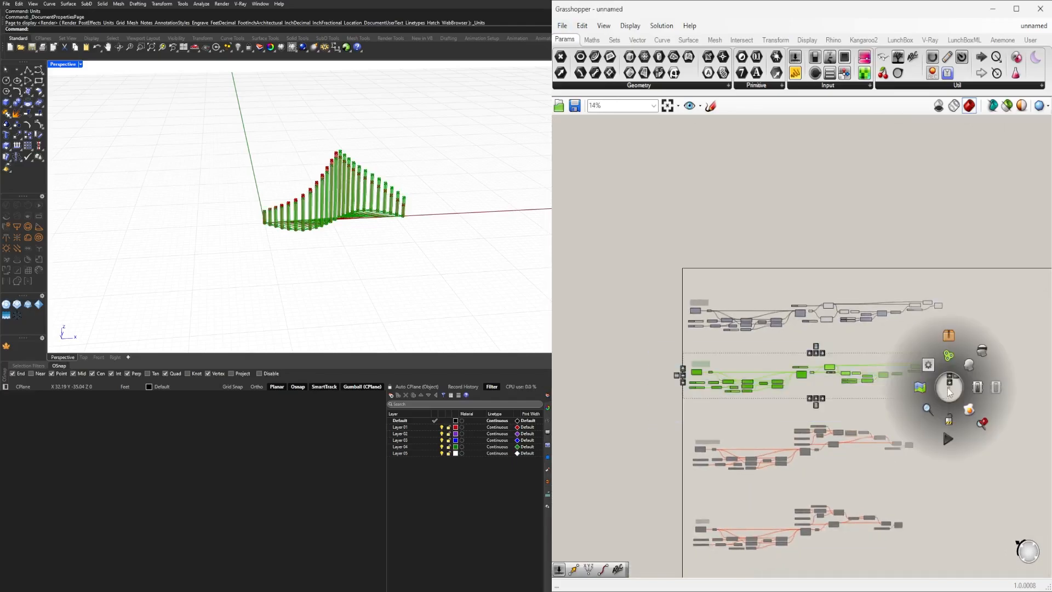
pyautogui.scroll(1, 948, 387)
pyautogui.click(997, 389)
pyautogui.click(882, 308)
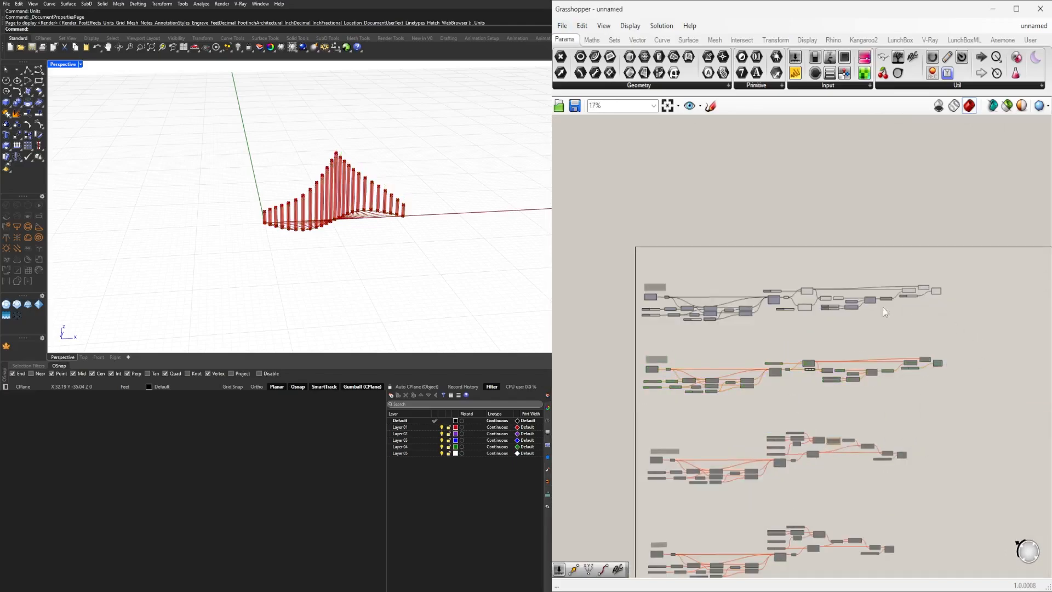
# Step: Try a different Evaluate Curve parameter value on the slider and return it to 0.500
pyautogui.scroll(6, 767, 301)
pyautogui.moveTo(922, 302); pyautogui.dragTo(707, 299, button='right')
pyautogui.scroll(5, 993, 282)
pyautogui.moveTo(992, 283); pyautogui.dragTo(761, 296, button='right')
pyautogui.scroll(-5, 729, 394)
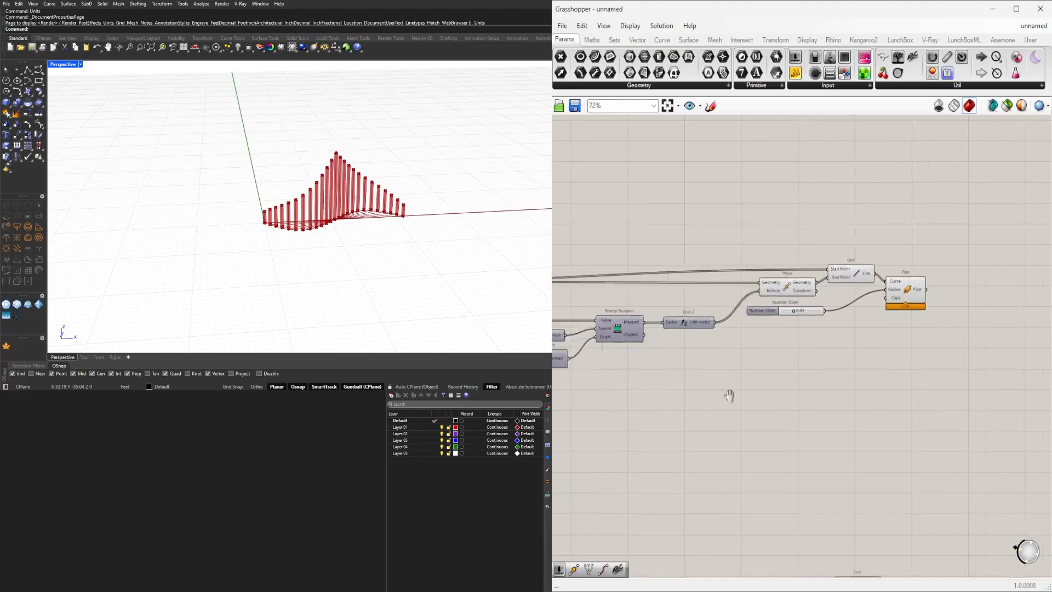
pyautogui.scroll(9, 757, 390)
pyautogui.moveTo(768, 383)
pyautogui.mouseDown()
pyautogui.moveTo(671, 374)
pyautogui.moveTo(827, 374)
pyautogui.moveTo(754, 374)
pyautogui.mouseUp()
pyautogui.doubleClick(754, 374)
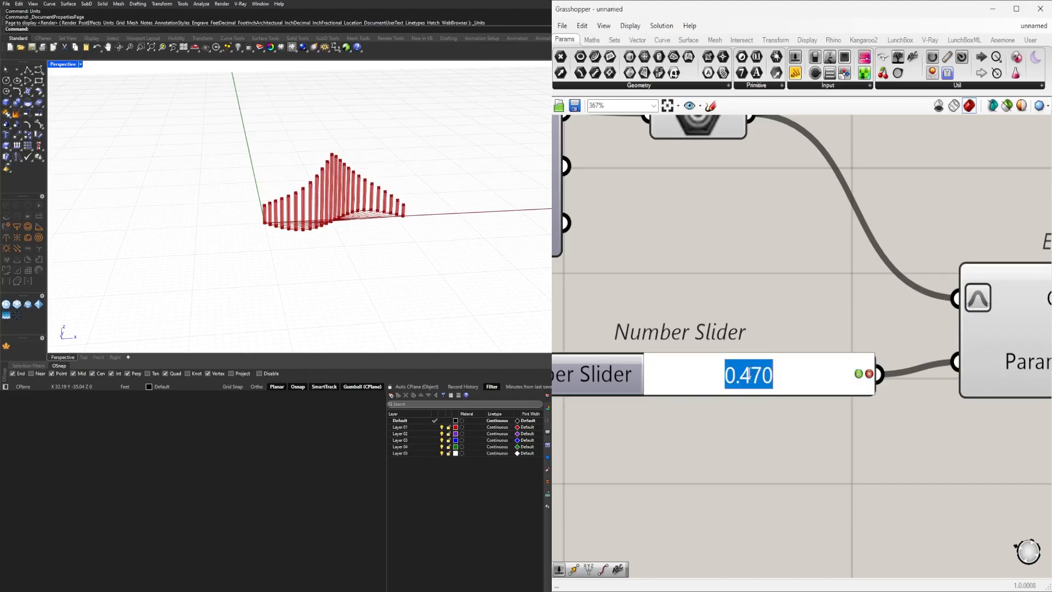
pyautogui.write('.5')
pyautogui.press('Return')
# Step: Place Evaluate Curve directly below Divide Curve and its parameter slider below the Interpolate component
pyautogui.scroll(-5, 751, 489)
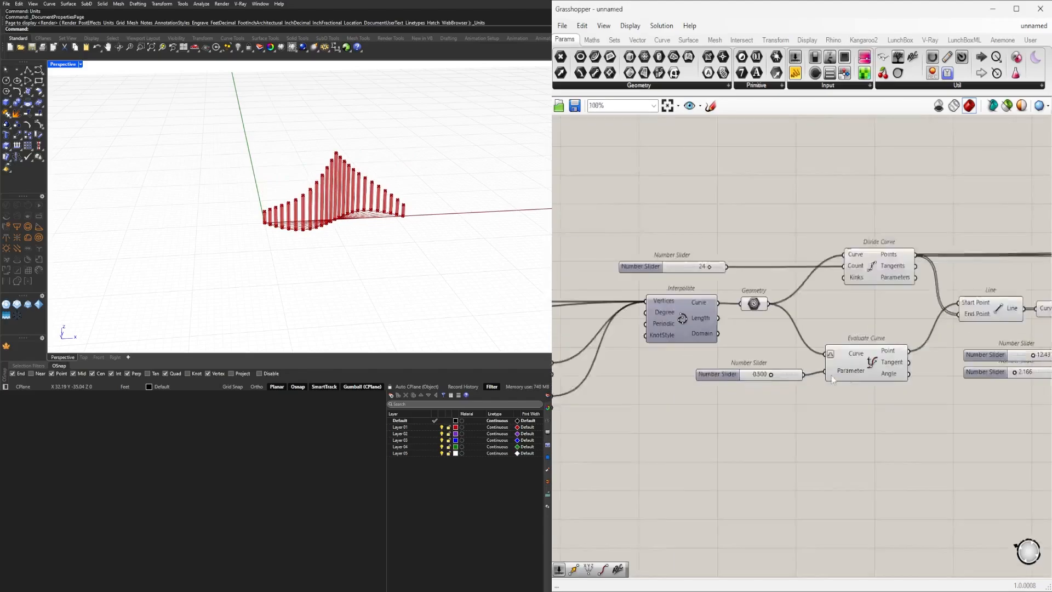
pyautogui.moveTo(870, 363); pyautogui.dragTo(871, 325)
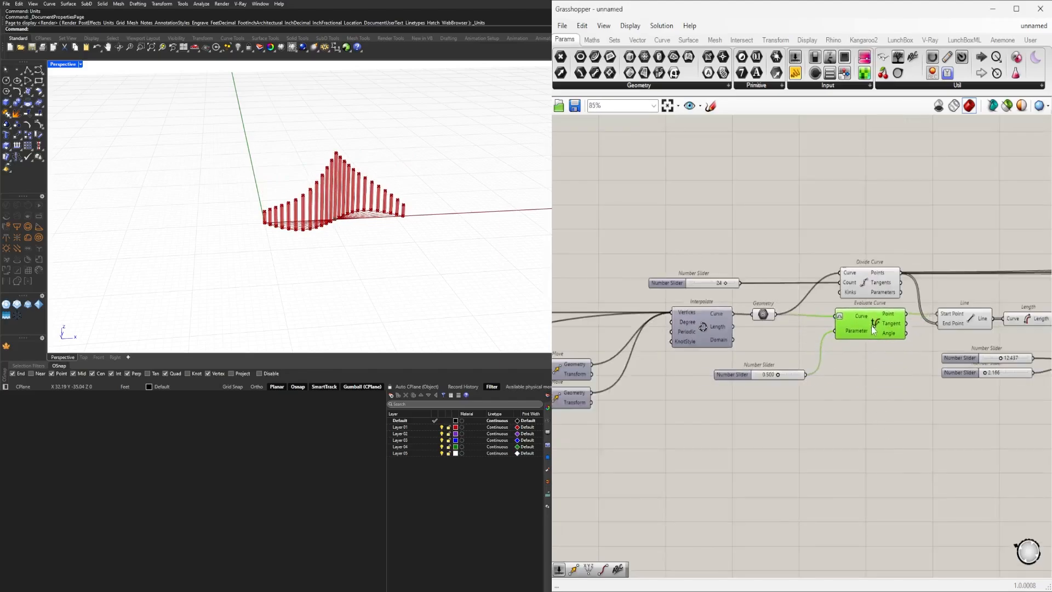
pyautogui.click(872, 348)
pyautogui.moveTo(733, 375); pyautogui.dragTo(675, 367)
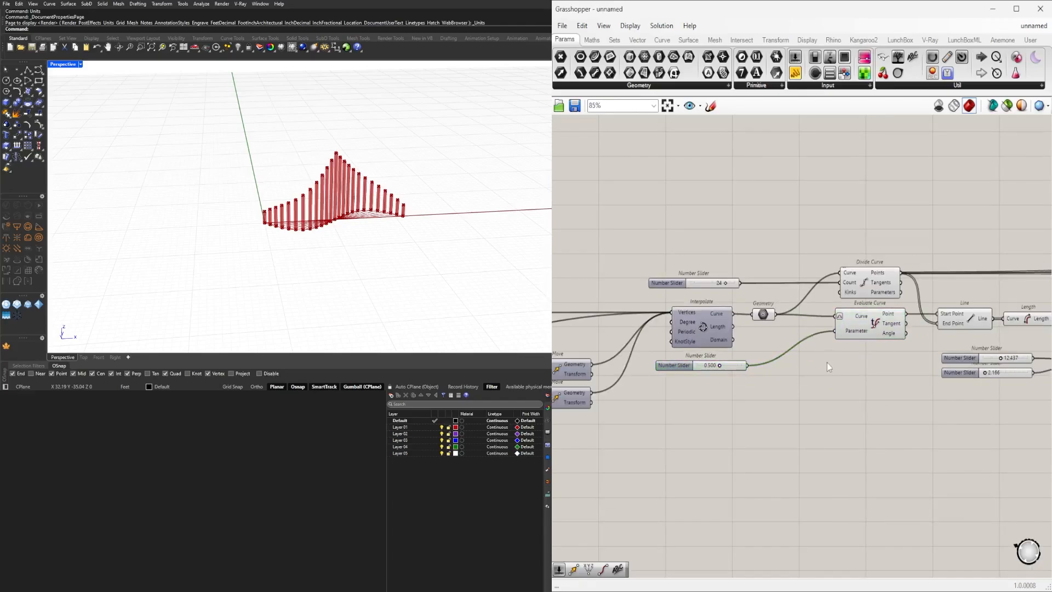
# Step: Set Option 5's Divide Curve Count slider to 30 and check the denser pipes in the perspective view
pyautogui.click(689, 282)
pyautogui.scroll(5, 696, 285)
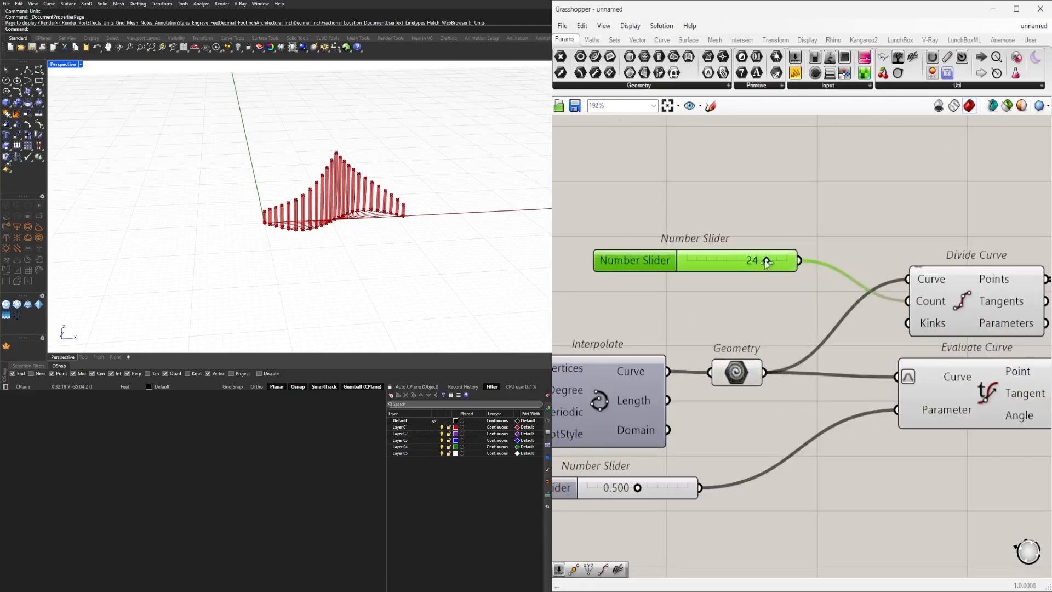
pyautogui.moveTo(770, 262); pyautogui.dragTo(830, 266)
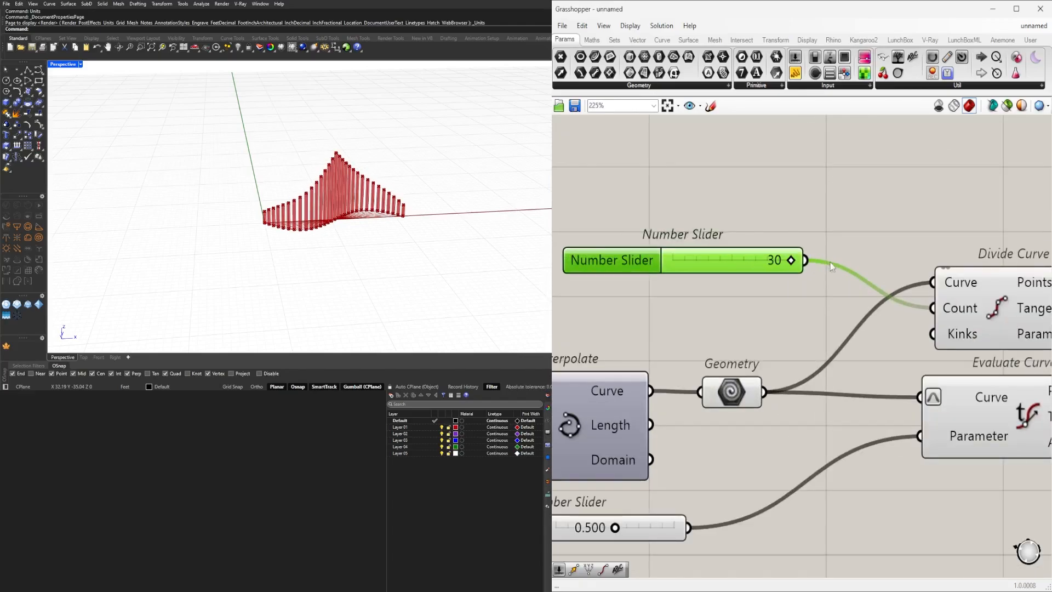
pyautogui.moveTo(444, 198); pyautogui.dragTo(477, 206, button='right')
pyautogui.scroll(-7, 825, 296)
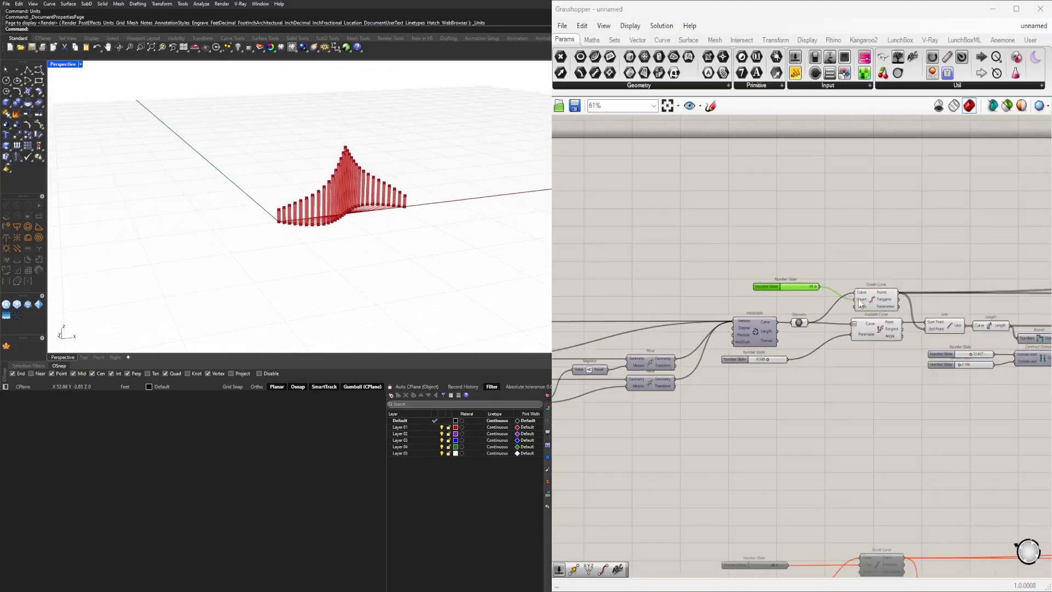
pyautogui.scroll(-3, 859, 300)
pyautogui.click(870, 277)
# Step: Move all five option definitions with their labels down to free canvas space above Option 5
pyautogui.scroll(-5, 870, 278)
pyautogui.moveTo(957, 321); pyautogui.dragTo(927, 301, button='right')
pyautogui.scroll(5, 735, 276)
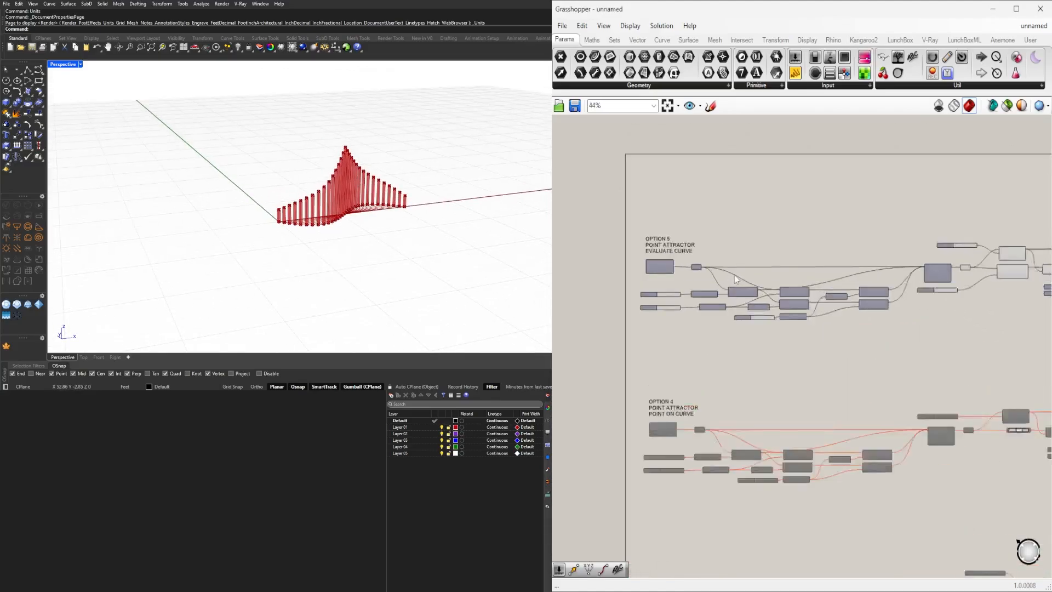
pyautogui.scroll(2, 698, 252)
pyautogui.scroll(-10, 698, 251)
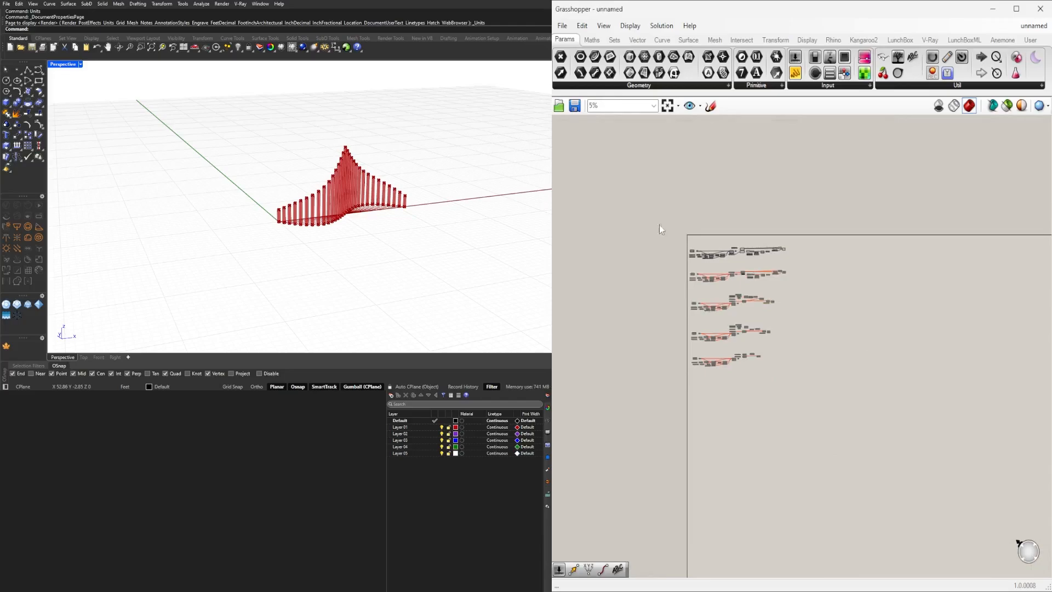
pyautogui.moveTo(627, 205); pyautogui.dragTo(907, 454)
pyautogui.scroll(5, 689, 245)
pyautogui.scroll(3, 727, 225)
pyautogui.scroll(-4, 726, 225)
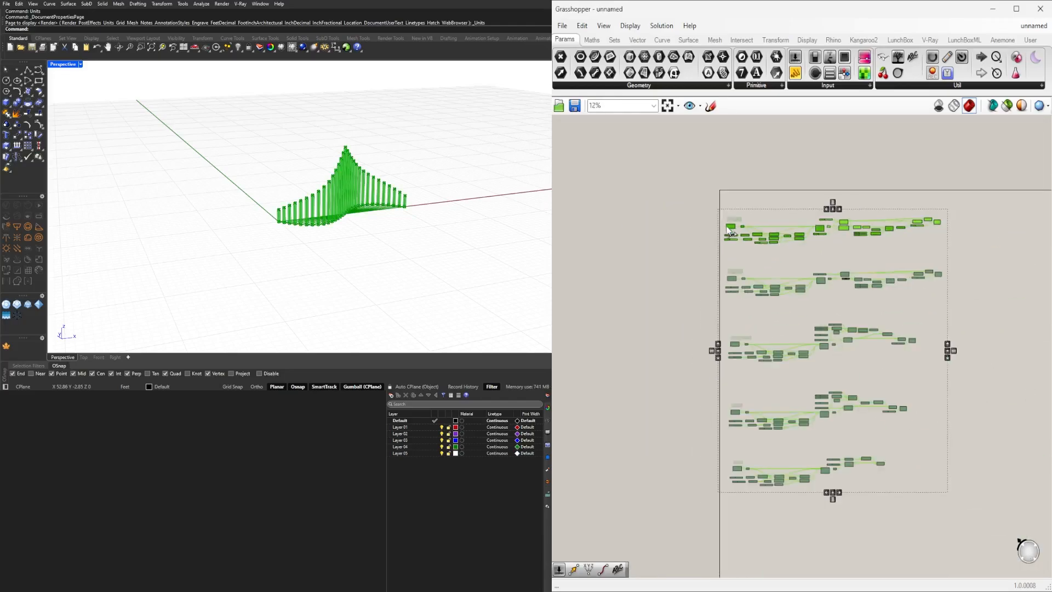
pyautogui.moveTo(940, 227); pyautogui.dragTo(935, 290)
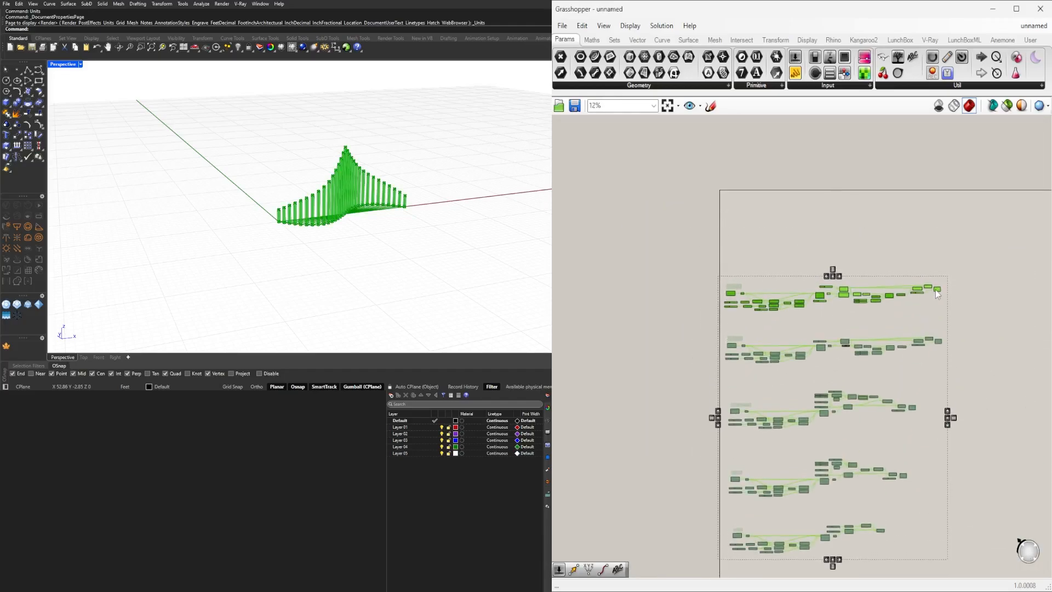
# Step: Duplicate the Option 5 Evaluate Curve definition with its label and place the copy in the free canvas space above it
pyautogui.click(932, 258)
pyautogui.scroll(3, 854, 279)
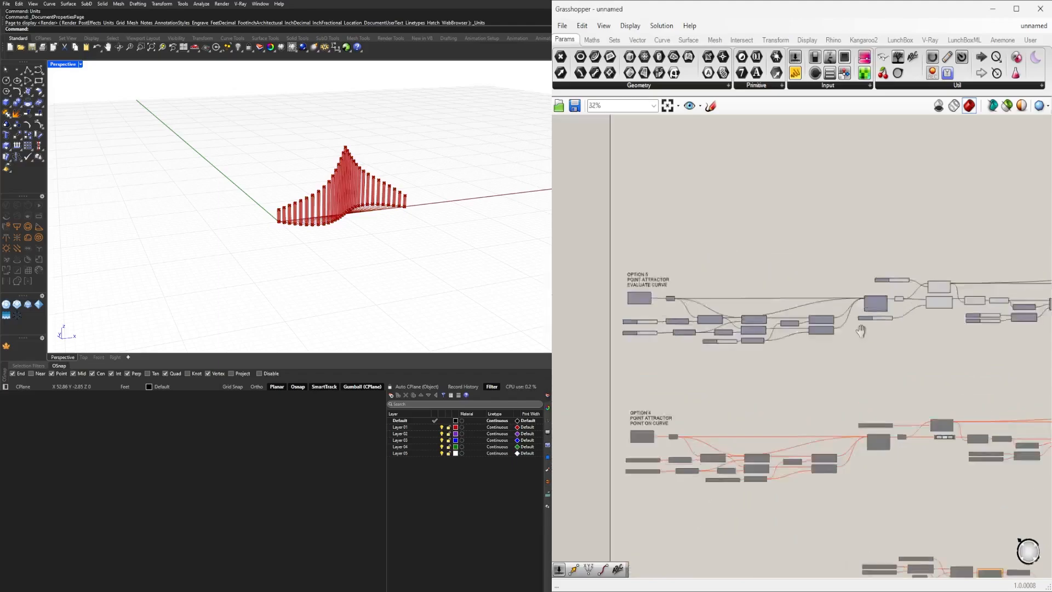
pyautogui.scroll(5, 719, 282)
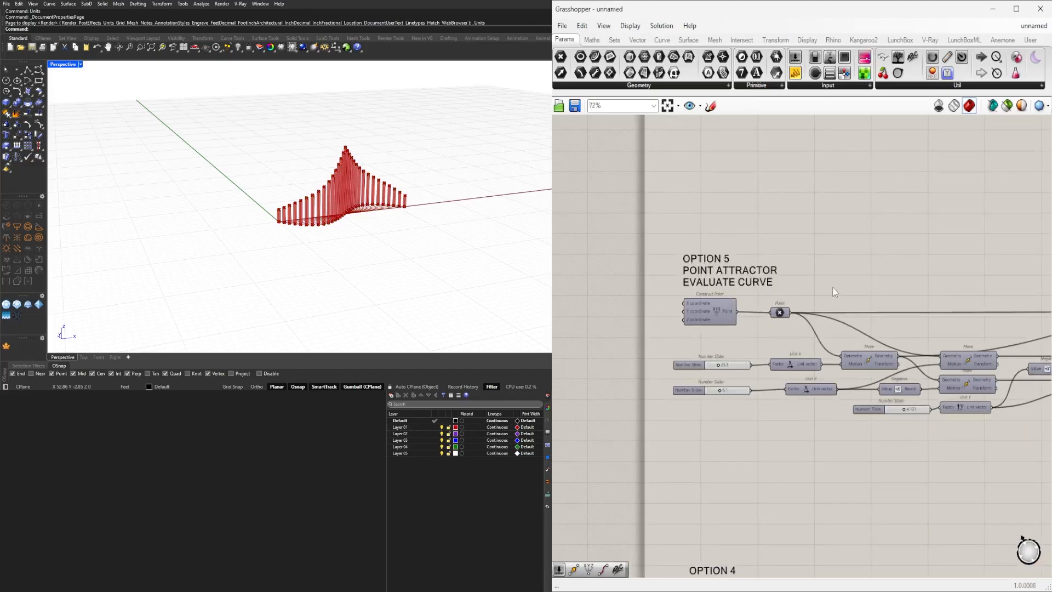
pyautogui.scroll(-6, 833, 291)
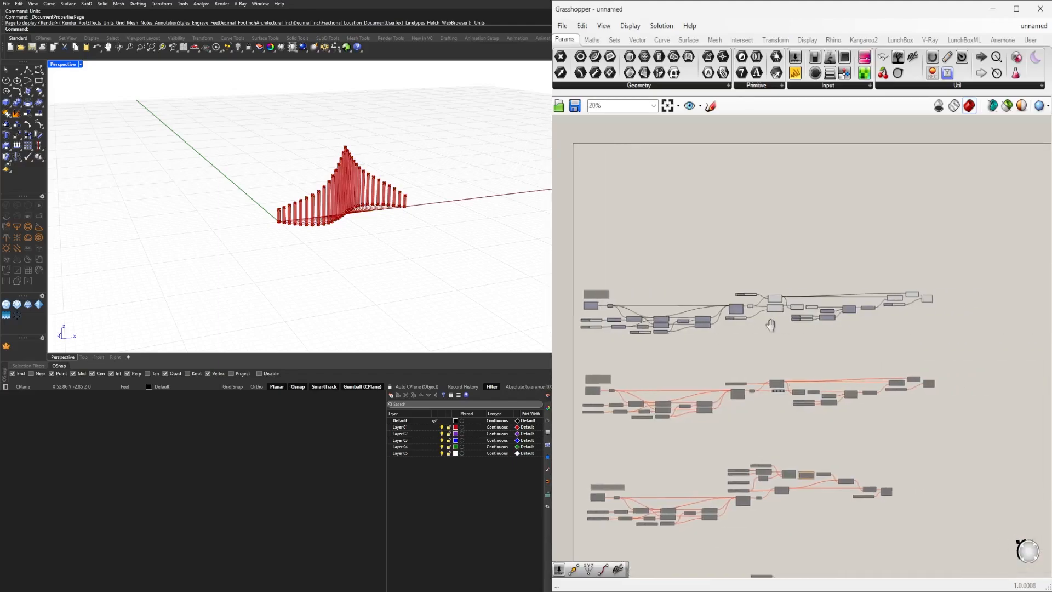
pyautogui.moveTo(770, 325); pyautogui.dragTo(791, 322, button='right')
pyautogui.moveTo(596, 245); pyautogui.dragTo(995, 344)
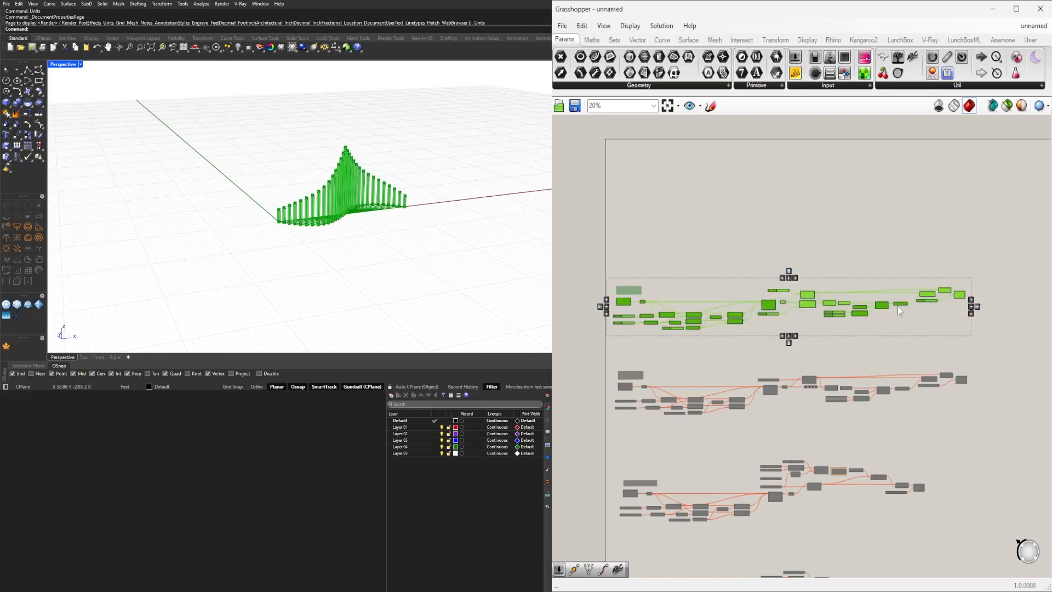
pyautogui.hotkey('ctrl', 'c')
pyautogui.hotkey('ctrl', 'v')
pyautogui.moveTo(809, 310); pyautogui.dragTo(809, 210)
pyautogui.click(745, 267)
# Step: Change the copied definition's label to read OPTION 5 on one line and GRAPH MAPPER below it
pyautogui.scroll(10, 745, 268)
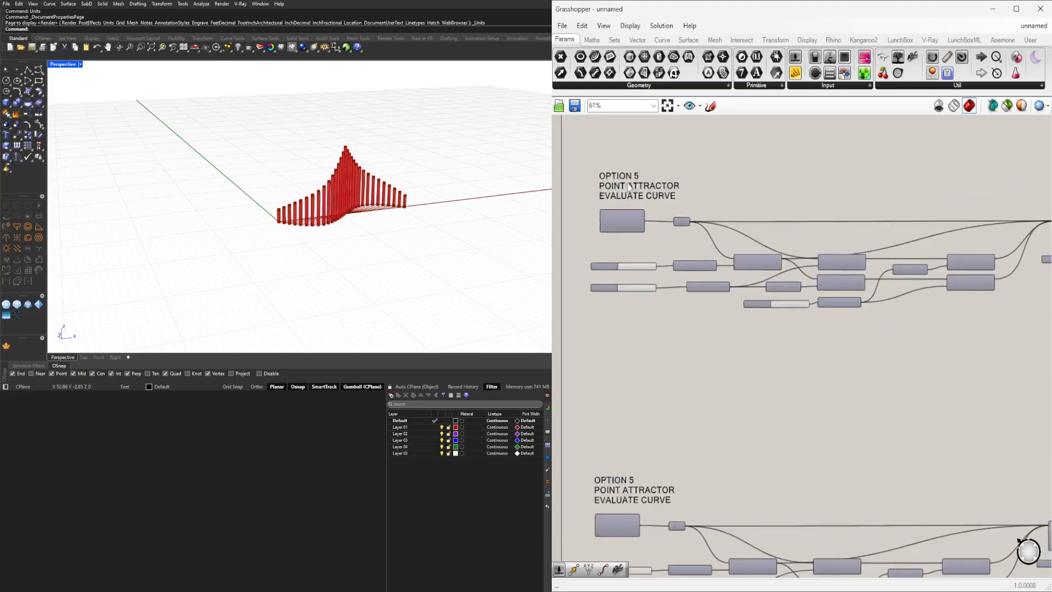
pyautogui.doubleClick(664, 204)
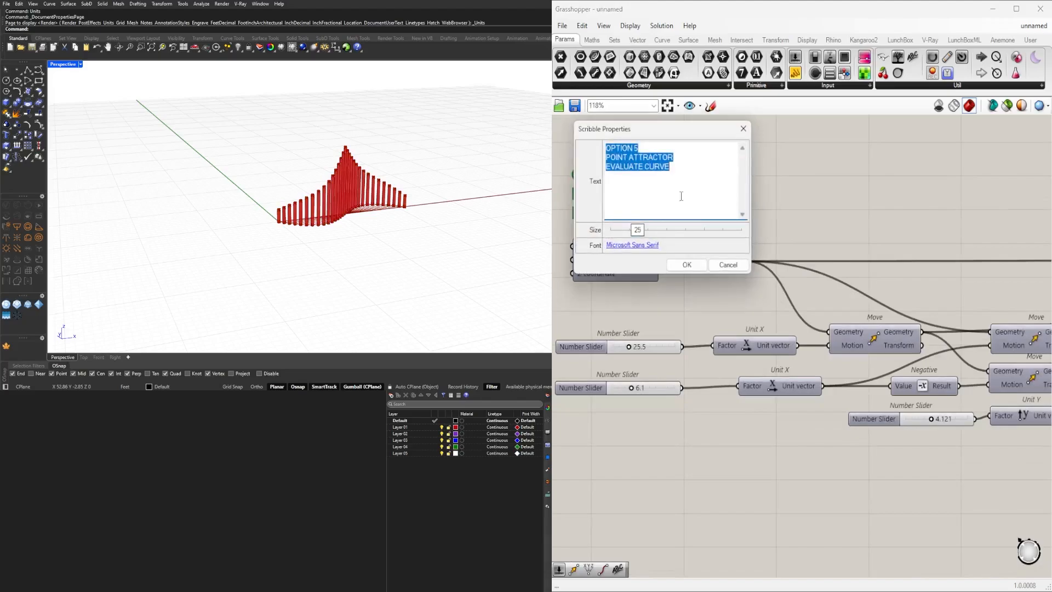
pyautogui.click(674, 166)
pyautogui.write('GRAPH MAPPER')
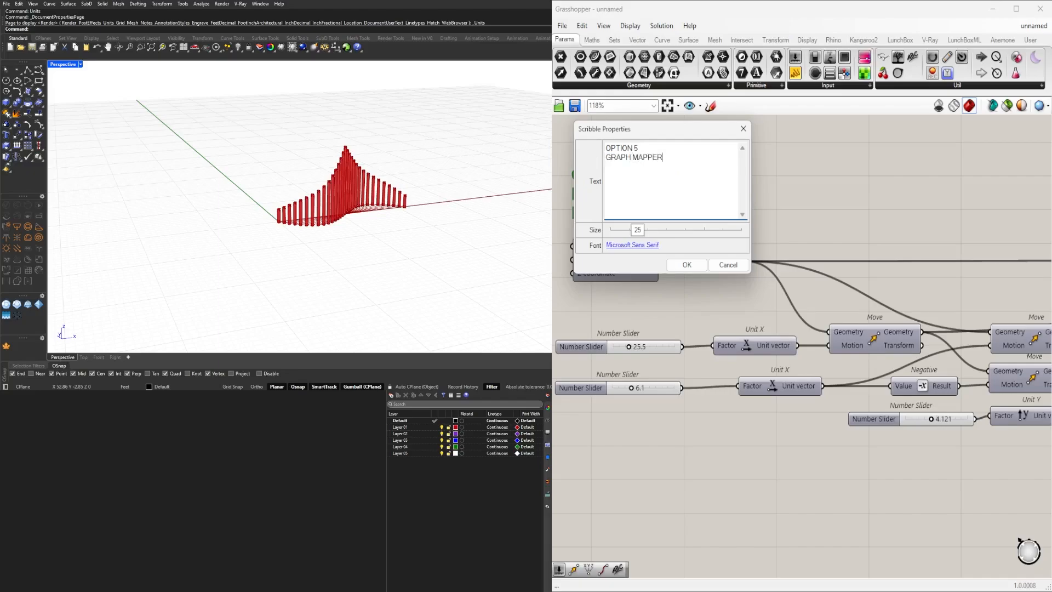
pyautogui.click(687, 264)
pyautogui.scroll(-3, 870, 232)
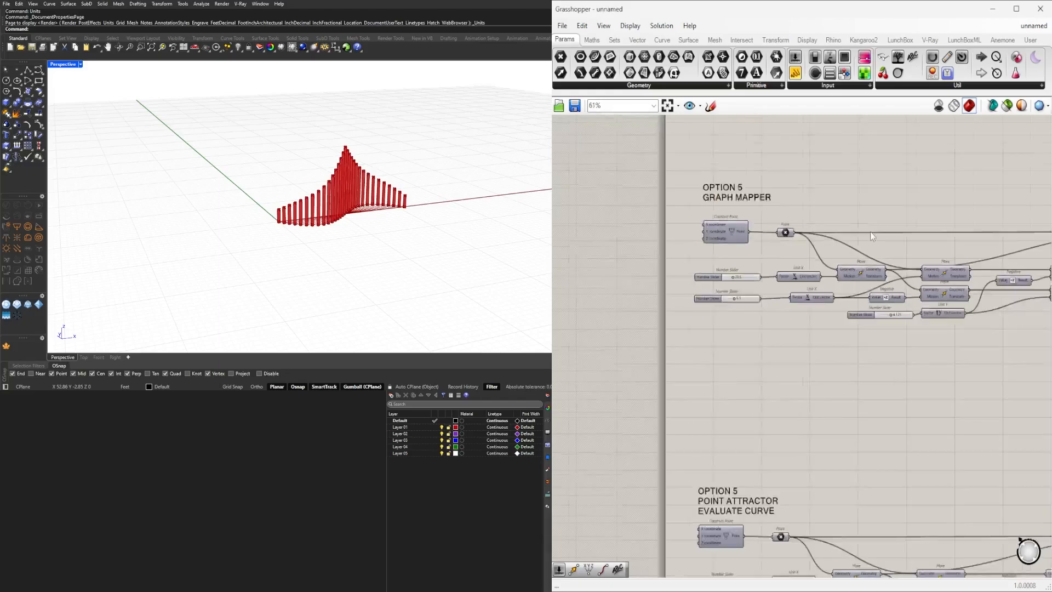
# Step: Examine the copied definition's chain from Divide Curve and Evaluate Curve through Remap Numbers and Unit Z to Move and Pipe
pyautogui.scroll(3, 744, 329)
pyautogui.scroll(-3, 741, 326)
pyautogui.scroll(3, 905, 352)
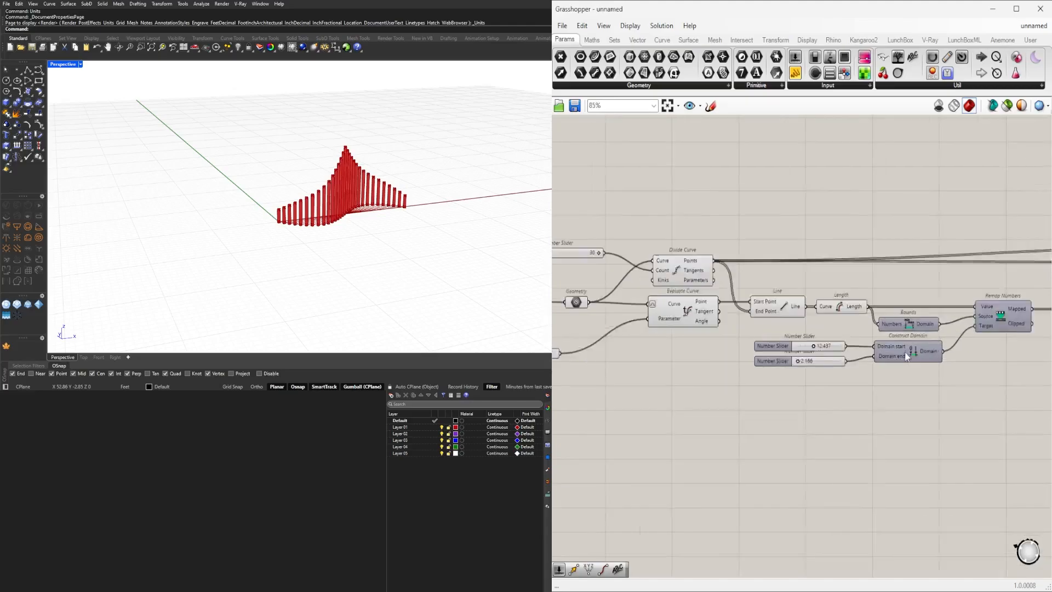
pyautogui.moveTo(989, 329); pyautogui.dragTo(706, 368, button='right')
pyautogui.scroll(-2, 707, 368)
pyautogui.moveTo(942, 341); pyautogui.dragTo(827, 355, button='right')
pyautogui.click(778, 323)
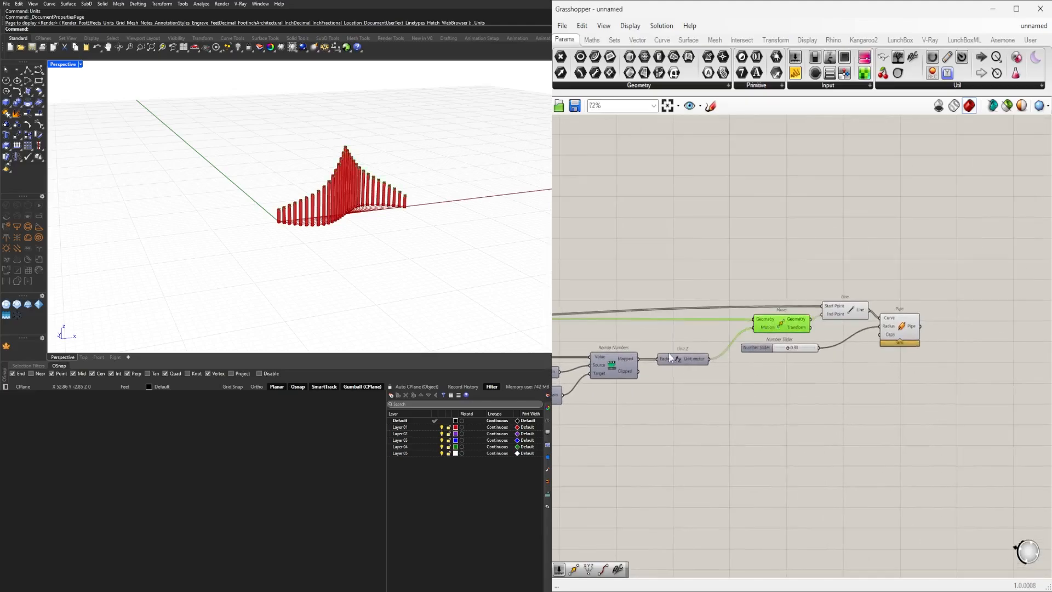
pyautogui.moveTo(594, 354); pyautogui.dragTo(934, 352, button='right')
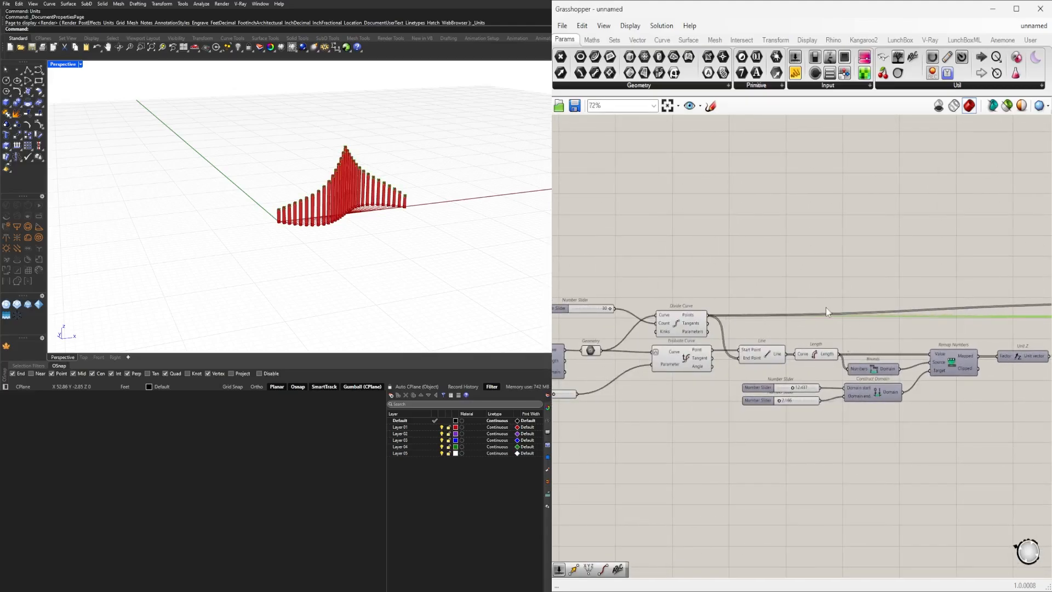
pyautogui.moveTo(826, 307); pyautogui.dragTo(795, 289, button='right')
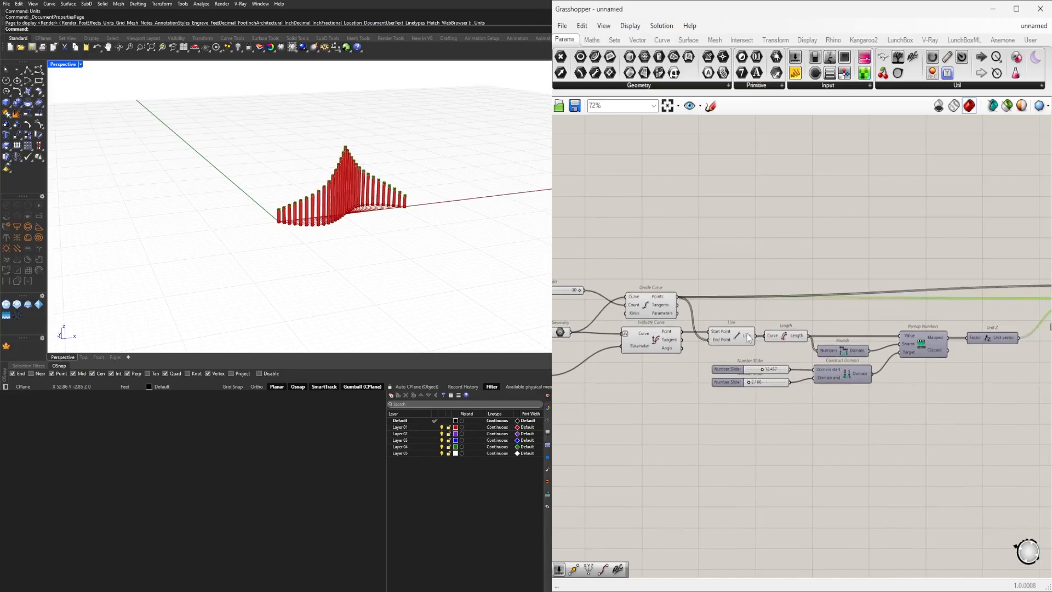
pyautogui.scroll(-2, 855, 332)
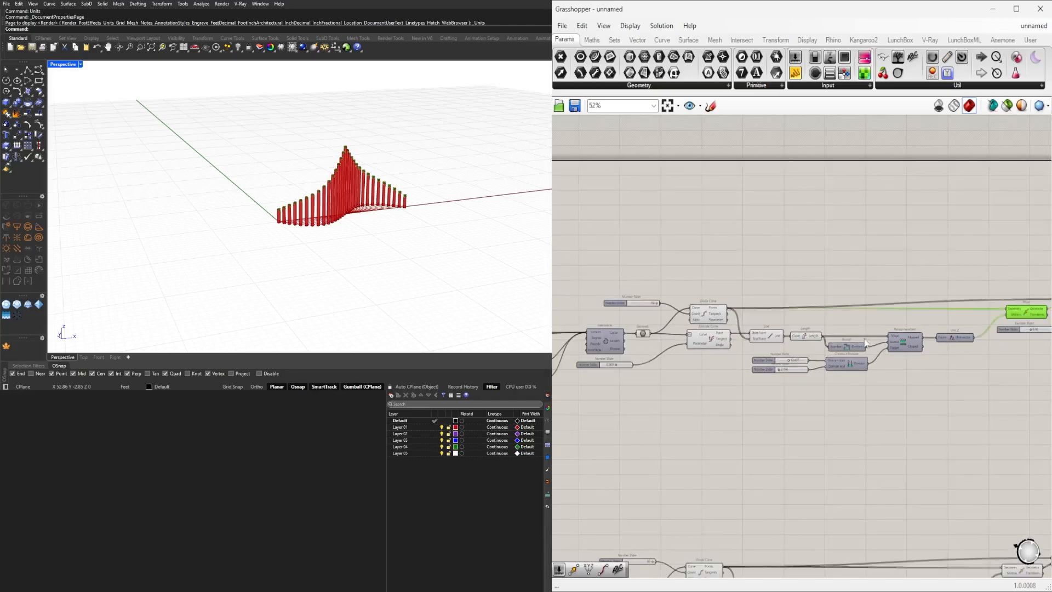
pyautogui.scroll(2, 902, 347)
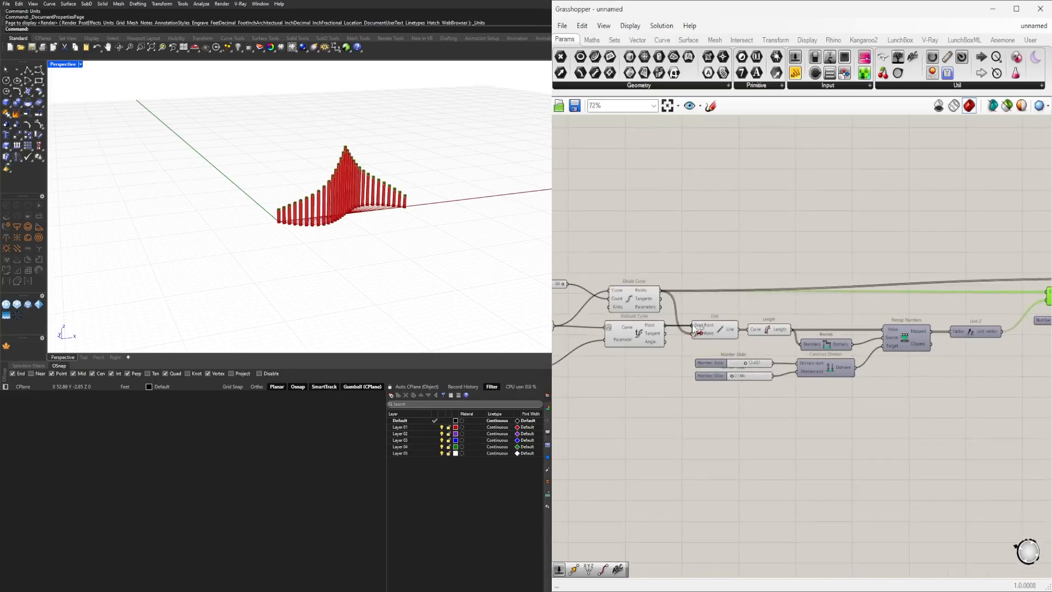
# Step: Detach the Line-to-Unit Z attractor chain from Divide Curve, Evaluate Curve and Move, and set its components aside above the copied definition
pyautogui.moveTo(697, 329); pyautogui.dragTo(695, 332)
pyautogui.scroll(-1, 906, 327)
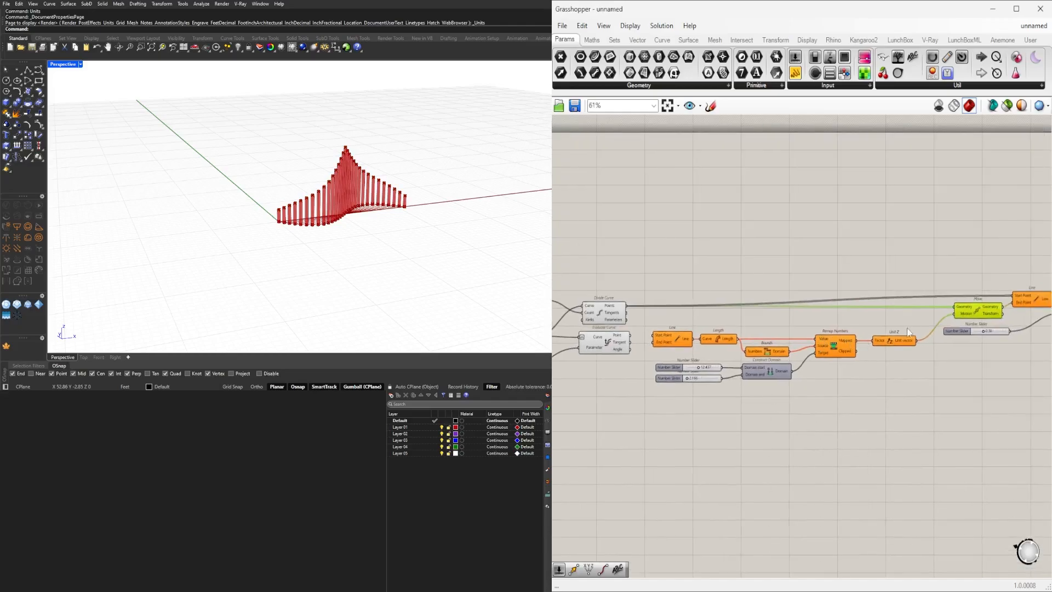
pyautogui.scroll(2, 918, 349)
pyautogui.scroll(-2, 927, 397)
pyautogui.moveTo(910, 428); pyautogui.dragTo(657, 341)
pyautogui.moveTo(780, 371); pyautogui.dragTo(779, 188)
pyautogui.click(746, 331)
pyautogui.scroll(2, 625, 338)
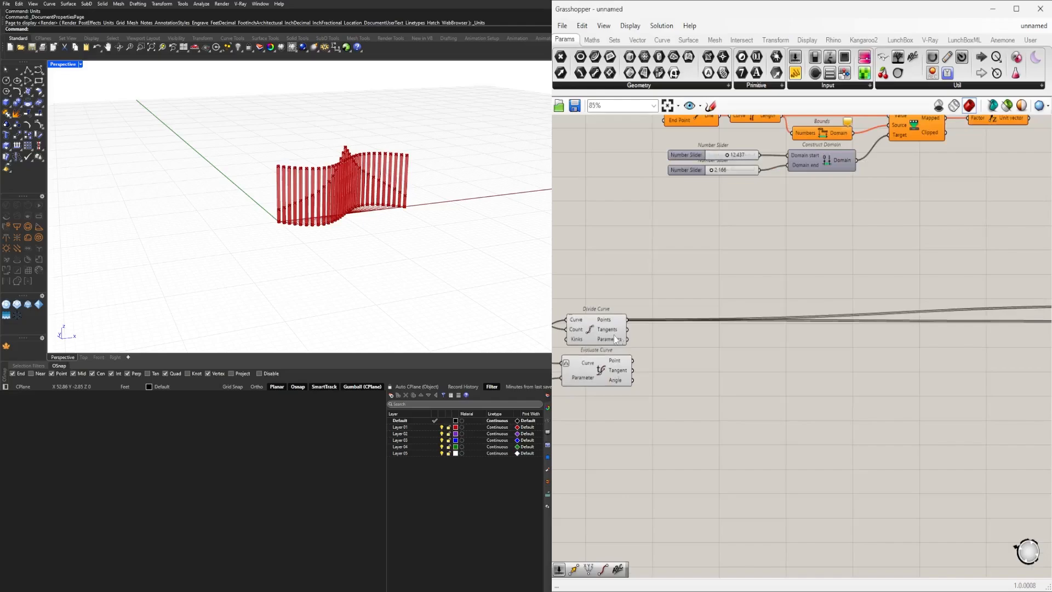
pyautogui.click(606, 332)
pyautogui.moveTo(718, 361); pyautogui.dragTo(676, 399, button='right')
pyautogui.click(724, 358)
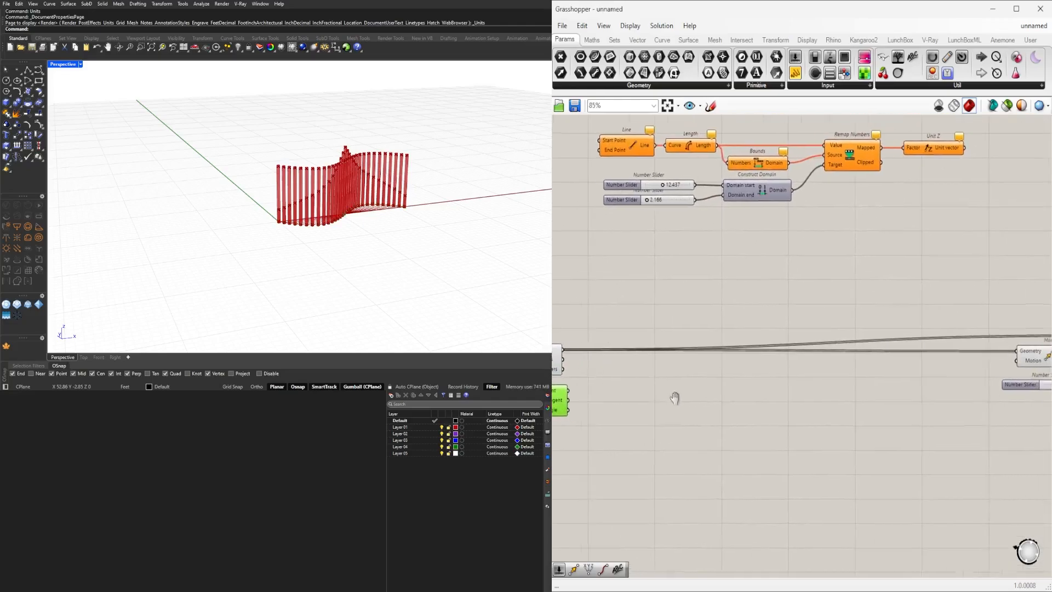
pyautogui.scroll(-2, 693, 370)
pyautogui.scroll(2, 714, 306)
pyautogui.scroll(-2, 717, 307)
pyautogui.moveTo(928, 384); pyautogui.dragTo(1044, 386, button='right')
pyautogui.scroll(3, 748, 376)
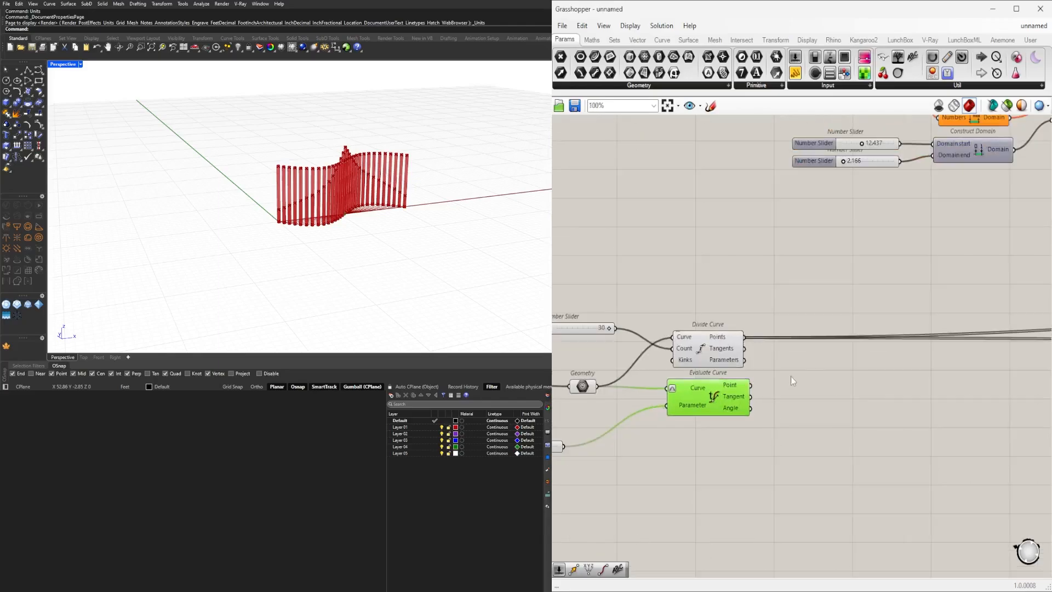
pyautogui.doubleClick(850, 396)
pyautogui.scroll(-2, 892, 399)
pyautogui.moveTo(781, 459); pyautogui.dragTo(823, 400, button='right')
# Step: Disable the whole original Option 5 Evaluate Curve definition so only the copy's pipes show in the perspective view
pyautogui.scroll(-6, 899, 319)
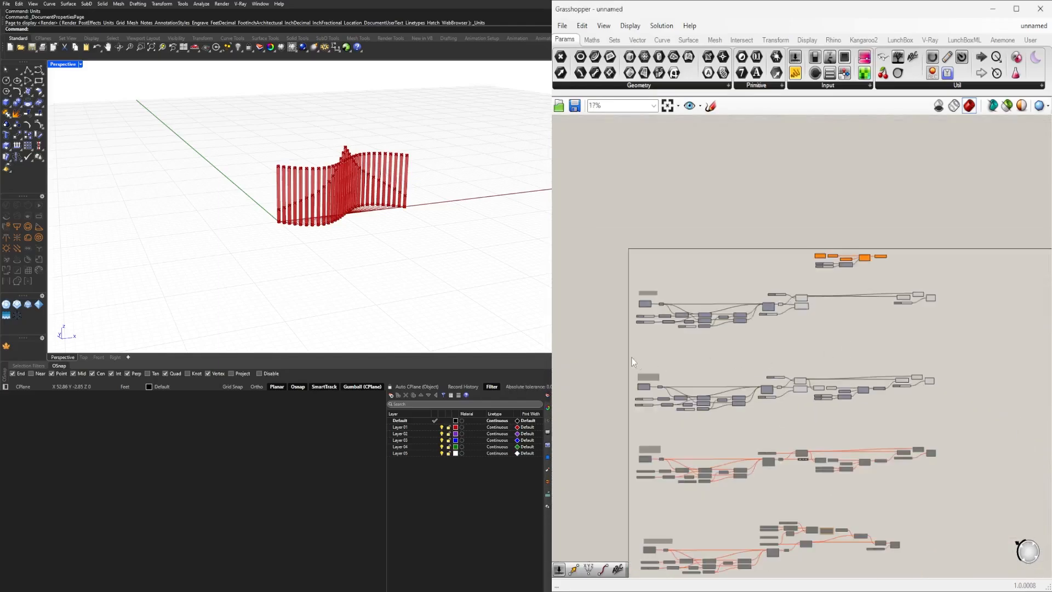
pyautogui.moveTo(601, 349); pyautogui.dragTo(954, 415)
pyautogui.middleClick(955, 416)
pyautogui.click(990, 416)
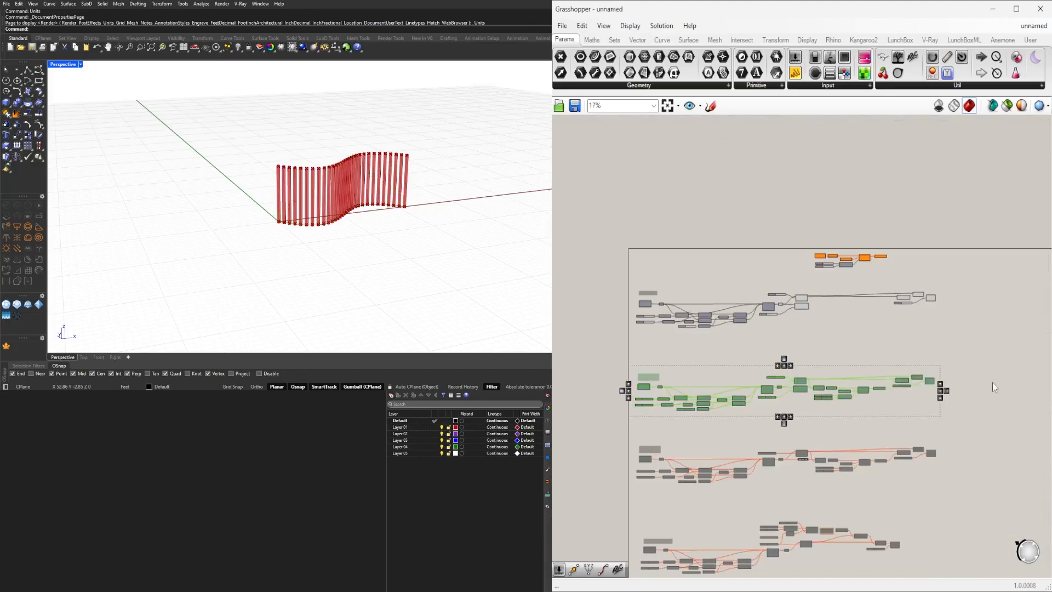
# Step: Add a Graph Mapper component in the gap between the copy's Evaluate Curve and Move components
pyautogui.scroll(8, 818, 310)
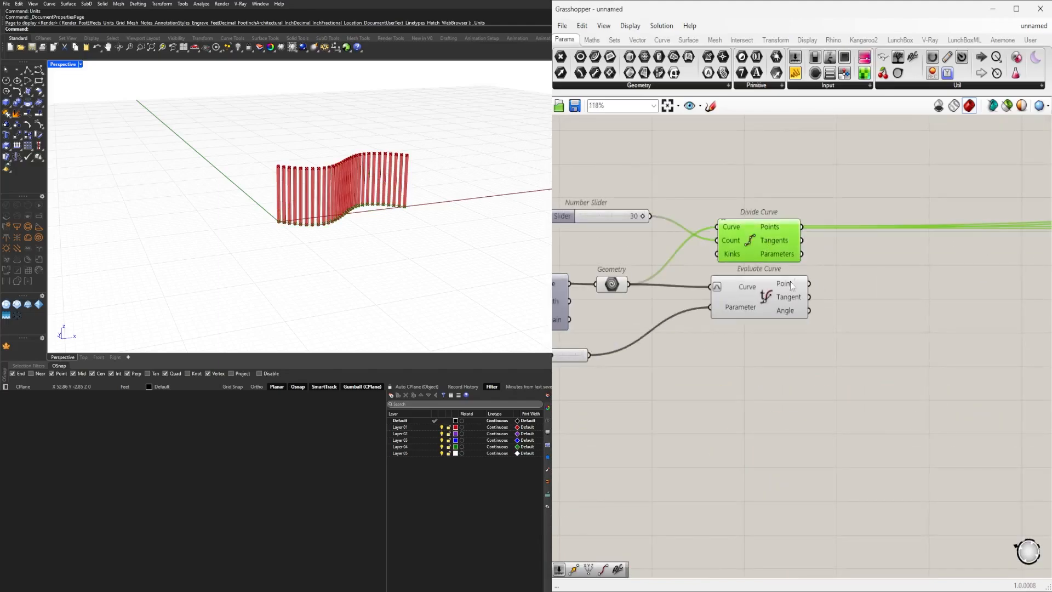
pyautogui.scroll(-3, 858, 280)
pyautogui.moveTo(782, 329); pyautogui.dragTo(808, 339, button='right')
pyautogui.click(1027, 291)
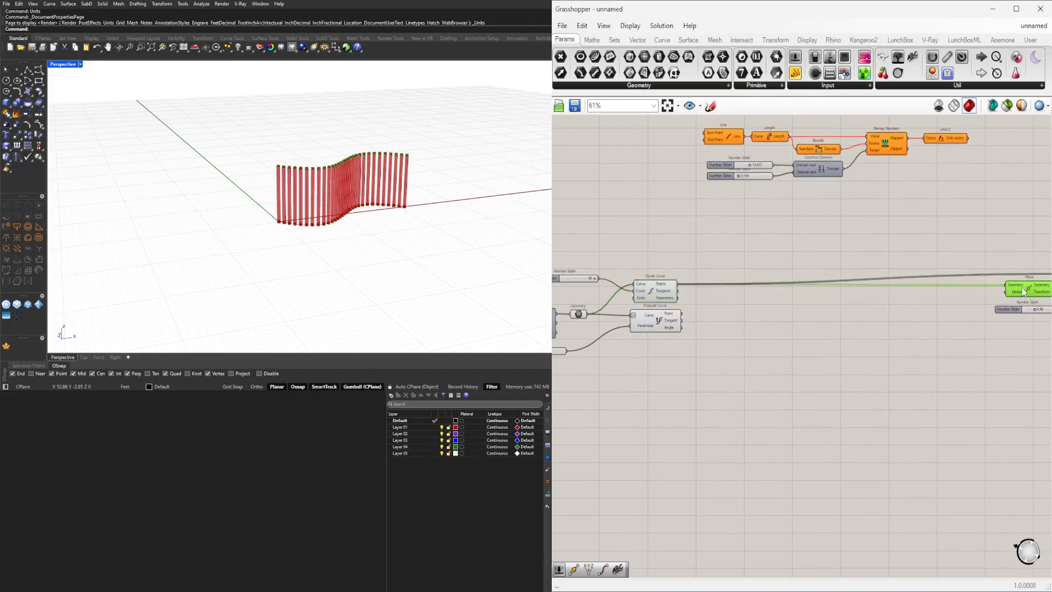
pyautogui.doubleClick(730, 325)
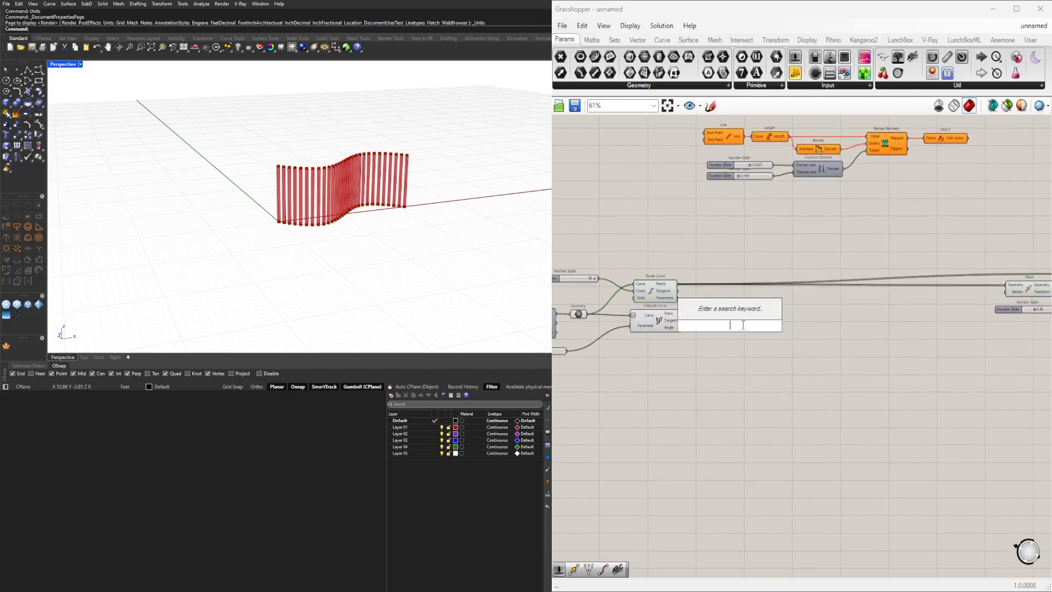
pyautogui.write('G')
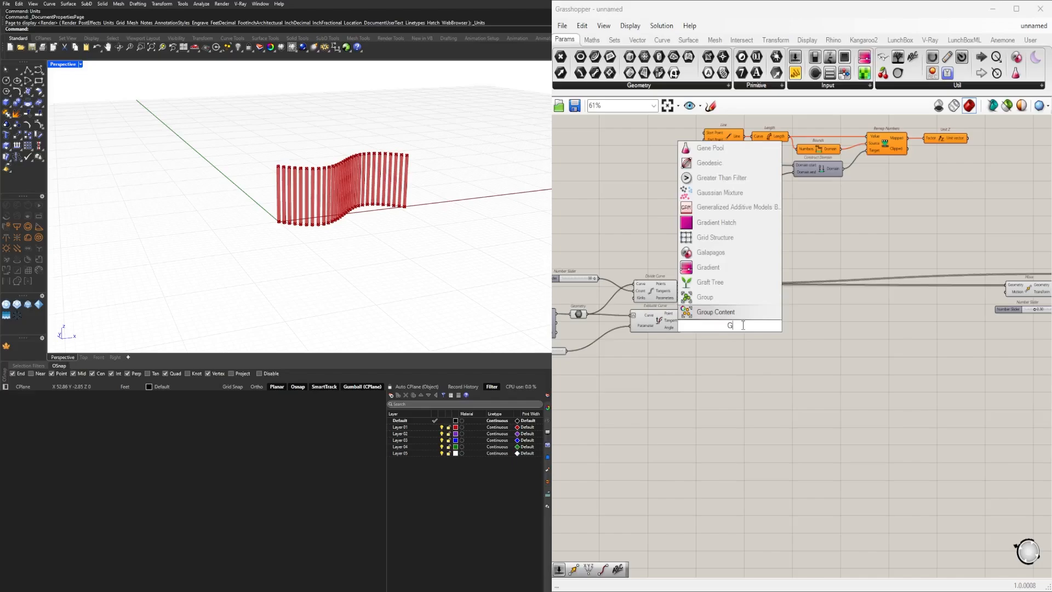
pyautogui.write('RAPH')
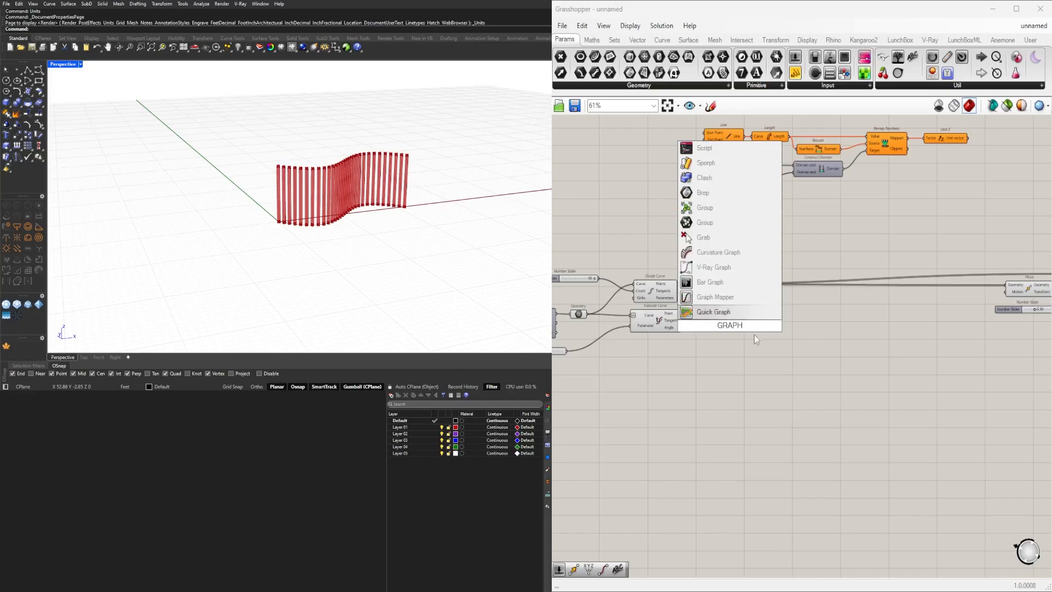
pyautogui.click(732, 298)
# Step: Assign the new Graph Mapper a graph type with an S-shaped curve rising from its lower corner to the opposite upper corner
pyautogui.rightClick(805, 355)
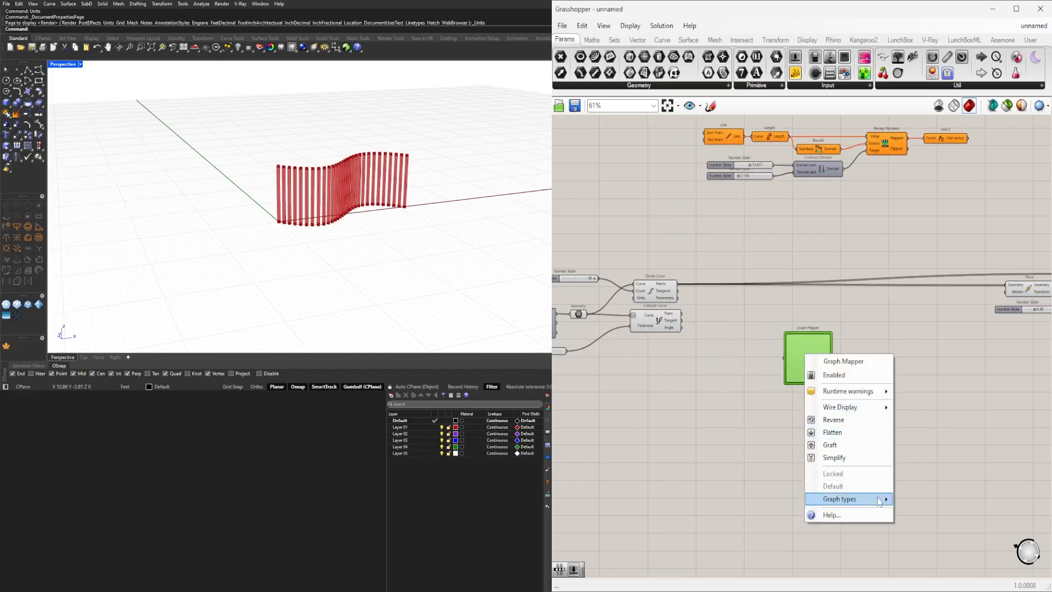
pyautogui.moveTo(886, 501)
pyautogui.click(950, 537)
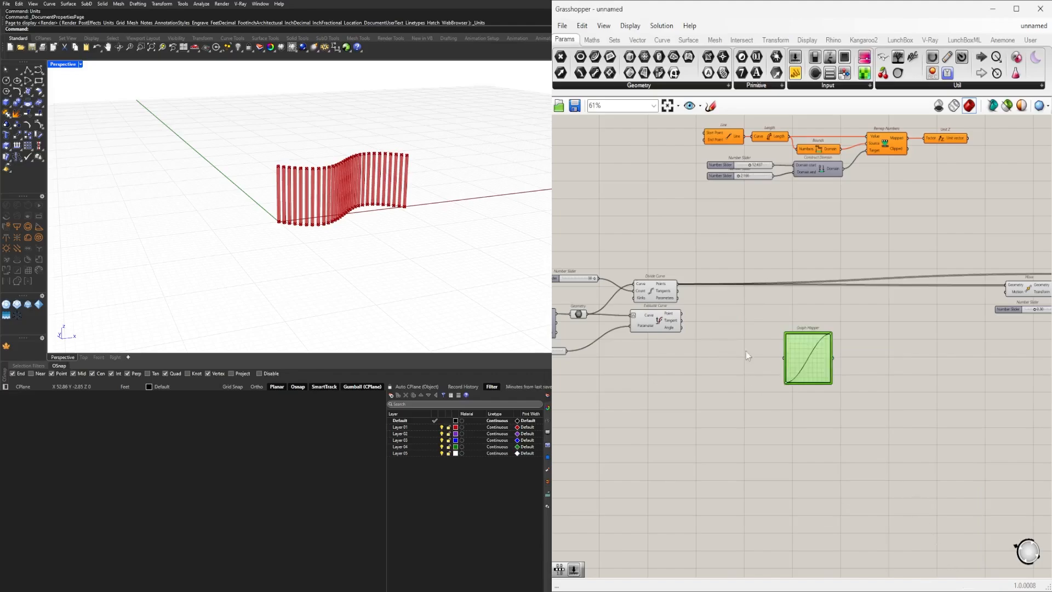
pyautogui.scroll(3, 743, 346)
pyautogui.scroll(-3, 700, 354)
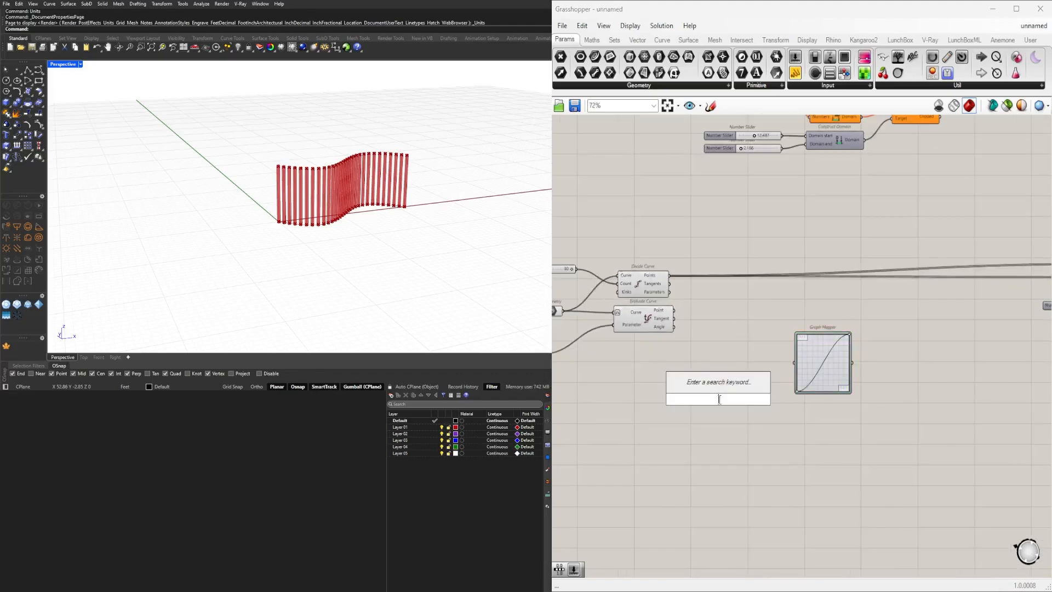
pyautogui.write('CONSTR')
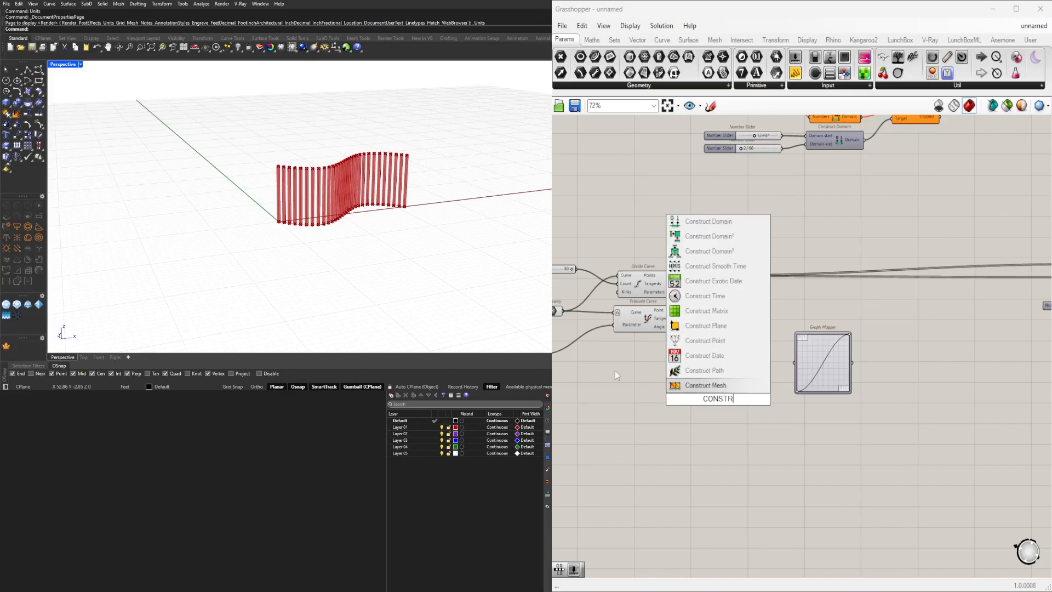
pyautogui.click(724, 385)
# Step: Add a Range component before the Graph Mapper and feed its Steps input from Divide Curve's Count slider
pyautogui.doubleClick(723, 384)
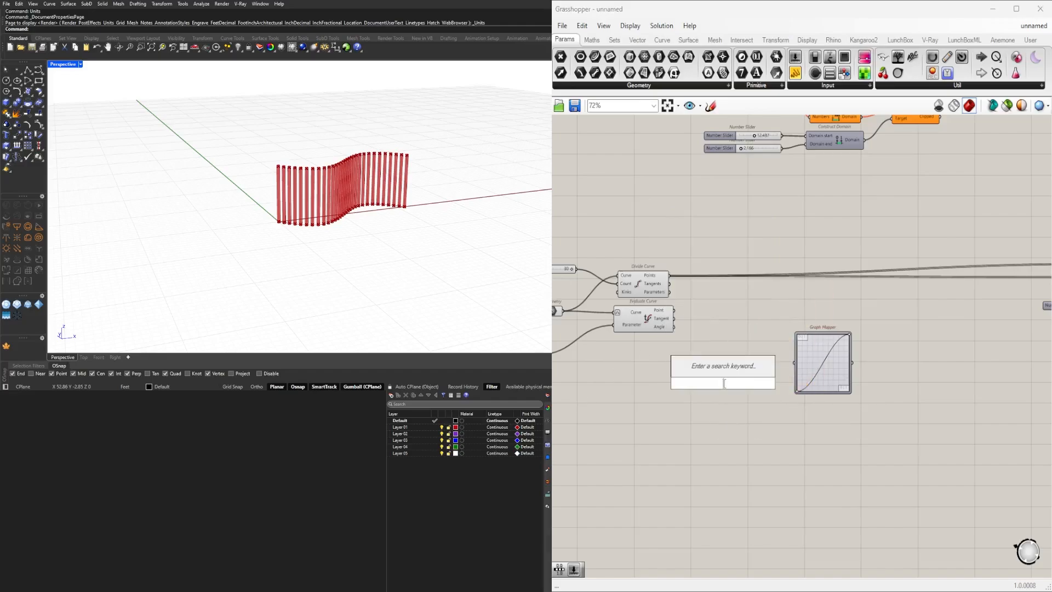
pyautogui.write('RANGE')
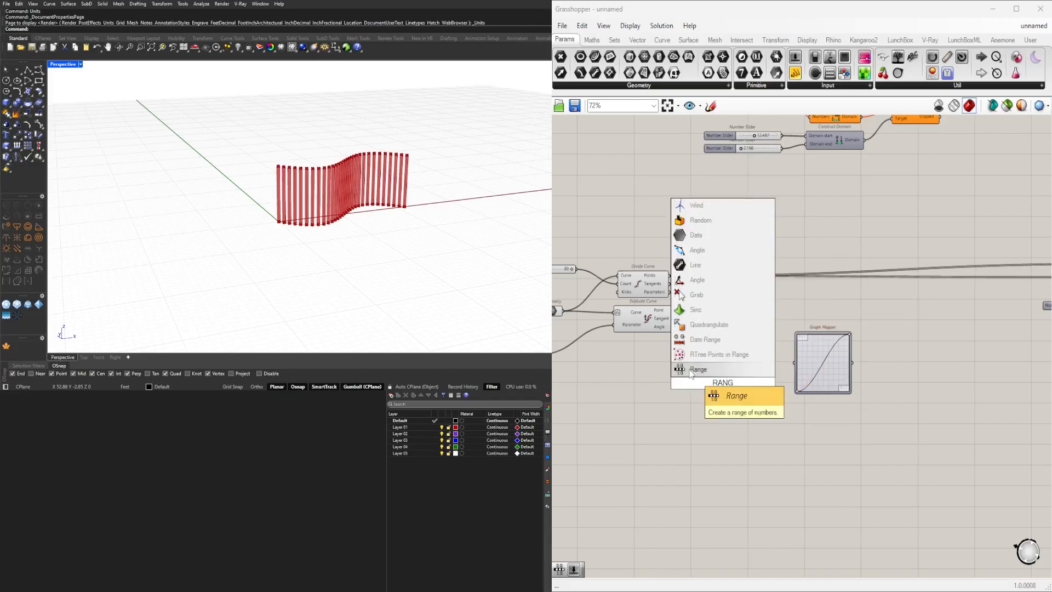
pyautogui.click(717, 367)
pyautogui.scroll(3, 717, 363)
pyautogui.moveTo(731, 388); pyautogui.dragTo(752, 363)
pyautogui.scroll(-2, 663, 323)
pyautogui.moveTo(583, 264); pyautogui.dragTo(745, 313, button='right')
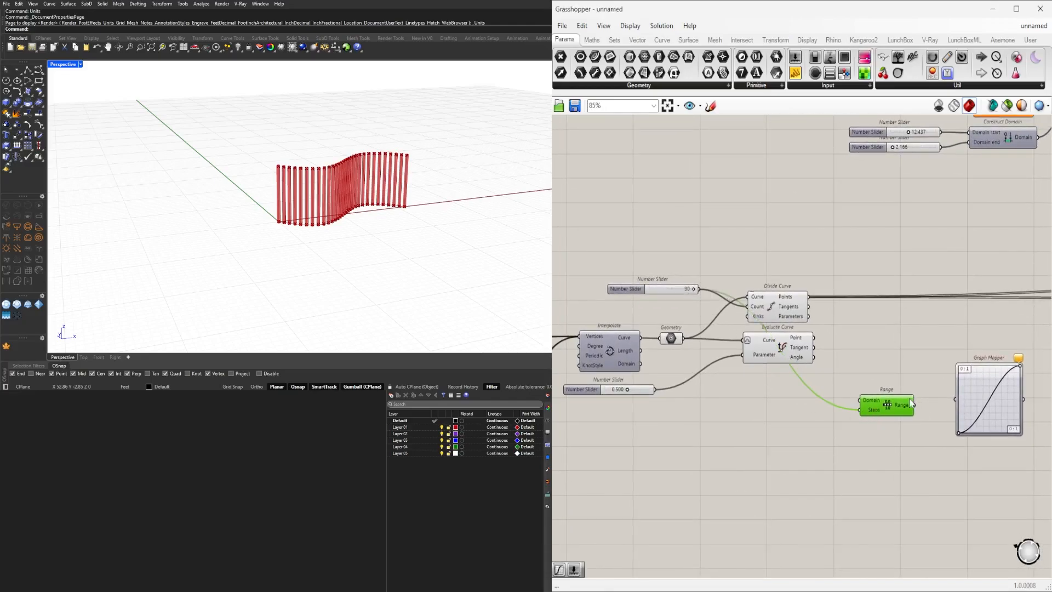
pyautogui.moveTo(906, 402)
pyautogui.moveTo(792, 300)
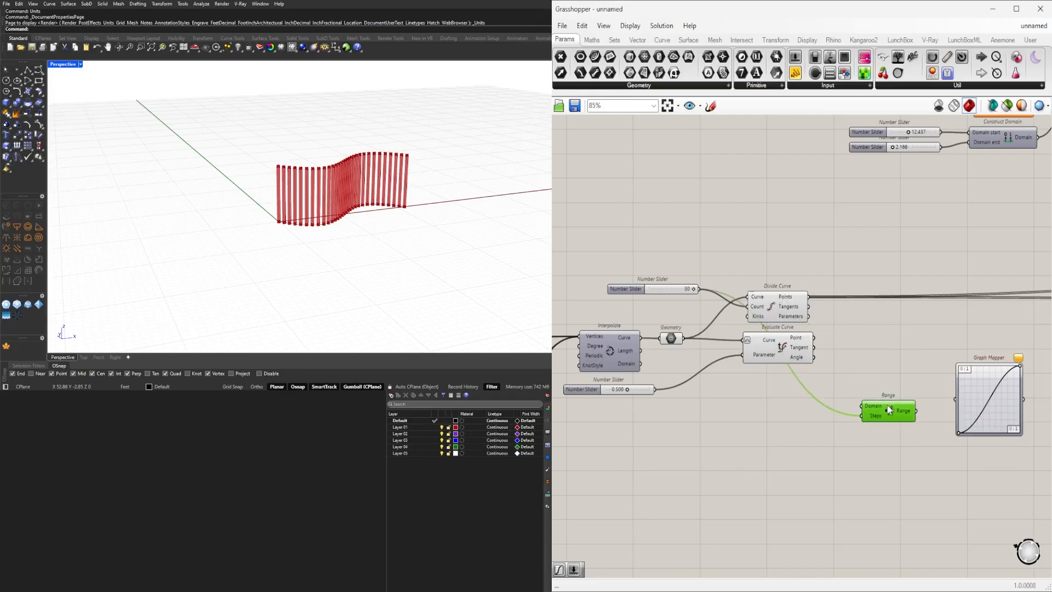
# Step: Duplicate the upper Construct Domain component with its two sliders and place the copy below Evaluate Curve, before Range
pyautogui.scroll(3, 885, 405)
pyautogui.scroll(-3, 890, 401)
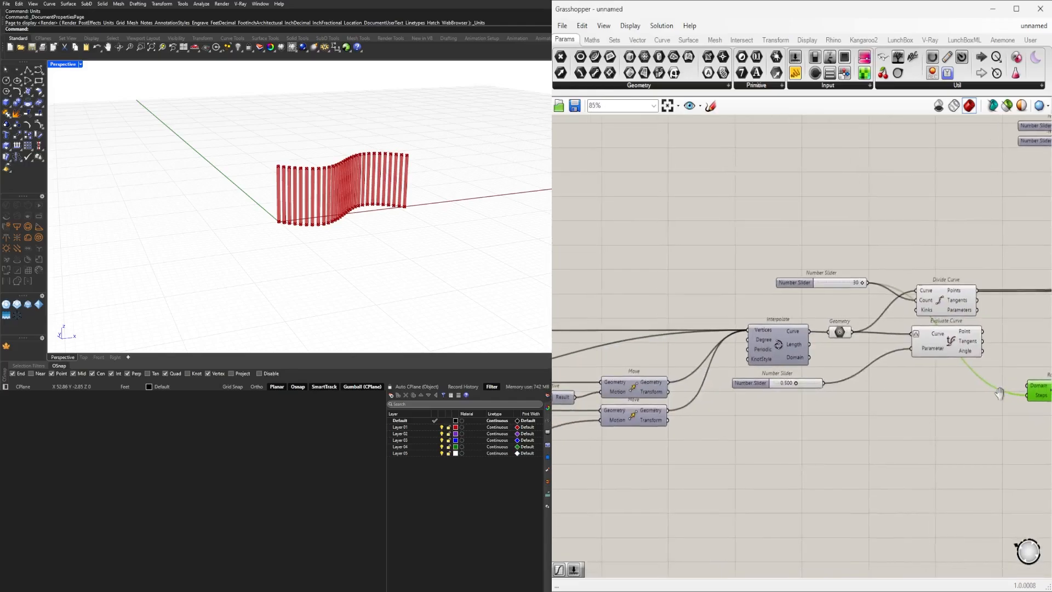
pyautogui.moveTo(998, 207); pyautogui.dragTo(885, 159)
pyautogui.hotkey('ctrl', 'c')
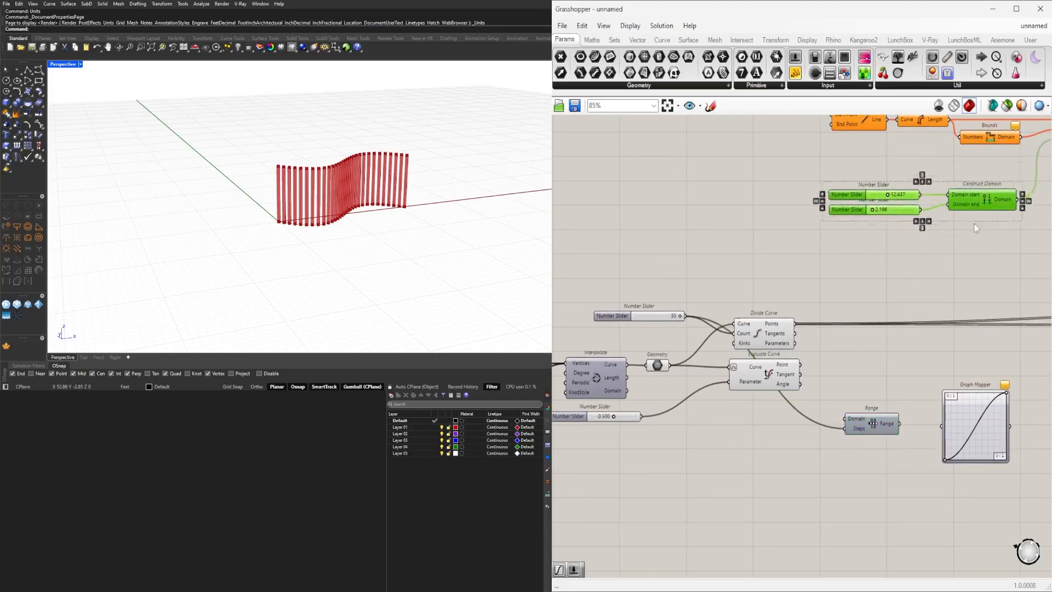
pyautogui.hotkey('ctrl', 'v')
pyautogui.click(718, 439)
# Step: Set the copied Domain start slider to 1 and lower its allowed minimum to 0
pyautogui.scroll(3, 685, 460)
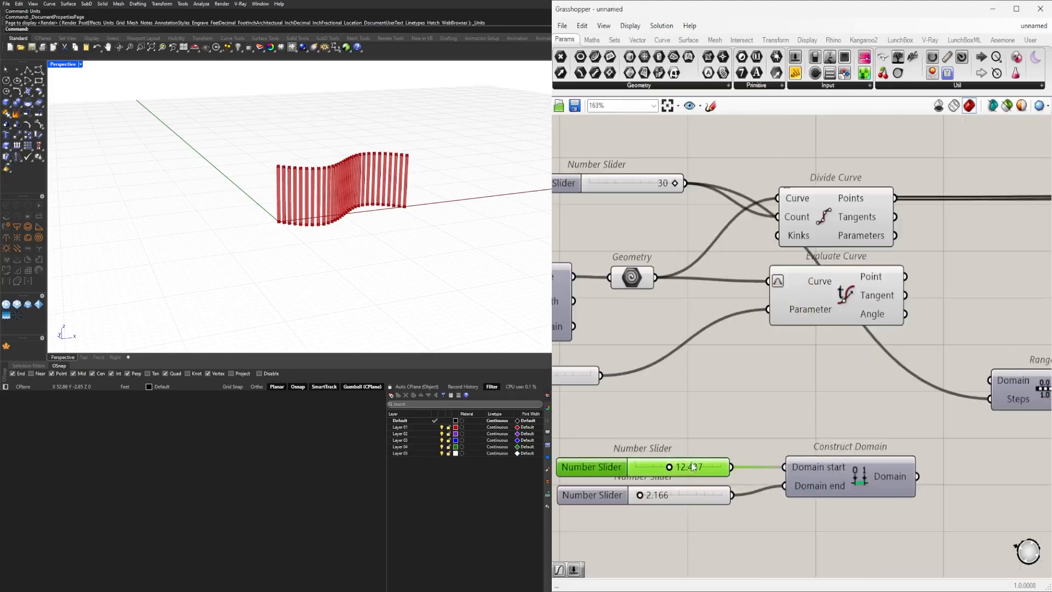
pyautogui.doubleClick(689, 464)
pyautogui.write('1')
pyautogui.press('Return')
pyautogui.doubleClick(673, 500)
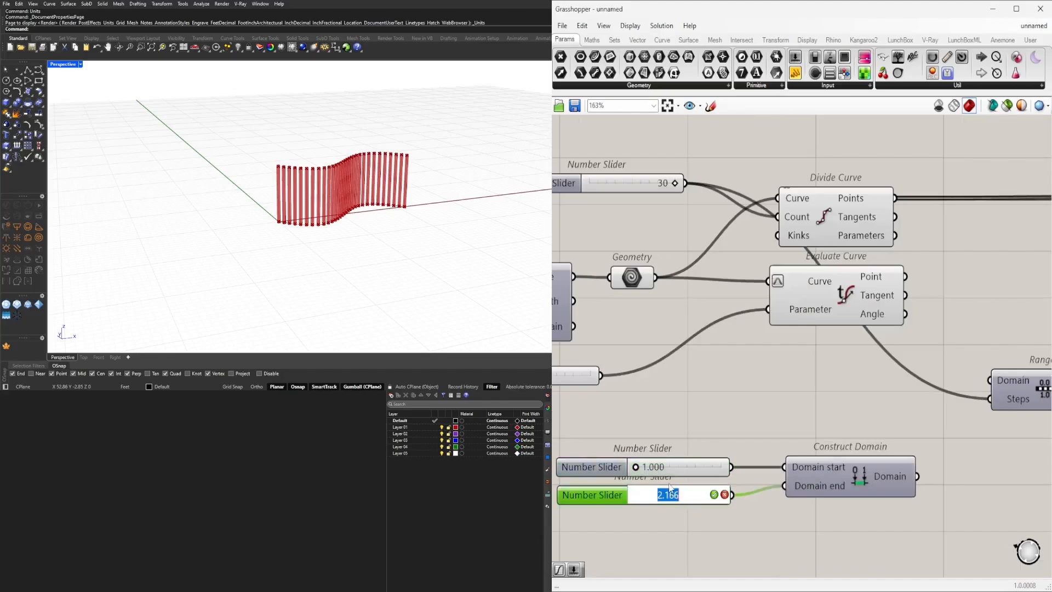
pyautogui.click(667, 451)
pyautogui.doubleClick(597, 467)
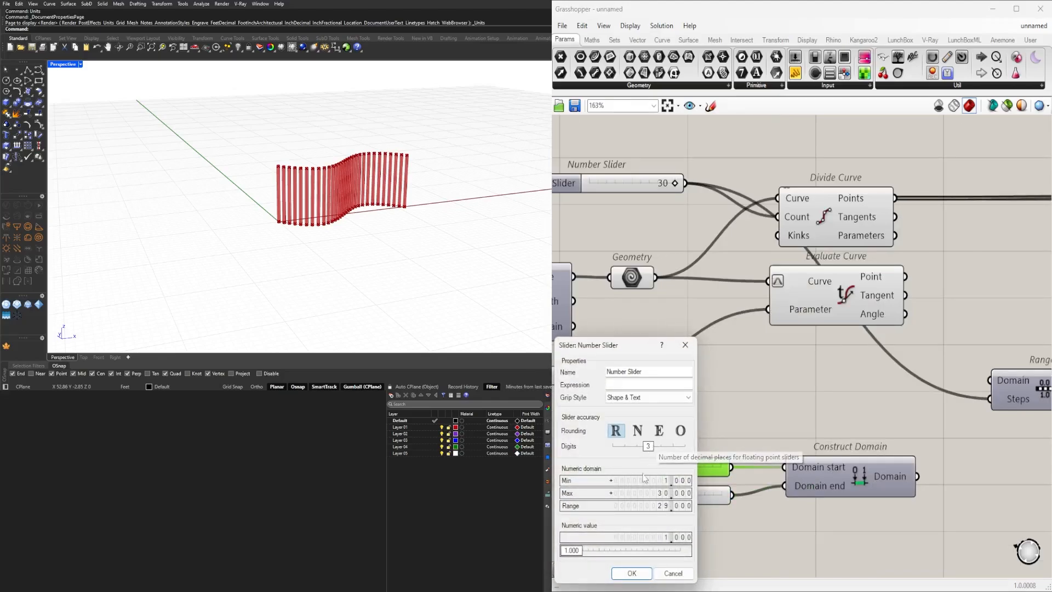
pyautogui.click(641, 573)
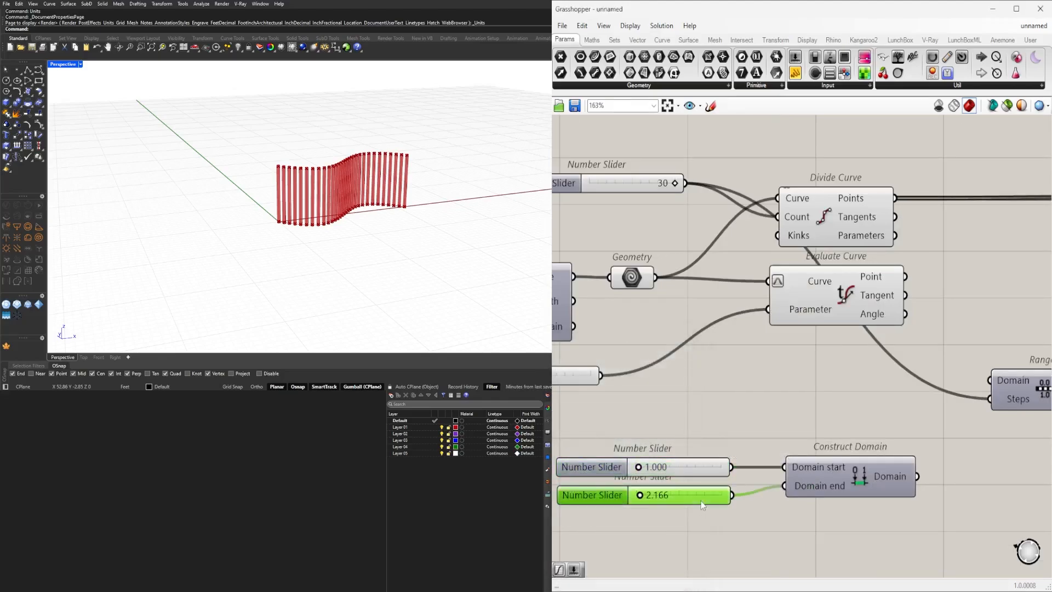
# Step: Replace the copied Domain end slider with a duplicate of the start slider, and set the Domain start value to 0
pyautogui.hotkey('ctrl', 'c')
pyautogui.hotkey('ctrl', 'v')
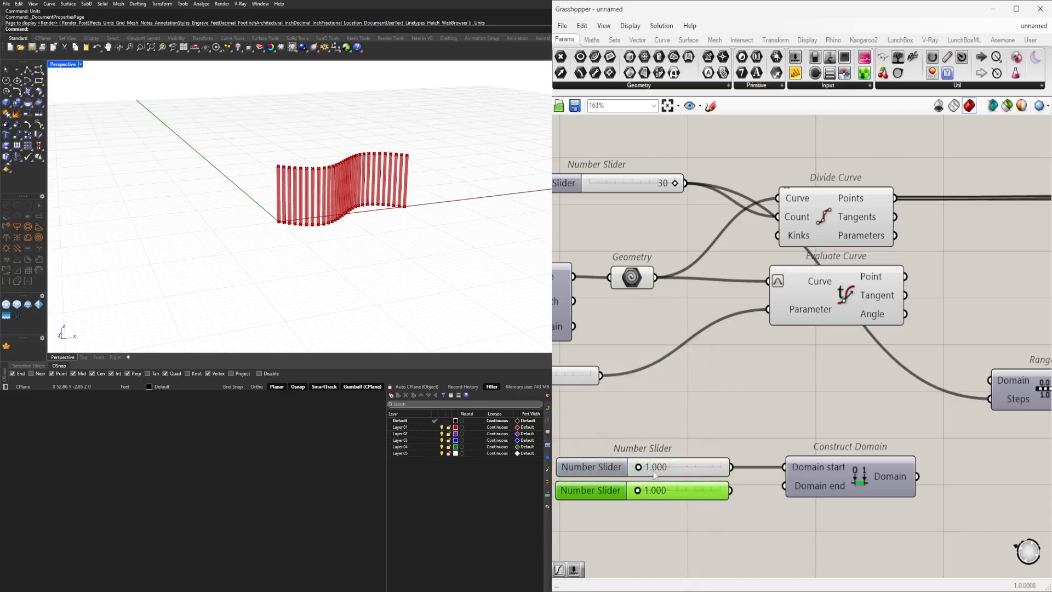
pyautogui.moveTo(676, 491); pyautogui.dragTo(678, 490)
pyautogui.scroll(-2, 678, 490)
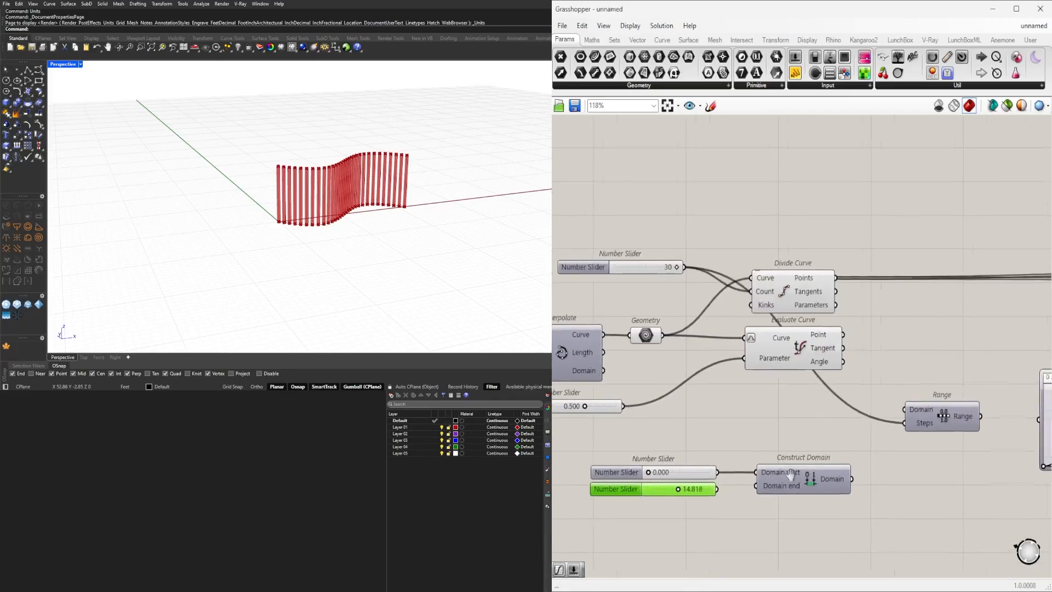
# Step: Set the duplicated slider to 1 and connect it to Construct Domain's Domain end input
pyautogui.scroll(4, 664, 501)
pyautogui.moveTo(715, 489); pyautogui.dragTo(798, 482, button='right')
pyautogui.doubleClick(758, 472)
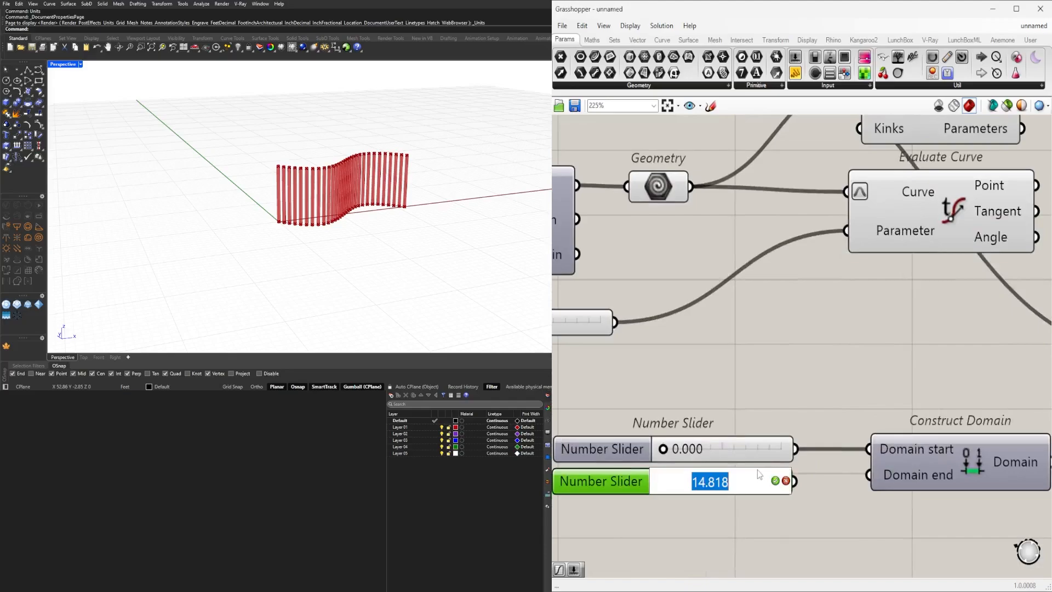
pyautogui.write('1')
pyautogui.press('Return')
pyautogui.scroll(2, 758, 474)
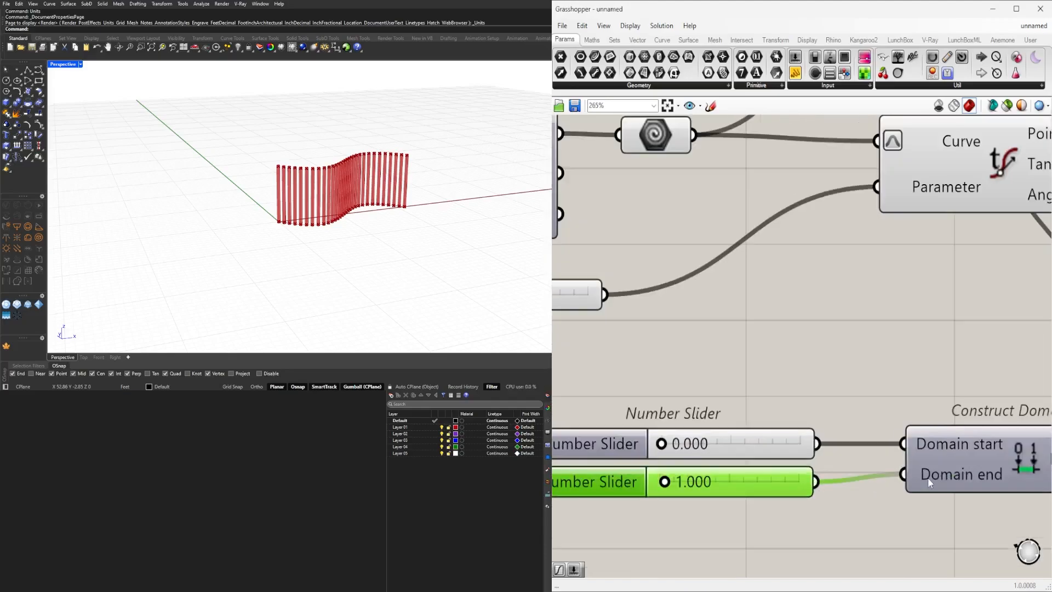
pyautogui.moveTo(929, 478); pyautogui.dragTo(885, 475)
# Step: Connect Construct Domain's output to Range's Domain input and move the domain component with its sliders closer beneath Evaluate Curve
pyautogui.moveTo(1014, 447); pyautogui.dragTo(778, 439, button='right')
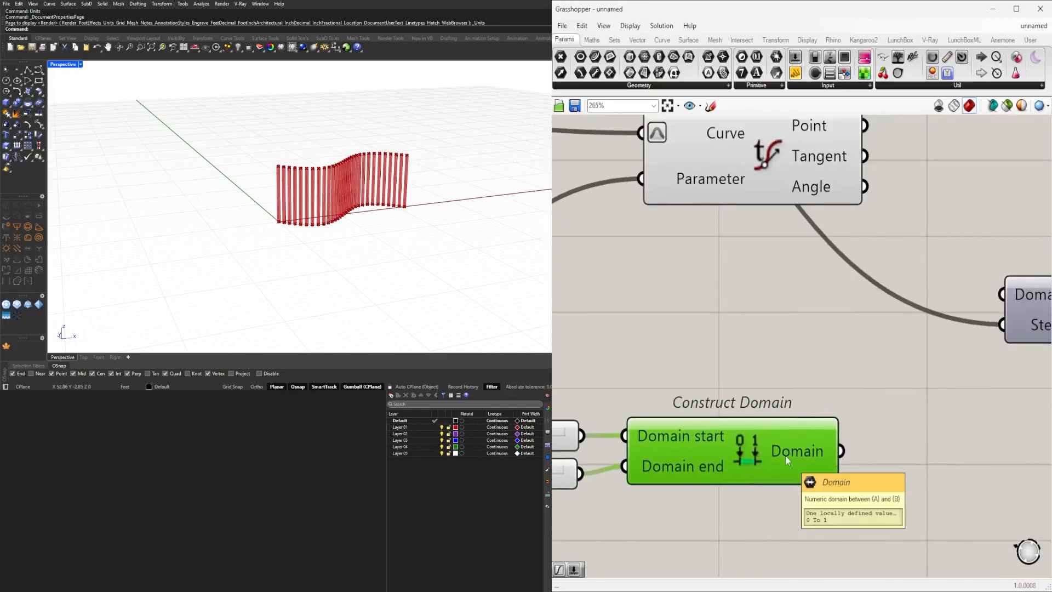
pyautogui.scroll(-4, 787, 459)
pyautogui.moveTo(934, 321); pyautogui.dragTo(942, 338)
pyautogui.scroll(-5, 946, 345)
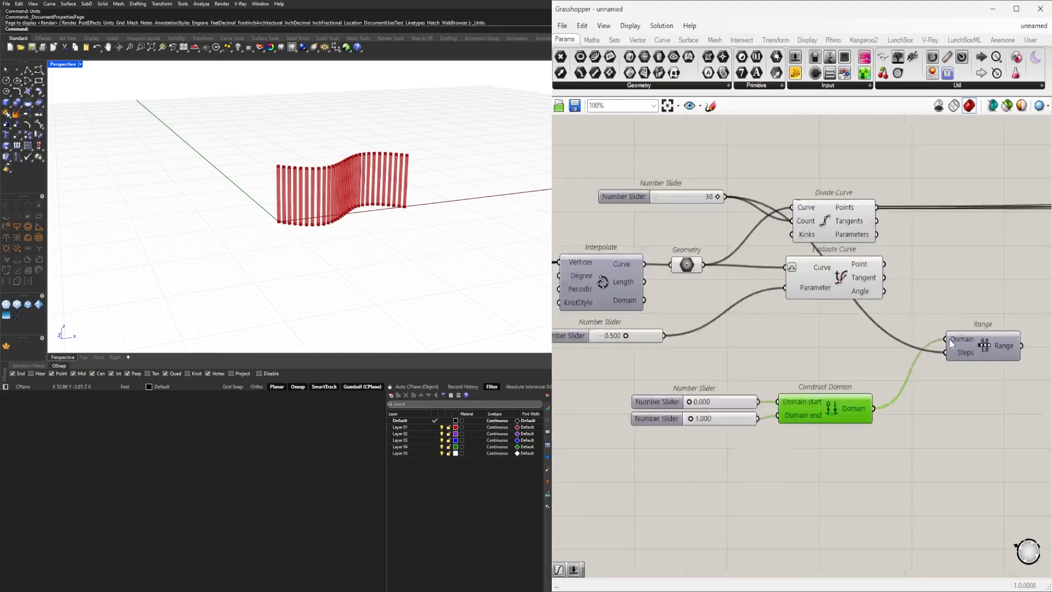
pyautogui.moveTo(894, 475); pyautogui.dragTo(705, 406)
pyautogui.moveTo(817, 419); pyautogui.dragTo(830, 382)
pyautogui.click(905, 435)
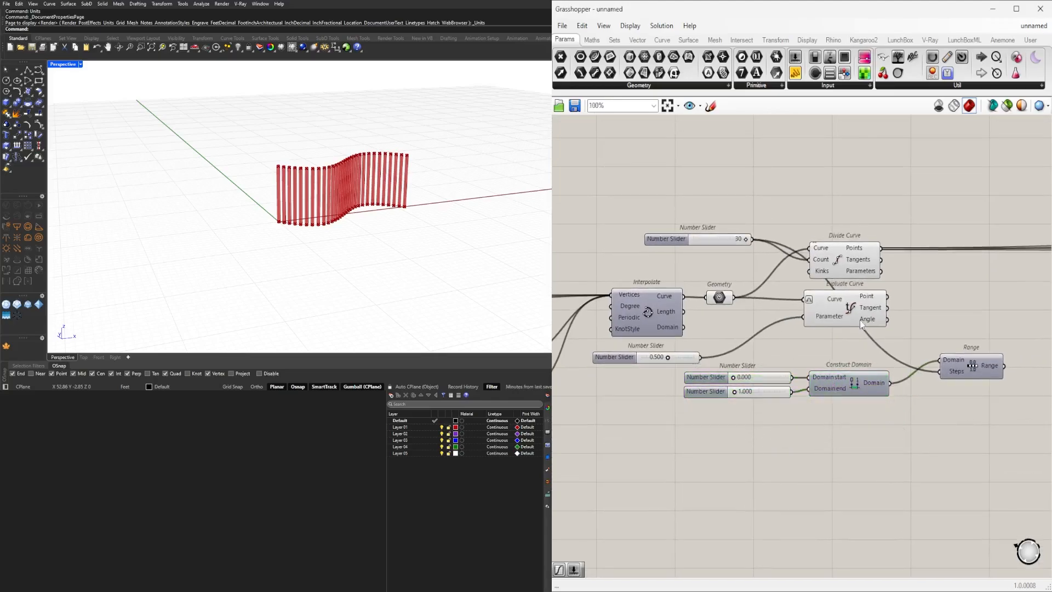
# Step: Delete the Graph Mapper beside Range and inspect the list of values Range outputs
pyautogui.click(858, 311)
pyautogui.moveTo(989, 362); pyautogui.dragTo(953, 378, button='right')
pyautogui.click(856, 377)
pyautogui.press('Delete')
pyautogui.moveTo(848, 391)
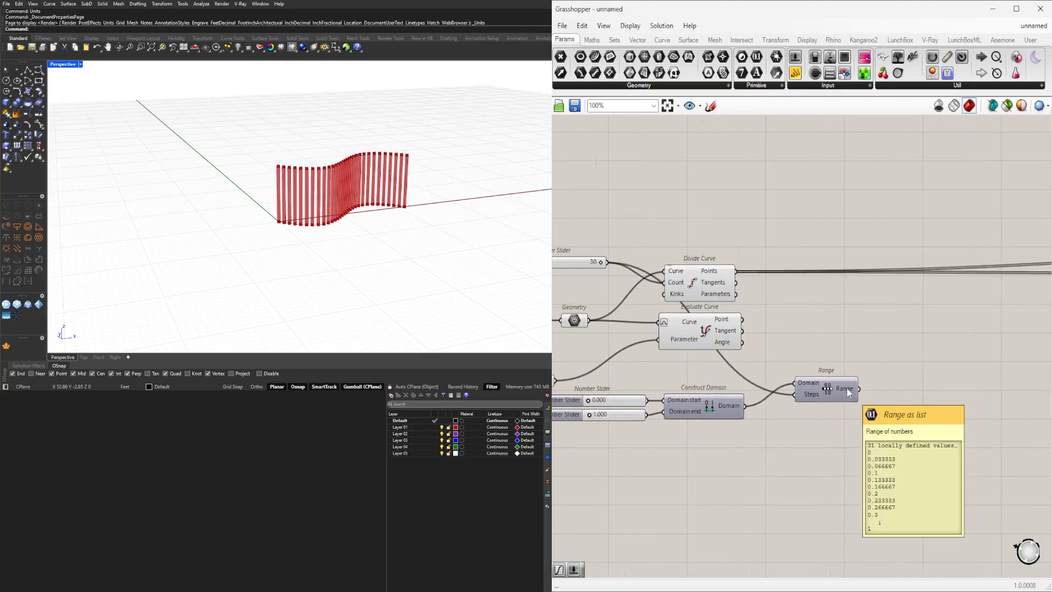
# Step: Add a Multiplication component after Range
pyautogui.doubleClick(945, 389)
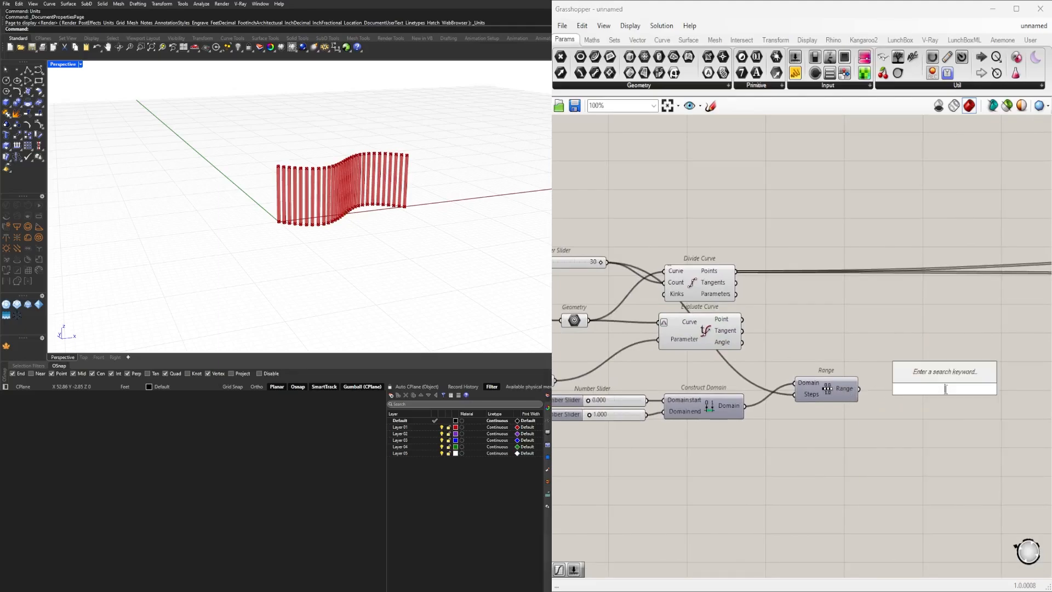
pyautogui.write('multiplication')
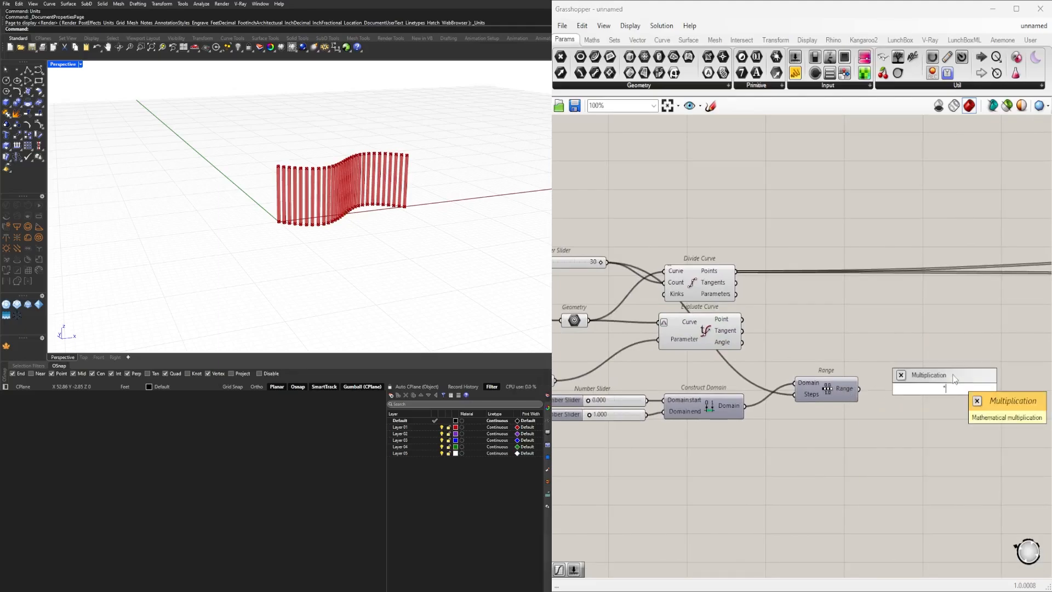
pyautogui.scroll(2, 876, 380)
pyautogui.press('Return')
# Step: Add a 3.5 Number Slider for Multiplication's B input and connect Range's output to its A input
pyautogui.doubleClick(829, 446)
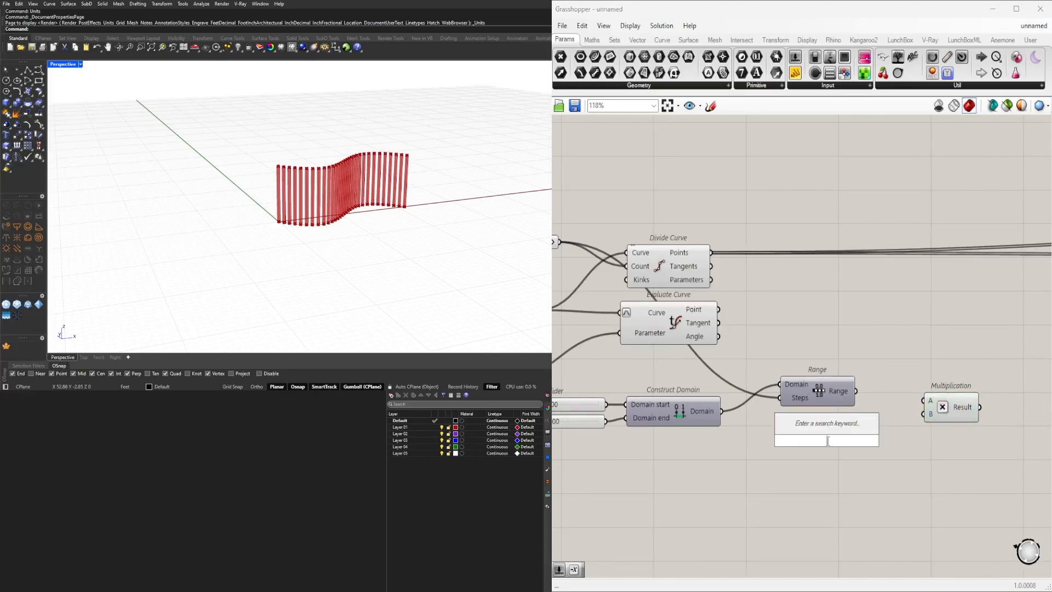
pyautogui.write('3.5')
pyautogui.press('Return')
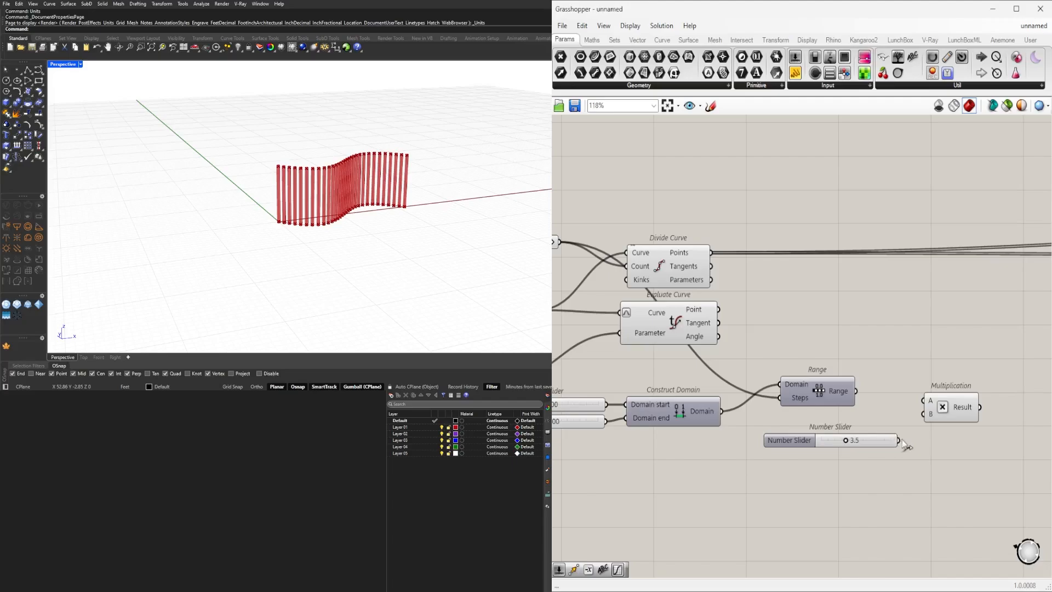
pyautogui.moveTo(902, 440); pyautogui.dragTo(923, 415)
pyautogui.moveTo(939, 409)
pyautogui.mouseDown()
pyautogui.moveTo(930, 427)
pyautogui.moveTo(935, 401)
pyautogui.mouseUp()
pyautogui.scroll(-2, 934, 399)
pyautogui.moveTo(801, 452)
pyautogui.mouseDown(button='right')
pyautogui.moveTo(888, 457)
pyautogui.moveTo(811, 450)
pyautogui.mouseUp(button='right')
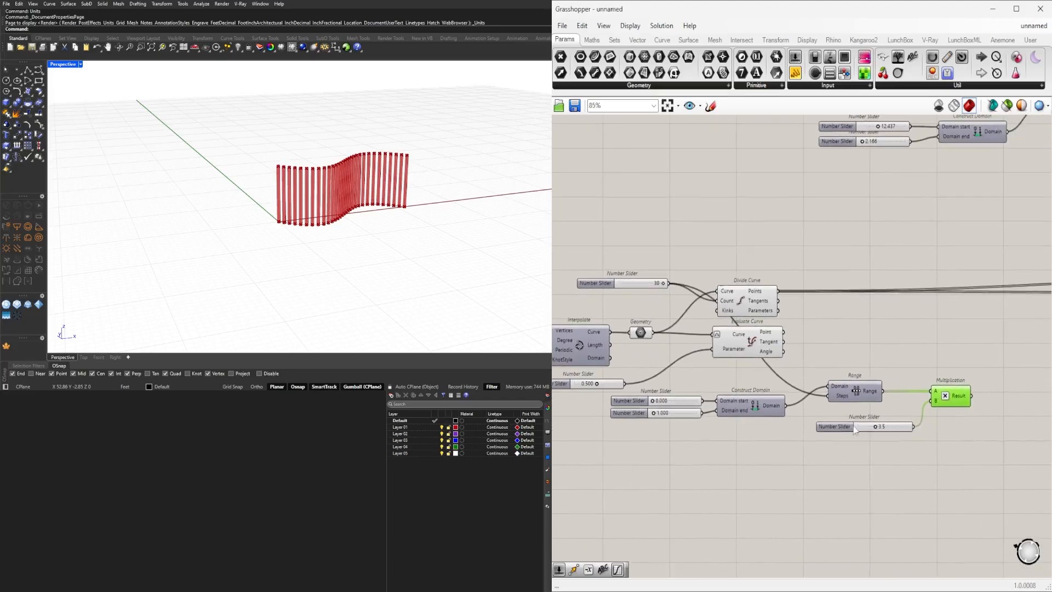
pyautogui.moveTo(843, 429); pyautogui.dragTo(833, 429)
# Step: Add a Unit Z component fed by Multiplication's Result and connect its Unit vector to Move's Motion input
pyautogui.moveTo(1004, 424); pyautogui.dragTo(861, 424, button='right')
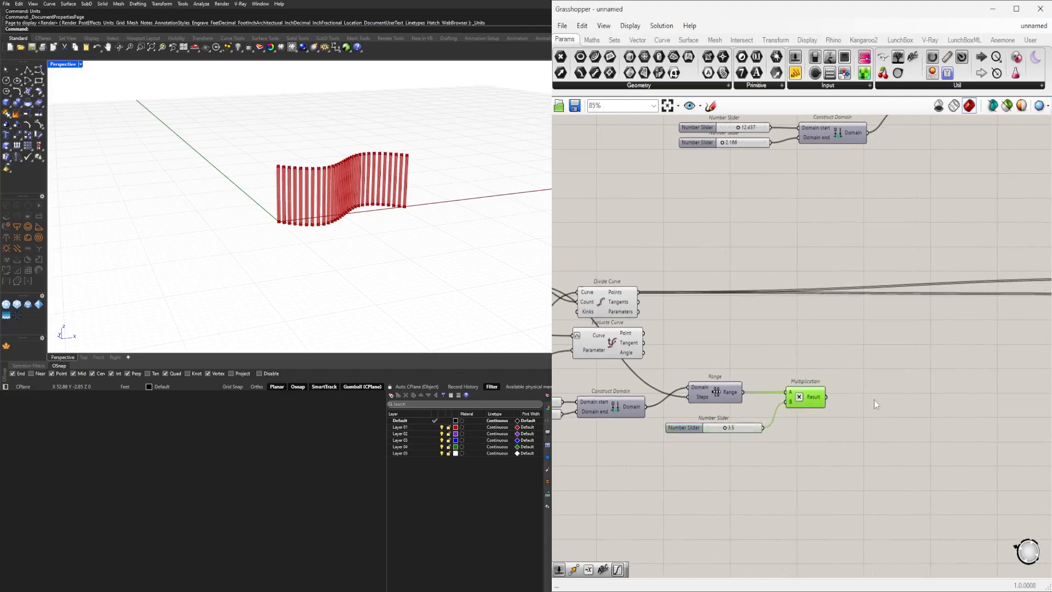
pyautogui.doubleClick(874, 400)
pyautogui.write('z')
pyautogui.click(870, 382)
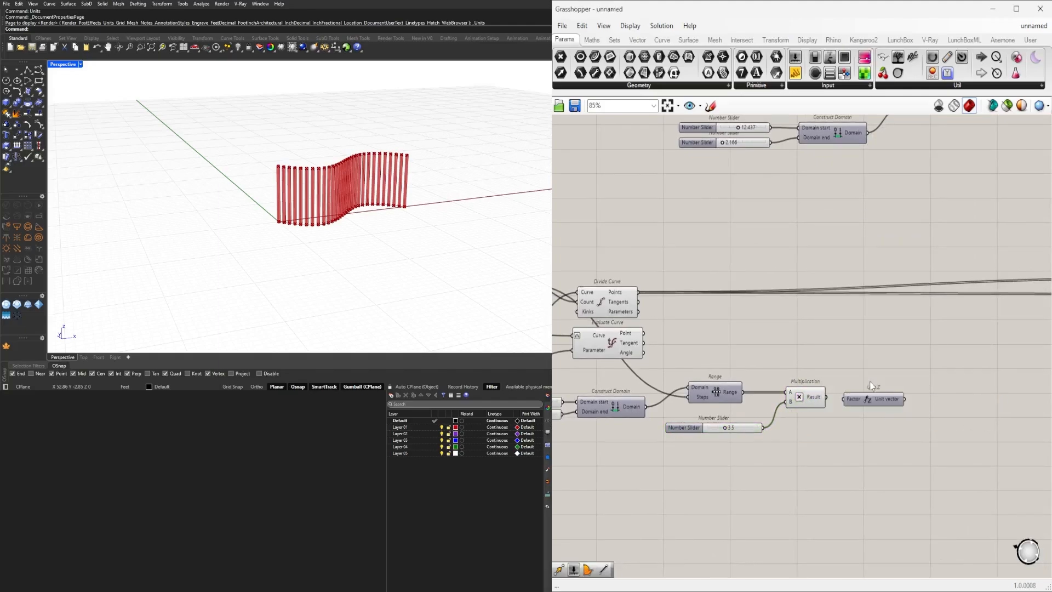
pyautogui.scroll(3, 870, 384)
pyautogui.scroll(-4, 865, 418)
pyautogui.moveTo(865, 419); pyautogui.dragTo(774, 403, button='right')
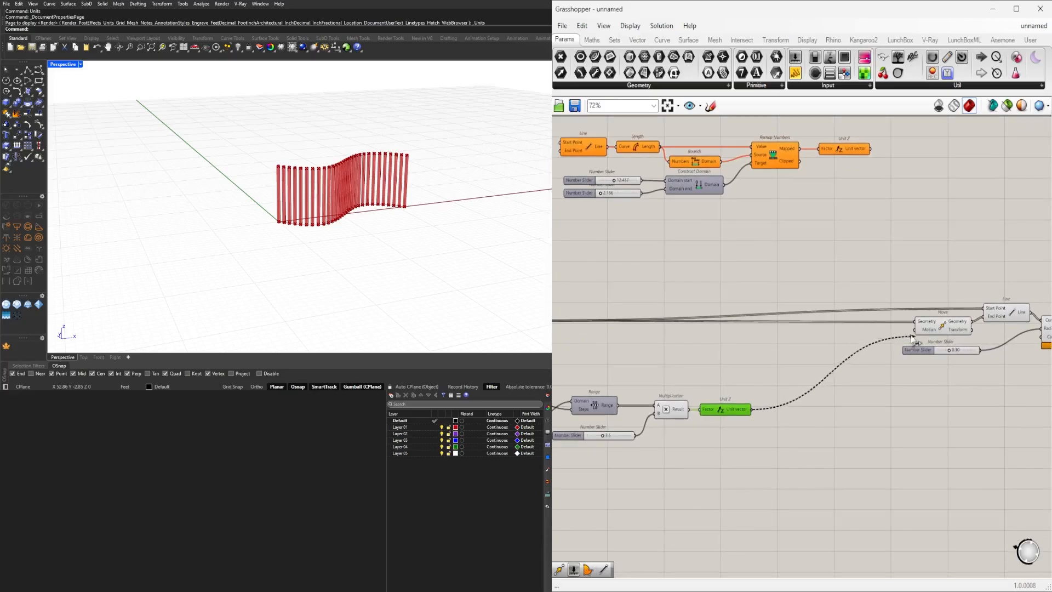
pyautogui.moveTo(914, 332); pyautogui.dragTo(914, 332)
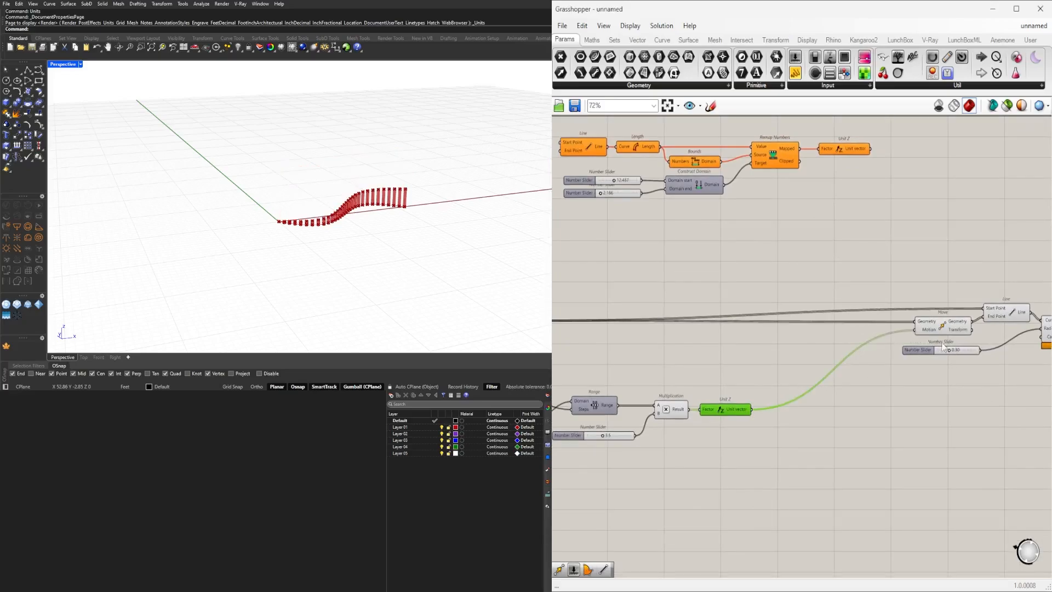
# Step: Shift the Move, Line and Pipe components with their radius slider closer to Unit Z
pyautogui.moveTo(943, 346); pyautogui.dragTo(817, 355, button='right')
pyautogui.moveTo(982, 406); pyautogui.dragTo(834, 322)
pyautogui.moveTo(840, 342); pyautogui.dragTo(972, 331, button='right')
pyautogui.moveTo(999, 312); pyautogui.dragTo(885, 315)
pyautogui.click(807, 449)
pyautogui.moveTo(807, 448); pyautogui.dragTo(1015, 430, button='right')
pyautogui.moveTo(985, 449); pyautogui.dragTo(949, 442)
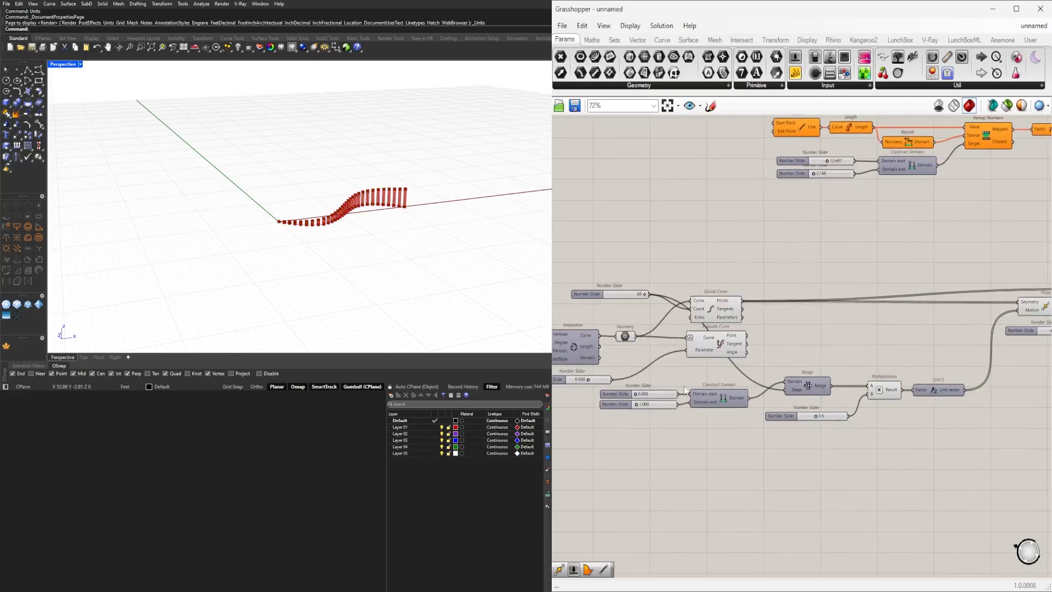
# Step: Set the Multiplication slider to 10 to make the pipes taller
pyautogui.scroll(5, 684, 390)
pyautogui.scroll(-3, 696, 406)
pyautogui.scroll(4, 814, 429)
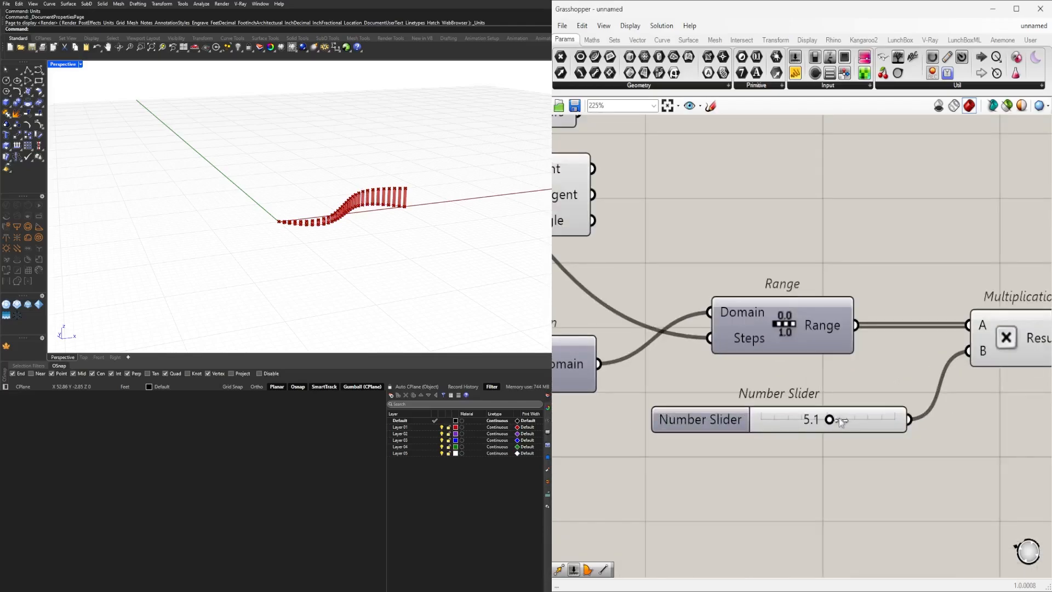
pyautogui.moveTo(841, 422); pyautogui.dragTo(902, 422)
pyautogui.scroll(-5, 824, 404)
# Step: Try a reversed pipe slope by raising the Domain start slider to about 0.8 and setting Domain end to 0
pyautogui.scroll(6, 783, 378)
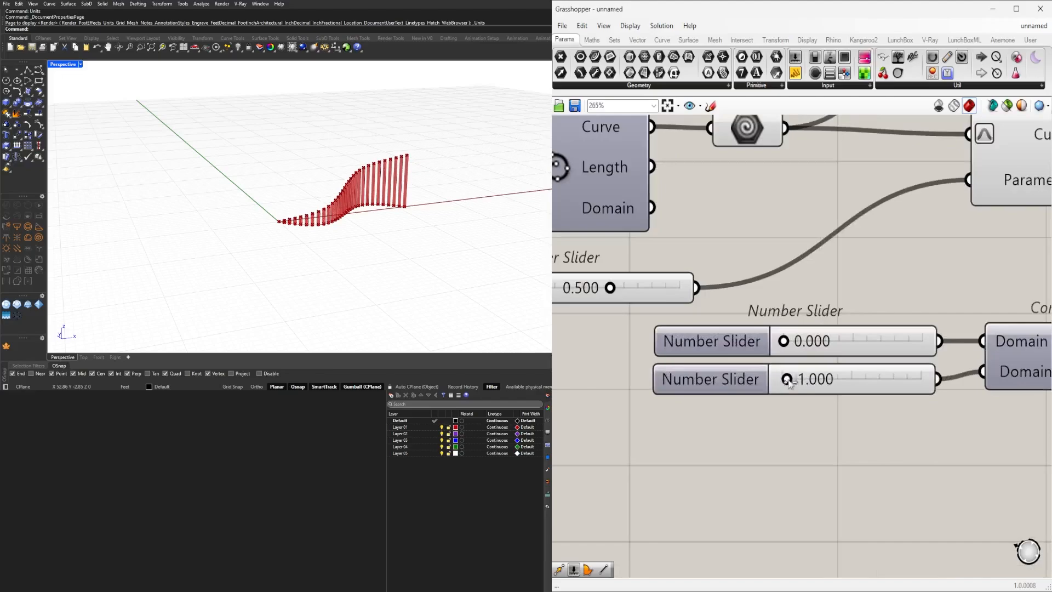
pyautogui.moveTo(783, 379); pyautogui.dragTo(786, 378)
pyautogui.moveTo(783, 341); pyautogui.dragTo(786, 341)
pyautogui.moveTo(786, 379); pyautogui.dragTo(773, 382)
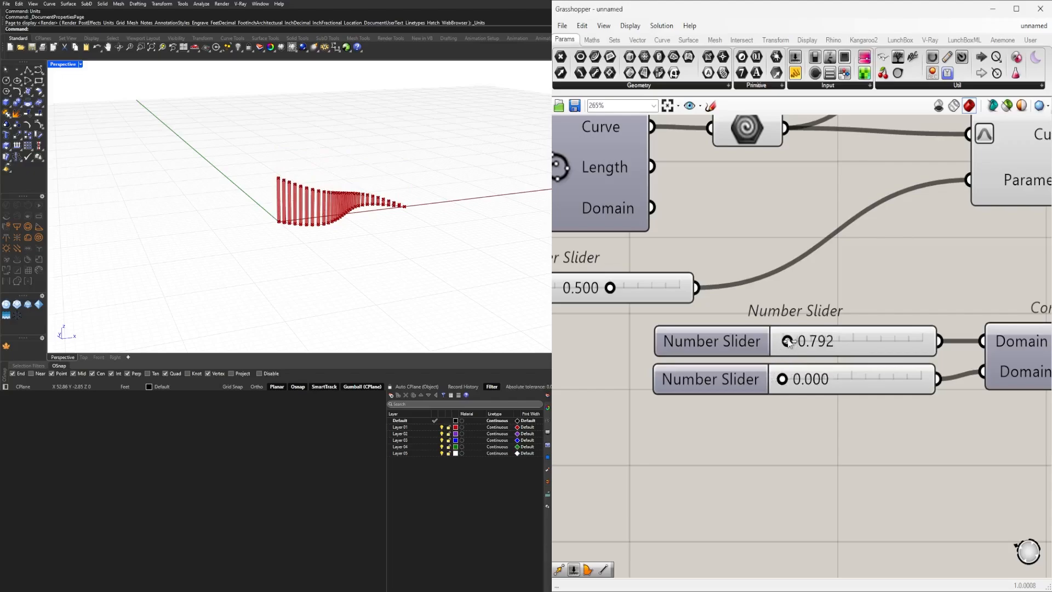
# Step: Set the Domain start slider to 0 and the Domain end slider to about 1.24
pyautogui.moveTo(788, 342); pyautogui.dragTo(739, 334)
pyautogui.scroll(-3, 786, 342)
pyautogui.scroll(4, 802, 355)
pyautogui.moveTo(758, 394)
pyautogui.mouseDown()
pyautogui.moveTo(778, 394)
pyautogui.moveTo(769, 393)
pyautogui.mouseUp()
# Step: Review the copied definition from Interpolate and Evaluate Curve through Range and Multiplication to the pipes
pyautogui.scroll(-7, 834, 359)
pyautogui.moveTo(835, 359); pyautogui.dragTo(656, 376, button='right')
pyautogui.moveTo(994, 366); pyautogui.dragTo(762, 371, button='right')
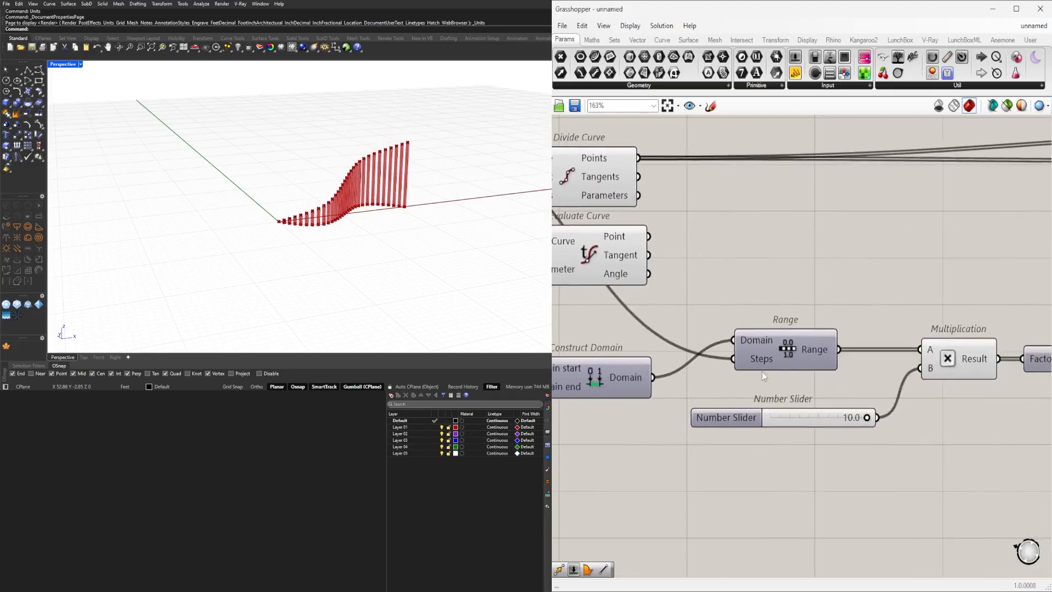
pyautogui.scroll(-5, 762, 369)
pyautogui.moveTo(649, 372); pyautogui.dragTo(679, 372, button='right')
pyautogui.scroll(-4, 677, 375)
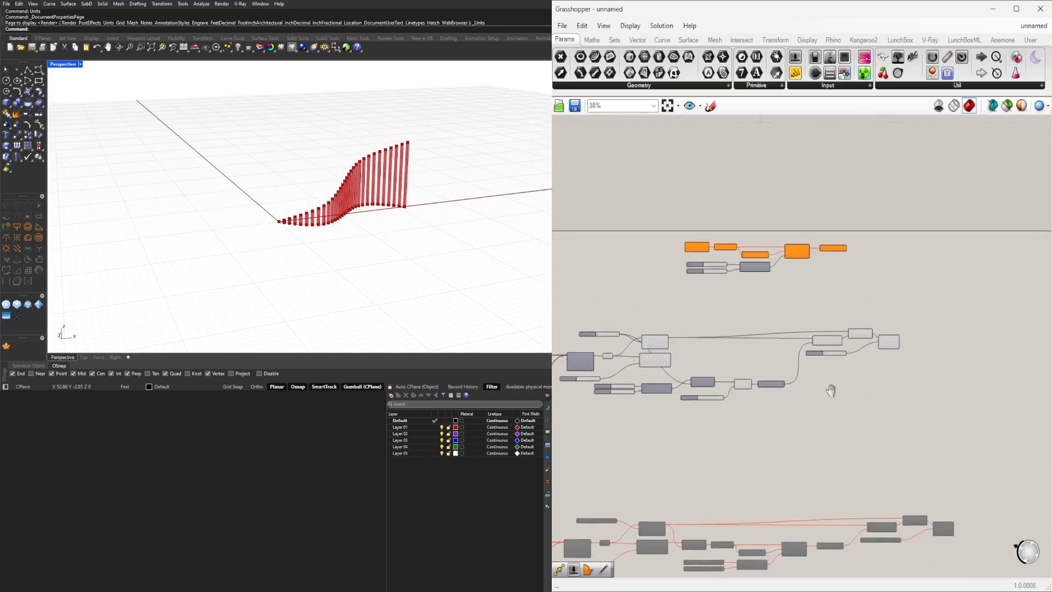
pyautogui.moveTo(831, 392); pyautogui.dragTo(974, 360, button='right')
pyautogui.scroll(5, 822, 315)
pyautogui.moveTo(743, 378); pyautogui.dragTo(865, 331, button='right')
pyautogui.scroll(-2, 929, 341)
pyautogui.click(865, 332)
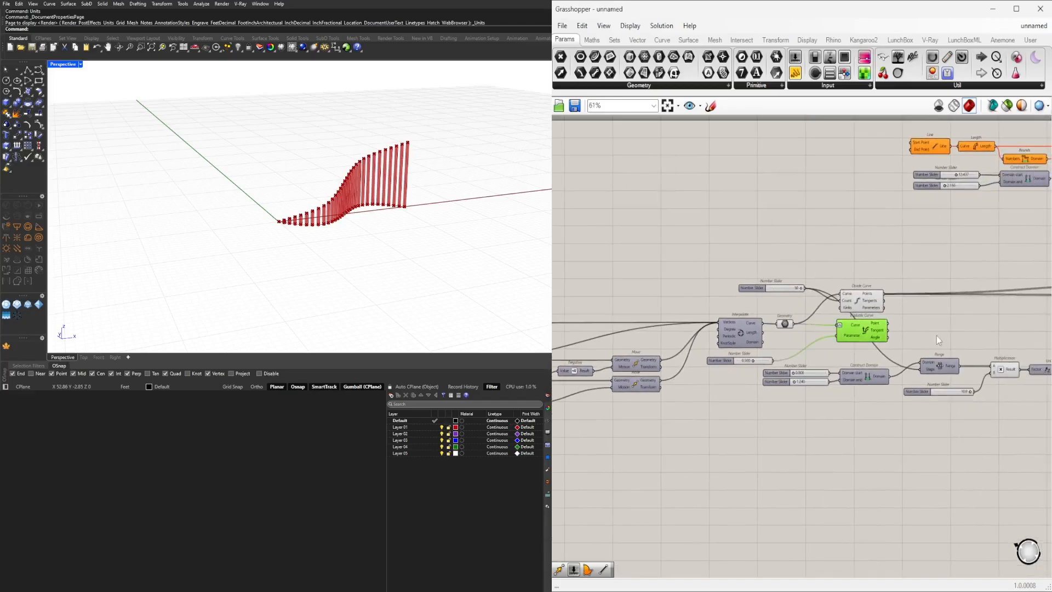
# Step: Add a Graph Mapper component above Range and Multiplication
pyautogui.moveTo(935, 337); pyautogui.dragTo(763, 359, button='right')
pyautogui.scroll(2, 789, 356)
pyautogui.doubleClick(807, 353)
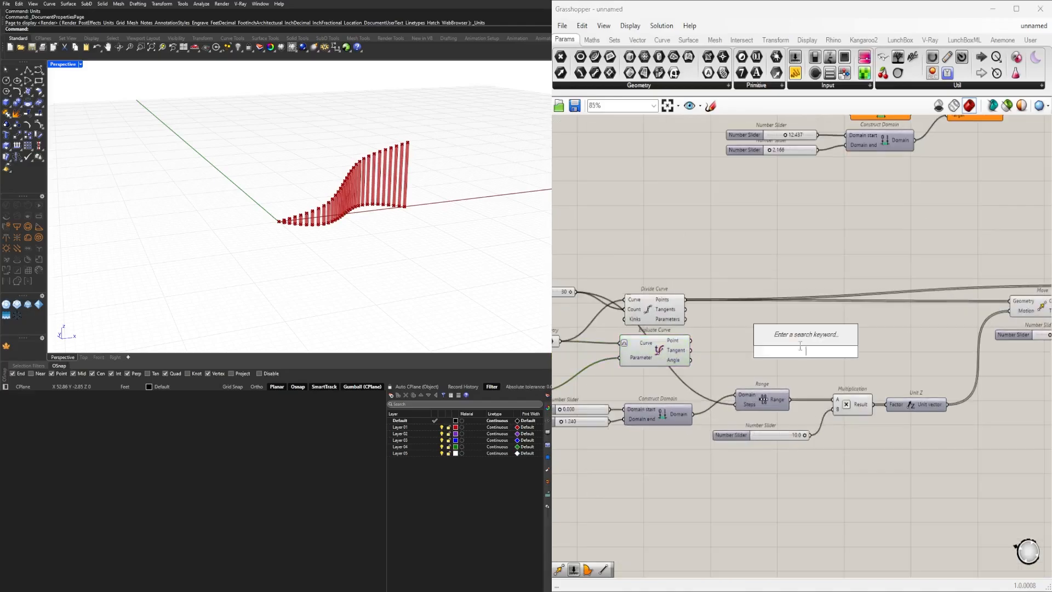
pyautogui.write('GRAPH')
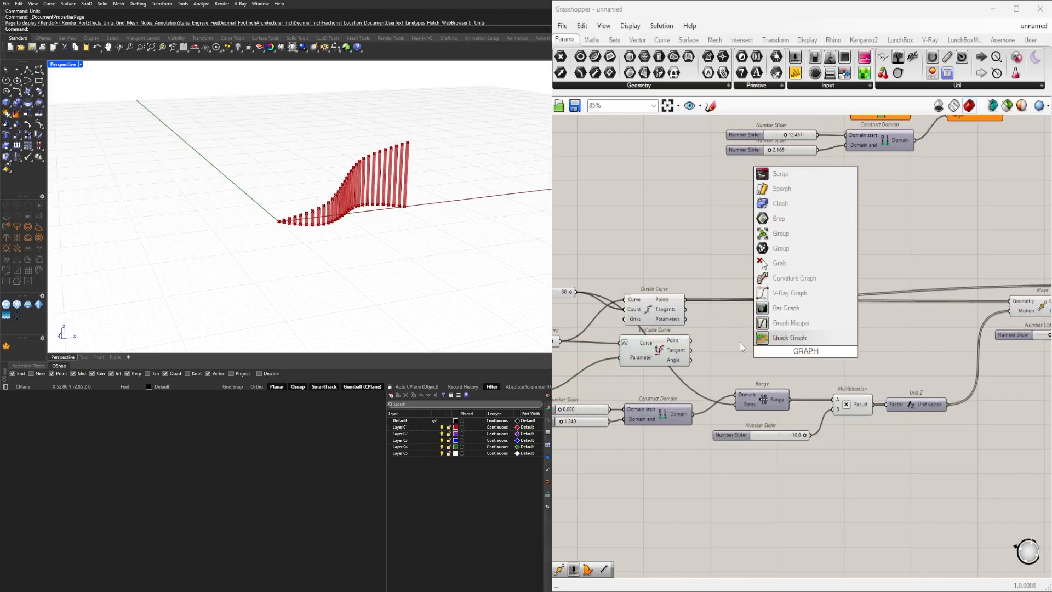
pyautogui.press('Return')
pyautogui.moveTo(806, 351); pyautogui.dragTo(812, 349)
# Step: Set the new Graph Mapper's graph type to Sine
pyautogui.scroll(-6, 823, 351)
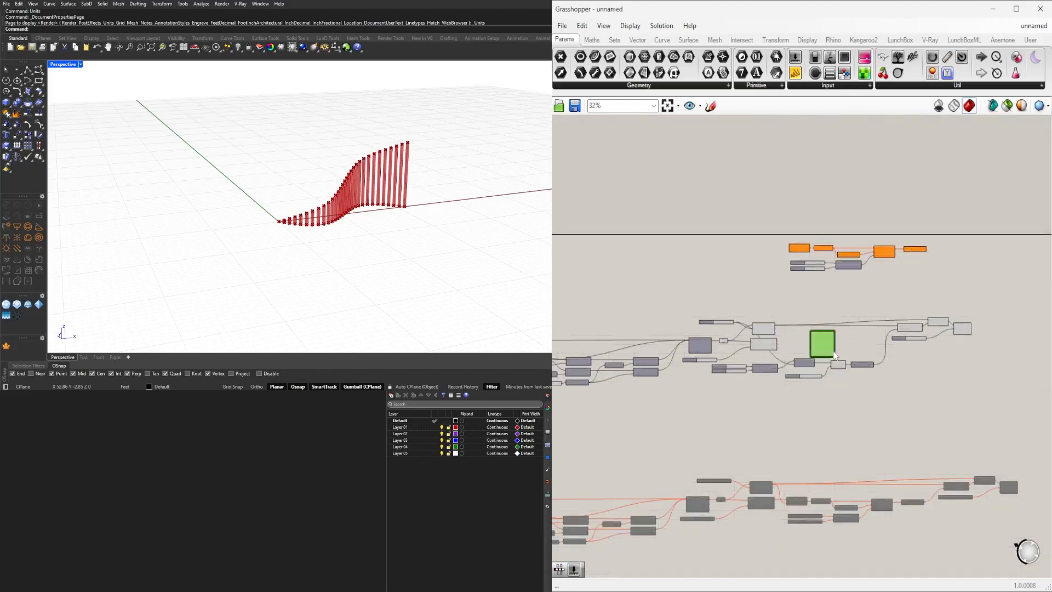
pyautogui.moveTo(821, 363); pyautogui.dragTo(818, 254, button='right')
pyautogui.scroll(6, 820, 258)
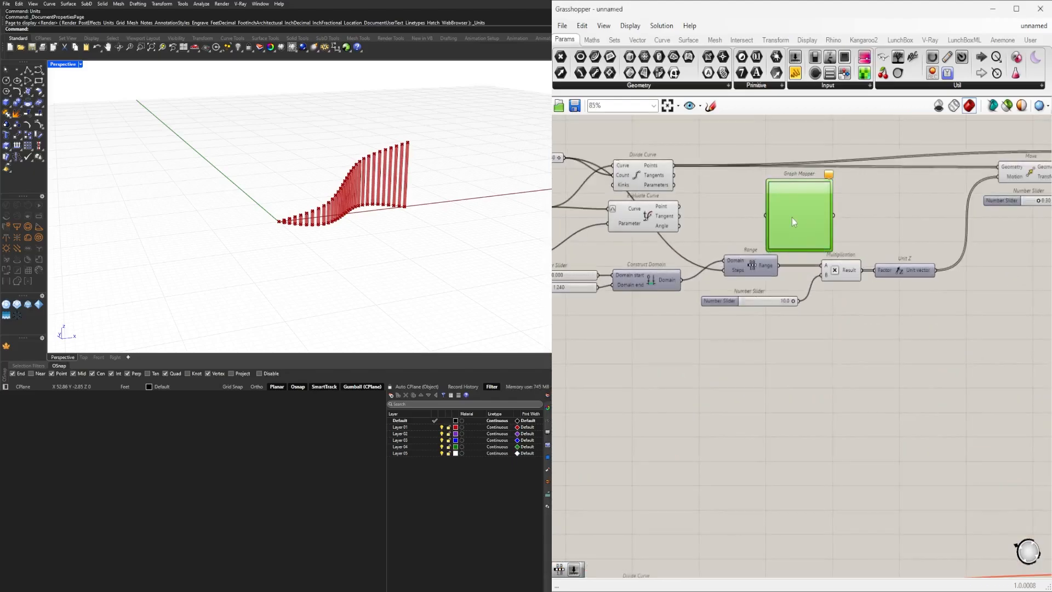
pyautogui.rightClick(793, 219)
pyautogui.moveTo(841, 274)
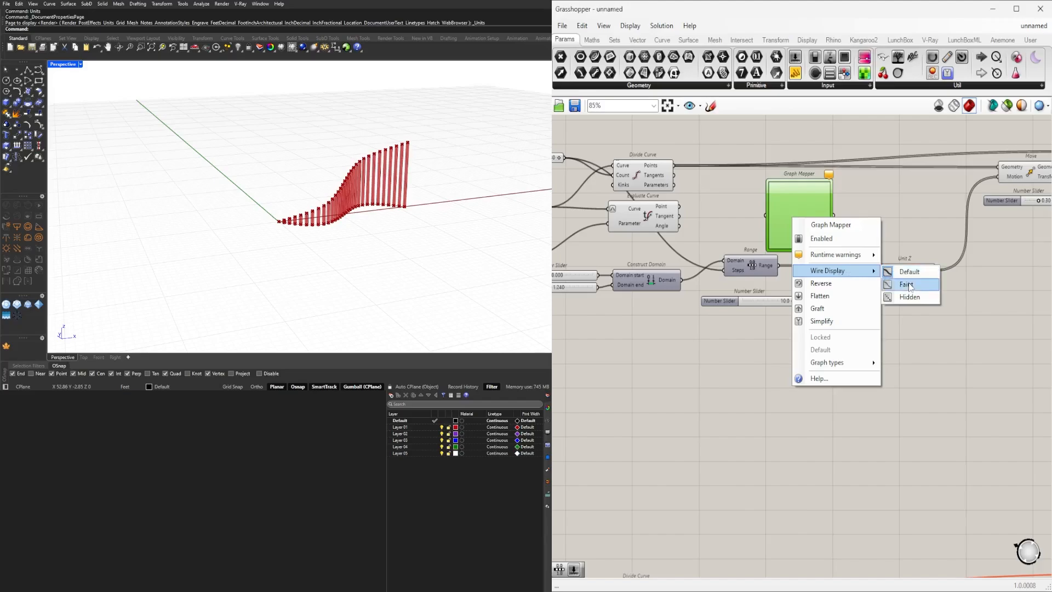
pyautogui.moveTo(832, 362)
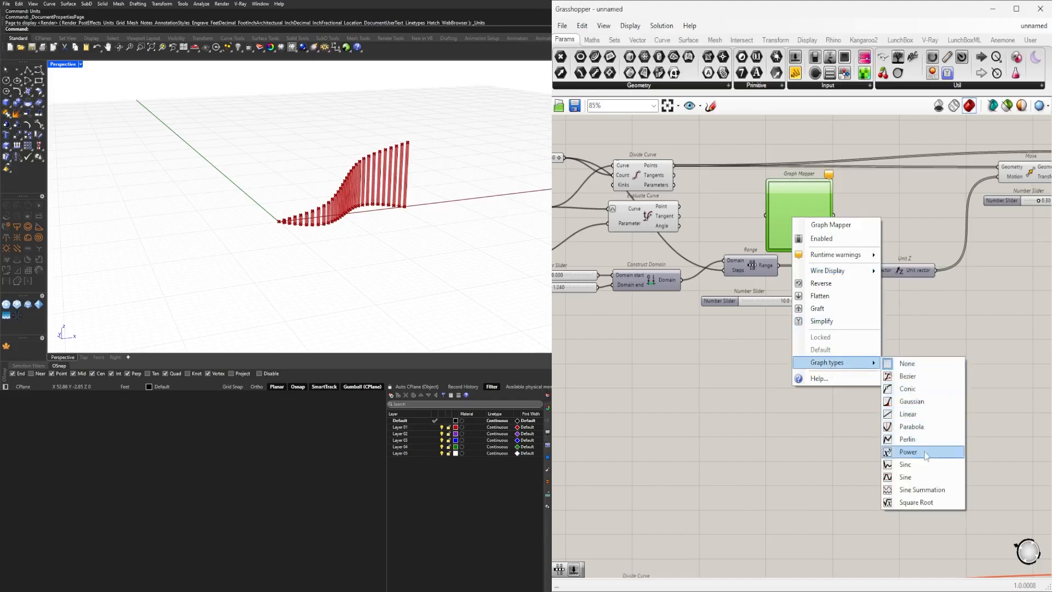
pyautogui.click(905, 476)
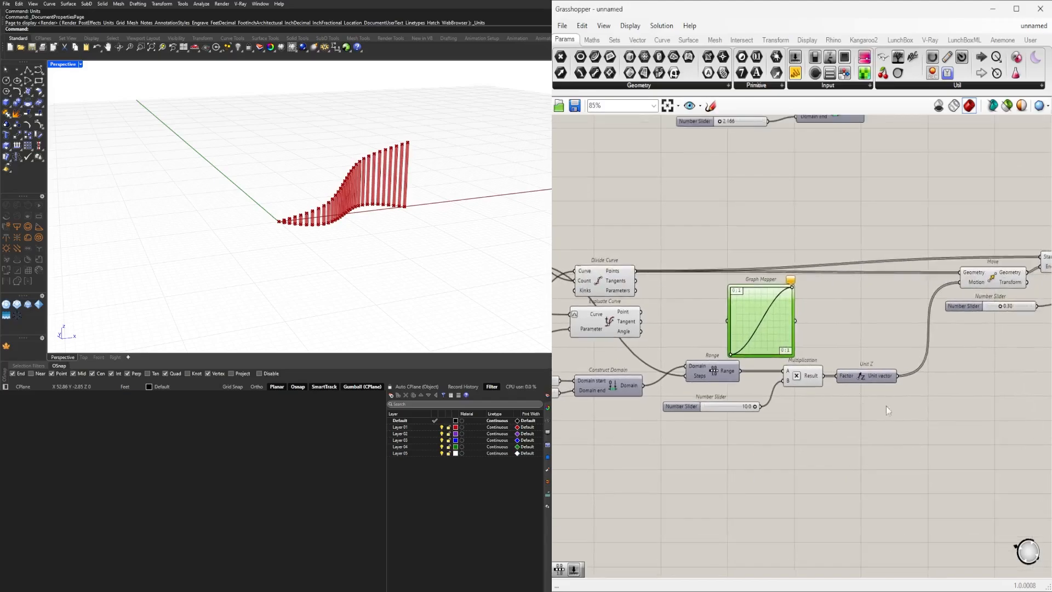
# Step: Shift Move, Line, Pipe and the radius slider, plus Multiplication, its slider and Unit Z, further right to make room after Range
pyautogui.moveTo(906, 443); pyautogui.dragTo(875, 389)
pyautogui.moveTo(924, 330); pyautogui.dragTo(801, 343, button='right')
pyautogui.click(854, 337)
pyautogui.scroll(-1, 801, 342)
pyautogui.moveTo(990, 364); pyautogui.dragTo(795, 265)
pyautogui.moveTo(819, 307); pyautogui.dragTo(915, 307)
pyautogui.moveTo(761, 439); pyautogui.dragTo(926, 432, button='right')
pyautogui.moveTo(956, 465); pyautogui.dragTo(814, 370)
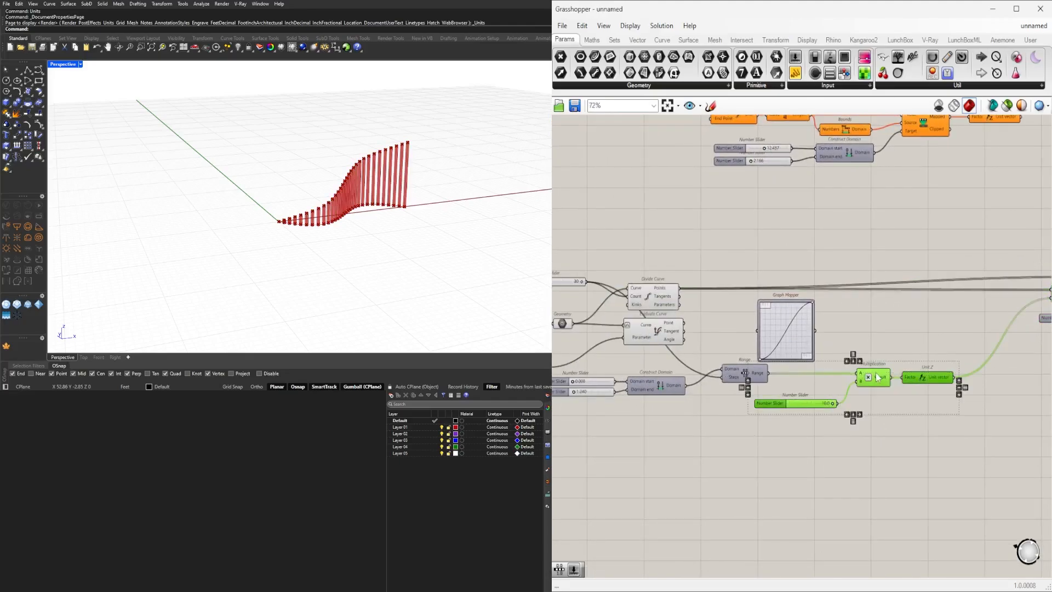
pyautogui.moveTo(878, 377); pyautogui.dragTo(982, 377)
# Step: Place the Graph Mapper between Range and Multiplication, wiring Range into it and its output into Multiplication's A input
pyautogui.scroll(3, 800, 334)
pyautogui.moveTo(801, 334); pyautogui.dragTo(875, 359)
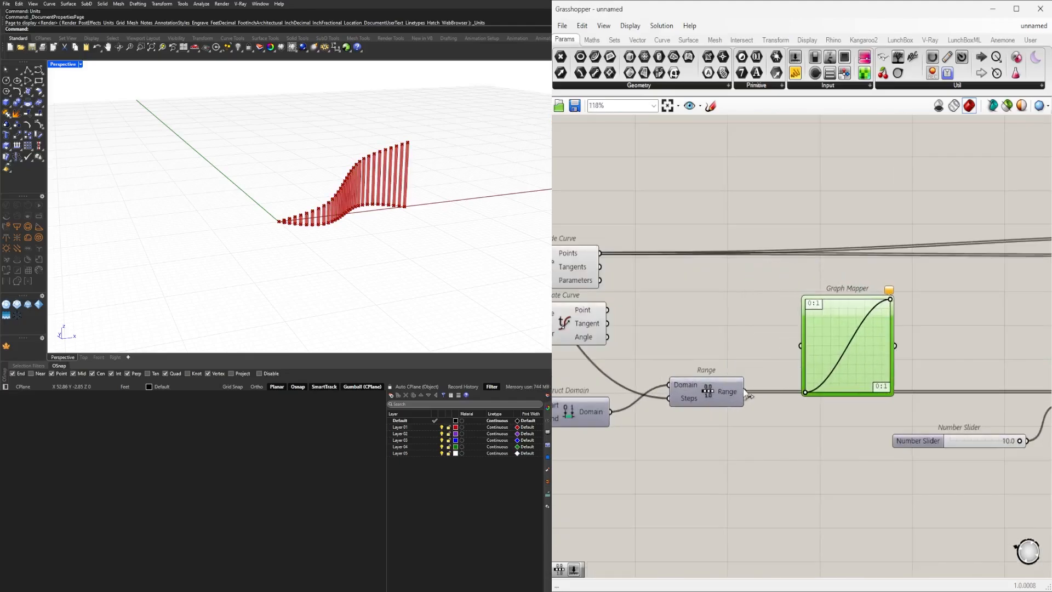
pyautogui.moveTo(883, 383); pyautogui.dragTo(724, 345, button='right')
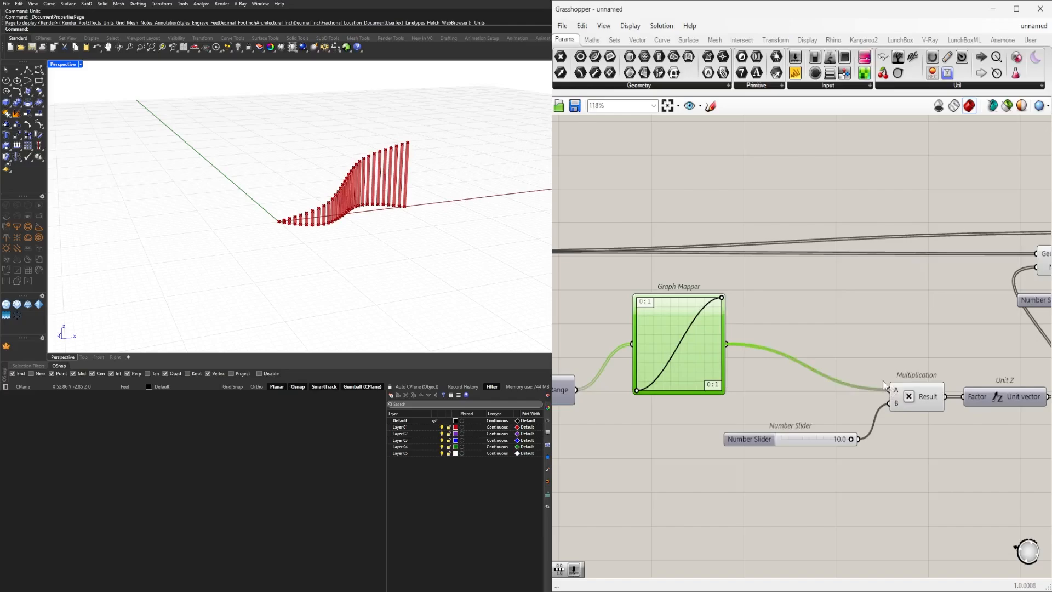
pyautogui.moveTo(687, 354); pyautogui.dragTo(648, 400)
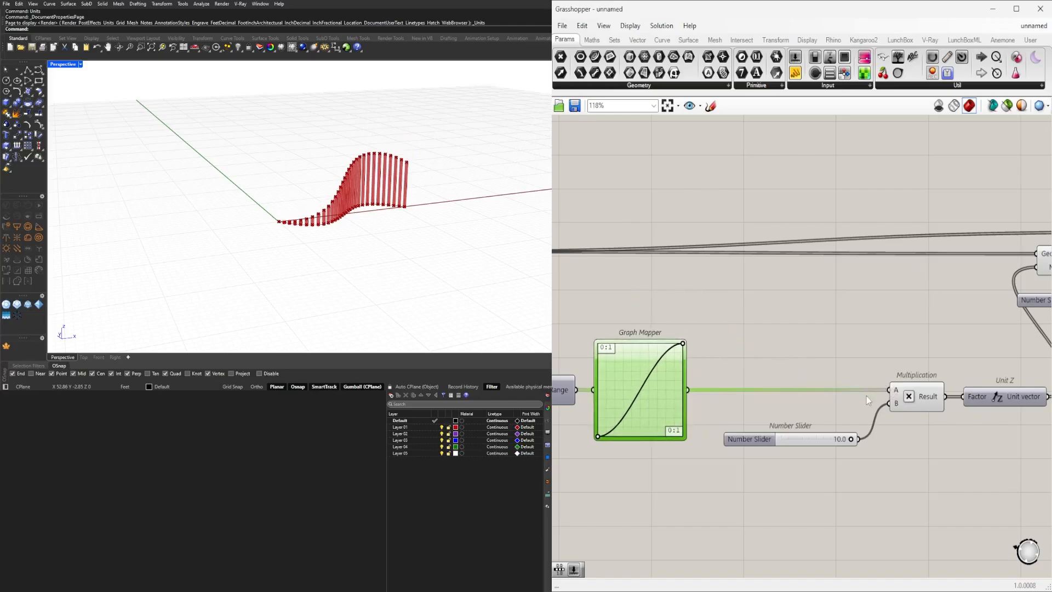
pyautogui.moveTo(1000, 449); pyautogui.dragTo(925, 416, button='right')
pyautogui.scroll(-2, 925, 416)
pyautogui.moveTo(965, 440); pyautogui.dragTo(867, 417)
pyautogui.rightClick(916, 428)
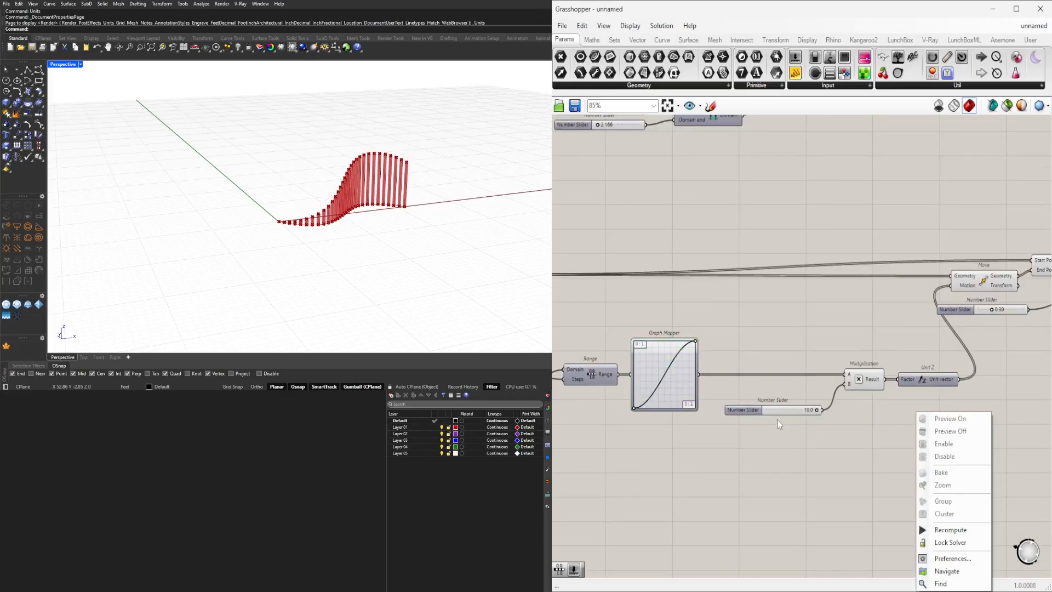
pyautogui.moveTo(750, 412); pyautogui.dragTo(642, 434)
pyautogui.moveTo(904, 391); pyautogui.dragTo(762, 384)
pyautogui.click(759, 419)
# Step: Set the Domain end slider of the Construct Domain feeding Range to 1
pyautogui.moveTo(701, 436); pyautogui.dragTo(908, 408, button='right')
pyautogui.moveTo(740, 374); pyautogui.dragTo(830, 388, button='right')
pyautogui.scroll(6, 691, 373)
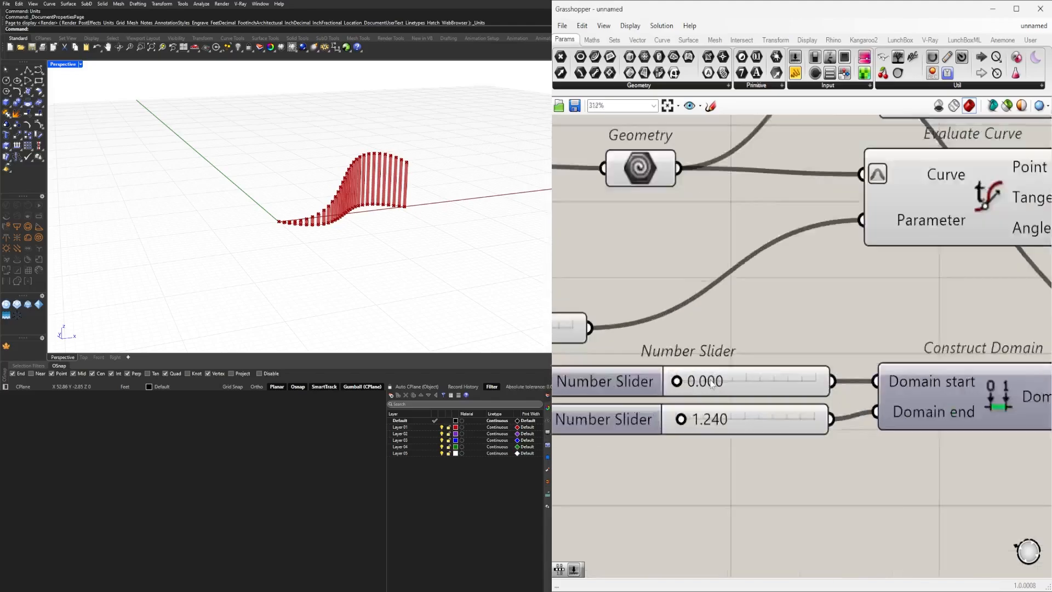
pyautogui.doubleClick(707, 433)
pyautogui.write('1')
pyautogui.press('Return')
# Step: Try Domain end values of 2 and 4, viewing the pipe pattern from another angle
pyautogui.doubleClick(707, 433)
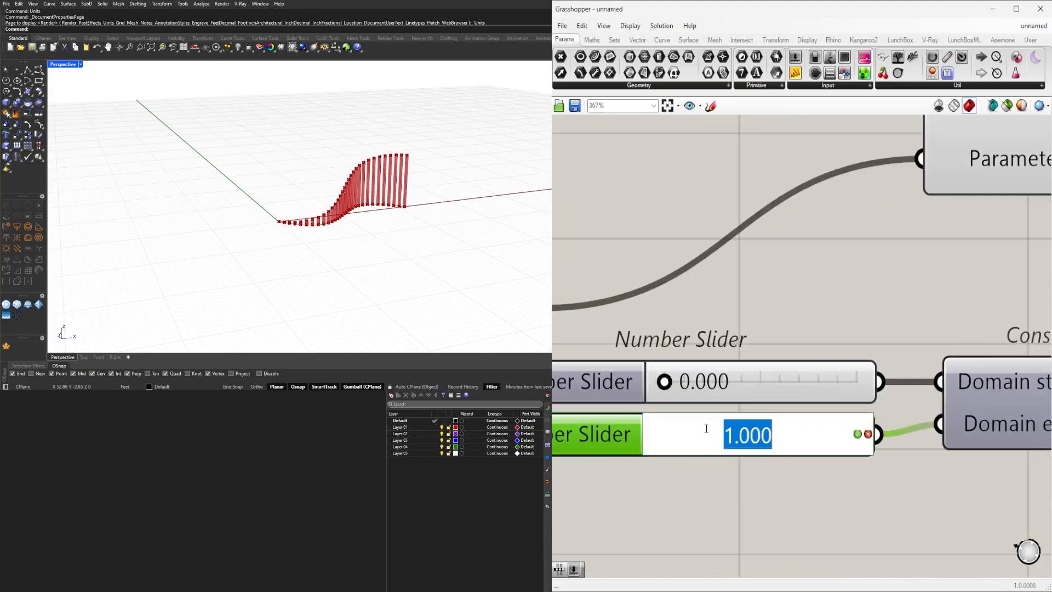
pyautogui.write('2')
pyautogui.press('Return')
pyautogui.moveTo(383, 222); pyautogui.dragTo(550, 221, button='right')
pyautogui.scroll(2, 723, 443)
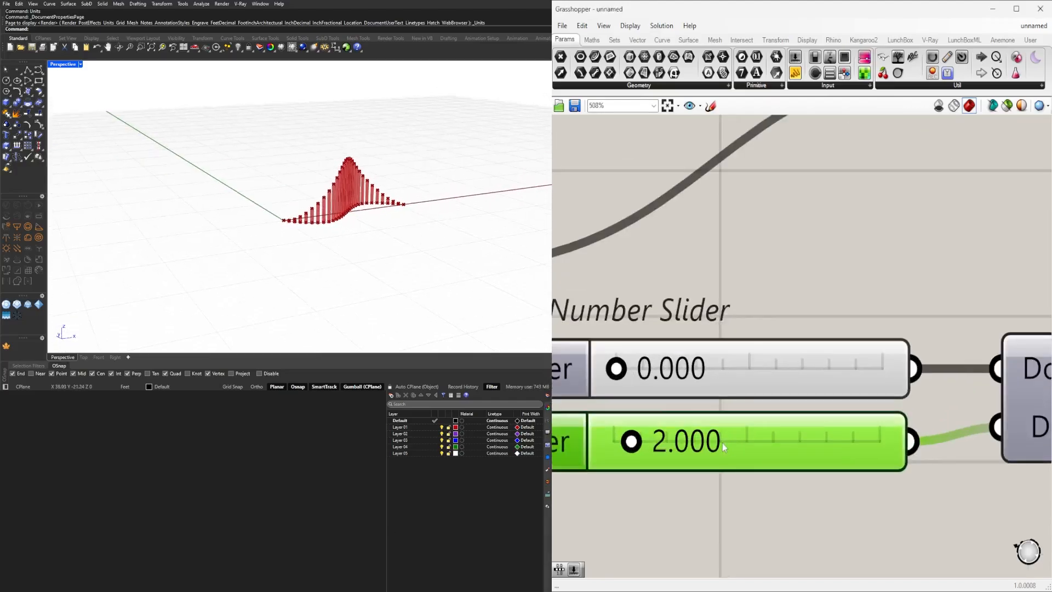
pyautogui.doubleClick(722, 443)
pyautogui.write('4')
pyautogui.press('Return')
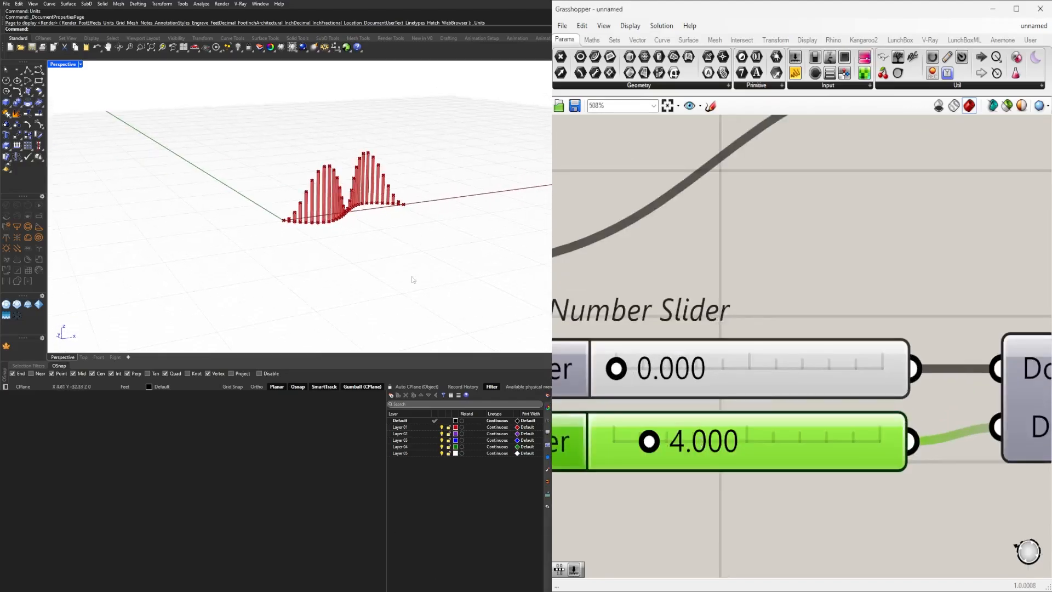
pyautogui.moveTo(414, 279); pyautogui.dragTo(393, 260, button='right')
pyautogui.scroll(-7, 705, 445)
# Step: Try raising the Domain end slider to about 15.04, then lower it for broader pipe waves
pyautogui.moveTo(675, 490); pyautogui.dragTo(668, 515, button='right')
pyautogui.scroll(5, 680, 484)
pyautogui.moveTo(674, 477); pyautogui.dragTo(745, 476)
pyautogui.moveTo(647, 420); pyautogui.dragTo(608, 427)
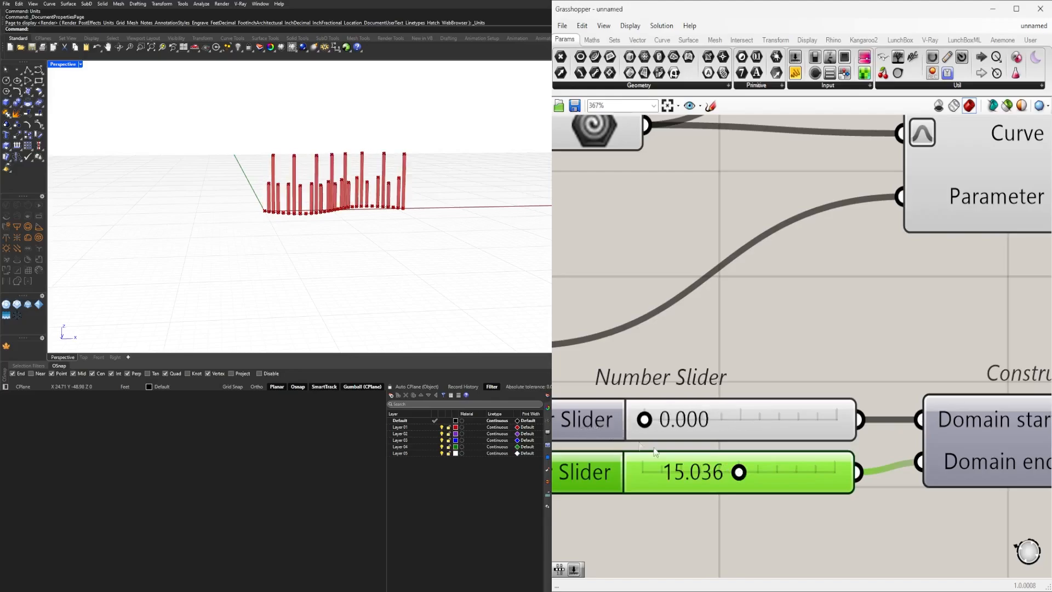
pyautogui.moveTo(742, 474); pyautogui.dragTo(683, 474)
# Step: Review the copied definition from the domain sliders through Range, Graph Mapper and Multiplication to the pipes
pyautogui.scroll(-5, 774, 362)
pyautogui.scroll(-2, 774, 361)
pyautogui.moveTo(872, 375); pyautogui.dragTo(685, 407, button='right')
pyautogui.scroll(-2, 685, 408)
pyautogui.scroll(5, 740, 438)
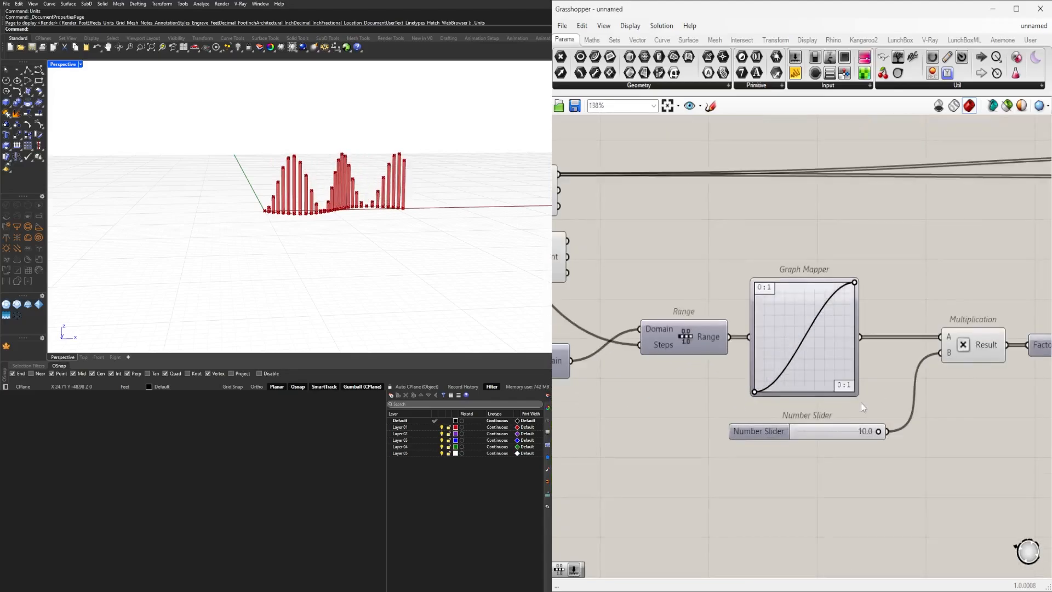
pyautogui.scroll(-3, 862, 404)
pyautogui.moveTo(959, 420); pyautogui.dragTo(1045, 419, button='right')
pyautogui.moveTo(712, 365); pyautogui.dragTo(658, 374, button='right')
pyautogui.moveTo(948, 385); pyautogui.dragTo(788, 375, button='right')
# Step: Disable the Move, Line, Pipe and radius slider components
pyautogui.moveTo(951, 368); pyautogui.dragTo(772, 266)
pyautogui.moveTo(832, 279); pyautogui.dragTo(867, 281)
pyautogui.hotkey('ctrl', 'e')
pyautogui.click(617, 462)
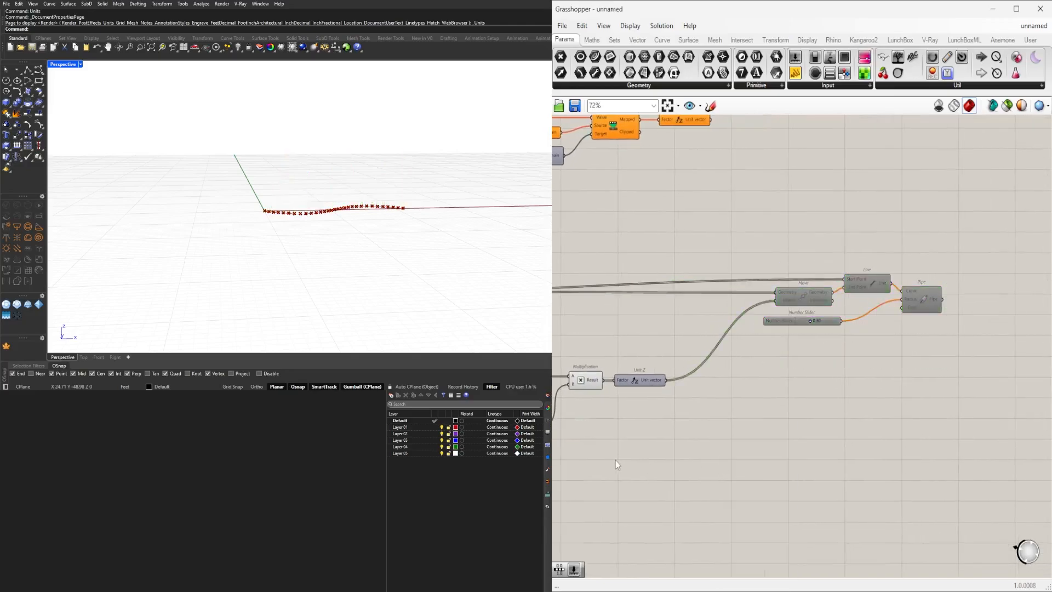
pyautogui.moveTo(659, 434); pyautogui.dragTo(775, 418, button='right')
pyautogui.hotkey('ctrl', 'z')
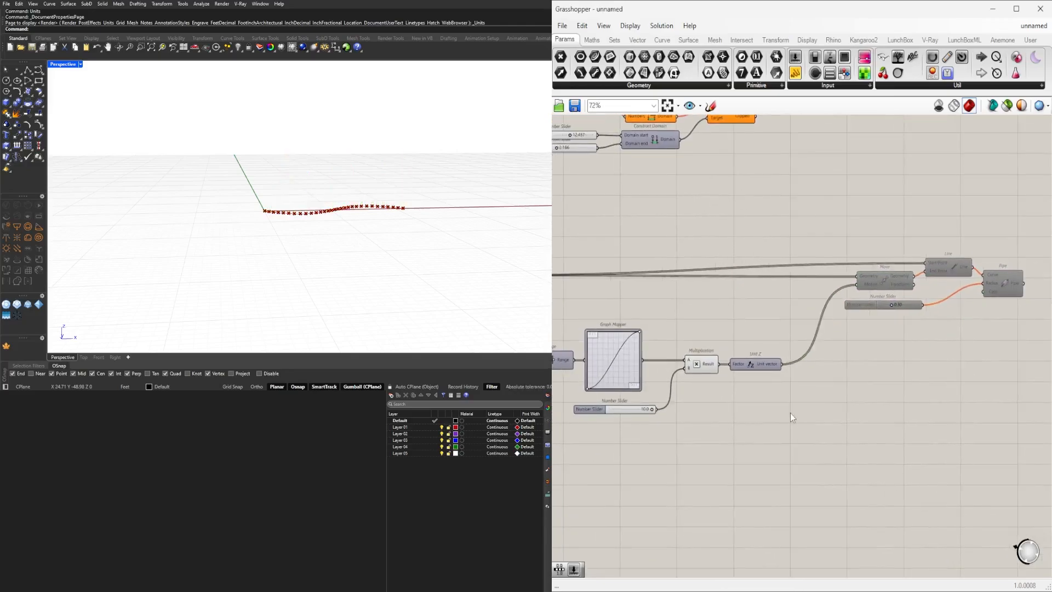
# Step: Re-enable the Move, Line, Pipe and radius slider components
pyautogui.rightClick(878, 273)
pyautogui.rightClick(874, 283)
pyautogui.click(874, 256)
pyautogui.rightClick(883, 280)
pyautogui.click(879, 209)
pyautogui.moveTo(1007, 340); pyautogui.dragTo(875, 251)
pyautogui.middleClick(874, 236)
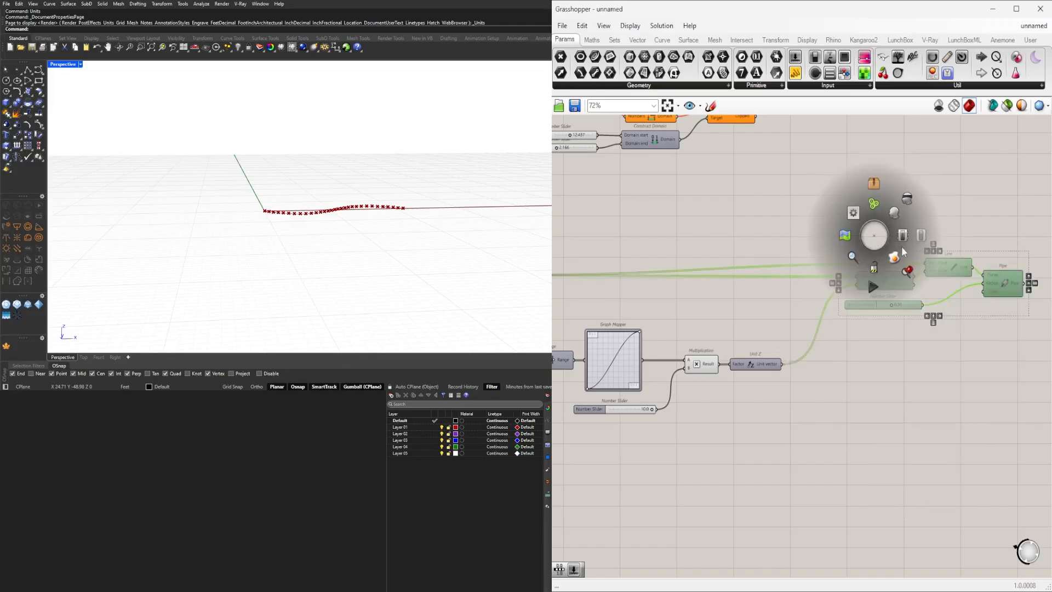
pyautogui.click(912, 219)
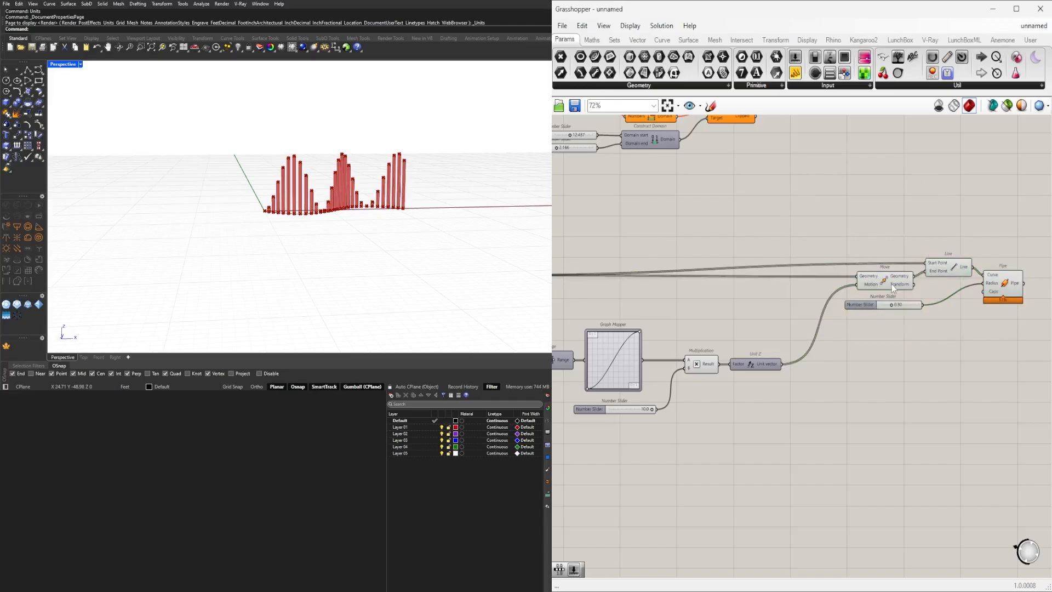
# Step: Turn off the preview of the Move and Line components, leaving Pipe previewed
pyautogui.moveTo(906, 281); pyautogui.dragTo(900, 262)
pyautogui.middleClick(900, 221)
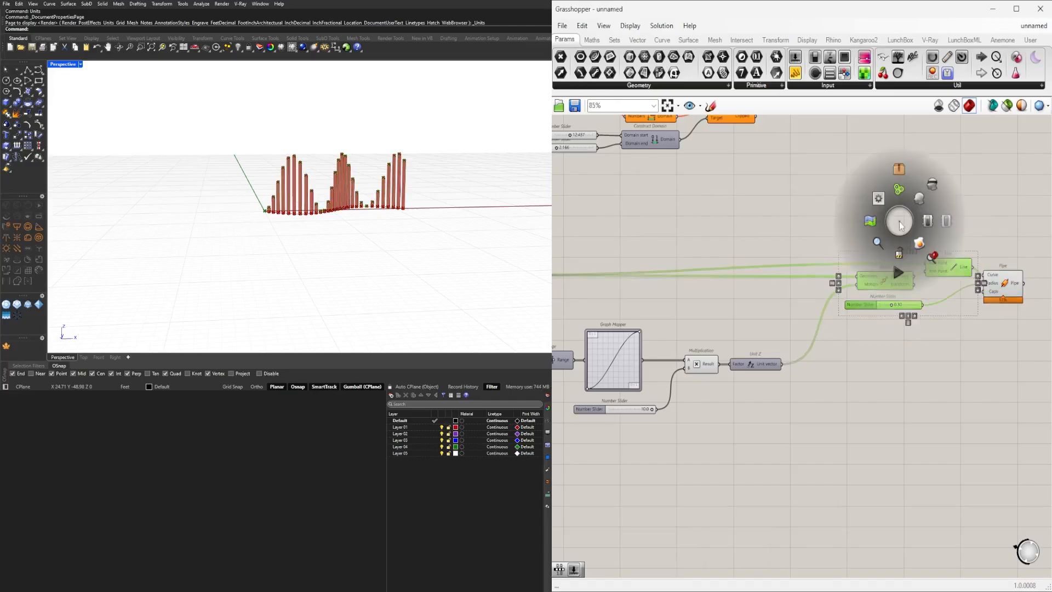
pyautogui.click(933, 194)
pyautogui.click(938, 194)
# Step: Reposition the pipe radius slider beneath the Move and Line components
pyautogui.moveTo(645, 373); pyautogui.dragTo(710, 384, button='right')
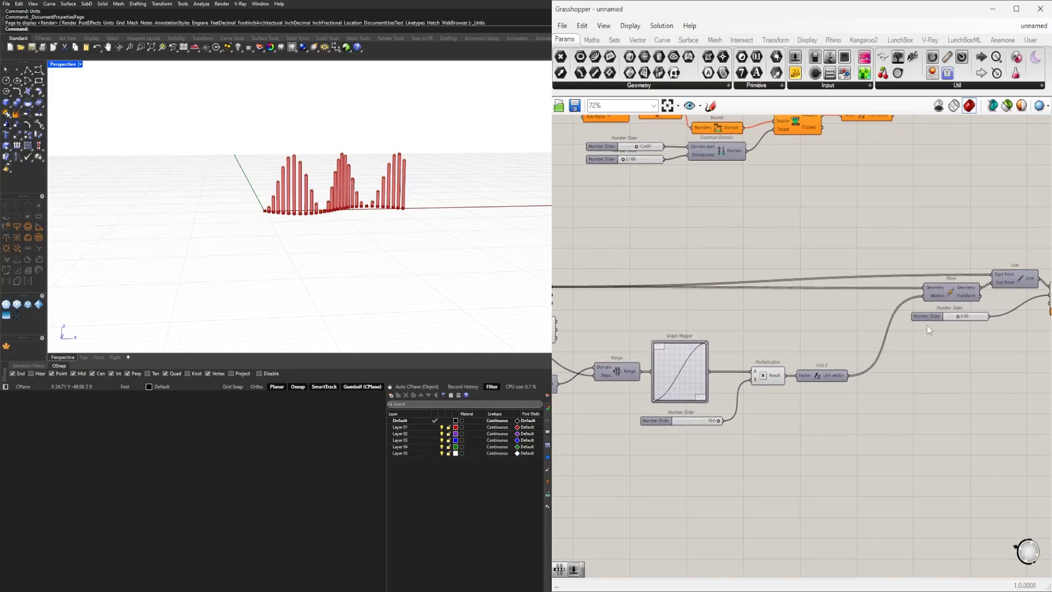
pyautogui.moveTo(930, 333); pyautogui.dragTo(935, 346)
pyautogui.moveTo(934, 346); pyautogui.dragTo(738, 363, button='right')
pyautogui.click(898, 316)
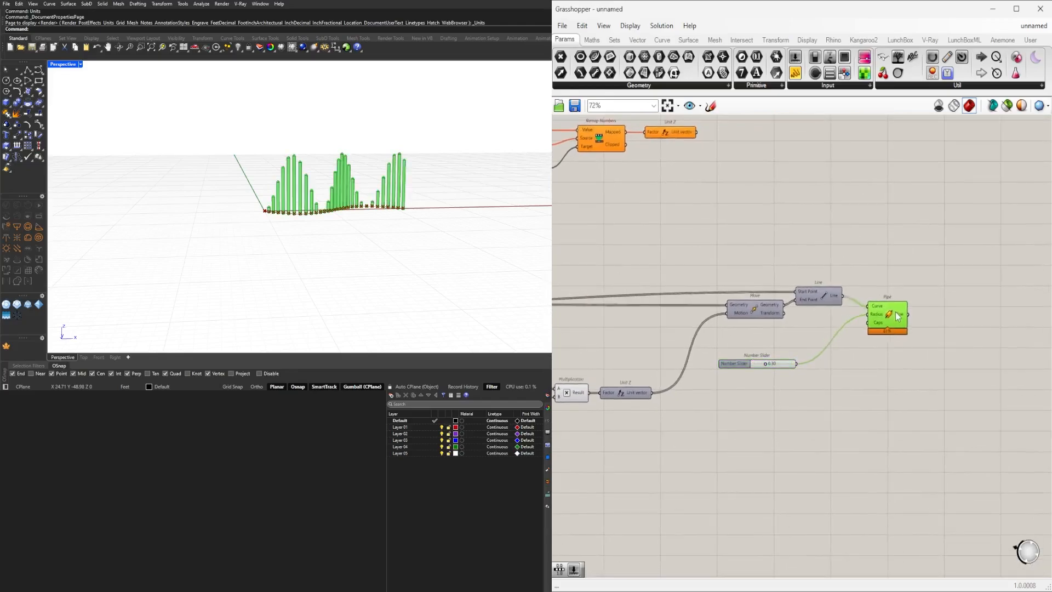
pyautogui.moveTo(735, 364); pyautogui.dragTo(767, 356)
pyautogui.moveTo(766, 356)
pyautogui.mouseDown(button='right')
pyautogui.moveTo(892, 324)
pyautogui.moveTo(814, 322)
pyautogui.mouseUp(button='right')
pyautogui.scroll(-2, 814, 322)
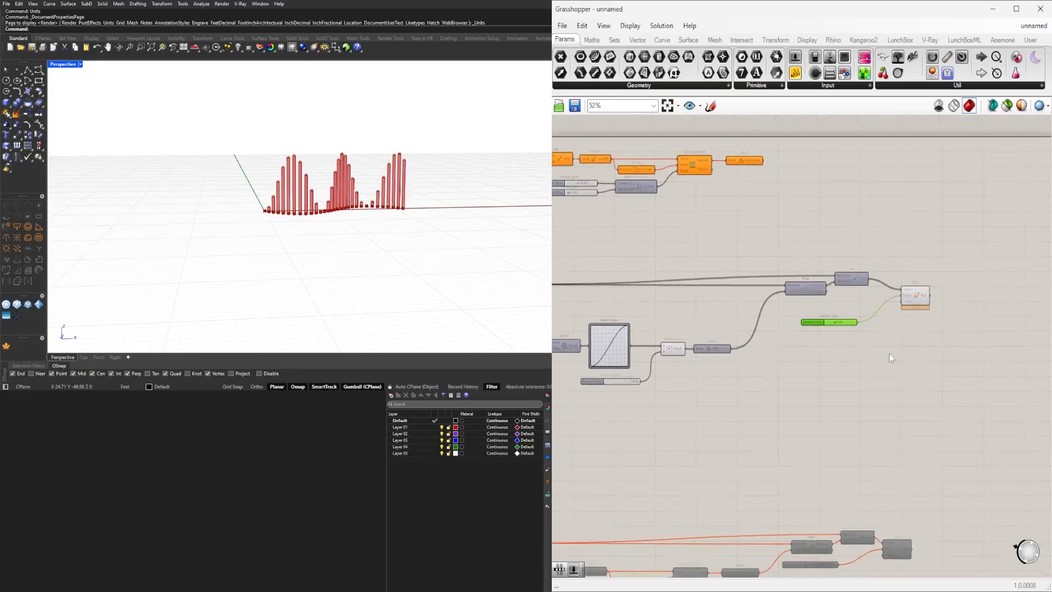
# Step: Shift Unit Z, Move, Line, Pipe and the radius slider further away from Multiplication
pyautogui.moveTo(1004, 359); pyautogui.dragTo(717, 259)
pyautogui.moveTo(795, 291); pyautogui.dragTo(841, 291)
pyautogui.click(783, 427)
# Step: Try copying only Construct Domain and its two sliders from the lower disabled definition to beneath Multiplication
pyautogui.scroll(2, 750, 541)
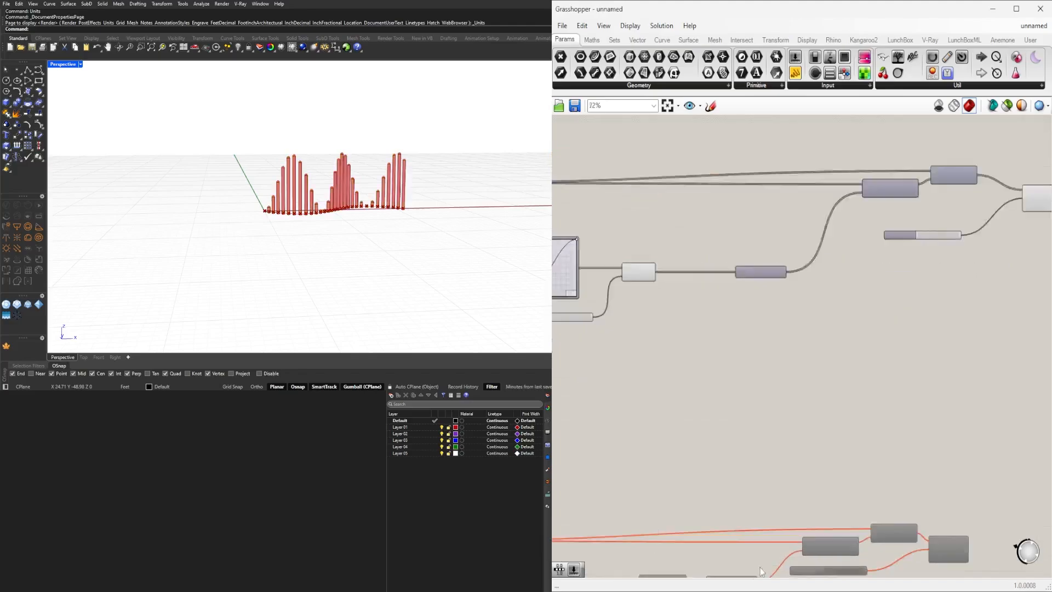
pyautogui.moveTo(750, 541); pyautogui.dragTo(929, 345, button='right')
pyautogui.moveTo(676, 463); pyautogui.dragTo(810, 452, button='right')
pyautogui.moveTo(726, 441); pyautogui.dragTo(724, 440)
pyautogui.scroll(-1, 767, 445)
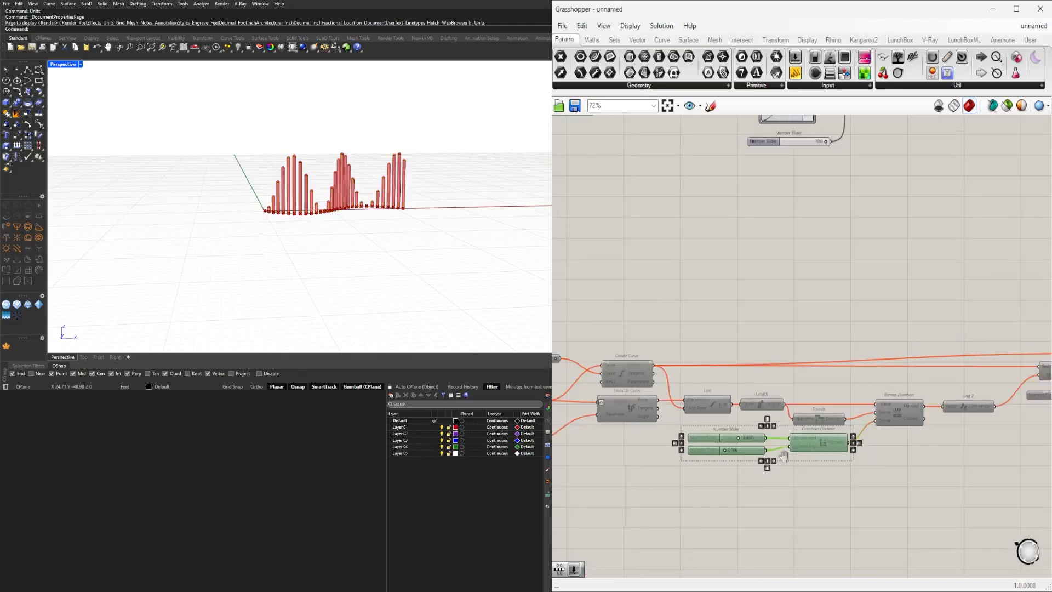
pyautogui.moveTo(778, 442); pyautogui.dragTo(731, 474, button='right')
pyautogui.moveTo(786, 469); pyautogui.dragTo(920, 188)
pyautogui.scroll(2, 877, 143)
pyautogui.scroll(1, 878, 143)
pyautogui.moveTo(928, 165); pyautogui.dragTo(896, 294, button='right')
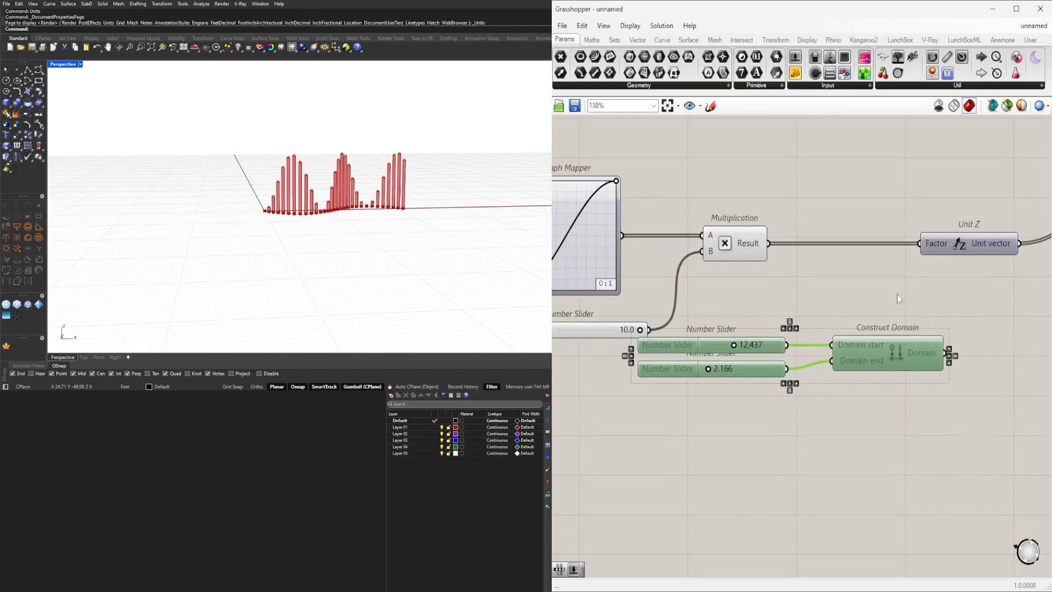
pyautogui.scroll(-5, 880, 318)
# Step: Copy Bounds, Construct Domain with its two sliders and Remap Numbers from the lower definition to beneath Multiplication
pyautogui.scroll(3, 820, 537)
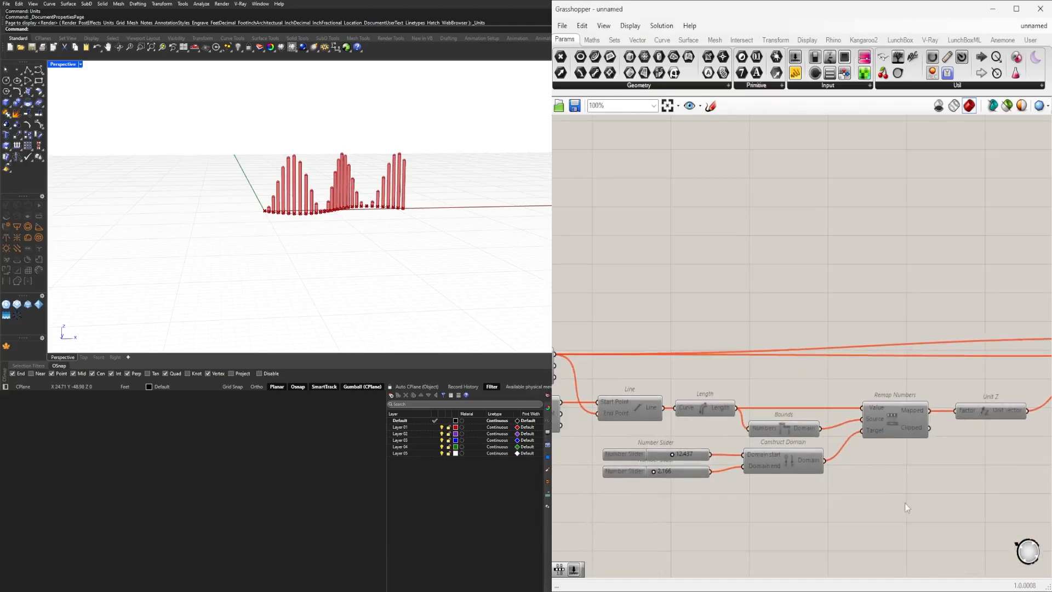
pyautogui.moveTo(902, 507); pyautogui.dragTo(758, 405)
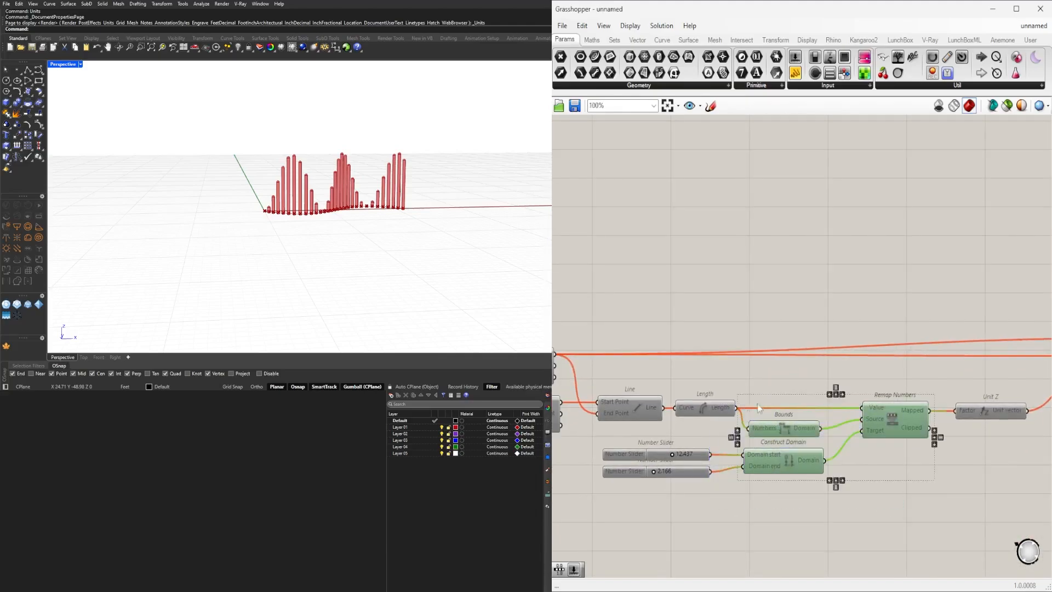
pyautogui.keyDown('shift'); pyautogui.moveTo(694, 461); pyautogui.dragTo(674, 444); pyautogui.keyUp('shift')
pyautogui.scroll(-2, 842, 415)
pyautogui.keyDown('alt'); pyautogui.moveTo(874, 413); pyautogui.dragTo(960, 170); pyautogui.keyUp('alt')
pyautogui.moveTo(940, 199); pyautogui.dragTo(920, 392, button='right')
pyautogui.scroll(4, 843, 320)
pyautogui.moveTo(844, 319); pyautogui.dragTo(787, 310, button='right')
pyautogui.scroll(-2, 824, 273)
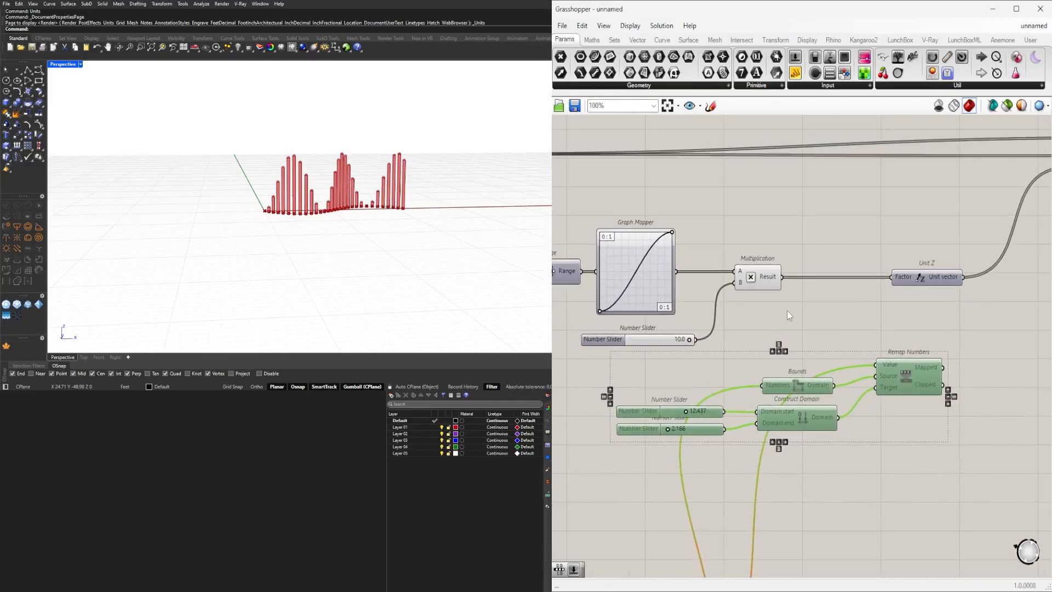
# Step: Wire Multiplication's Result into Bounds and the Remap Numbers Value input, and enable the copied remapping components
pyautogui.click(787, 310)
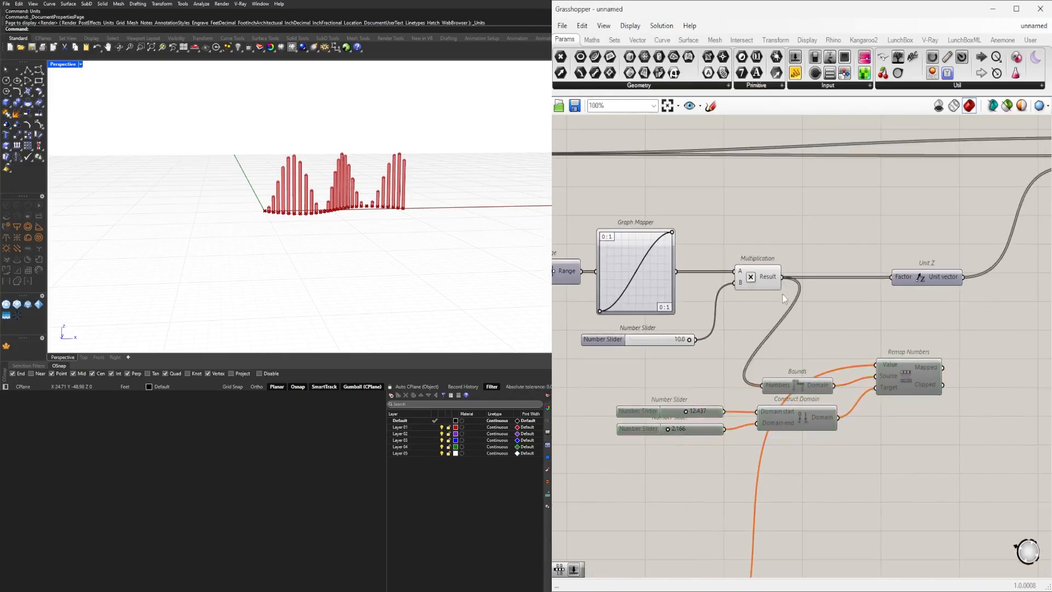
pyautogui.moveTo(954, 471); pyautogui.dragTo(708, 364)
pyautogui.middleClick(738, 355)
pyautogui.click(770, 359)
pyautogui.moveTo(951, 283); pyautogui.dragTo(814, 328, button='right')
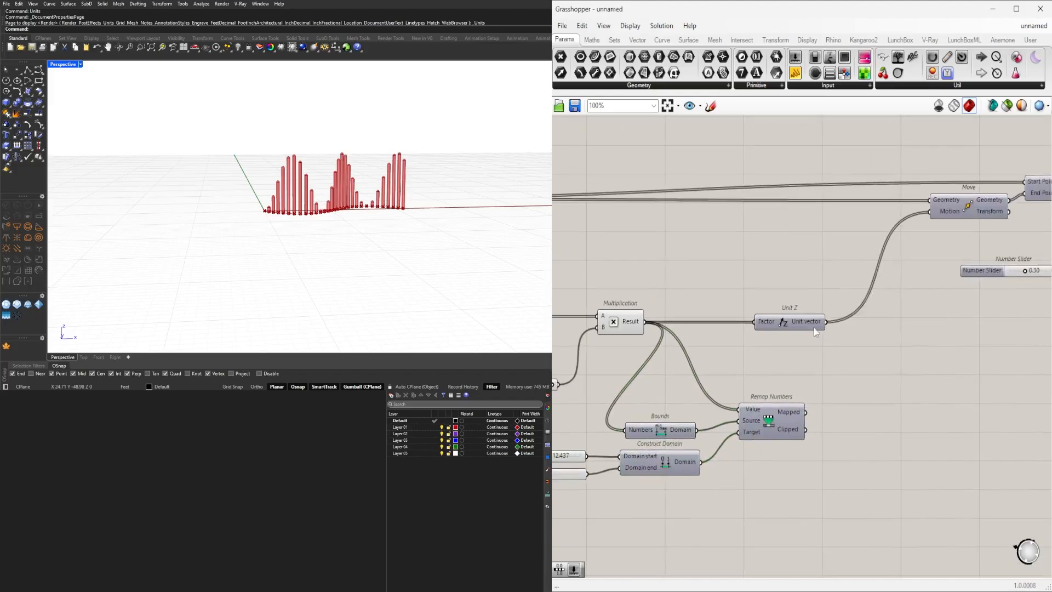
# Step: Shift Unit Z further right and try raising Remap Numbers to sit between Multiplication and Unit Z
pyautogui.moveTo(783, 427); pyautogui.dragTo(784, 365)
pyautogui.click(752, 423)
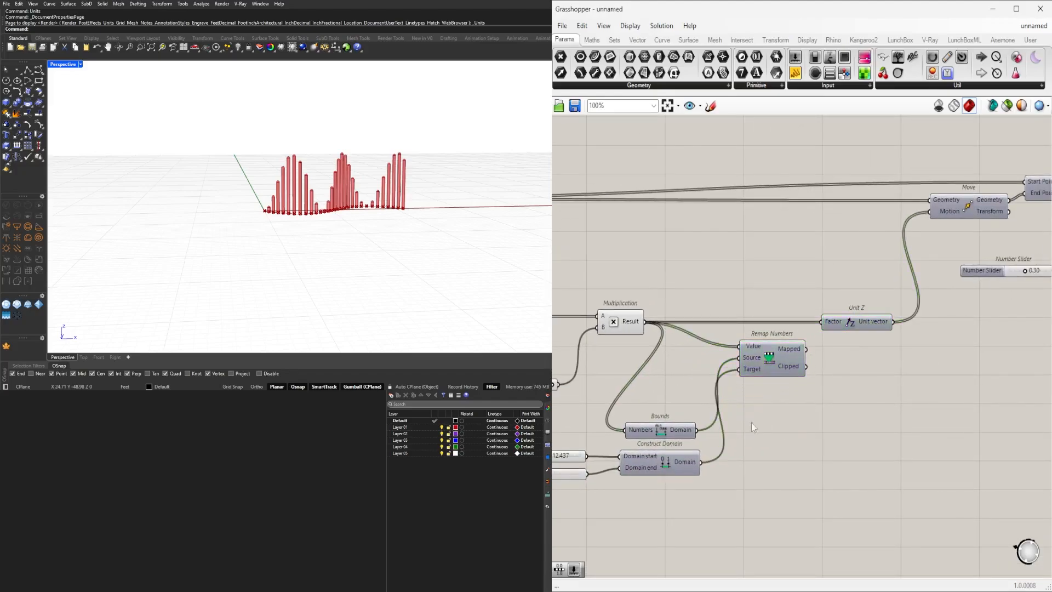
pyautogui.moveTo(751, 422); pyautogui.dragTo(923, 382, button='right')
pyautogui.hotkey('ctrl', 'z')
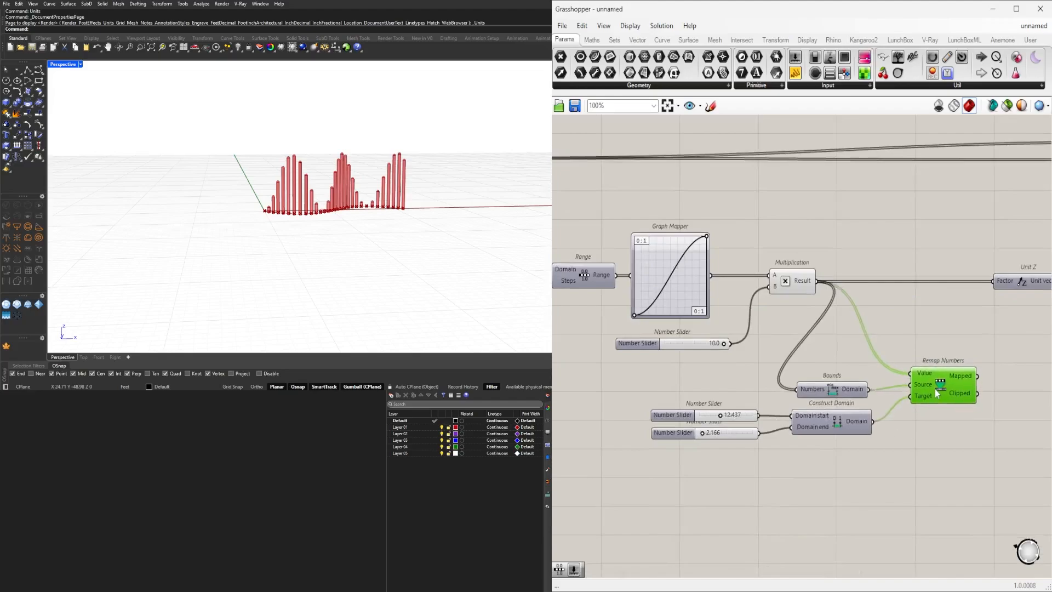
# Step: Shift Bounds, Construct Domain, its two sliders and Remap Numbers together as one group toward Unit Z
pyautogui.moveTo(961, 399); pyautogui.dragTo(949, 403)
pyautogui.moveTo(976, 476); pyautogui.dragTo(707, 369)
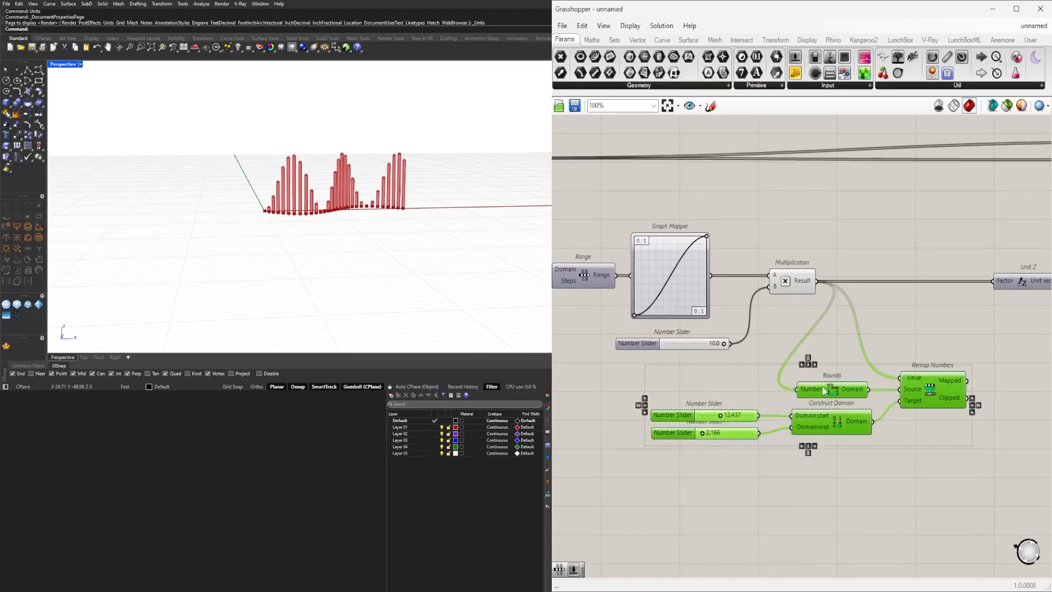
pyautogui.moveTo(824, 393); pyautogui.dragTo(933, 394)
pyautogui.moveTo(943, 398); pyautogui.dragTo(680, 448, button='right')
pyautogui.moveTo(682, 446); pyautogui.dragTo(721, 391)
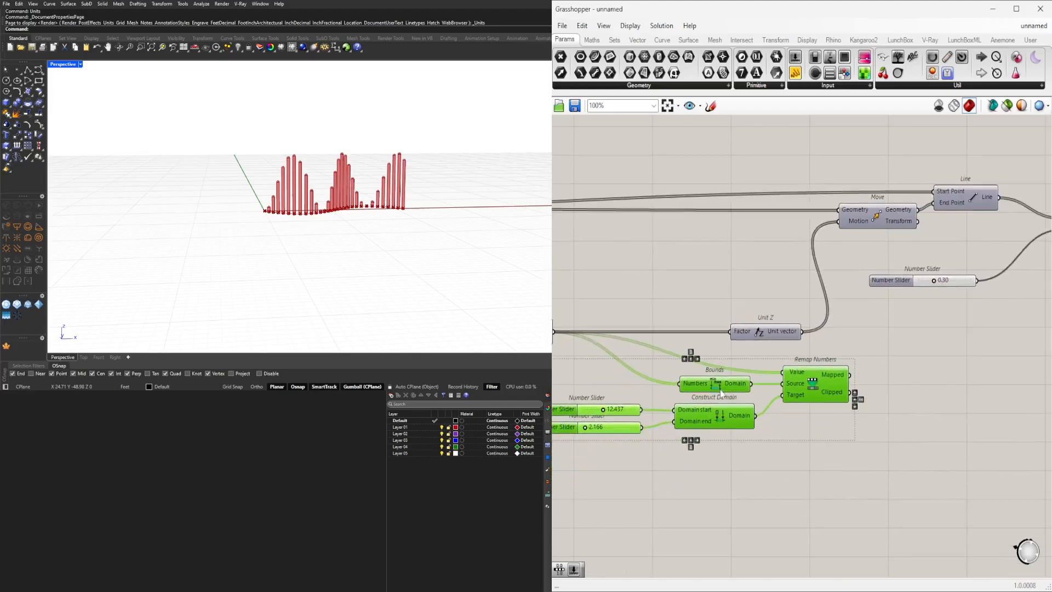
pyautogui.moveTo(723, 390); pyautogui.dragTo(746, 353, button='right')
# Step: Move Unit Z and the downstream pipe components further along to make room for the remapping group
pyautogui.click(865, 300)
pyautogui.scroll(-4, 857, 329)
pyautogui.moveTo(919, 318); pyautogui.dragTo(699, 235)
pyautogui.scroll(3, 727, 257)
pyautogui.keyDown('shift'); pyautogui.click(687, 365); pyautogui.keyUp('shift')
pyautogui.moveTo(790, 266); pyautogui.dragTo(941, 265)
# Step: Place the remapping group in line between Multiplication and Unit Z, and wire Remap Numbers' Mapped output into Unit Z's Factor
pyautogui.moveTo(864, 422); pyautogui.dragTo(1004, 407, button='right')
pyautogui.click(981, 408)
pyautogui.scroll(3, 862, 390)
pyautogui.moveTo(862, 388); pyautogui.dragTo(864, 376)
pyautogui.scroll(-3, 866, 498)
pyautogui.moveTo(888, 511); pyautogui.dragTo(685, 421)
pyautogui.scroll(3, 810, 439)
pyautogui.moveTo(933, 433); pyautogui.dragTo(925, 390)
pyautogui.moveTo(1041, 419); pyautogui.dragTo(845, 443, button='right')
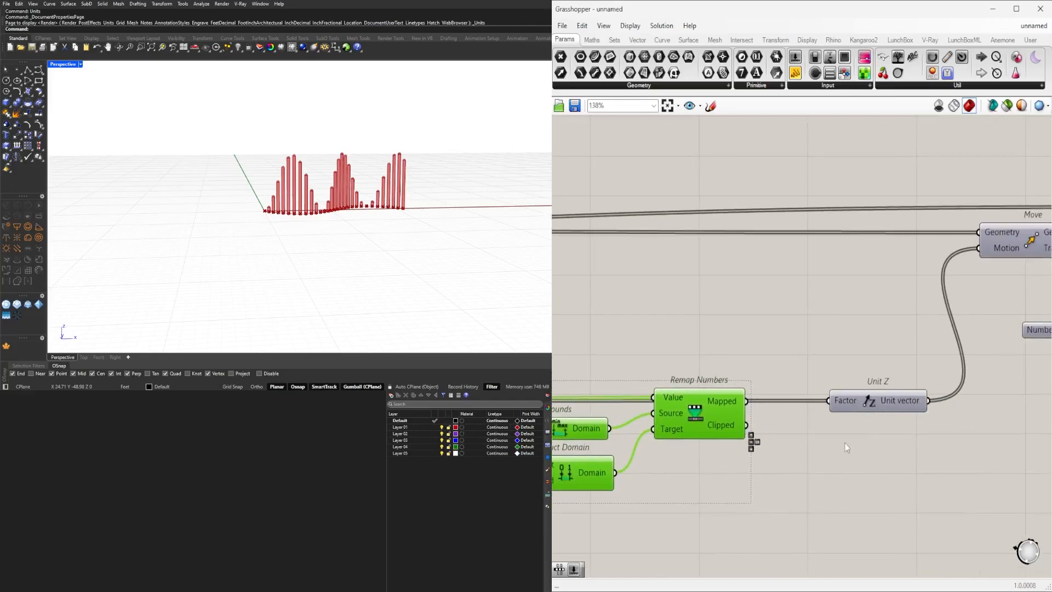
# Step: Bring Unit Z and the downstream Move, Line and pipe components close to Remap Numbers
pyautogui.scroll(-4, 833, 405)
pyautogui.scroll(-2, 921, 456)
pyautogui.moveTo(916, 454); pyautogui.dragTo(814, 439, button='right')
pyautogui.moveTo(1008, 459); pyautogui.dragTo(786, 329)
pyautogui.scroll(4, 755, 427)
pyautogui.click(666, 467)
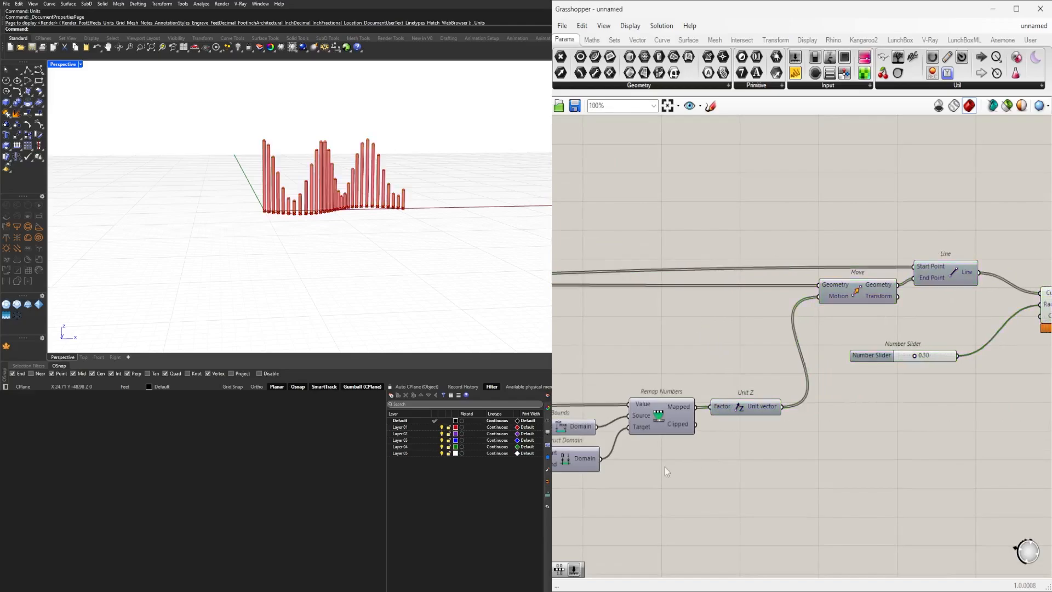
# Step: Set the height remapping domain to start at 5.060 and end at 7.843, and check the pipes in perspective
pyautogui.scroll(10, 665, 467)
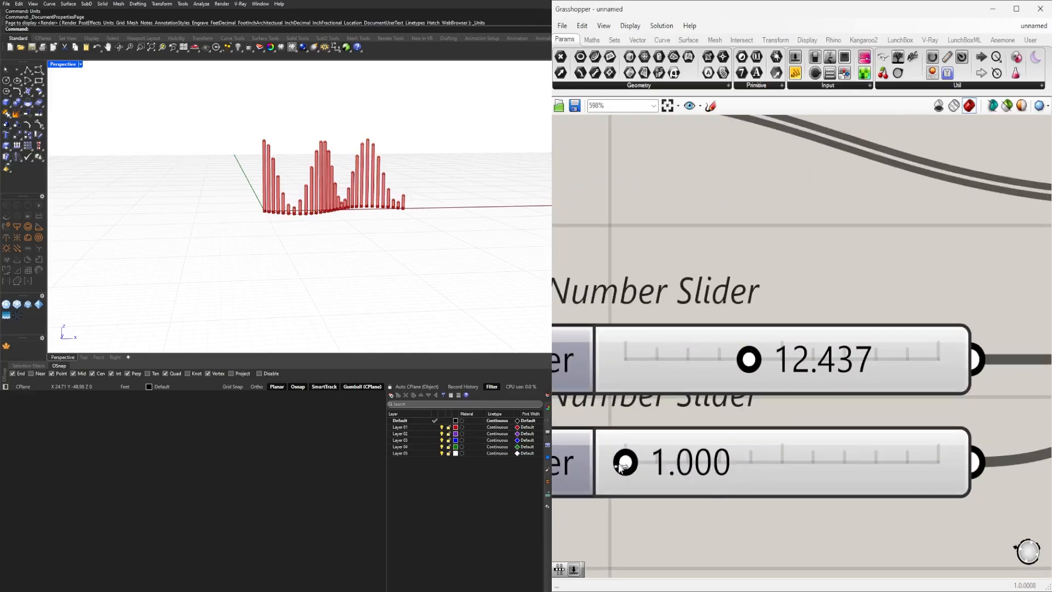
pyautogui.moveTo(626, 463); pyautogui.dragTo(688, 463)
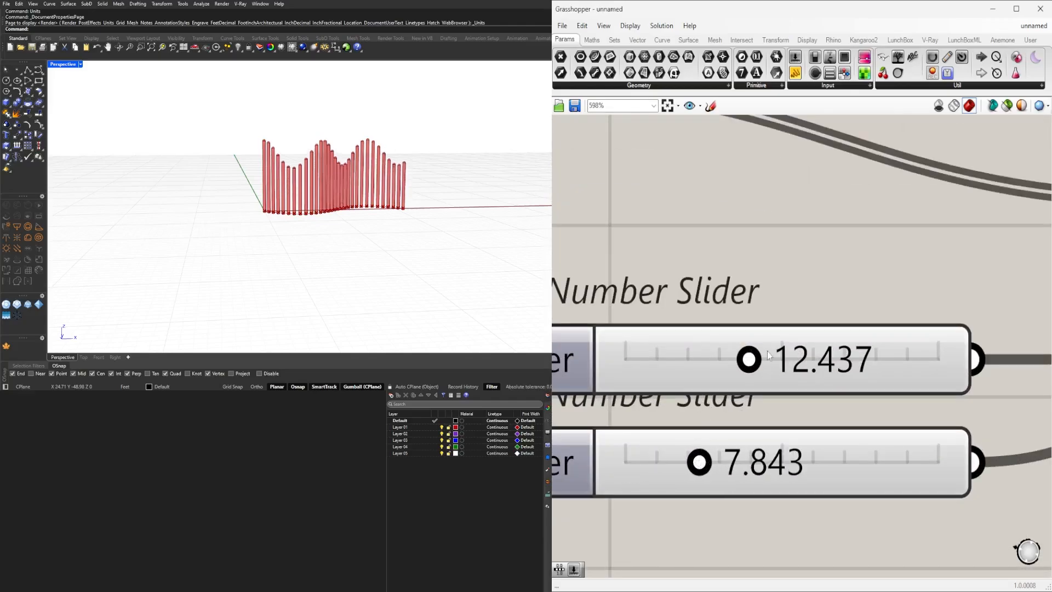
pyautogui.moveTo(690, 368); pyautogui.dragTo(667, 376)
pyautogui.moveTo(323, 218)
pyautogui.mouseDown(button='right')
pyautogui.moveTo(387, 237)
pyautogui.moveTo(343, 226)
pyautogui.mouseUp(button='right')
pyautogui.scroll(5, 343, 226)
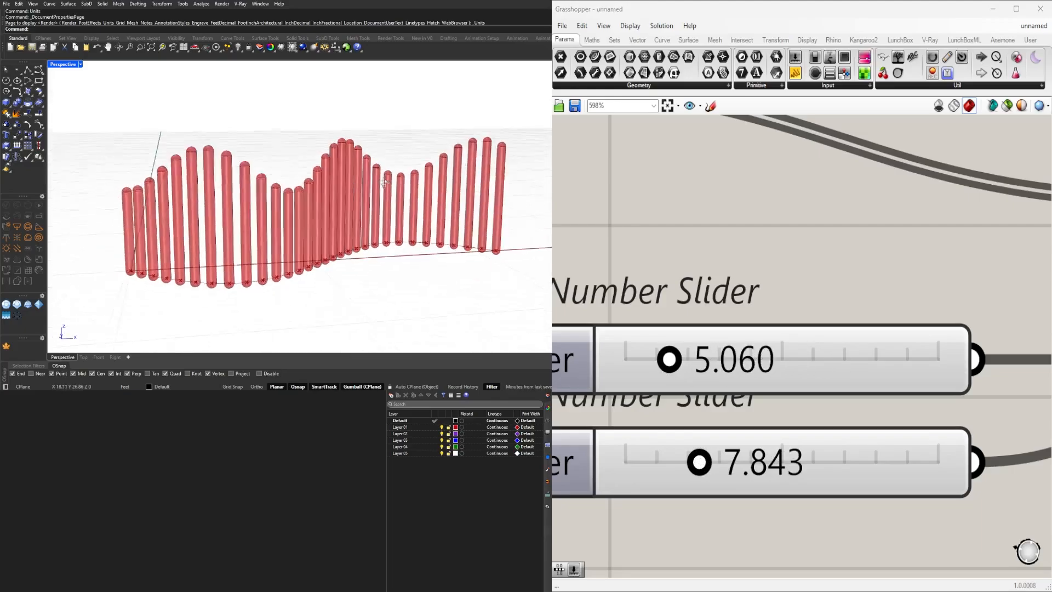
# Step: Set the Domain end slider of the Construct Domain feeding Range to 1
pyautogui.scroll(-6, 659, 253)
pyautogui.moveTo(714, 298); pyautogui.dragTo(893, 382, button='right')
pyautogui.scroll(-3, 907, 422)
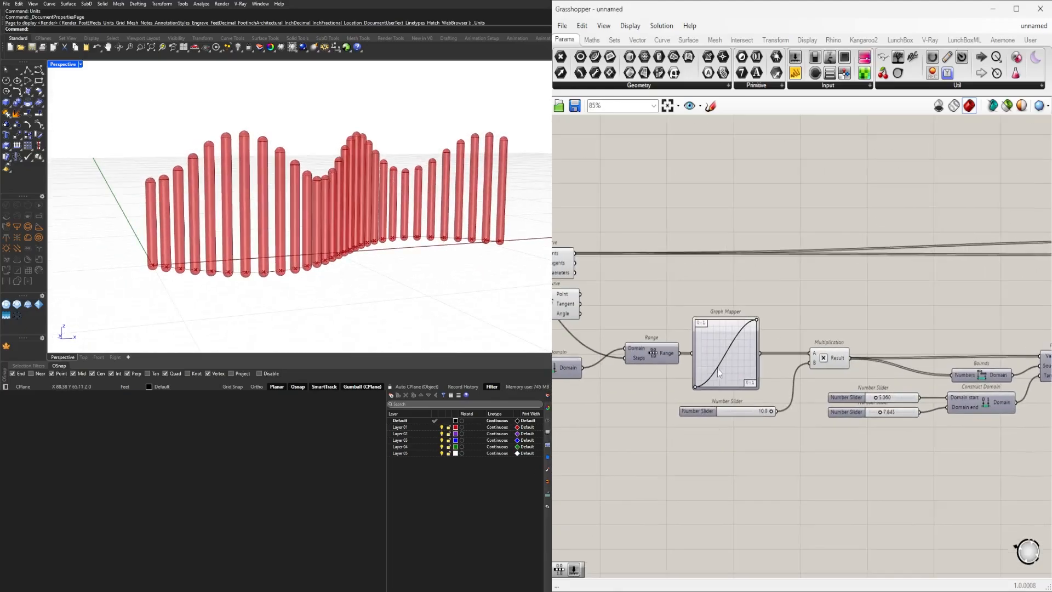
pyautogui.scroll(4, 727, 355)
pyautogui.moveTo(794, 273); pyautogui.dragTo(769, 289)
pyautogui.scroll(-4, 768, 289)
pyautogui.moveTo(630, 372); pyautogui.dragTo(944, 395, button='right')
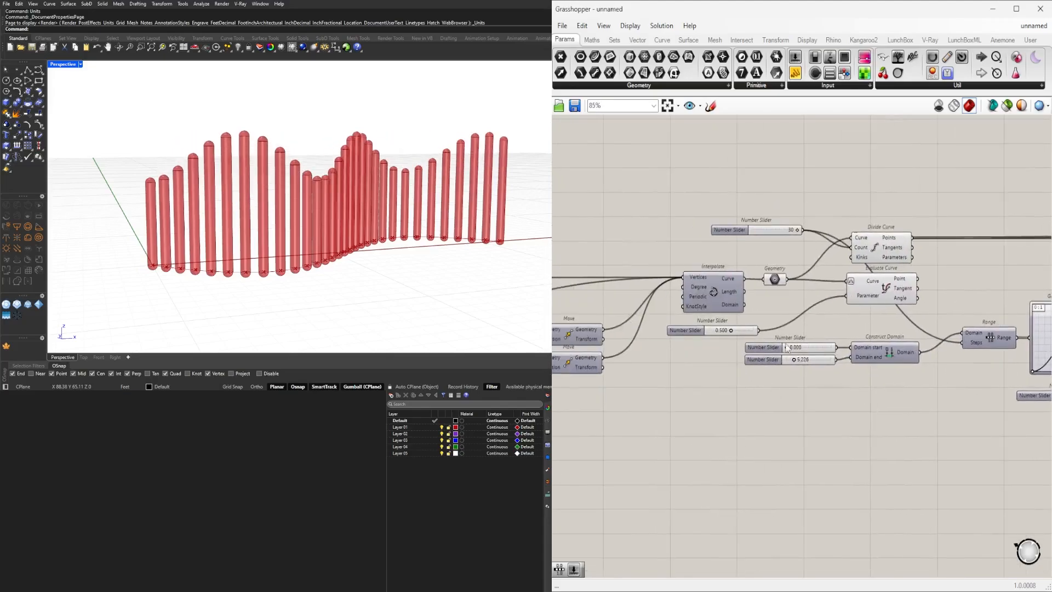
pyautogui.scroll(5, 787, 349)
pyautogui.doubleClick(819, 385)
pyautogui.write('1')
pyautogui.press('Return')
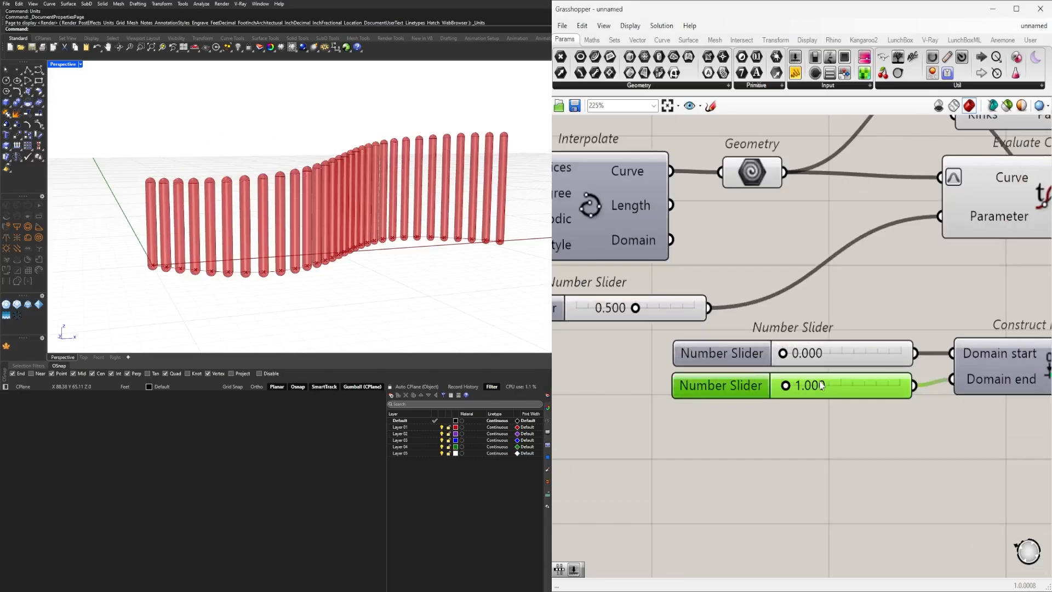
# Step: Reshape the Graph Mapper's sine curve into a single peak centred at the middle of its range
pyautogui.scroll(-3, 847, 398)
pyautogui.moveTo(871, 404); pyautogui.dragTo(578, 429, button='right')
pyautogui.scroll(5, 932, 348)
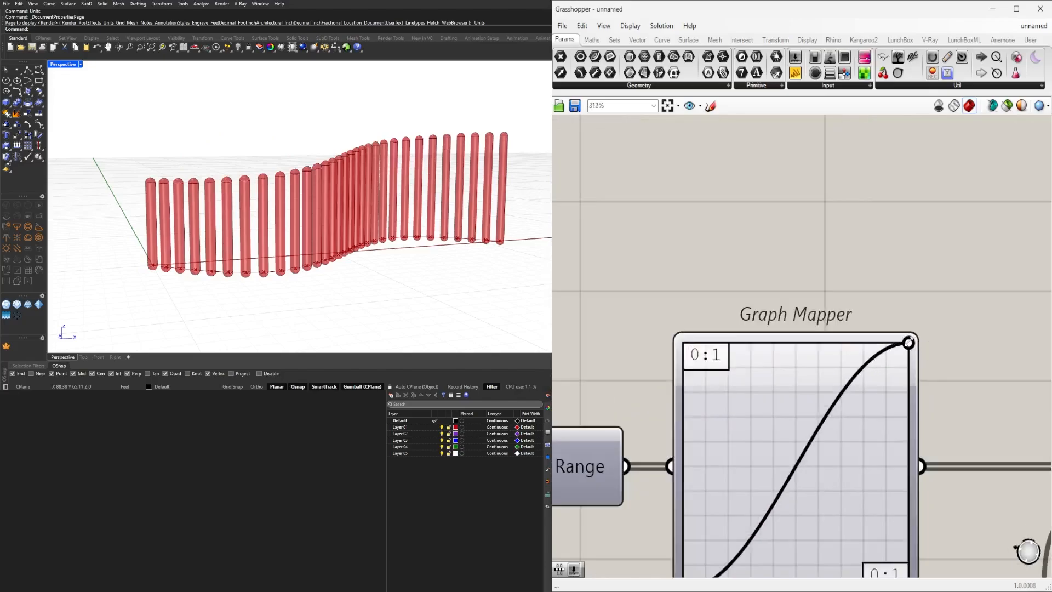
pyautogui.moveTo(909, 343); pyautogui.dragTo(796, 317)
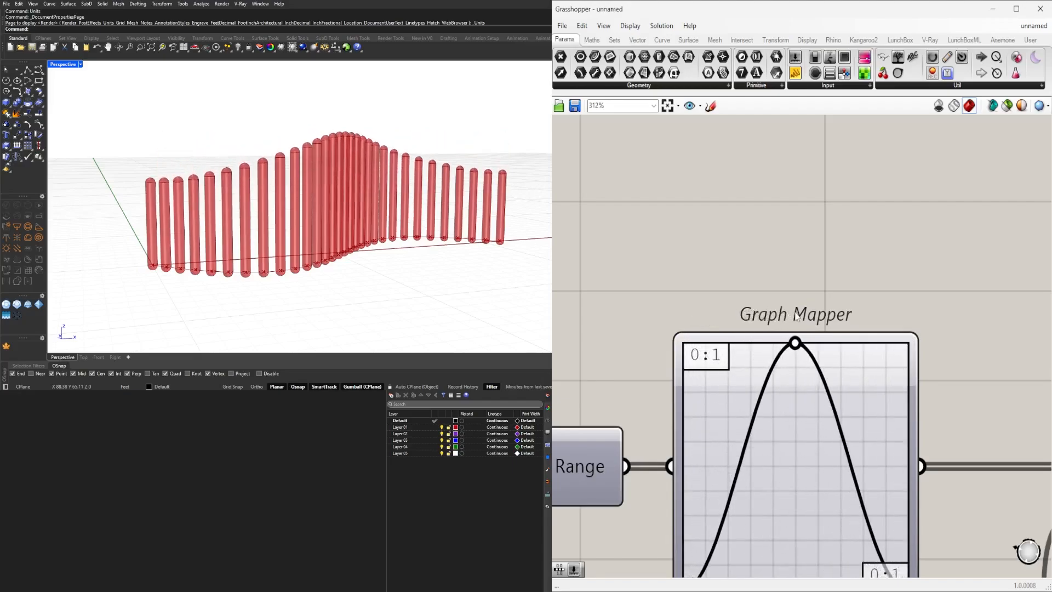
pyautogui.scroll(-5, 234, 207)
pyautogui.moveTo(234, 206); pyautogui.dragTo(267, 233, button='right')
pyautogui.scroll(-5, 803, 236)
pyautogui.moveTo(887, 266); pyautogui.dragTo(701, 320, button='right')
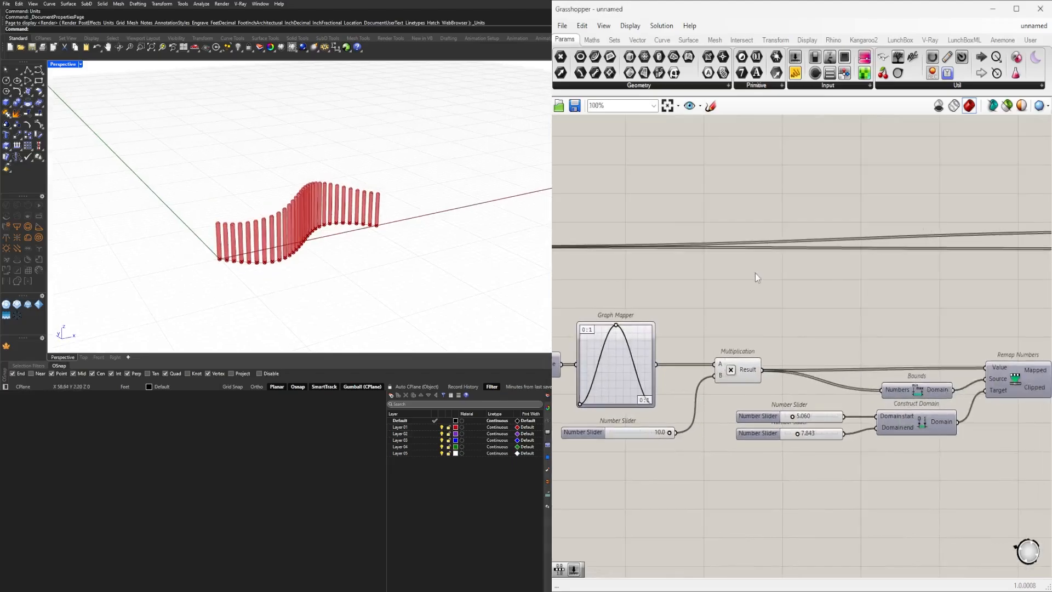
# Step: Delete the leftover objects near the active Graph Mapper definition
pyautogui.scroll(-5, 757, 275)
pyautogui.scroll(4, 719, 231)
pyautogui.moveTo(719, 232); pyautogui.dragTo(858, 256, button='right')
pyautogui.scroll(-2, 858, 256)
pyautogui.moveTo(1015, 267); pyautogui.dragTo(773, 171)
pyautogui.scroll(5, 853, 238)
pyautogui.press('Delete')
pyautogui.scroll(-5, 866, 270)
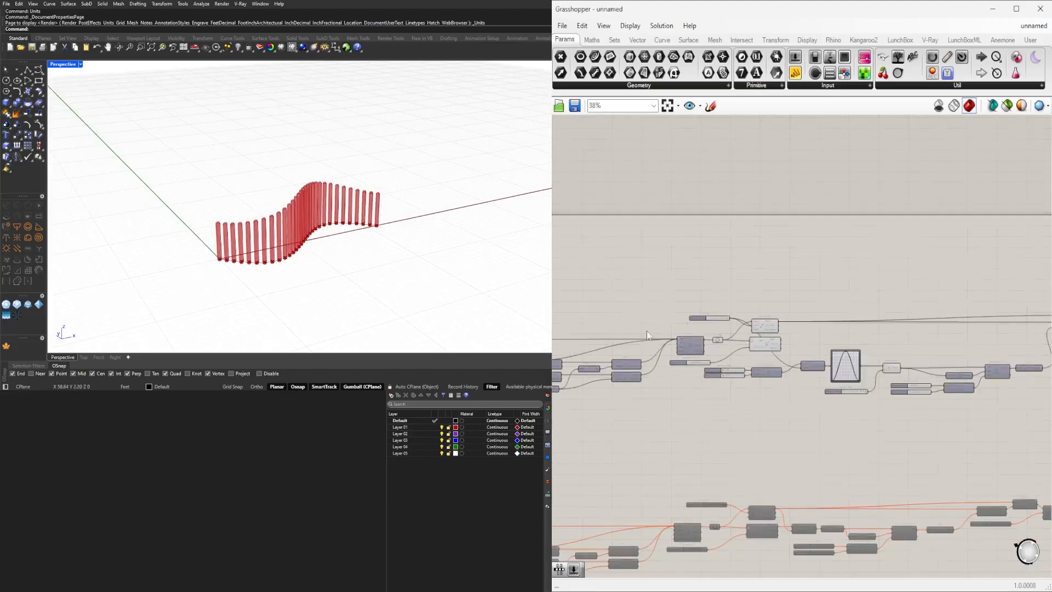
# Step: Align the Divide Curve count slider with the Evaluate Curve parameter slider below it
pyautogui.scroll(4, 648, 330)
pyautogui.click(747, 320)
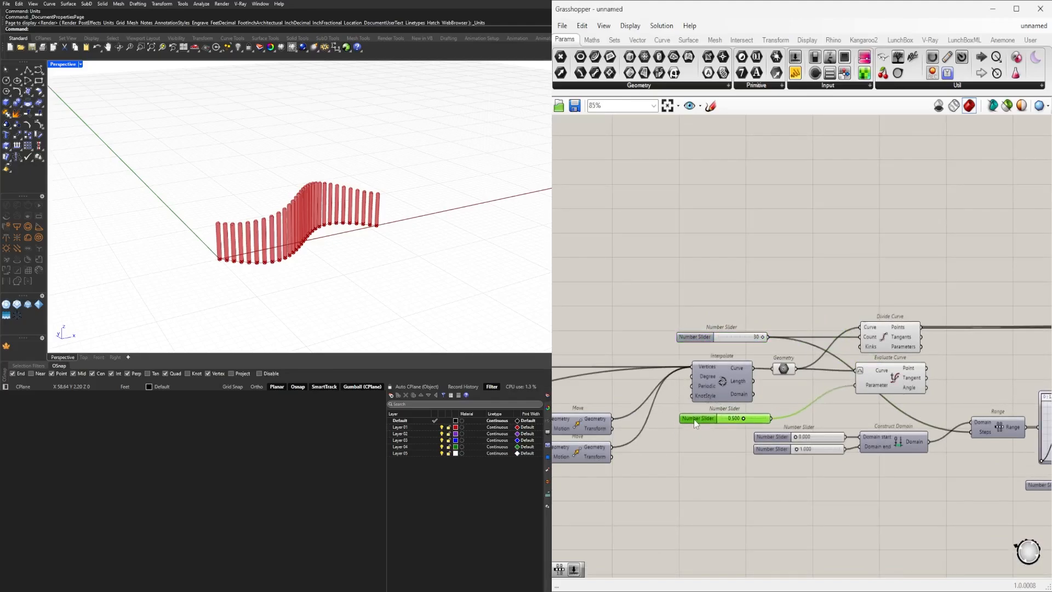
pyautogui.click(675, 387)
pyautogui.moveTo(692, 339); pyautogui.dragTo(695, 339)
pyautogui.click(683, 272)
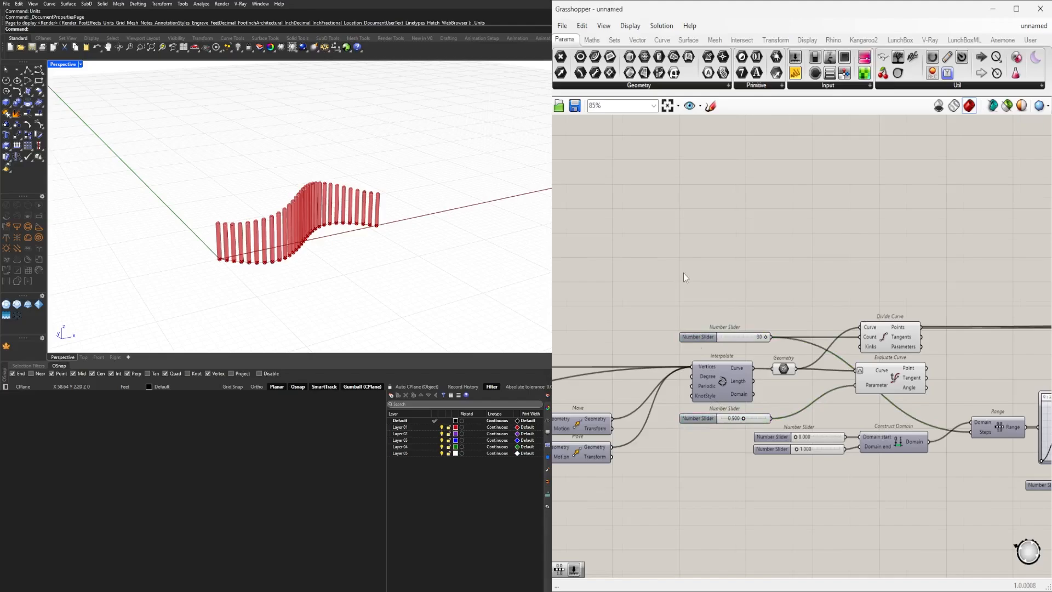
# Step: Examine the full stack of pipe definition variants on the canvas
pyautogui.scroll(-8, 683, 272)
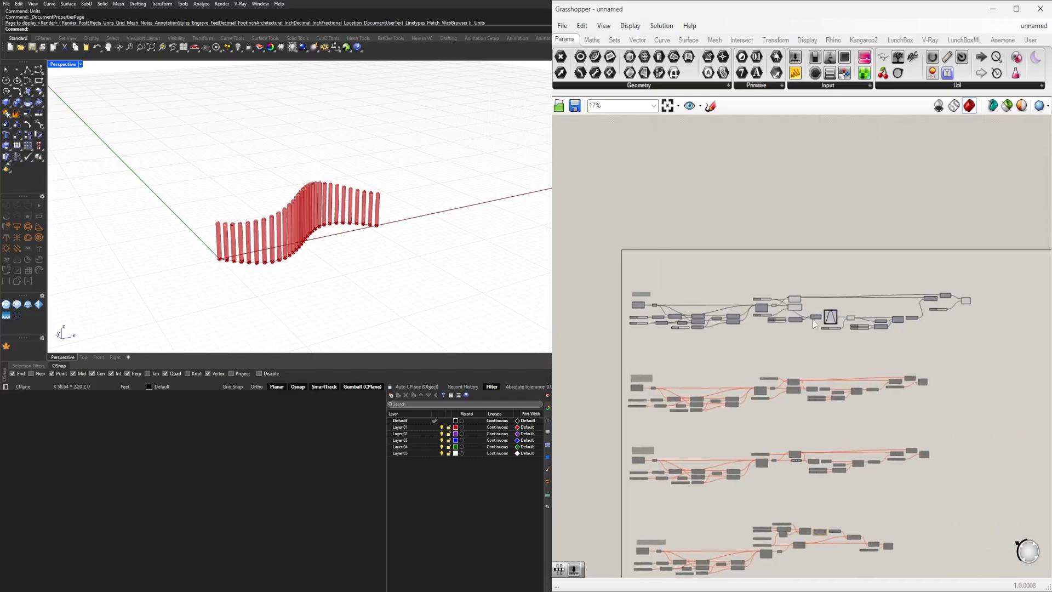
pyautogui.moveTo(981, 340); pyautogui.dragTo(649, 263)
pyautogui.click(801, 191)
pyautogui.scroll(-6, 671, 195)
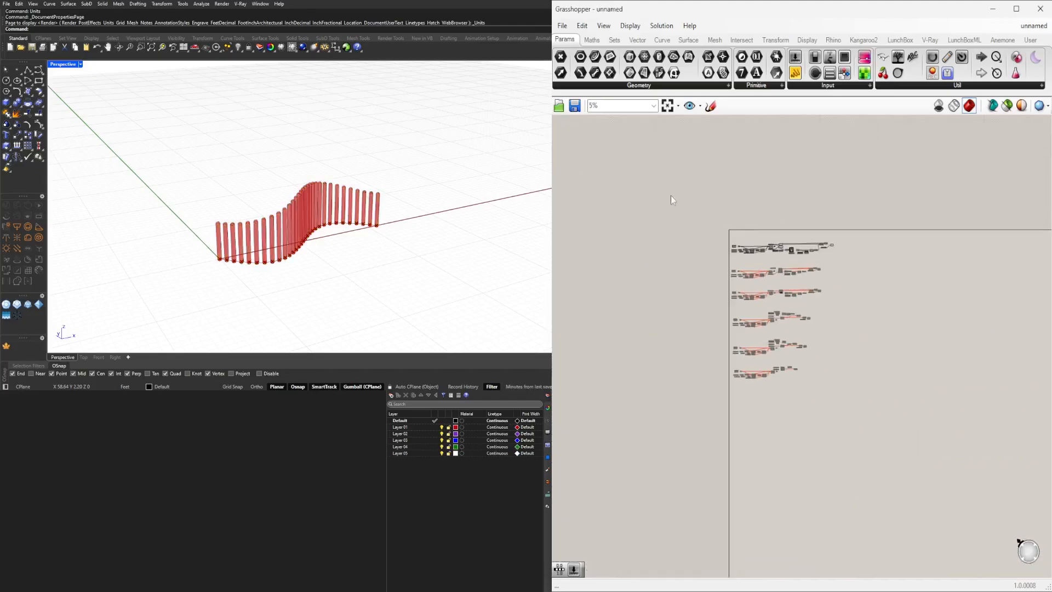
pyautogui.moveTo(665, 185); pyautogui.dragTo(925, 467)
pyautogui.scroll(4, 712, 353)
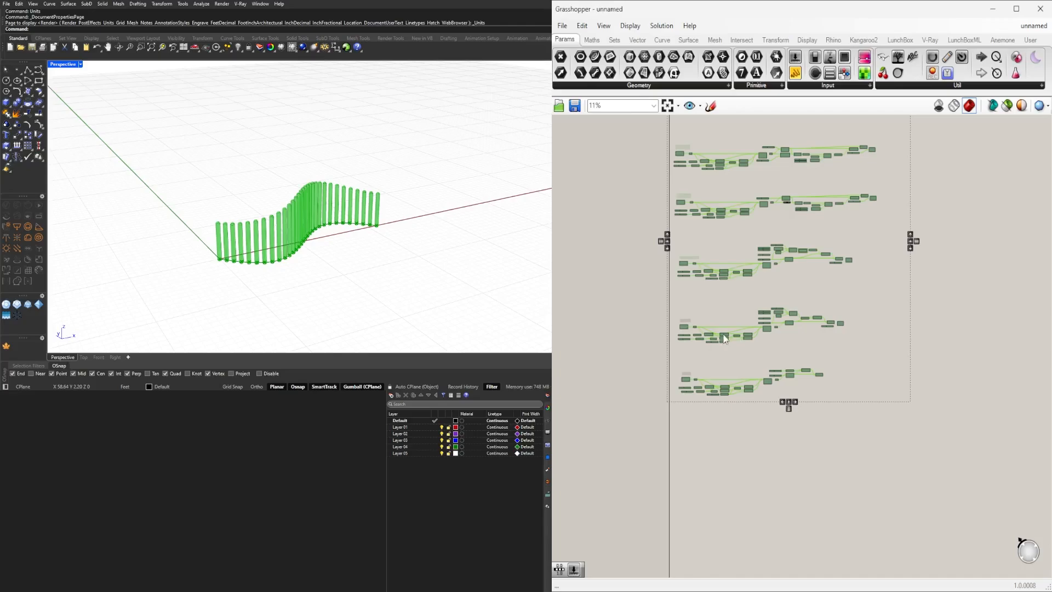
pyautogui.scroll(2, 763, 268)
pyautogui.click(649, 271)
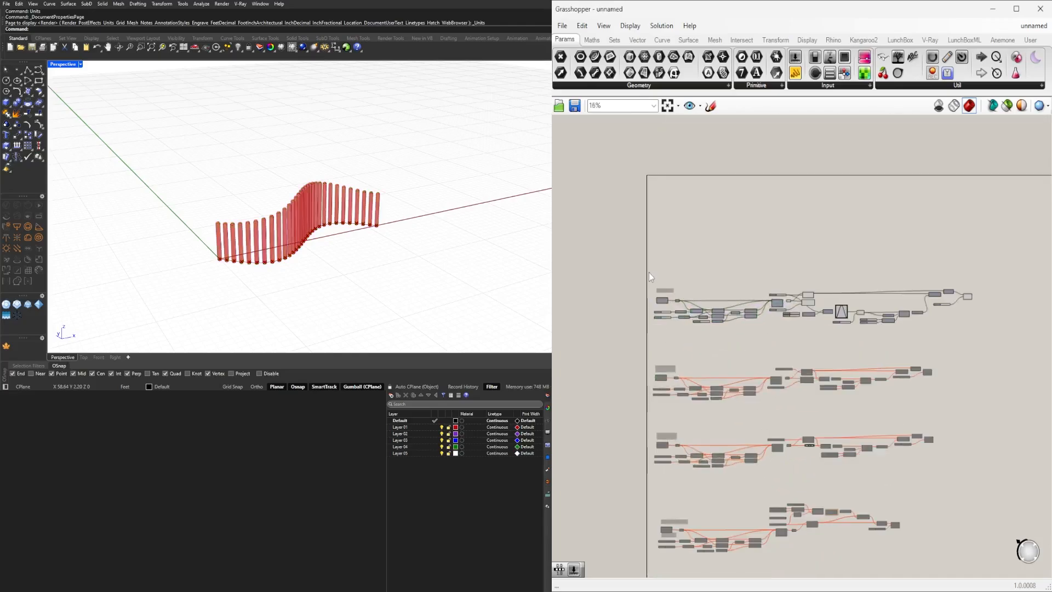
pyautogui.scroll(2, 667, 272)
pyautogui.moveTo(758, 283)
pyautogui.mouseDown(button='right')
pyautogui.moveTo(705, 292)
pyautogui.moveTo(735, 258)
pyautogui.moveTo(758, 267)
pyautogui.mouseUp(button='right')
pyautogui.scroll(-1, 709, 281)
pyautogui.moveTo(956, 356); pyautogui.dragTo(931, 352, button='right')
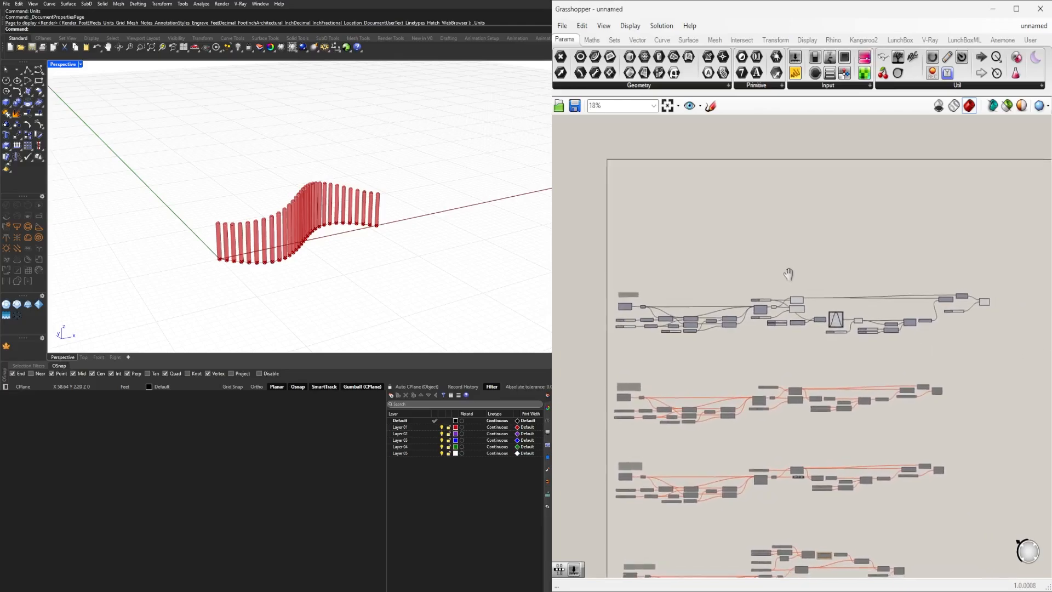
# Step: Duplicate the entire active Graph Mapper definition into the empty space above it
pyautogui.moveTo(578, 256); pyautogui.dragTo(1013, 349)
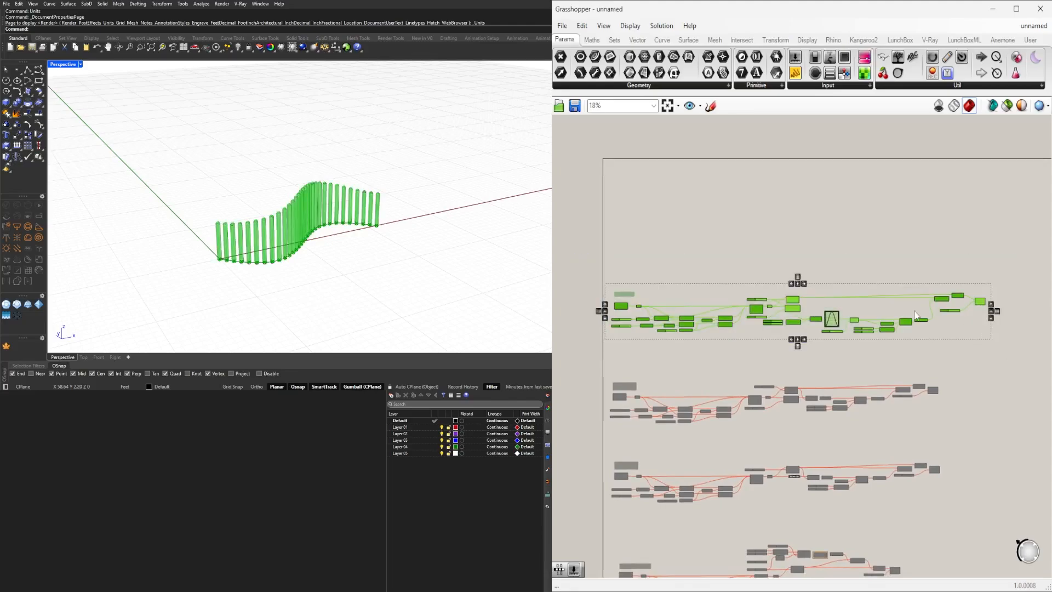
pyautogui.keyDown('alt'); pyautogui.moveTo(836, 324); pyautogui.dragTo(839, 204); pyautogui.keyUp('alt')
pyautogui.click(840, 260)
# Step: Limit the Range domain end slider in the copied definition to a maximum of 1
pyautogui.scroll(10, 783, 205)
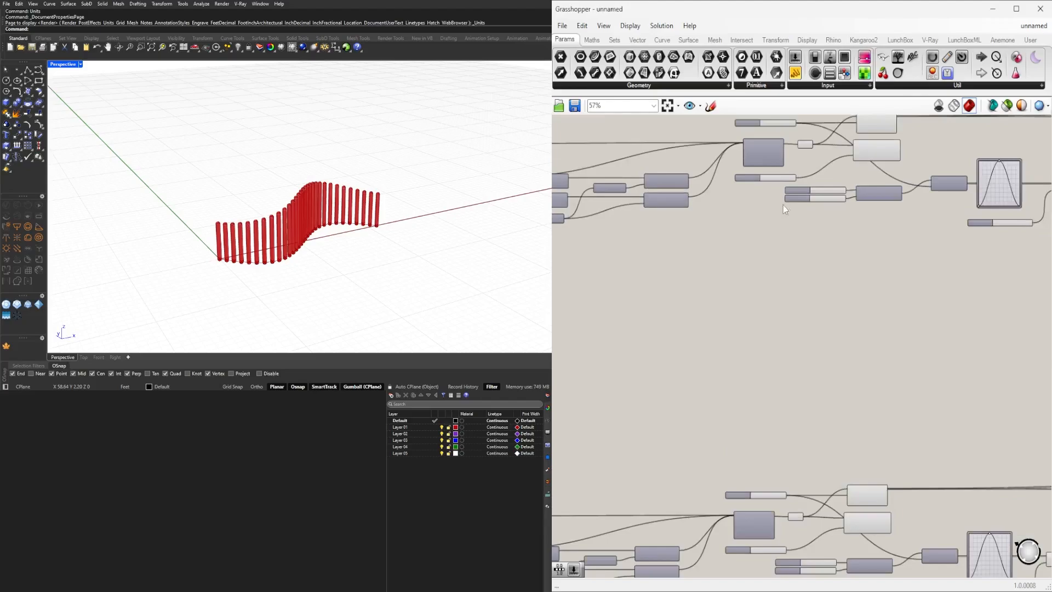
pyautogui.doubleClick(758, 314)
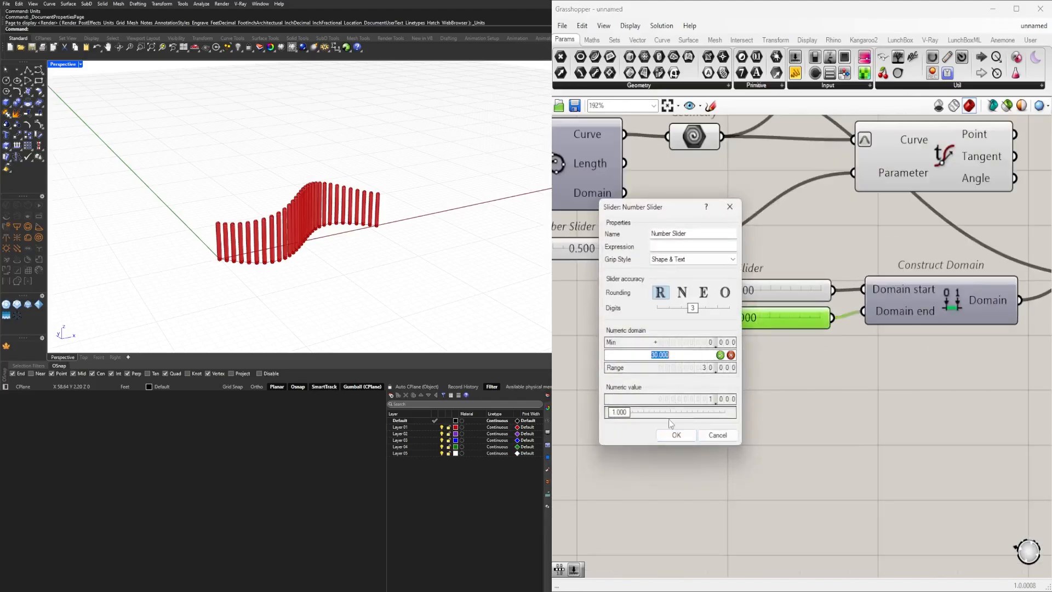
pyautogui.click(669, 438)
# Step: Change the copied definition's title text to "OPTION 5 GRAPH MAPPER 2"
pyautogui.scroll(-5, 844, 371)
pyautogui.moveTo(922, 407); pyautogui.dragTo(725, 445, button='right')
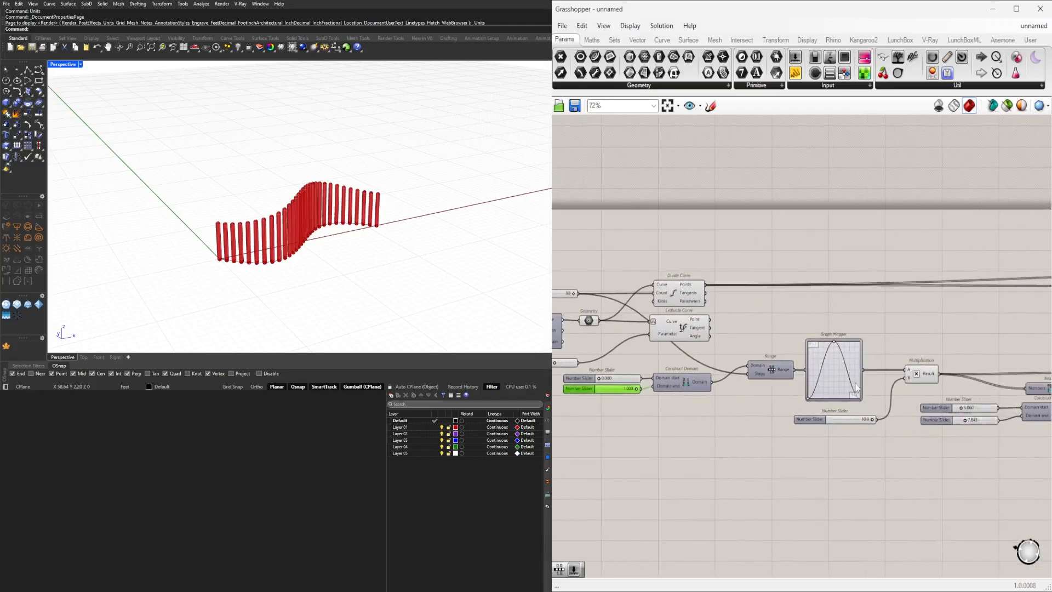
pyautogui.scroll(3, 837, 352)
pyautogui.scroll(-5, 871, 359)
pyautogui.moveTo(1036, 419); pyautogui.dragTo(838, 386, button='right')
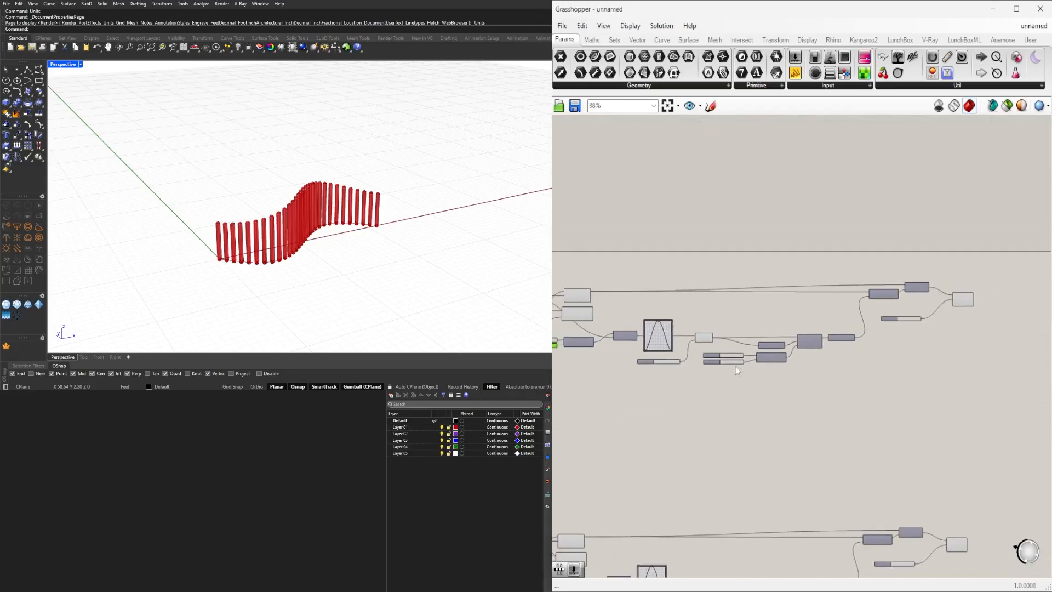
pyautogui.moveTo(609, 370); pyautogui.dragTo(906, 295, button='right')
pyautogui.moveTo(600, 434); pyautogui.dragTo(838, 364, button='right')
pyautogui.scroll(5, 735, 364)
pyautogui.scroll(-5, 737, 362)
pyautogui.moveTo(822, 262); pyautogui.dragTo(784, 392, button='right')
pyautogui.scroll(4, 755, 240)
pyautogui.doubleClick(756, 241)
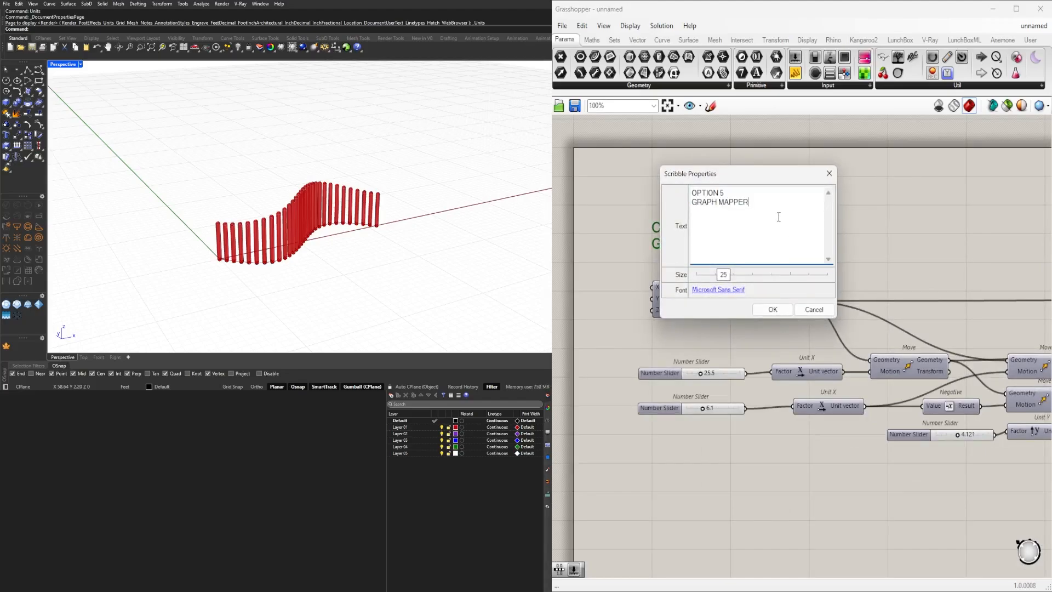
pyautogui.click(772, 315)
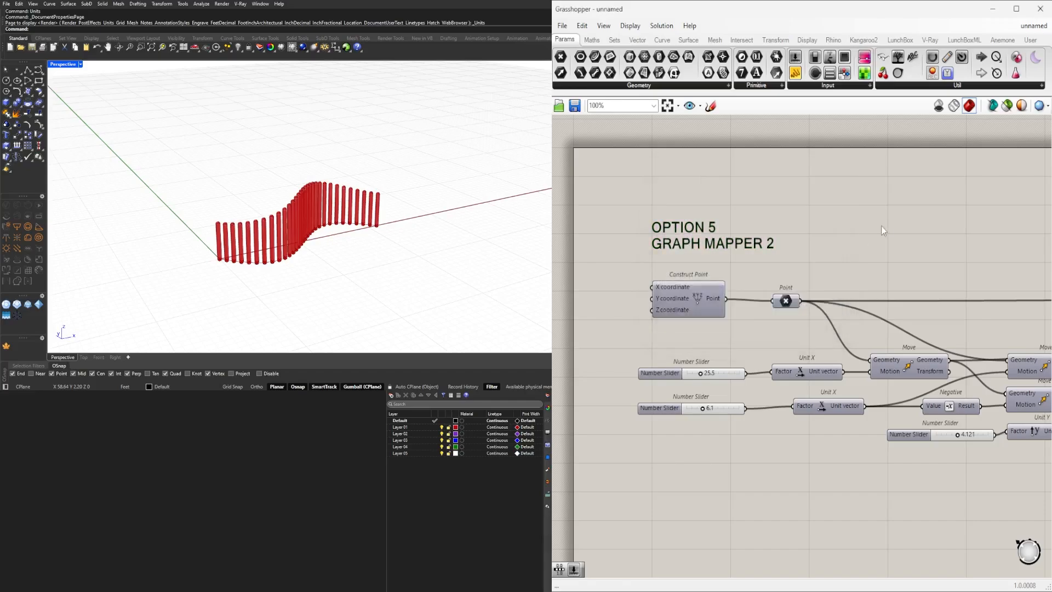
# Step: Move Multiplication, its slider and all downstream components away from the Graph Mapper to open a gap
pyautogui.scroll(-4, 923, 274)
pyautogui.moveTo(941, 363); pyautogui.dragTo(575, 385, button='right')
pyautogui.scroll(4, 887, 398)
pyautogui.moveTo(886, 397); pyautogui.dragTo(633, 406, button='right')
pyautogui.scroll(-5, 804, 426)
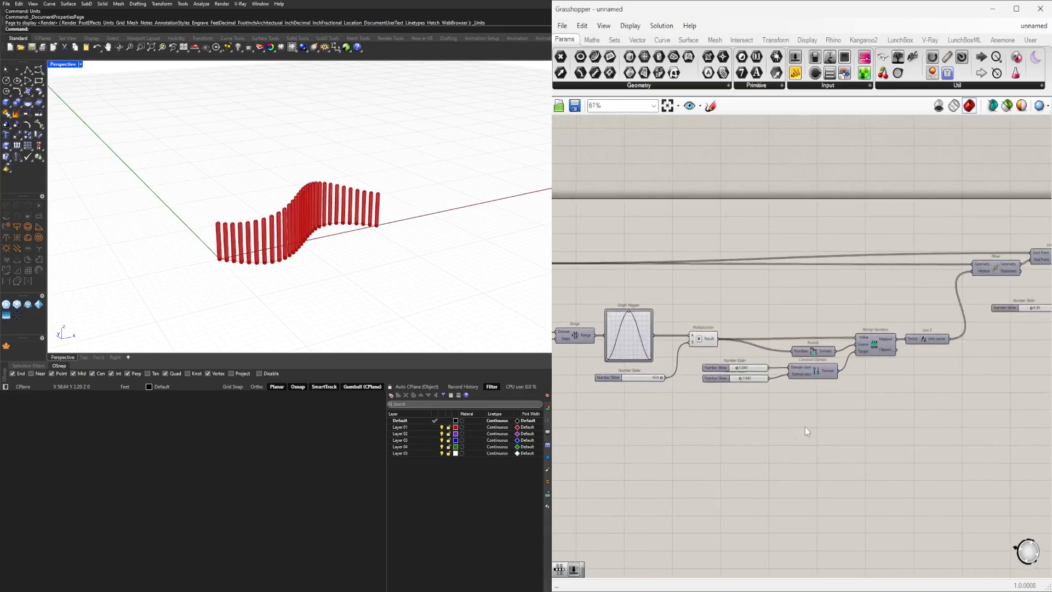
pyautogui.moveTo(940, 411); pyautogui.dragTo(686, 291)
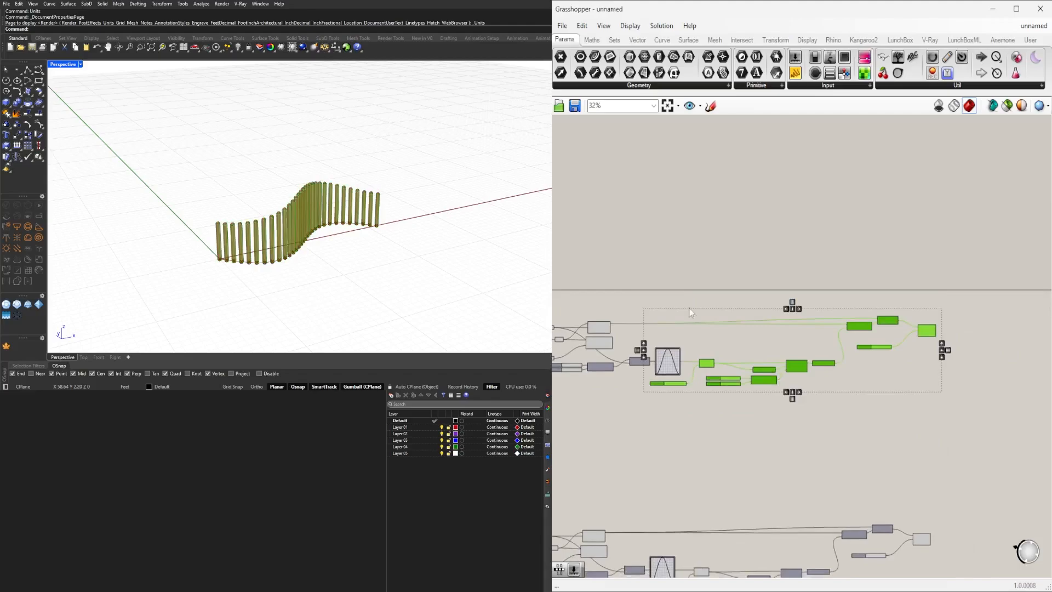
pyautogui.scroll(6, 689, 308)
pyautogui.click(790, 446)
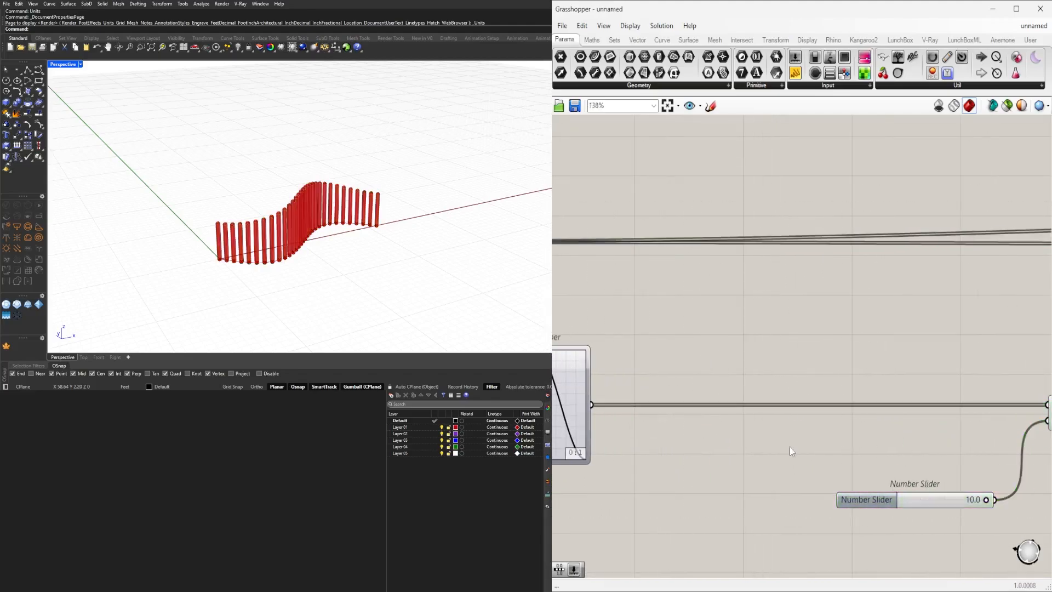
# Step: Copy the Graph Mapper into the gap and wire it in series between the first one and Multiplication's A input
pyautogui.moveTo(791, 446); pyautogui.dragTo(813, 384, button='right')
pyautogui.keyDown('alt'); pyautogui.moveTo(678, 341); pyautogui.dragTo(823, 349); pyautogui.keyUp('alt')
pyautogui.moveTo(750, 342); pyautogui.dragTo(748, 341)
pyautogui.scroll(-2, 747, 341)
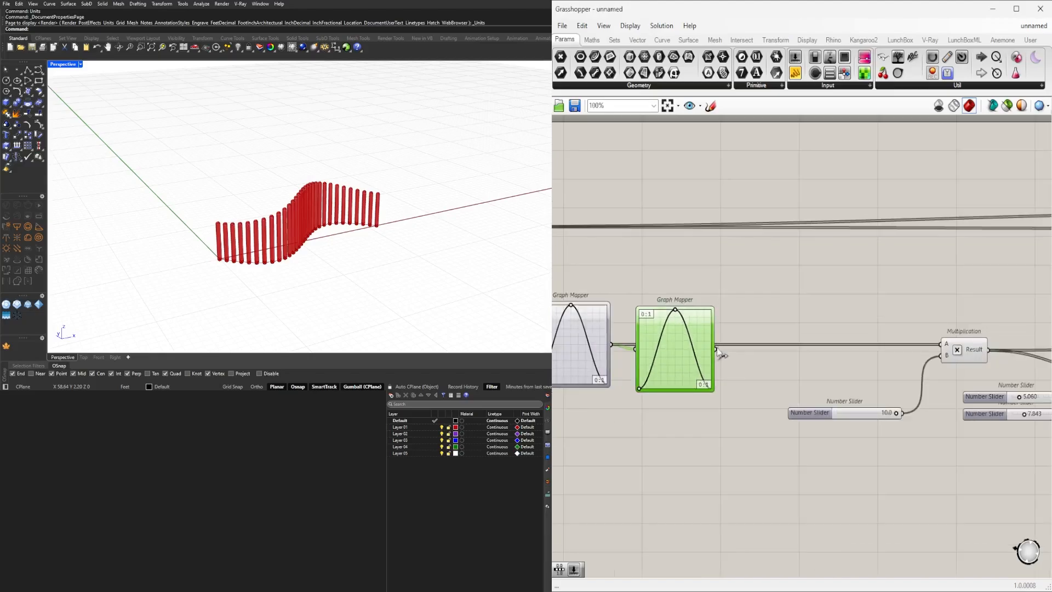
pyautogui.moveTo(945, 349); pyautogui.dragTo(944, 348)
# Step: Align the second Graph Mapper level with the first one
pyautogui.moveTo(783, 351); pyautogui.dragTo(911, 351, button='right')
pyautogui.scroll(3, 798, 327)
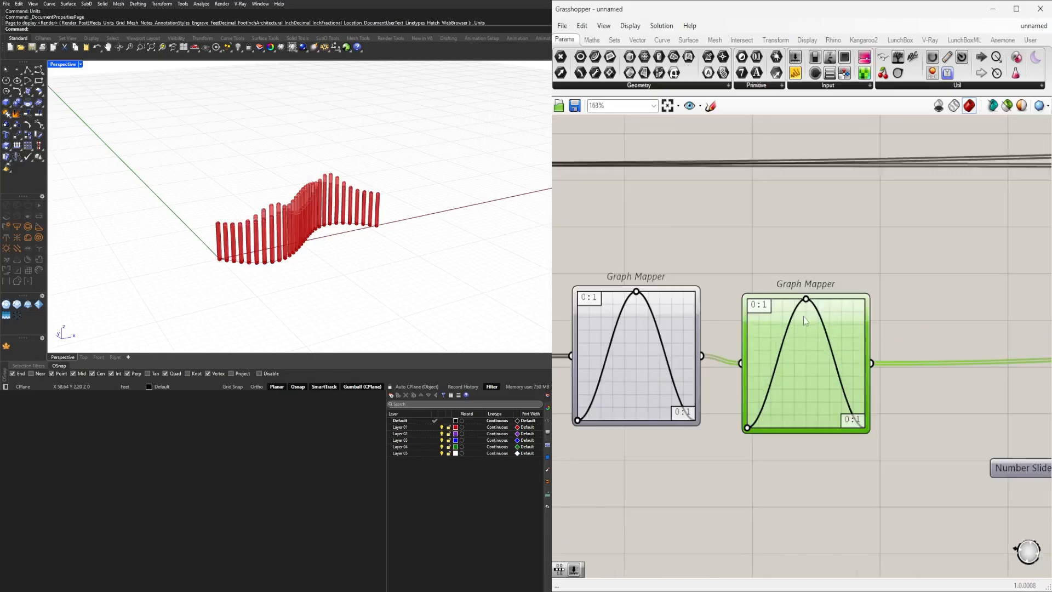
pyautogui.moveTo(803, 317); pyautogui.dragTo(808, 312)
# Step: Inspect the second Graph Mapper's domain and curve settings in the Graph Editor
pyautogui.doubleClick(778, 333)
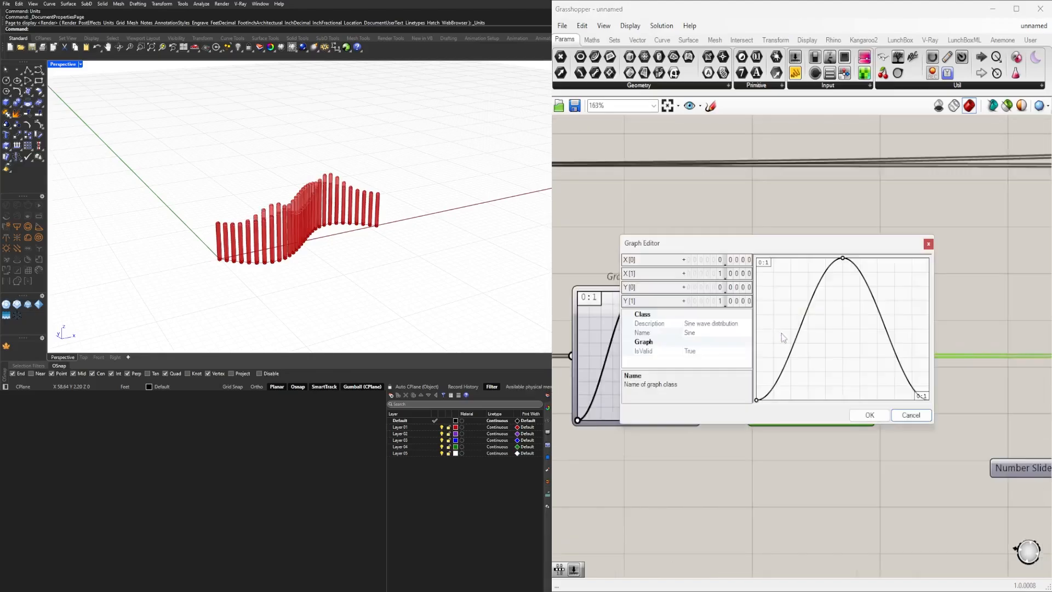
pyautogui.click(927, 244)
pyautogui.scroll(-10, 880, 308)
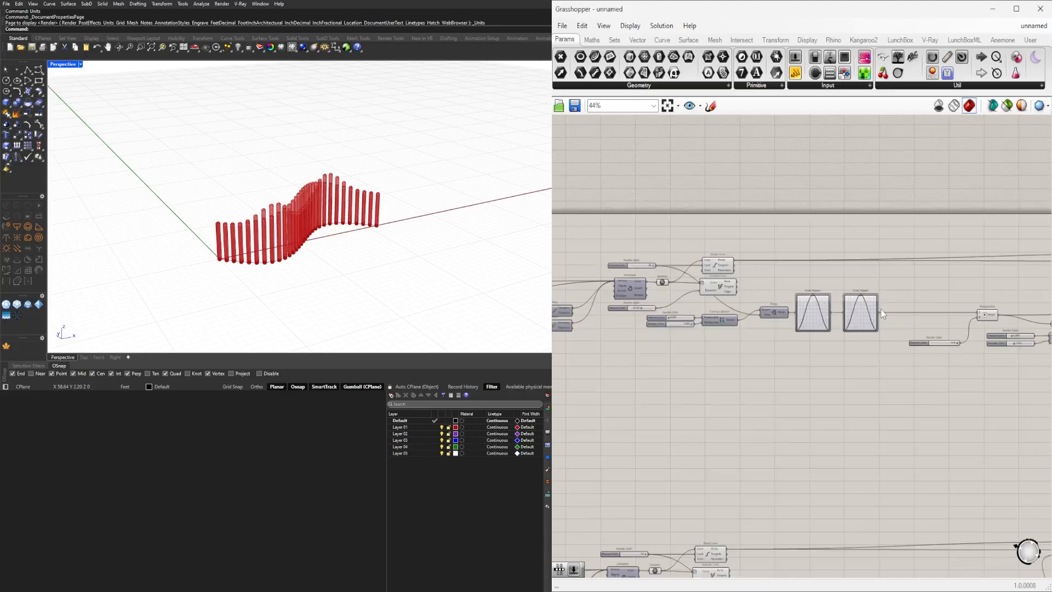
# Step: Disable all components of the original single Graph Mapper option row
pyautogui.moveTo(634, 302); pyautogui.dragTo(960, 366)
pyautogui.middleClick(965, 357)
pyautogui.click(996, 366)
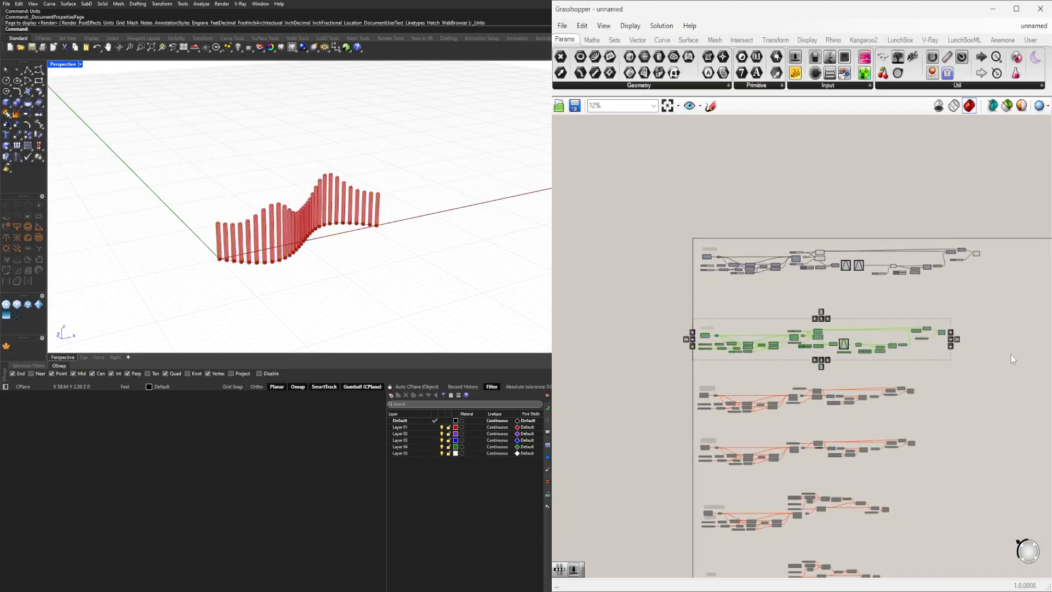
# Step: Change the second chained Graph Mapper's graph type to Bezier
pyautogui.scroll(10, 825, 271)
pyautogui.moveTo(862, 309); pyautogui.dragTo(769, 328, button='right')
pyautogui.scroll(-5, 814, 287)
pyautogui.moveTo(971, 340); pyautogui.dragTo(782, 356, button='right')
pyautogui.scroll(4, 782, 356)
pyautogui.scroll(3, 783, 357)
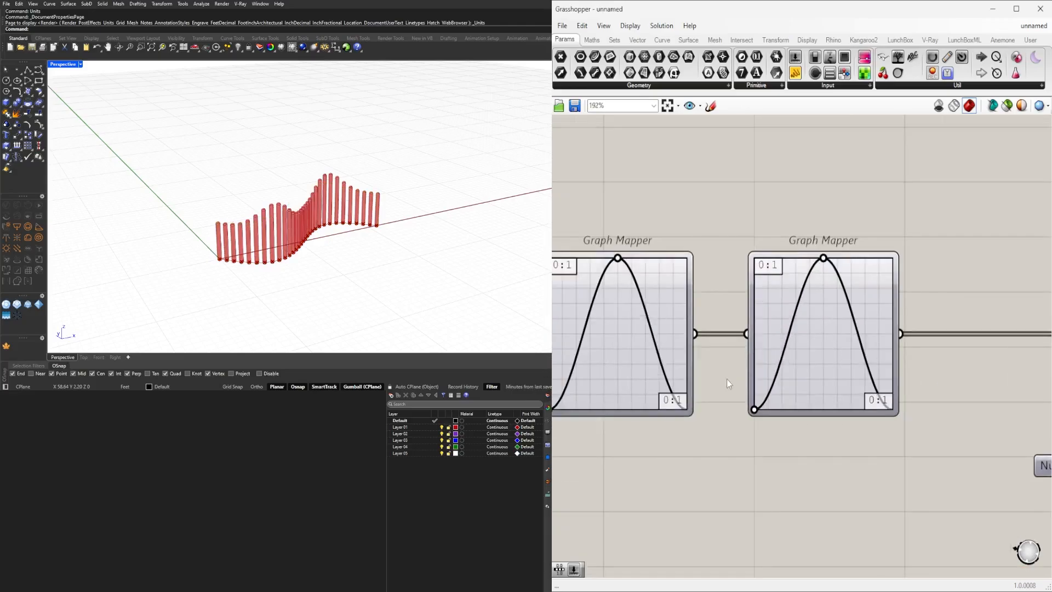
pyautogui.rightClick(843, 311)
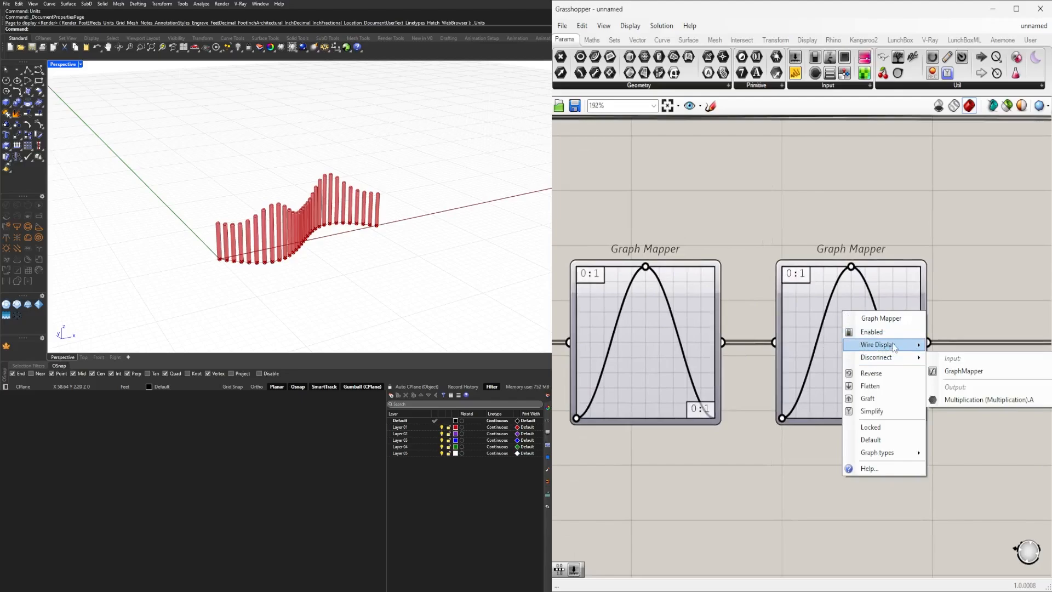
pyautogui.moveTo(892, 346)
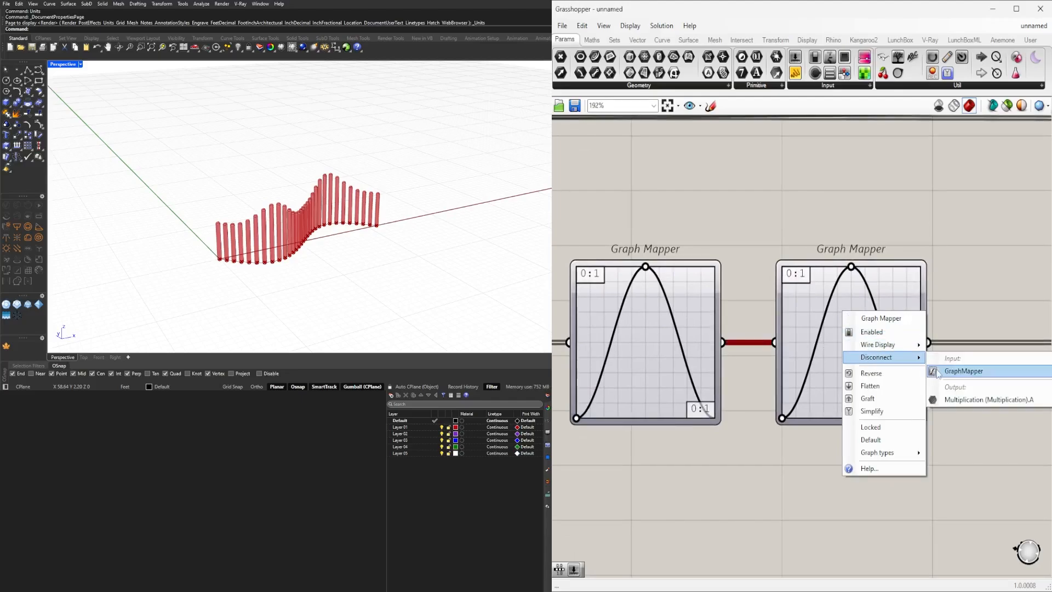
pyautogui.moveTo(906, 456)
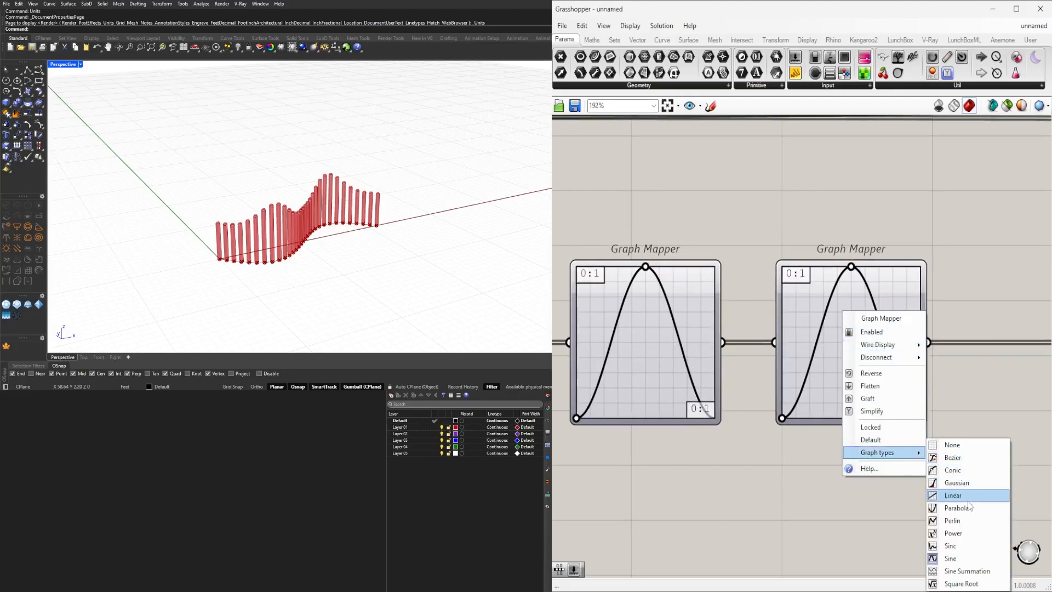
pyautogui.click(968, 460)
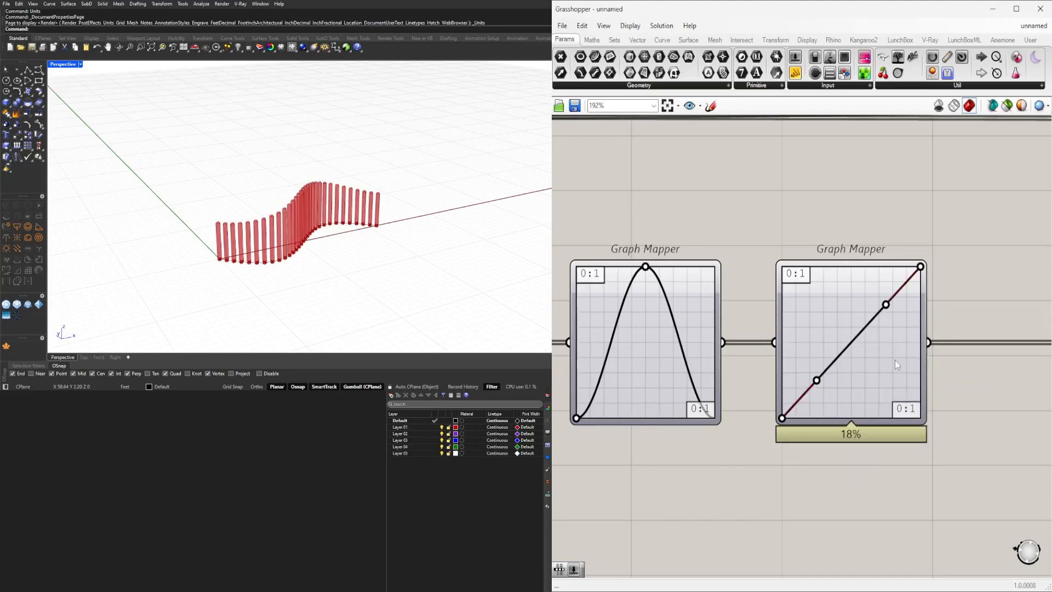
# Step: Shape the second Graph Mapper's Bezier curve with a short horizontal start handle and a longer horizontal end handle, rising steeply before flattening
pyautogui.moveTo(887, 306); pyautogui.dragTo(871, 254)
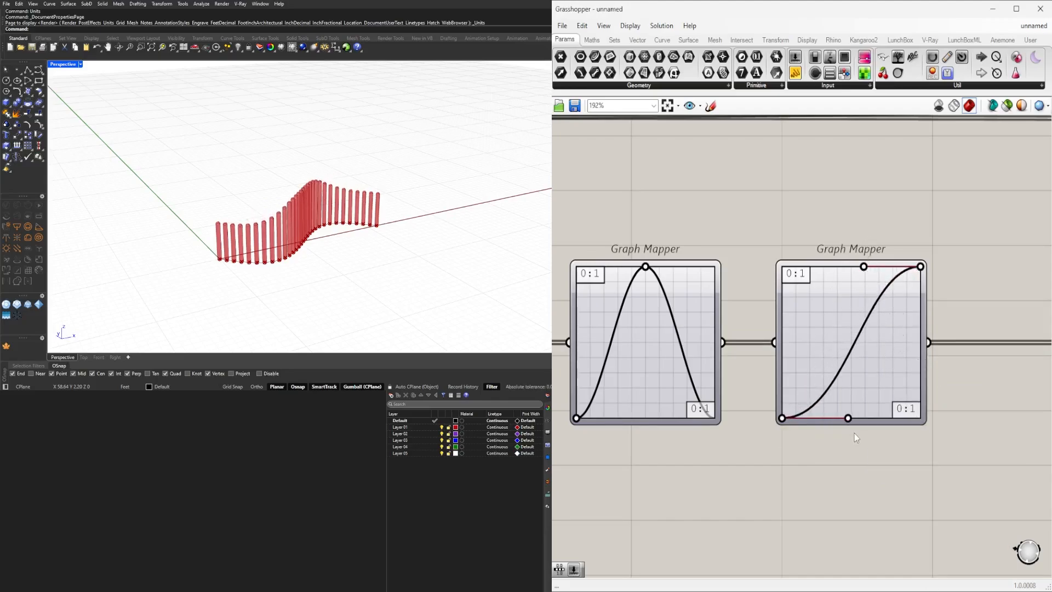
pyautogui.moveTo(408, 263); pyautogui.dragTo(374, 204, button='right')
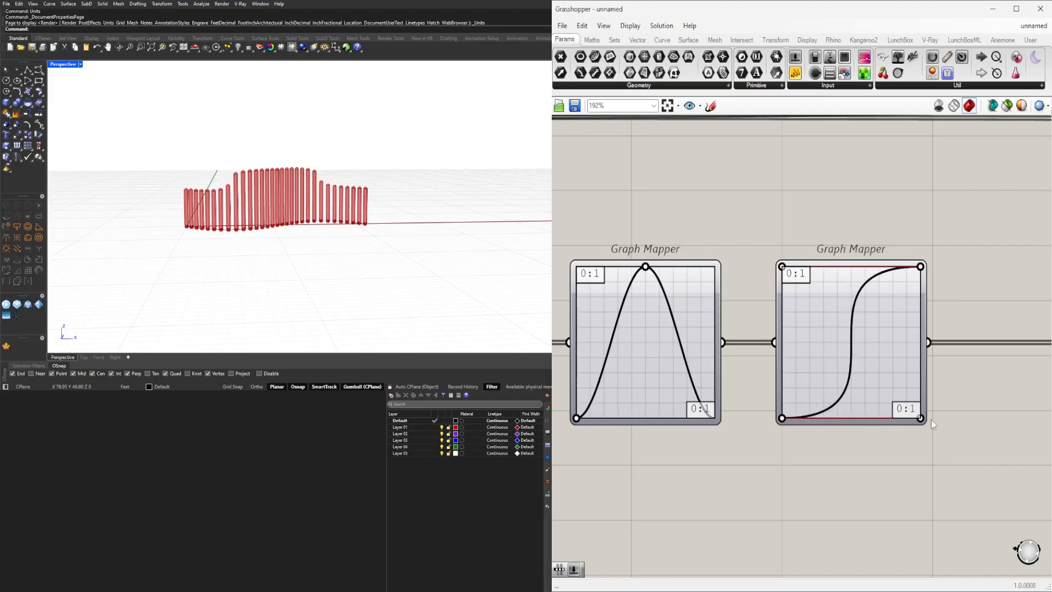
pyautogui.moveTo(834, 430); pyautogui.dragTo(806, 426)
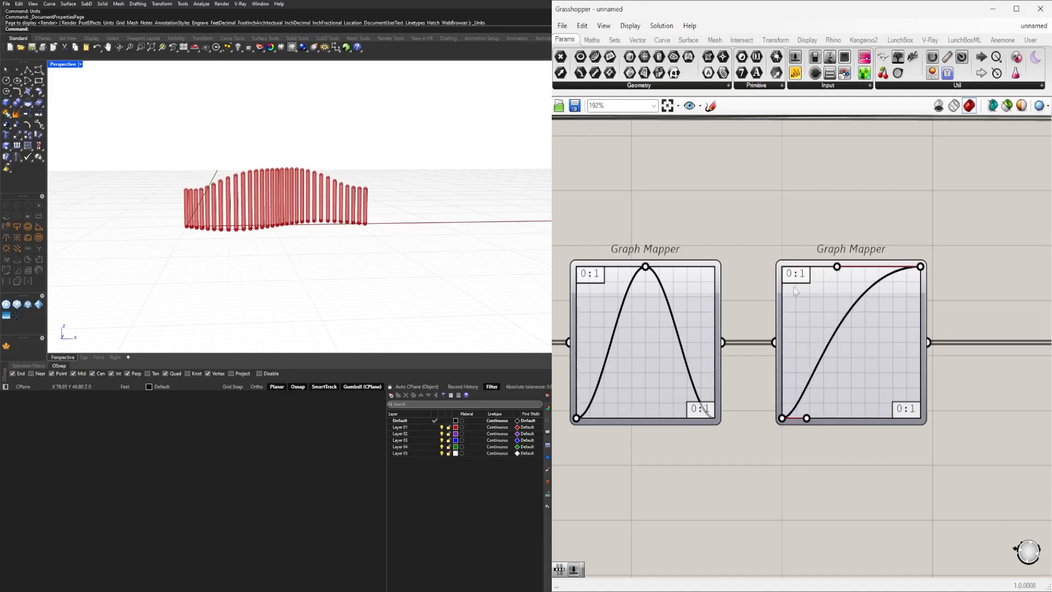
# Step: Set the two Unit X sliders of the Graph Mapper 2 option to 42.4 and 15.2
pyautogui.scroll(-12, 826, 297)
pyautogui.scroll(11, 614, 332)
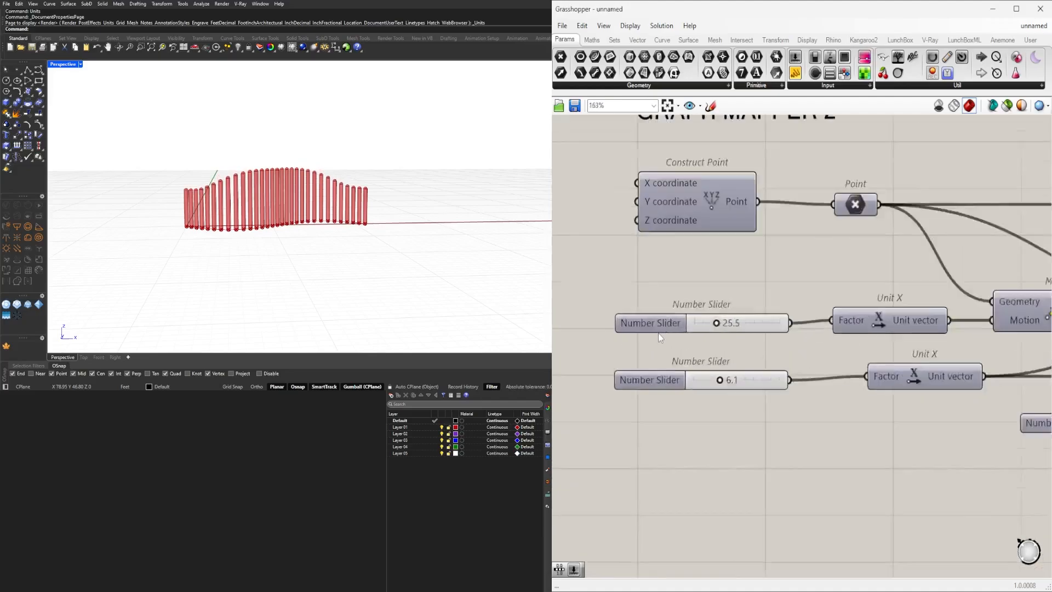
pyautogui.scroll(2, 660, 332)
pyautogui.moveTo(736, 321); pyautogui.dragTo(756, 320)
pyautogui.moveTo(739, 403); pyautogui.dragTo(792, 419)
# Step: Set the Unit Y factor slider to 7.300 to deepen the curve's bends, and orbit to check the pipes
pyautogui.scroll(-5, 792, 418)
pyautogui.moveTo(875, 424); pyautogui.dragTo(729, 365, button='right')
pyautogui.scroll(4, 778, 379)
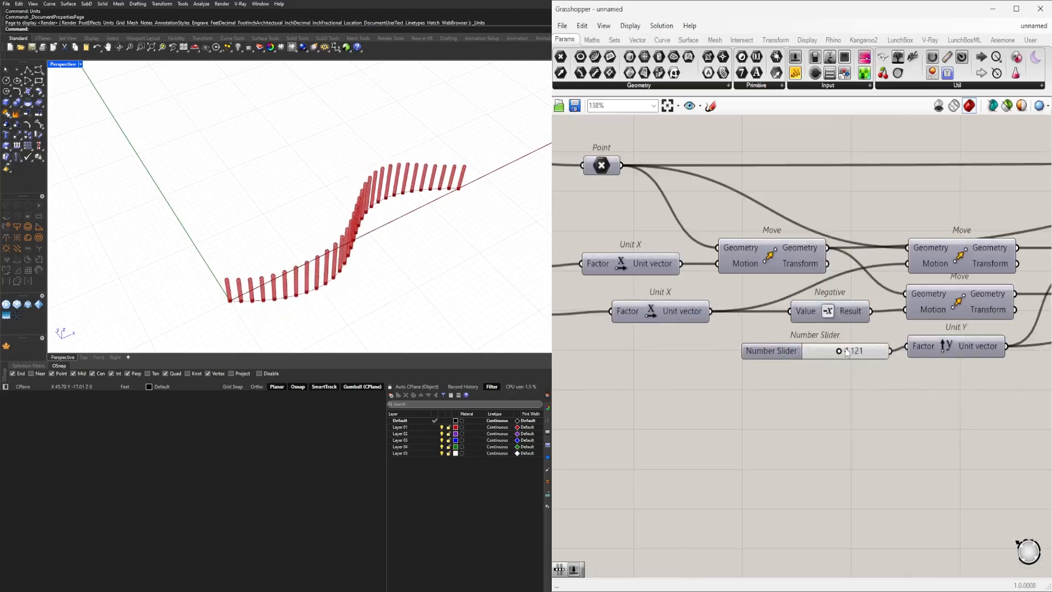
pyautogui.moveTo(845, 353); pyautogui.dragTo(861, 353)
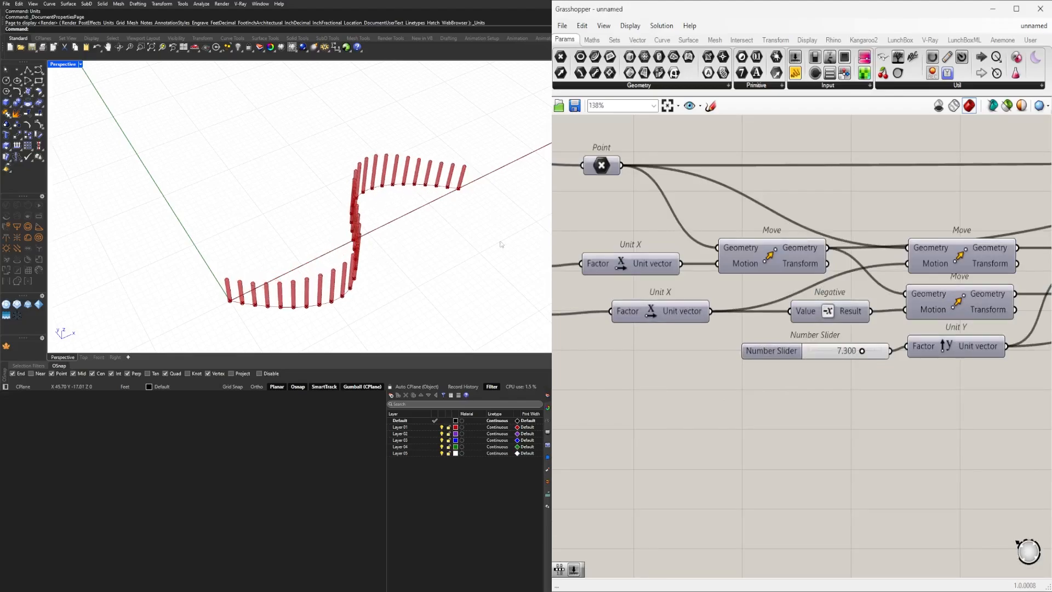
pyautogui.moveTo(500, 244); pyautogui.dragTo(381, 202, button='right')
# Step: Move the whole Graph Mapper 2 option row down, closer to the Graph Mapper row below it
pyautogui.scroll(-8, 811, 344)
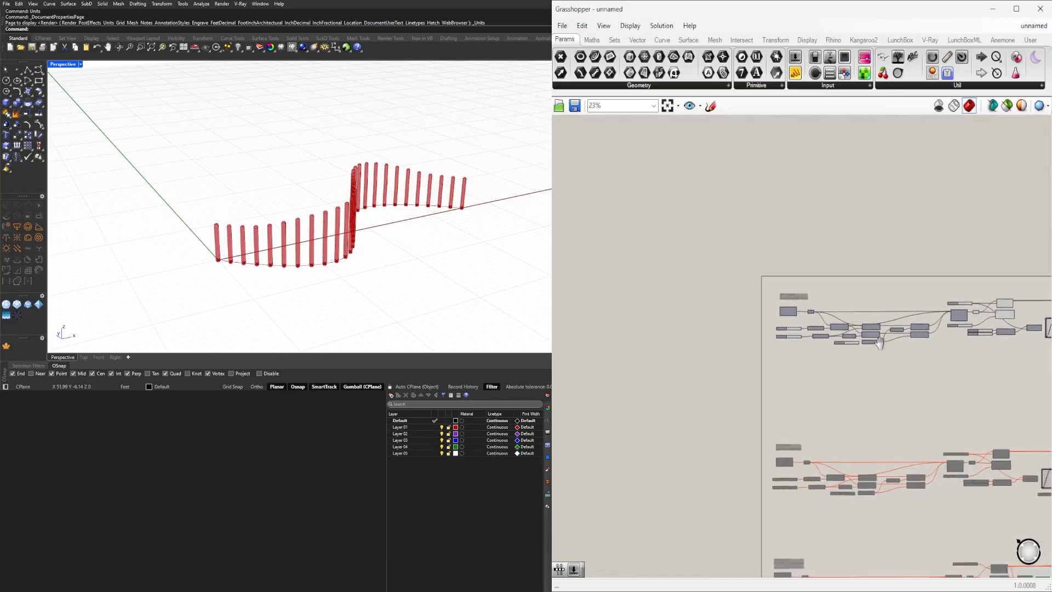
pyautogui.moveTo(936, 371); pyautogui.dragTo(802, 314, button='right')
pyautogui.scroll(-4, 802, 314)
pyautogui.moveTo(915, 341); pyautogui.dragTo(845, 314, button='right')
pyautogui.moveTo(984, 304); pyautogui.dragTo(557, 193)
pyautogui.scroll(3, 576, 231)
pyautogui.moveTo(580, 240); pyautogui.dragTo(580, 295)
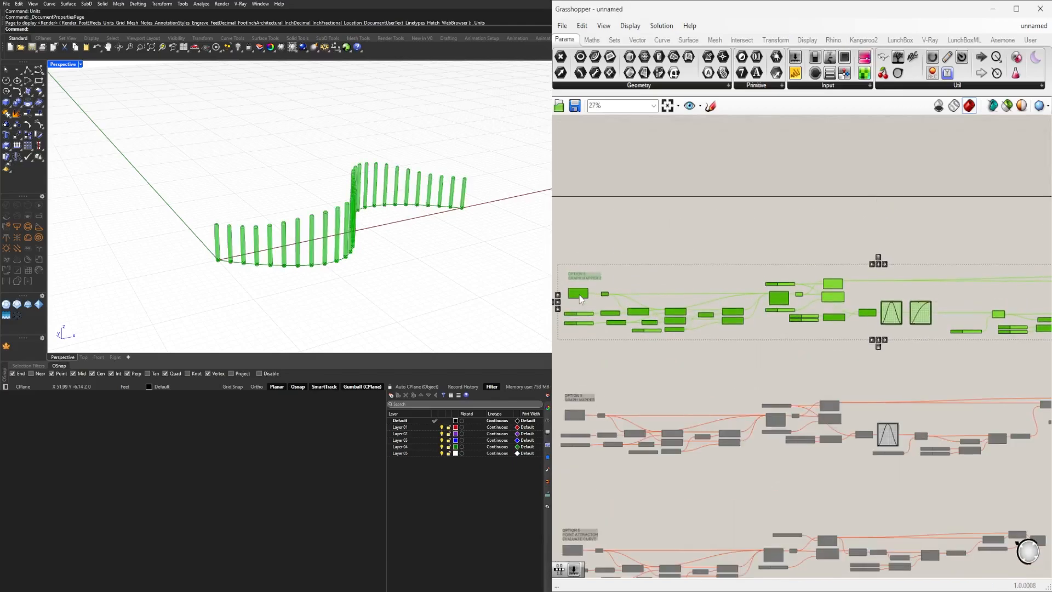
pyautogui.click(647, 206)
# Step: Relabel the single Graph Mapper row's scribble as "OPTION 6 GRAPH MAPPER"
pyautogui.scroll(-4, 663, 257)
pyautogui.moveTo(669, 282); pyautogui.dragTo(713, 168, button='right')
pyautogui.scroll(5, 712, 205)
pyautogui.scroll(-2, 712, 168)
pyautogui.moveTo(722, 399); pyautogui.dragTo(726, 280, button='right')
pyautogui.scroll(4, 712, 251)
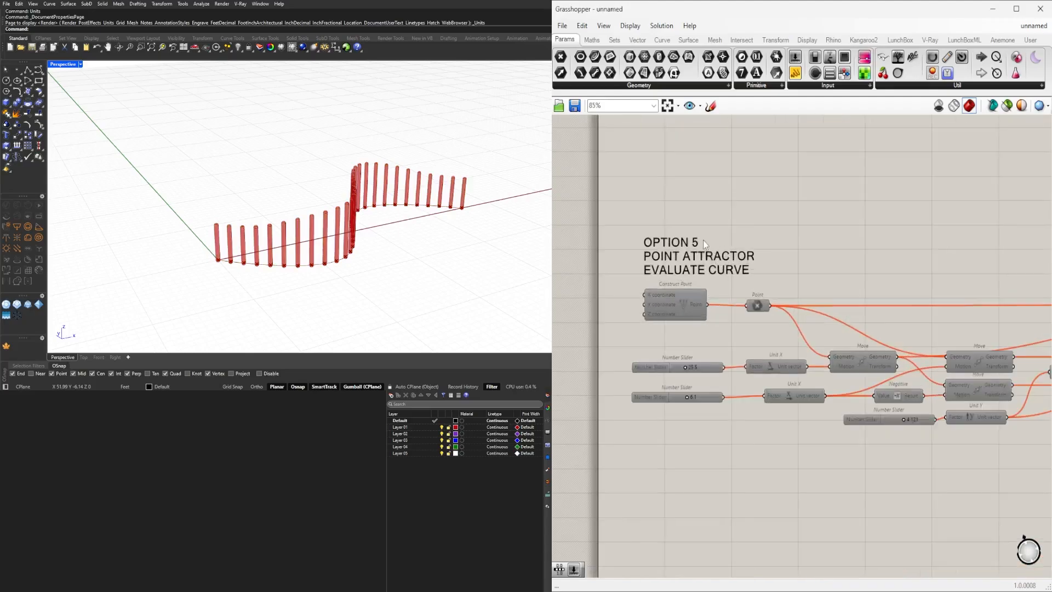
pyautogui.scroll(-3, 705, 244)
pyautogui.scroll(4, 747, 343)
pyautogui.doubleClick(722, 265)
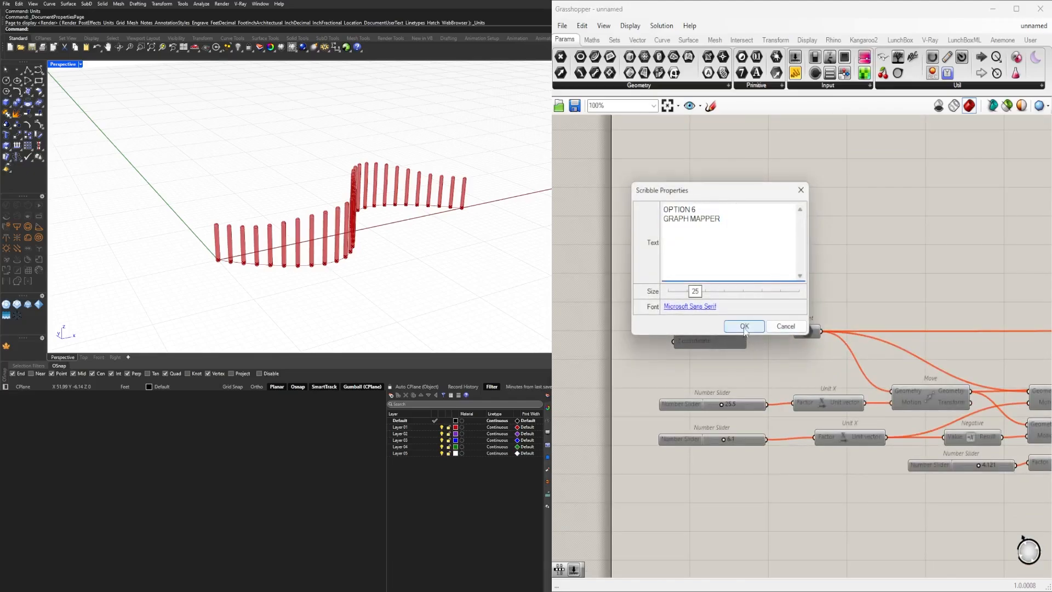
pyautogui.click(744, 326)
# Step: Relabel the scribble of the chained Graph Mapper row as "OPTION 7 GRAPH MAPPER 2"
pyautogui.scroll(-2, 785, 429)
pyautogui.scroll(4, 751, 218)
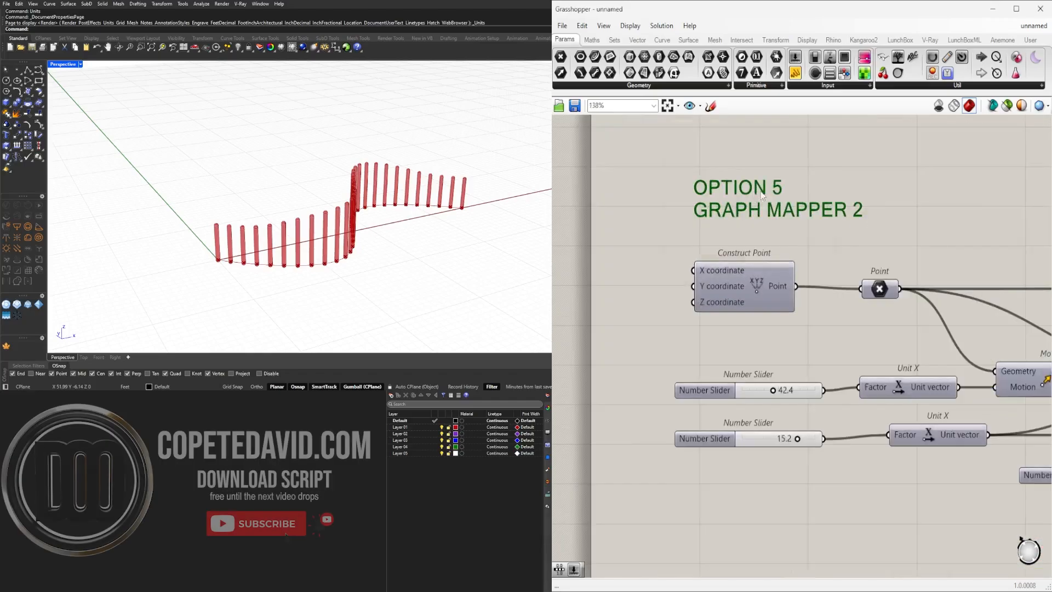
pyautogui.doubleClick(761, 195)
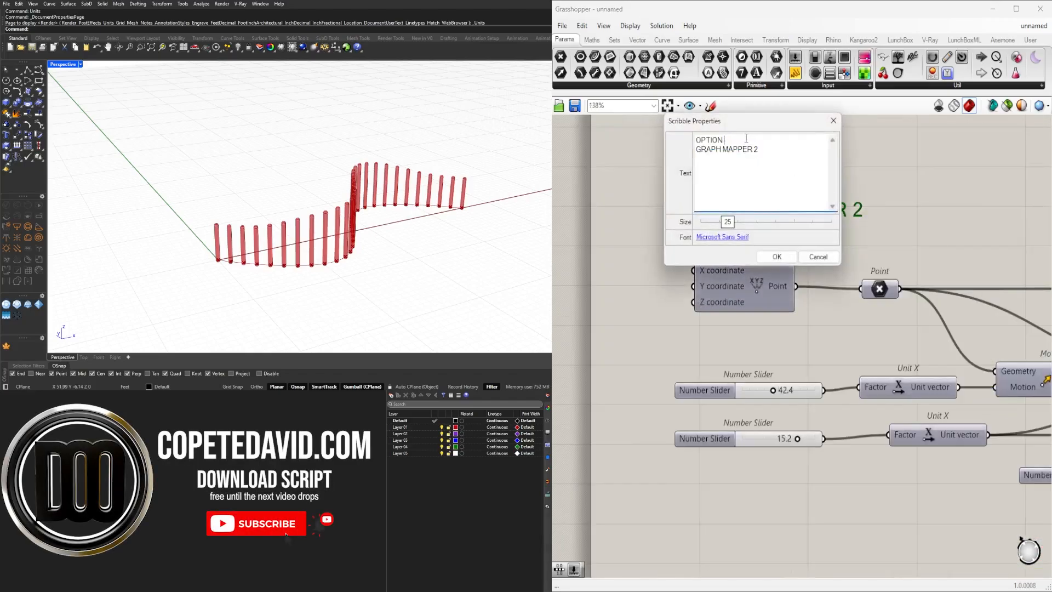
pyautogui.click(776, 257)
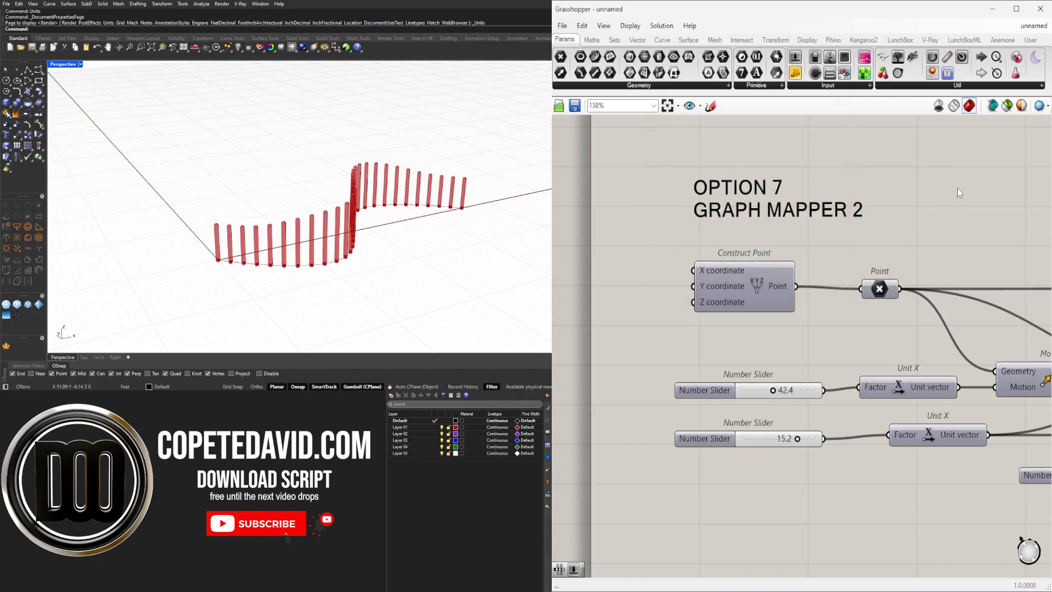
# Step: Review all the option rows together on the canvas
pyautogui.scroll(-8, 958, 189)
pyautogui.moveTo(847, 296)
pyautogui.mouseDown(button='right')
pyautogui.moveTo(766, 248)
pyautogui.moveTo(782, 250)
pyautogui.moveTo(763, 215)
pyautogui.moveTo(762, 181)
pyautogui.moveTo(769, 187)
pyautogui.moveTo(775, 176)
pyautogui.moveTo(776, 193)
pyautogui.mouseUp(button='right')
pyautogui.scroll(3, 860, 221)
pyautogui.scroll(-3, 860, 221)
pyautogui.scroll(-1, 762, 181)
pyautogui.scroll(-1, 777, 181)
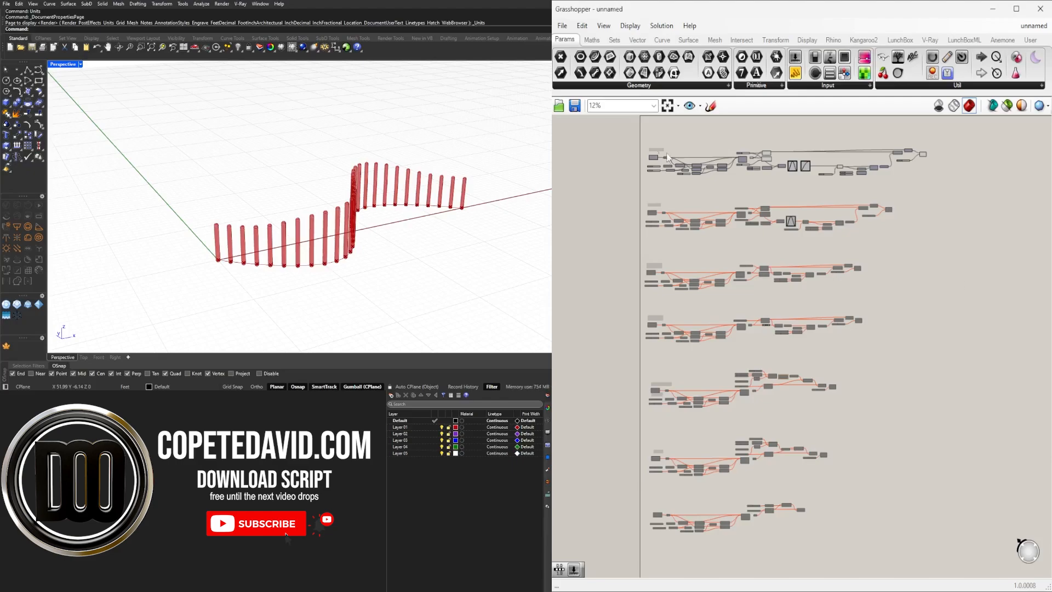
pyautogui.click(668, 107)
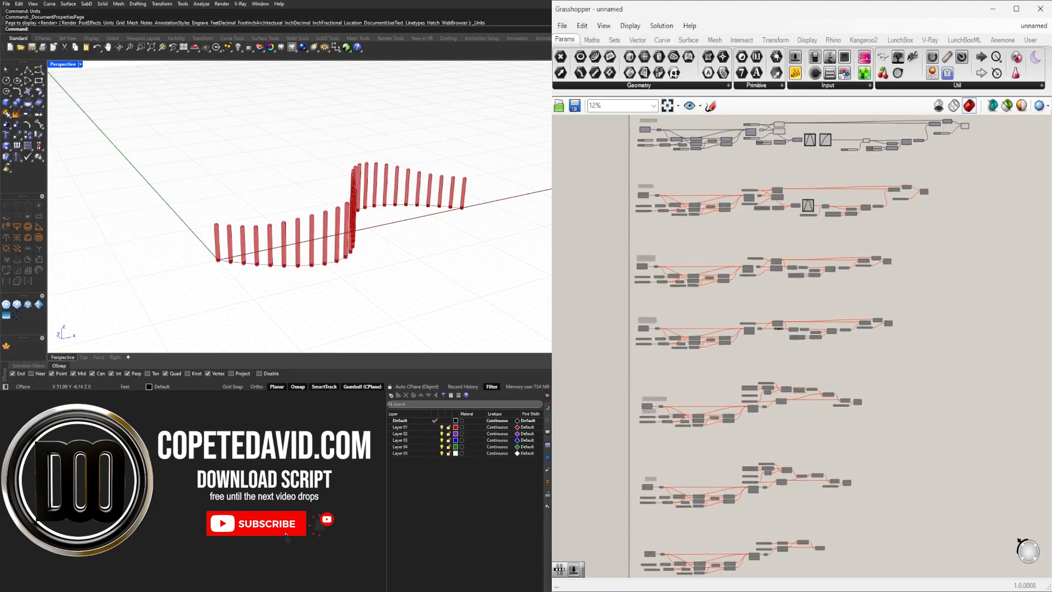